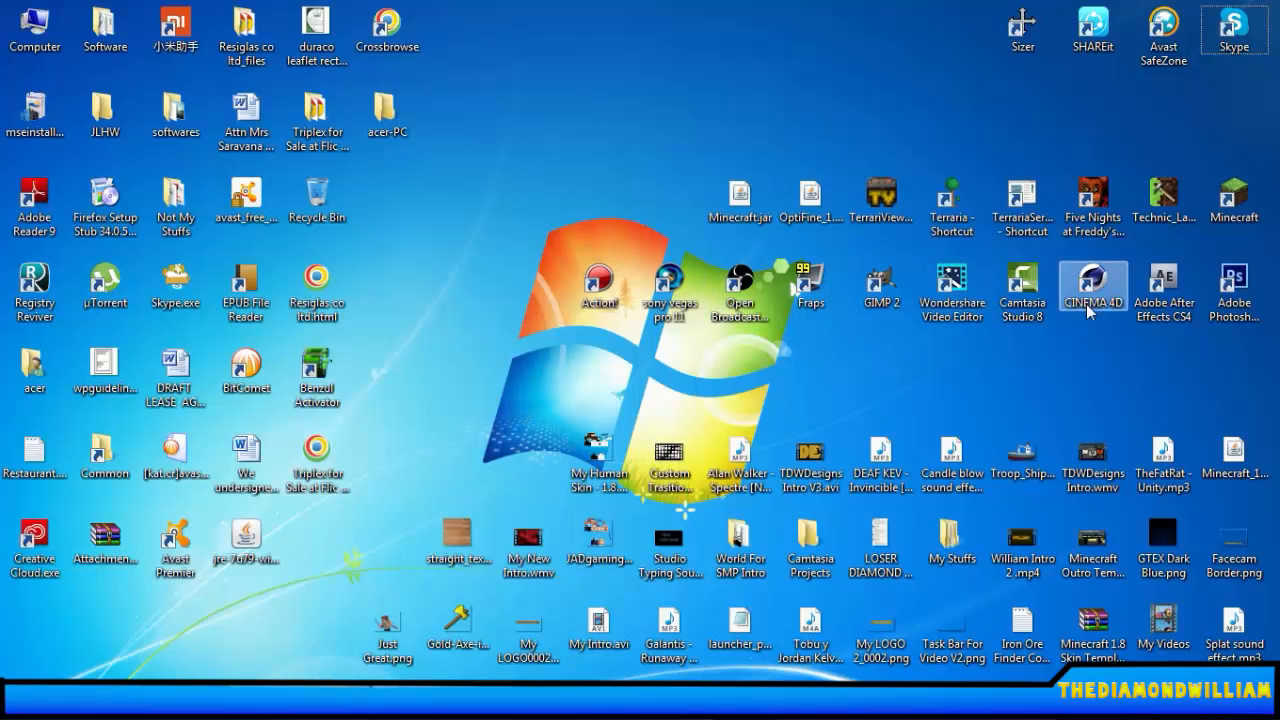
drag(1255, 310, 1236, 293)
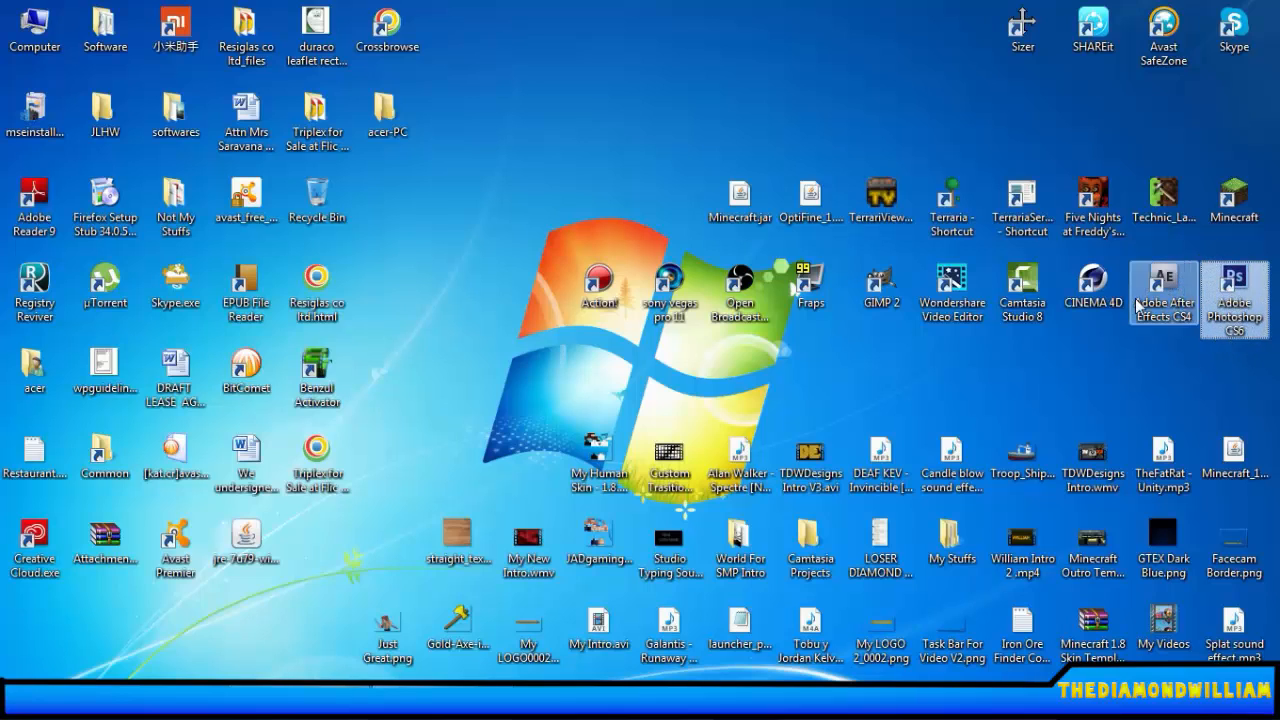
mouse_move(1093, 285)
mouse_down()
mouse_move(1120, 272)
mouse_move(1080, 262)
mouse_move(1093, 287)
mouse_up()
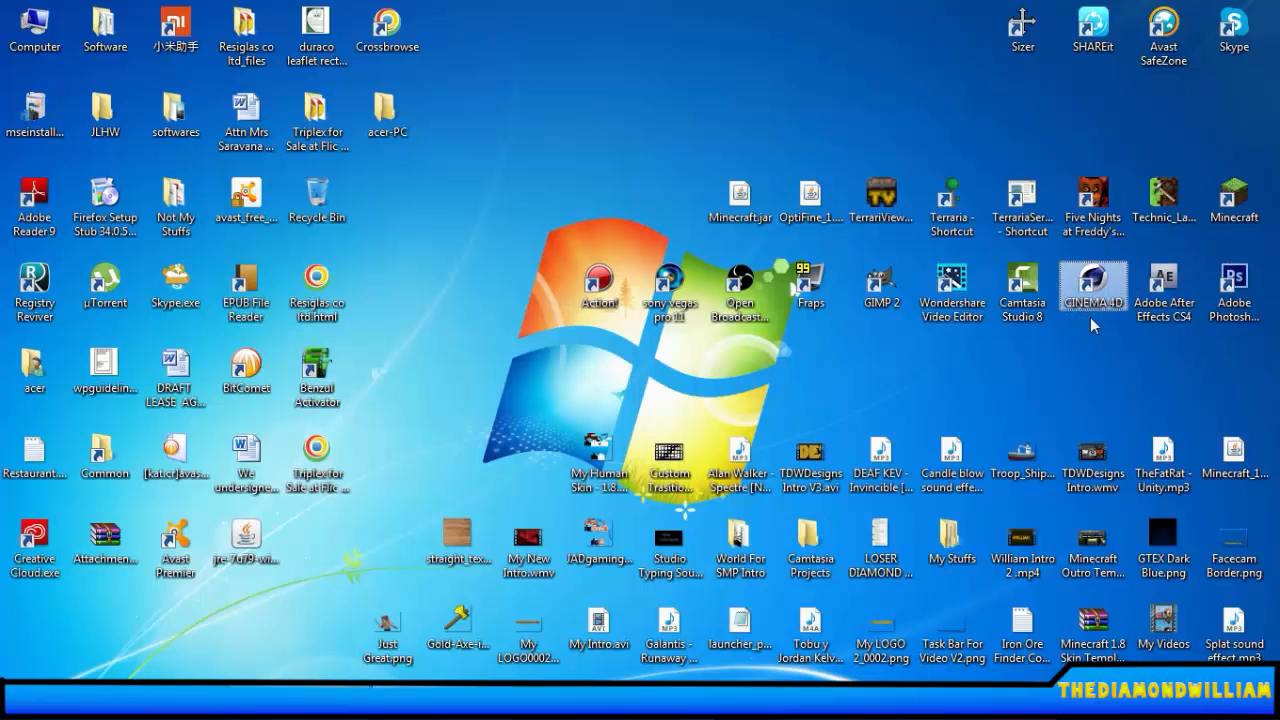
click(1034, 344)
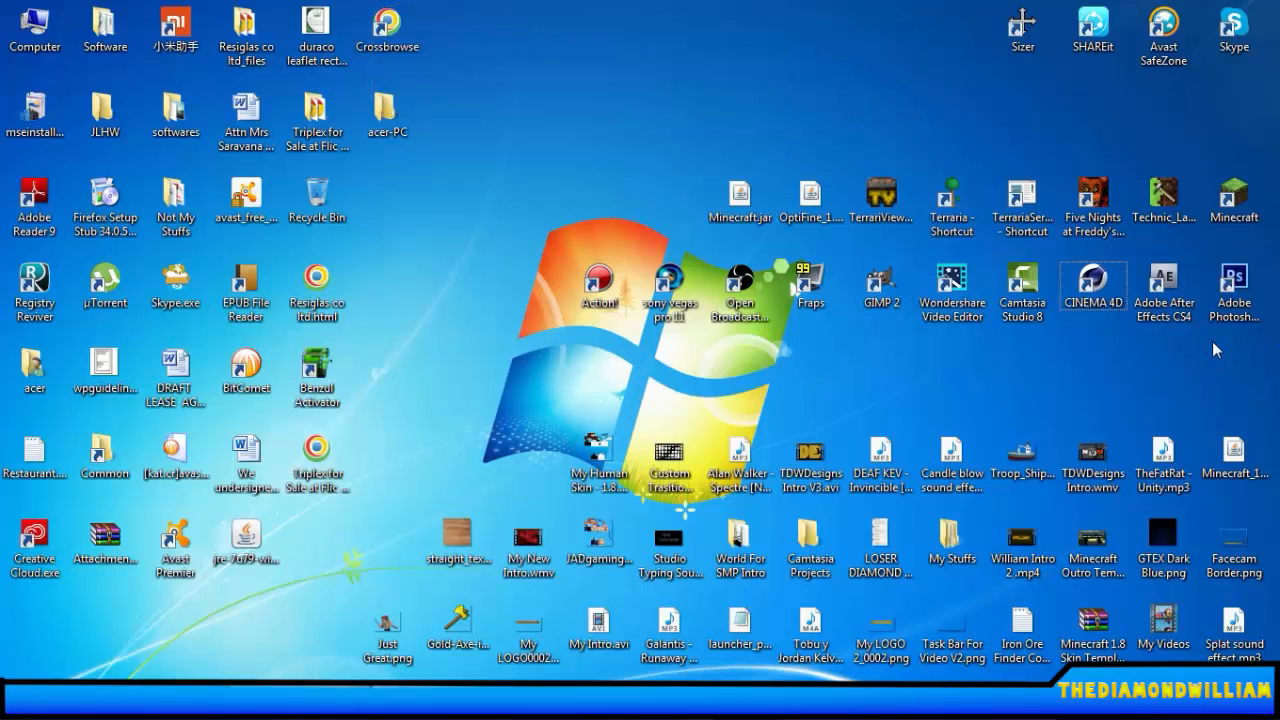
click(1234, 290)
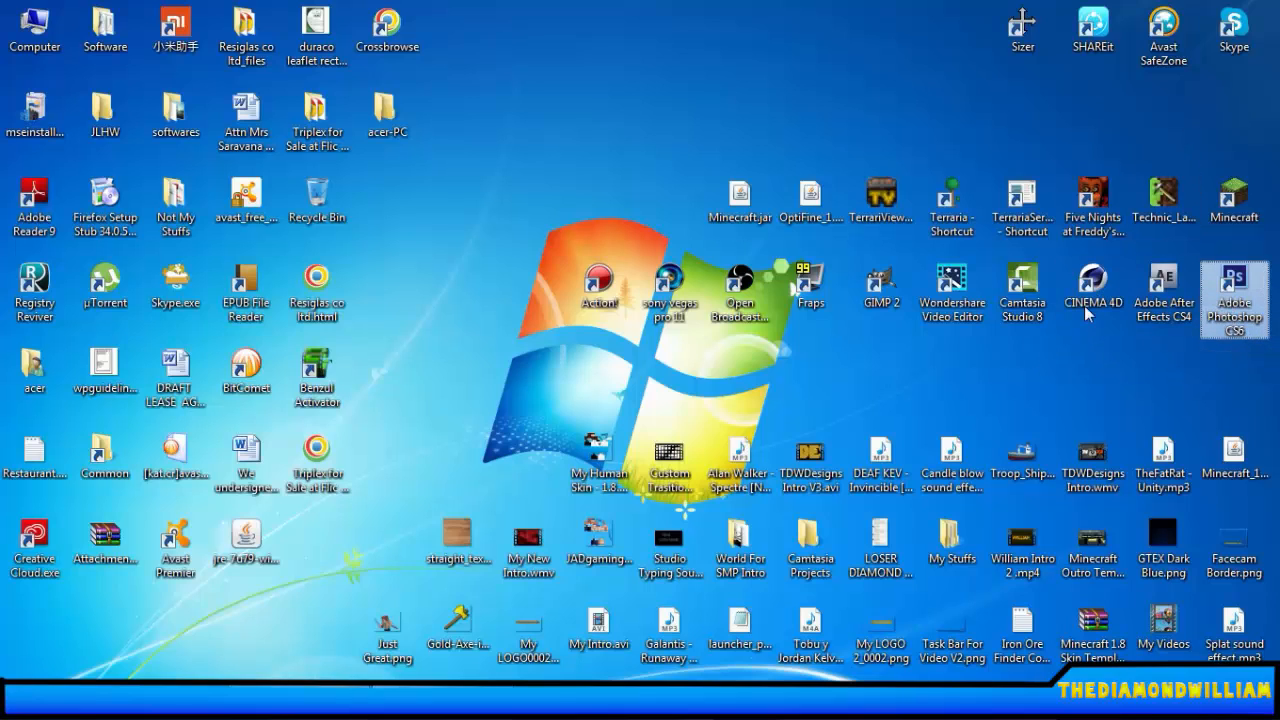
drag(1166, 366, 1234, 368)
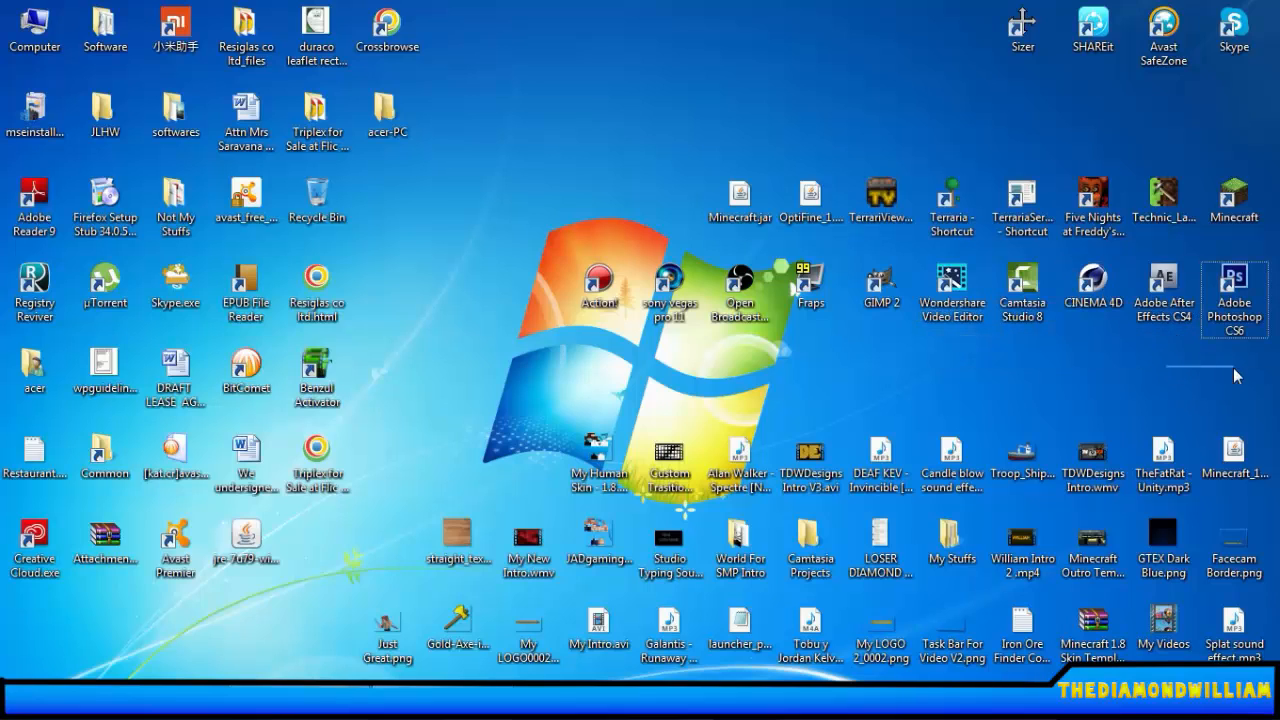
mouse_move(1105, 288)
mouse_down()
mouse_move(1125, 308)
mouse_move(1087, 290)
mouse_up()
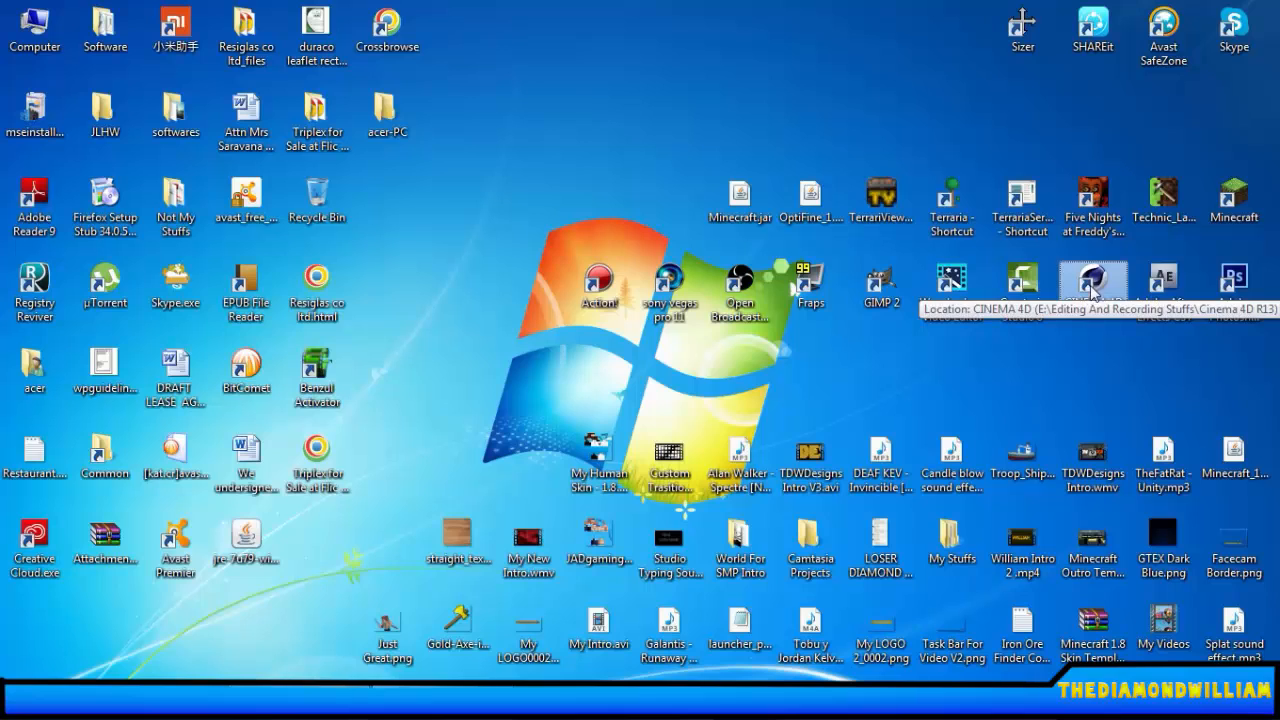
click(642, 388)
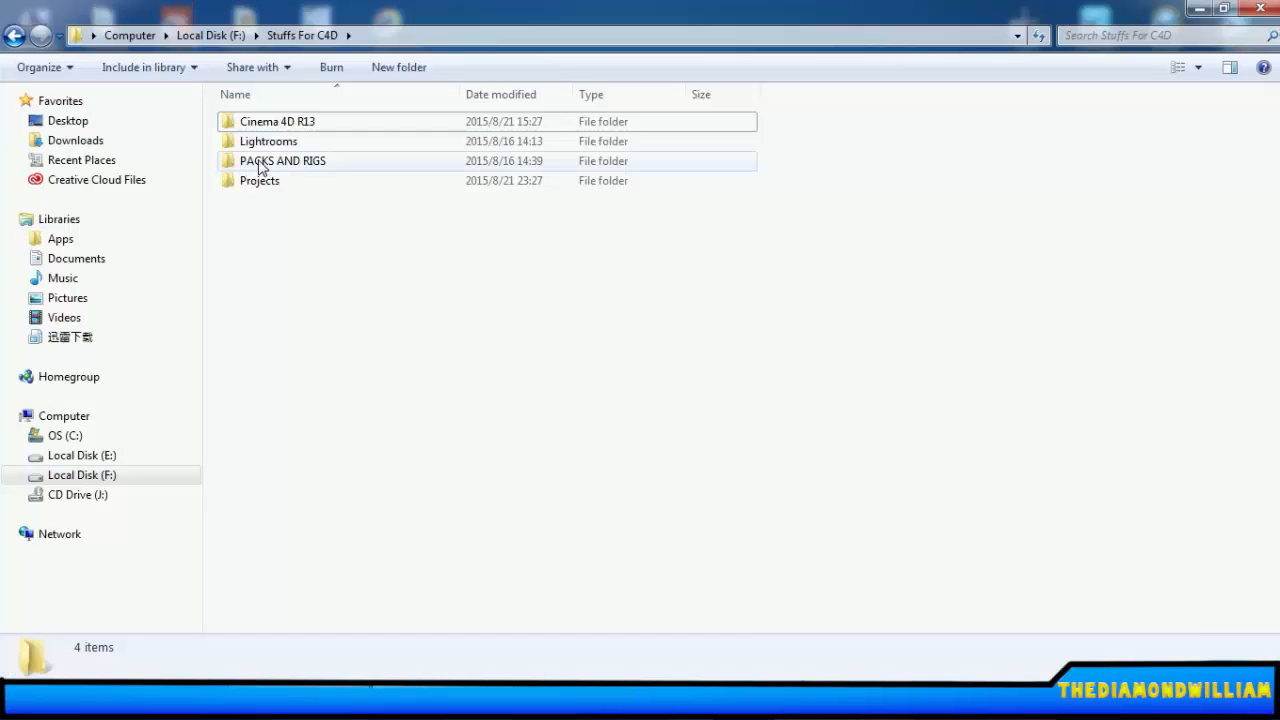
Move simple_lightroom.lib4d from the PACKS AND RIGS folder into the Lightrooms folder.
double_click(260, 163)
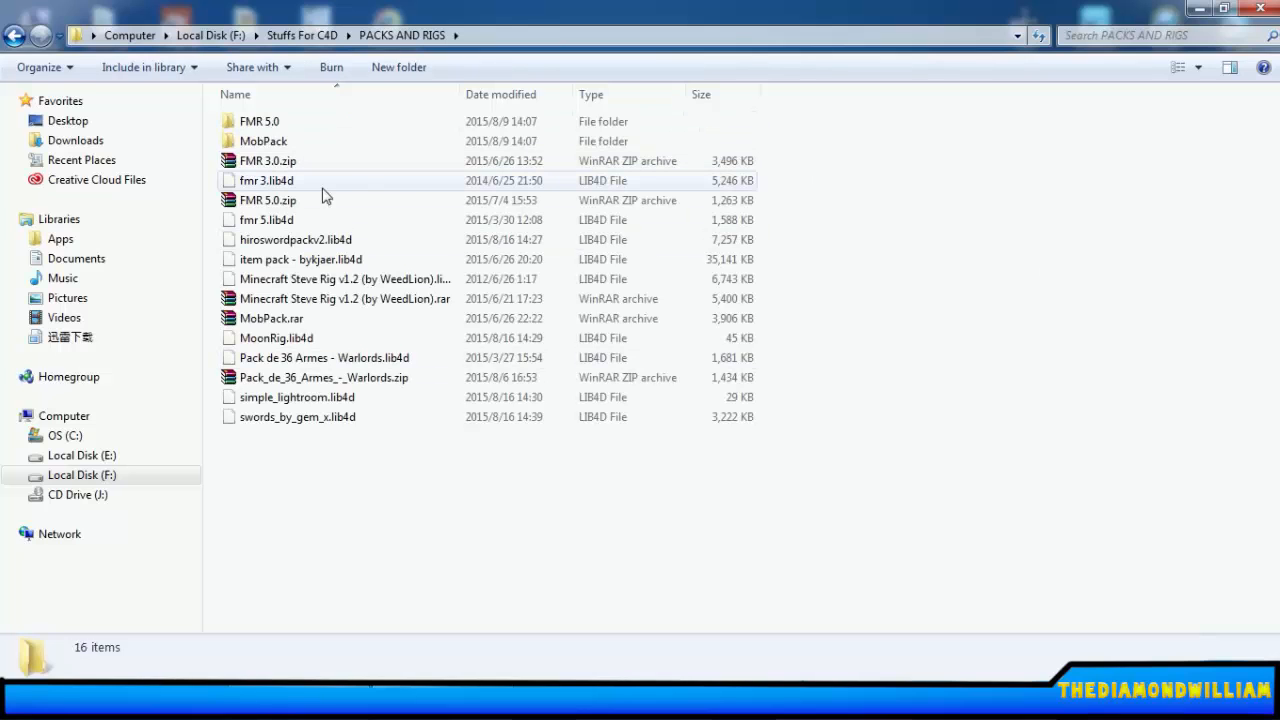
click(331, 397)
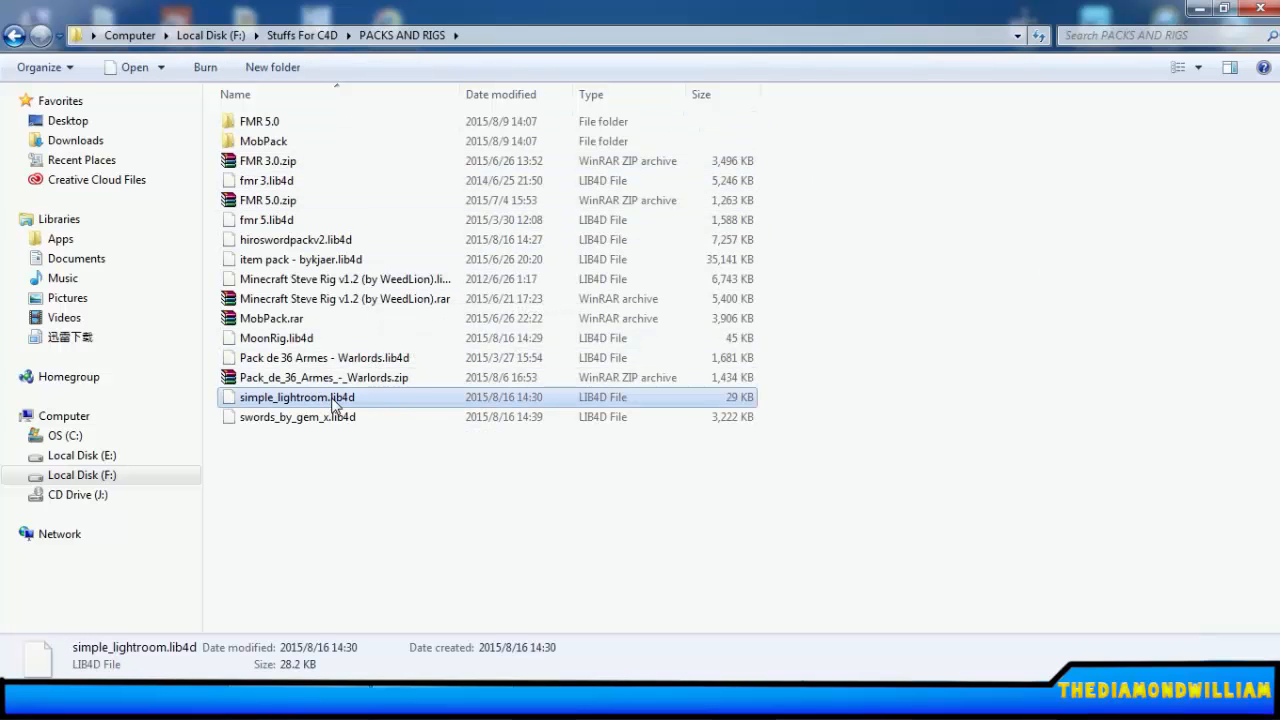
click(302, 35)
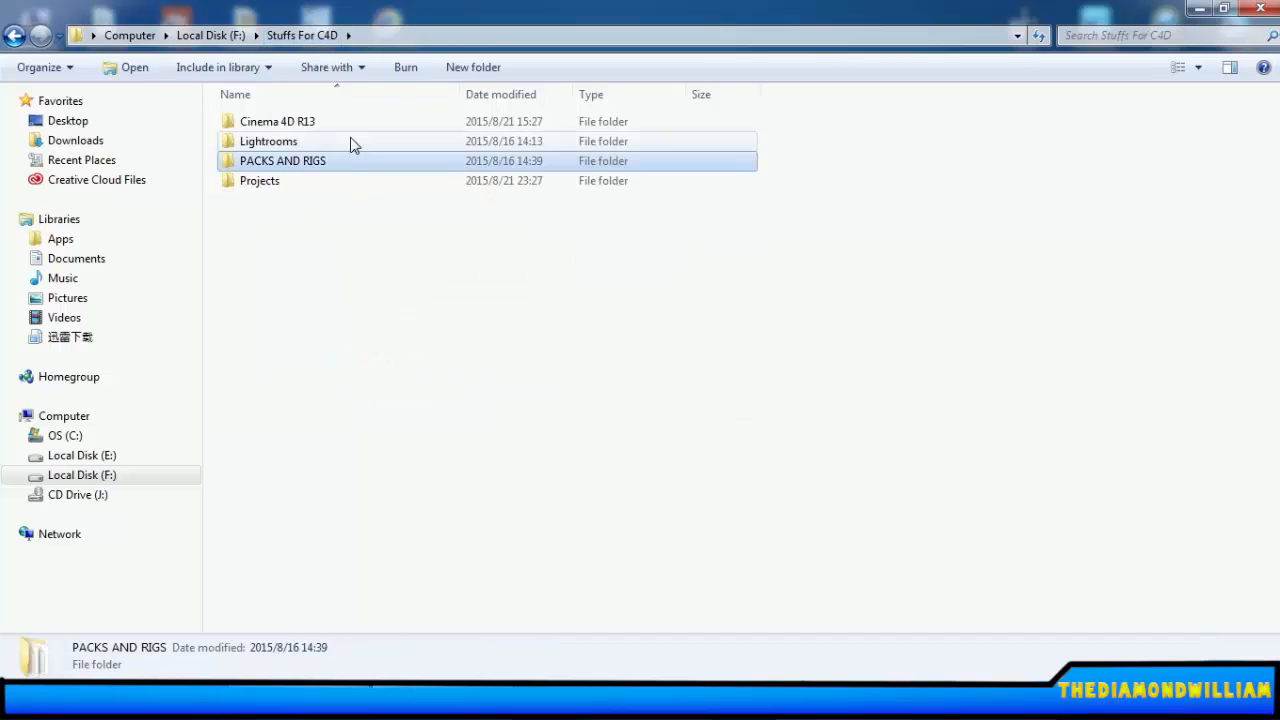
double_click(350, 143)
key(ctrl+v)
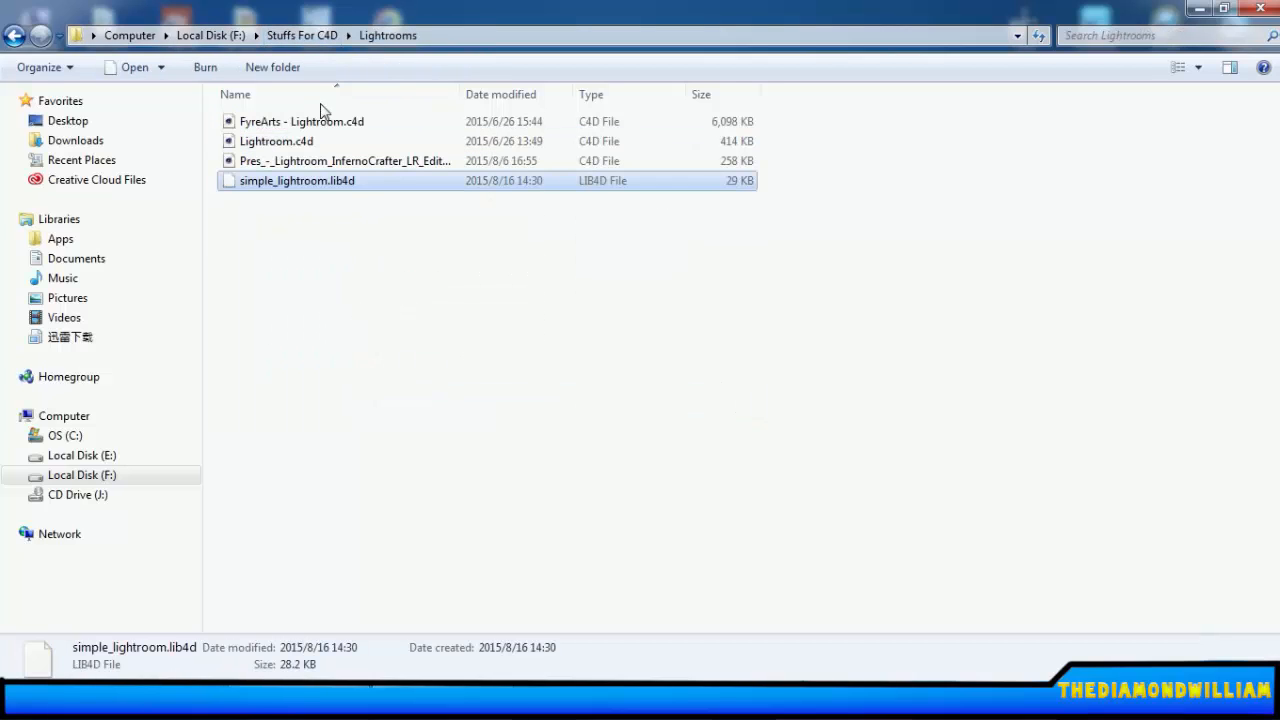
click(358, 272)
Reopen the PACKS AND RIGS folder and look over its rig and item pack files.
click(302, 35)
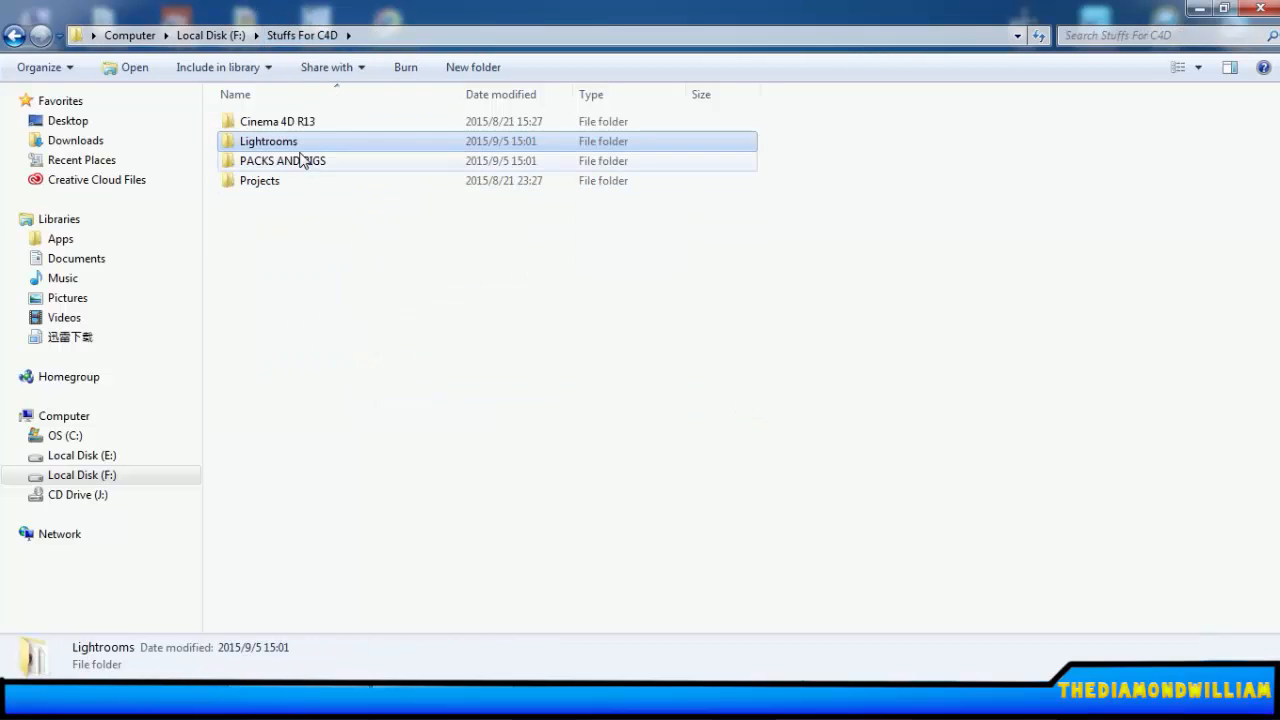
click(302, 162)
double_click(302, 162)
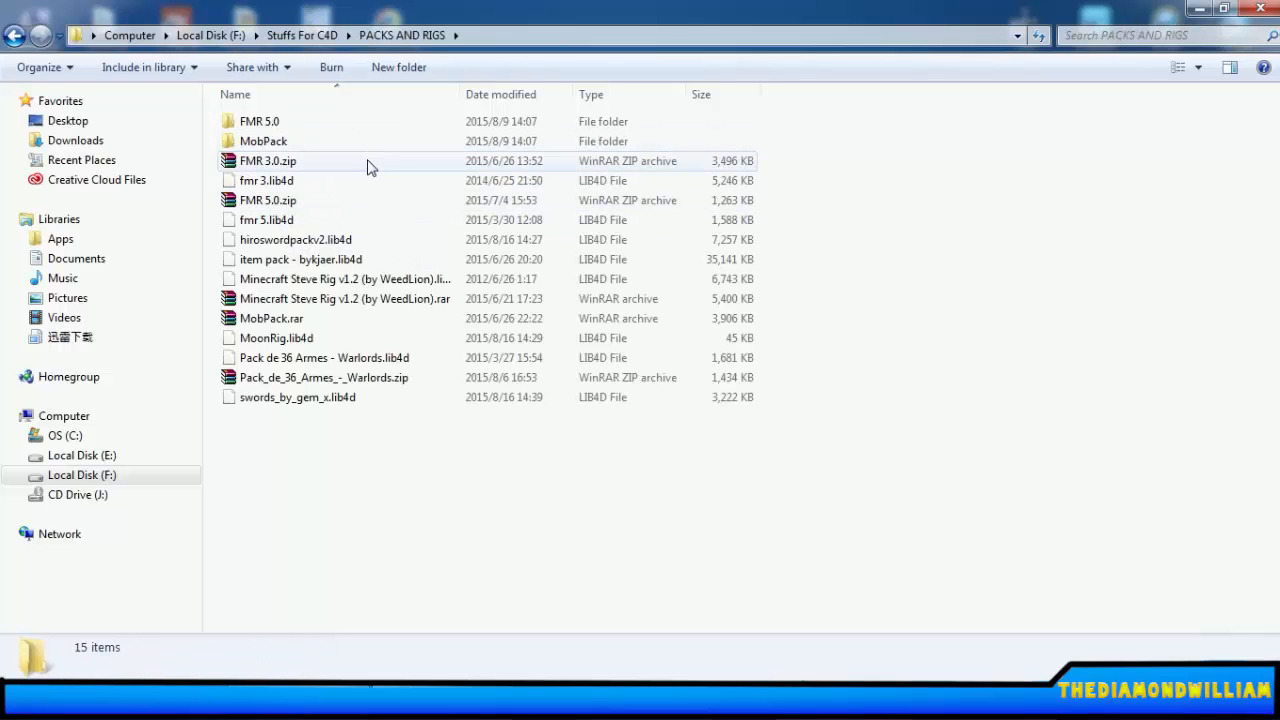
drag(448, 441, 975, 125)
drag(581, 449, 391, 460)
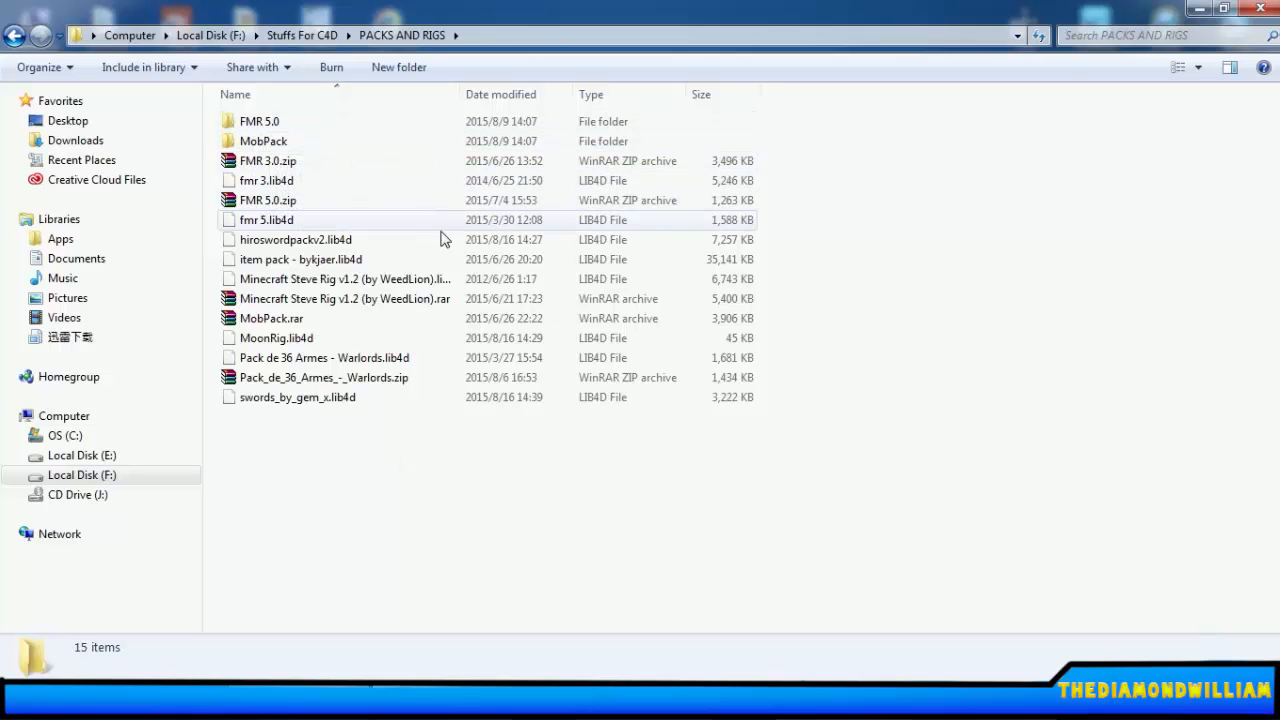
Look through the Lightrooms folder and examine the lightroom files, including FyreArts - Lightroom.c4d.
click(291, 35)
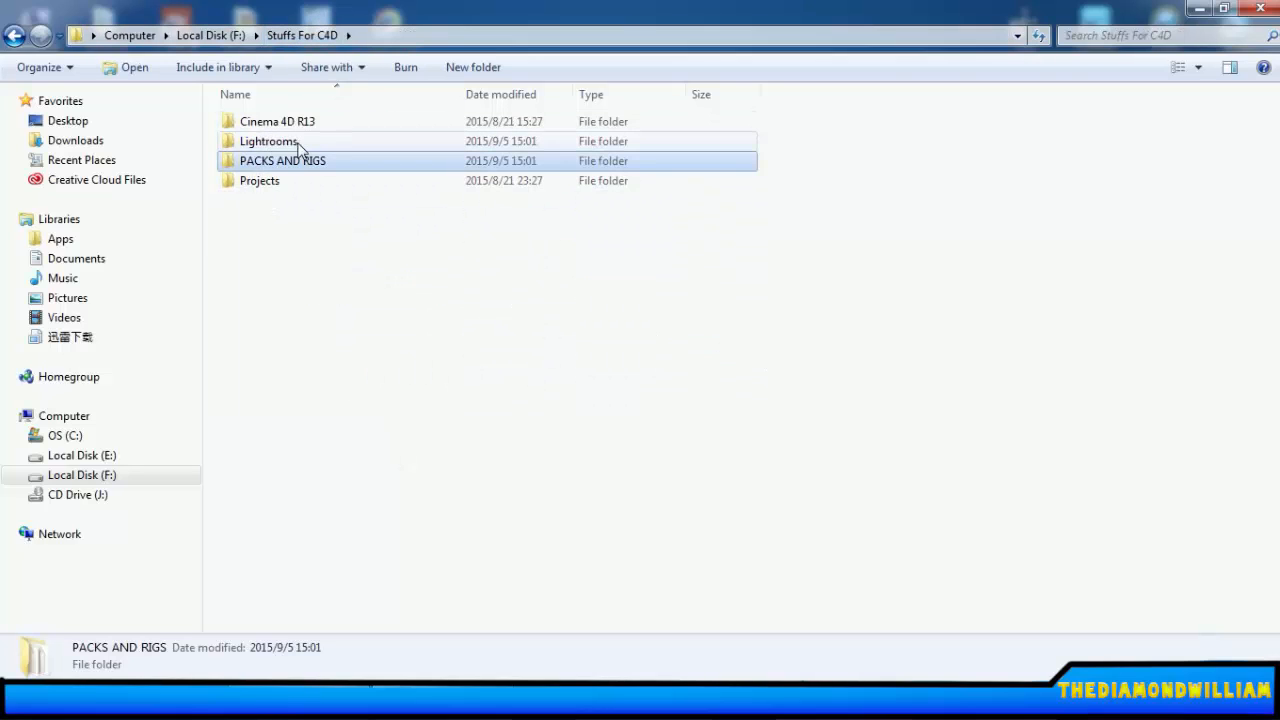
double_click(262, 141)
drag(262, 280, 1008, 102)
click(323, 240)
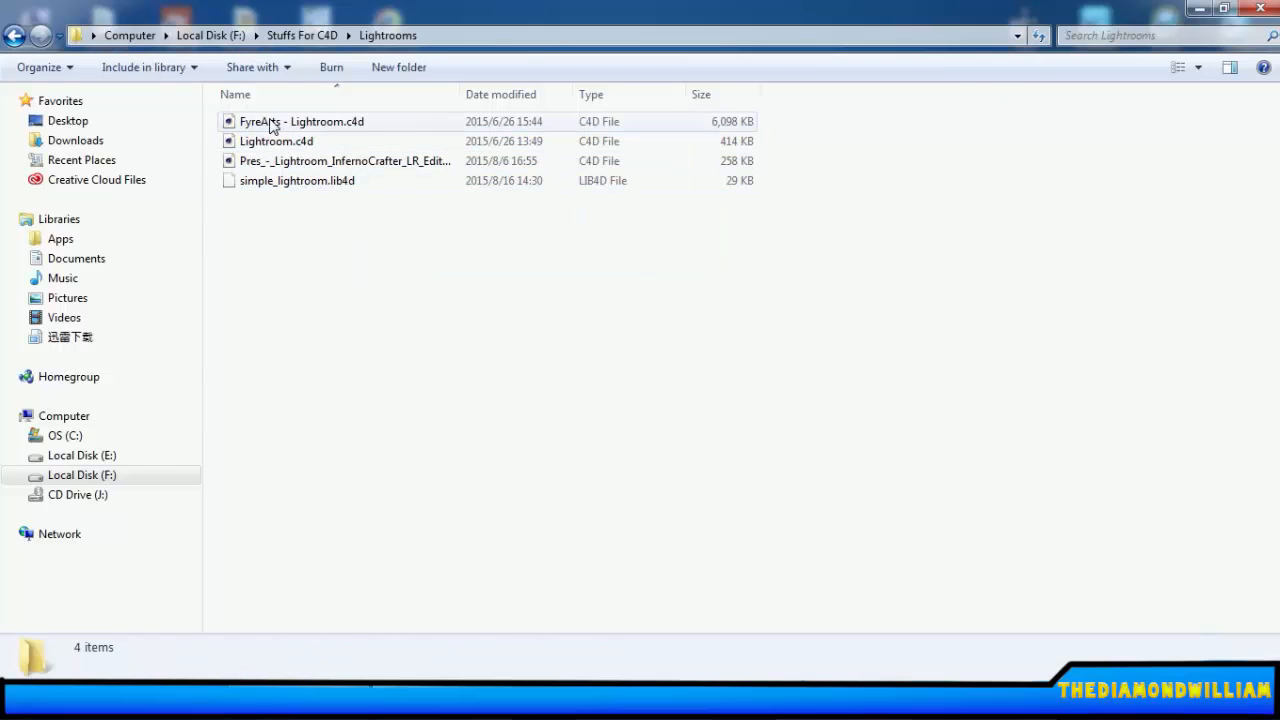
click(270, 124)
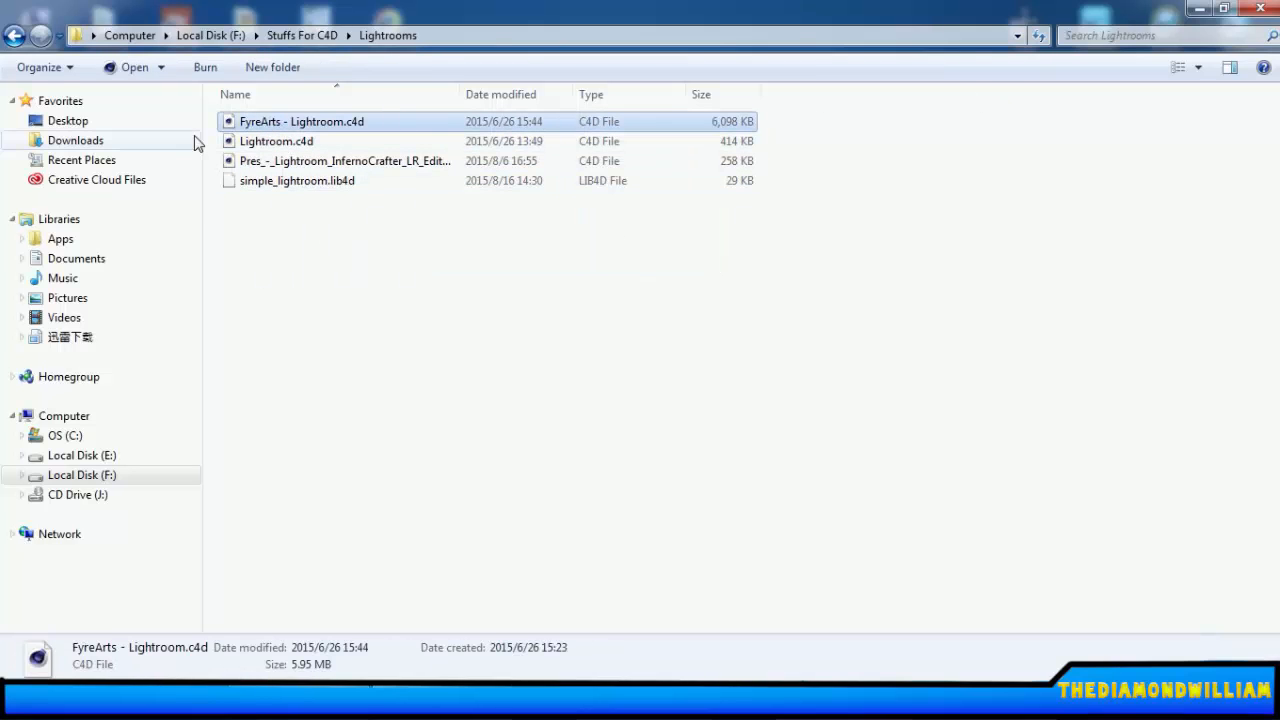
Look through the Projects and Cinema 4D R13 folders inside Stuffs For C4D.
click(308, 35)
drag(540, 289, 780, 283)
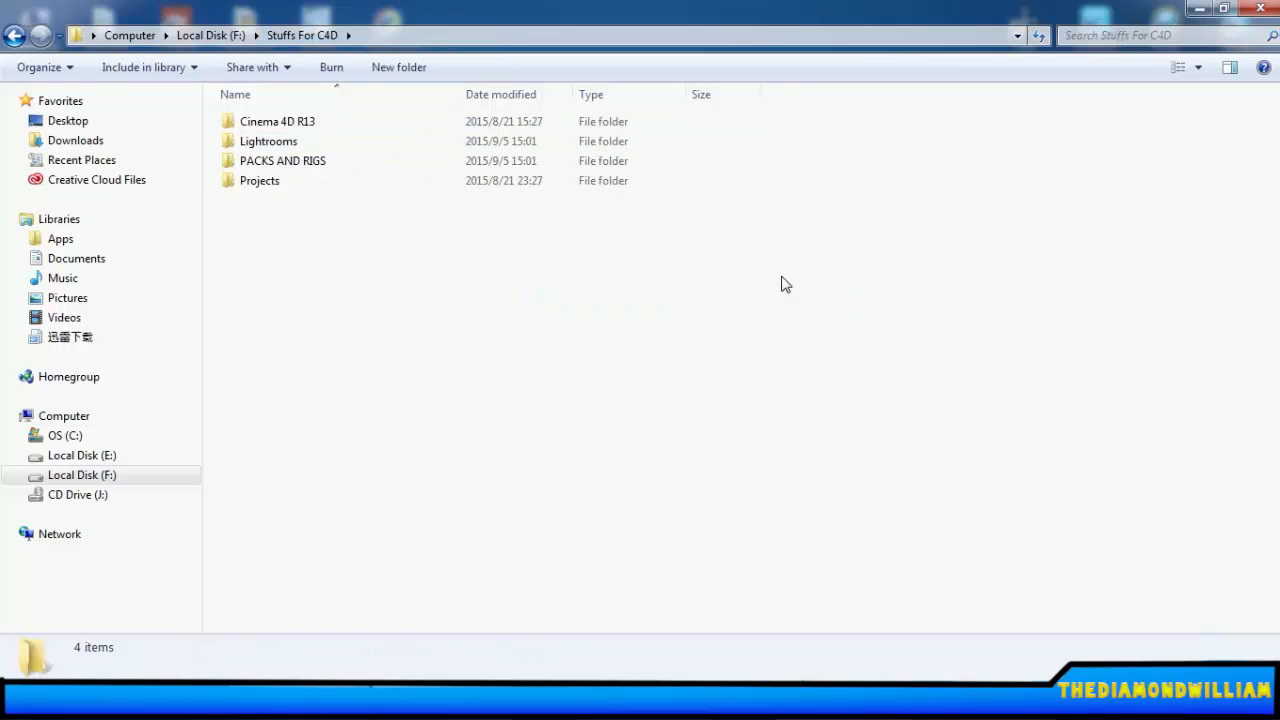
double_click(427, 180)
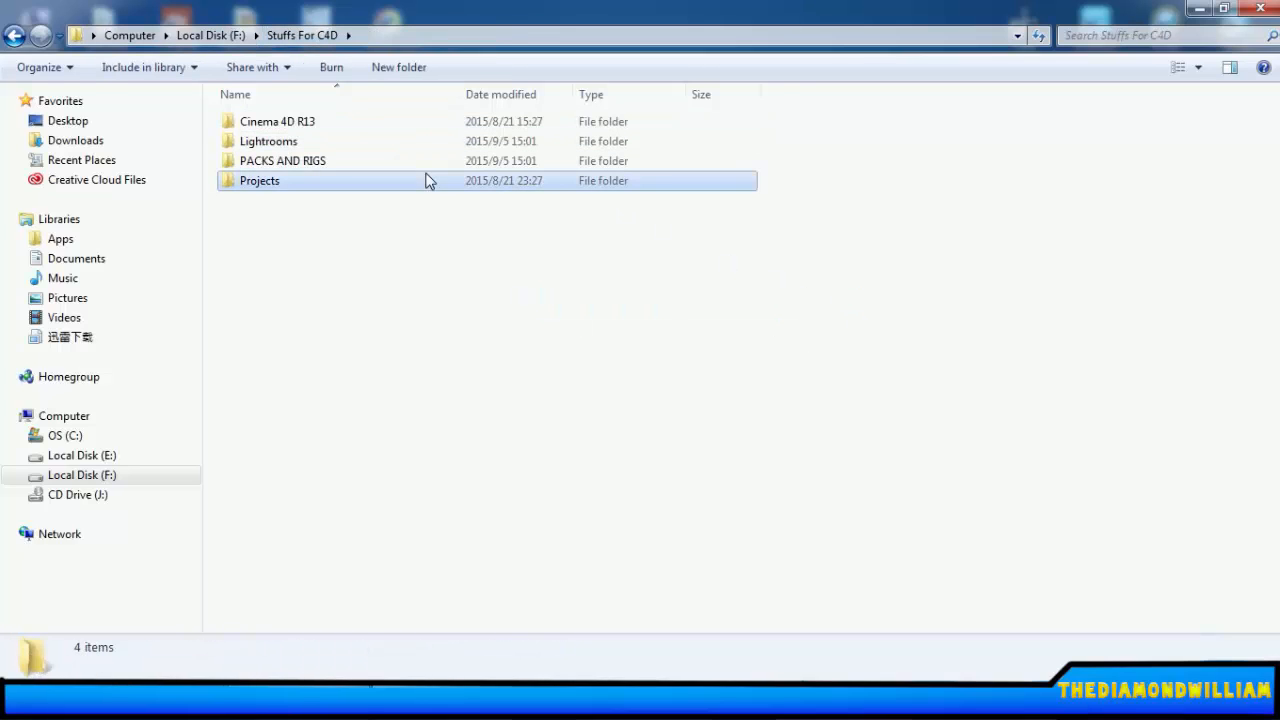
key(alt+Left)
click(287, 124)
double_click(287, 124)
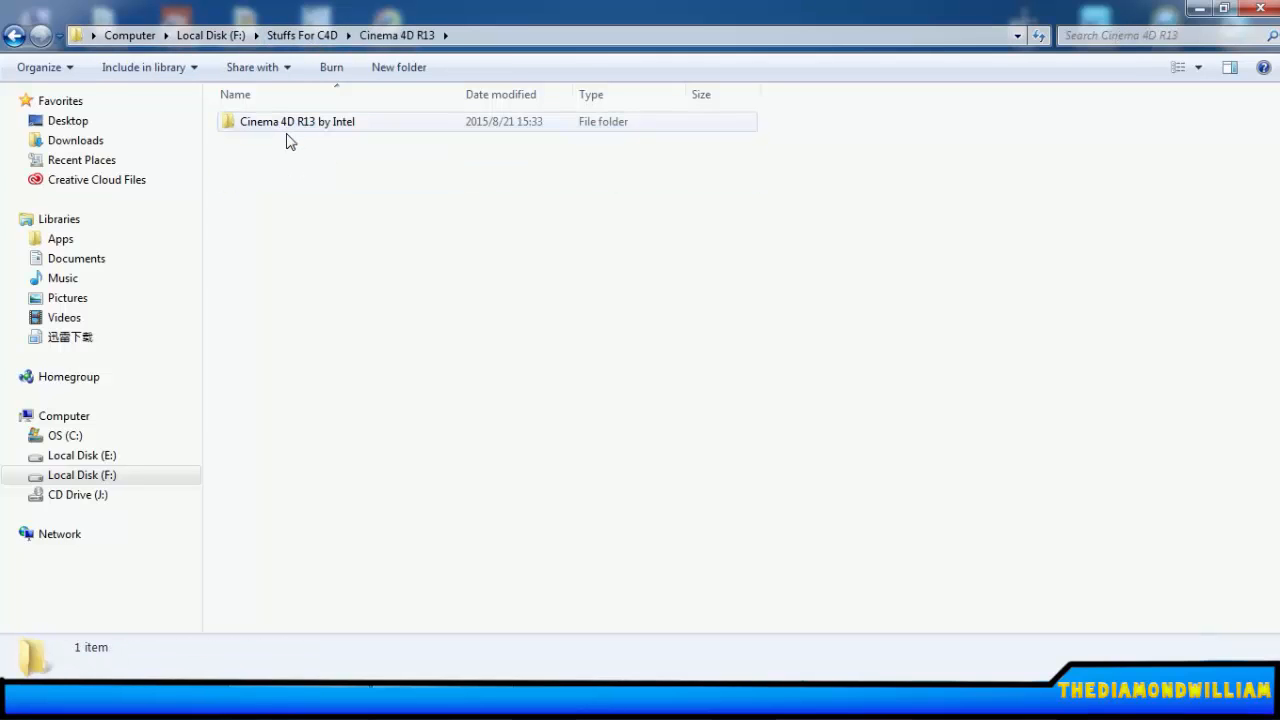
click(325, 36)
click(704, 339)
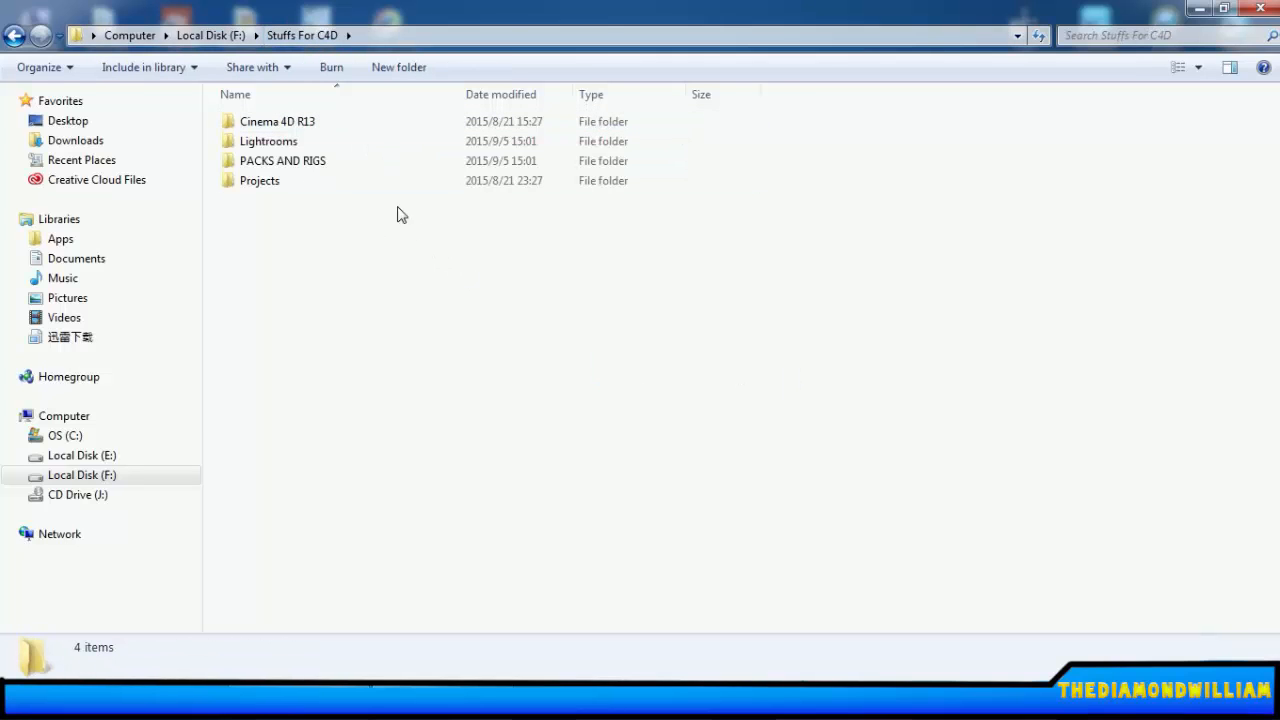
Open the Stuffs For Photoshop folder on Local Disk (F:) and check GFX PACKS [Any Others Besides Minecraft].
click(240, 35)
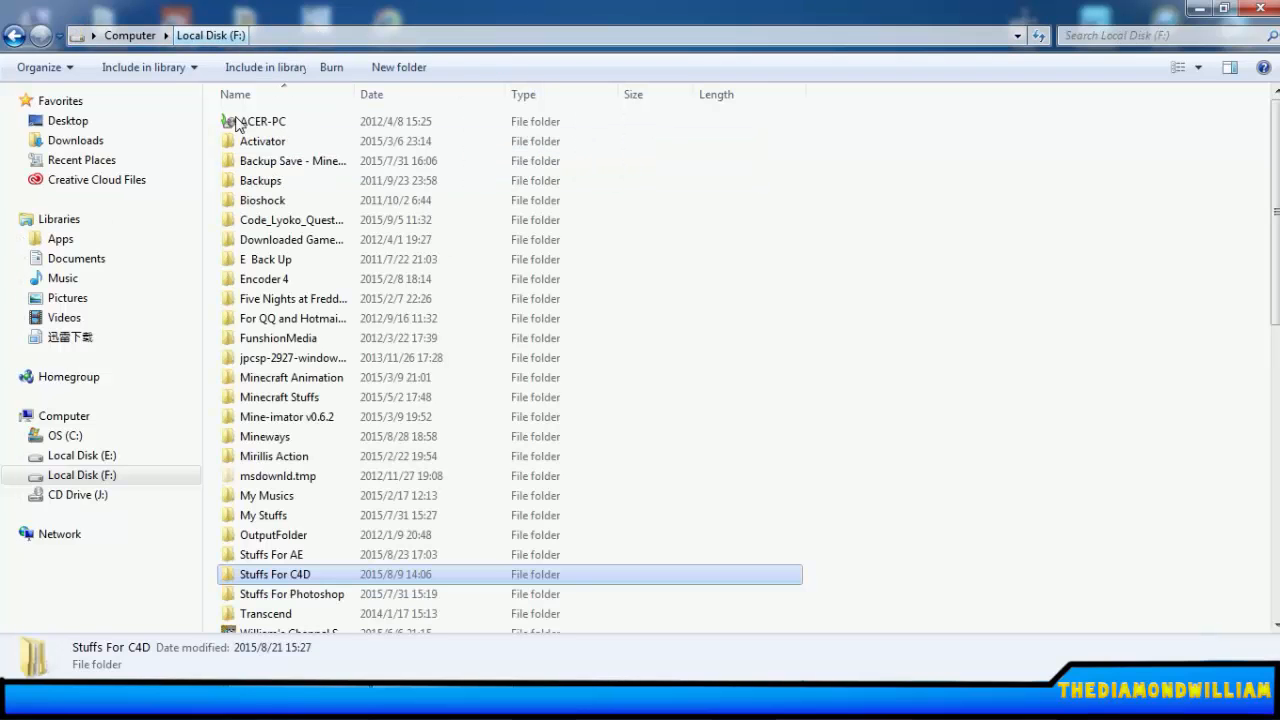
double_click(329, 594)
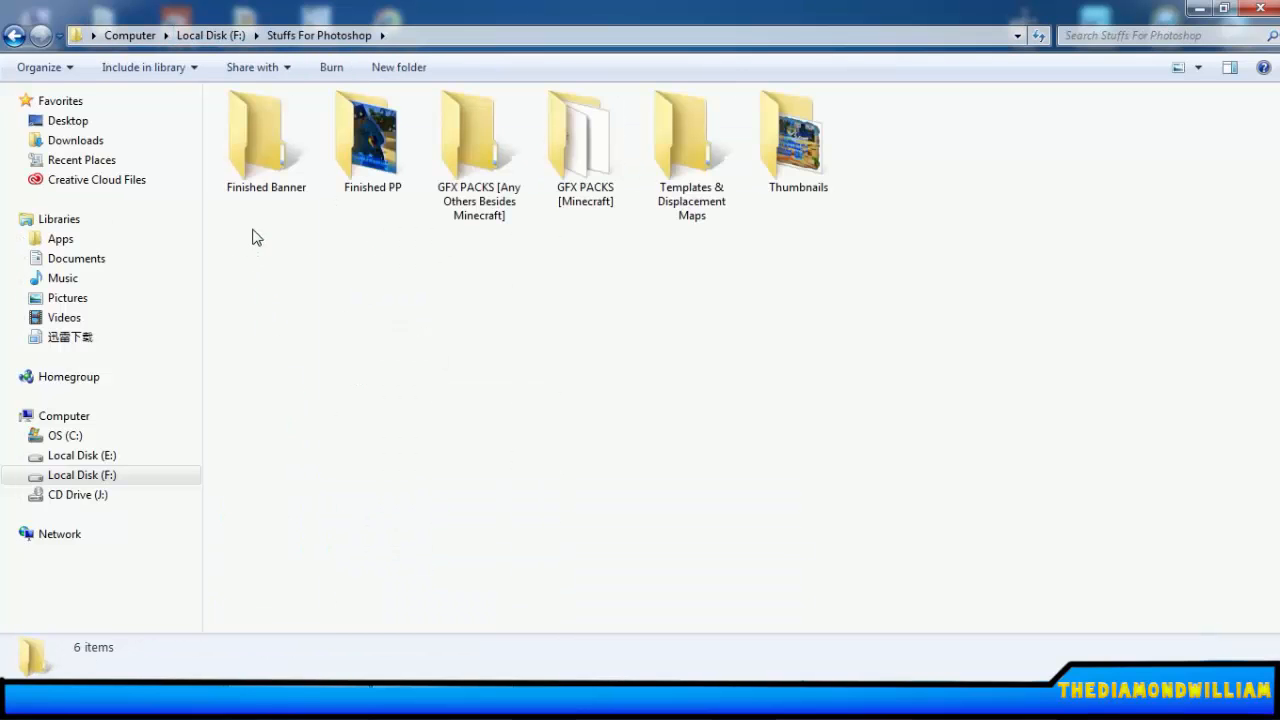
double_click(501, 207)
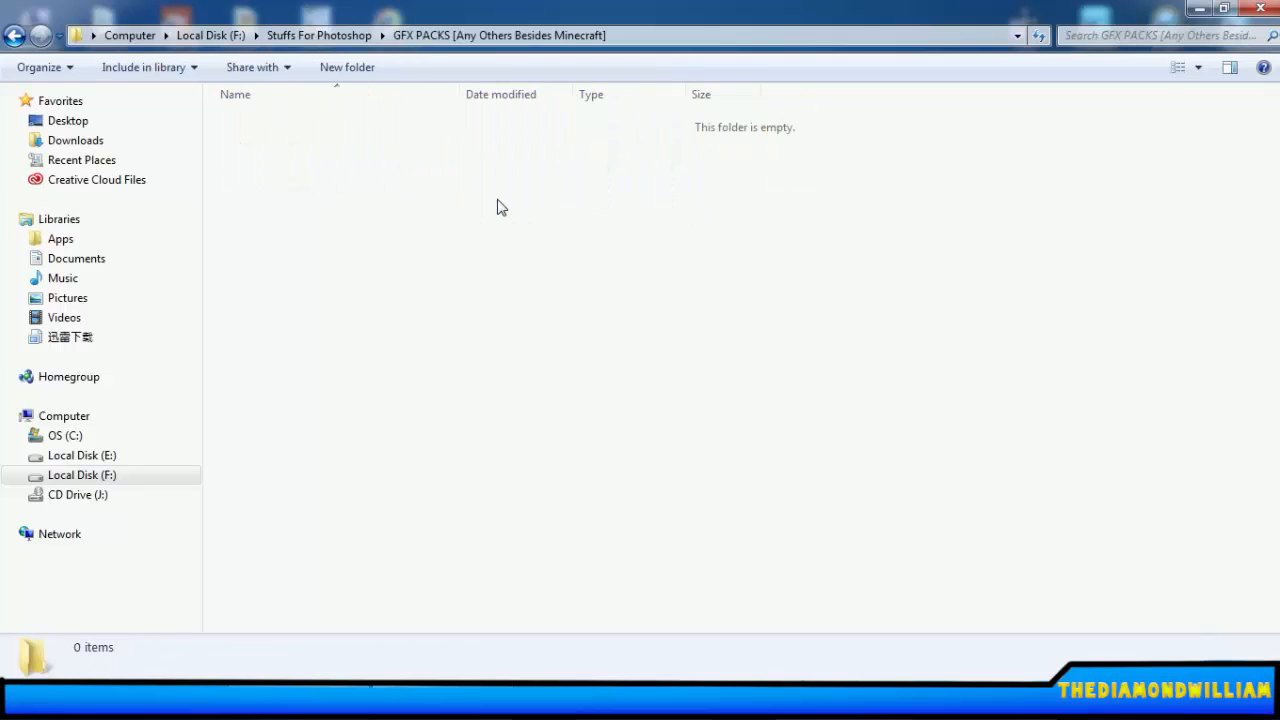
click(318, 35)
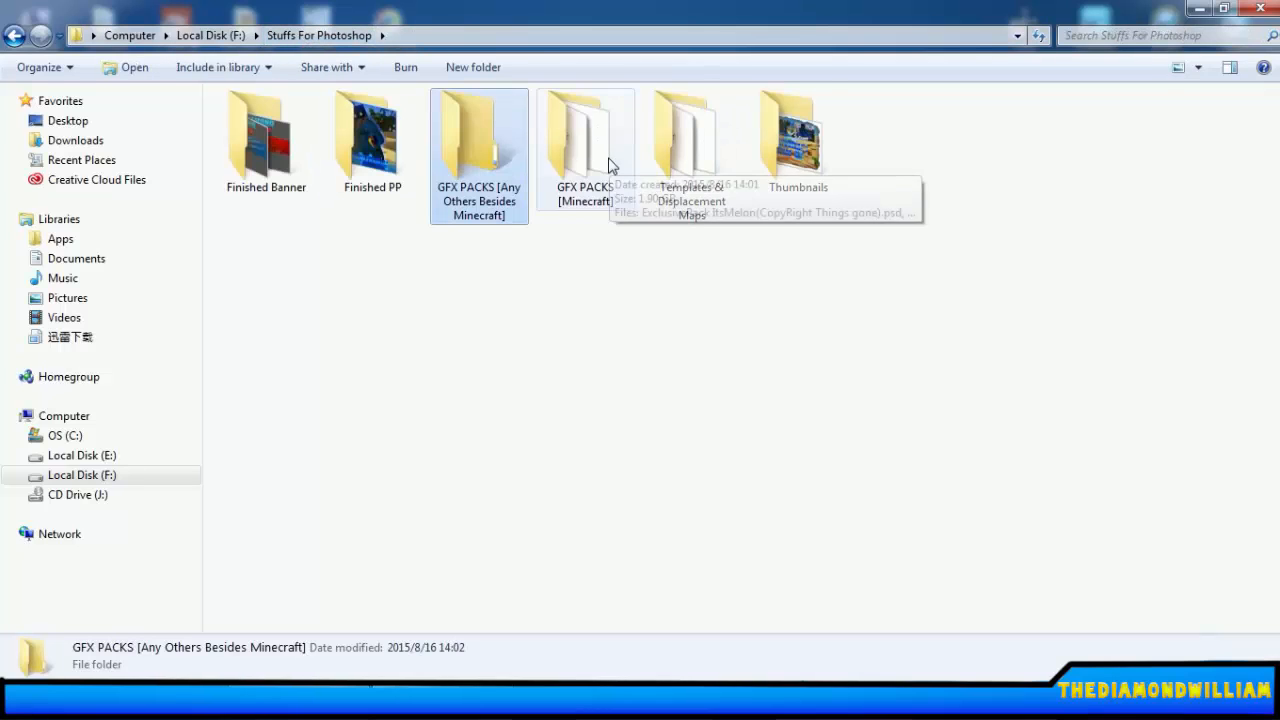
Open GFX PACKS [Minecraft] and examine its pack files, including those by ItsMelon, T-Frax, AnacondaArtz and GameDoctors.
double_click(606, 168)
drag(277, 307, 490, 391)
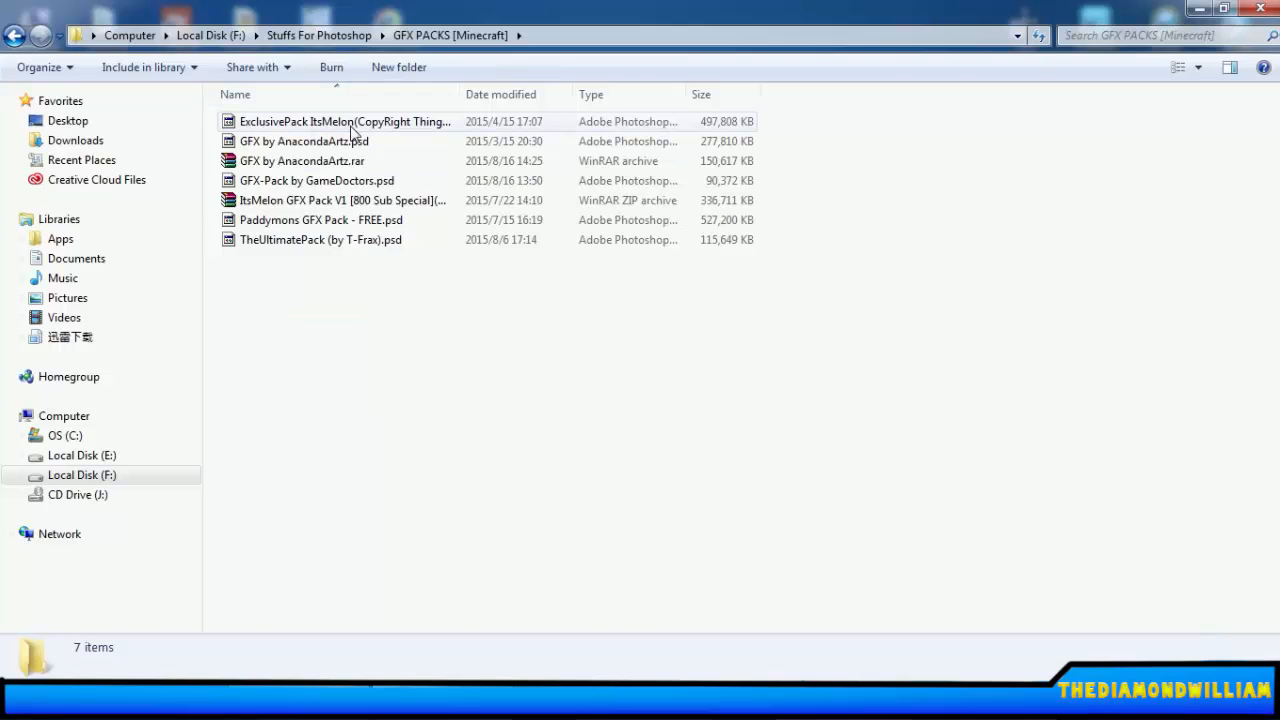
click(352, 124)
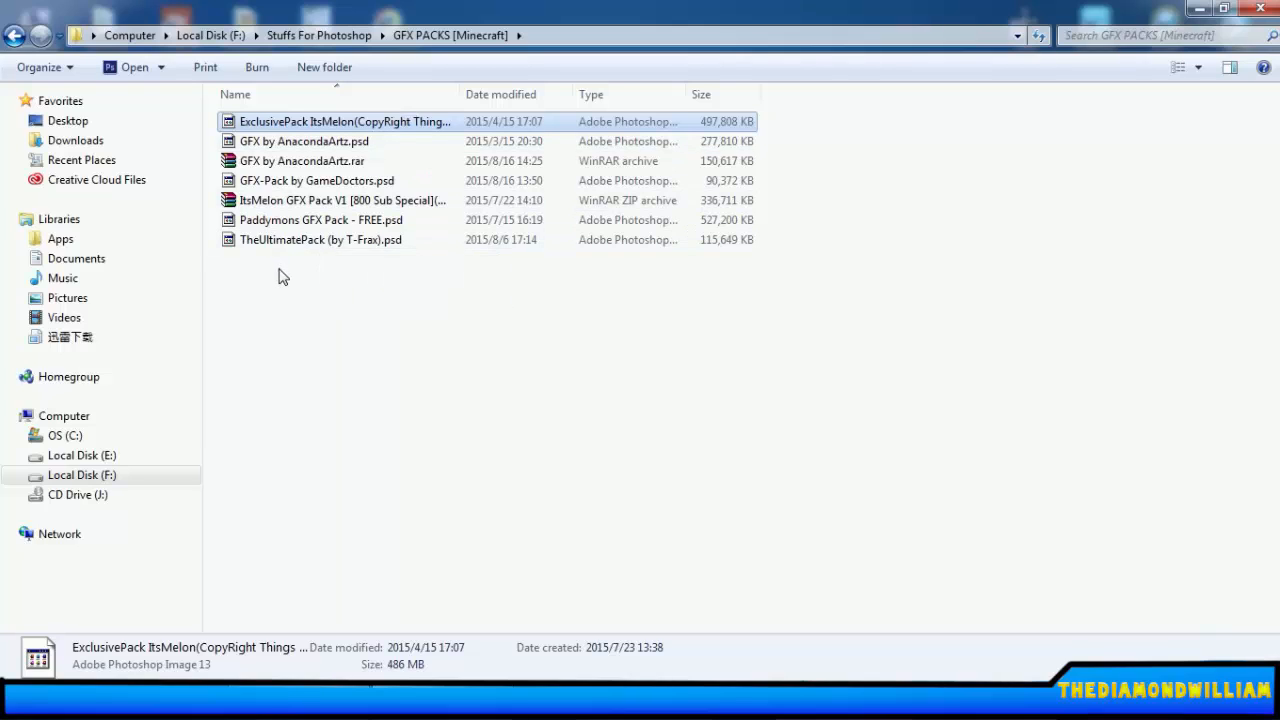
click(300, 241)
click(324, 166)
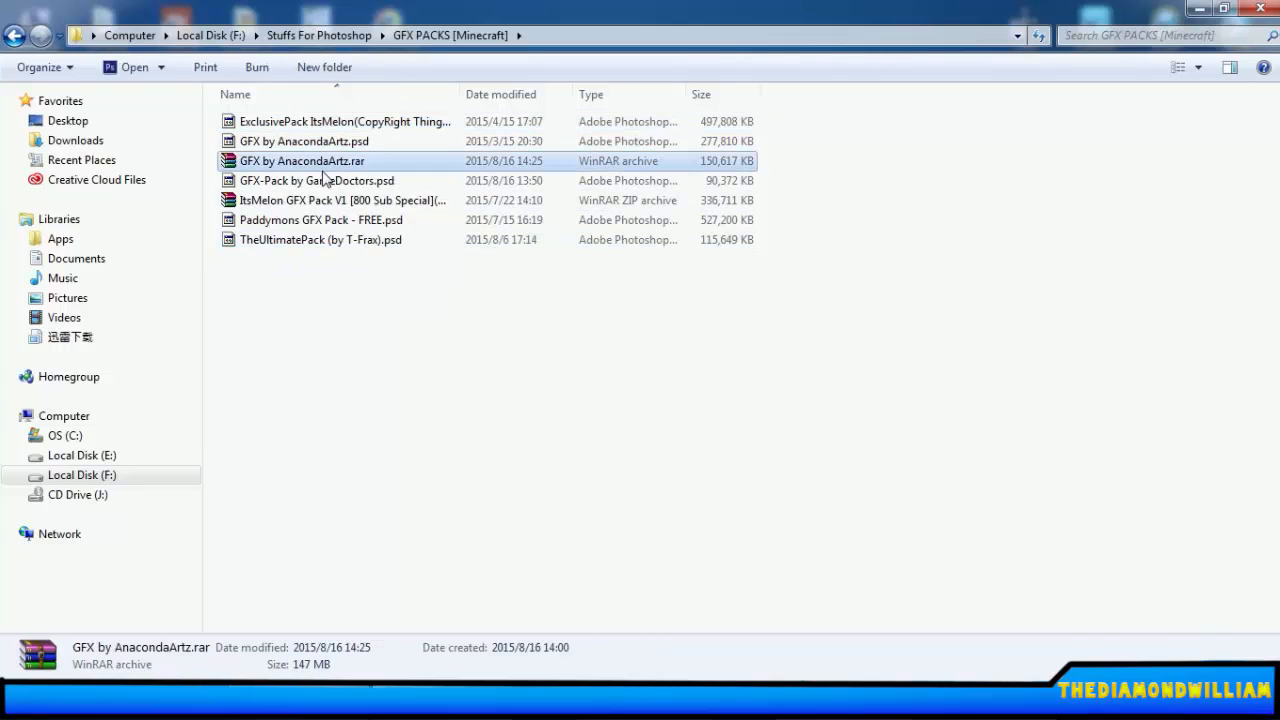
click(330, 180)
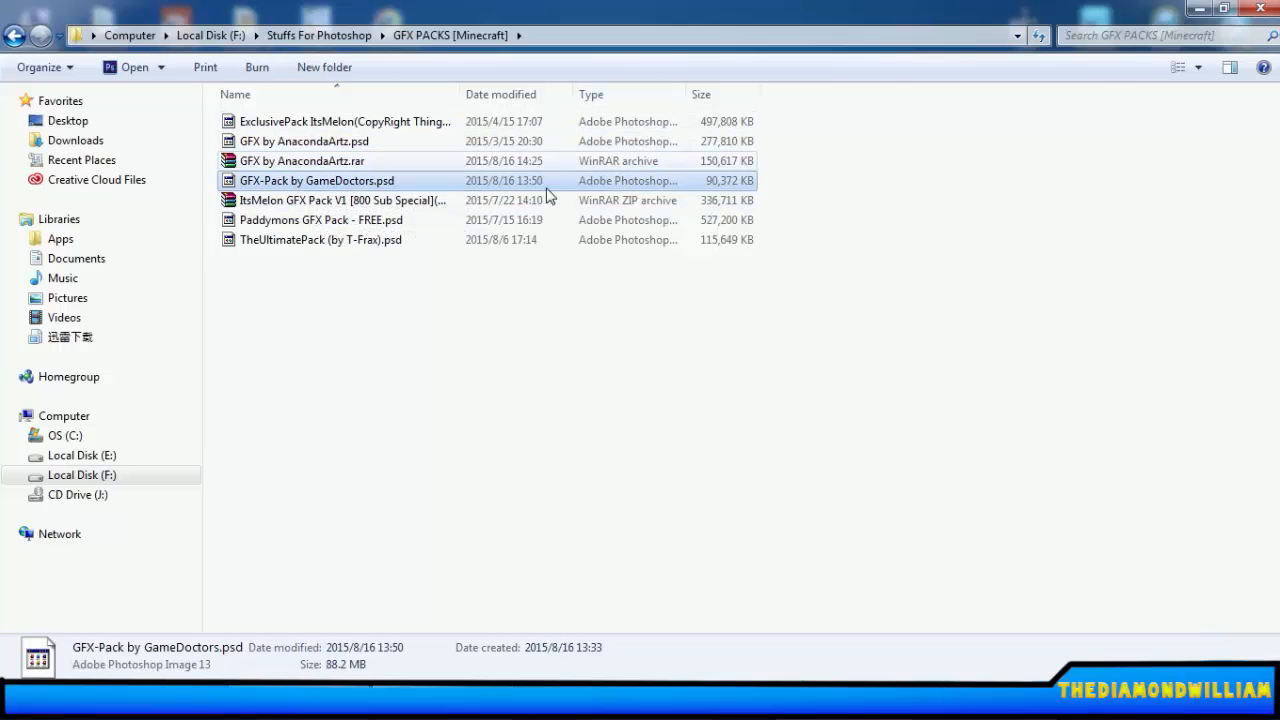
click(800, 355)
drag(777, 380, 662, 520)
Look over the Templates & Displacement Maps folder, then return to Stuffs For Photoshop.
click(283, 34)
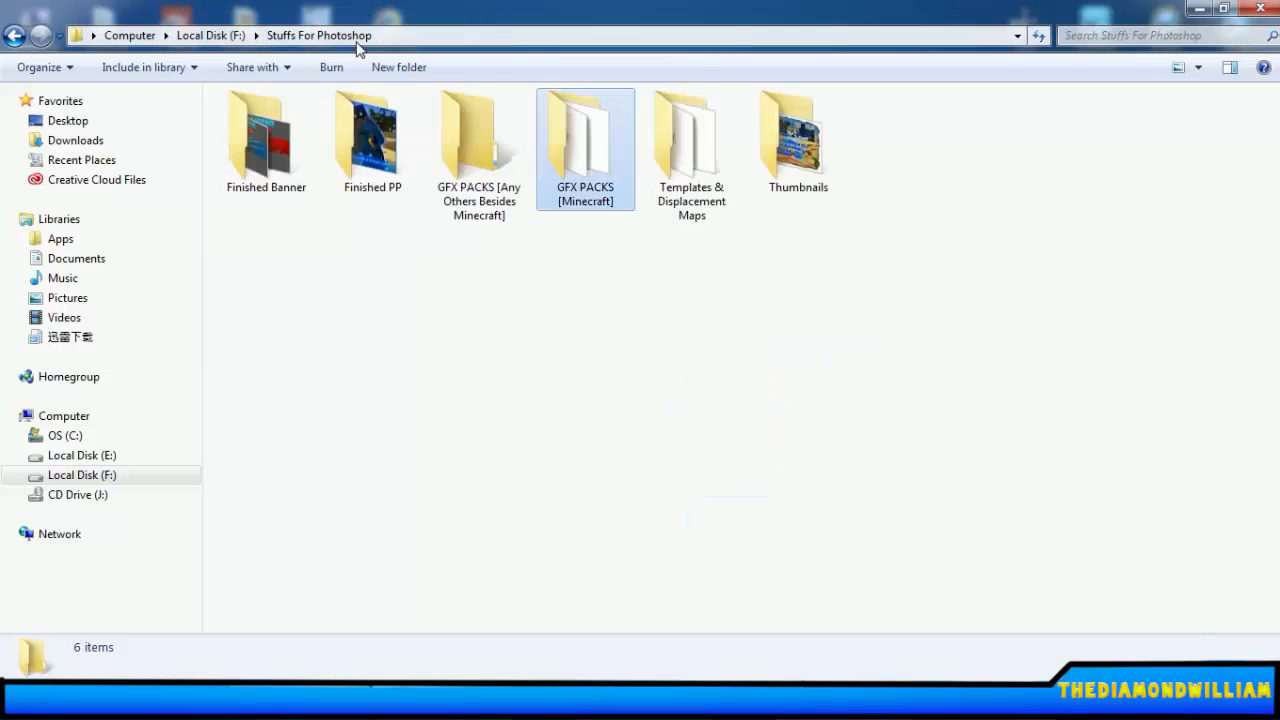
double_click(688, 190)
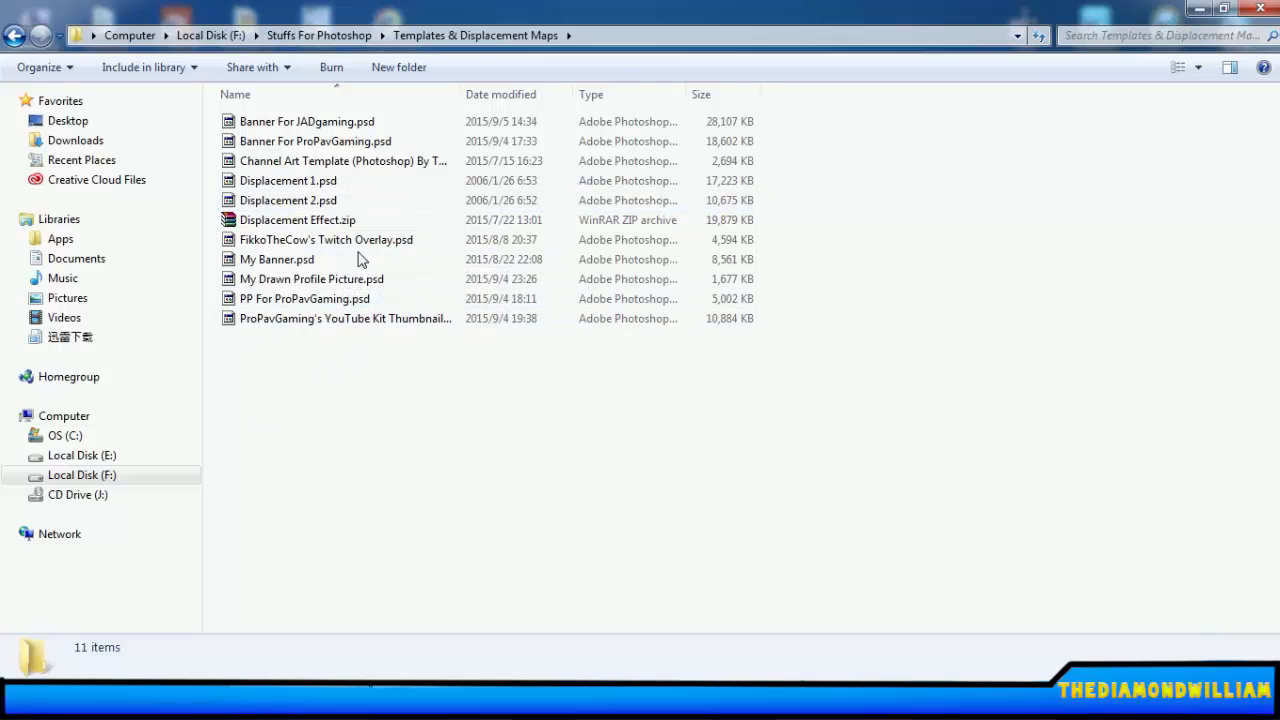
click(318, 35)
click(511, 331)
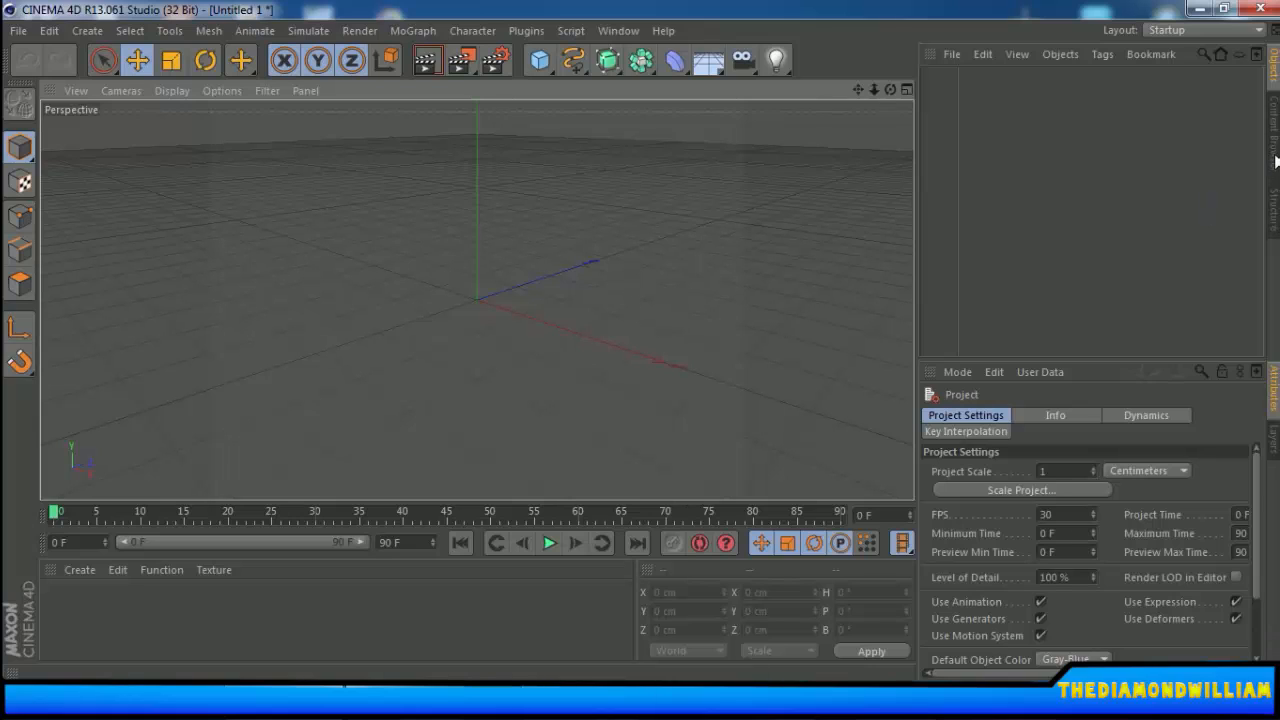
Switch to CINEMA 4D and open the Presets in the Content Browser.
click(1275, 158)
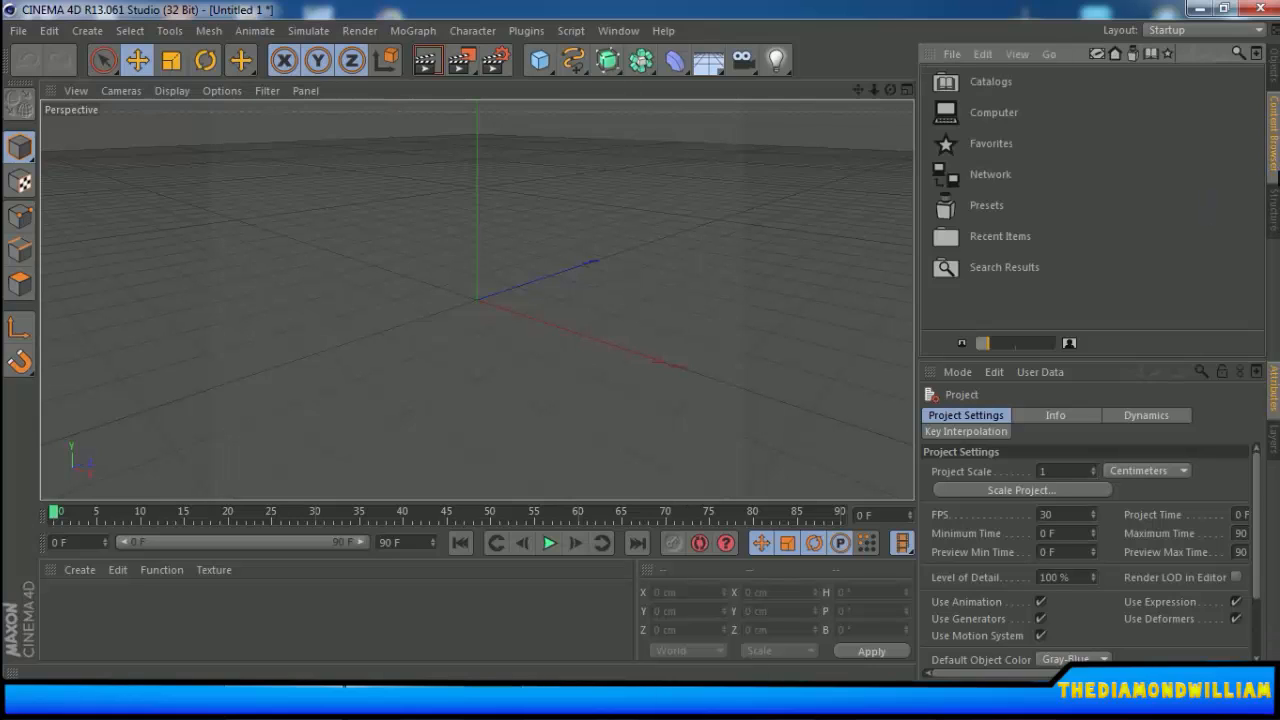
double_click(972, 207)
double_click(1030, 181)
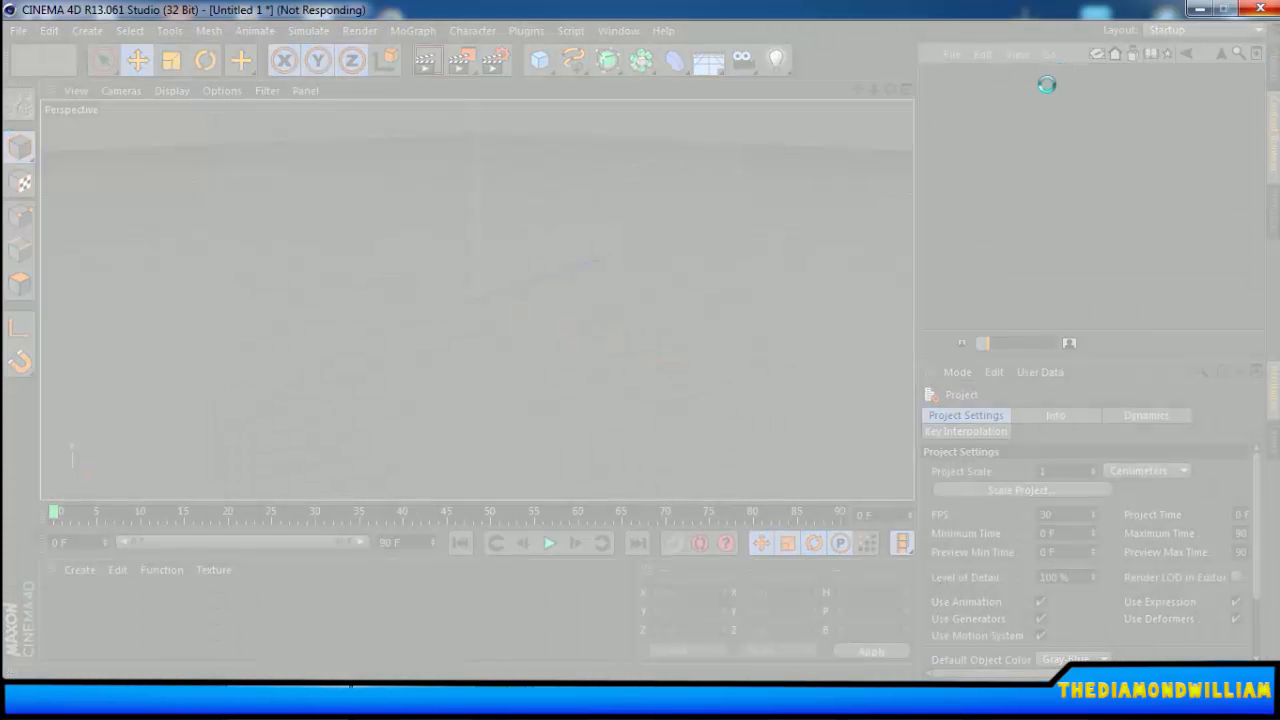
mouse_move(1027, 701)
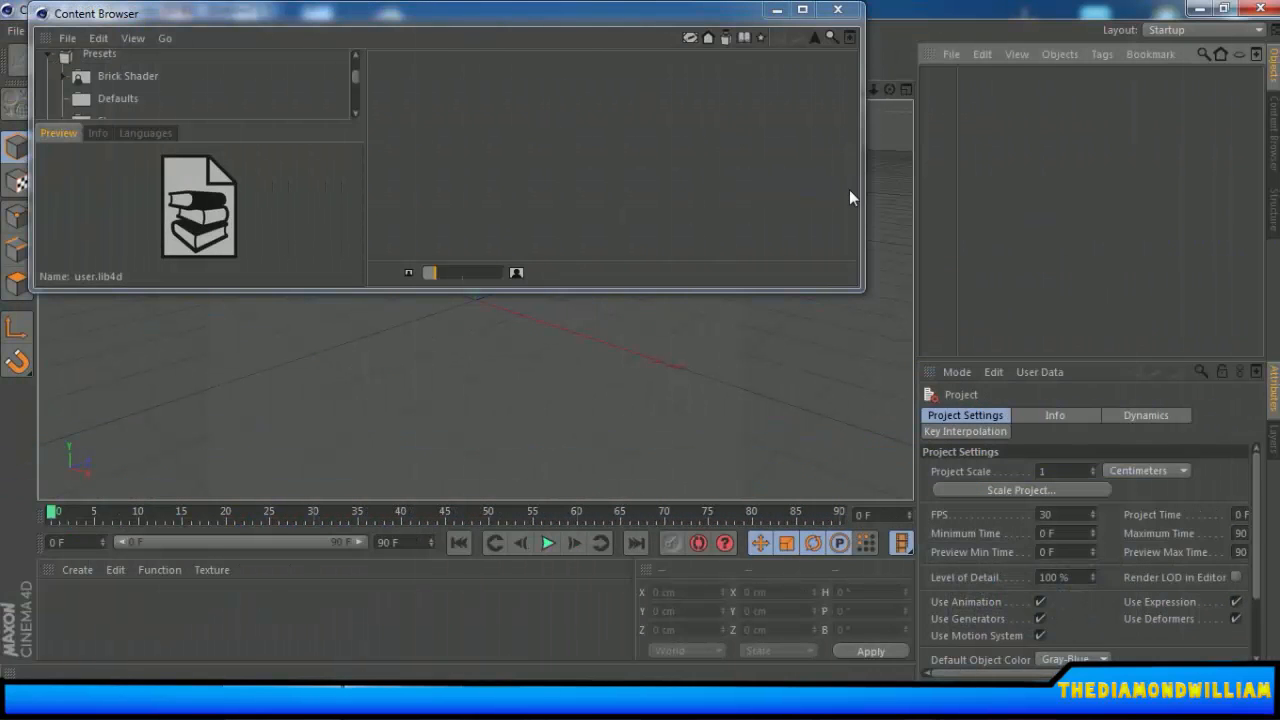
Enlarge the Content Browser window to look over the preset libraries, and close it.
drag(510, 27, 532, 69)
drag(884, 331, 801, 512)
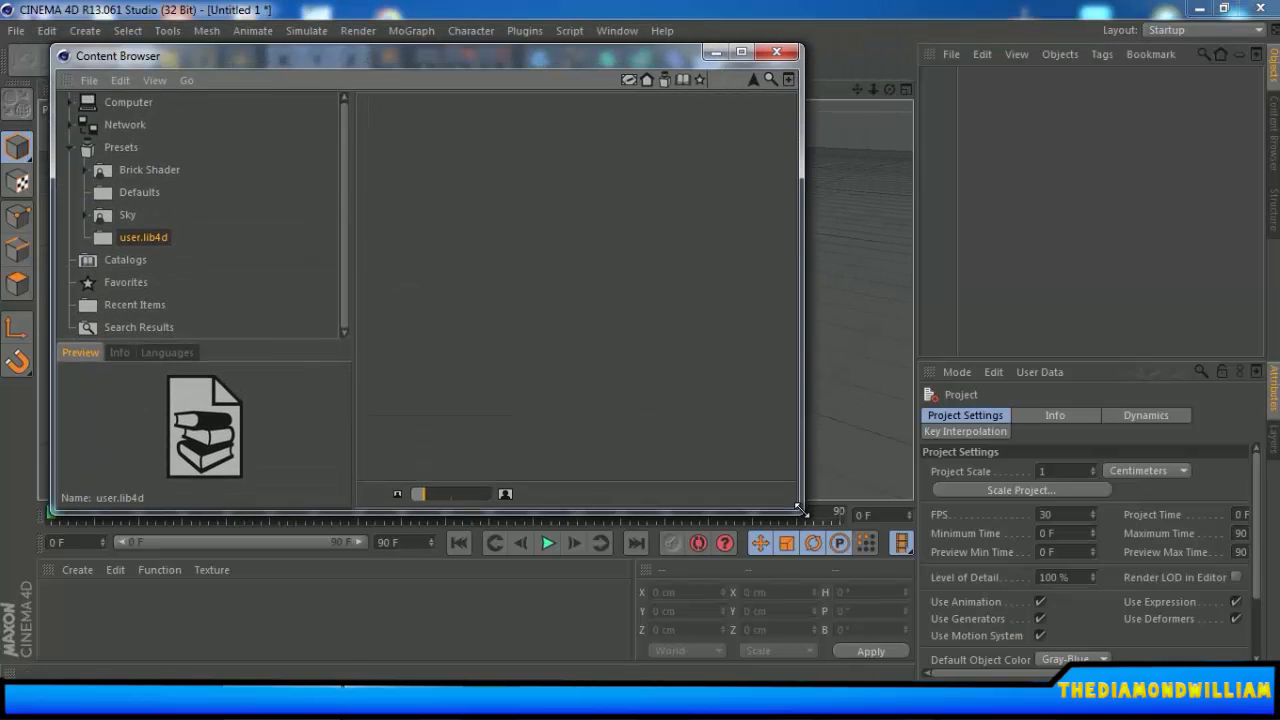
click(776, 52)
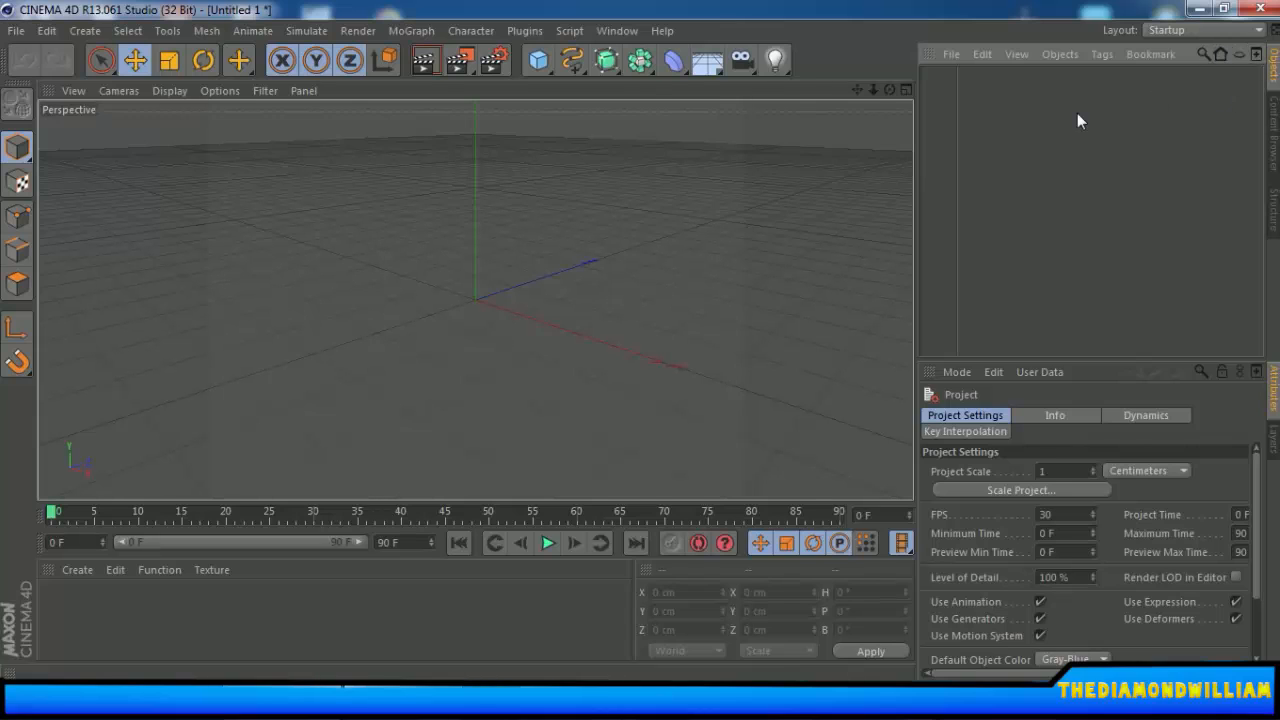
Open fmr 5.lib4d from the PACKS AND RIGS folder in Stuffs For C4D.
click(30, 30)
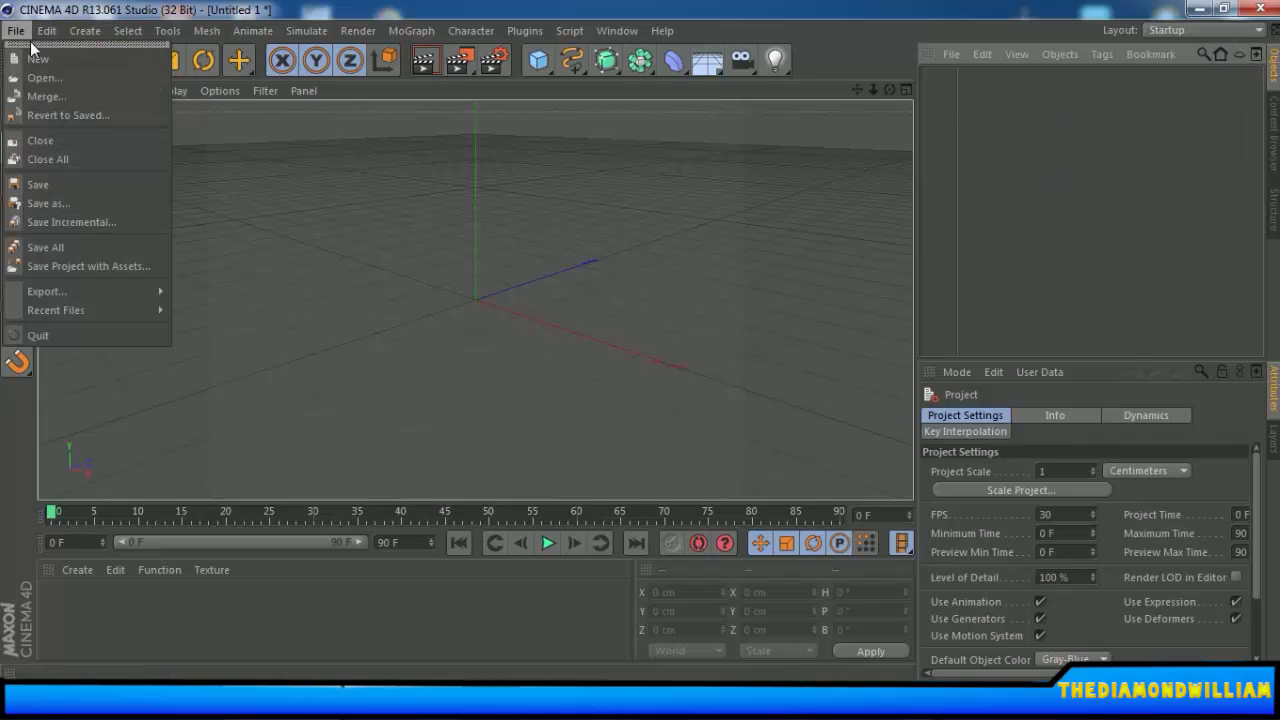
mouse_move(46, 31)
click(26, 78)
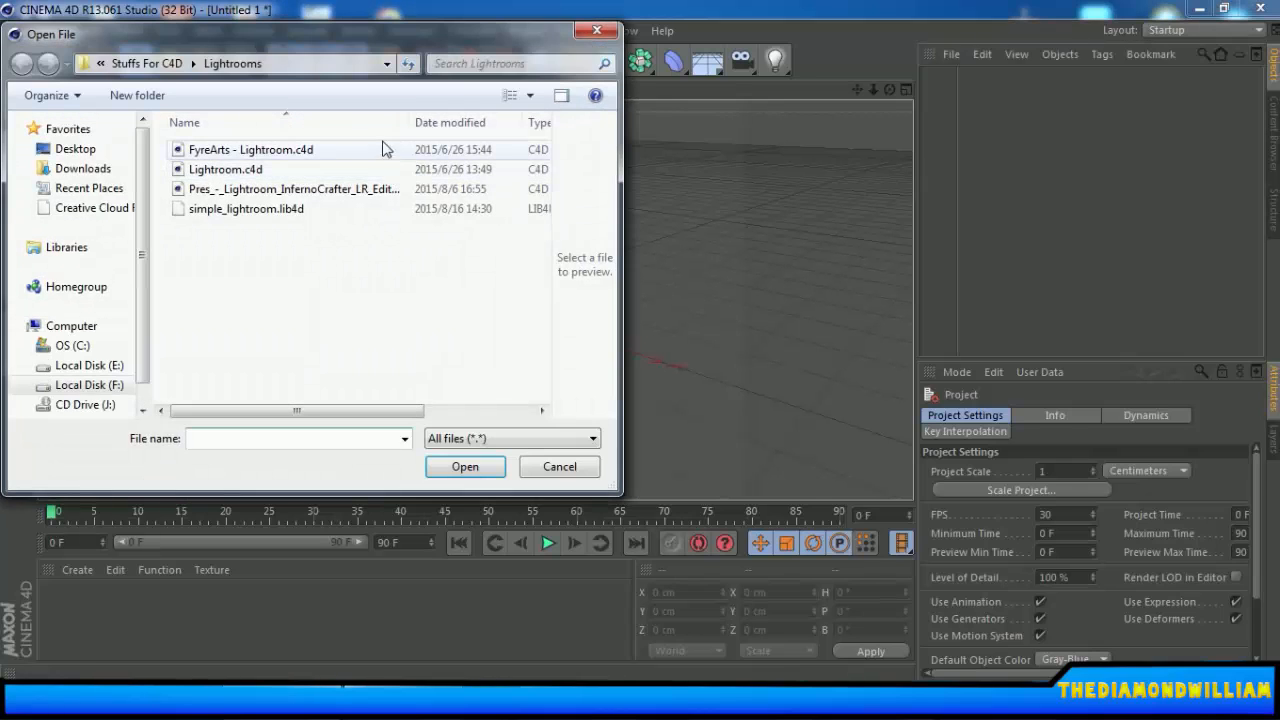
click(193, 63)
click(220, 124)
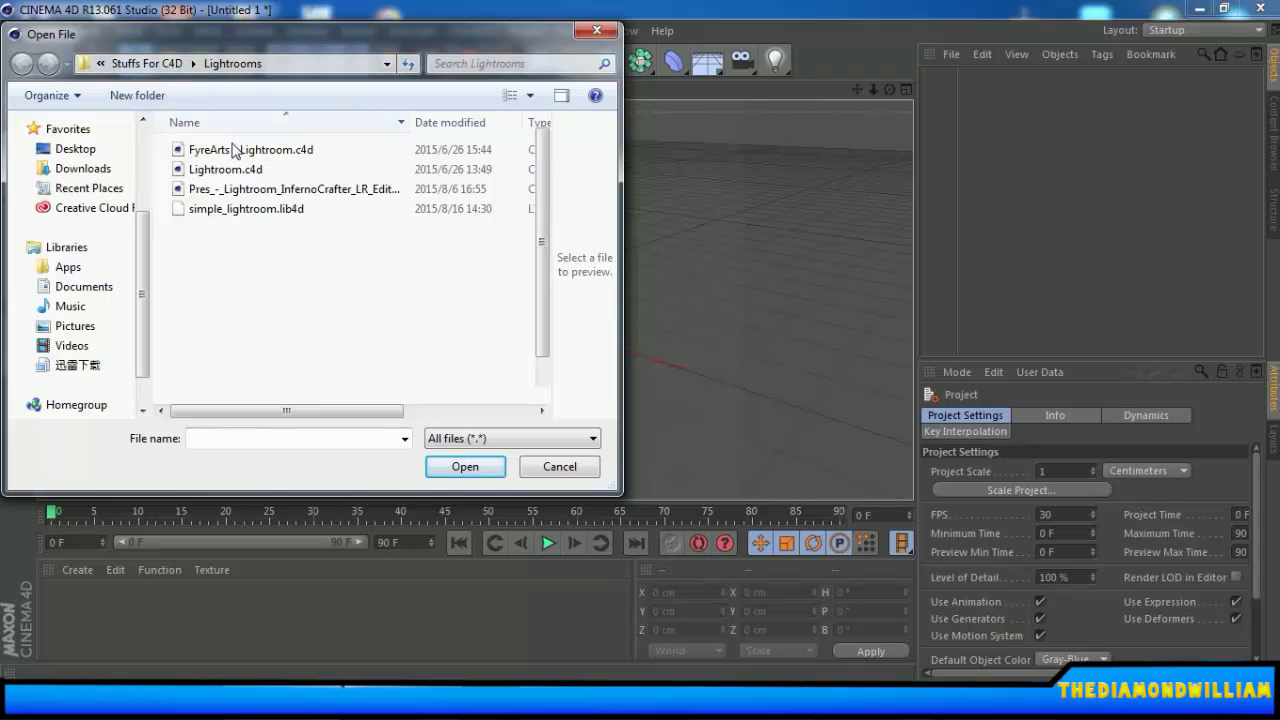
scroll(450, 220, down, 1)
click(240, 226)
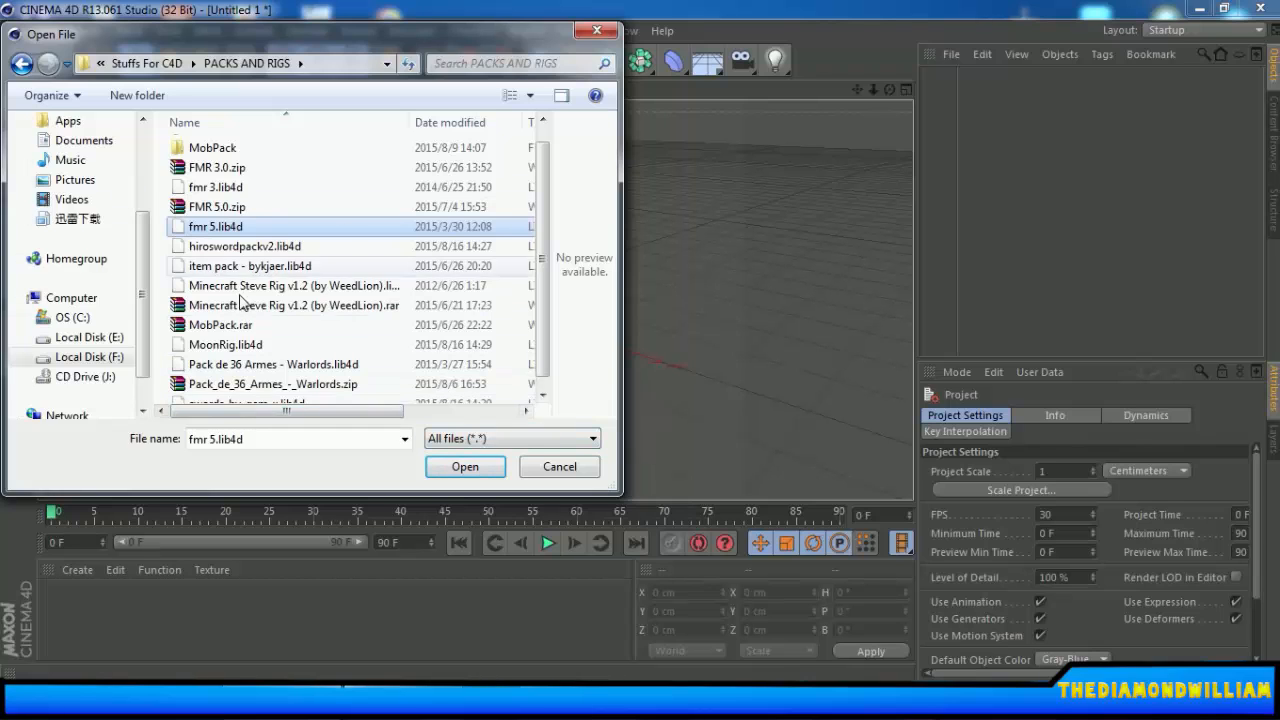
click(461, 467)
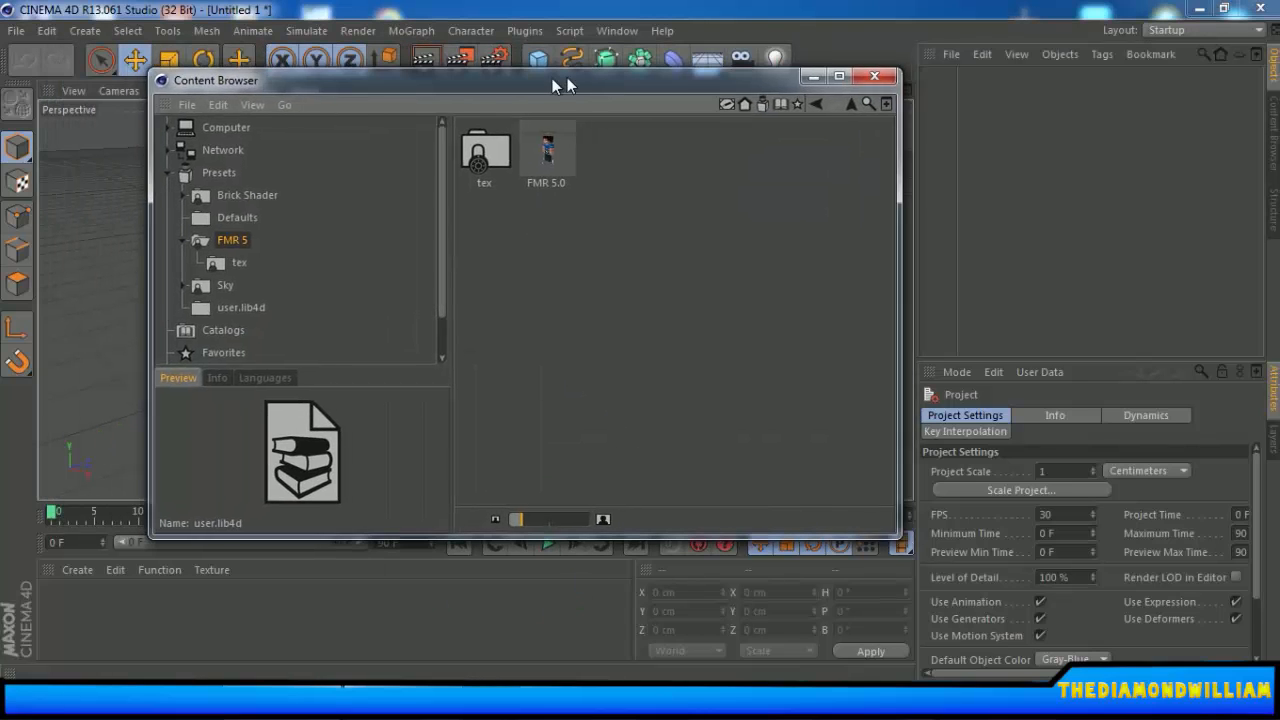
Preview the FMR 5.0 rig and the textures in its tex folder, including the skins and items, and return to the FMR 5 library.
drag(567, 77, 438, 111)
click(428, 195)
drag(439, 201, 413, 172)
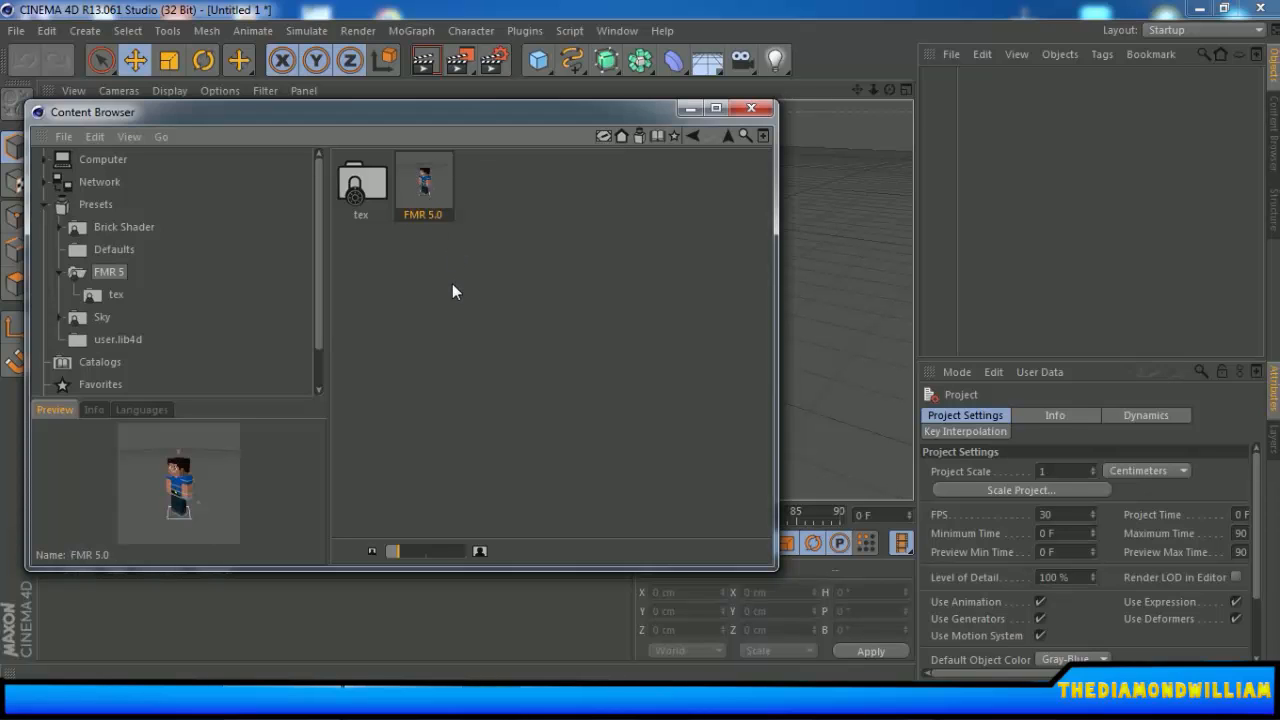
double_click(363, 188)
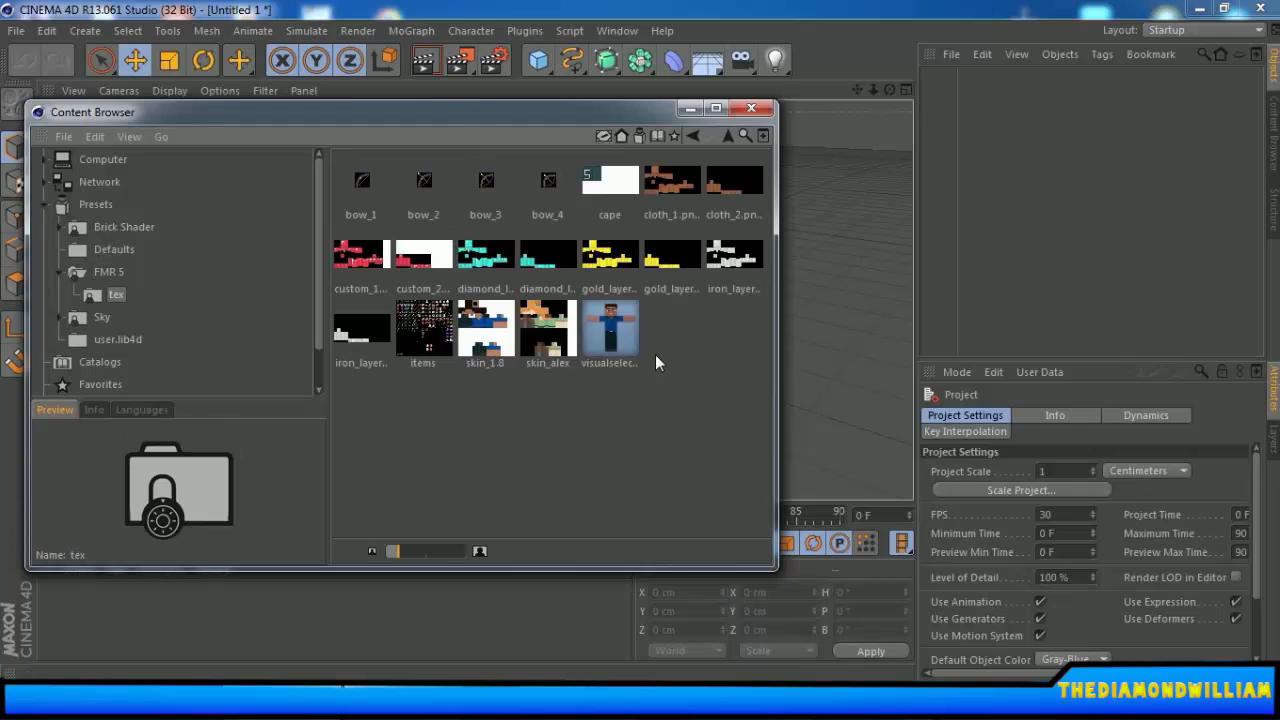
drag(655, 354, 474, 342)
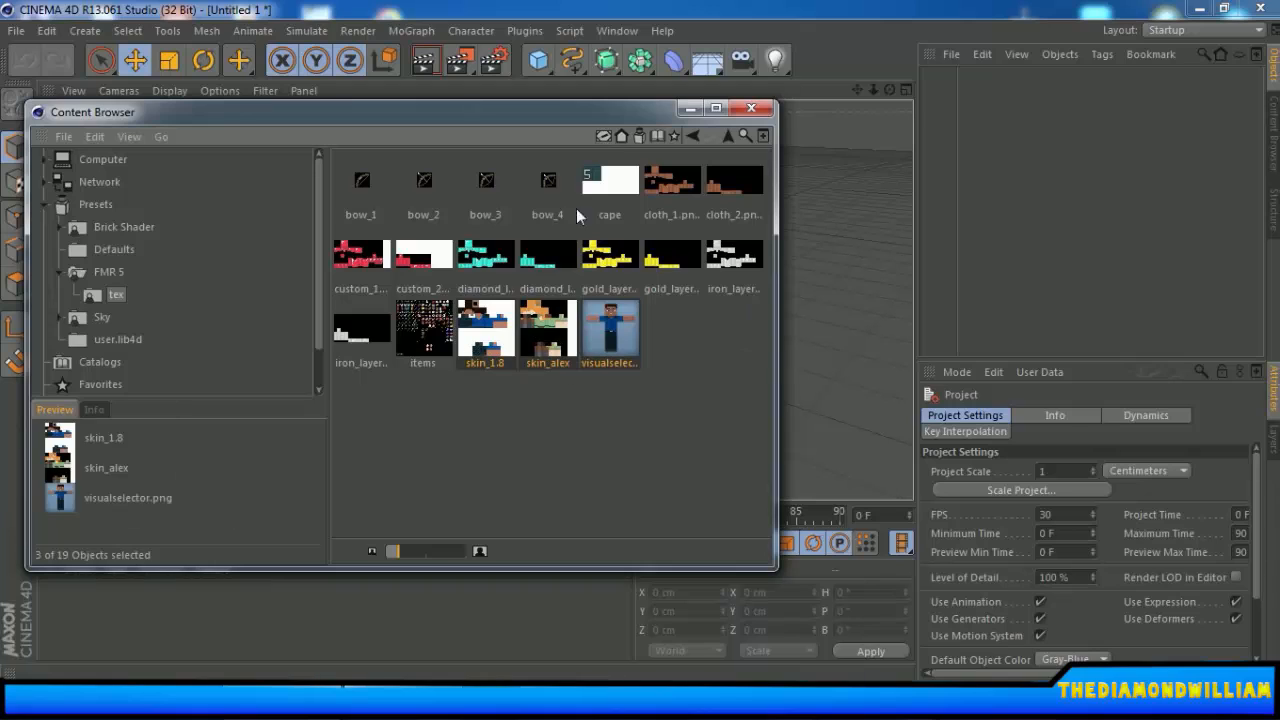
click(713, 463)
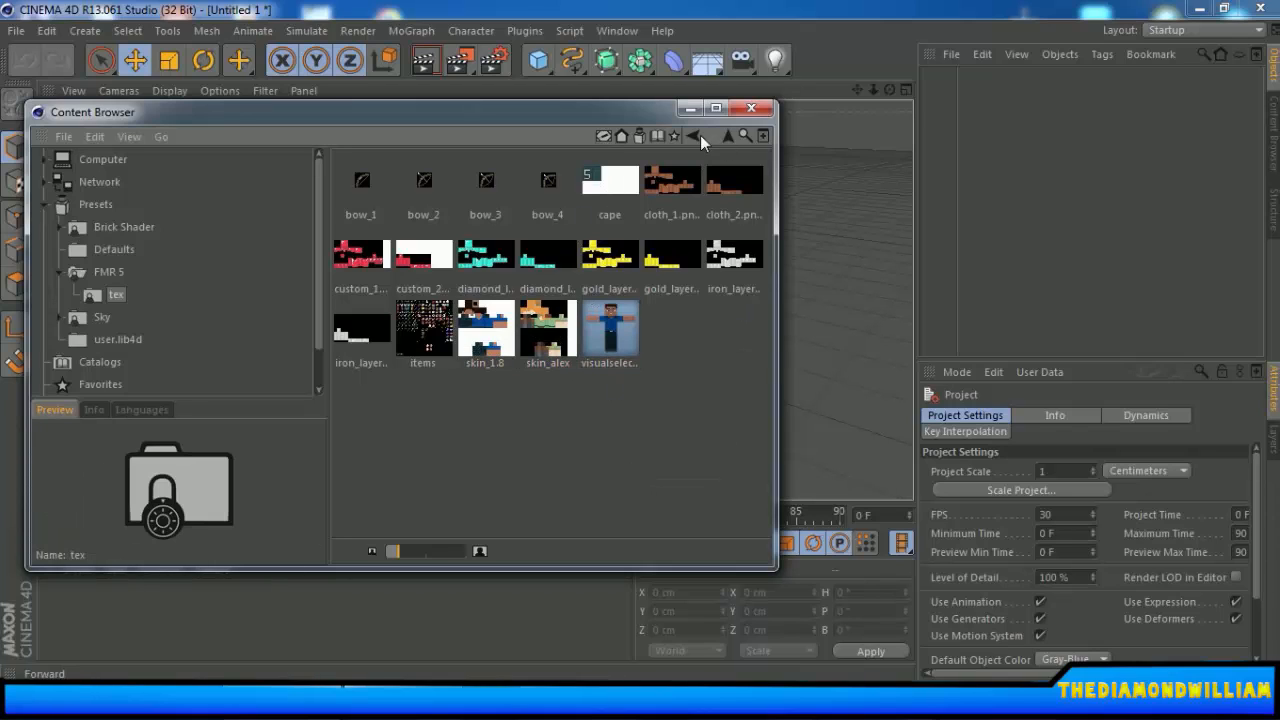
click(444, 343)
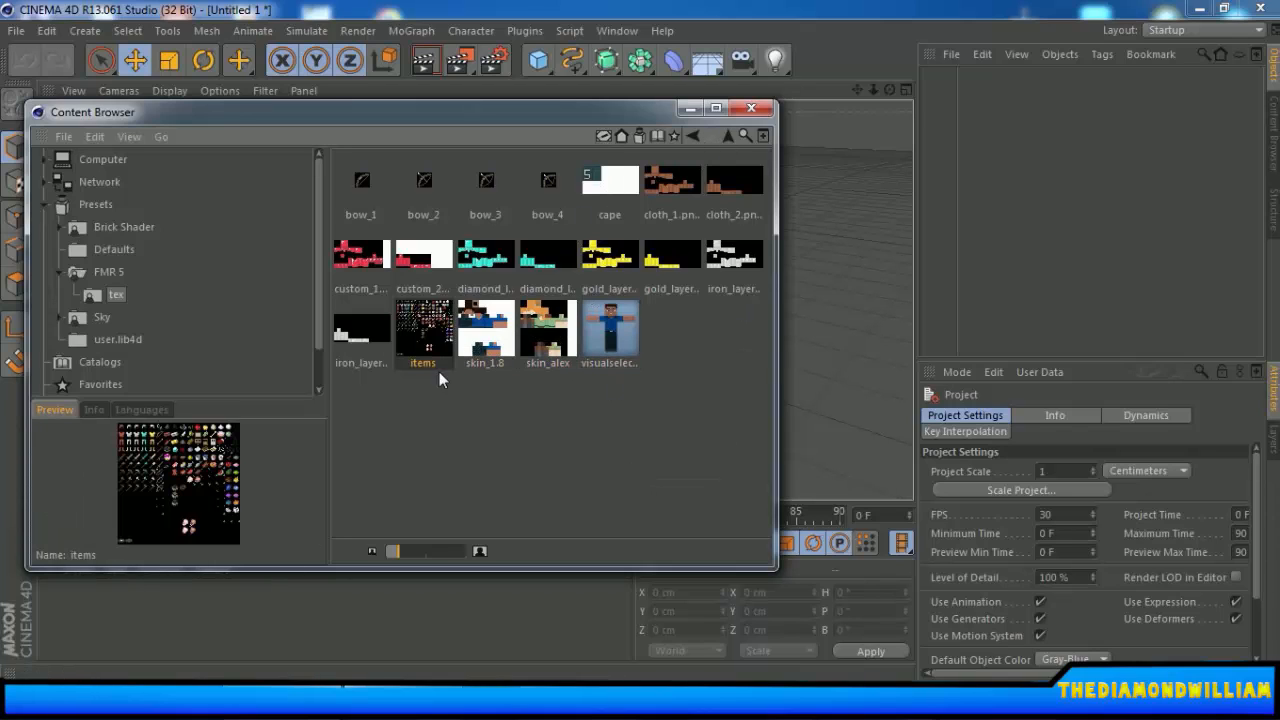
click(687, 137)
Load the FMR 5.0 rig into the scene, close the Content Browser and select the rig.
double_click(437, 184)
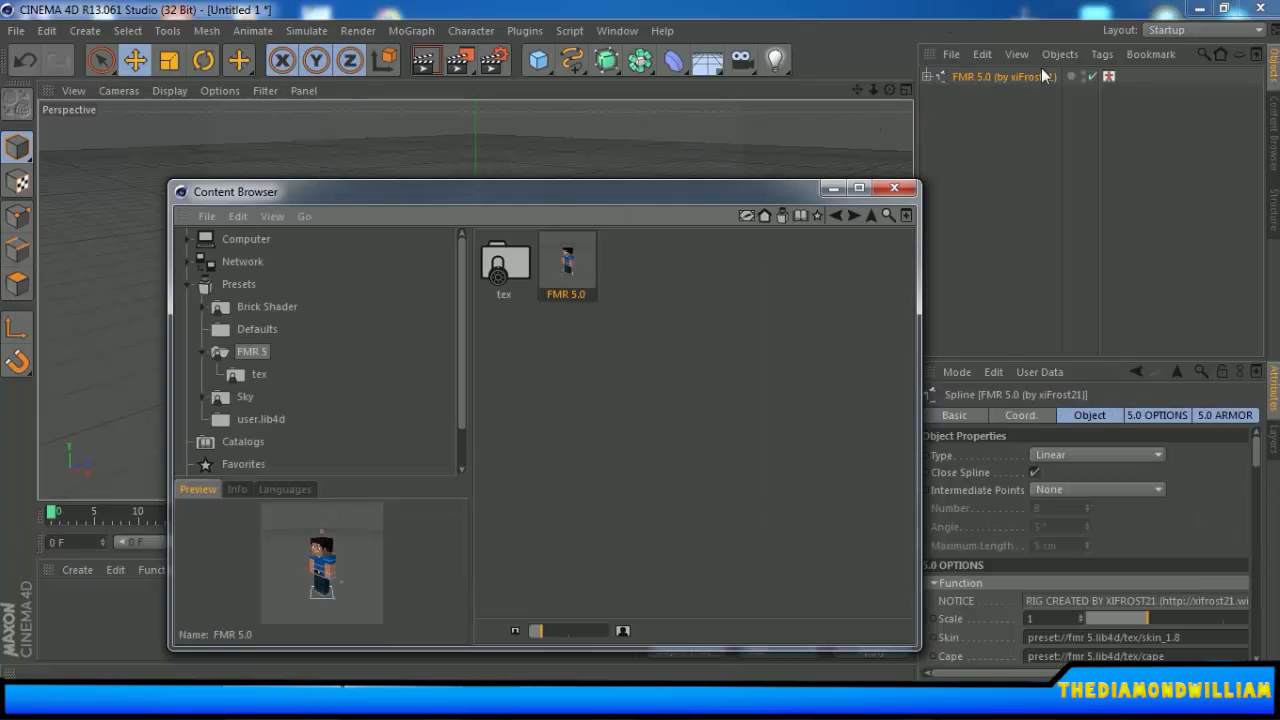
click(864, 150)
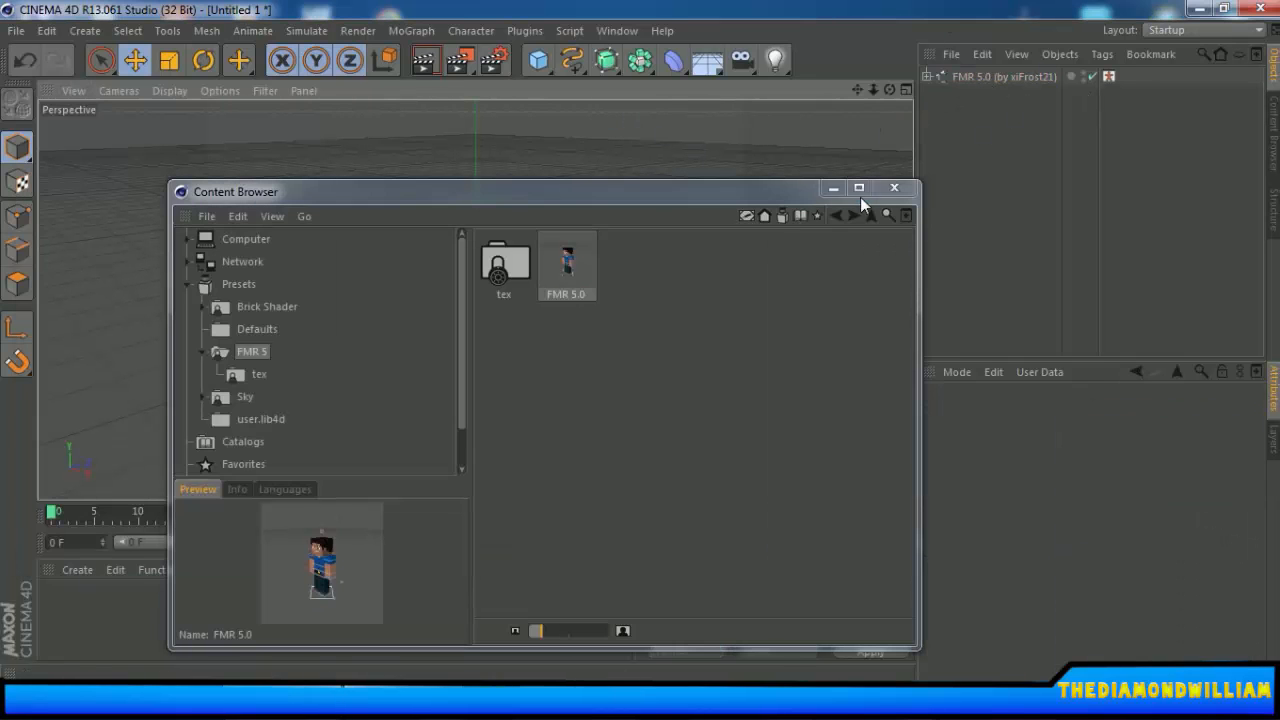
click(882, 194)
click(975, 79)
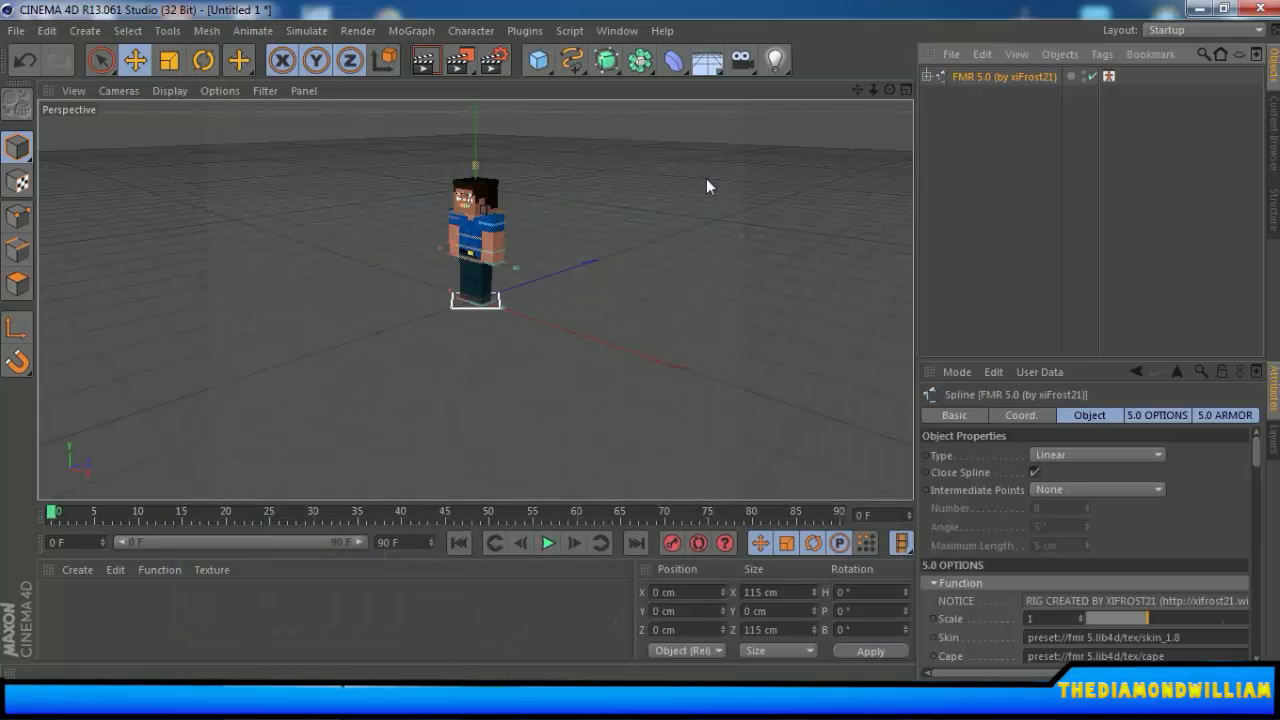
click(15, 32)
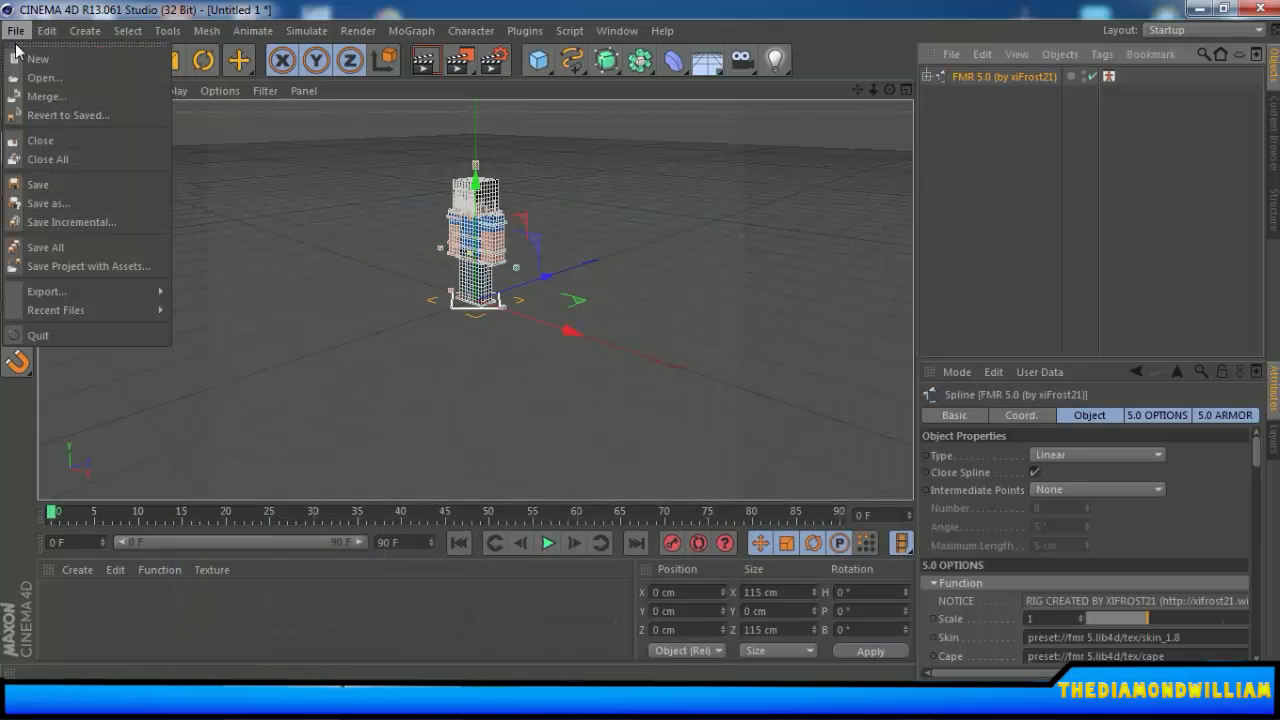
click(55, 97)
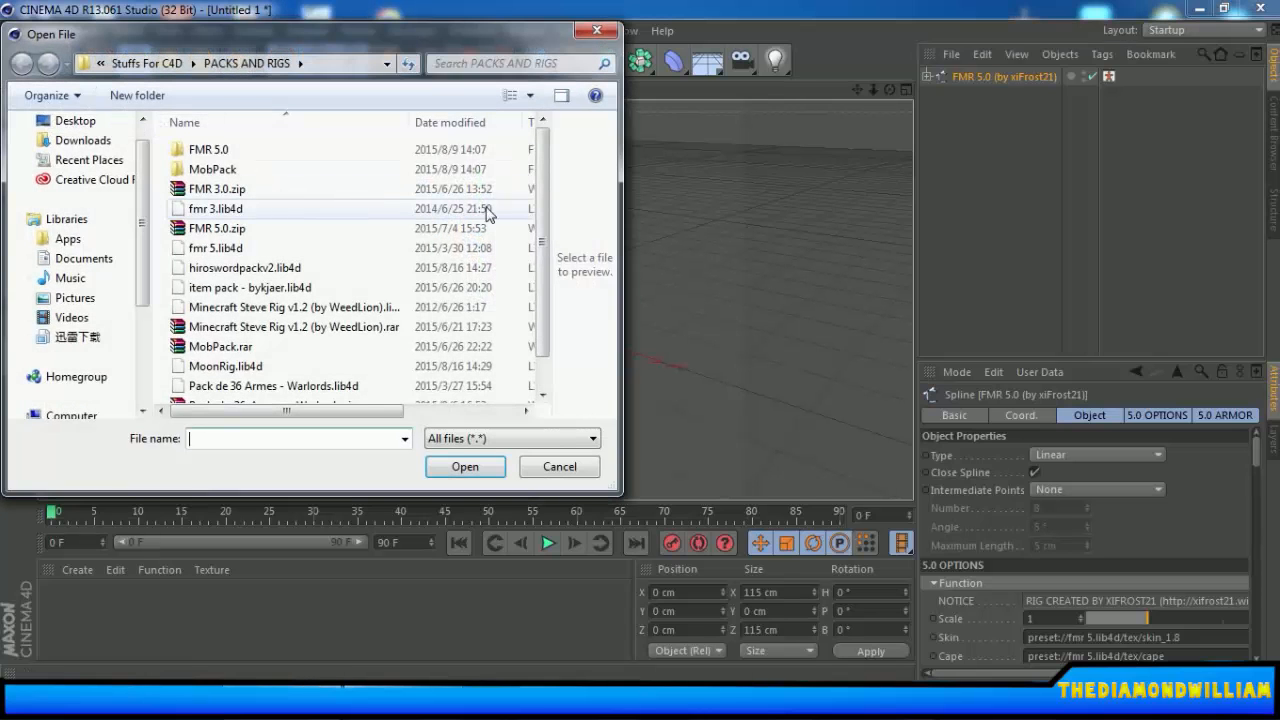
key(Escape)
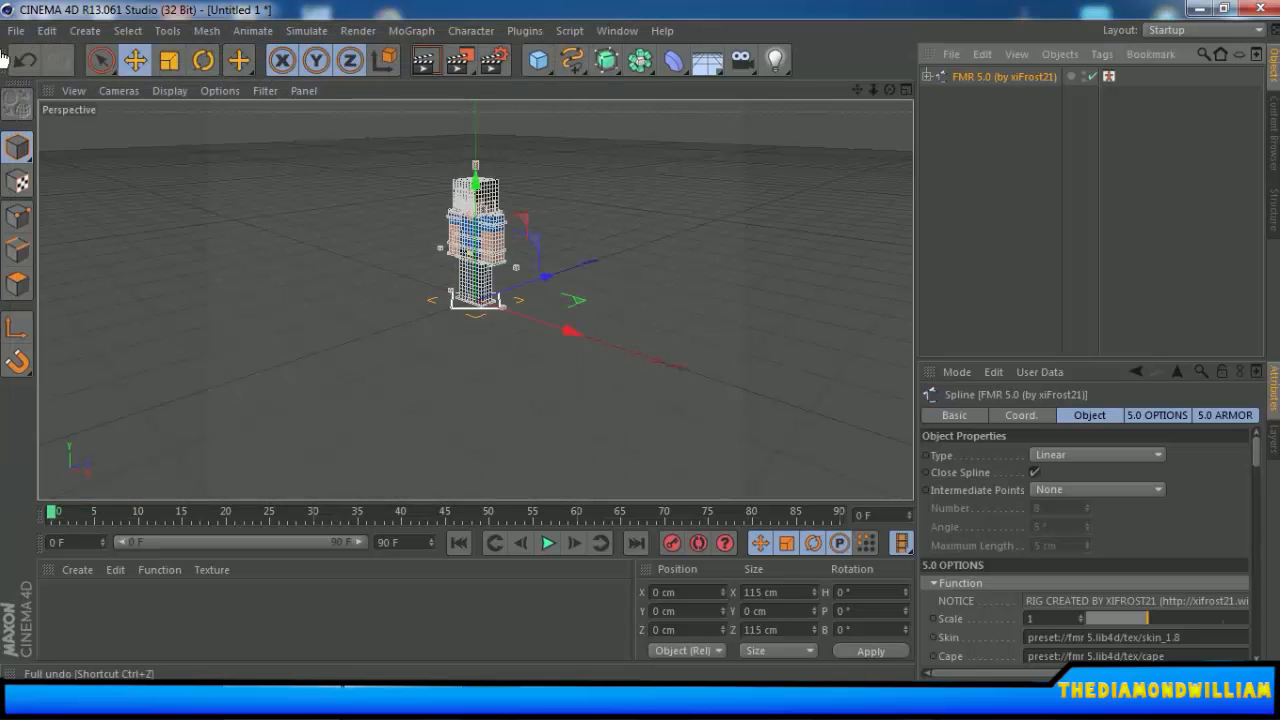
Merge FyreArts - Lightroom.c4d from the Lightrooms folder in Stuffs For C4D into the current scene.
click(13, 32)
click(45, 96)
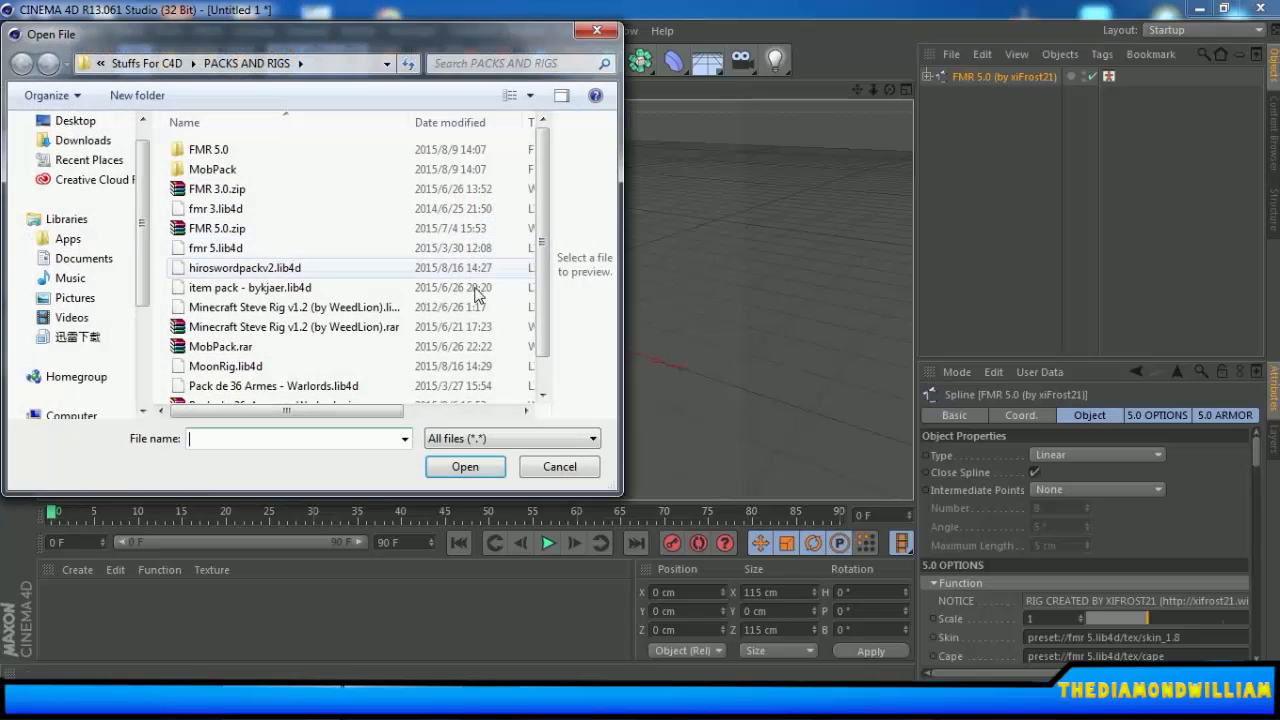
click(193, 63)
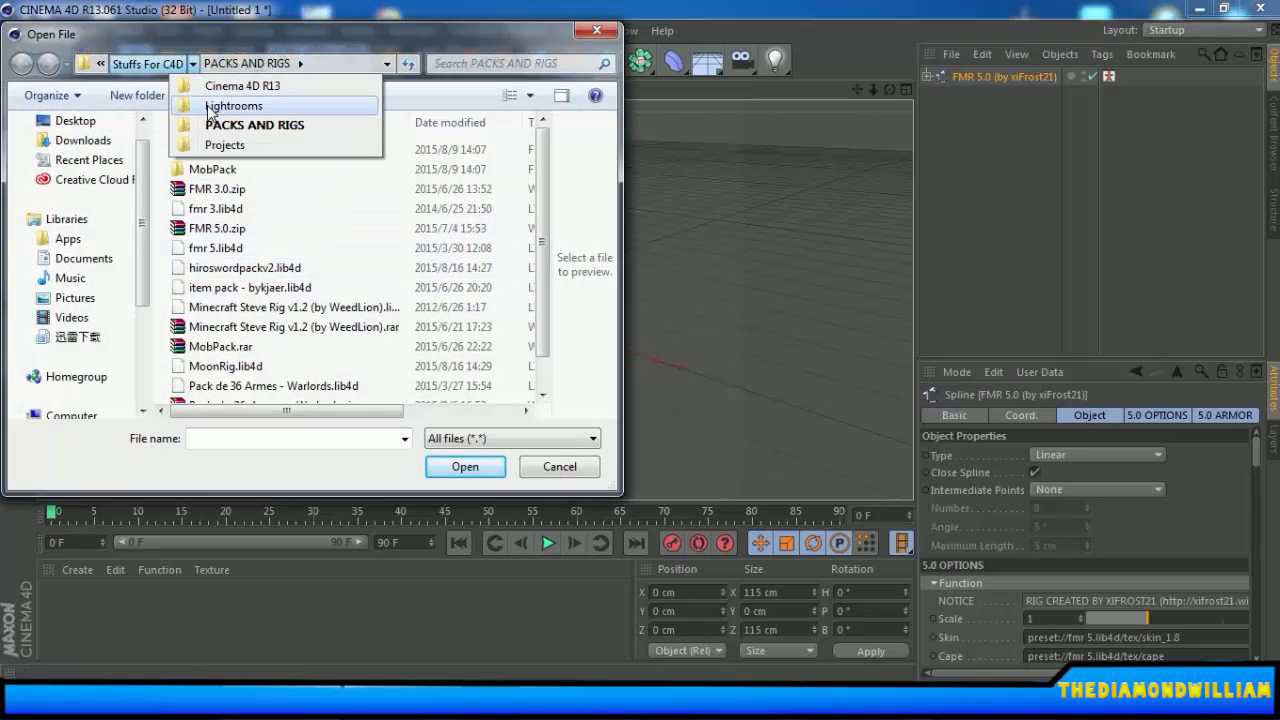
click(215, 107)
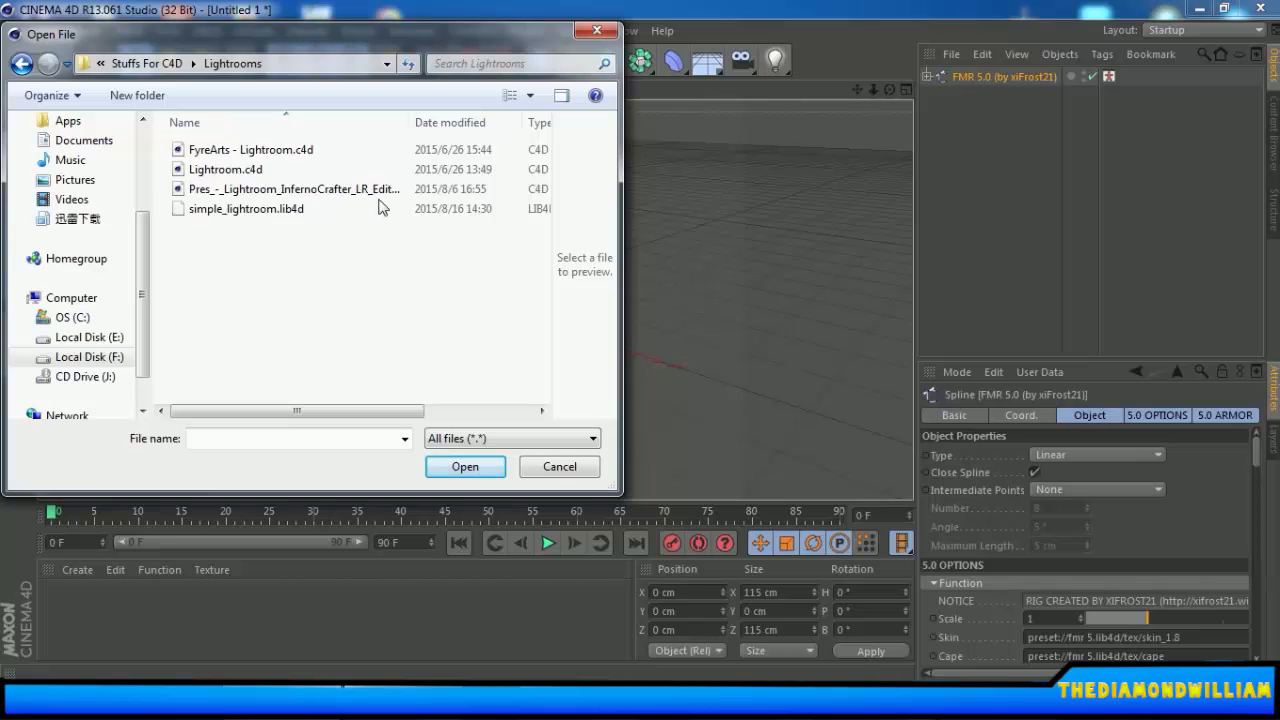
drag(320, 47, 404, 65)
click(330, 168)
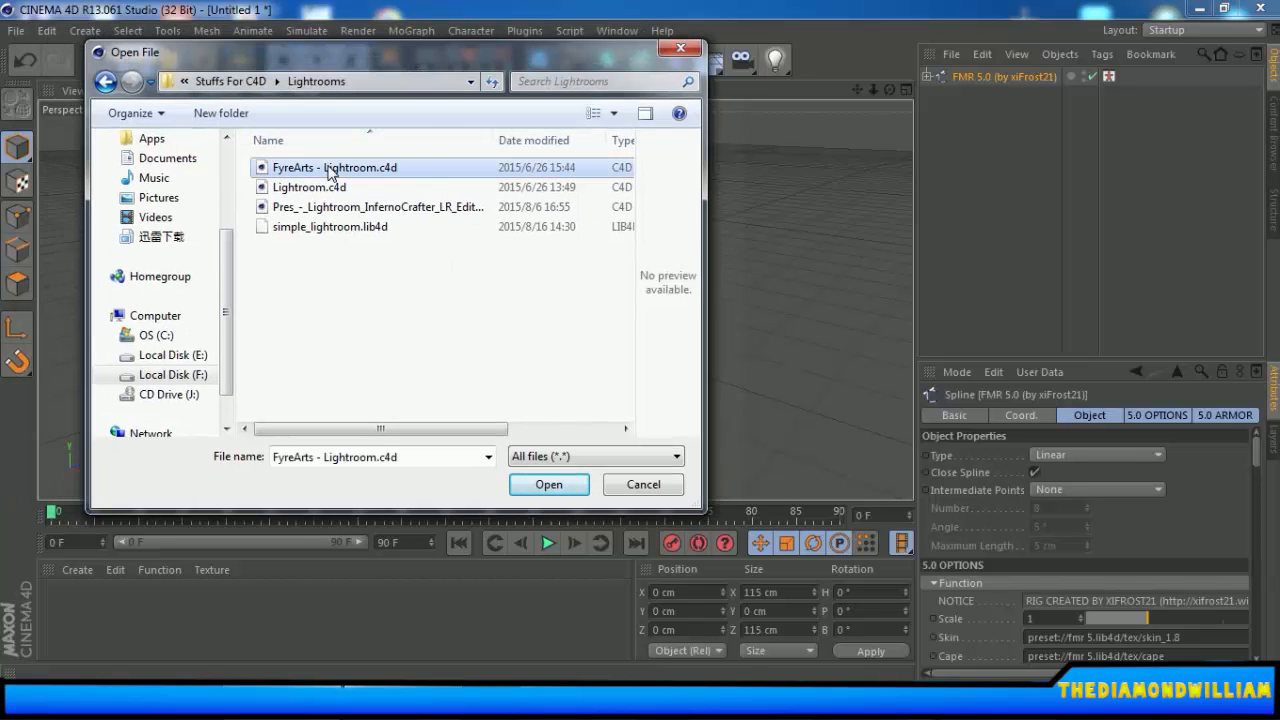
click(331, 208)
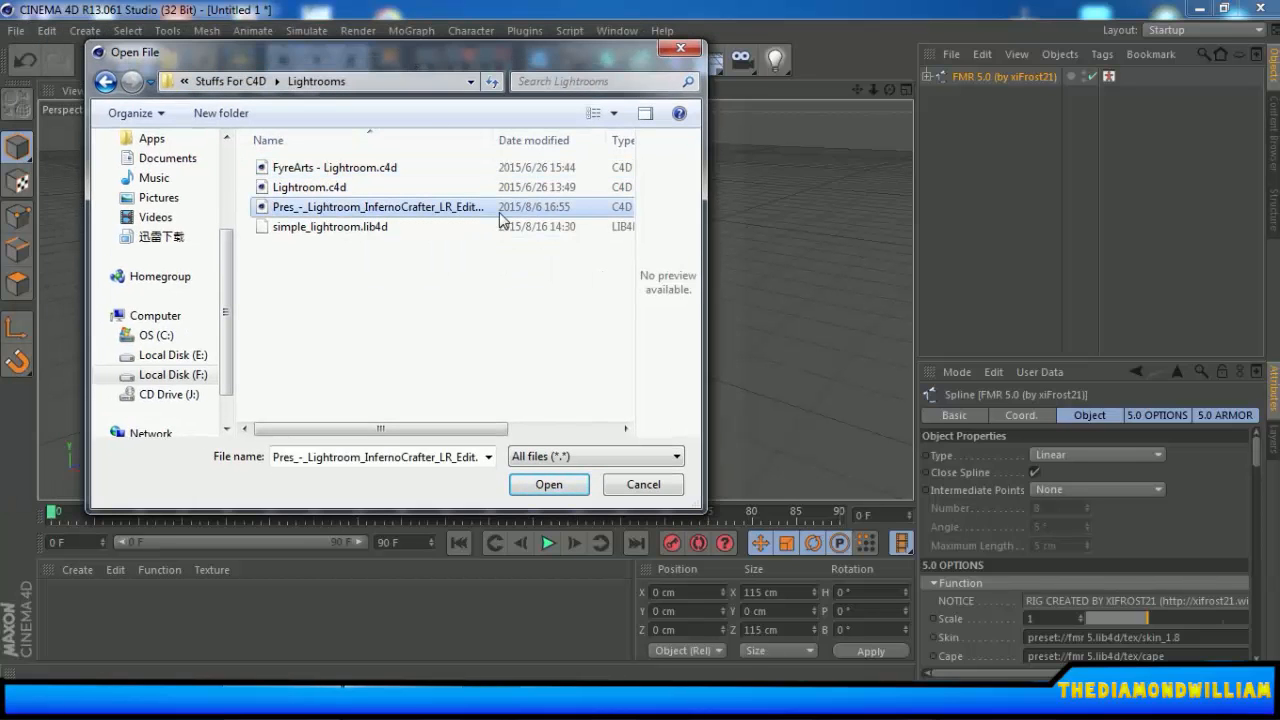
click(360, 170)
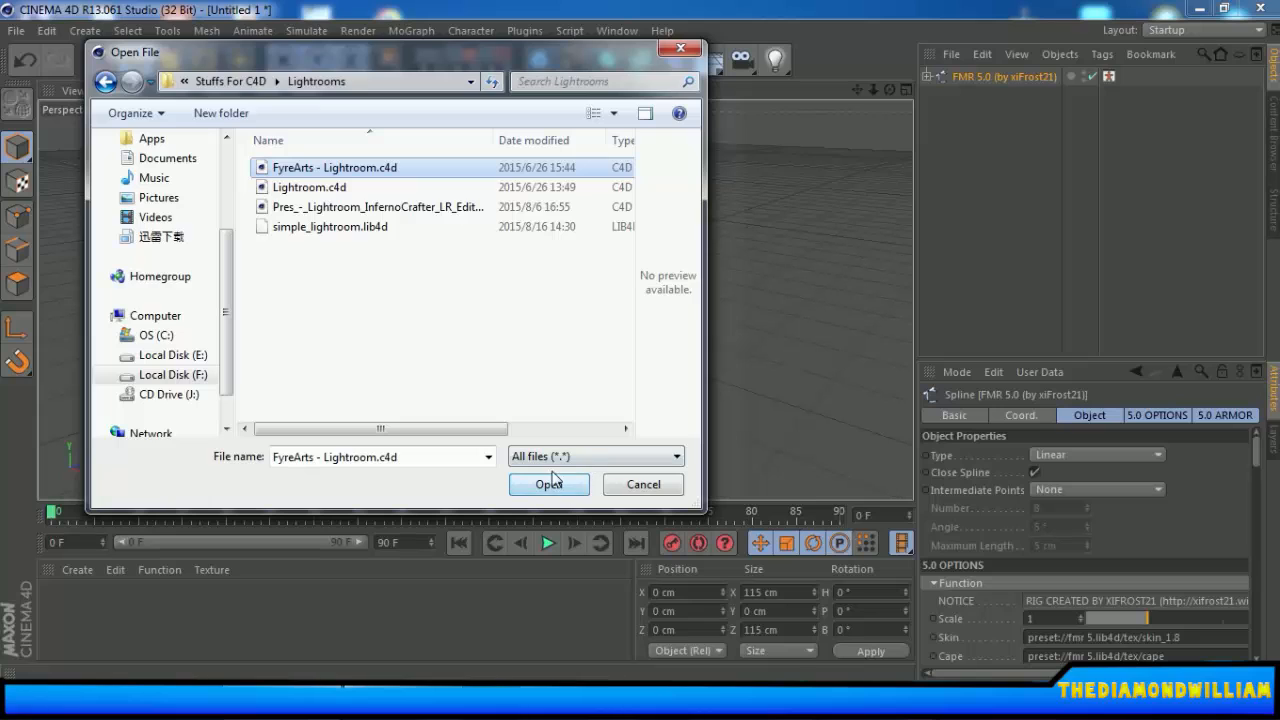
click(323, 212)
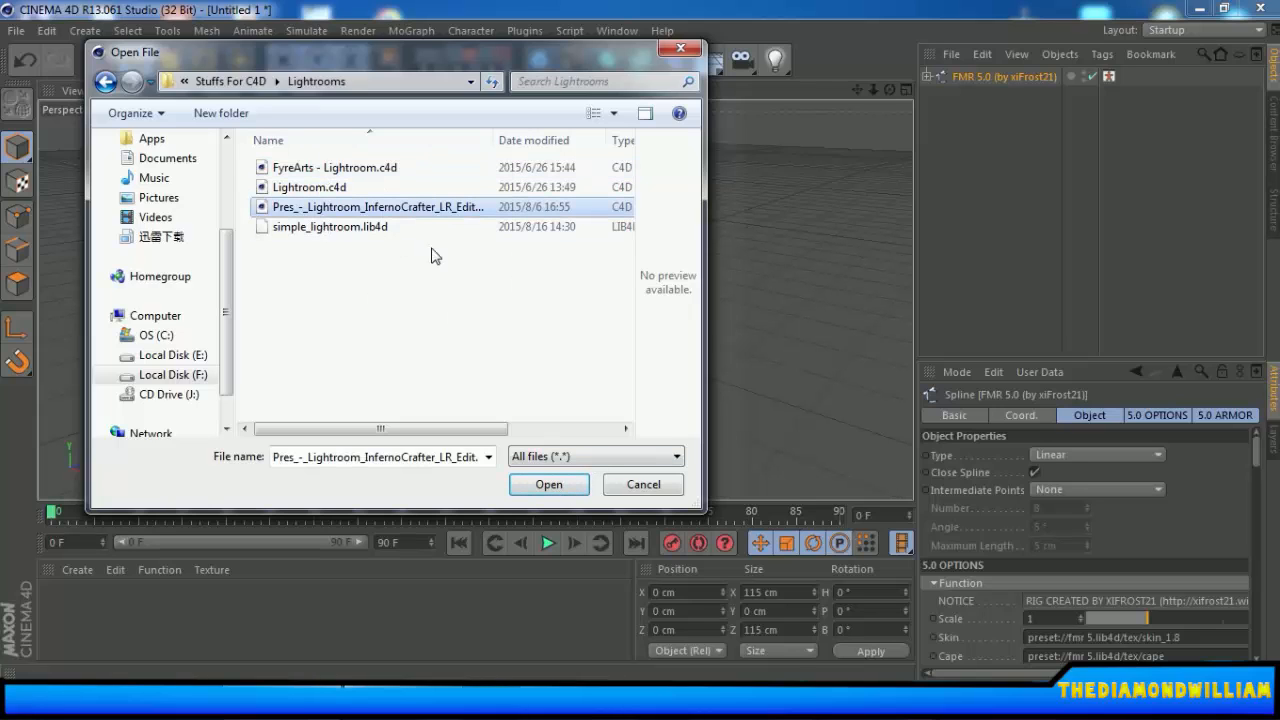
click(370, 167)
click(552, 484)
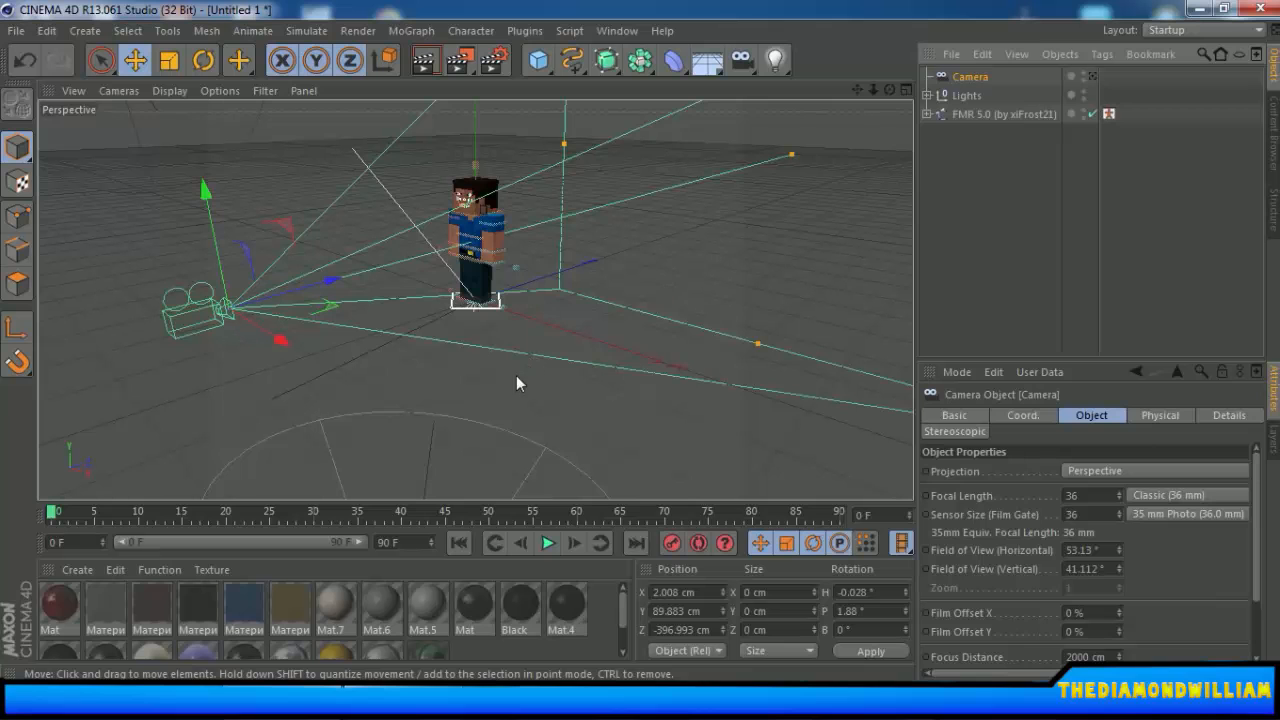
Examine the character rig from several angles, from the whole lit setup to the face and upper body up close.
alt+drag(392, 377, 505, 349)
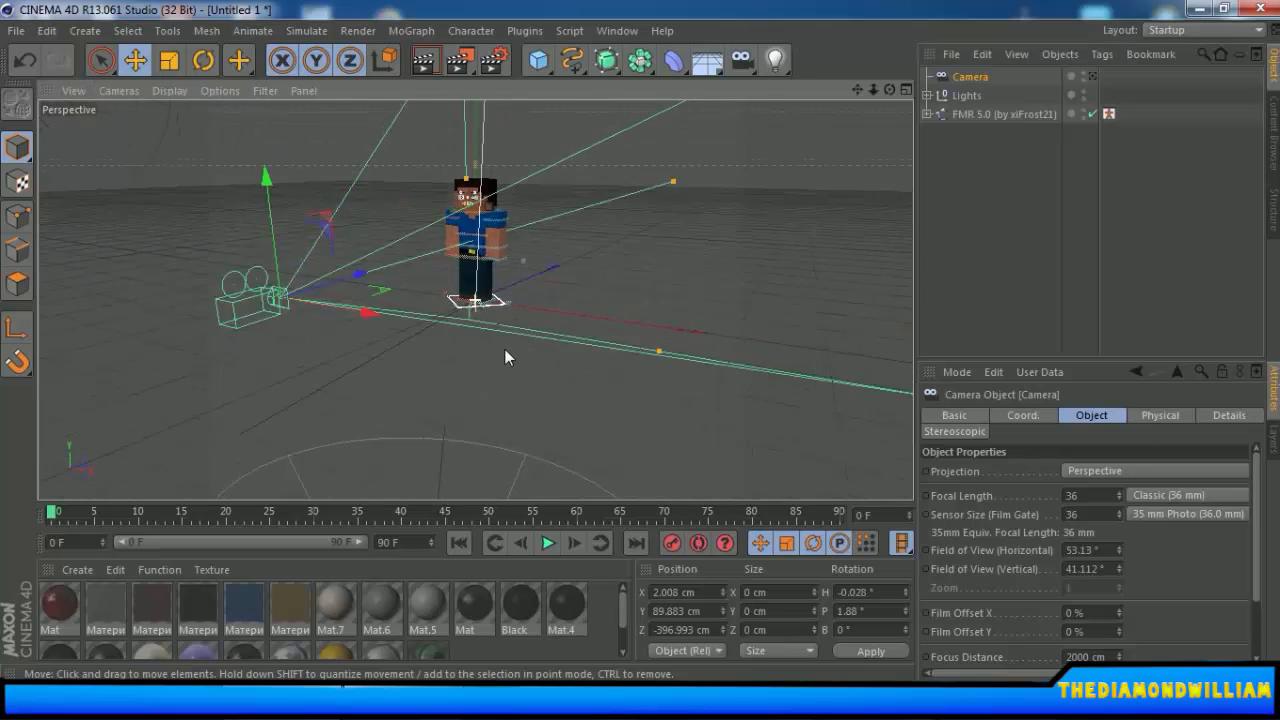
alt+right_drag(521, 337, 527, 307)
scroll(517, 294, up, 4)
alt+middle_drag(535, 227, 554, 248)
mouse_move(608, 274)
alt+mouse_down()
mouse_move(616, 364)
mouse_move(456, 317)
mouse_move(781, 245)
mouse_move(497, 392)
mouse_move(631, 220)
mouse_move(612, 295)
mouse_move(654, 140)
mouse_move(640, 340)
mouse_move(626, 251)
mouse_move(617, 309)
alt+mouse_up()
scroll(617, 311, down, 5)
scroll(619, 326, up, 3)
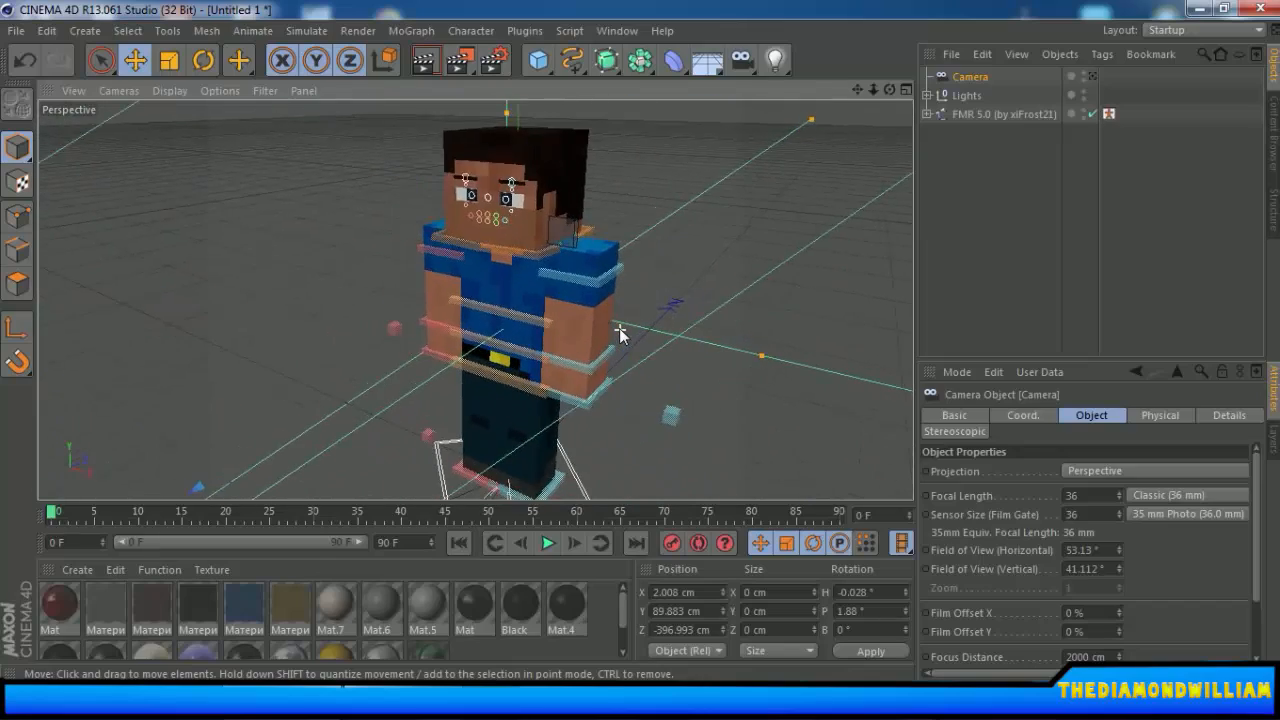
scroll(619, 328, down, 3)
scroll(619, 328, up, 3)
alt+drag(592, 306, 388, 278)
Inspect the lower mouth control and the neck control on the character rig, and clear the selection.
click(422, 277)
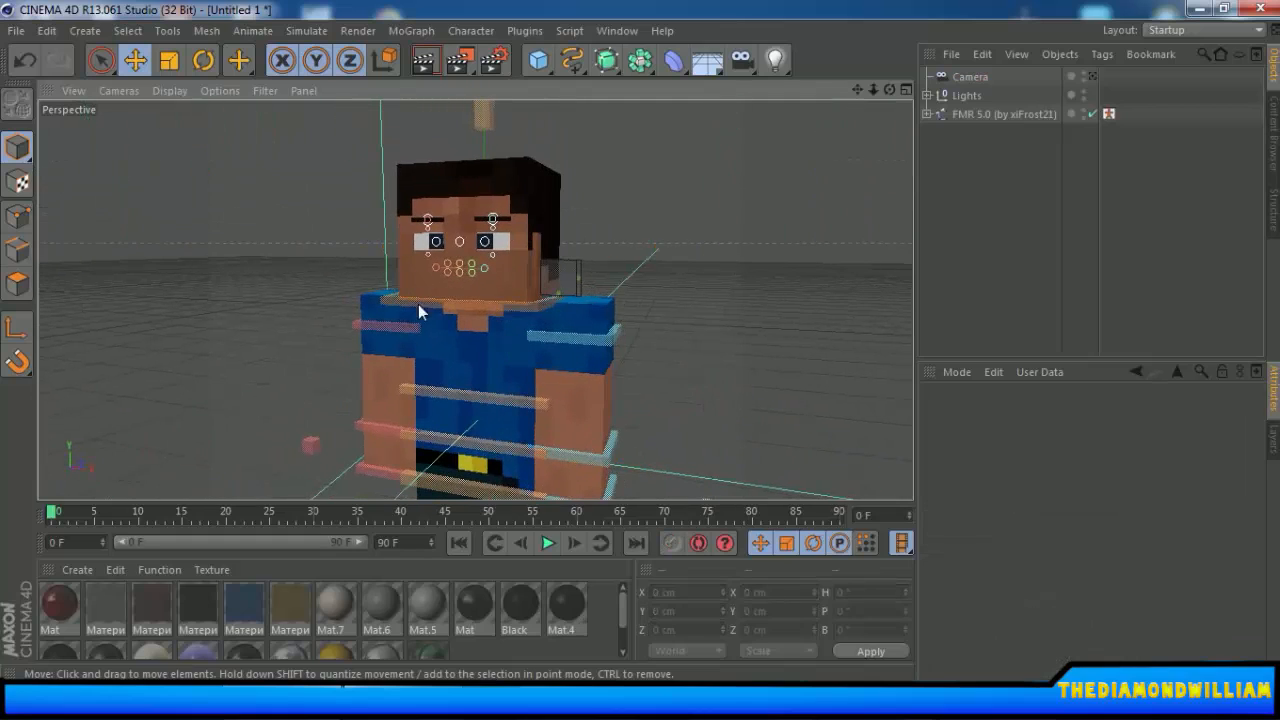
alt+drag(366, 360, 510, 314)
scroll(578, 254, up, 3)
click(427, 272)
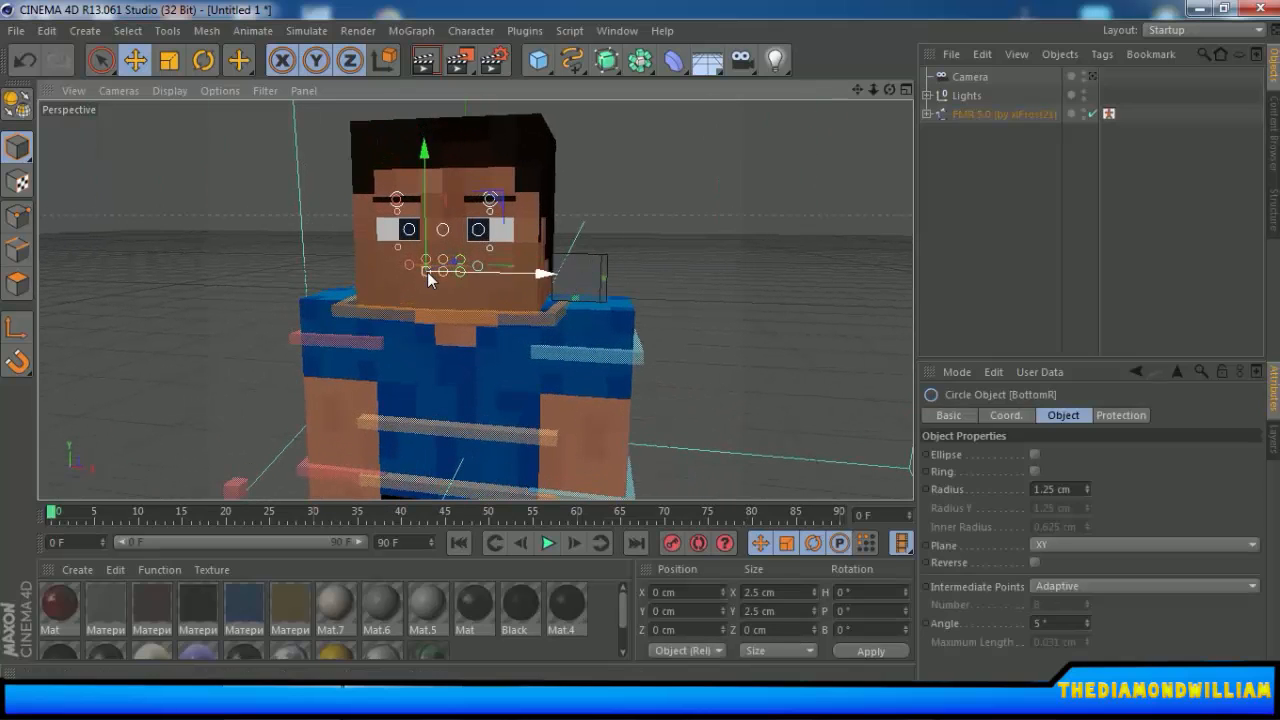
click(561, 283)
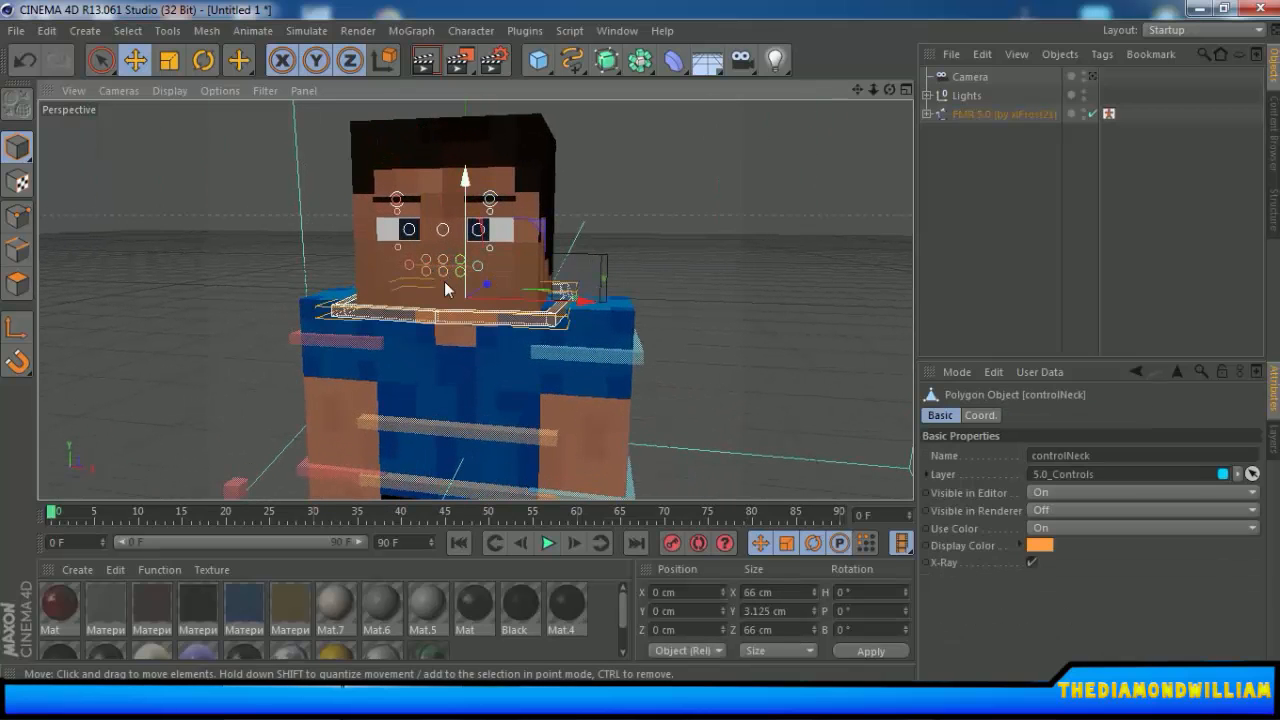
click(659, 259)
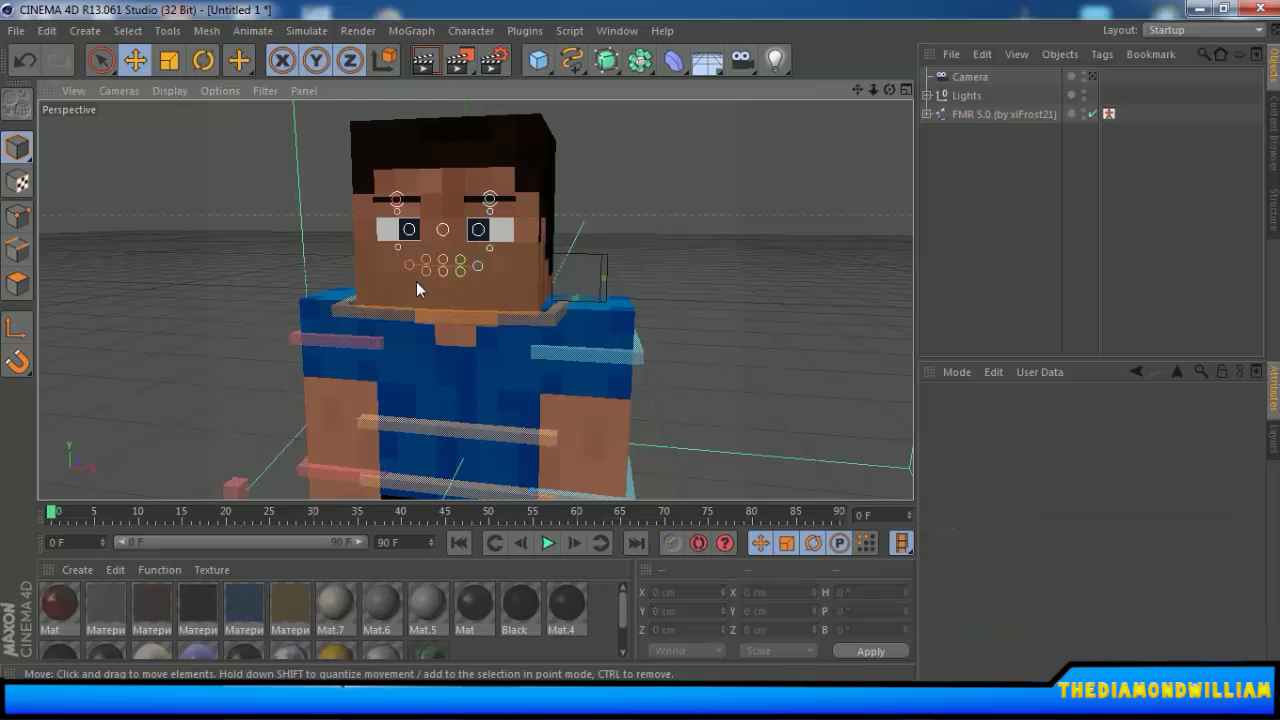
Select the FMR 5.0 rig so that its skin and face options are available.
alt+drag(571, 307, 821, 302)
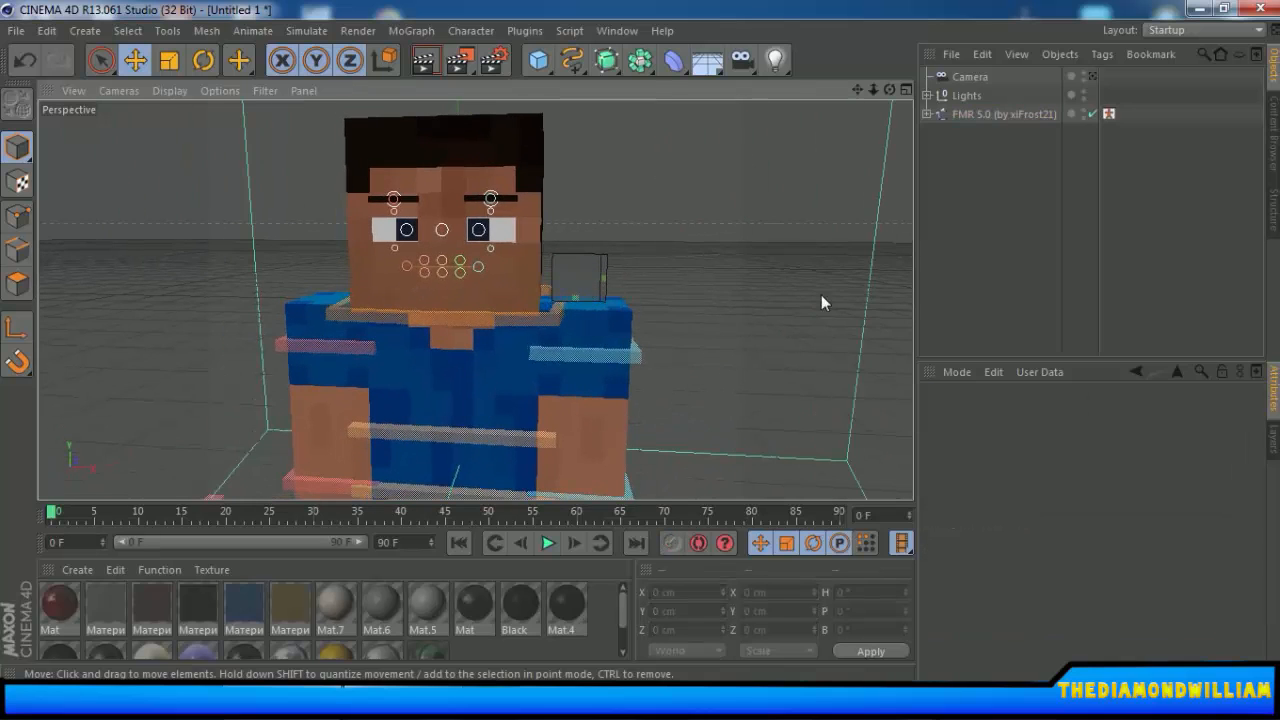
click(1017, 122)
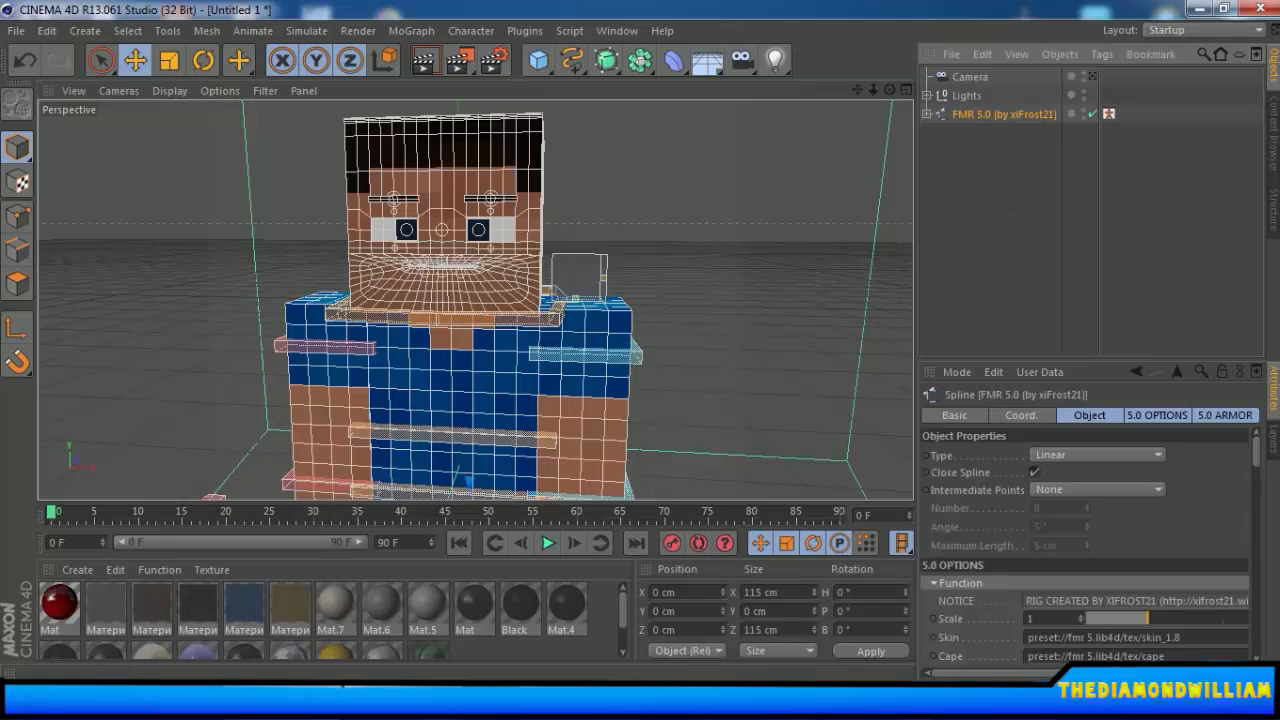
drag(1100, 673, 937, 639)
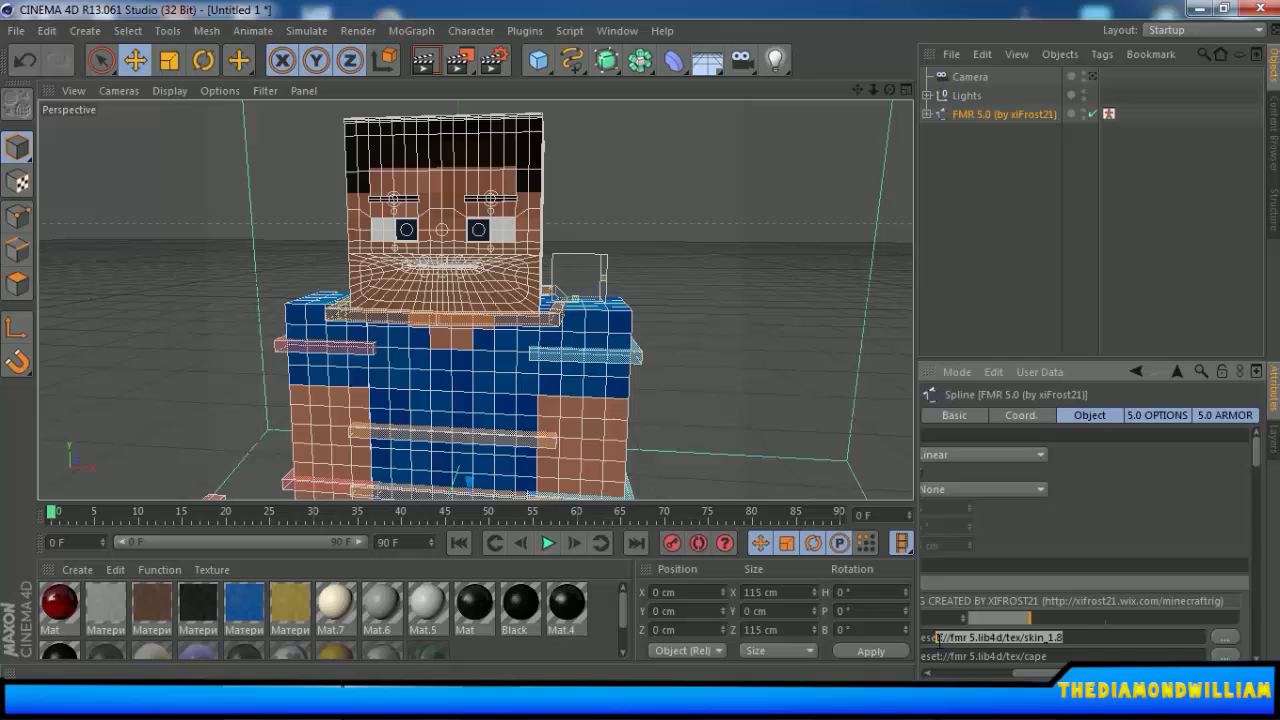
click(1224, 636)
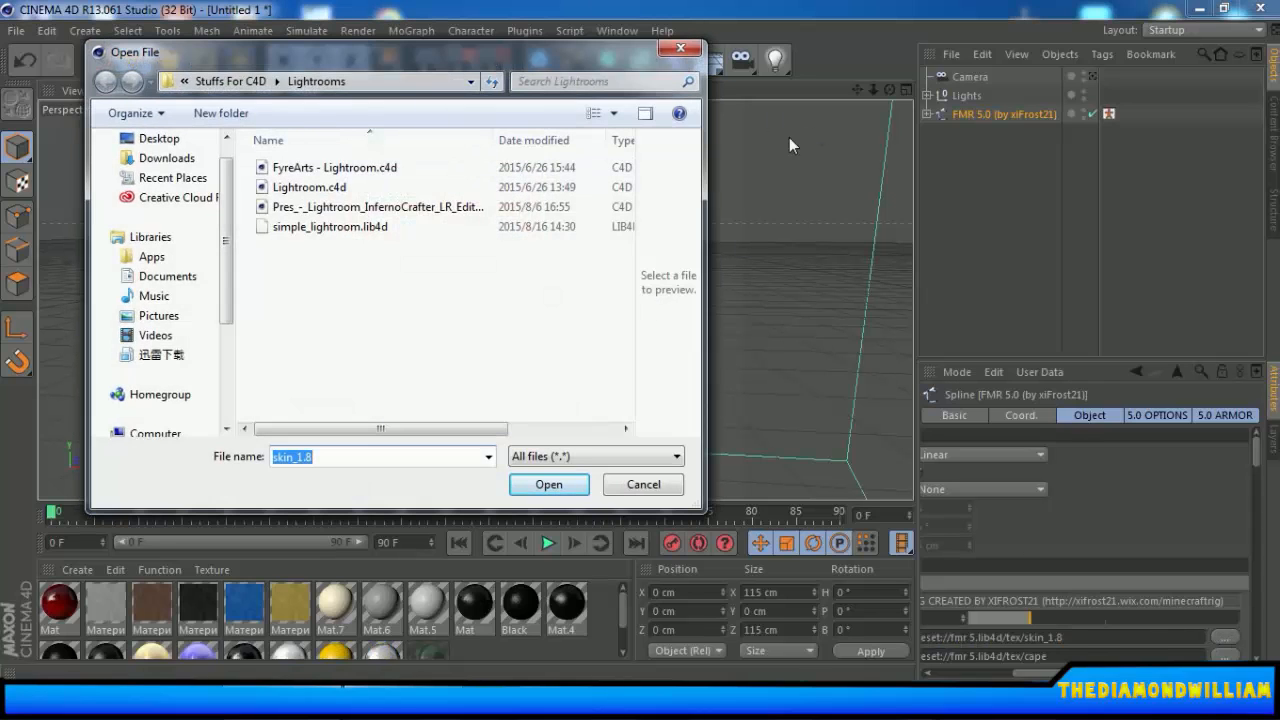
click(651, 484)
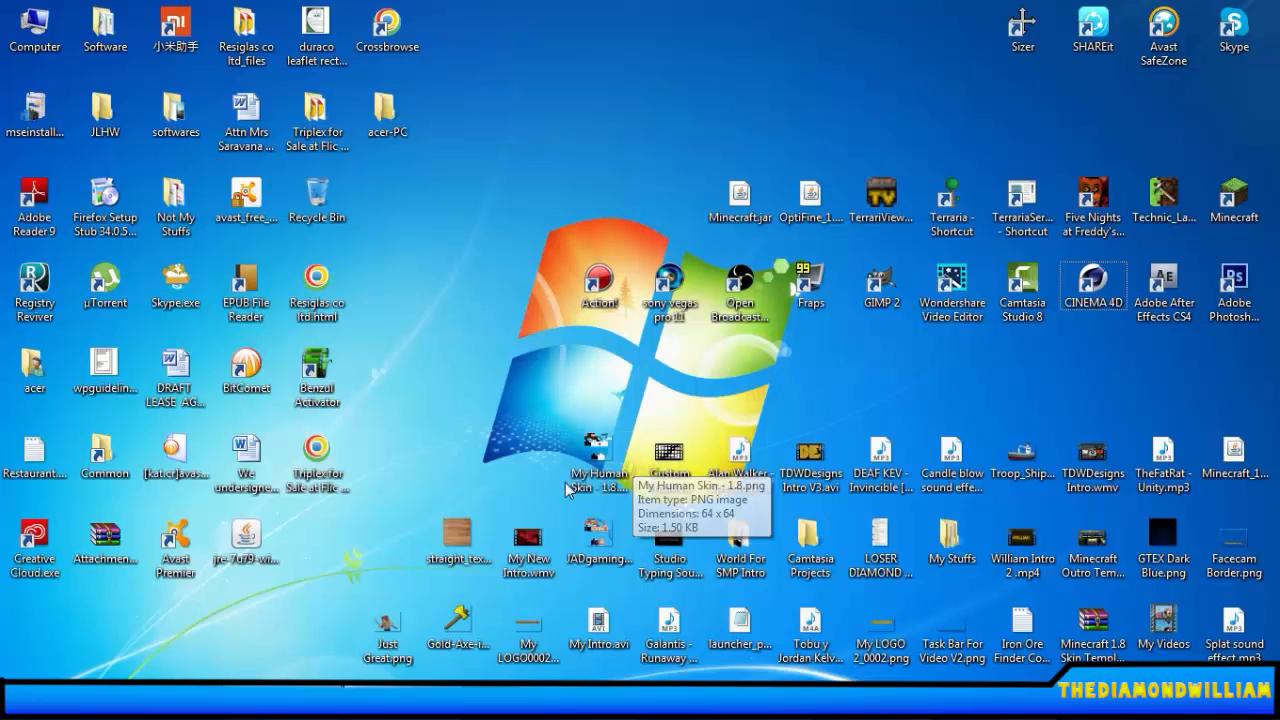
Shrink and reposition the CINEMA 4D window so that the My Human Skin - 1.8.png file on the desktop is reachable beside it.
mouse_move(584, 458)
mouse_down()
mouse_move(586, 480)
mouse_move(608, 464)
mouse_move(322, 628)
mouse_move(598, 484)
mouse_move(604, 468)
mouse_up()
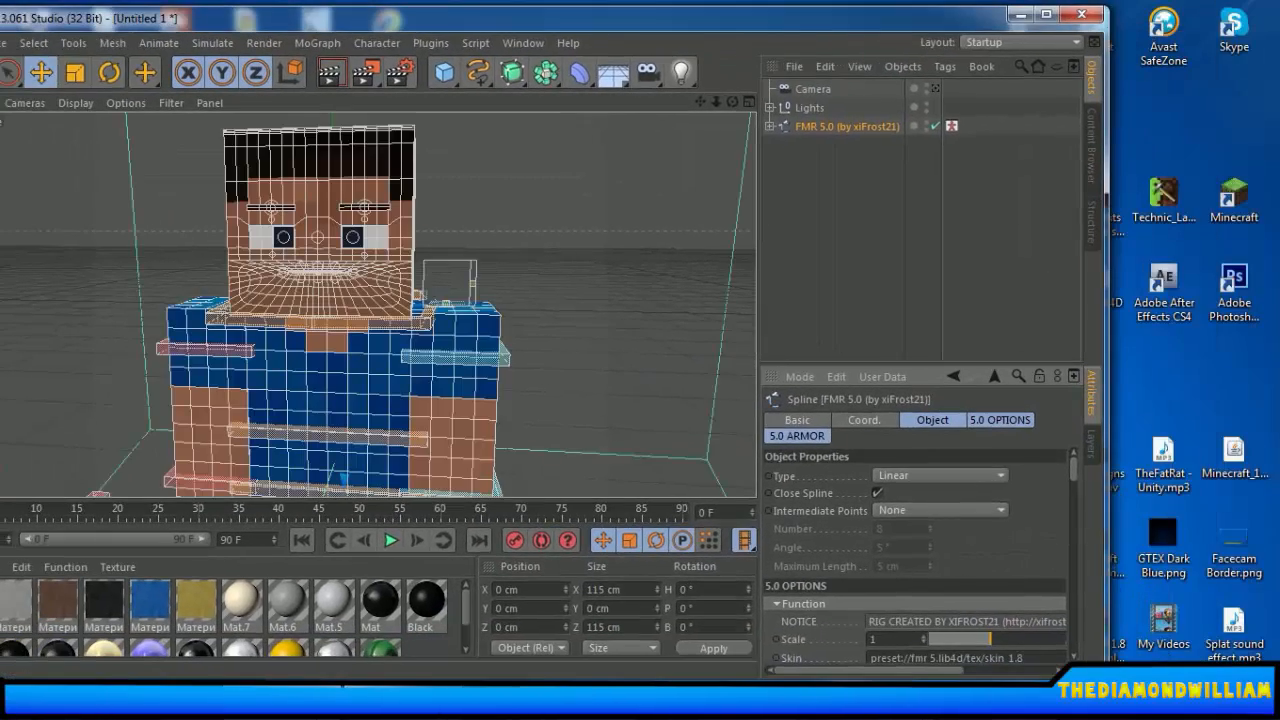
drag(1109, 661, 932, 661)
drag(655, 25, 603, 23)
drag(876, 668, 647, 622)
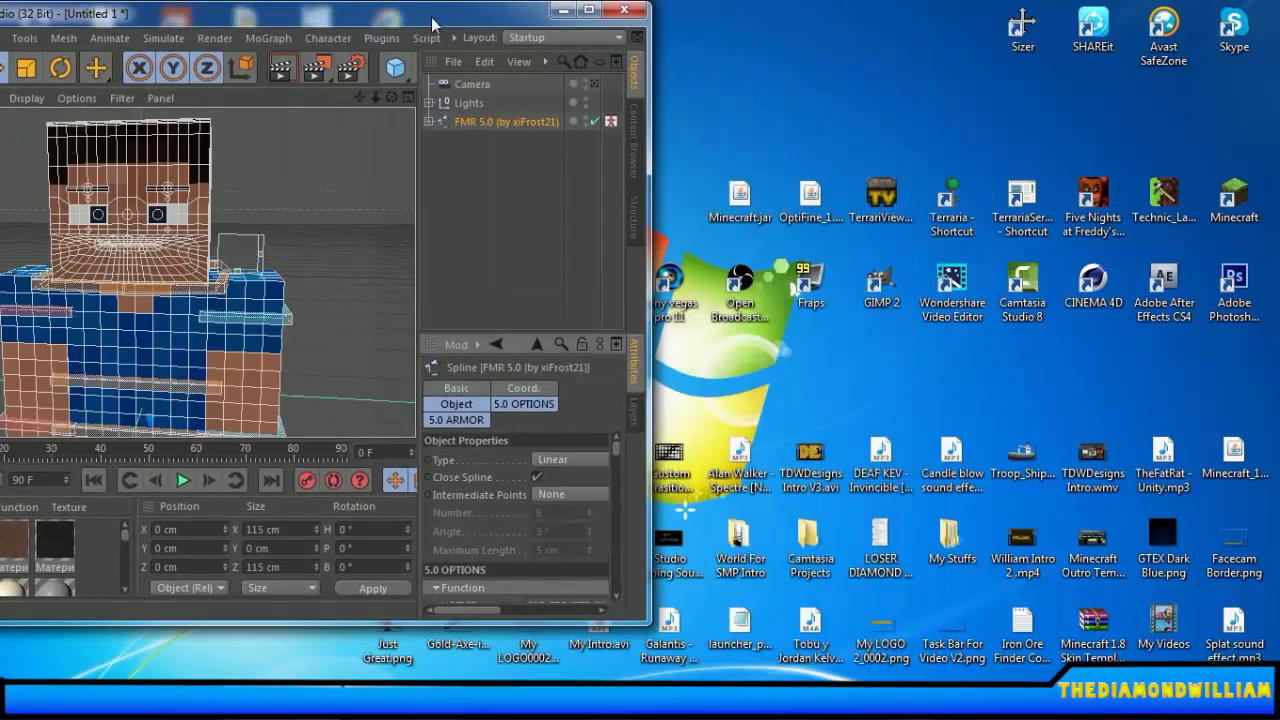
drag(432, 22, 443, 147)
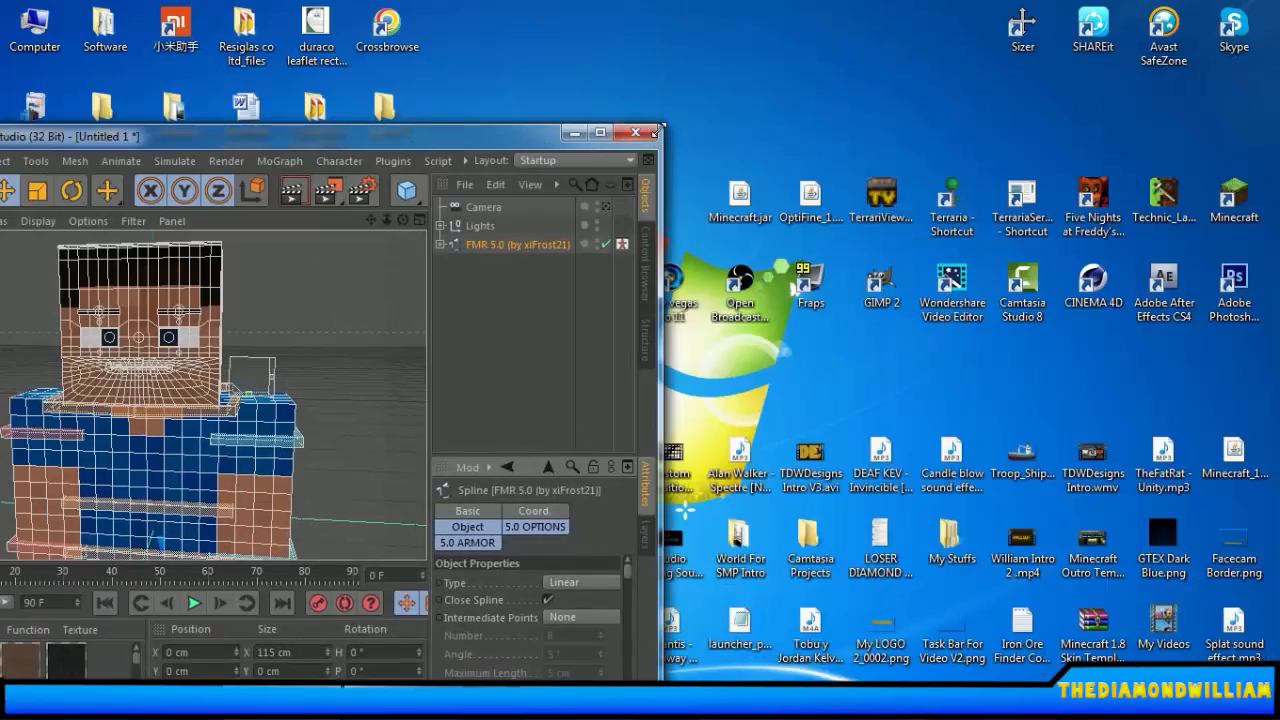
drag(657, 130, 505, 273)
drag(311, 283, 361, 138)
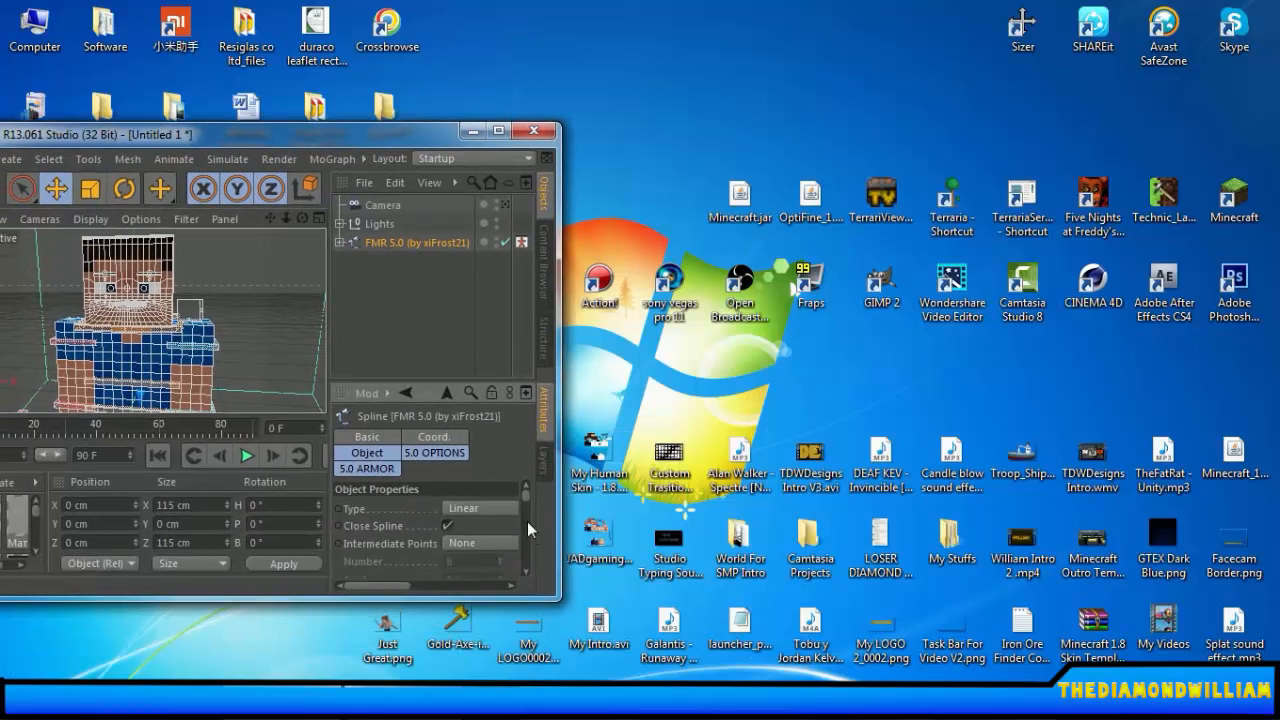
Assign My Human Skin - 1.8.png from the desktop as the rig's Skin texture and maximize the CINEMA 4D window.
scroll(526, 500, down, 3)
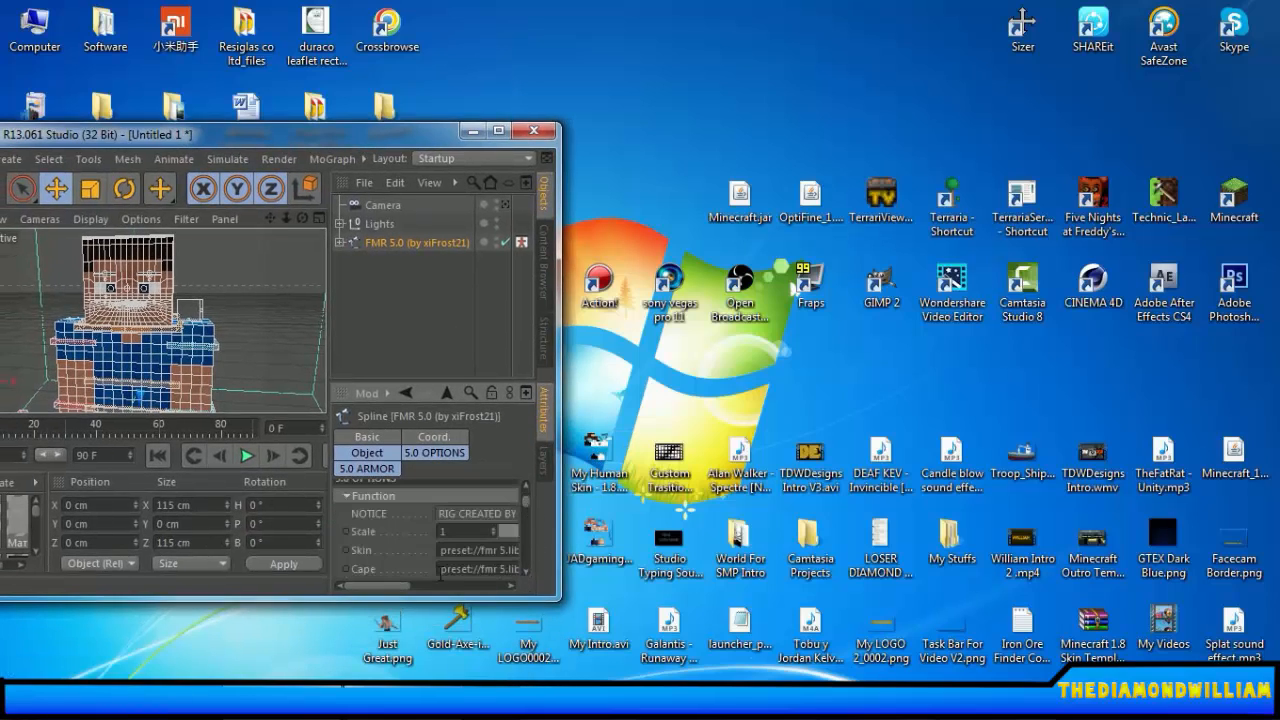
drag(597, 450, 478, 550)
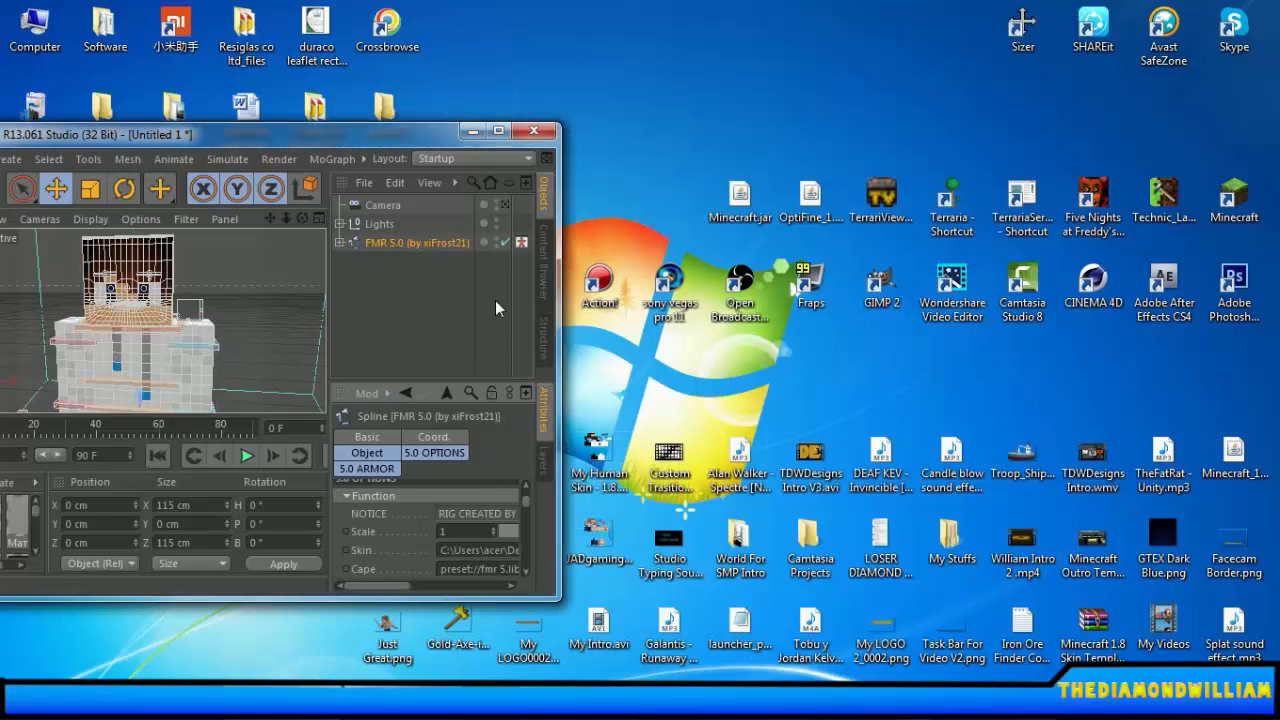
click(498, 130)
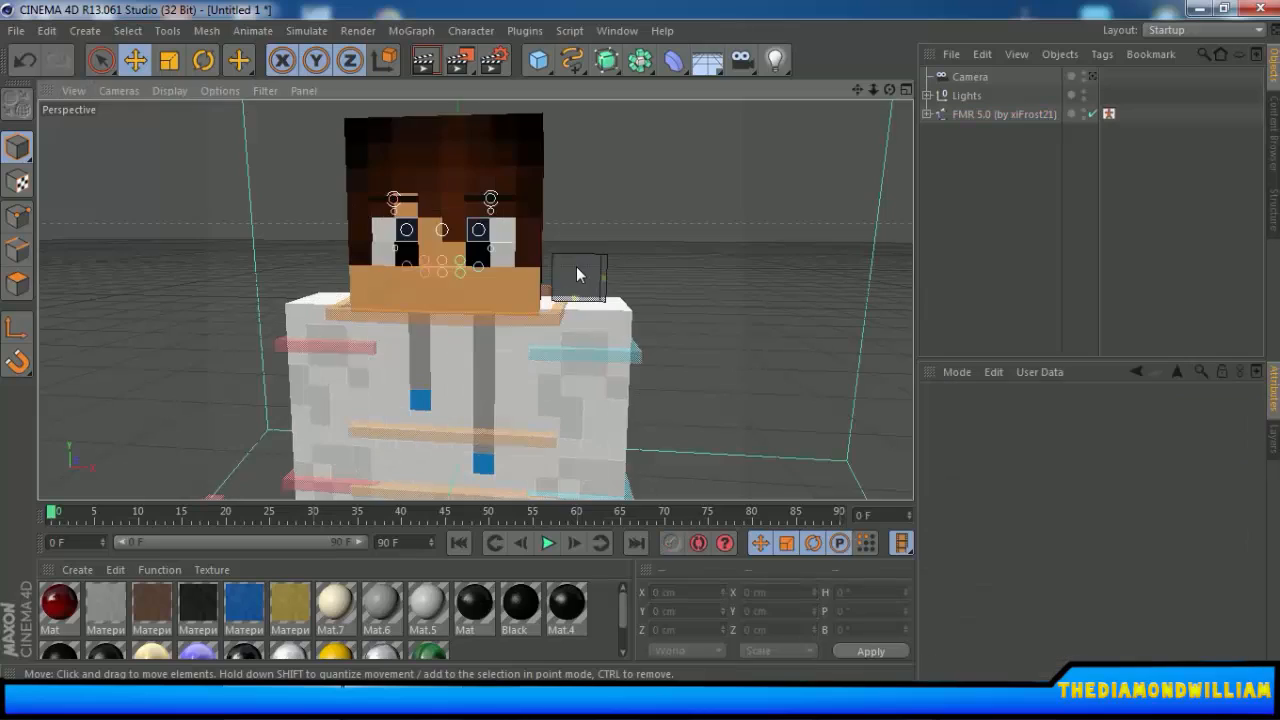
Select the rig again and turn off its Right Eye in the Face options.
alt+drag(674, 369, 768, 276)
click(998, 115)
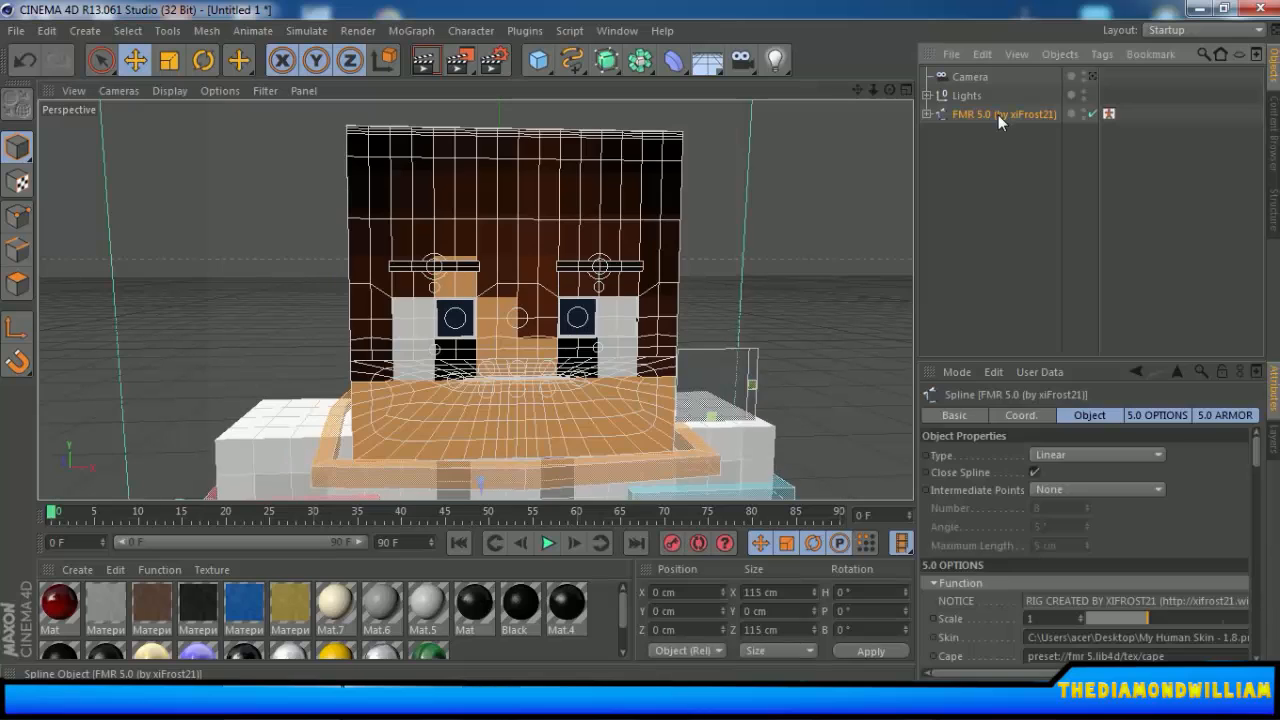
click(958, 565)
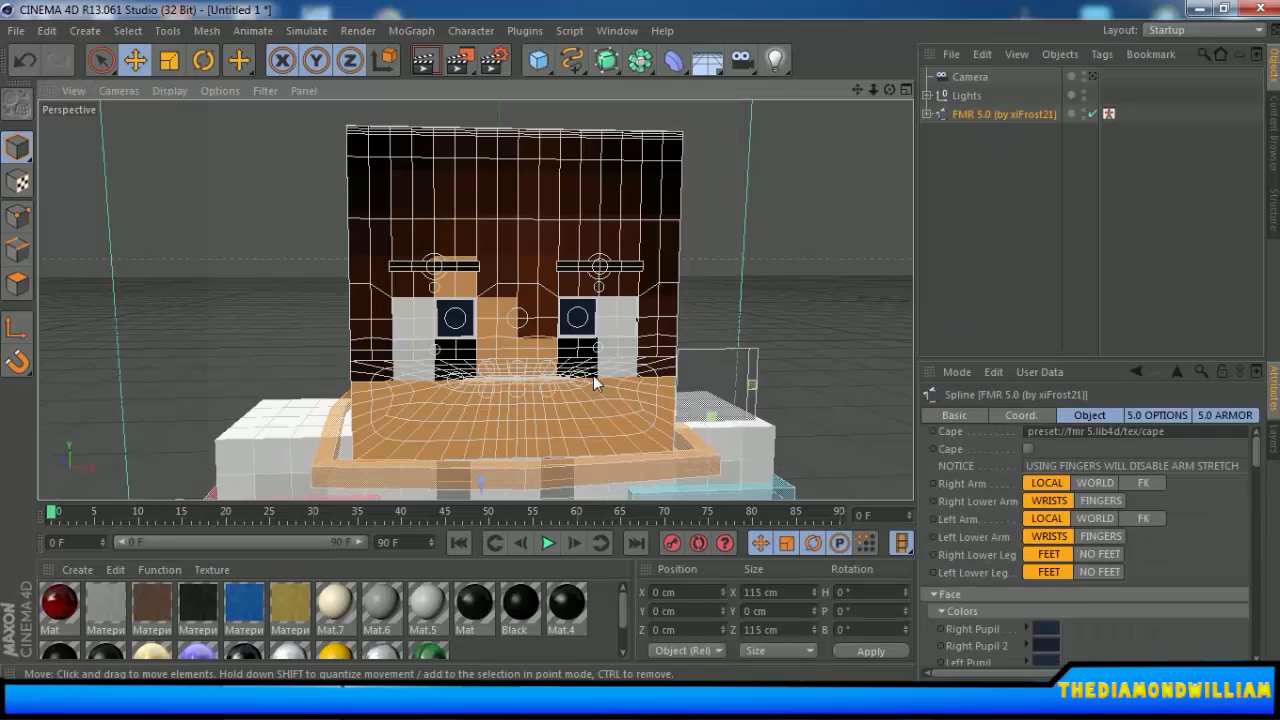
click(384, 392)
click(1000, 114)
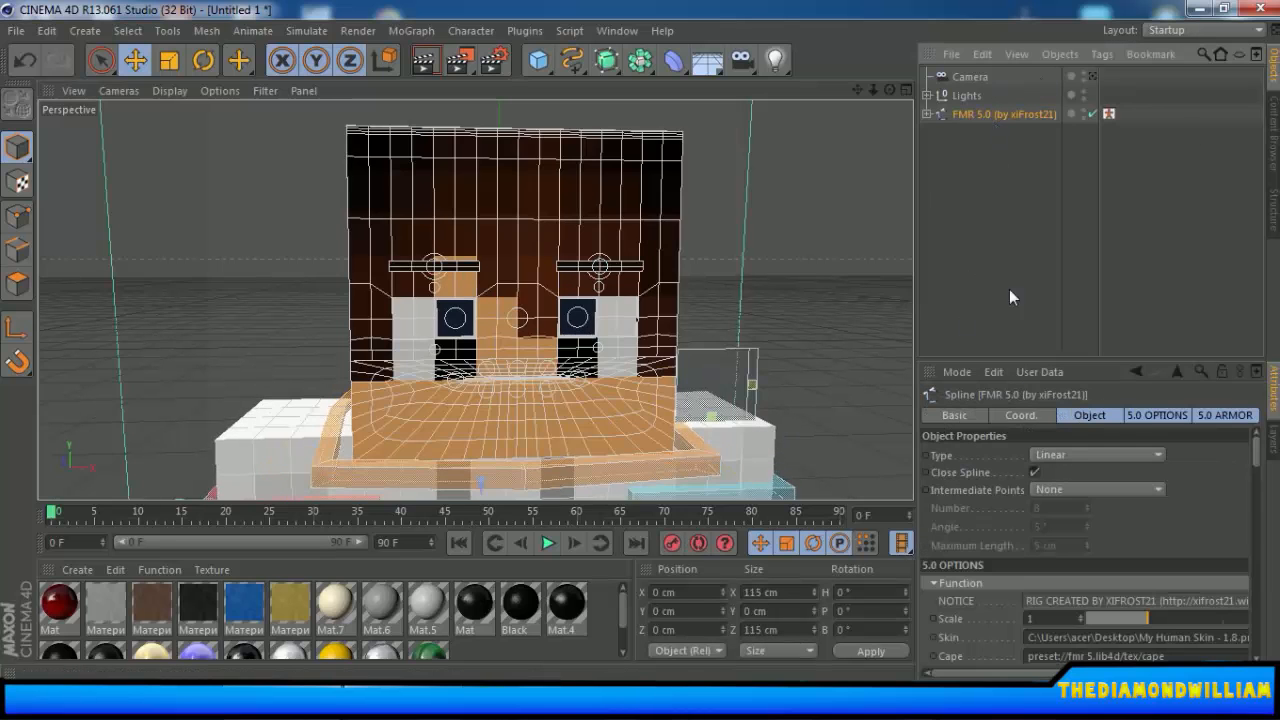
scroll(975, 520, down, 3)
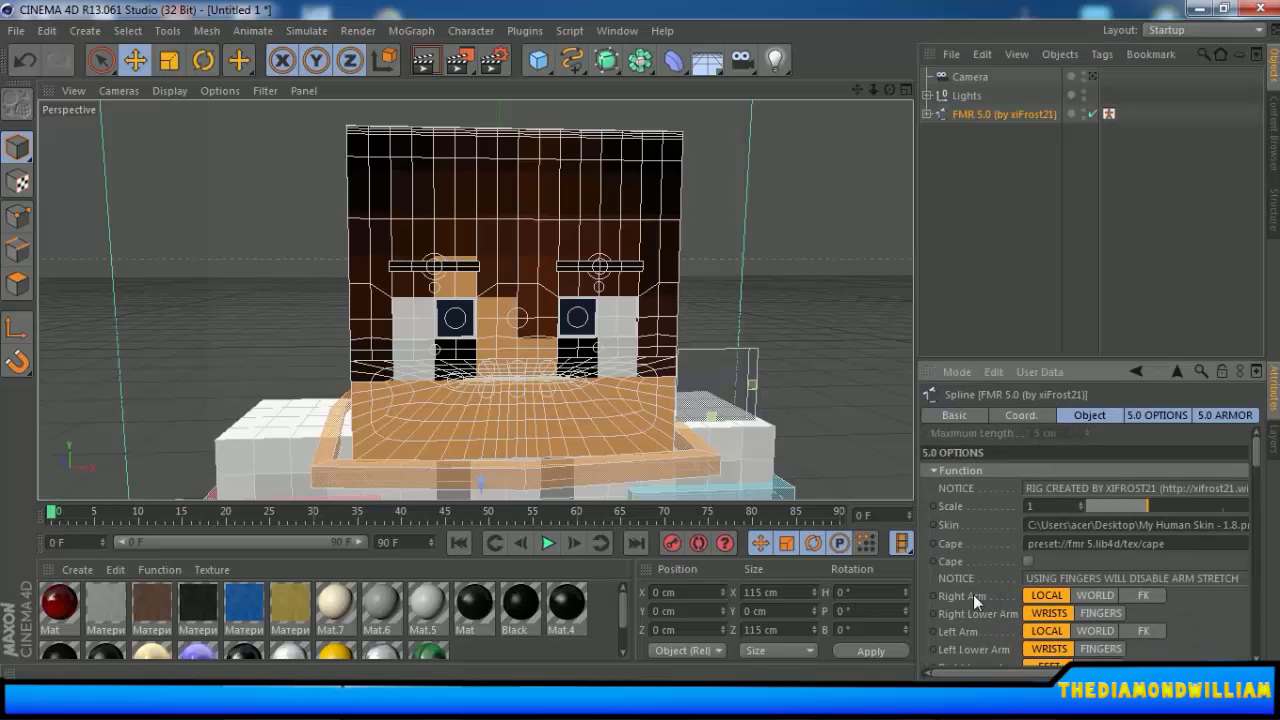
scroll(977, 594, down, 8)
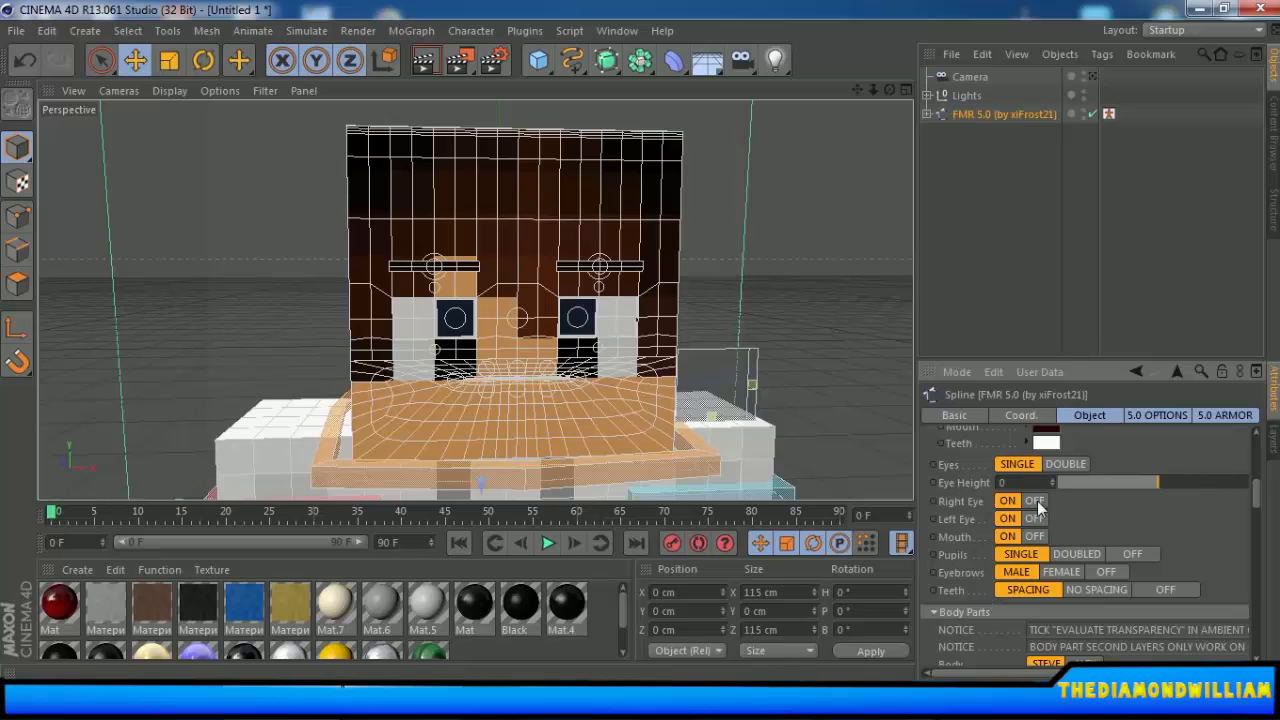
click(1035, 501)
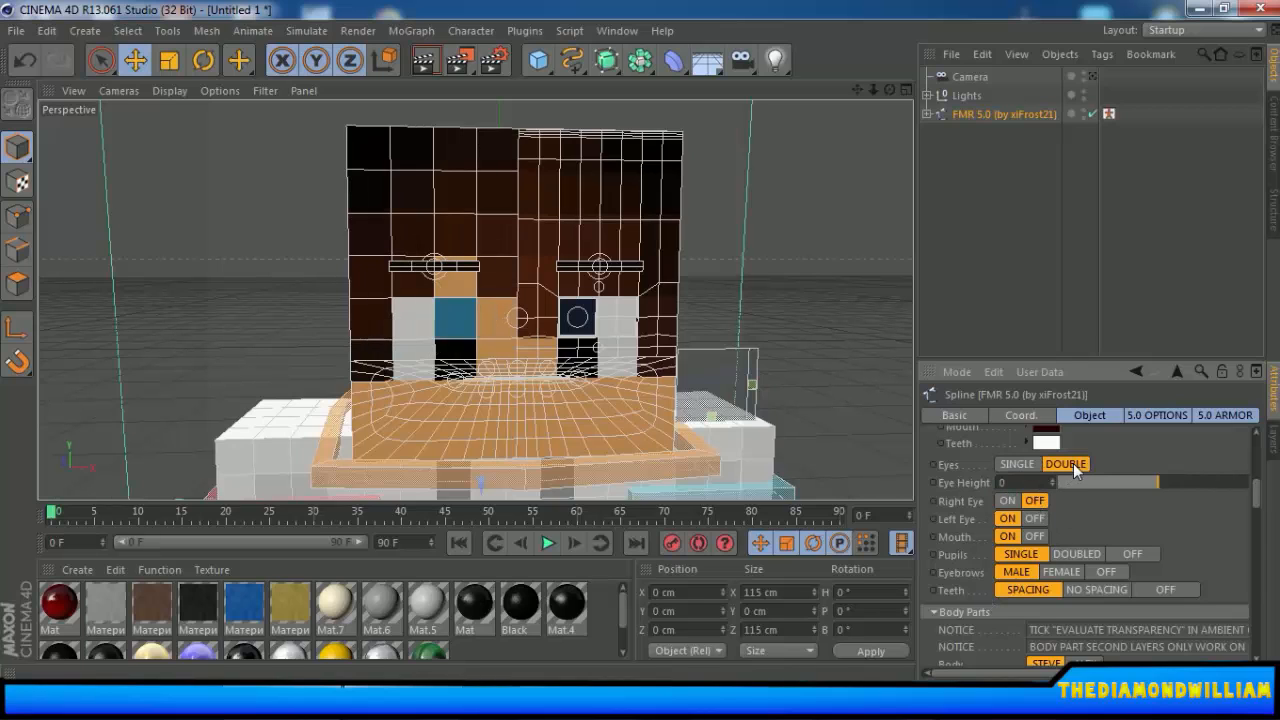
Set the rig's Eyes to Double, the Eye Height to -1 and the Pupils to Doubled.
click(1065, 464)
drag(1097, 480, 713, 493)
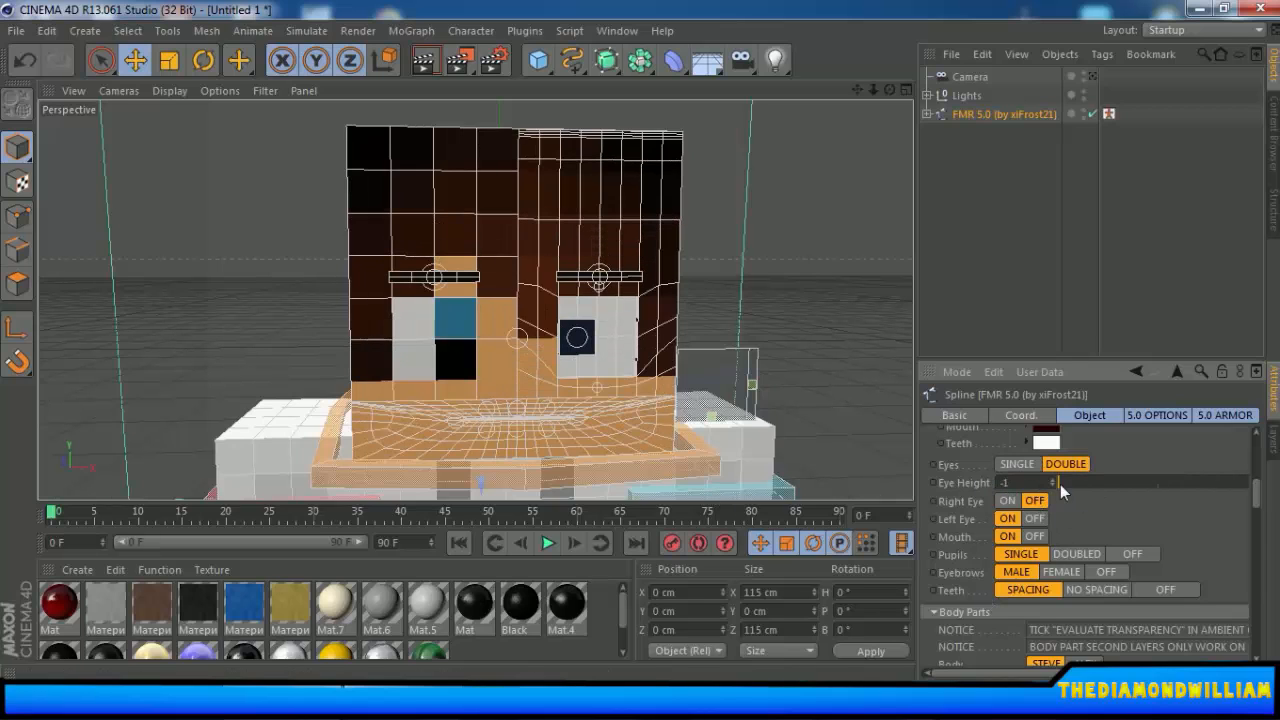
mouse_move(1060, 484)
mouse_down()
mouse_move(1212, 485)
mouse_move(1054, 478)
mouse_up()
click(1092, 555)
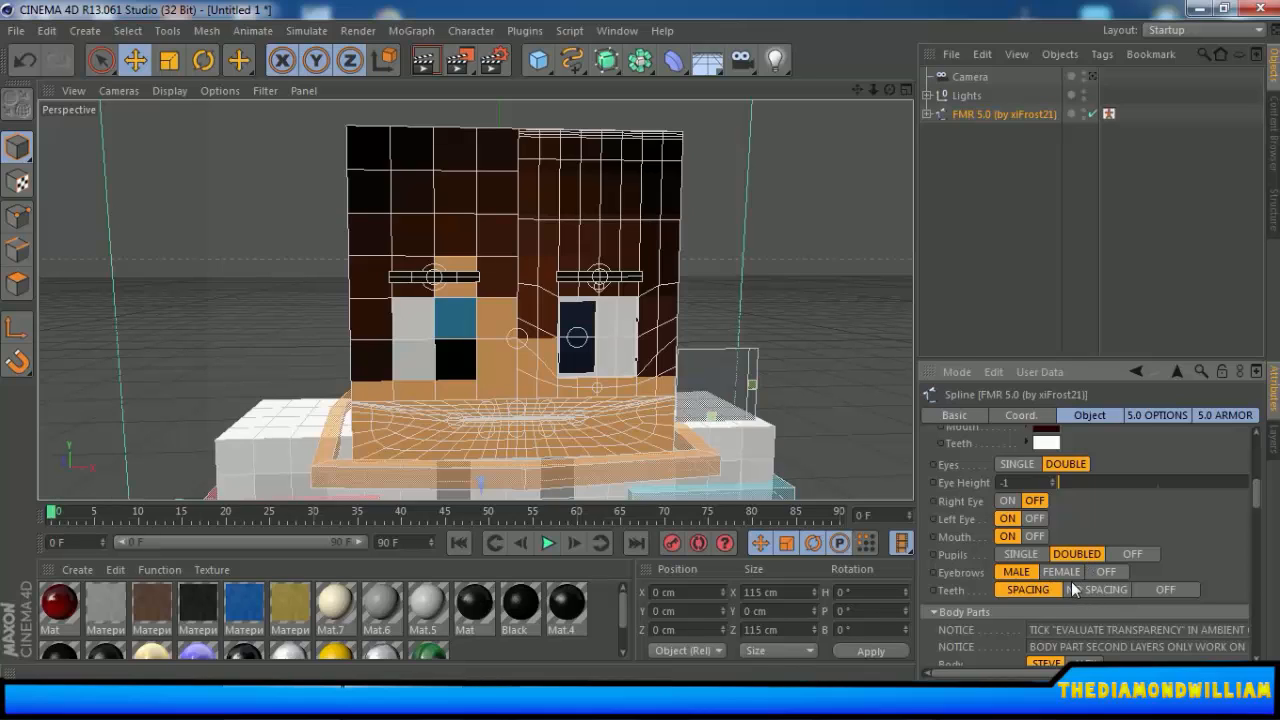
click(1061, 574)
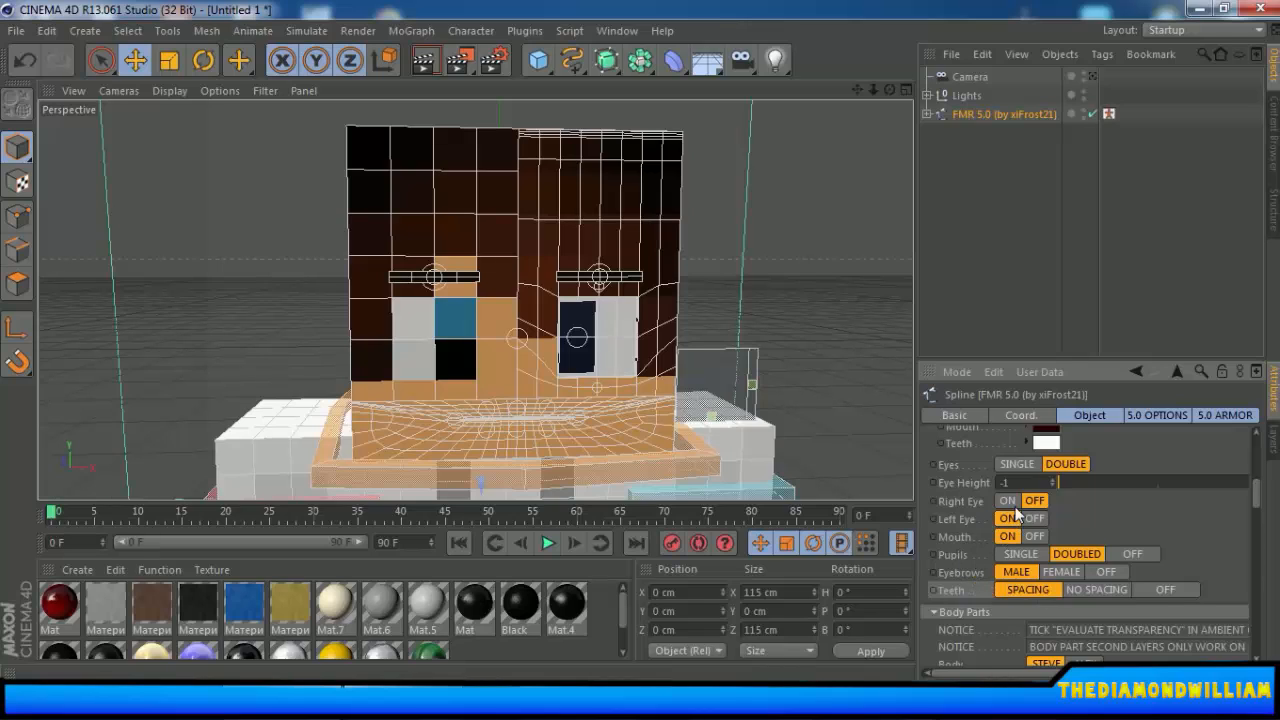
Set Right Pupil to the skin's blue eye color sampled from the face (RGB 39, 102, 129) and Right Pupil 2 to black.
scroll(980, 520, down, 5)
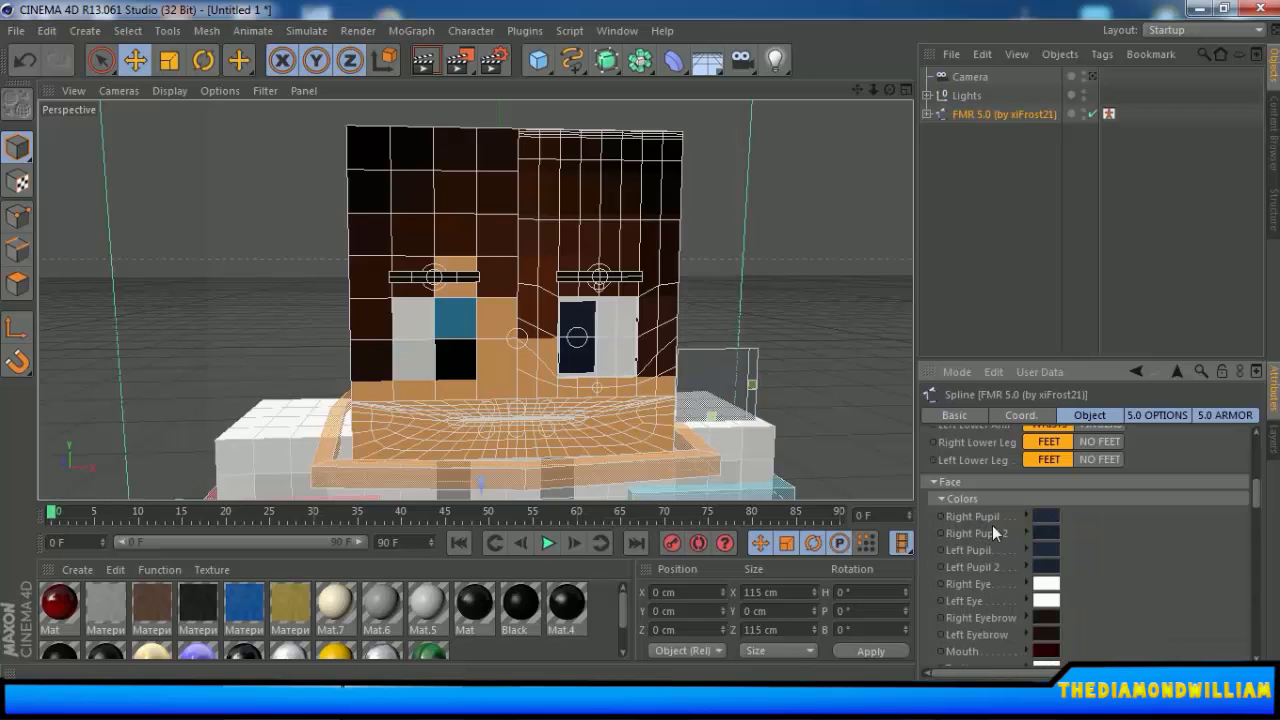
scroll(1030, 530, down, 2)
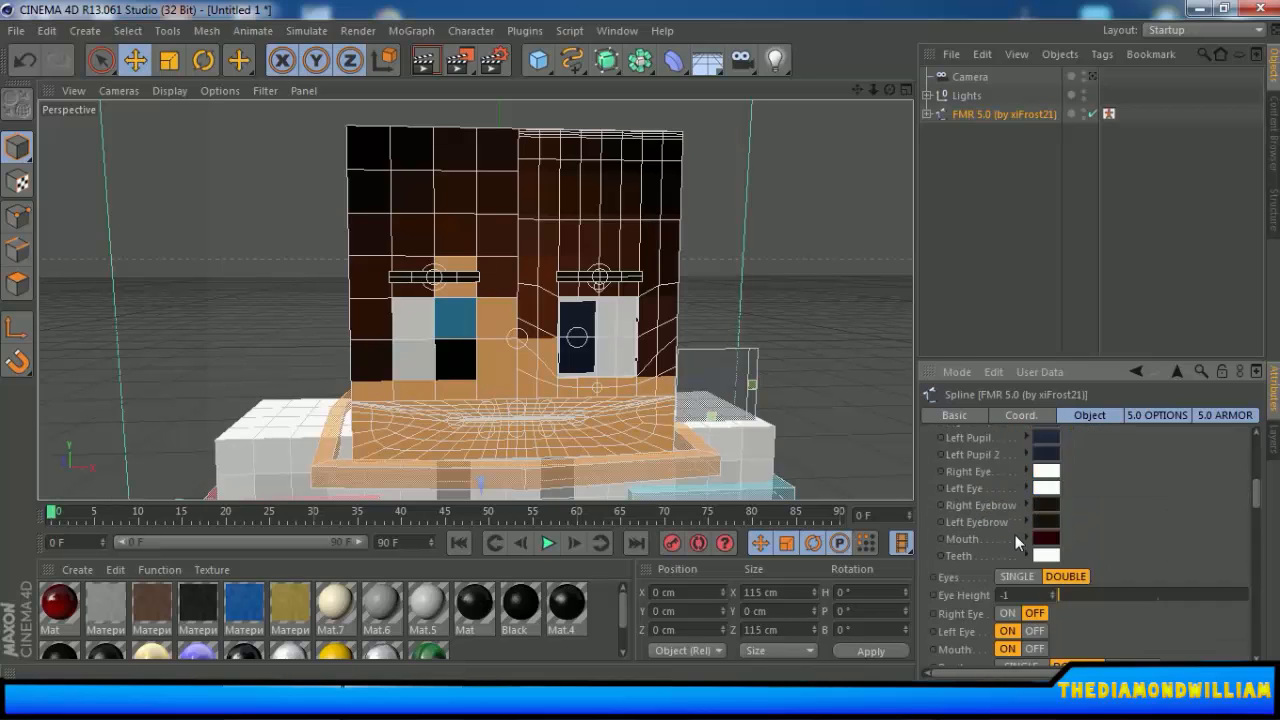
scroll(1016, 534, up, 2)
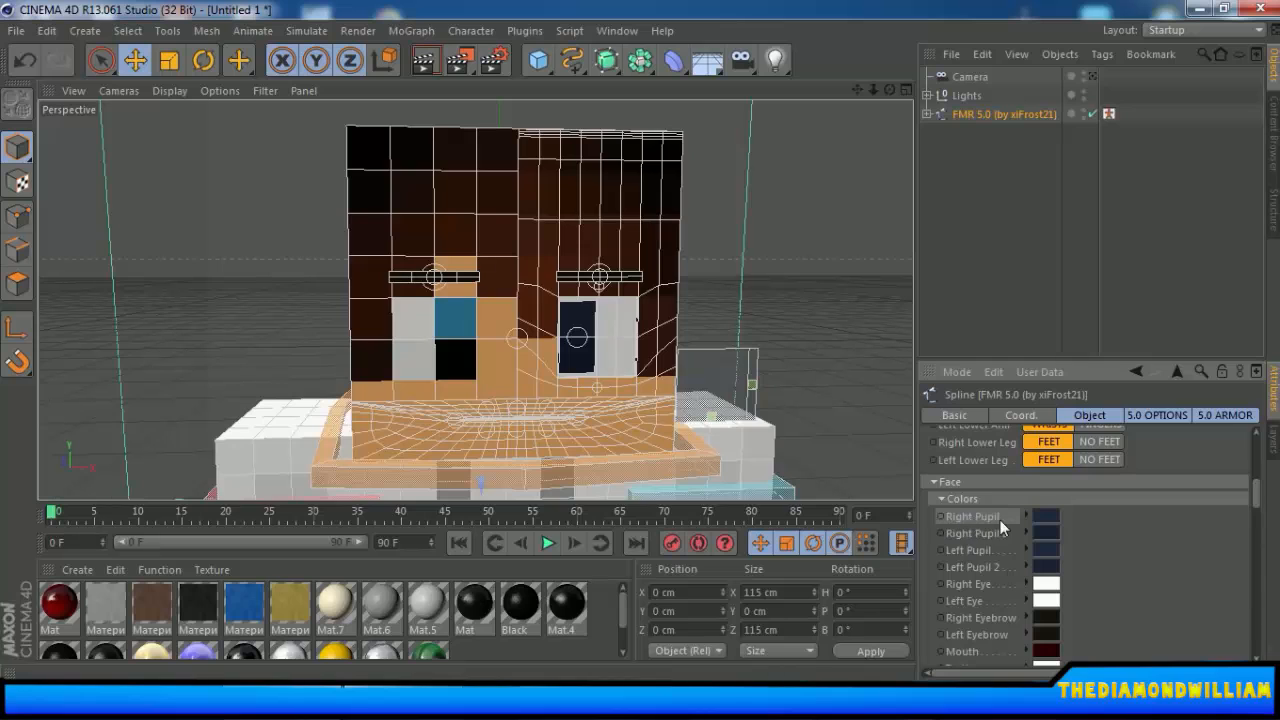
click(1045, 516)
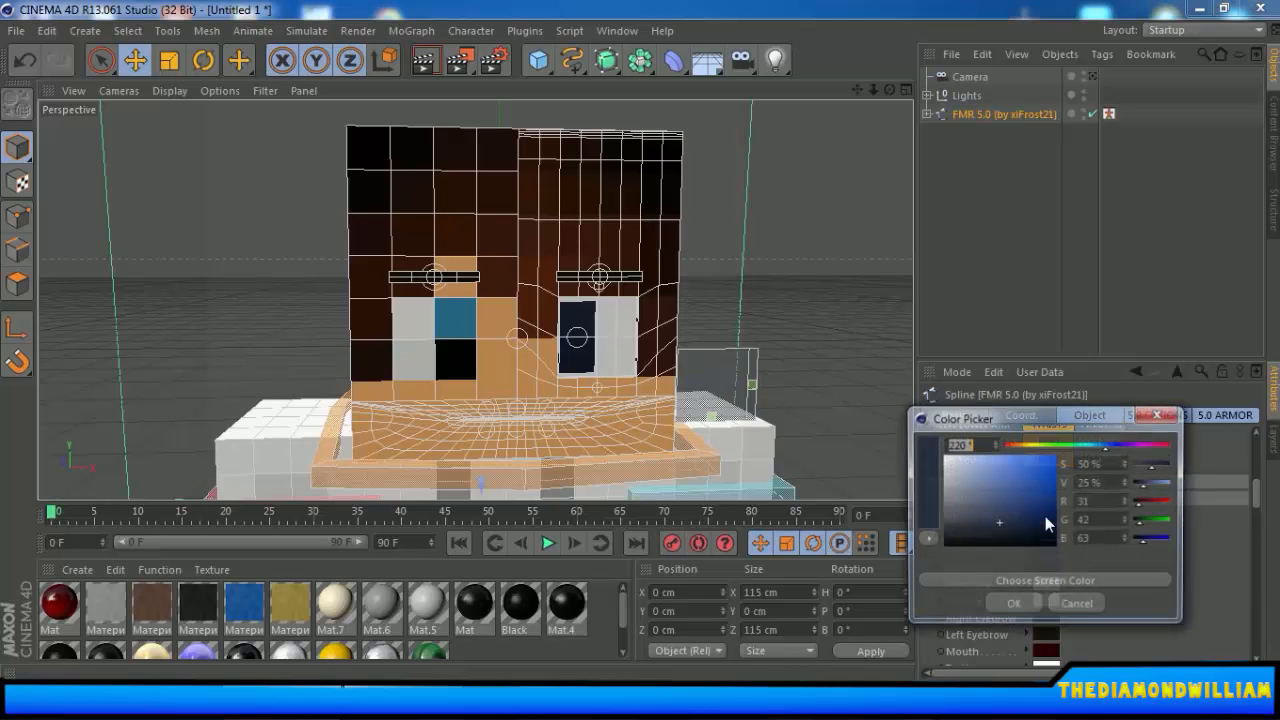
click(1045, 581)
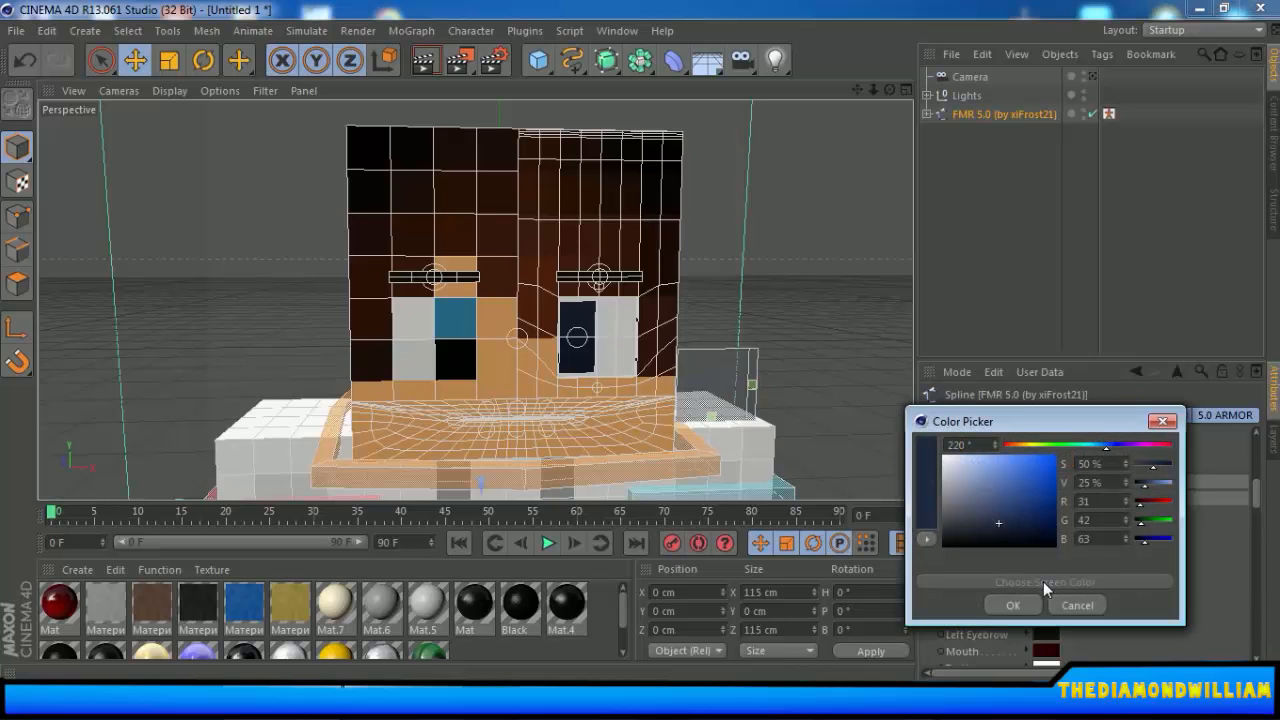
click(453, 312)
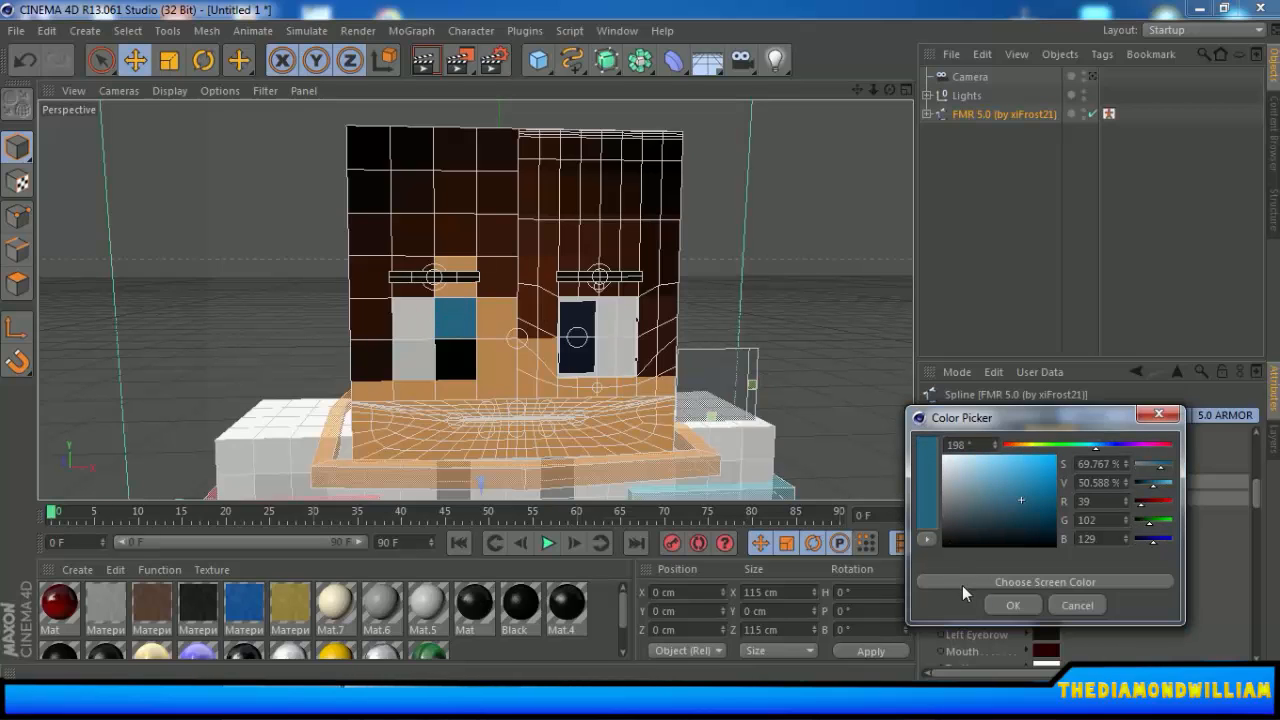
click(1003, 604)
click(1040, 532)
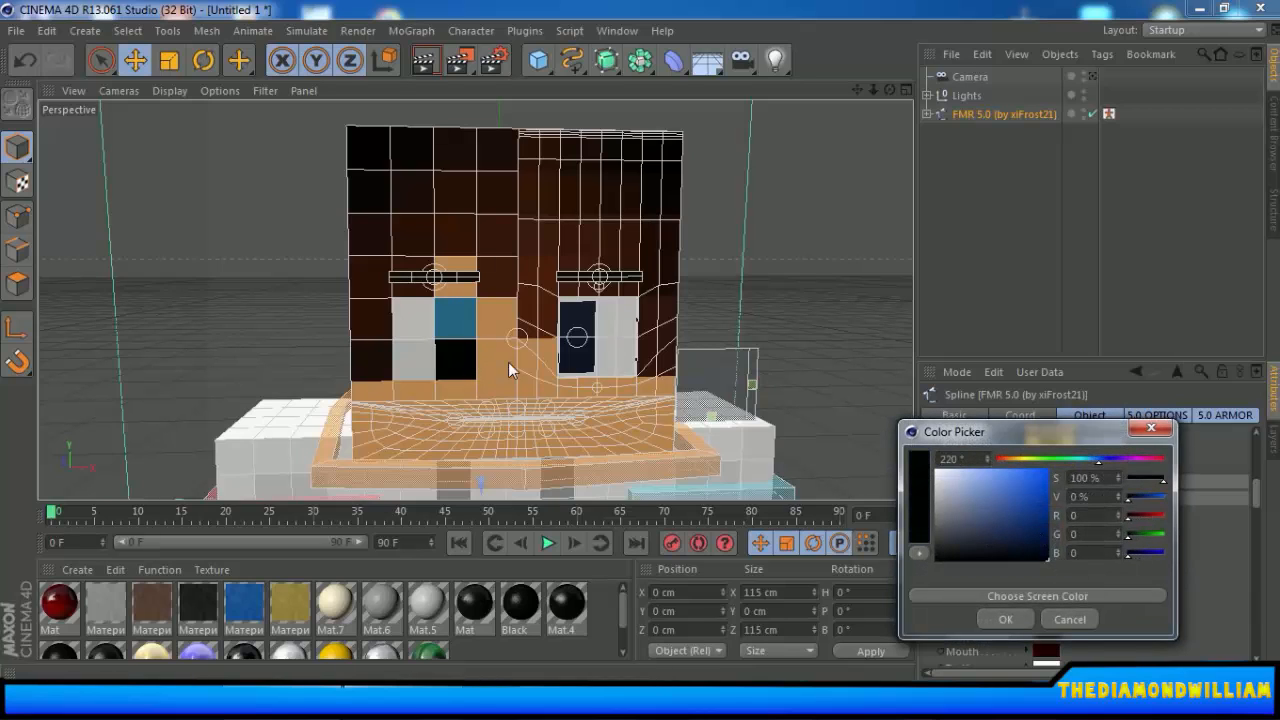
click(1003, 619)
Set Left Pupil to the same sampled blue (RGB 39, 102, 129) and Left Pupil 2 to black.
click(1050, 543)
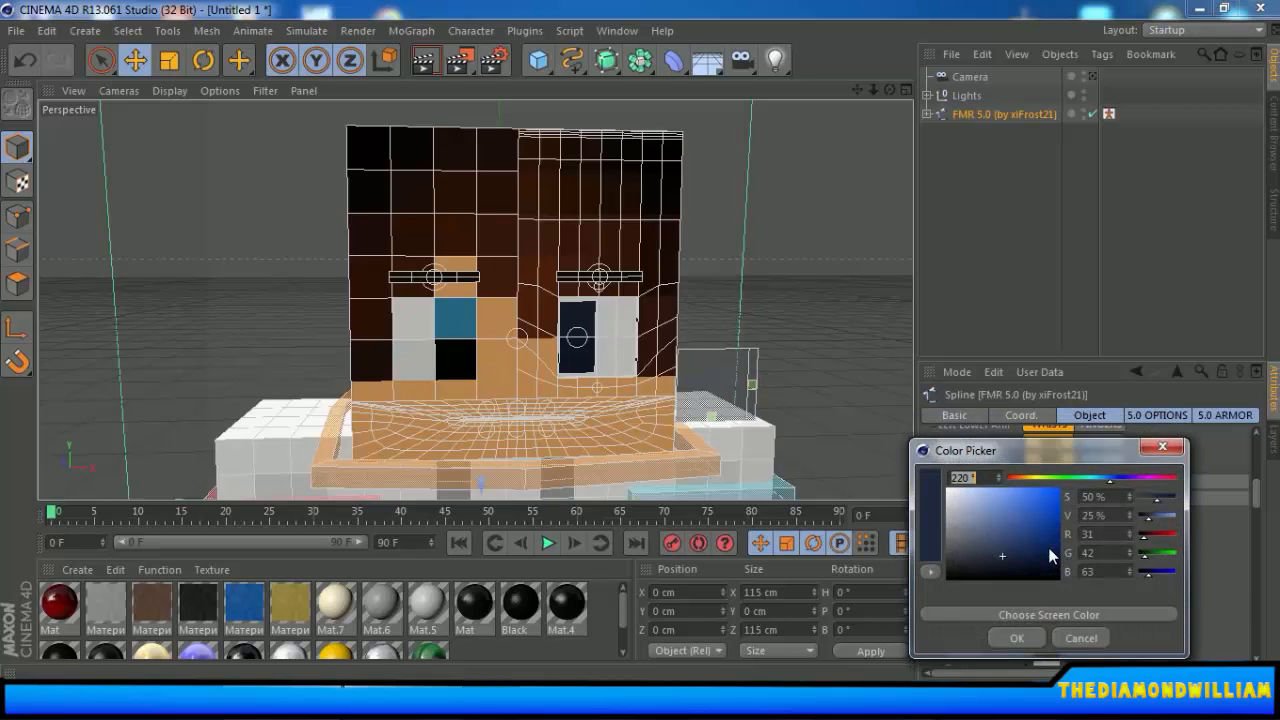
click(1045, 613)
click(469, 315)
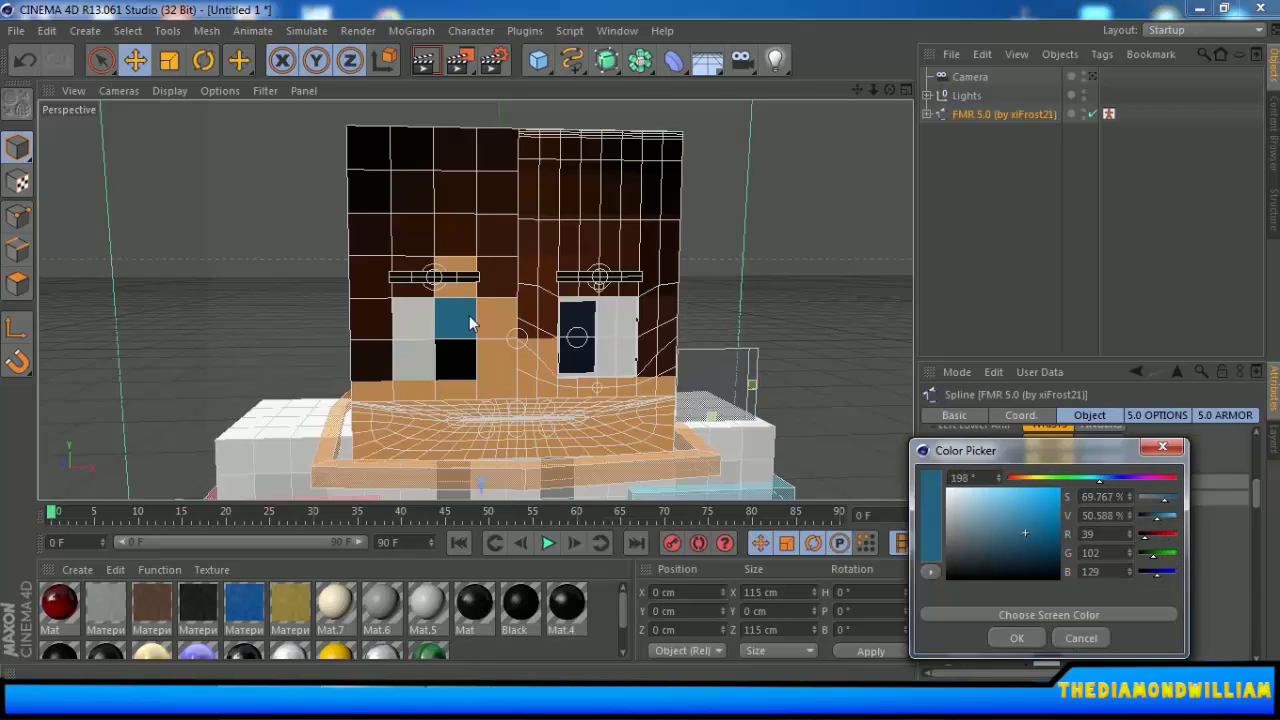
click(1013, 636)
click(1048, 558)
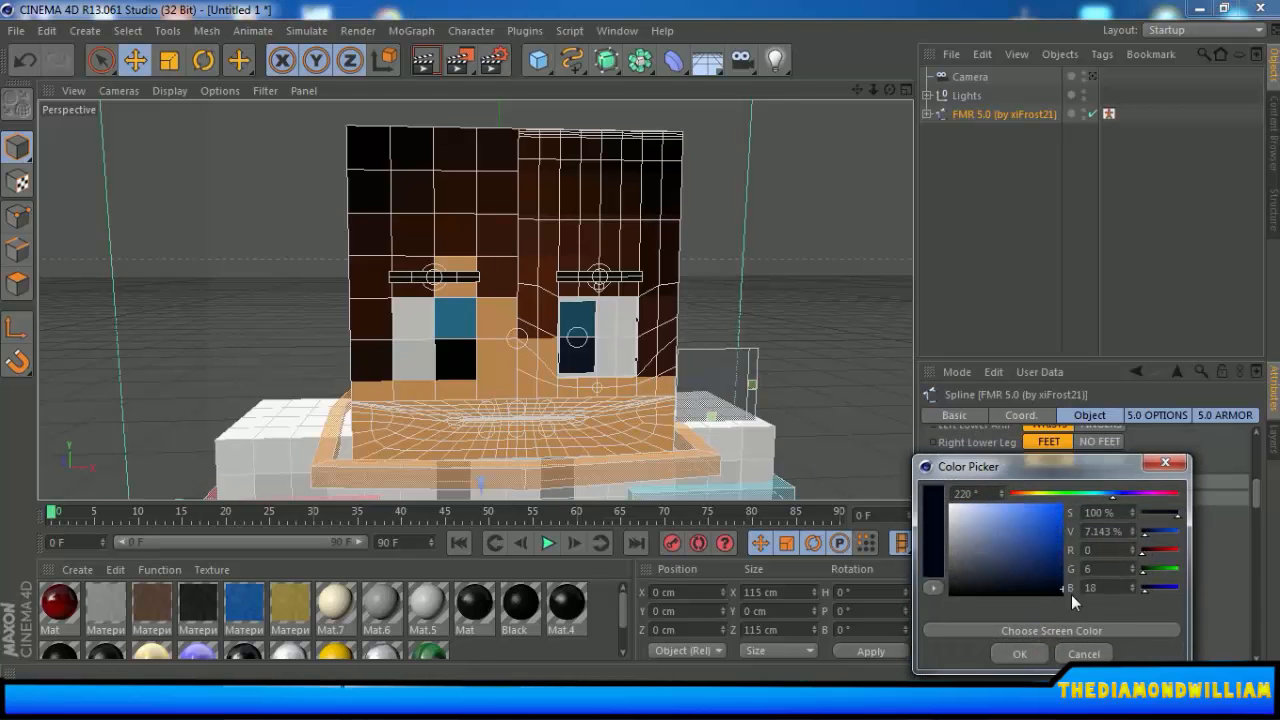
click(1020, 655)
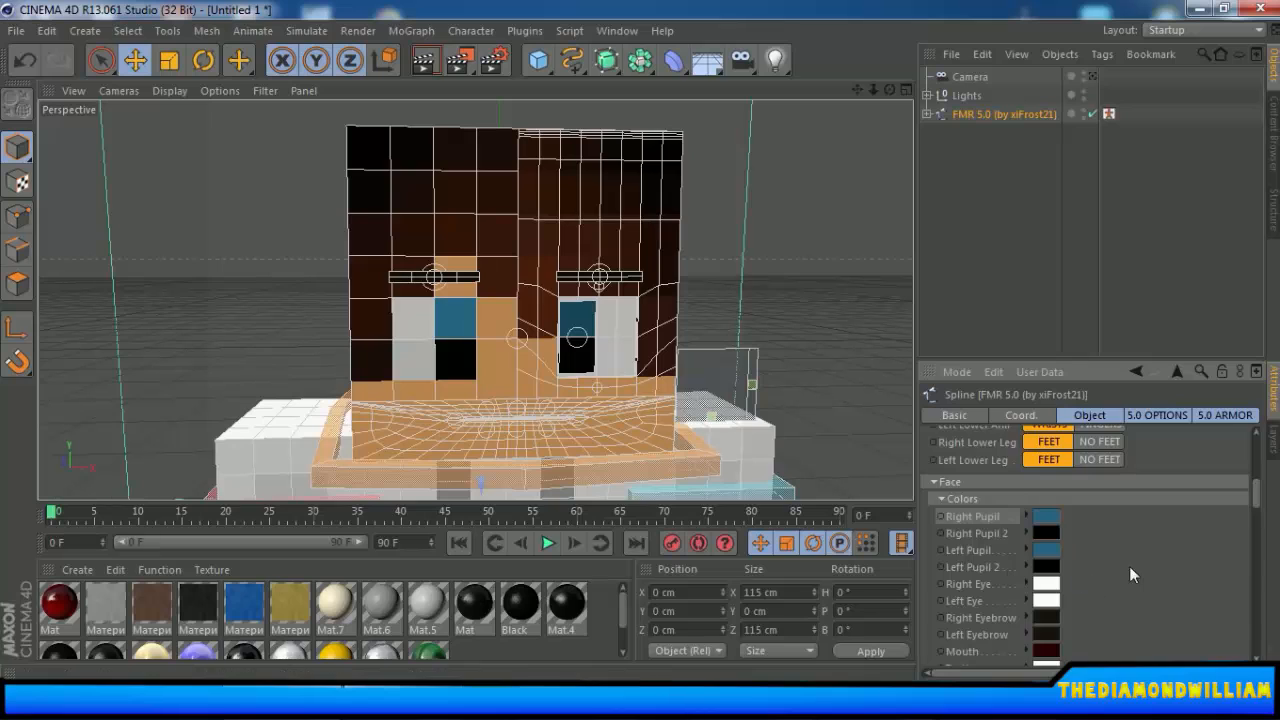
Turn the rig's Right Eye back on in the Face options.
scroll(1130, 568, down, 5)
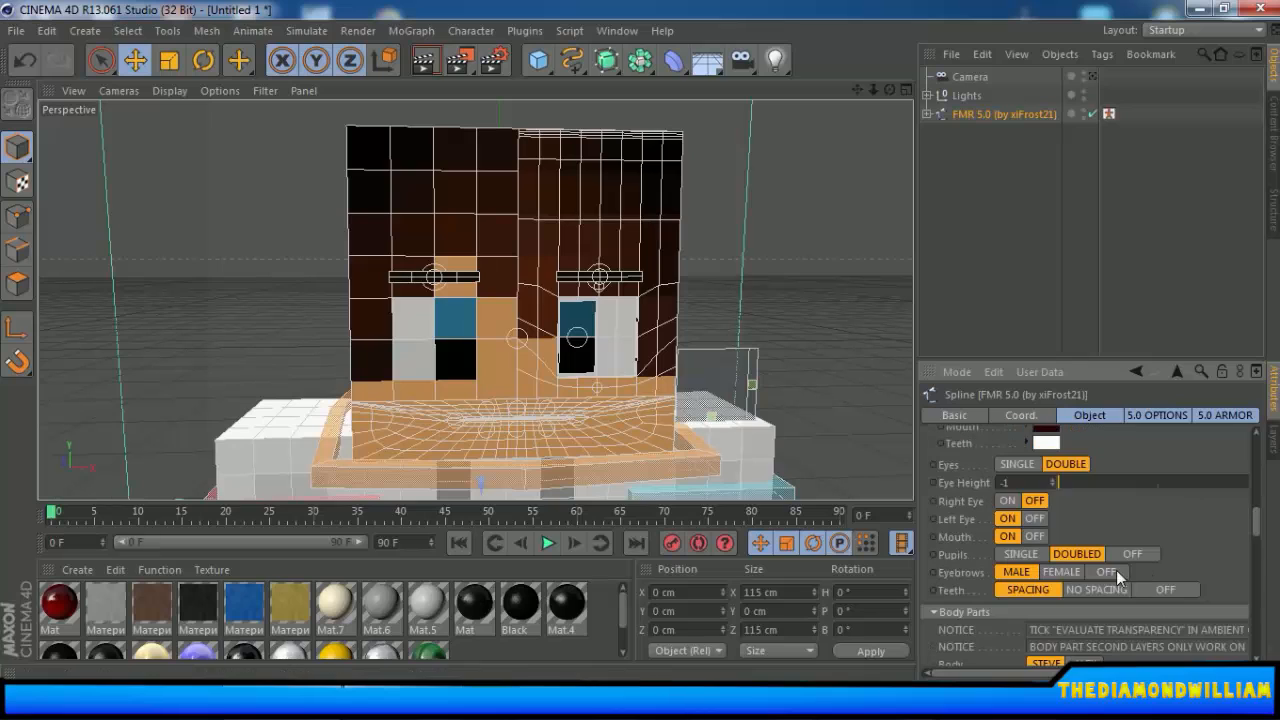
click(1008, 502)
click(1034, 502)
click(1008, 504)
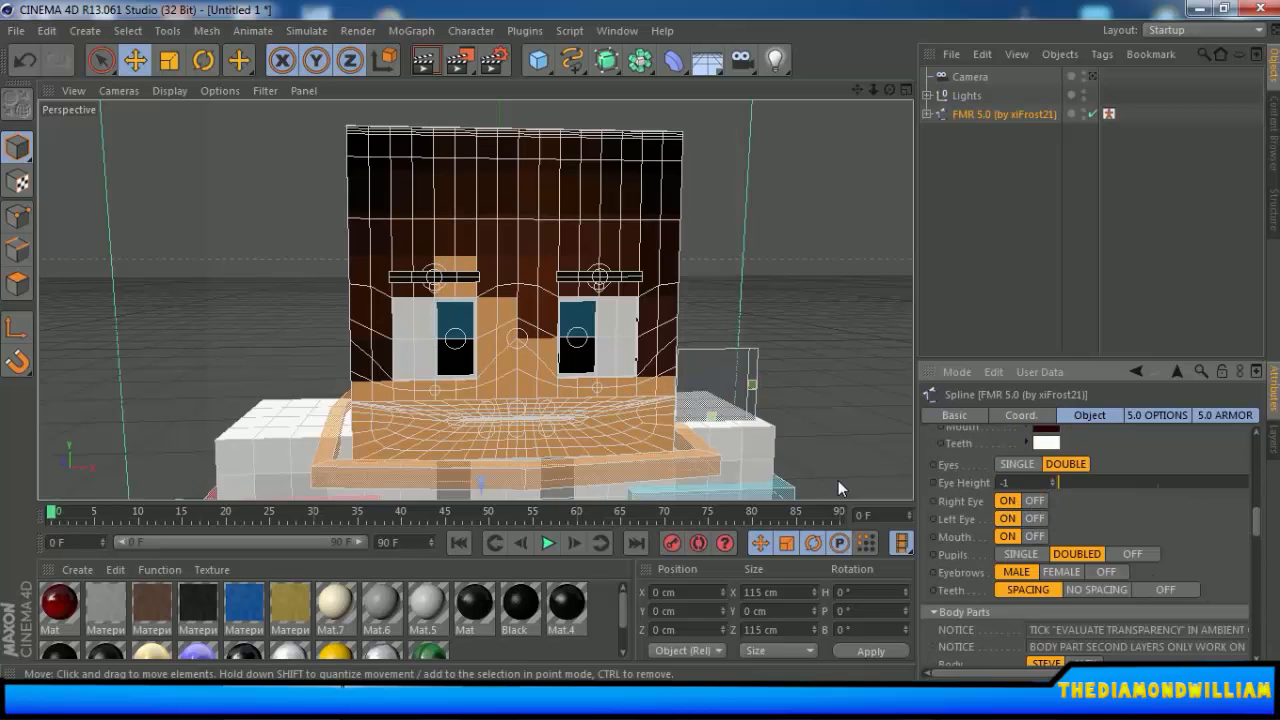
Try to reposition the right pupil by moving its single pupil control.
click(807, 454)
alt+drag(819, 448, 621, 414)
click(464, 340)
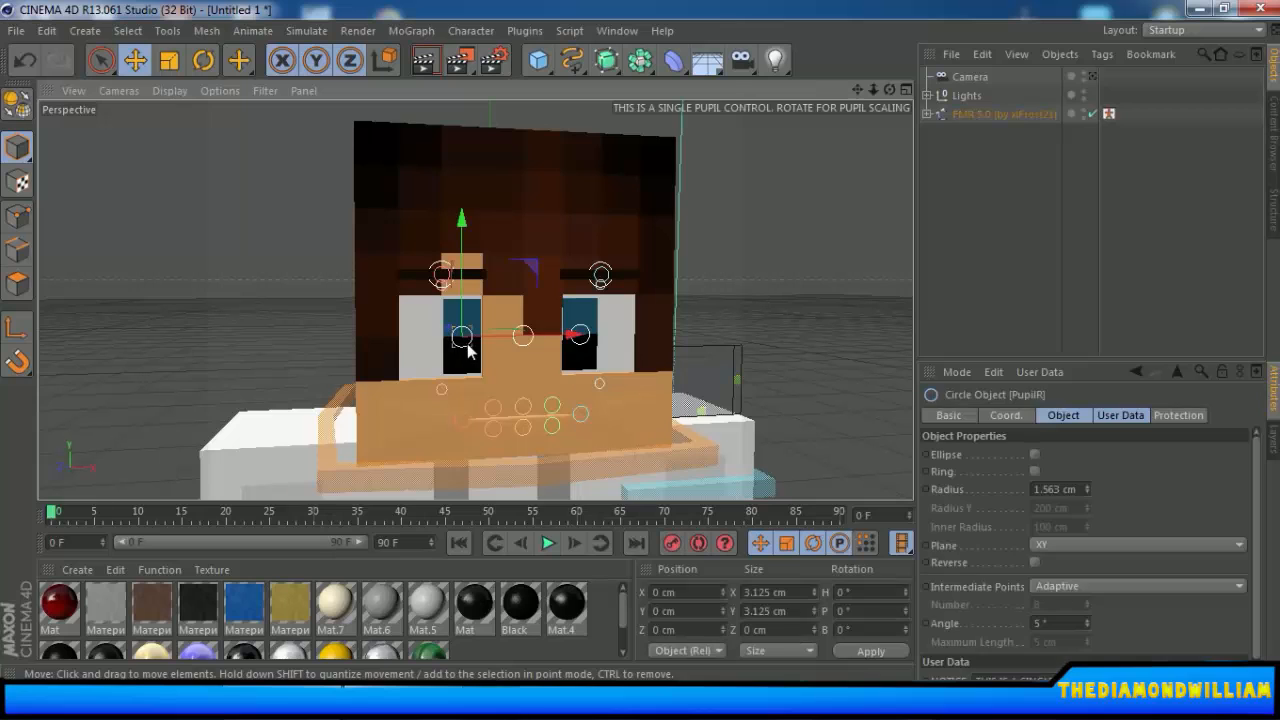
drag(484, 334, 460, 323)
key(ctrl+z)
key(ctrl+z)
key(ctrl+z)
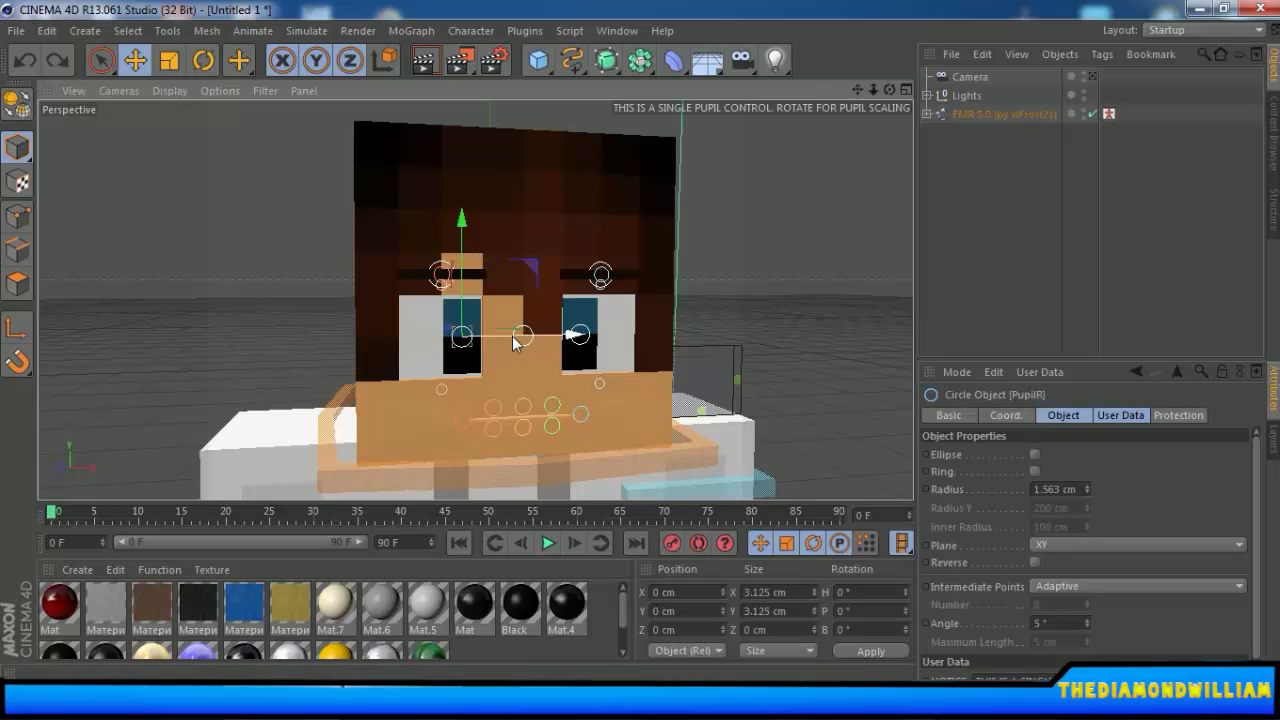
Try to enlarge the right pupil by scaling its single pupil control.
key(t)
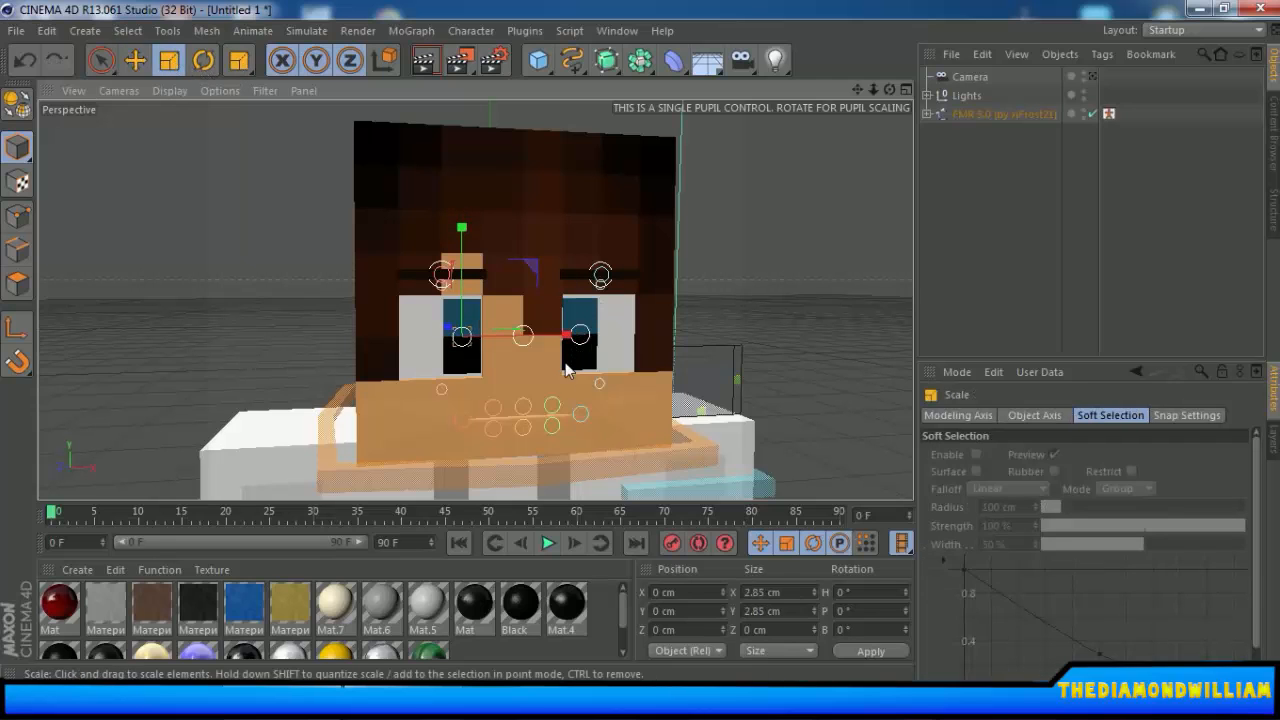
click(476, 370)
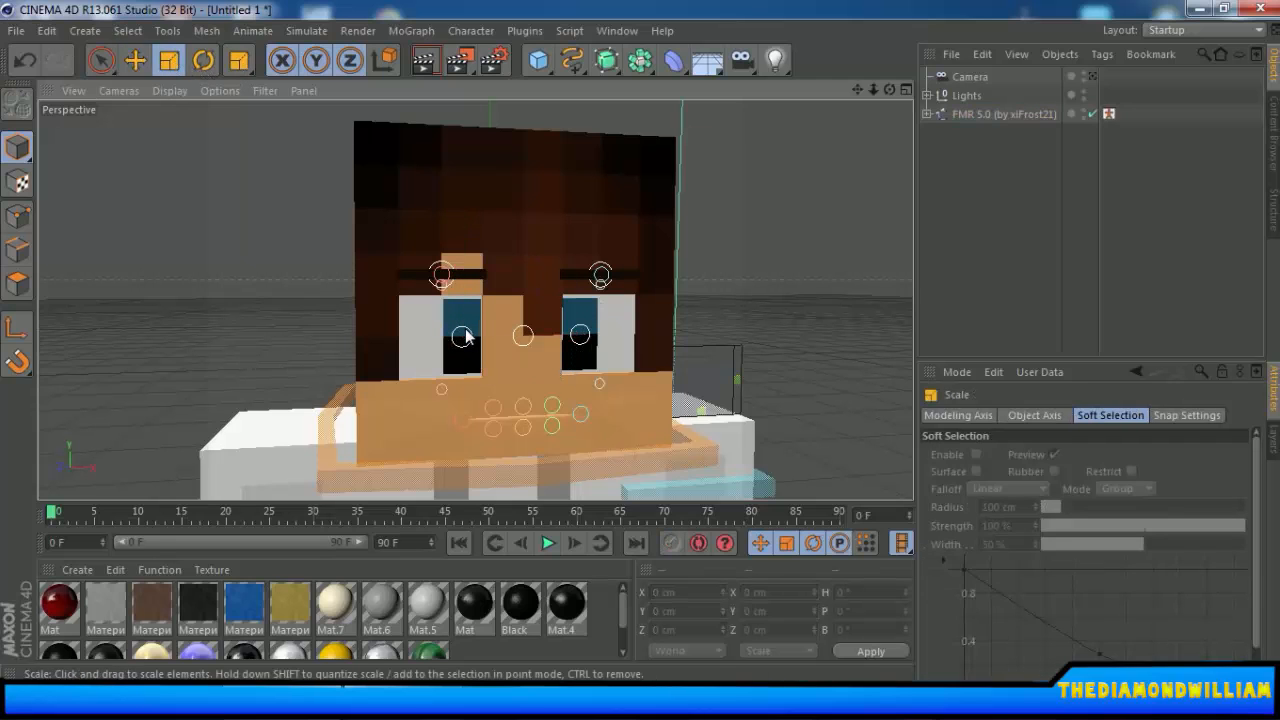
scroll(476, 380, up, 5)
click(453, 285)
click(497, 312)
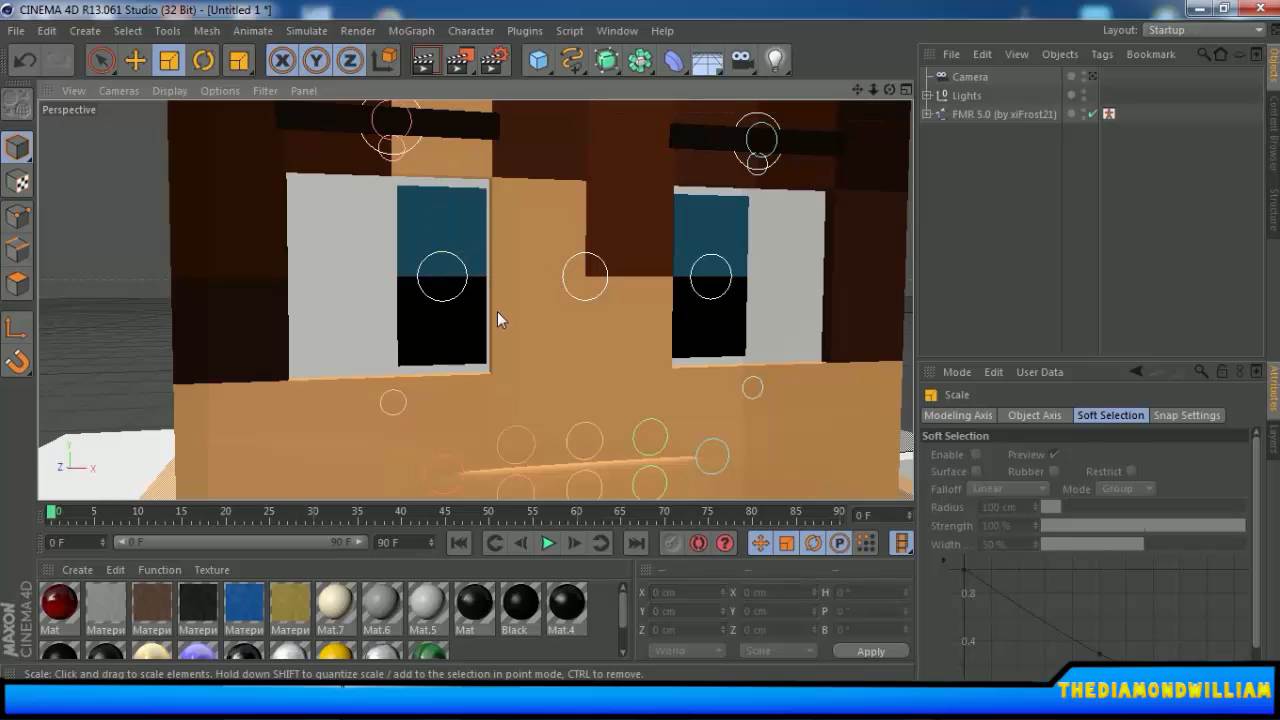
click(443, 280)
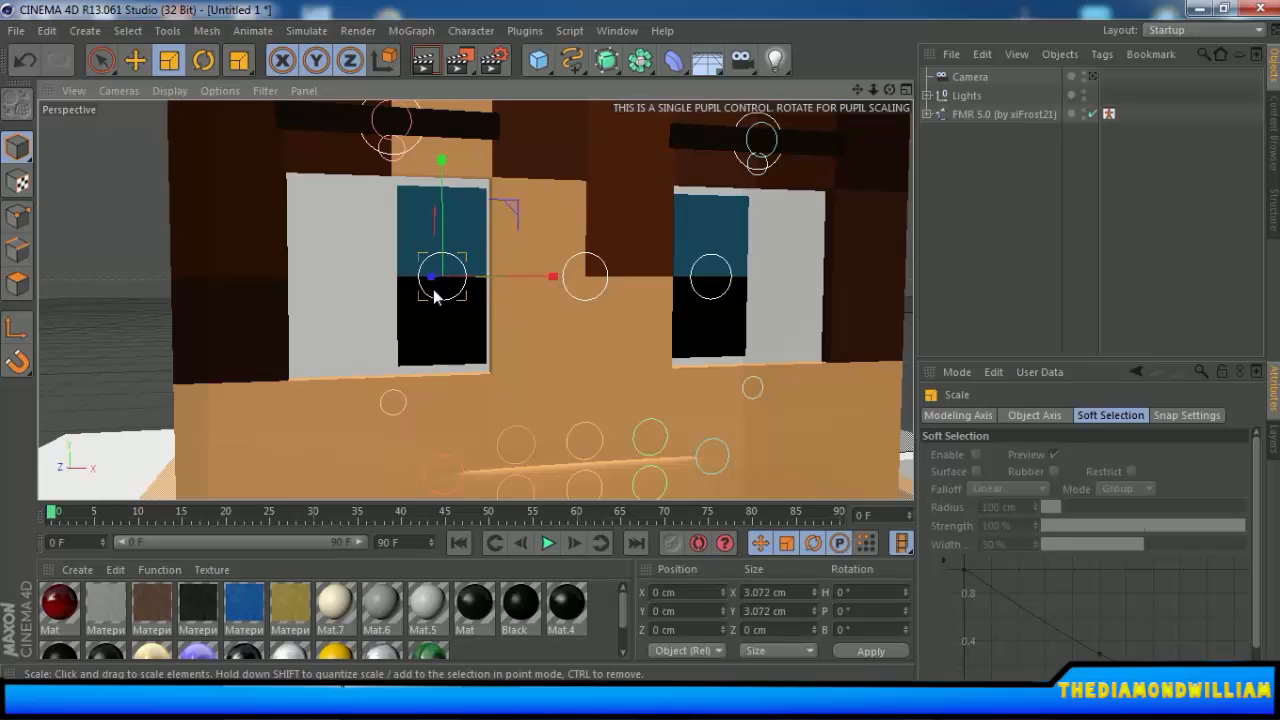
key(ctrl+z)
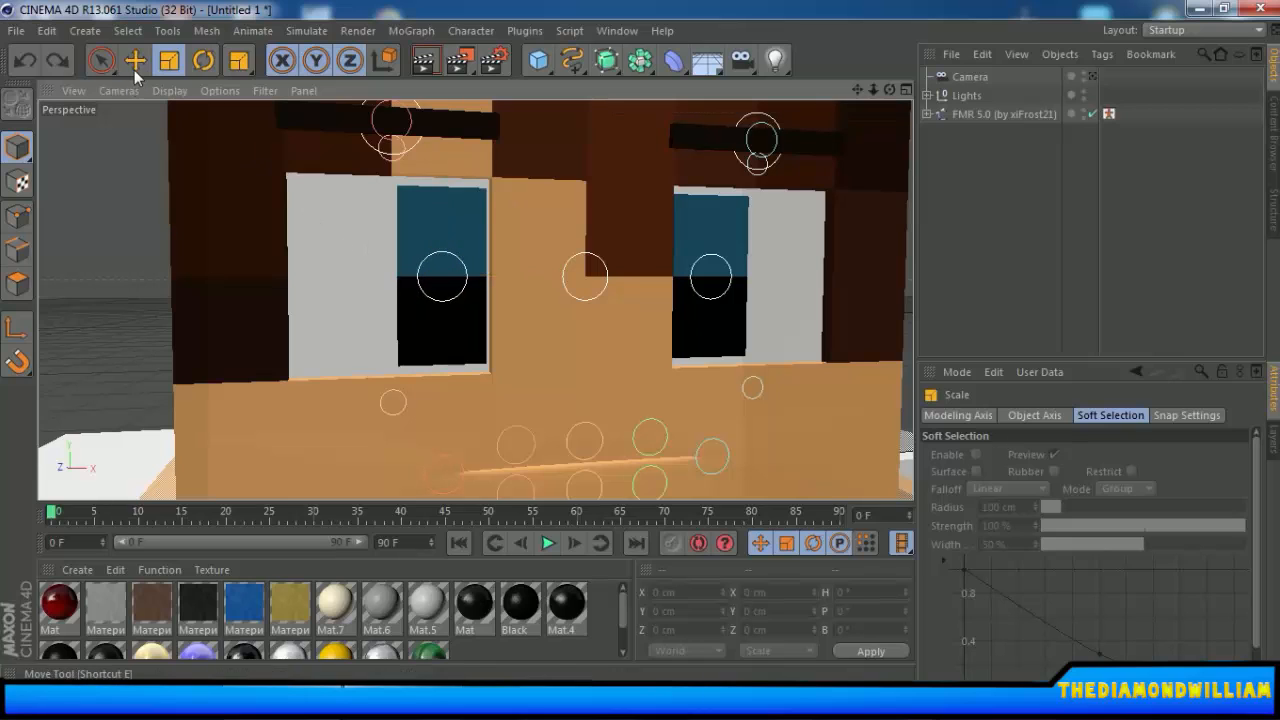
Try to shift both pupils sideways with the shared Pupils Control.
click(135, 60)
click(101, 60)
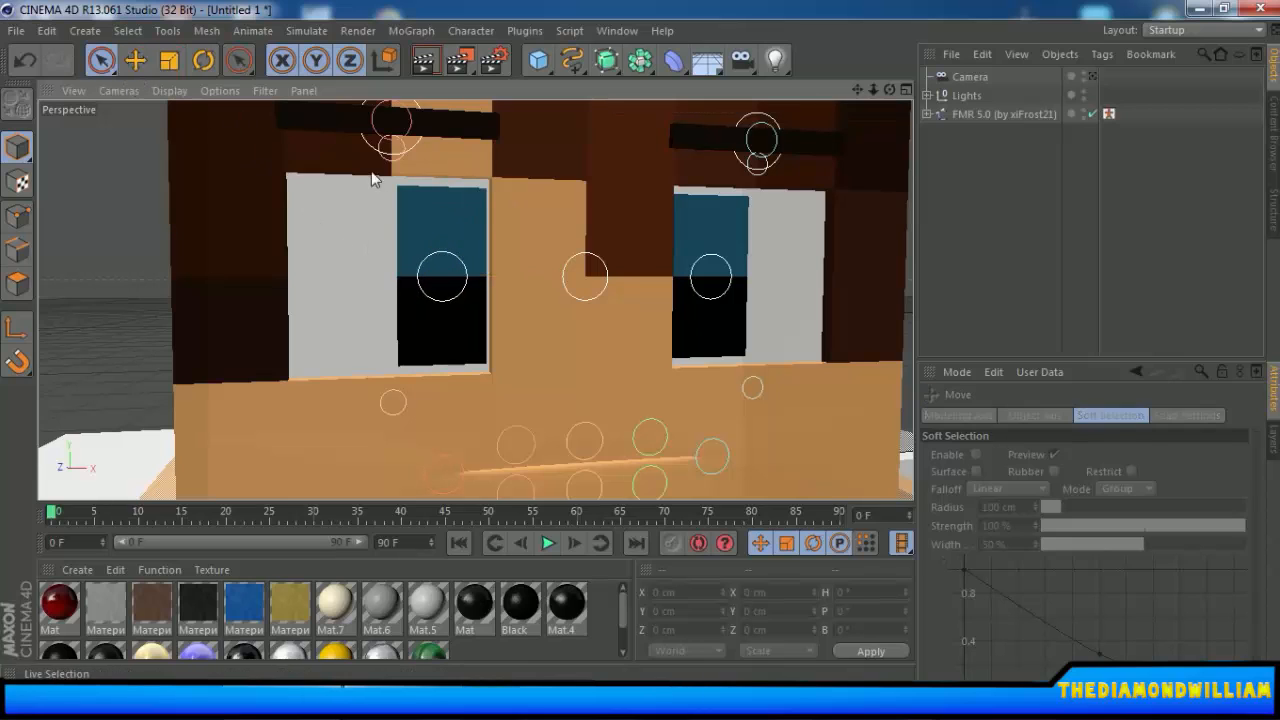
click(135, 60)
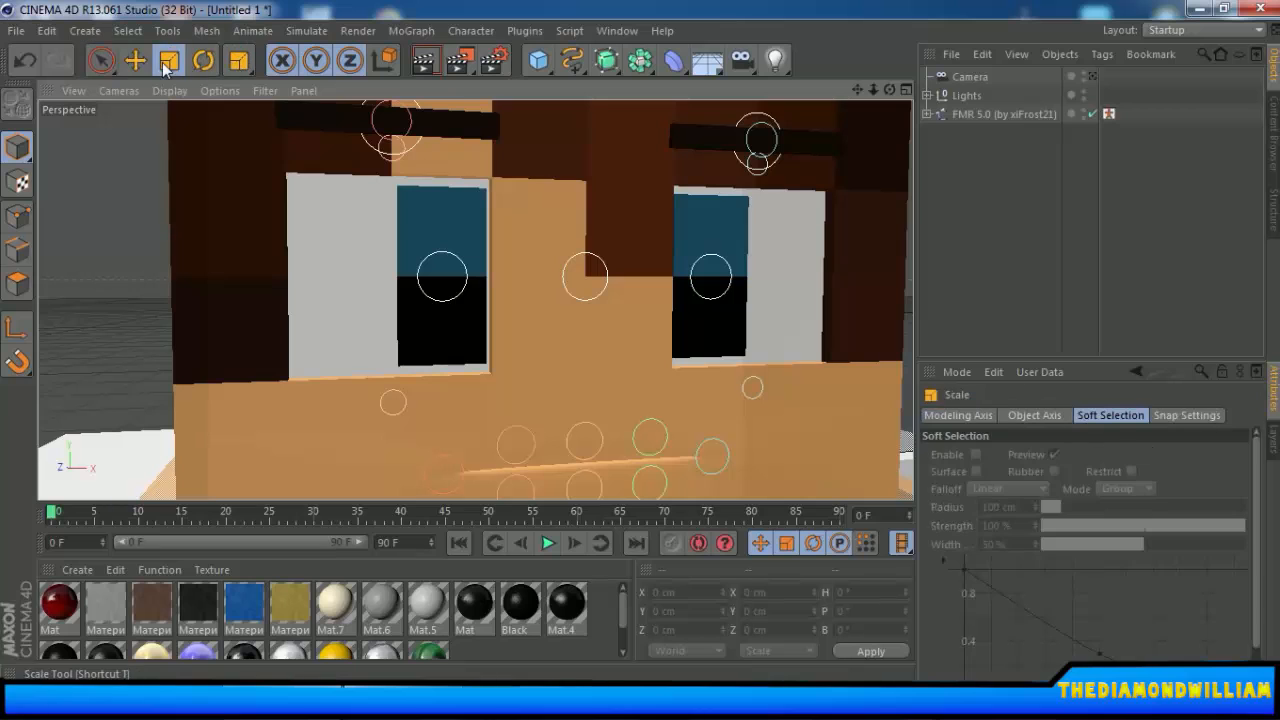
click(586, 300)
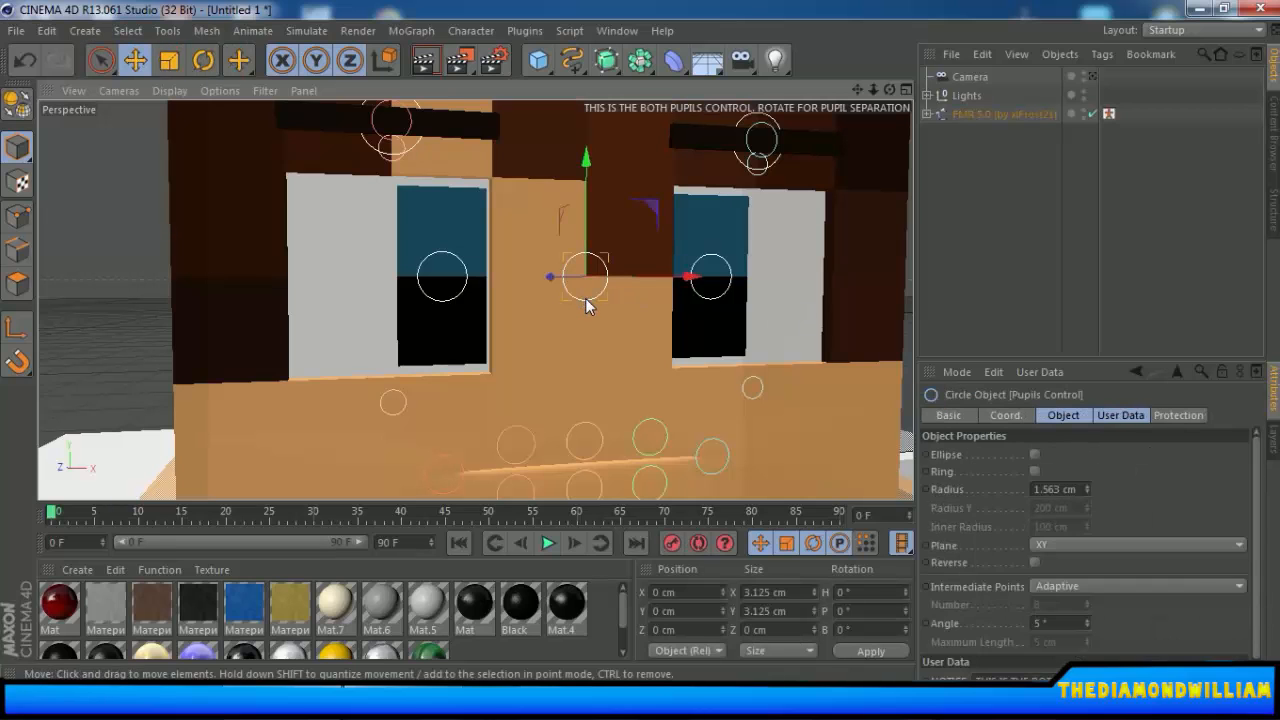
drag(629, 278, 652, 276)
key(ctrl+z)
click(172, 63)
click(454, 215)
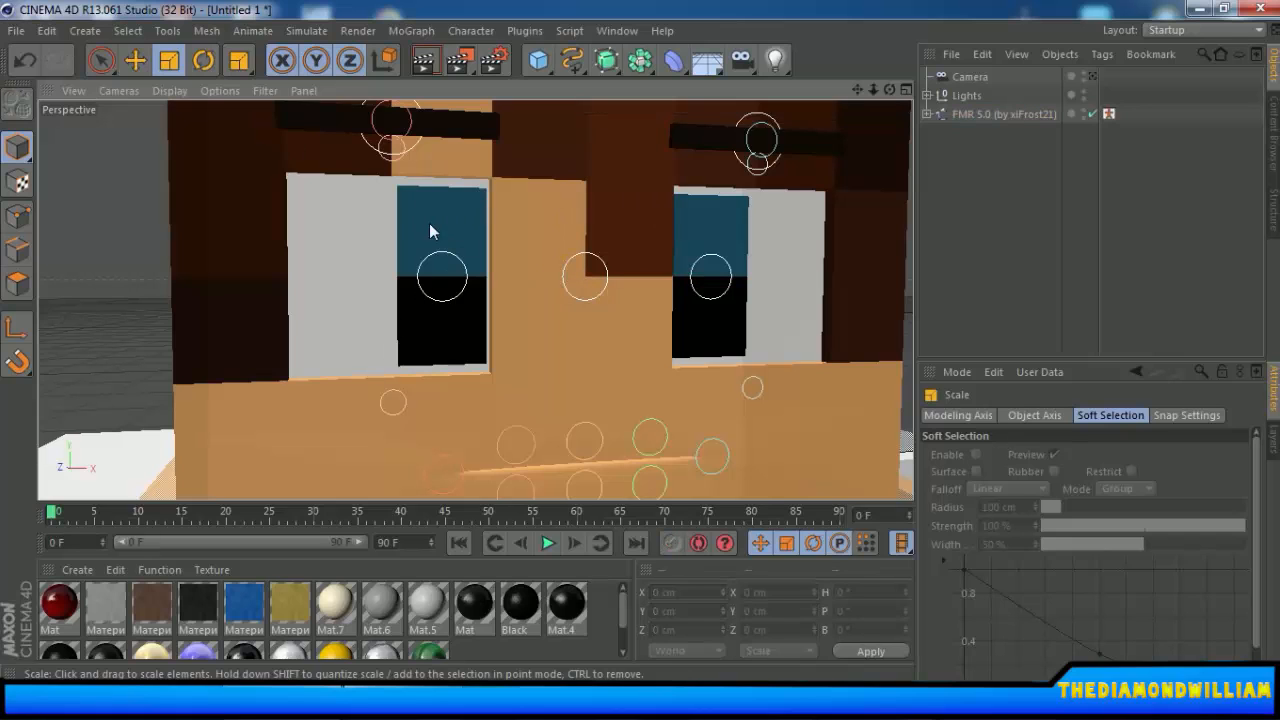
click(401, 404)
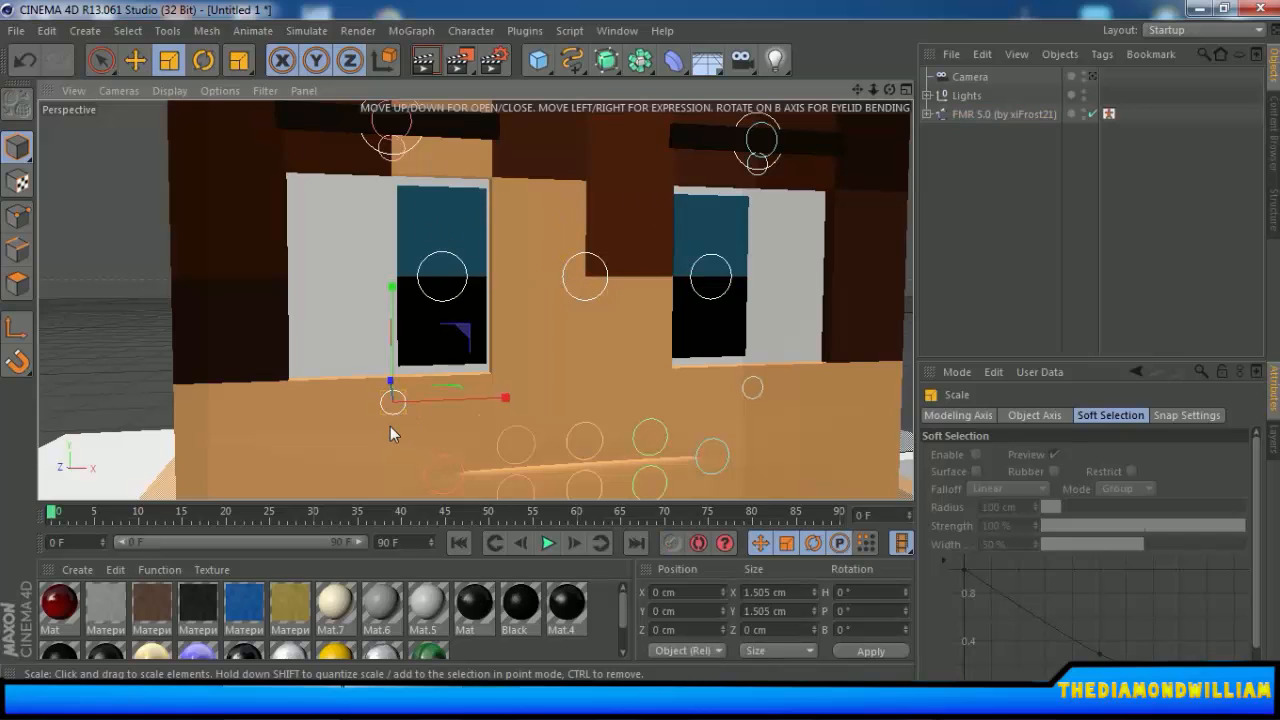
click(358, 466)
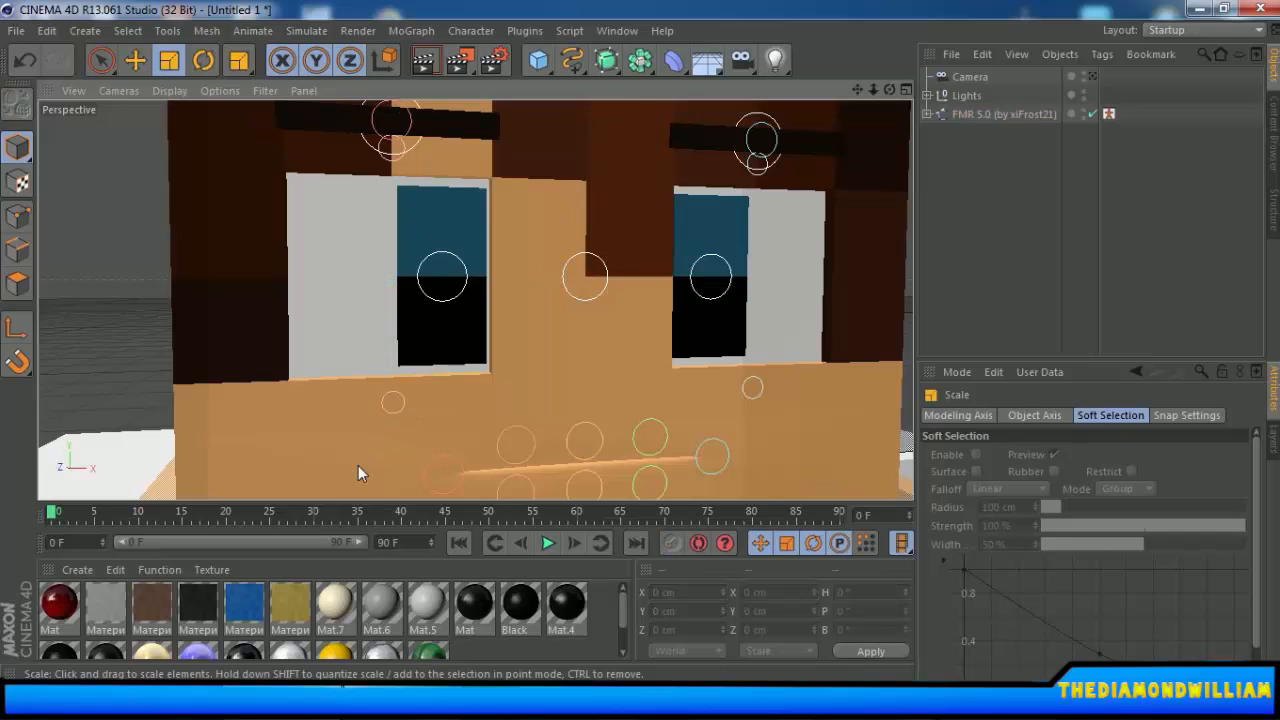
click(463, 291)
click(685, 307)
Turn on the head's second (hat) layer in the FMR 5.0 rig's Body Parts options.
alt+drag(777, 313, 630, 320)
click(135, 60)
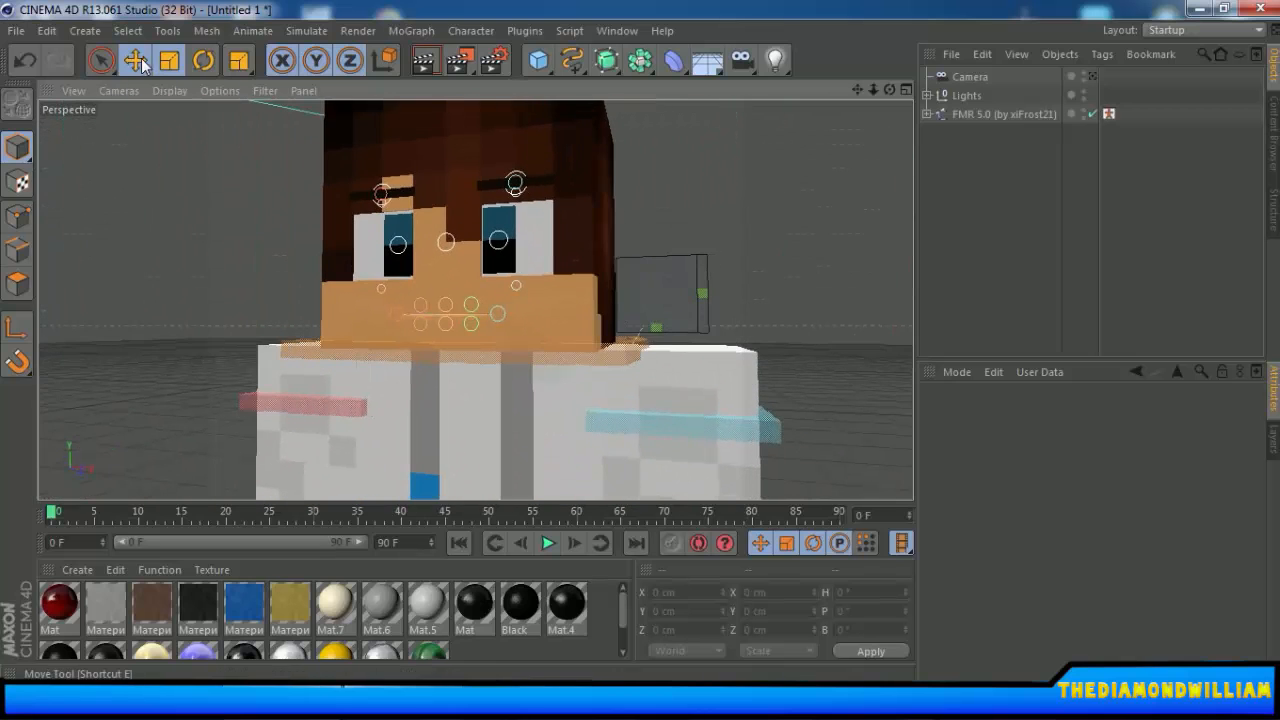
click(973, 114)
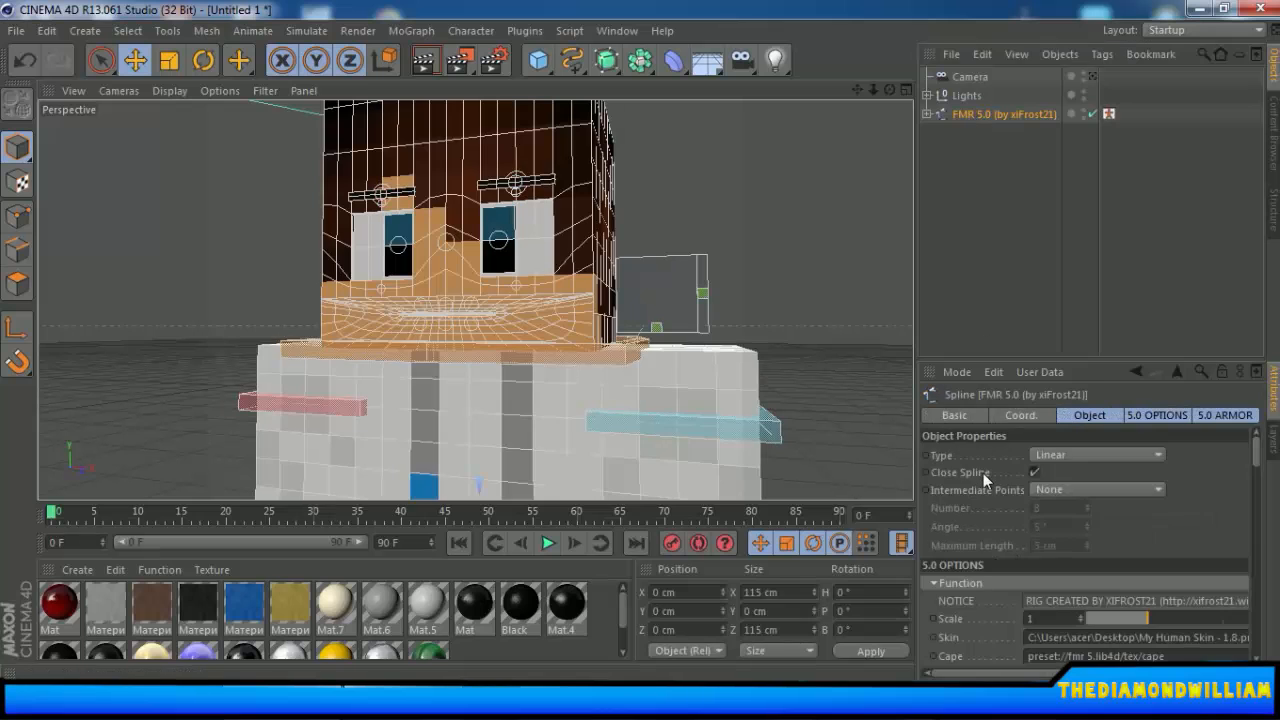
scroll(983, 475, down, 10)
alt+middle_drag(690, 213, 688, 297)
click(1033, 570)
click(719, 322)
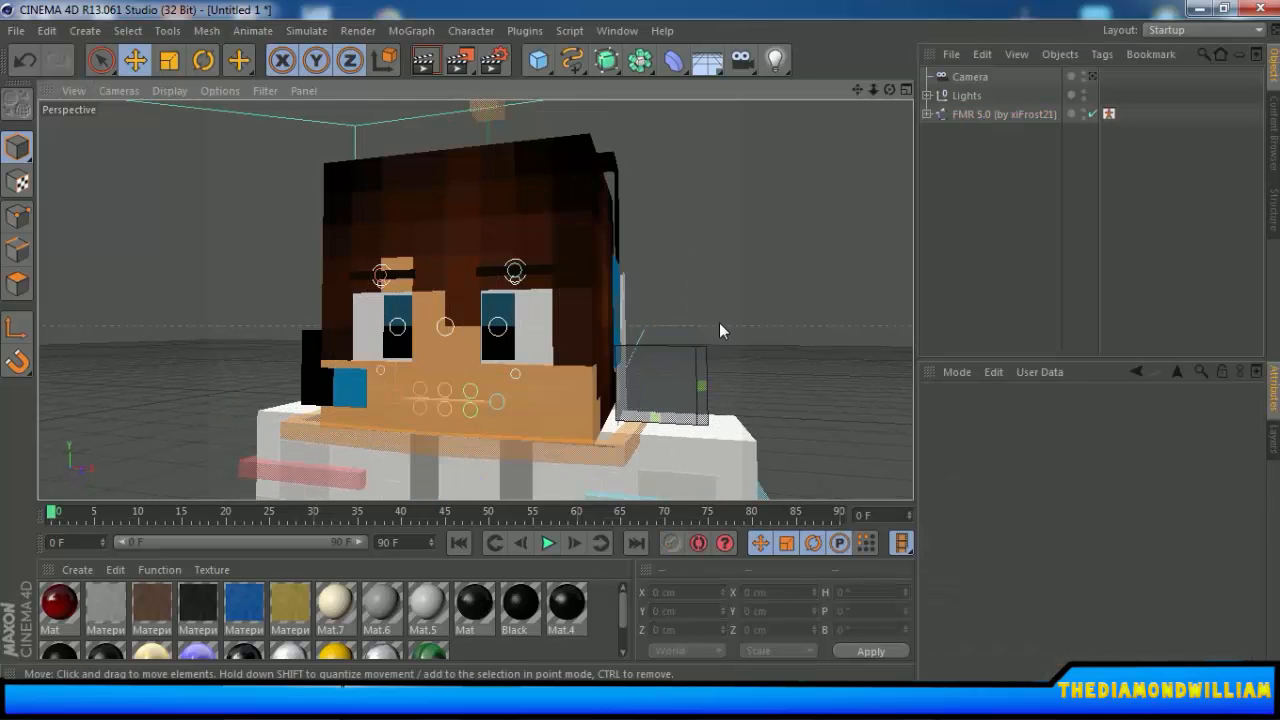
Examine the hat layer around the character's head from the side and from below.
alt+drag(719, 322, 145, 351)
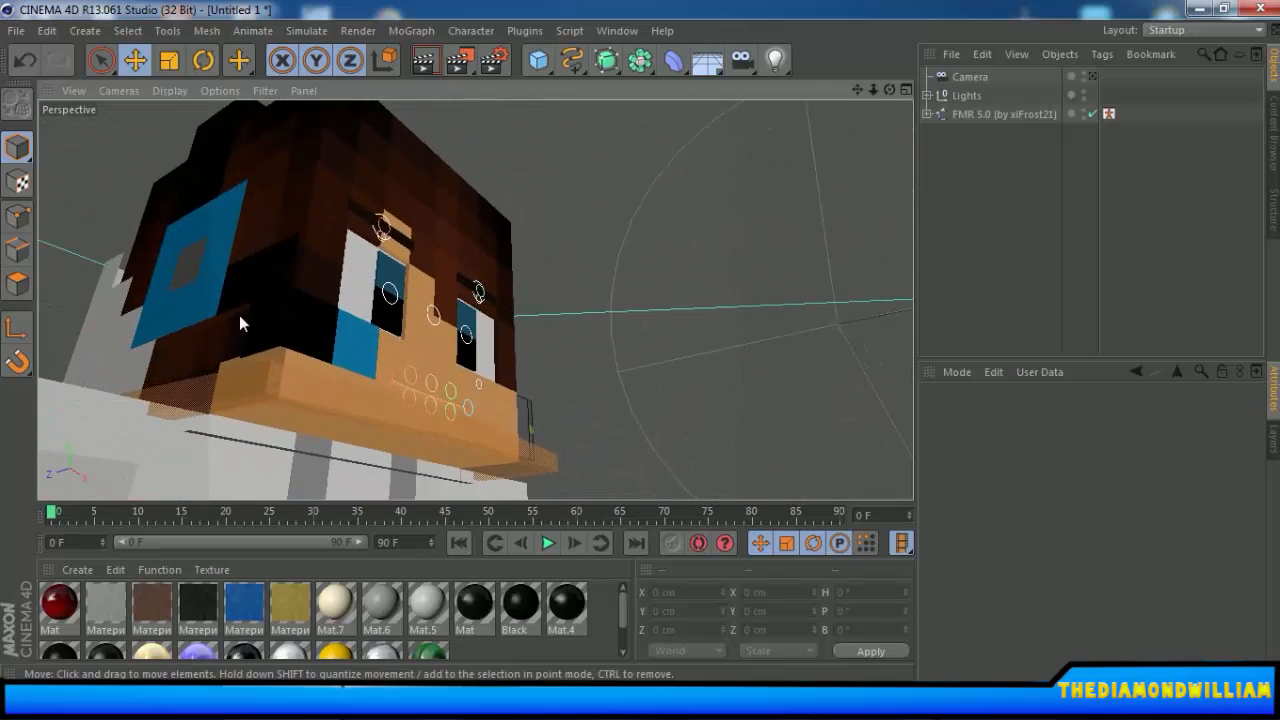
alt+drag(240, 322, 584, 190)
click(621, 369)
click(476, 217)
alt+drag(477, 220, 706, 366)
scroll(707, 361, down, 3)
scroll(698, 378, up, 6)
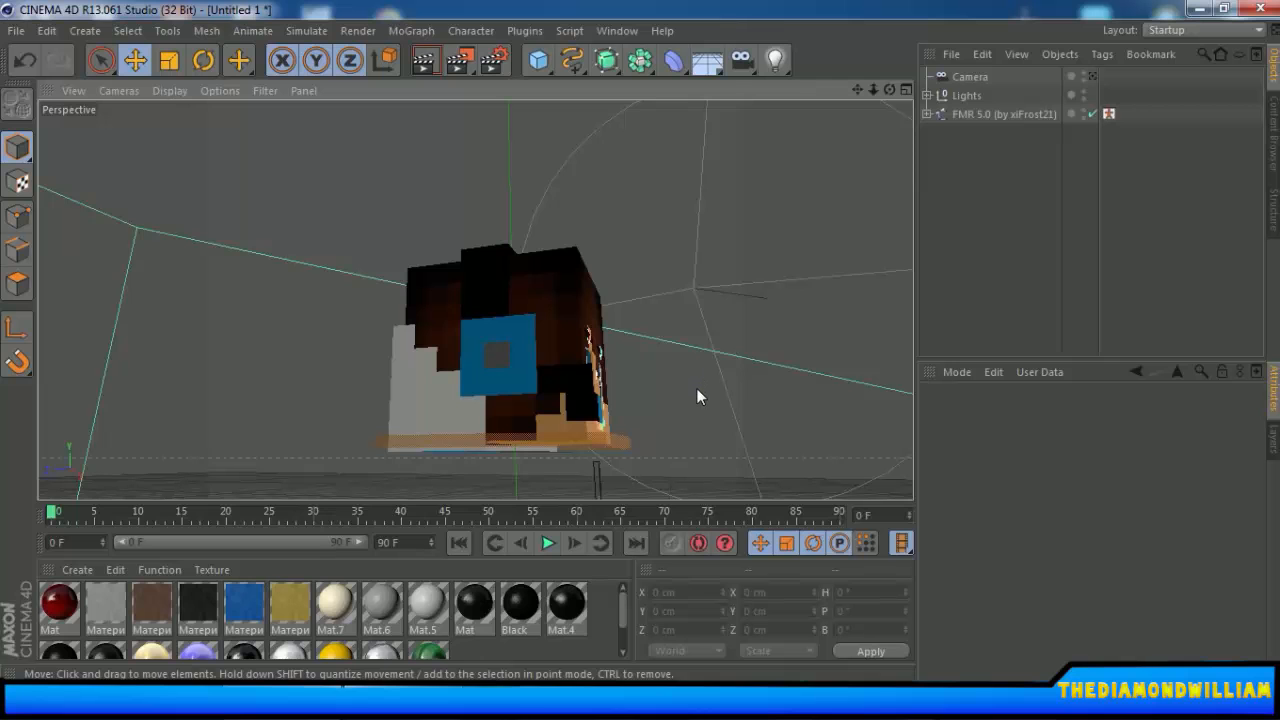
Undo the last movement of the head and activate Live Selection.
key(ctrl+z)
key(ctrl+z)
key(space)
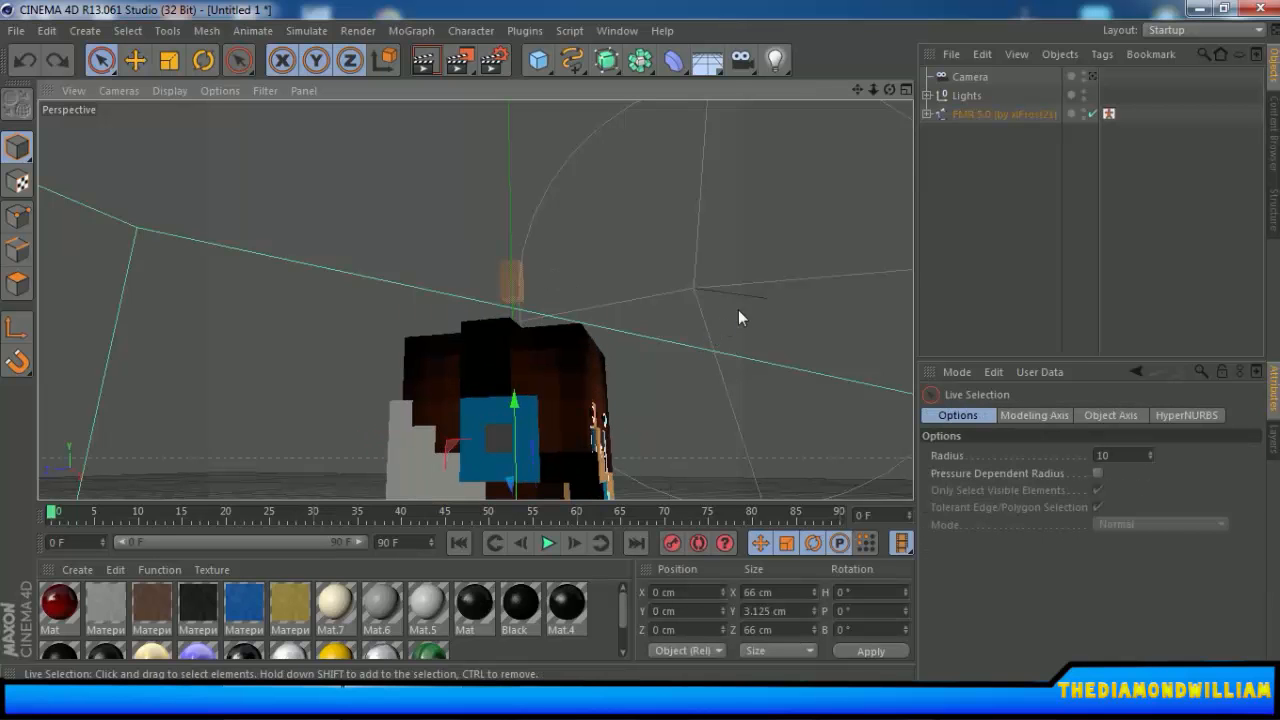
Examine the character's head and torso from the front and both sides.
alt+drag(738, 309, 703, 321)
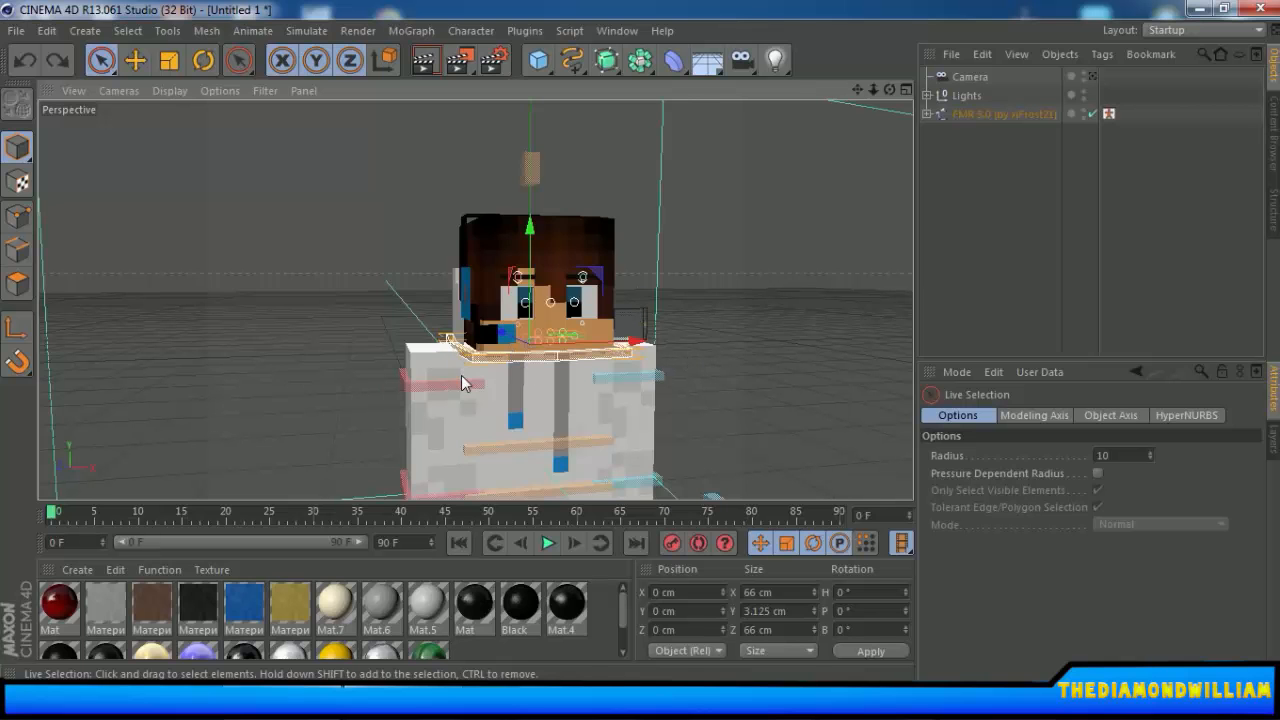
alt+drag(461, 375, 651, 242)
click(723, 289)
alt+drag(723, 289, 689, 319)
scroll(742, 392, down, 3)
alt+drag(746, 394, 715, 341)
alt+middle_drag(715, 341, 668, 339)
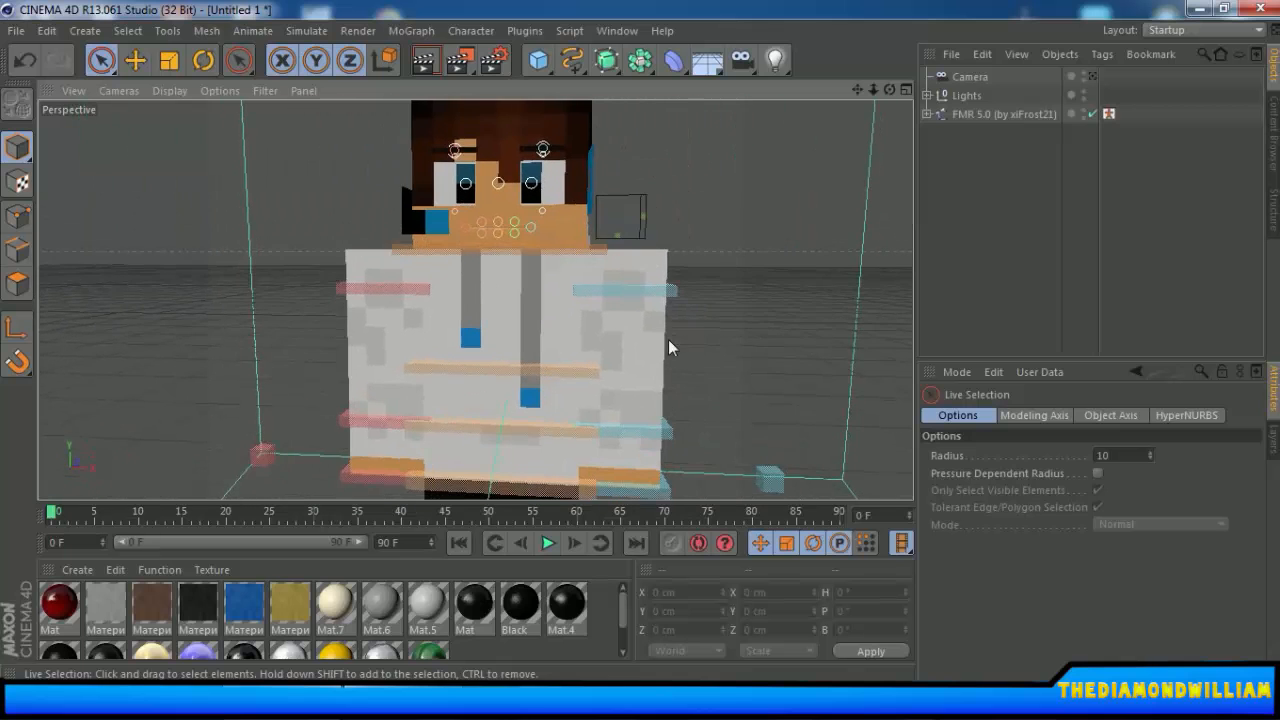
alt+drag(668, 339, 781, 437)
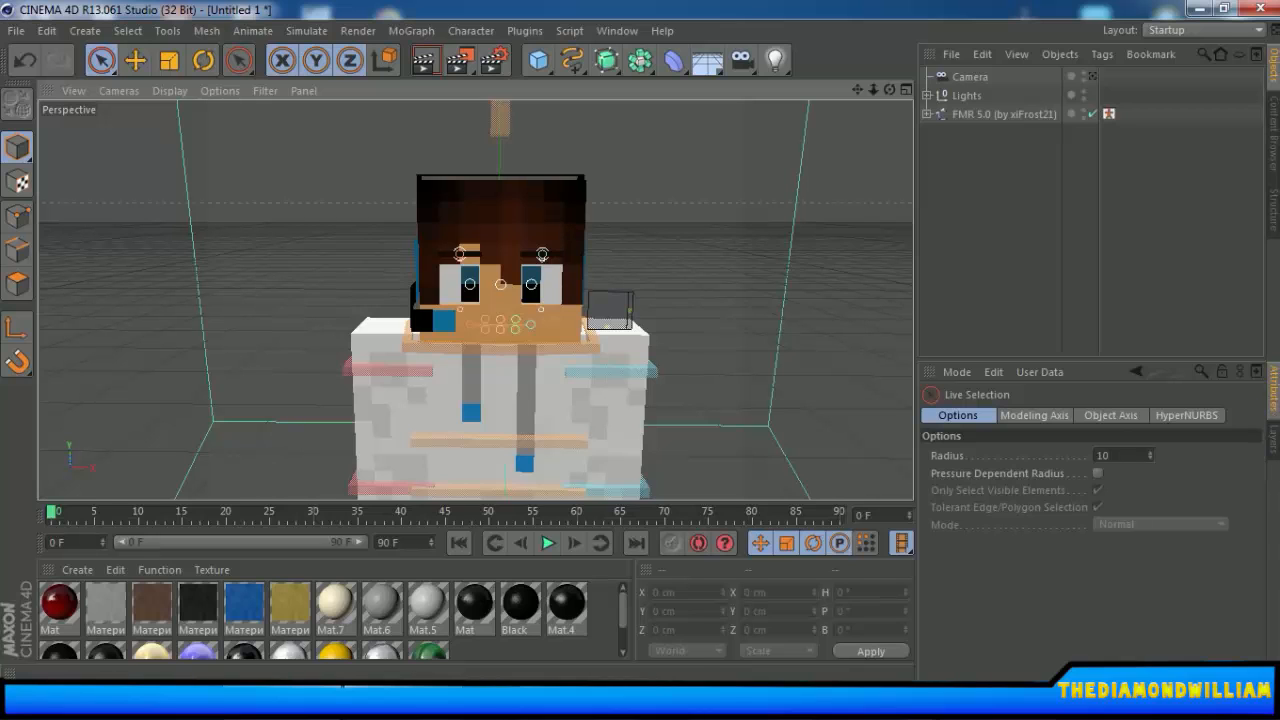
Check the rig's layer list, including the 5.0_Body layer, and return to the rig's attributes.
click(1030, 116)
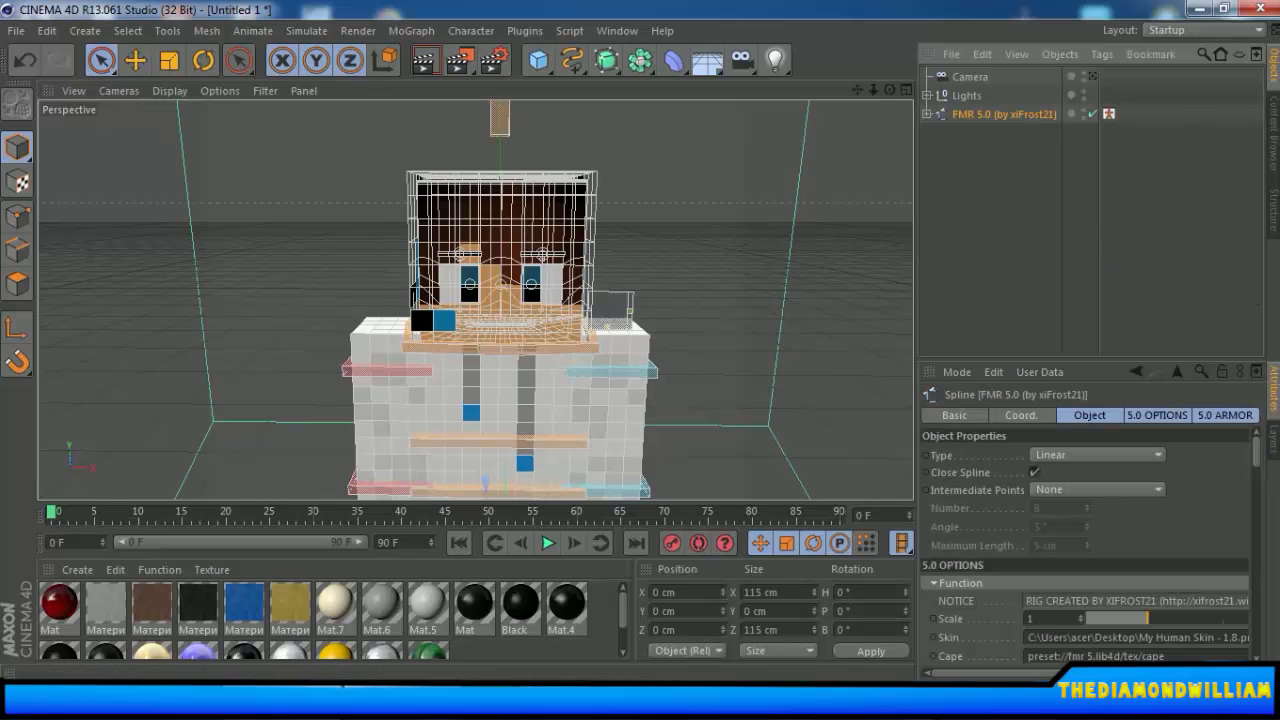
click(1274, 445)
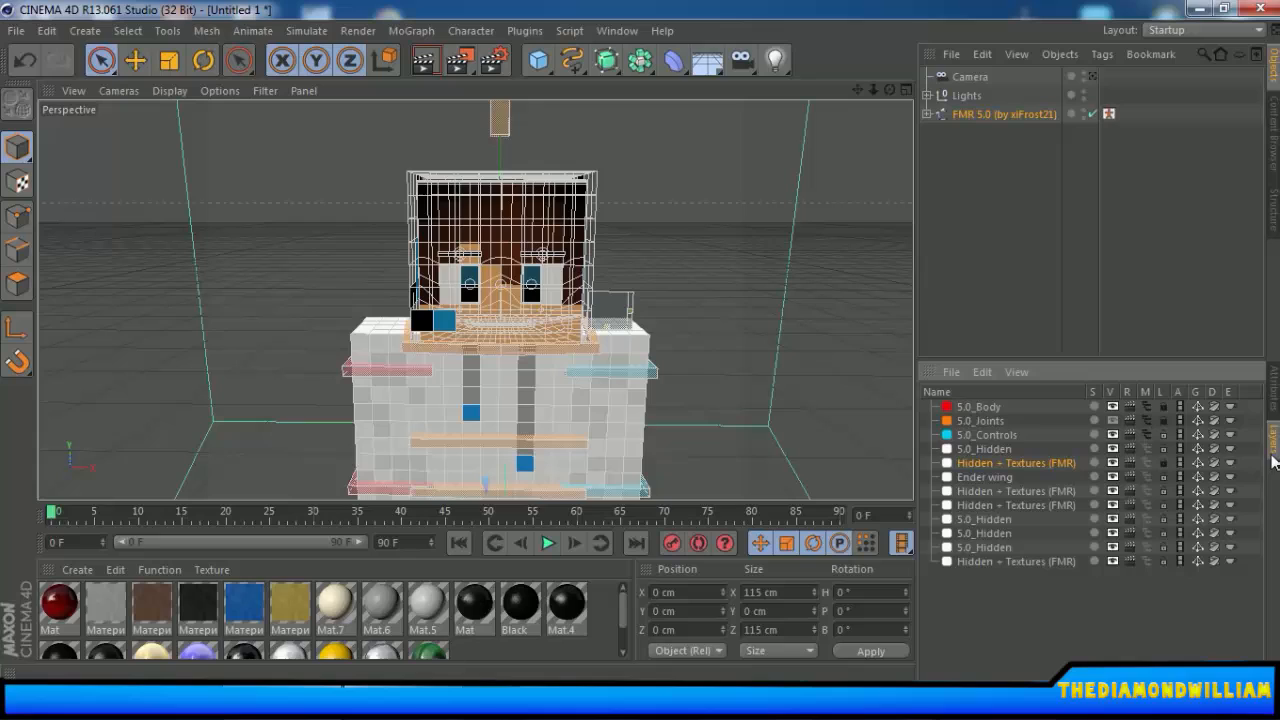
click(1004, 407)
click(1274, 385)
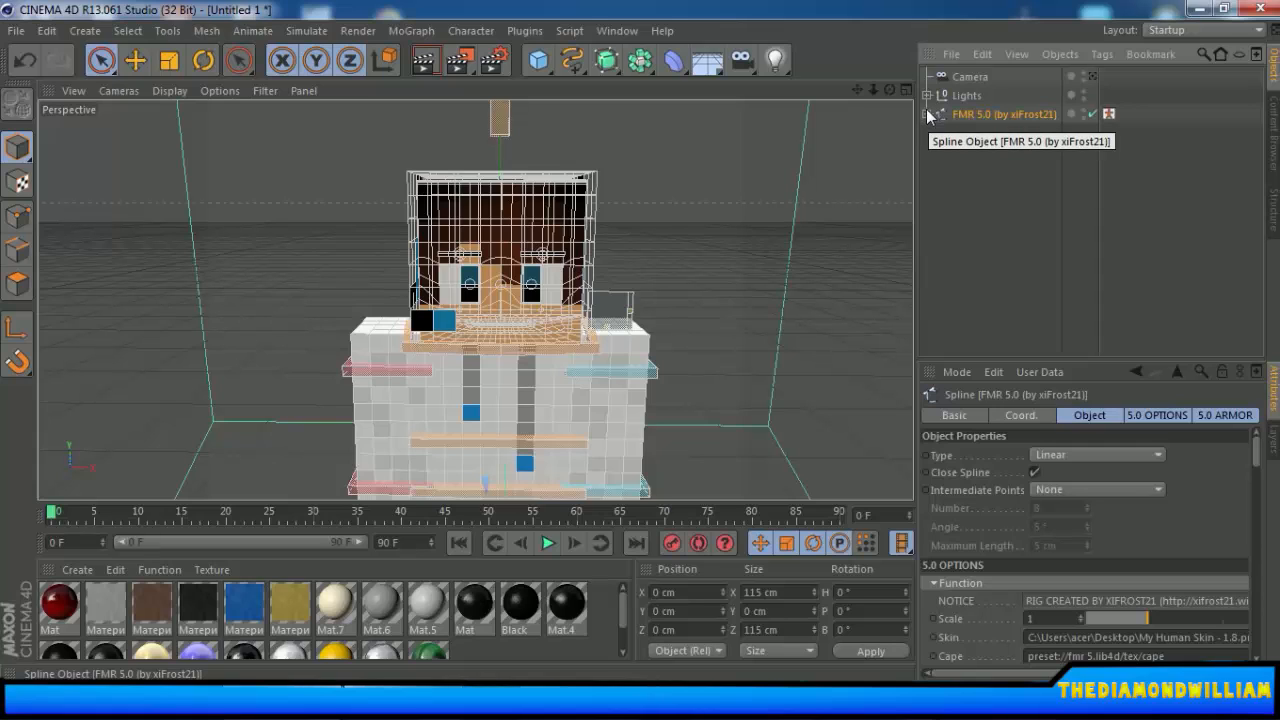
Expand the FMR 5.0 rig's Head group and set EXTRUDE_meshHead's visibility to Default in editor and renderer.
click(927, 114)
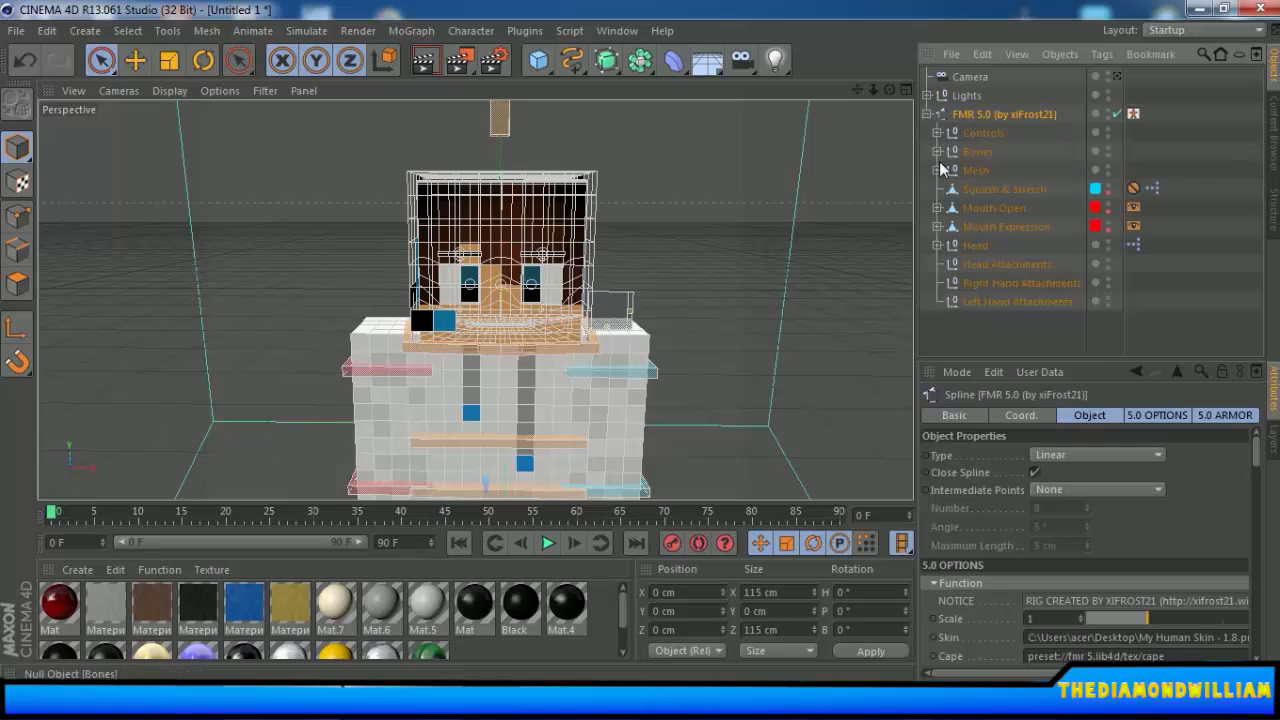
click(937, 245)
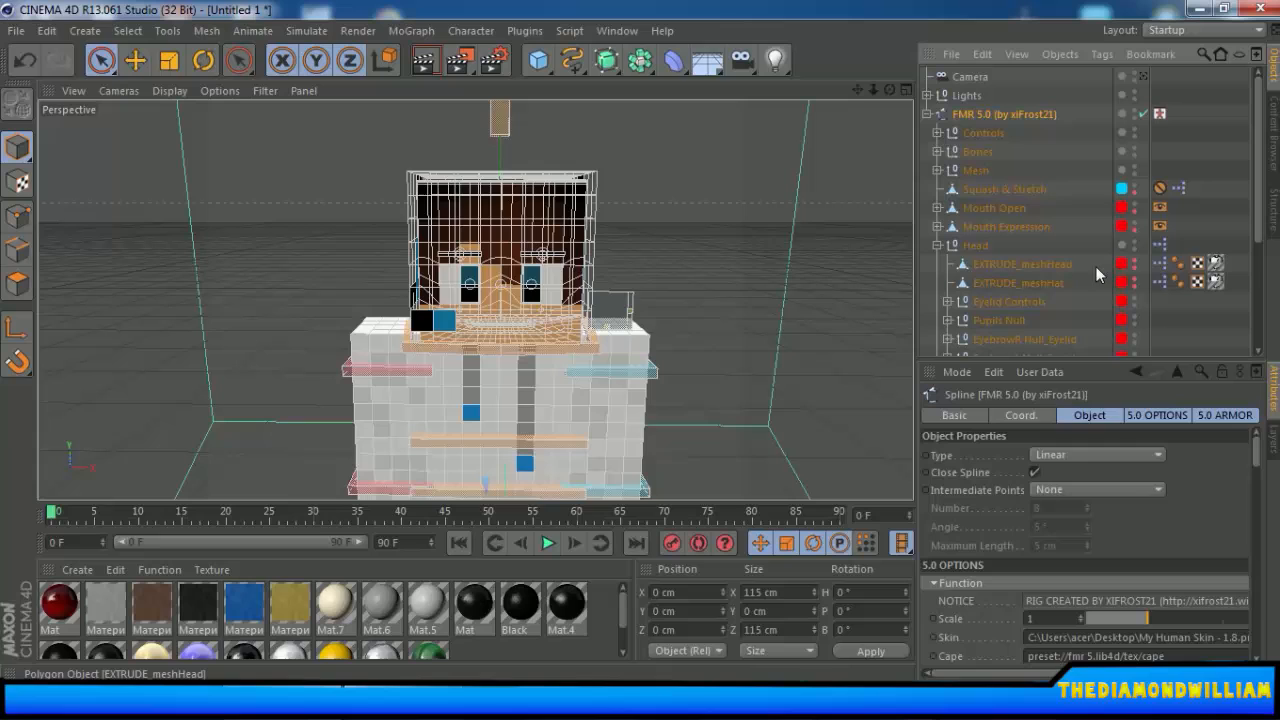
click(1042, 266)
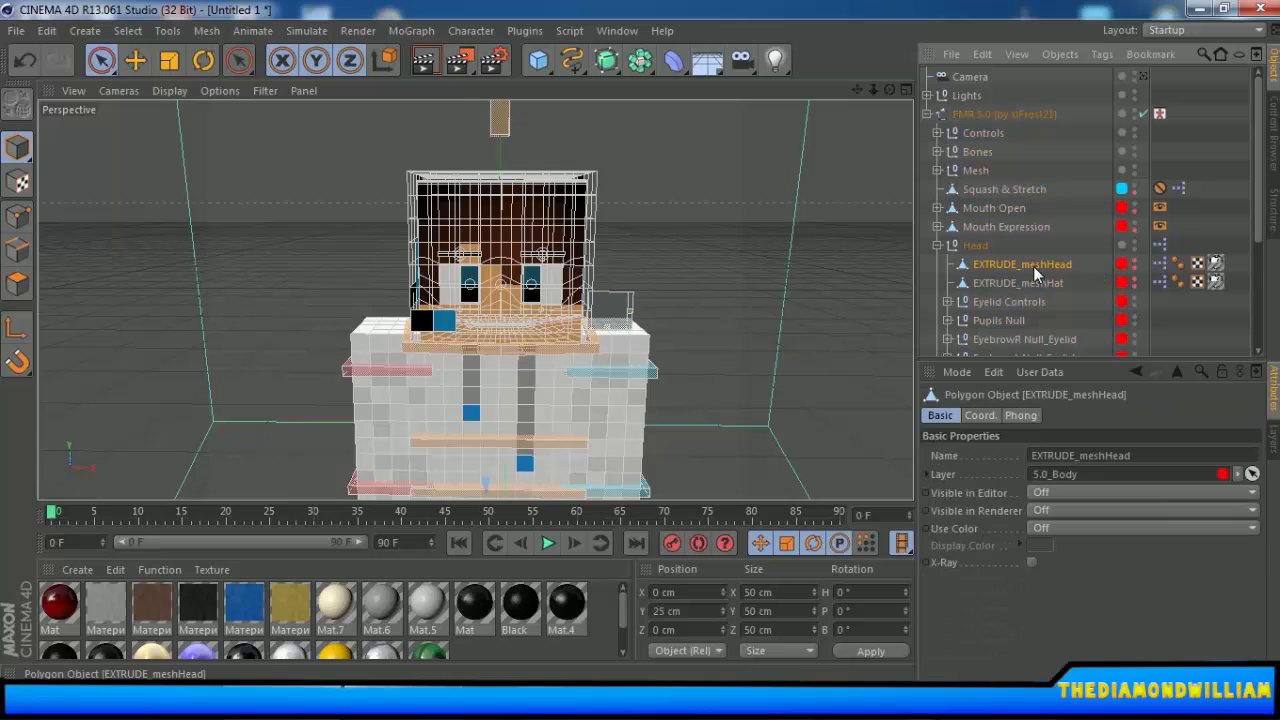
click(1135, 264)
Set the EXTRUDE_meshHat object's editor visibility to Default and clear the selection.
click(1033, 281)
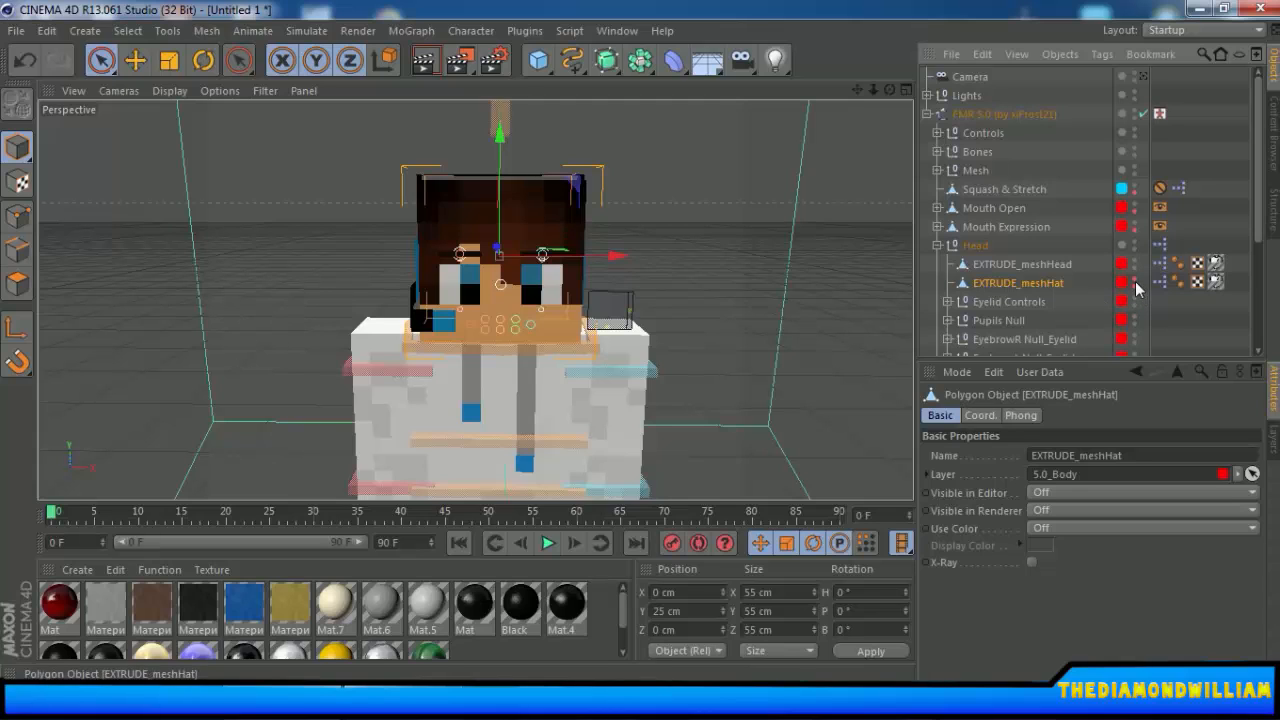
click(1135, 280)
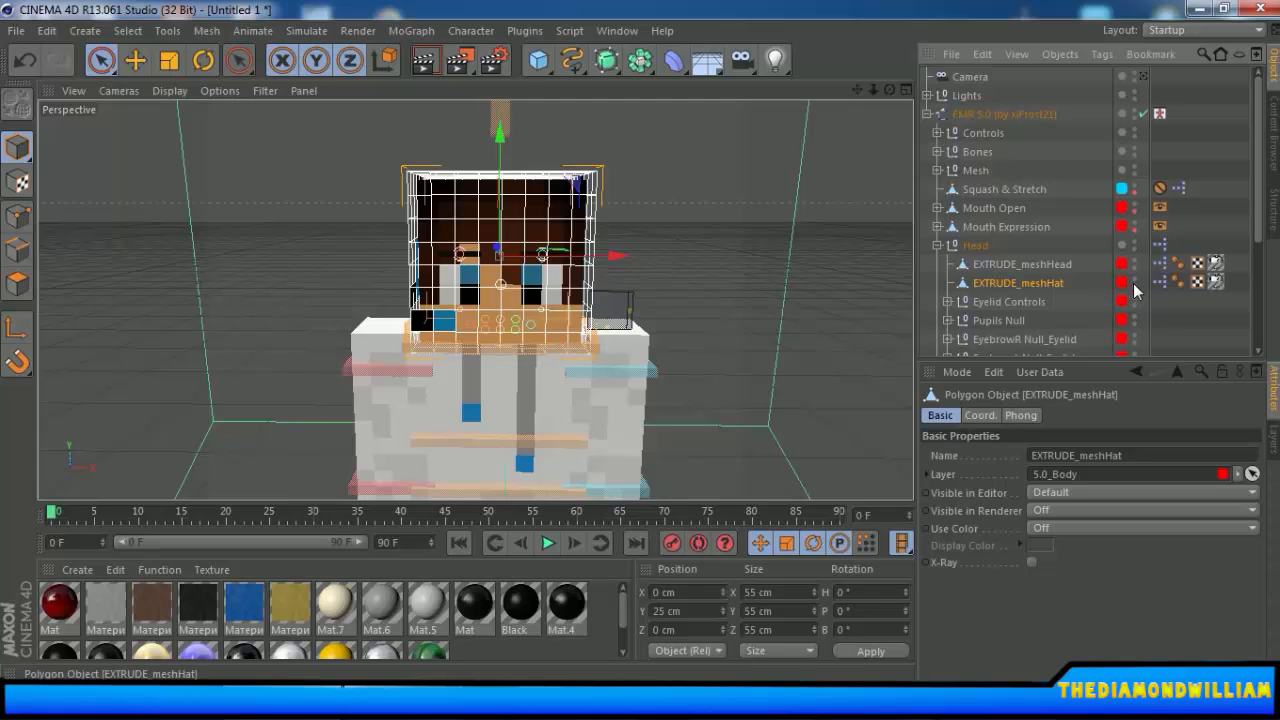
click(1016, 266)
click(845, 277)
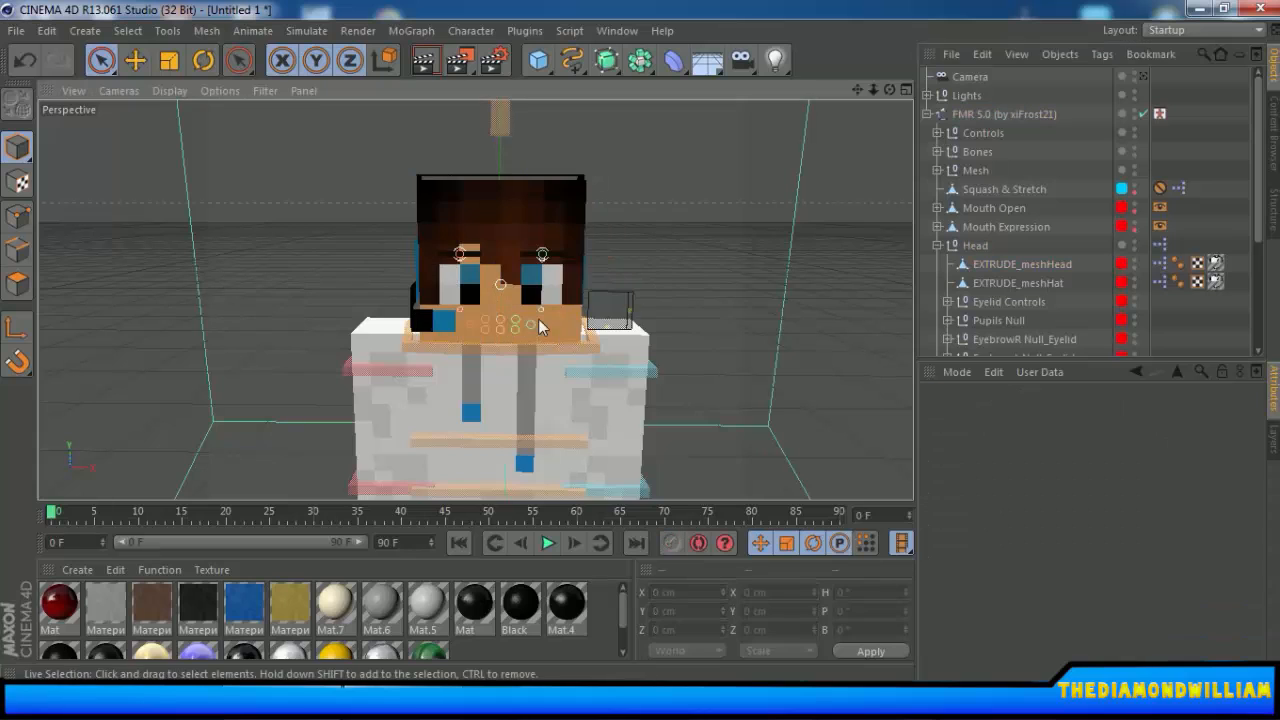
Select the EXTRUDE_meshHead object and switch to polygon mode to edit its faces.
alt+drag(540, 320, 740, 316)
click(1032, 264)
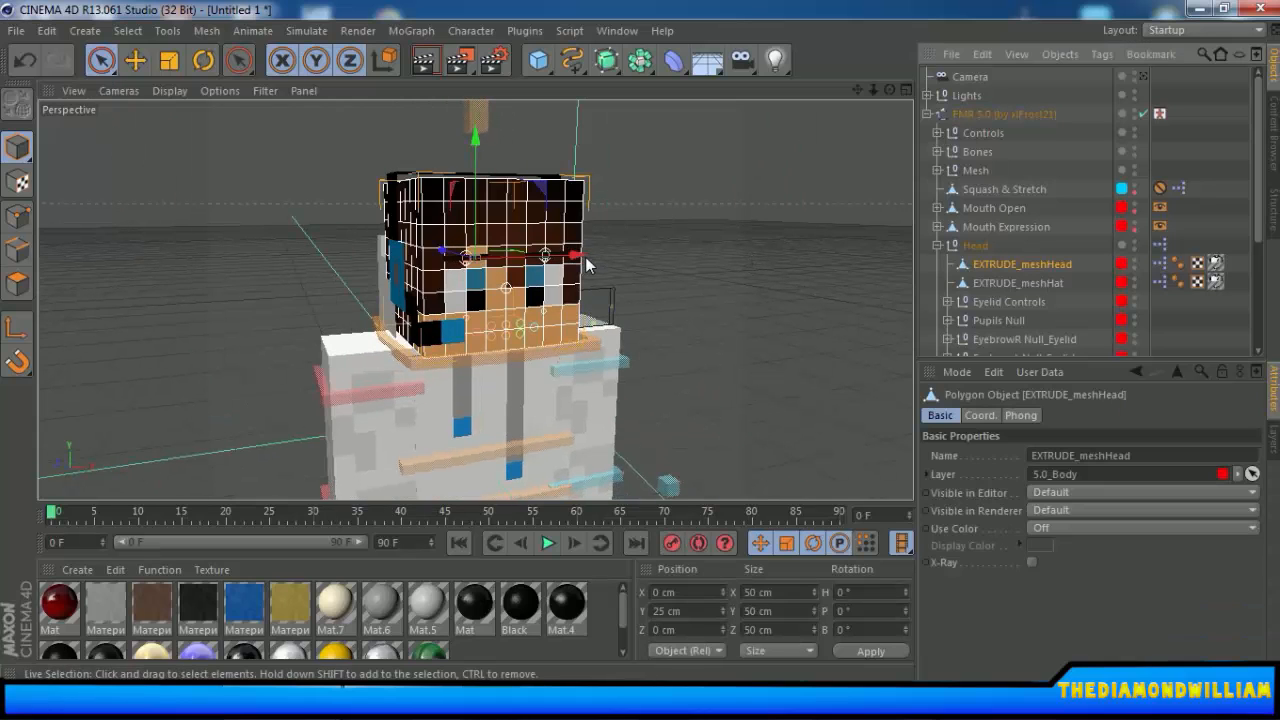
scroll(585, 257, up, 2)
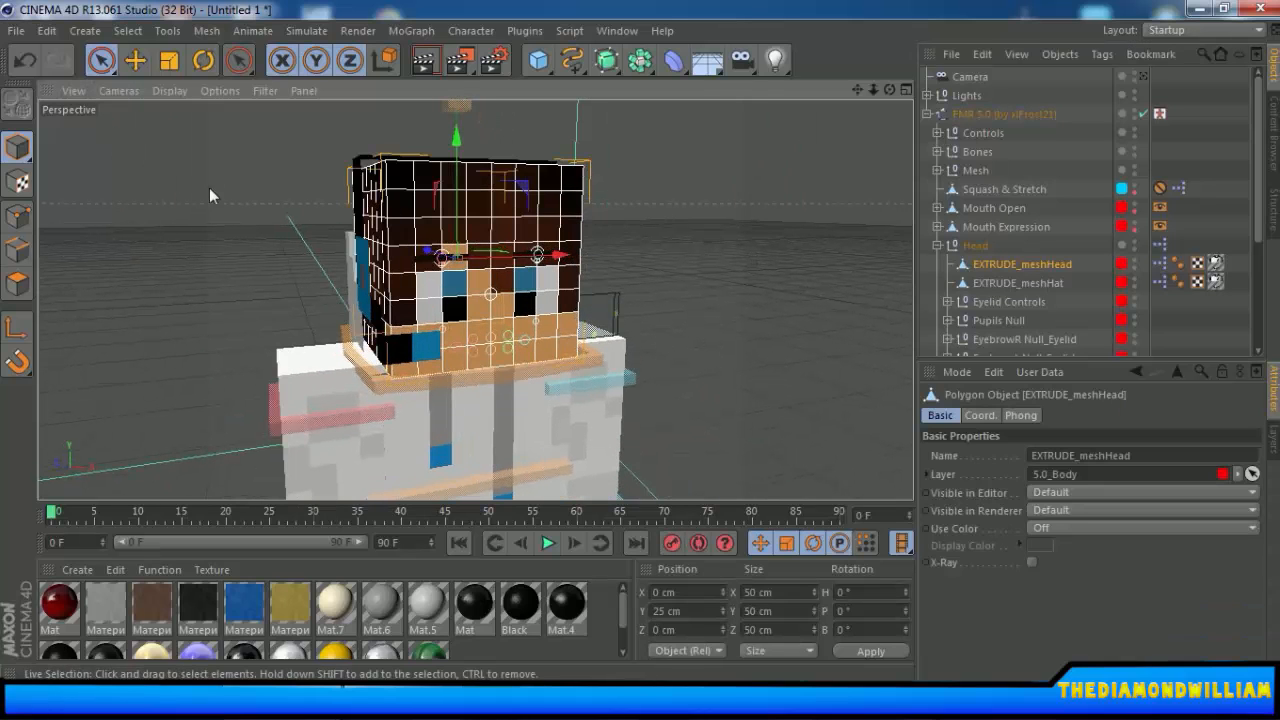
click(16, 286)
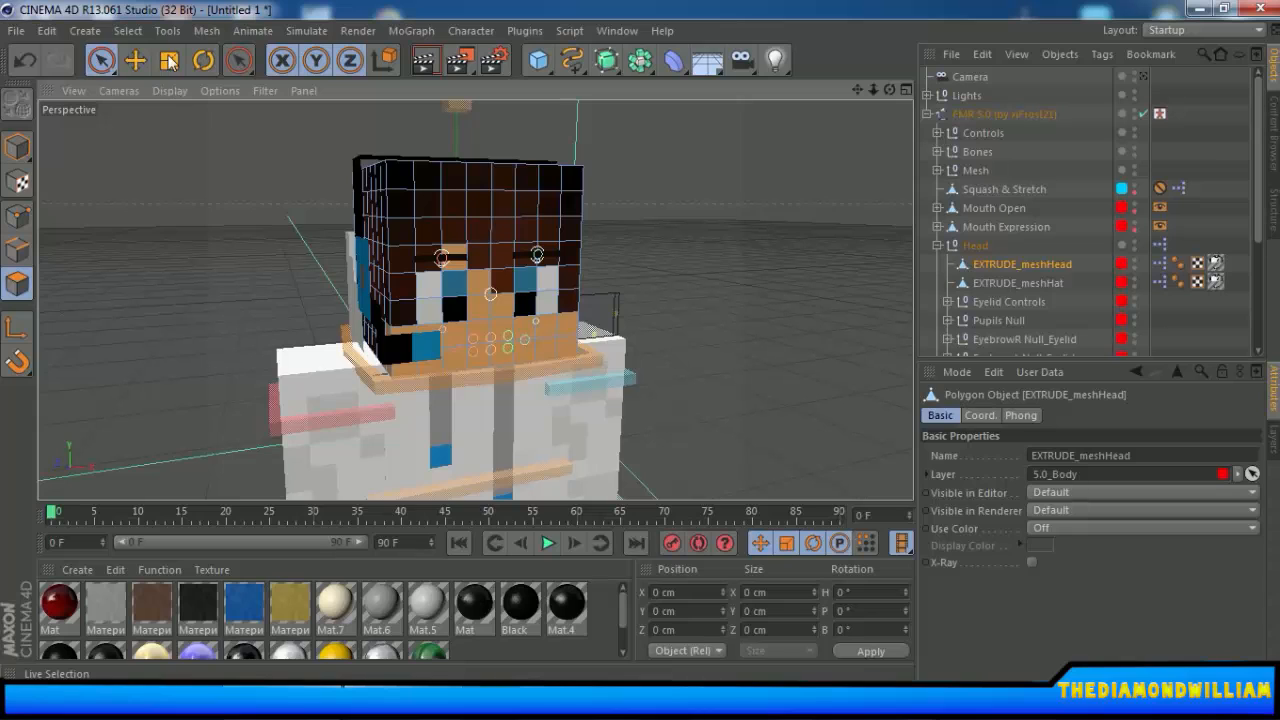
click(236, 61)
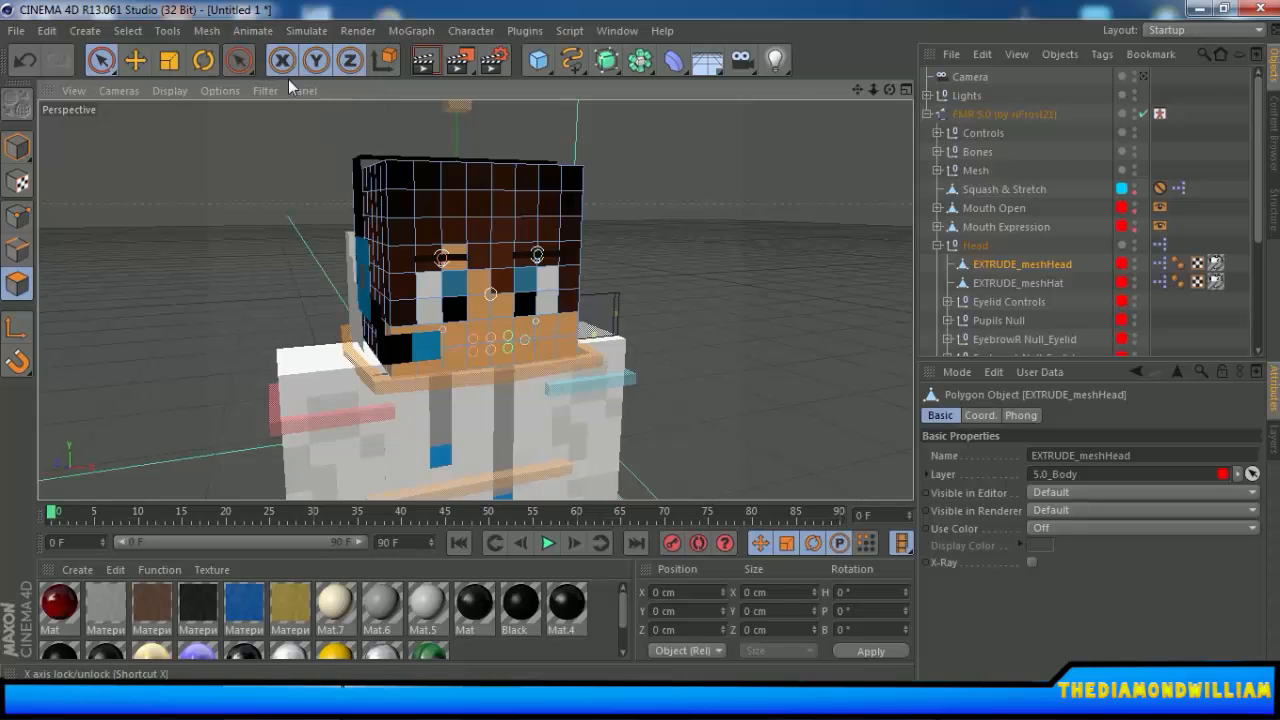
click(238, 61)
click(300, 87)
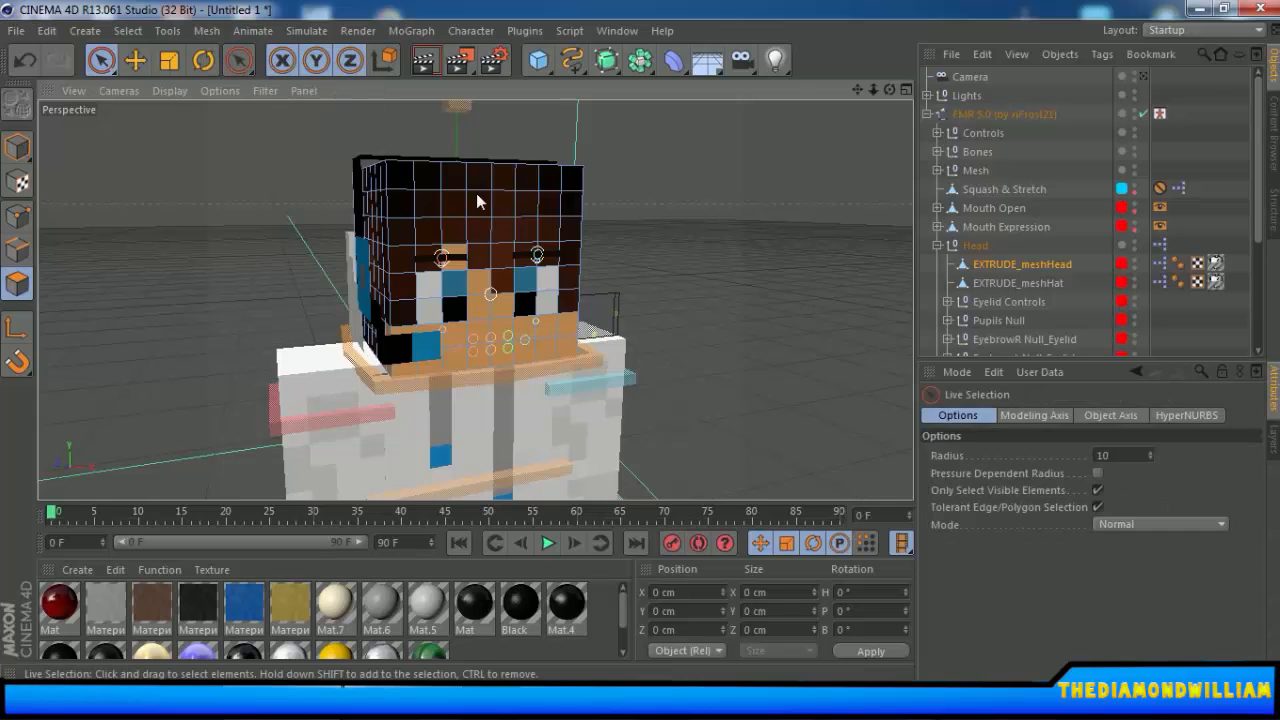
scroll(625, 250, up, 3)
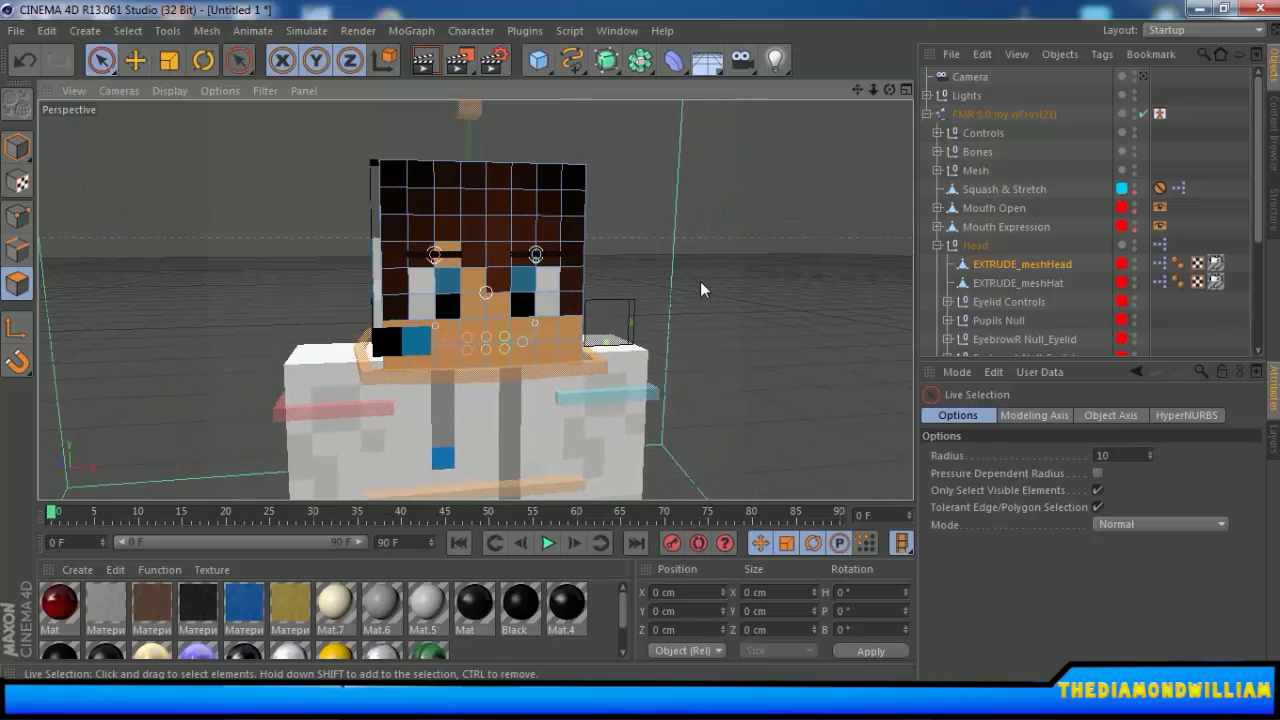
scroll(386, 275, up, 5)
mouse_move(386, 266)
mouse_down()
mouse_move(322, 255)
mouse_move(292, 319)
mouse_move(343, 308)
mouse_move(382, 340)
mouse_move(473, 318)
mouse_move(500, 380)
mouse_move(271, 392)
mouse_move(237, 378)
mouse_move(303, 392)
mouse_move(510, 364)
mouse_move(273, 396)
mouse_up()
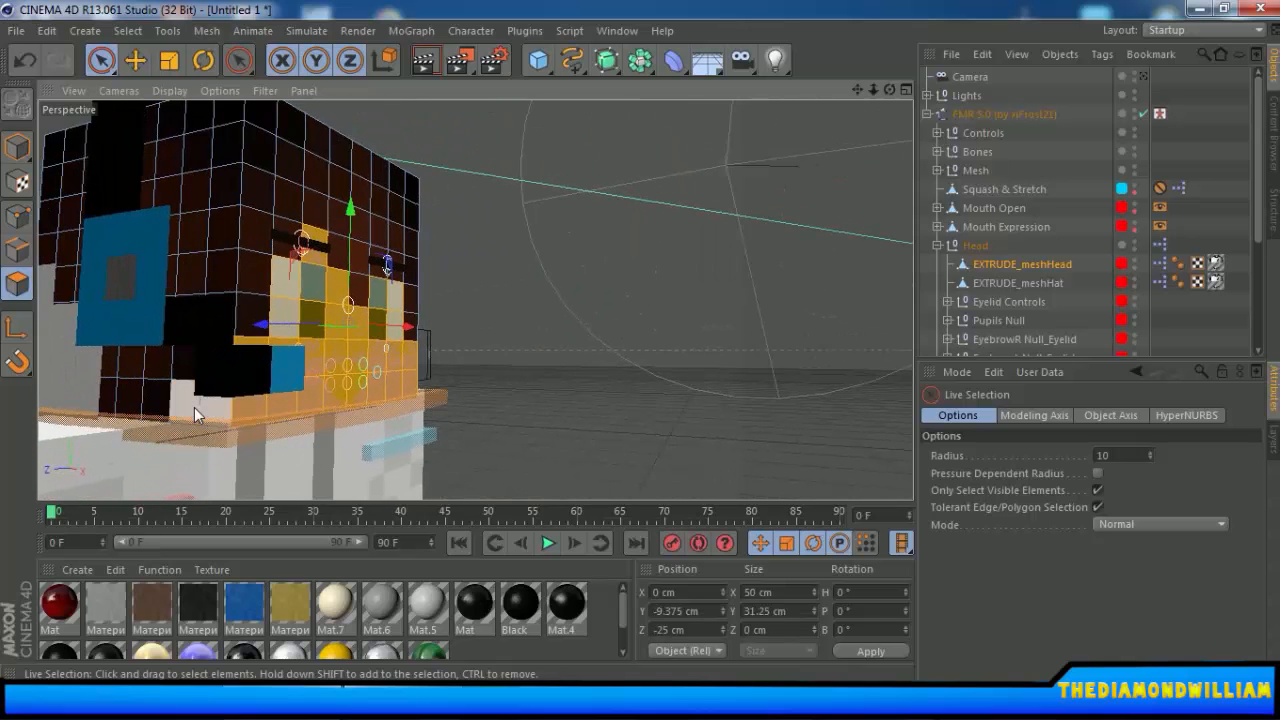
alt+drag(194, 407, 700, 345)
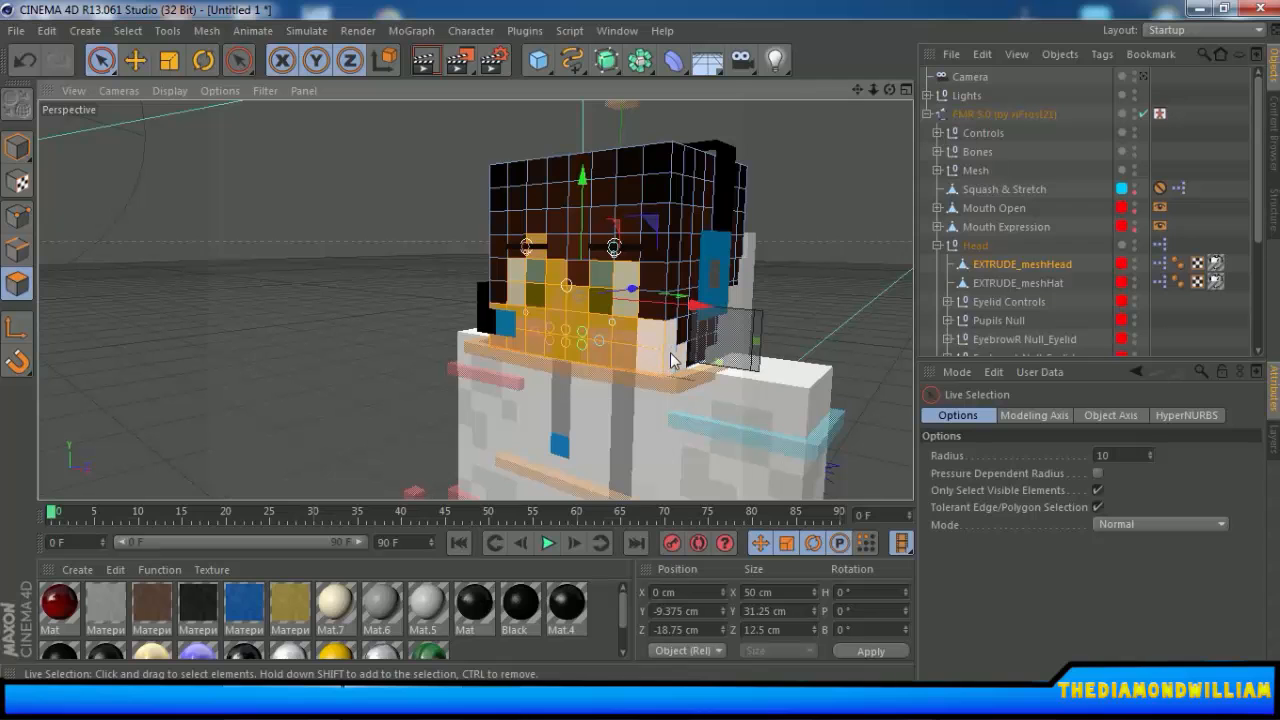
alt+drag(620, 357, 646, 450)
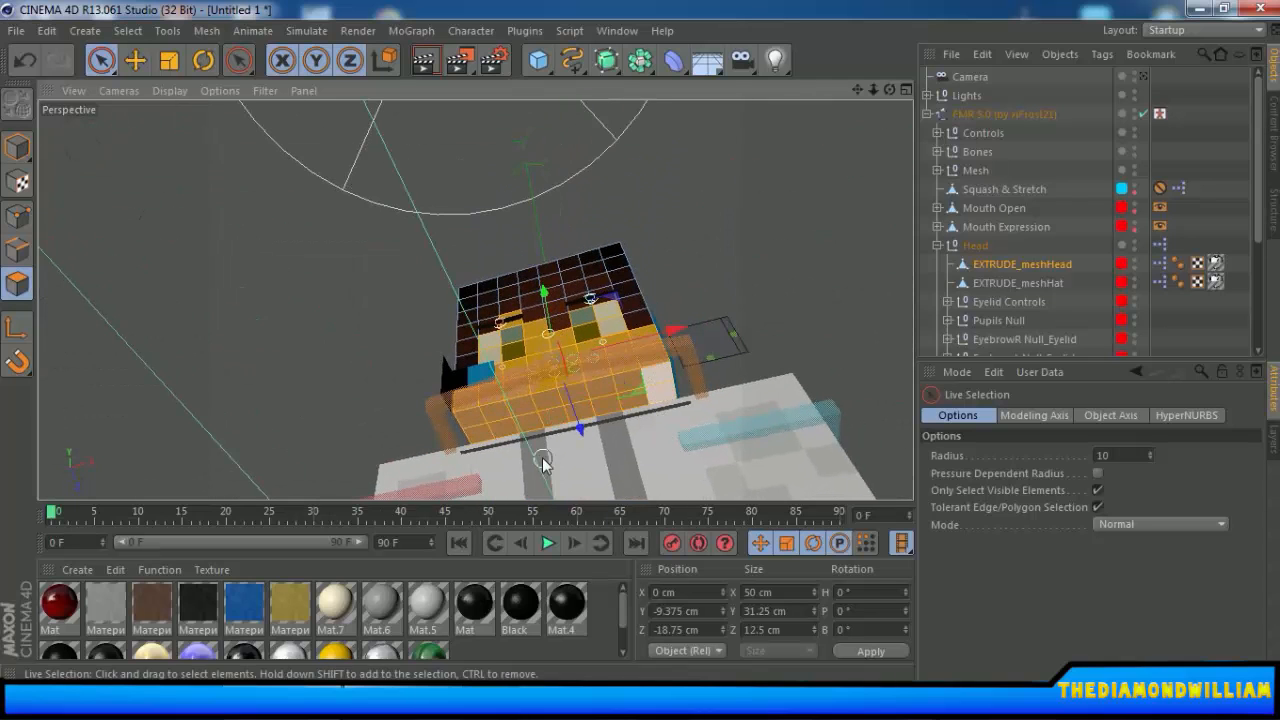
alt+drag(734, 240, 792, 380)
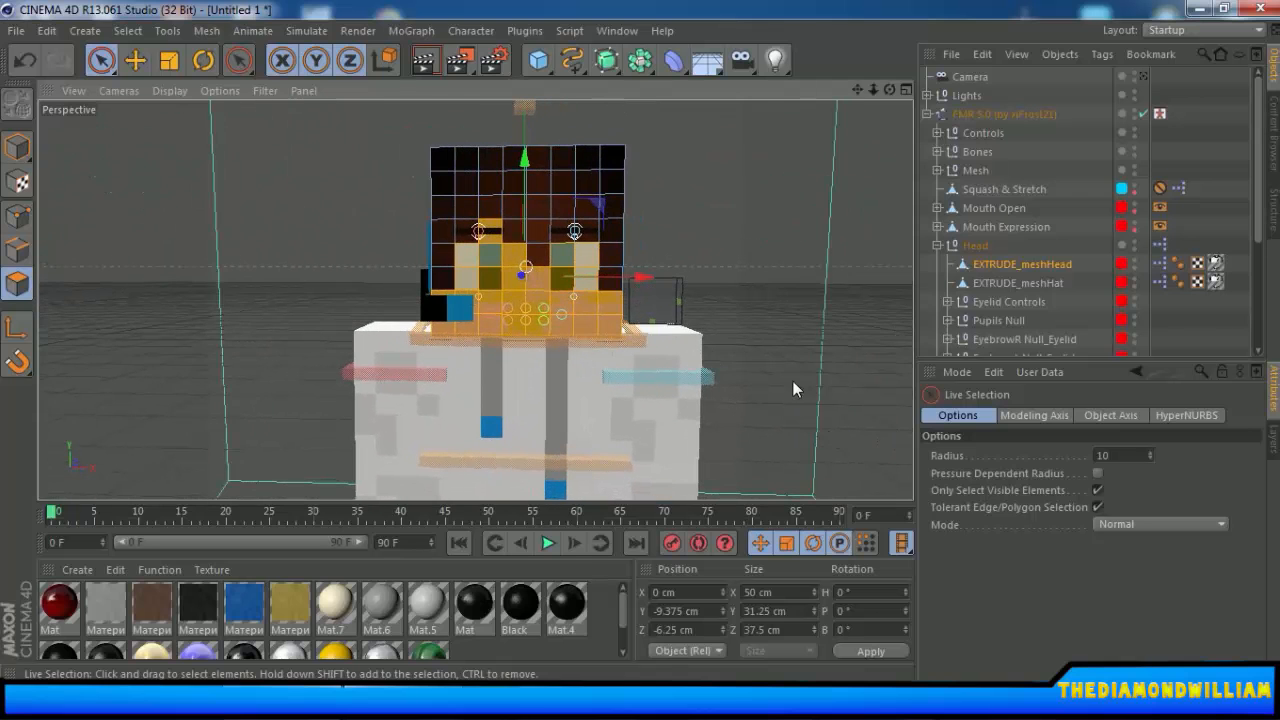
click(792, 358)
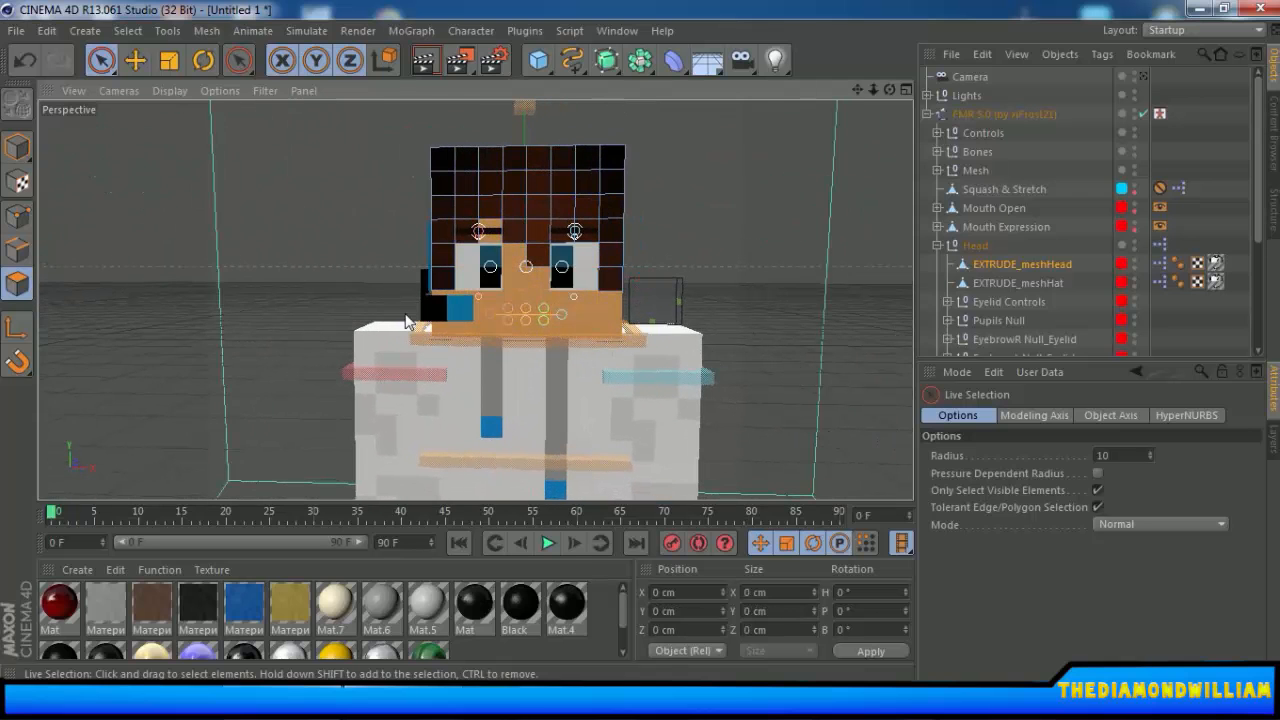
Select the dark hair polygons on the front and first side of the EXTRUDE_meshHead with Live Selection.
alt+drag(407, 320, 745, 333)
alt+drag(523, 320, 568, 268)
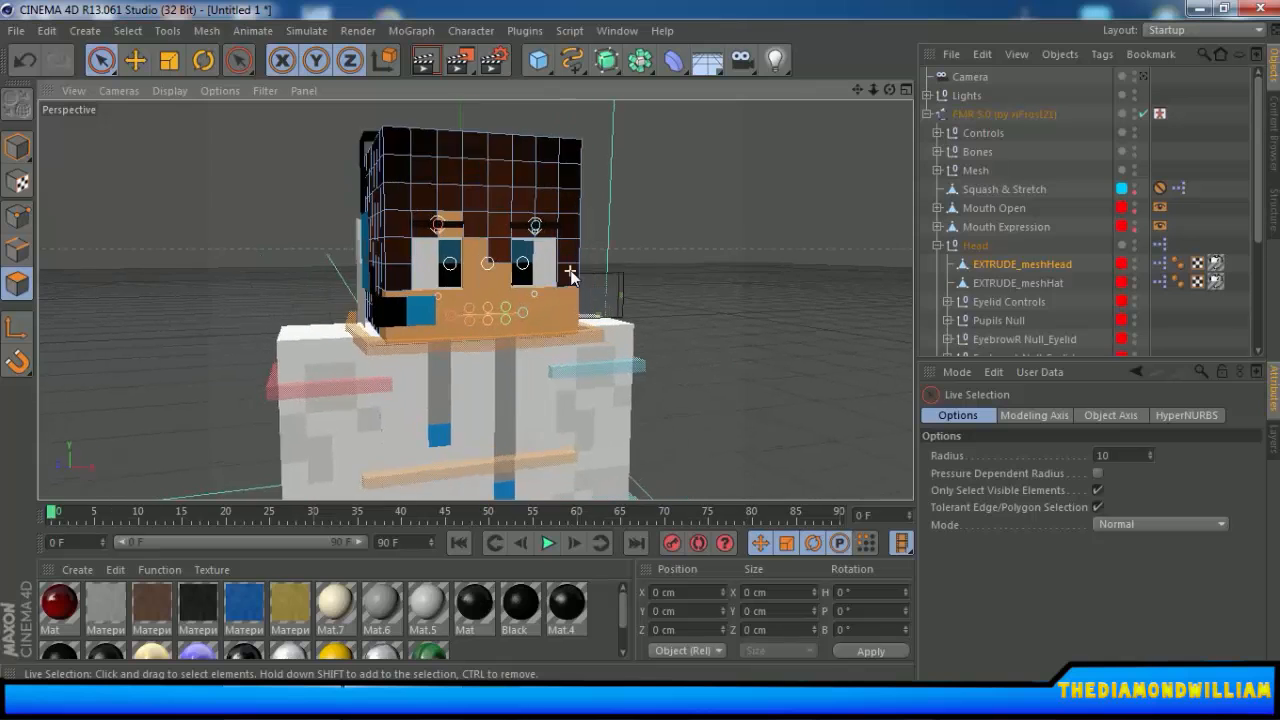
scroll(578, 266, up, 7)
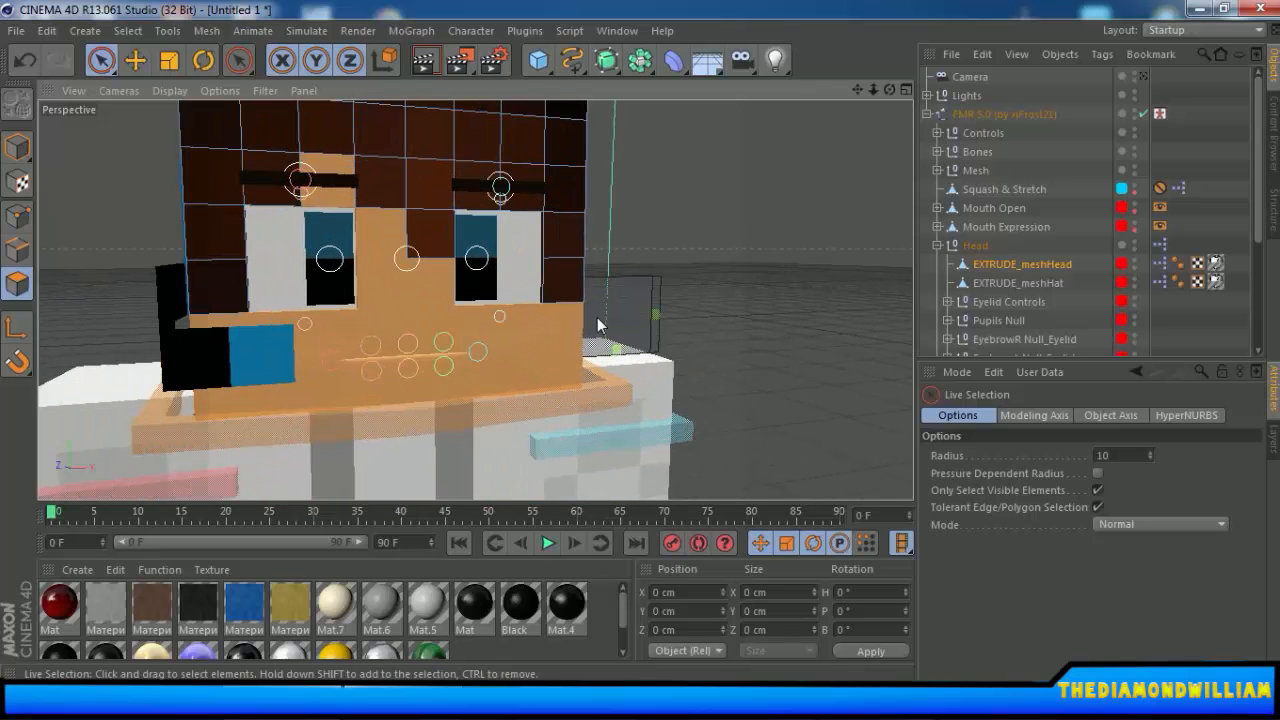
alt+drag(597, 317, 736, 284)
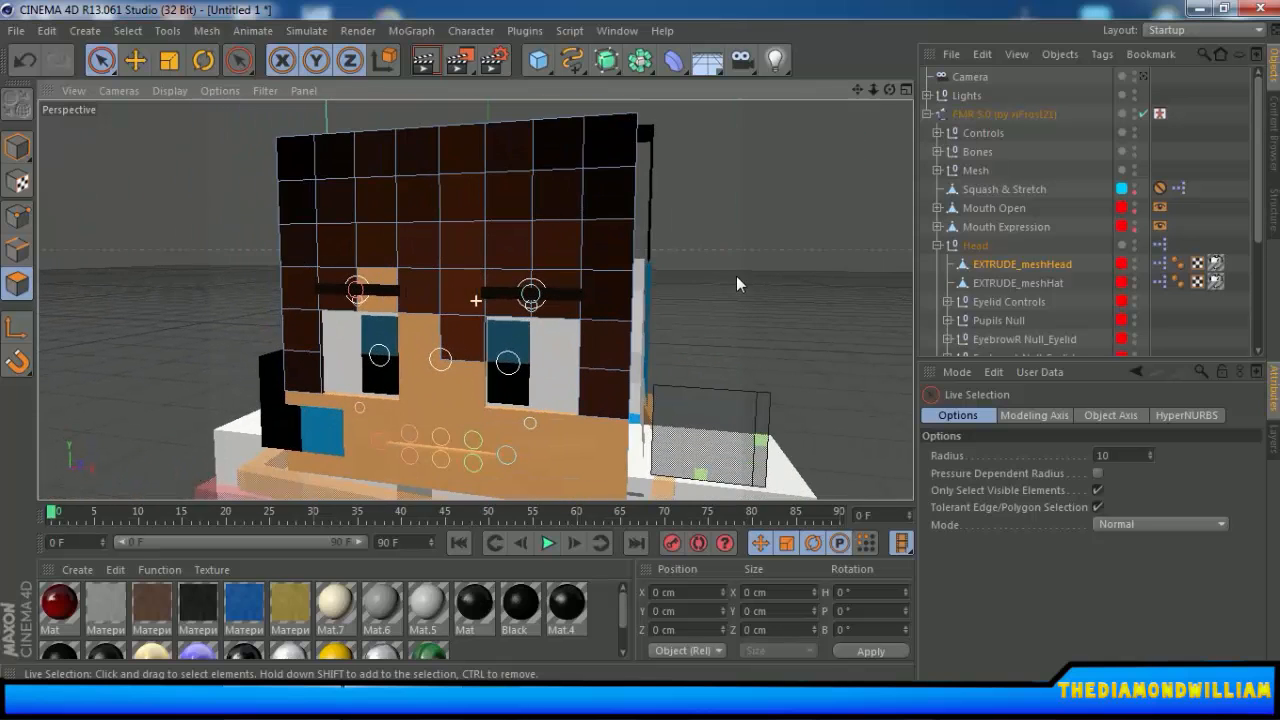
mouse_move(616, 375)
mouse_down()
mouse_move(409, 163)
mouse_move(325, 165)
mouse_move(331, 330)
mouse_move(560, 300)
mouse_move(520, 340)
mouse_move(430, 320)
mouse_move(706, 208)
mouse_move(390, 358)
mouse_up()
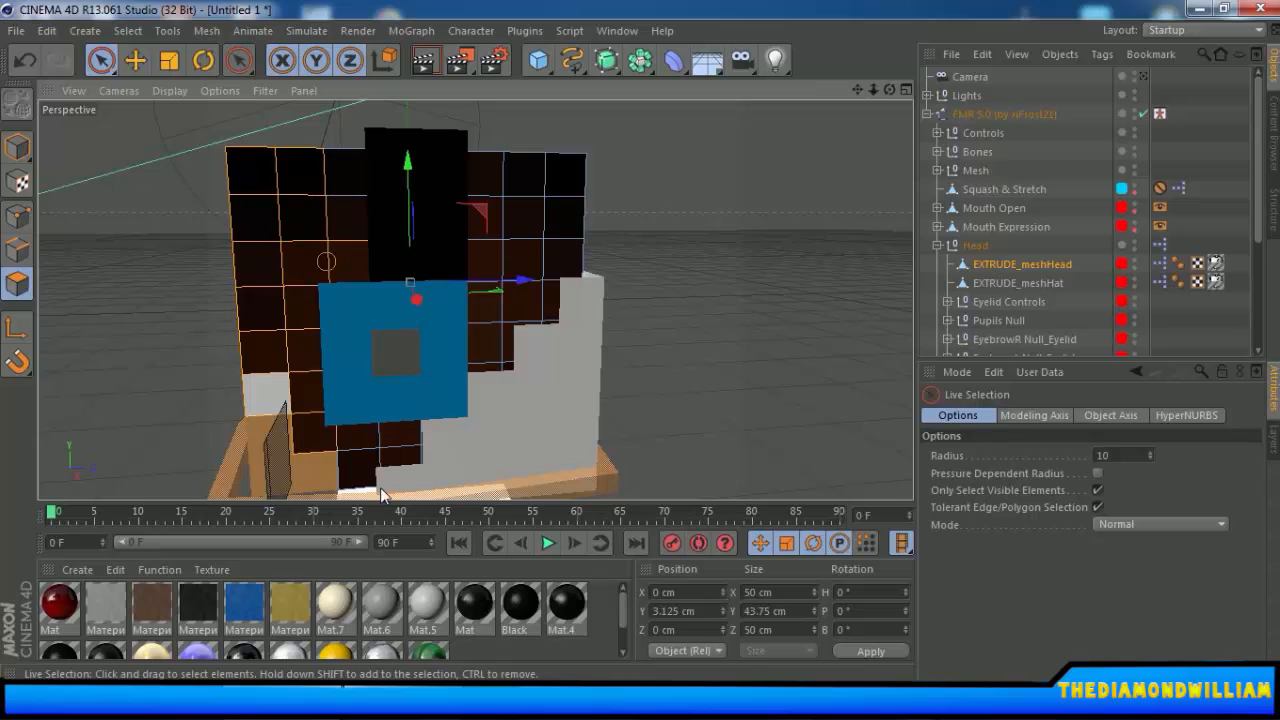
mouse_move(440, 230)
mouse_down()
mouse_move(510, 170)
mouse_move(557, 177)
mouse_move(514, 401)
mouse_up()
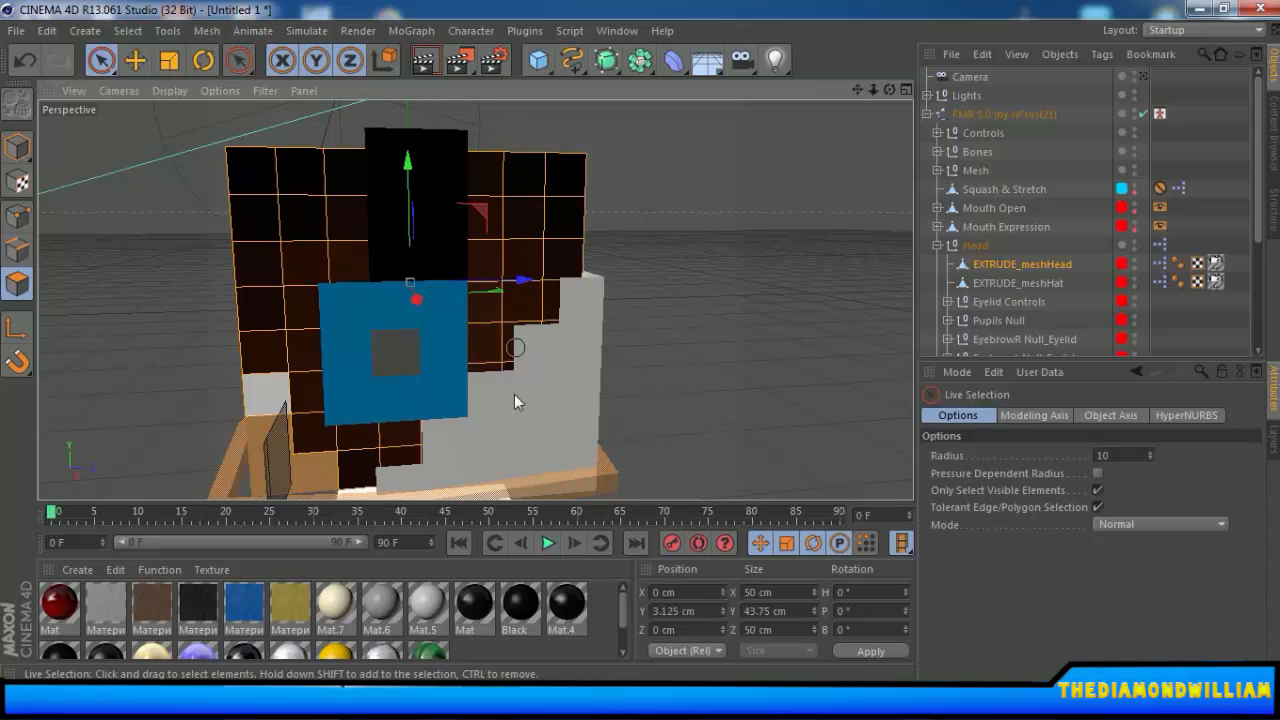
Add the hair polygons on the back, the other side and the top of the head to the selection.
alt+drag(523, 323, 331, 435)
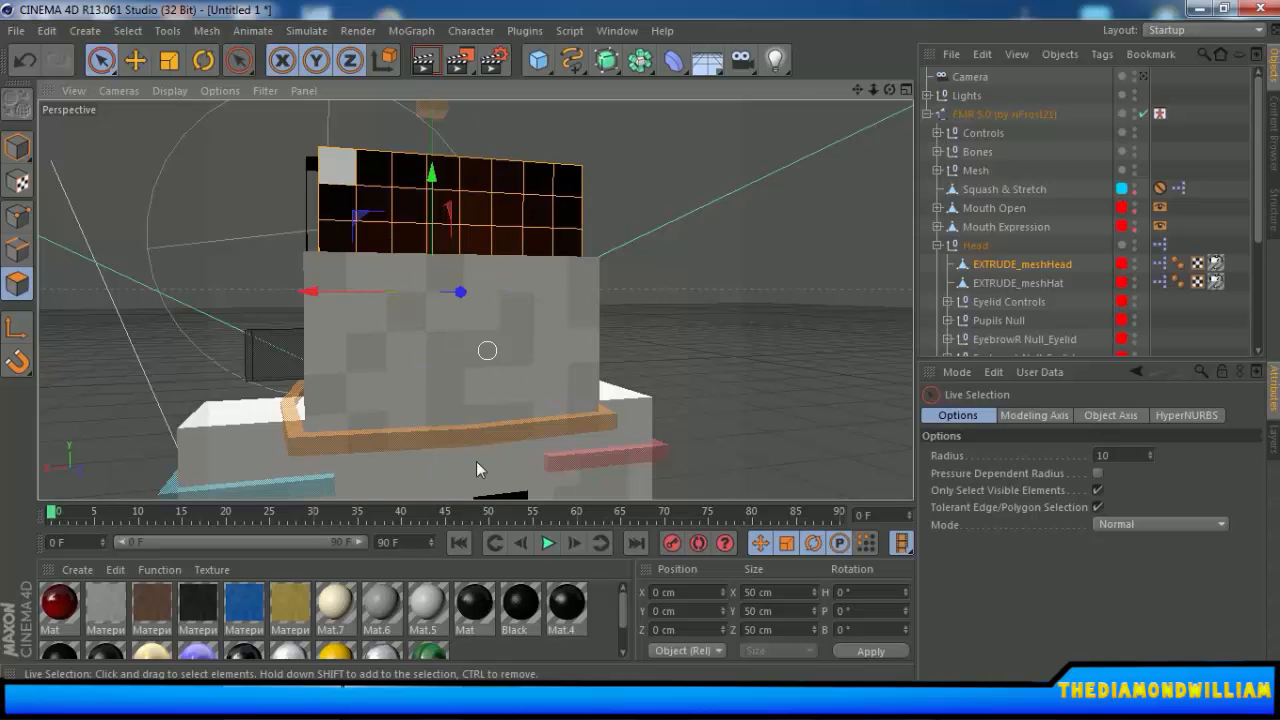
alt+drag(727, 315, 343, 247)
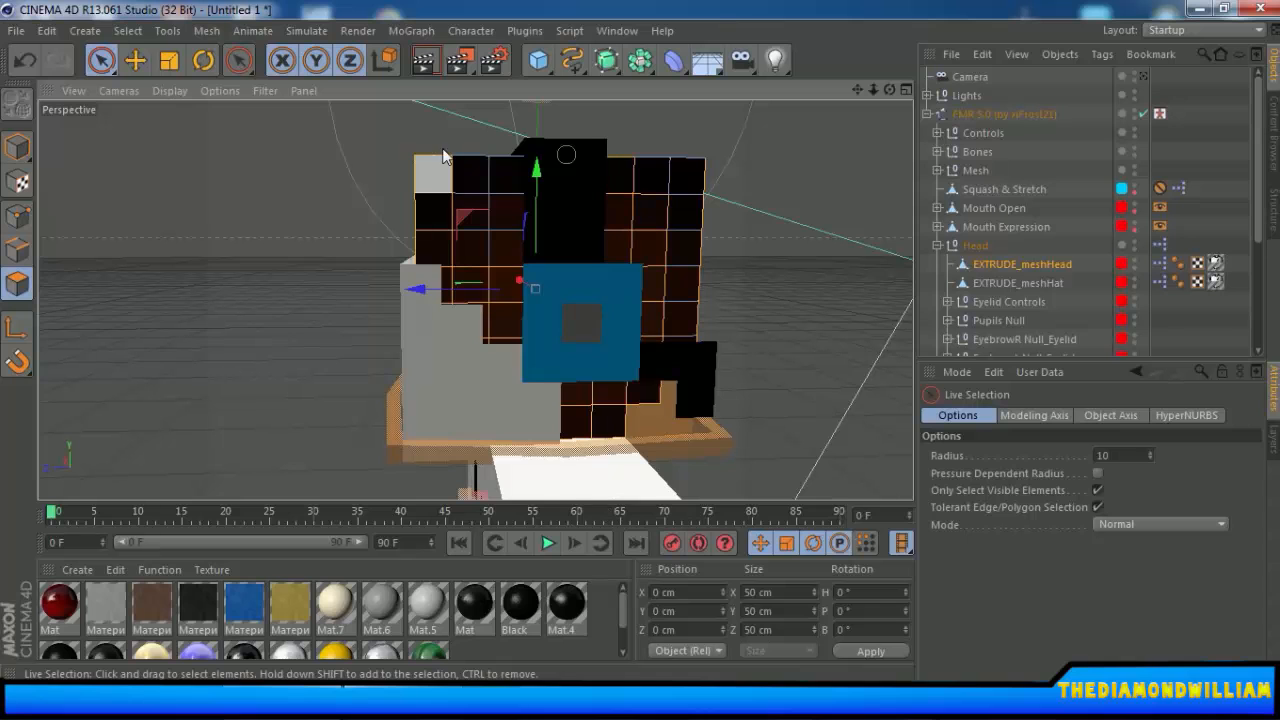
alt+drag(768, 118, 766, 459)
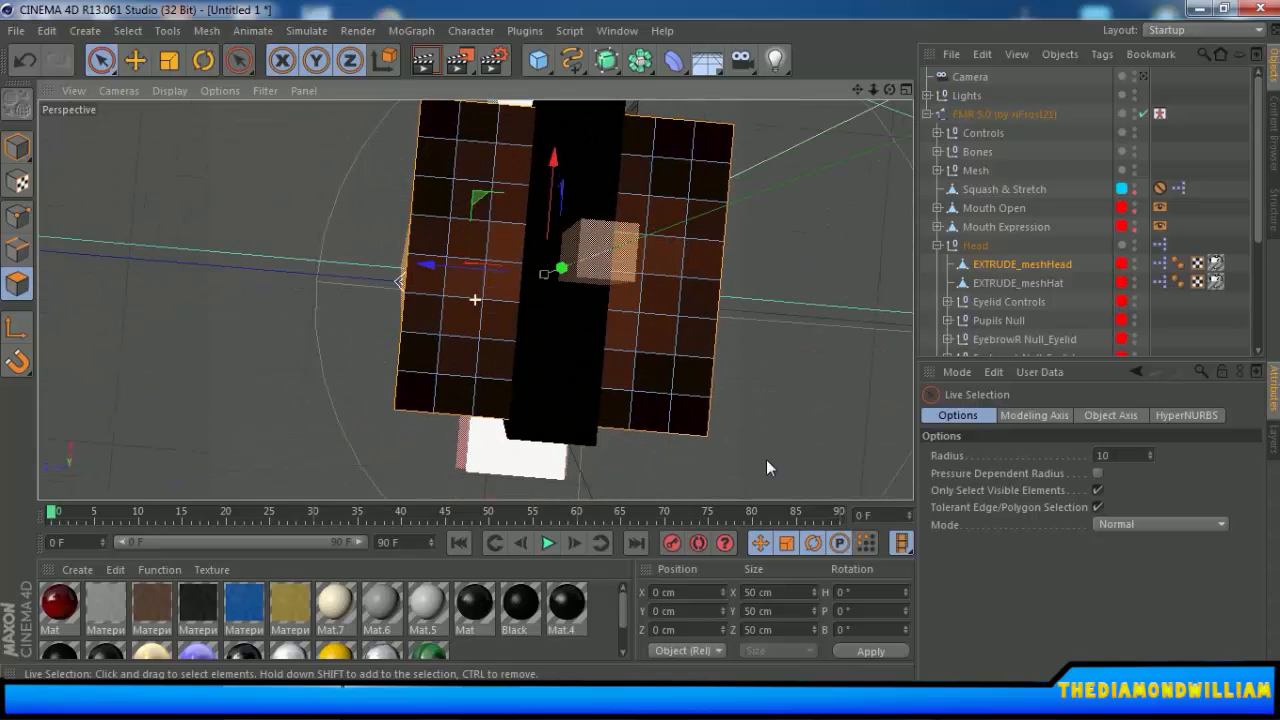
mouse_move(440, 118)
mouse_down()
mouse_move(484, 235)
mouse_move(508, 129)
mouse_move(627, 99)
mouse_move(751, 200)
mouse_move(686, 343)
mouse_move(491, 137)
mouse_move(668, 184)
mouse_move(793, 304)
mouse_move(593, 421)
mouse_move(409, 413)
mouse_move(657, 371)
mouse_move(755, 289)
mouse_move(572, 394)
mouse_move(653, 377)
mouse_move(555, 356)
mouse_move(467, 362)
mouse_move(612, 369)
mouse_up()
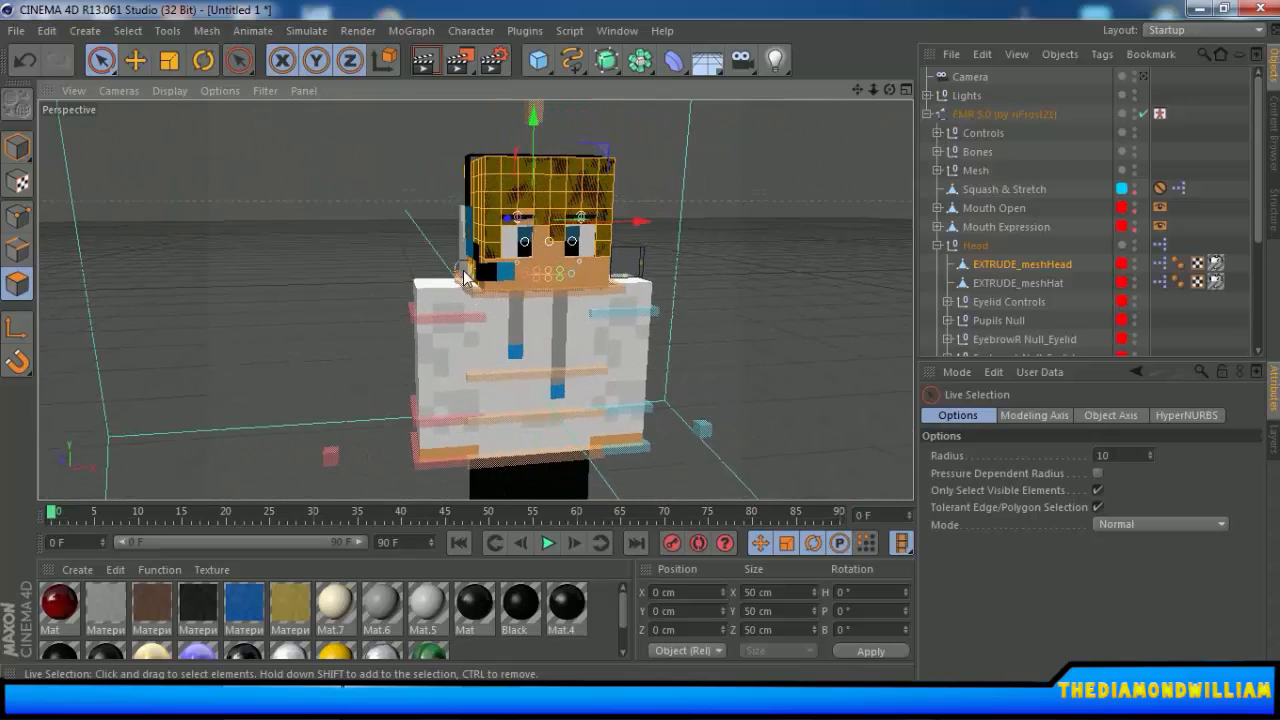
alt+drag(521, 311, 453, 311)
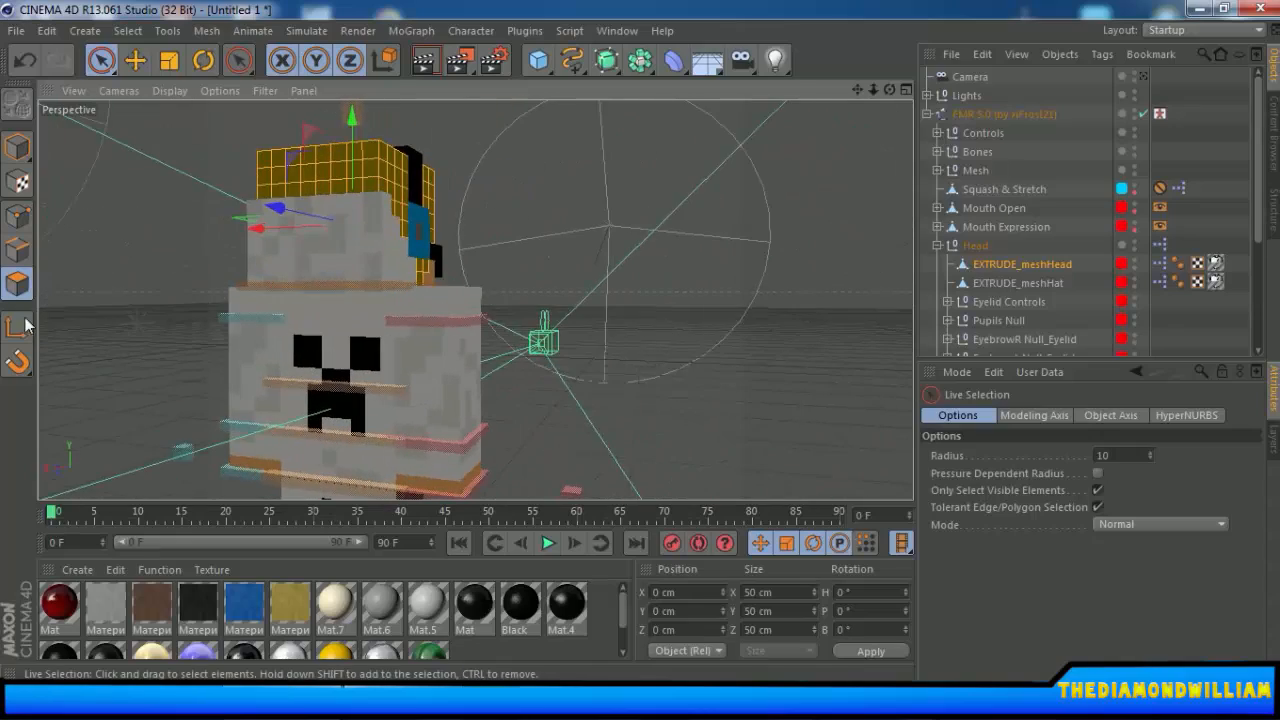
alt+drag(40, 325, 632, 369)
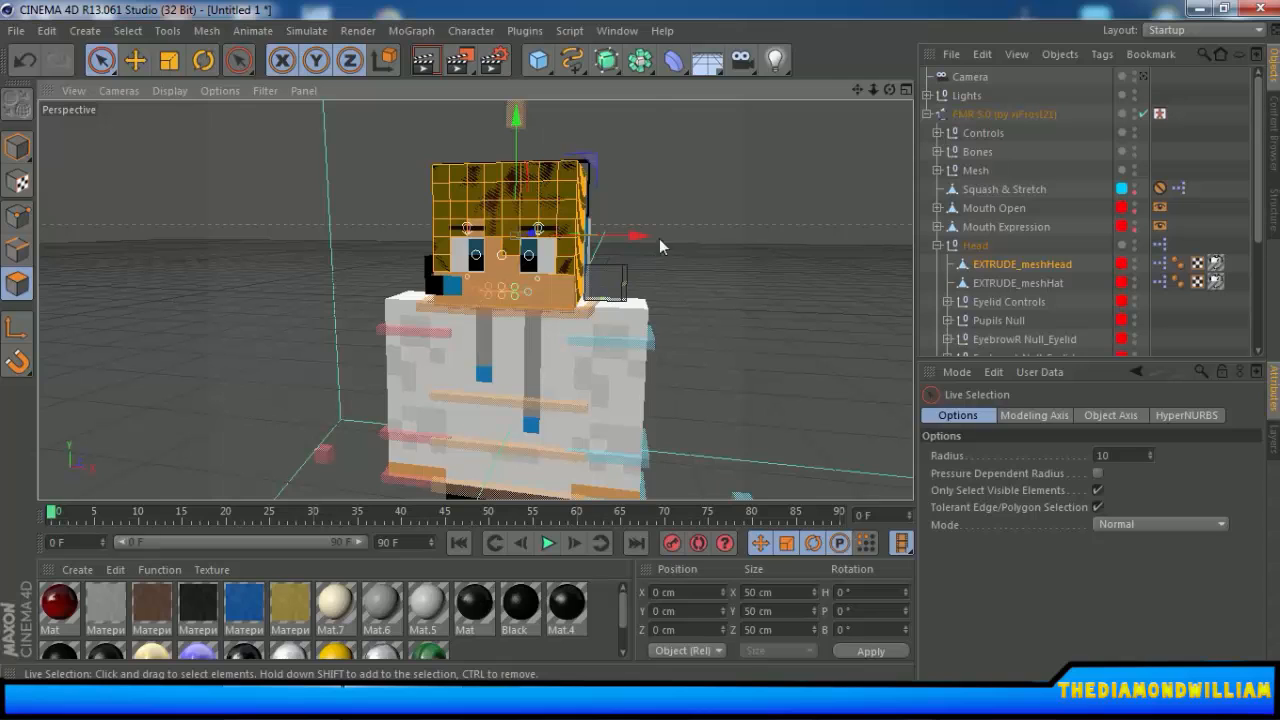
Extrude the selected hair polygons with a maximum angle of 91°, an offset of 3 cm and 100% offset variation.
right_click(651, 187)
click(672, 350)
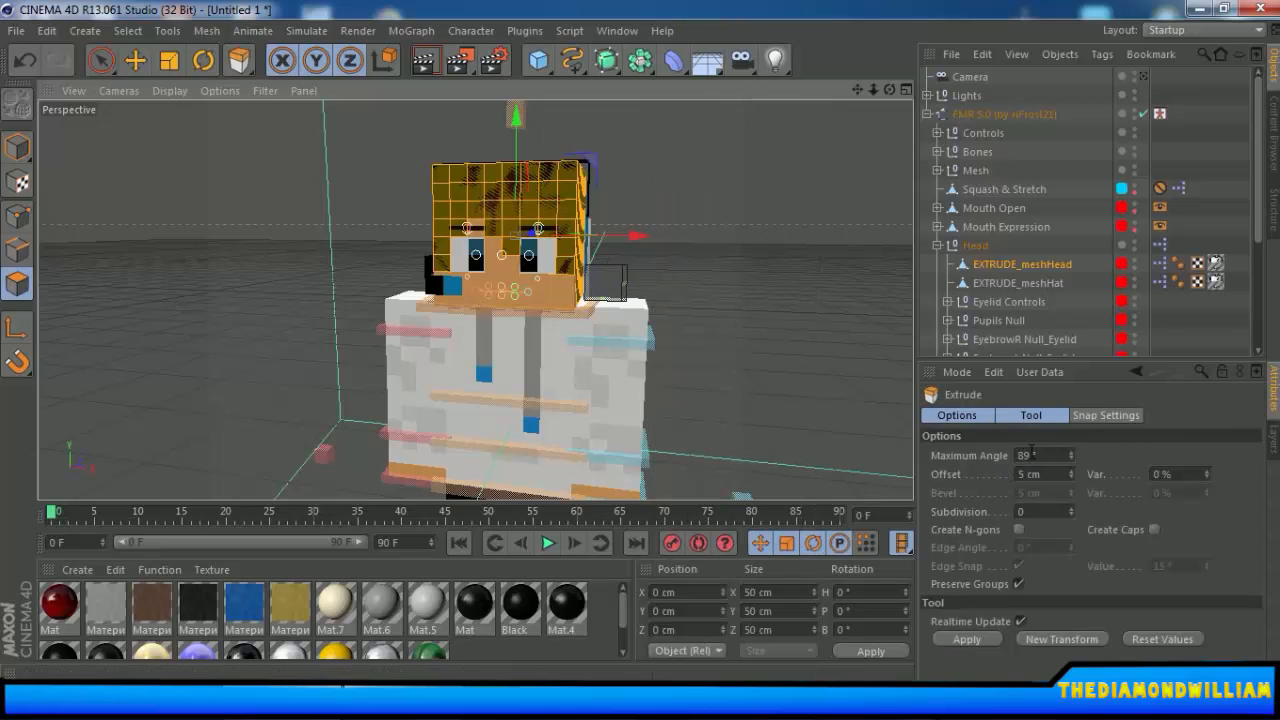
click(1022, 455)
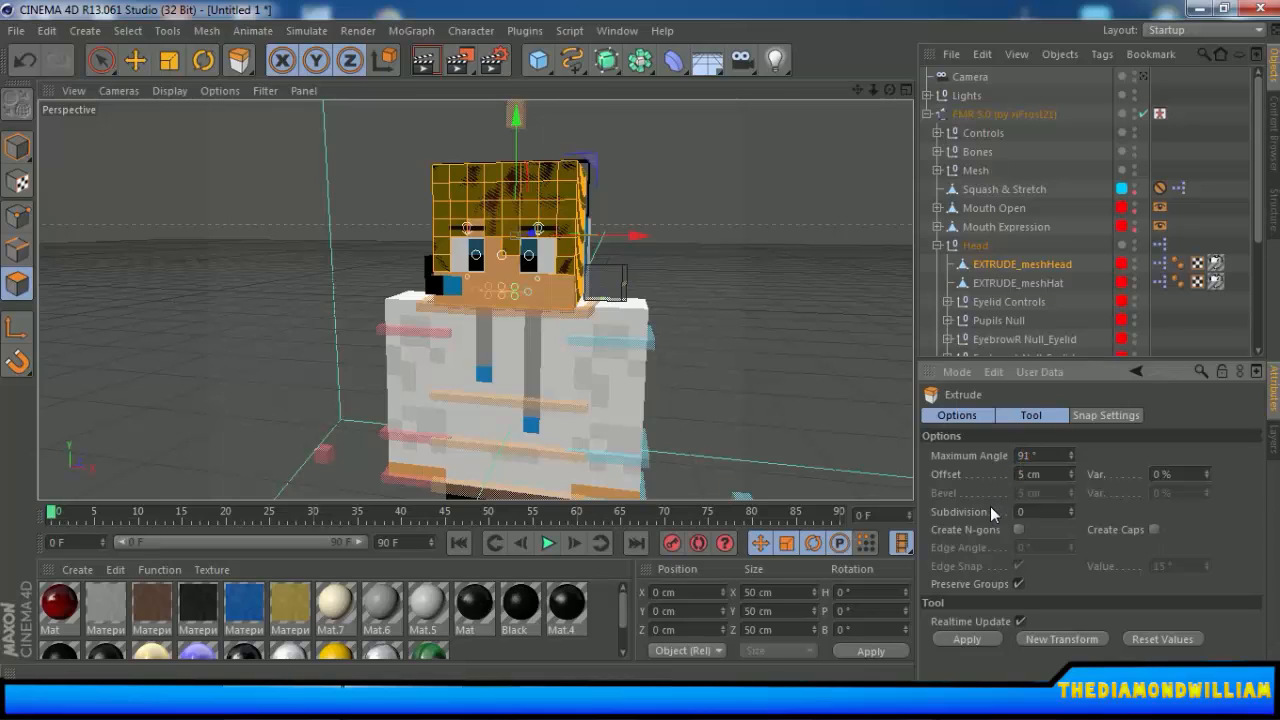
click(1024, 474)
text(0)
key(Return)
click(966, 639)
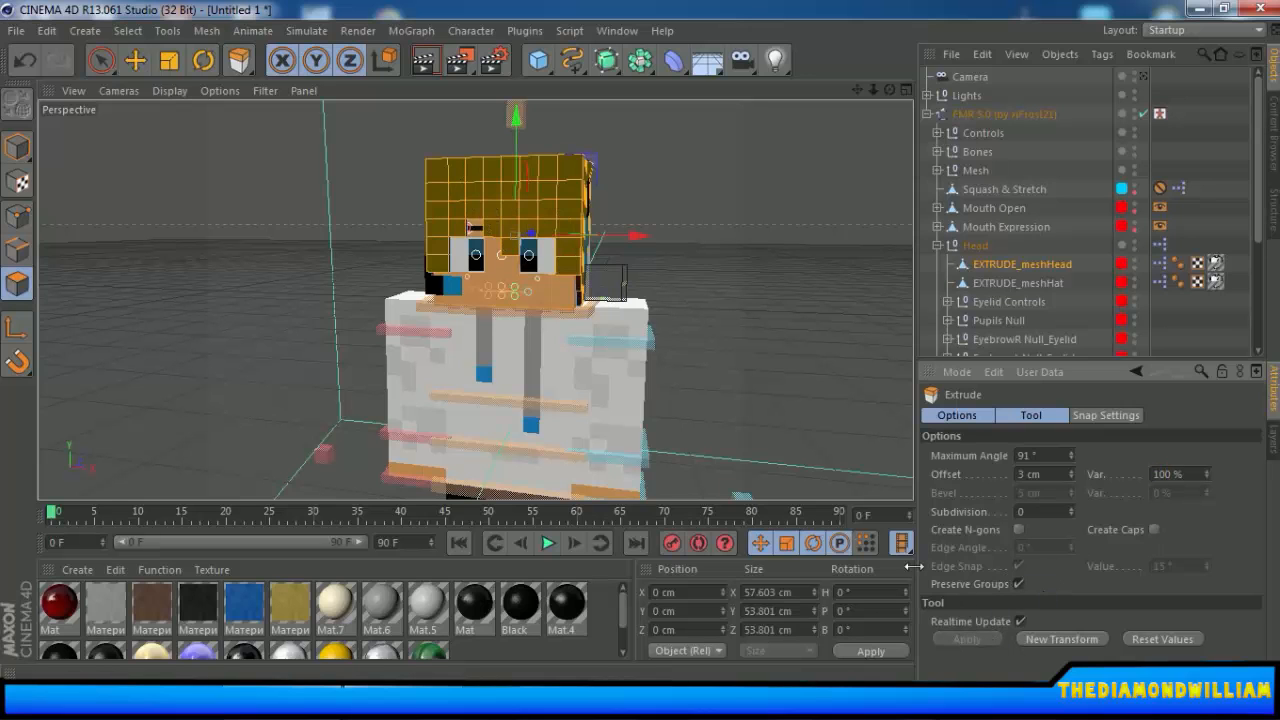
Undo the hair extrusion and return to Live Selection with the hair polygons still selected.
alt+drag(753, 349, 742, 373)
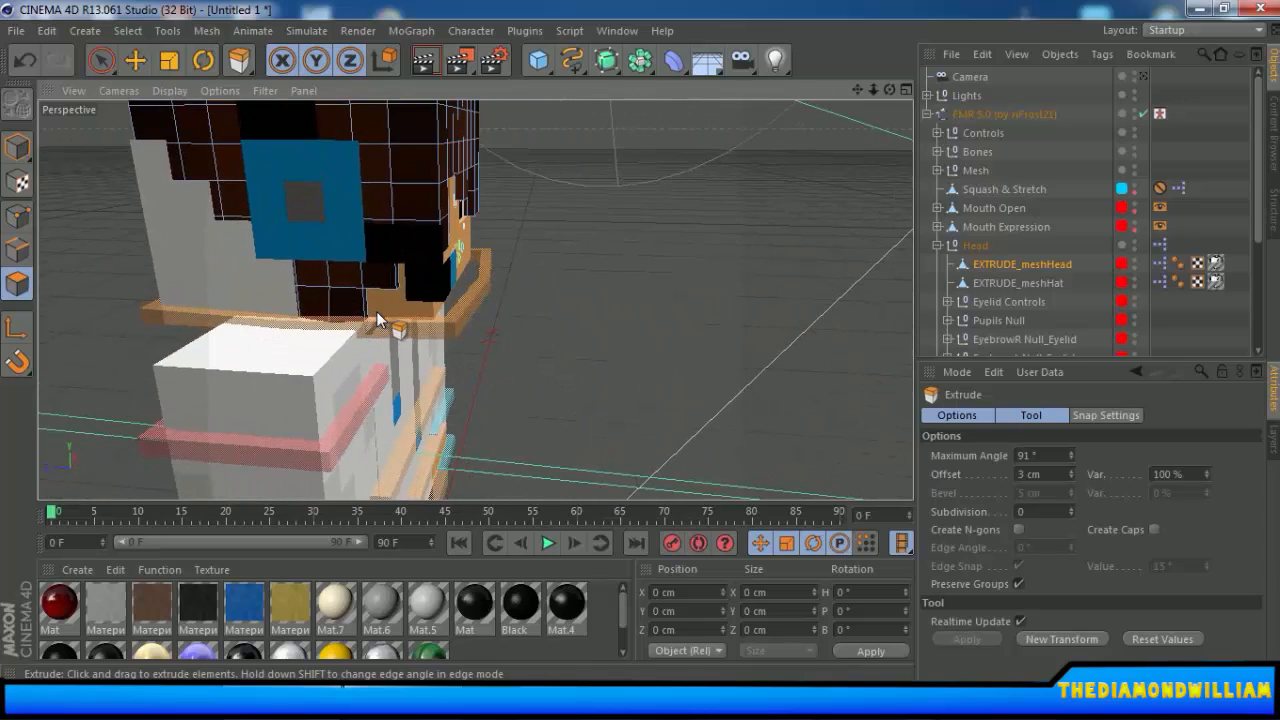
key(ctrl+z)
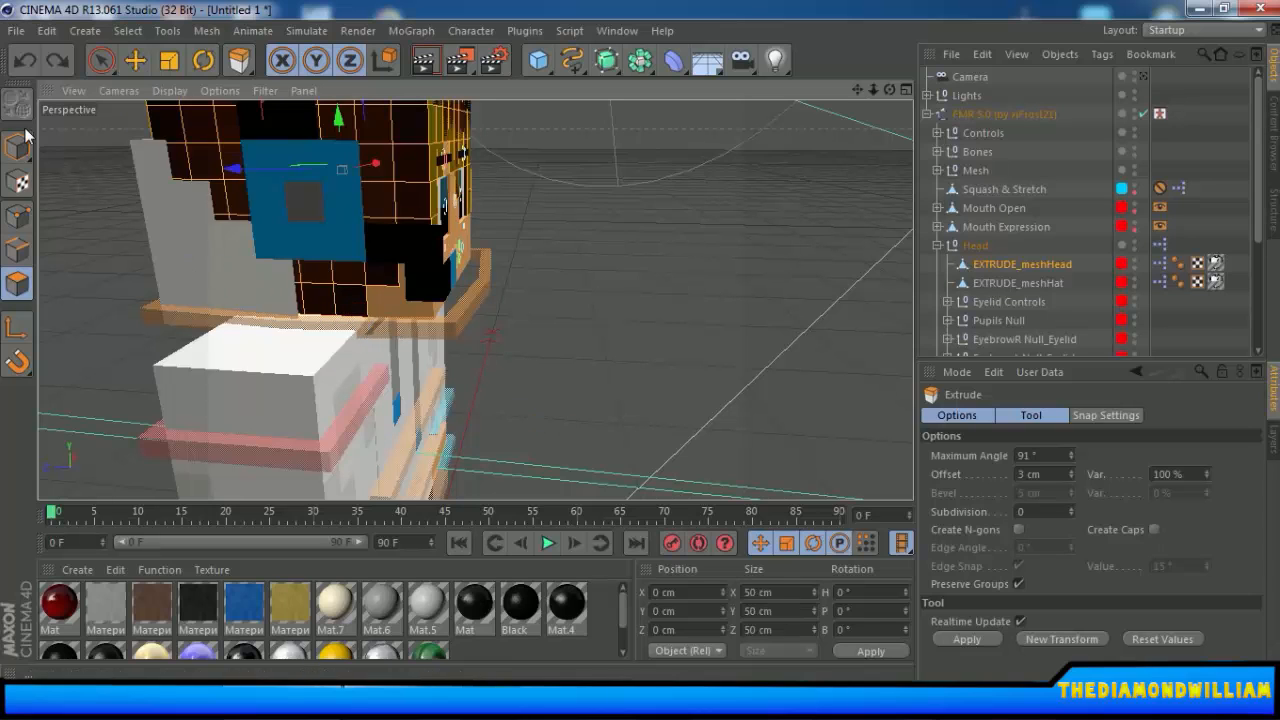
click(102, 61)
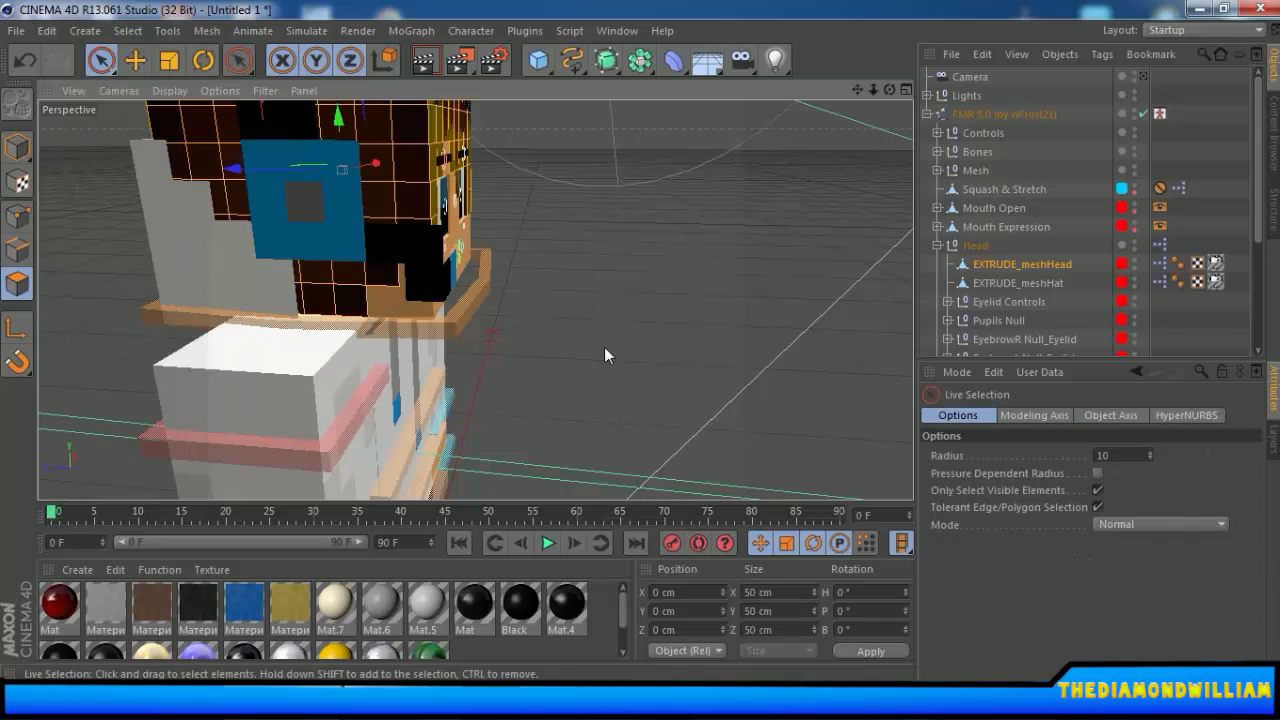
right_click(642, 370)
click(502, 386)
alt+drag(502, 386, 318, 240)
alt+drag(403, 244, 559, 337)
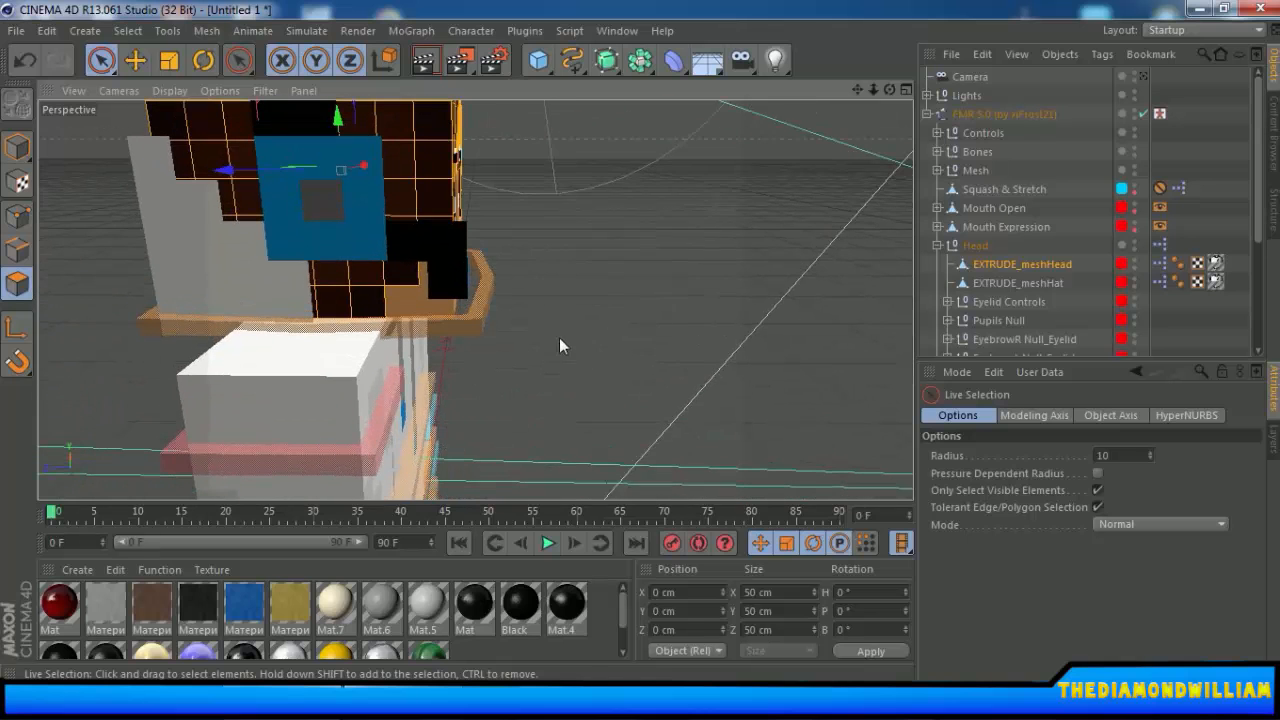
Try extruding the hair polygons again with a 3 cm offset, inspect the lower side of the head and undo the extrusion.
right_click(560, 337)
click(608, 343)
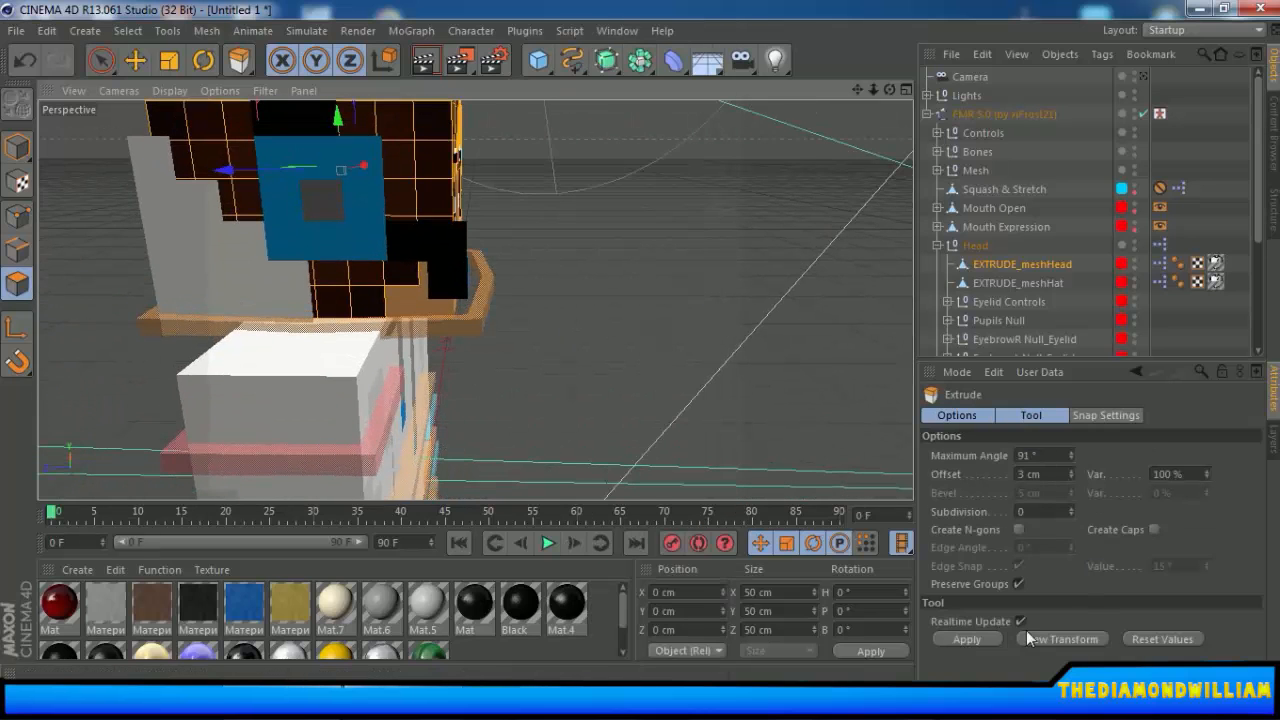
click(972, 638)
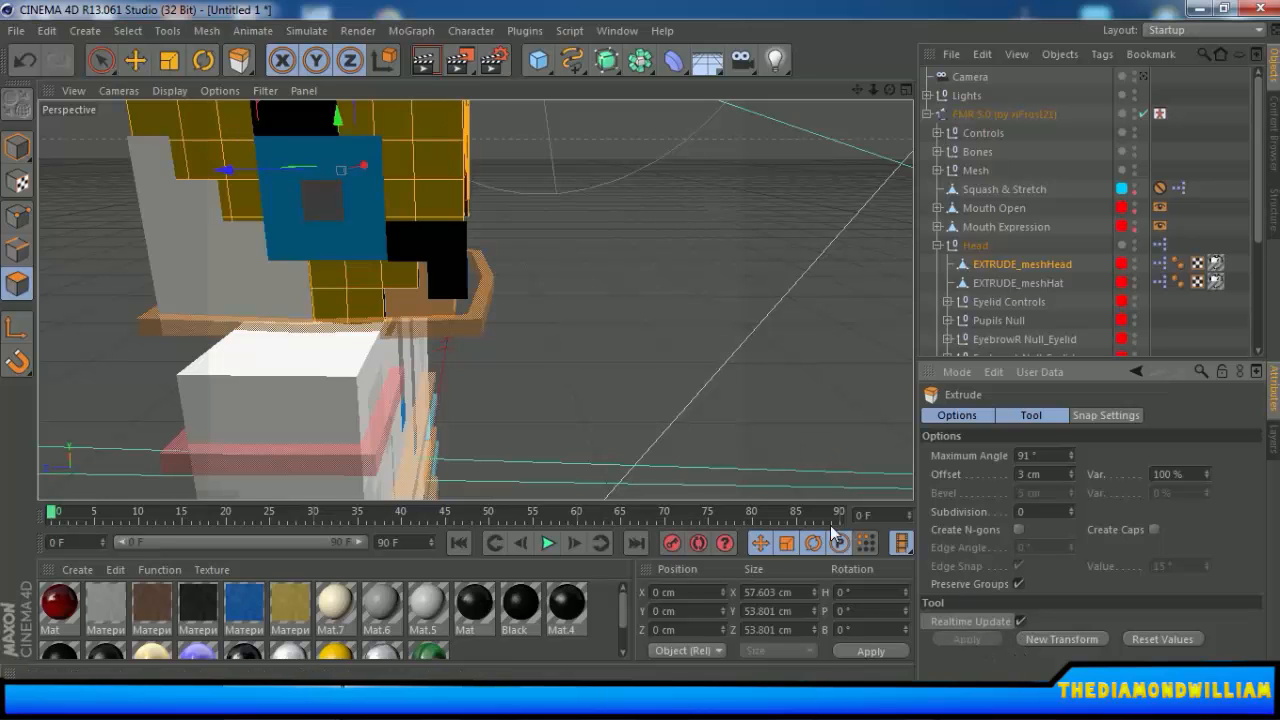
alt+drag(715, 416, 625, 379)
key(ctrl+z)
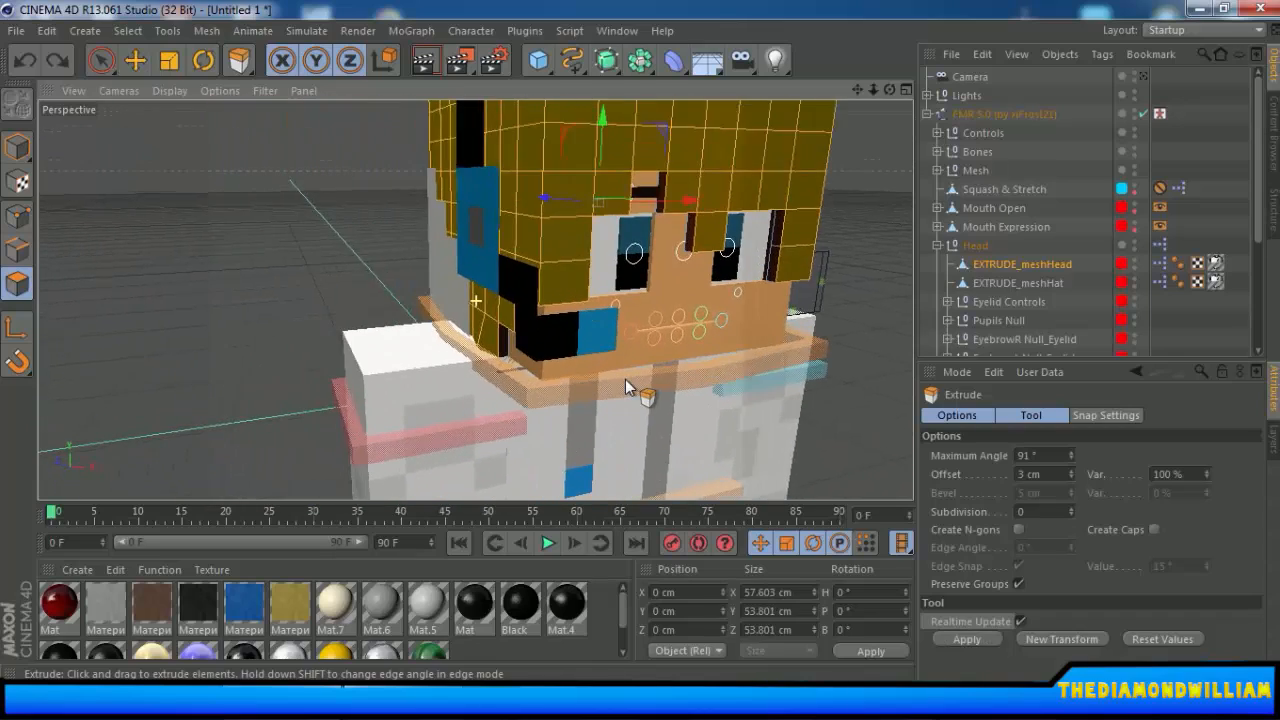
scroll(605, 377, up, 8)
mouse_move(518, 371)
alt+mouse_down()
mouse_move(484, 378)
mouse_move(538, 386)
alt+mouse_up()
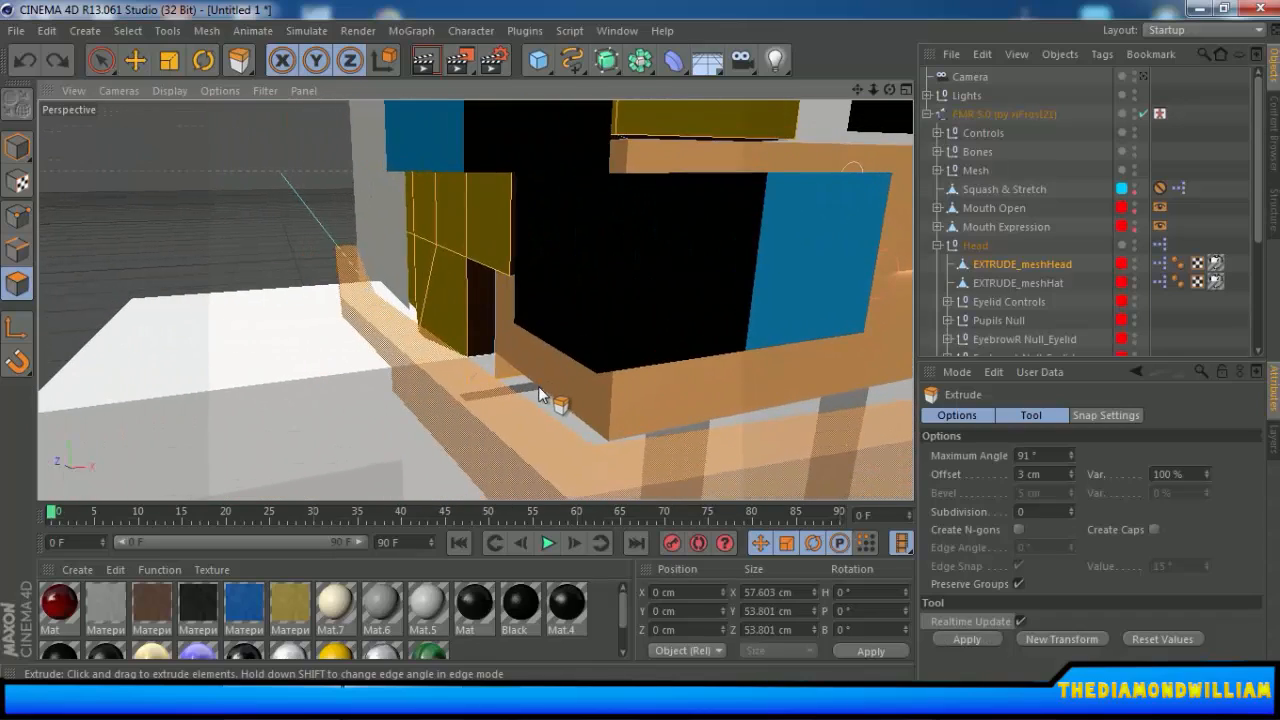
key(ctrl+z)
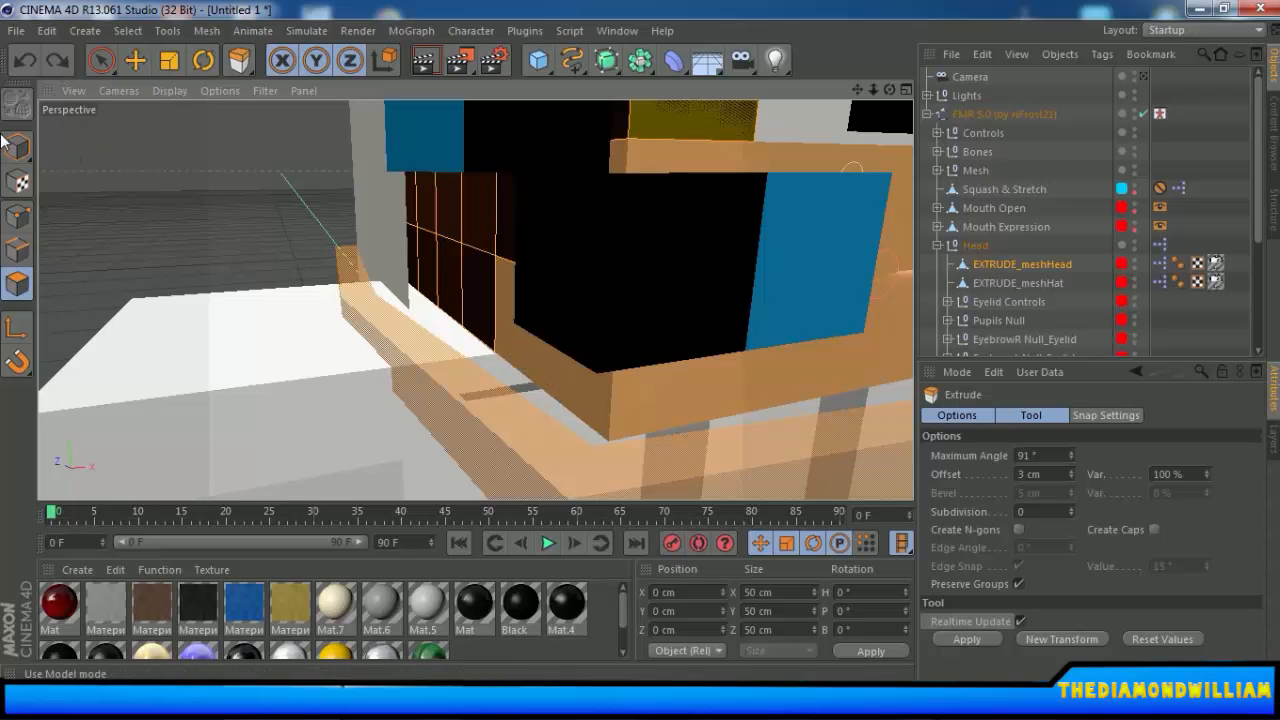
Check the selection along the head's lower edge and extrude the selected hair polygons with a 3 cm offset and 91° maximum angle.
click(101, 61)
alt+drag(391, 356, 480, 384)
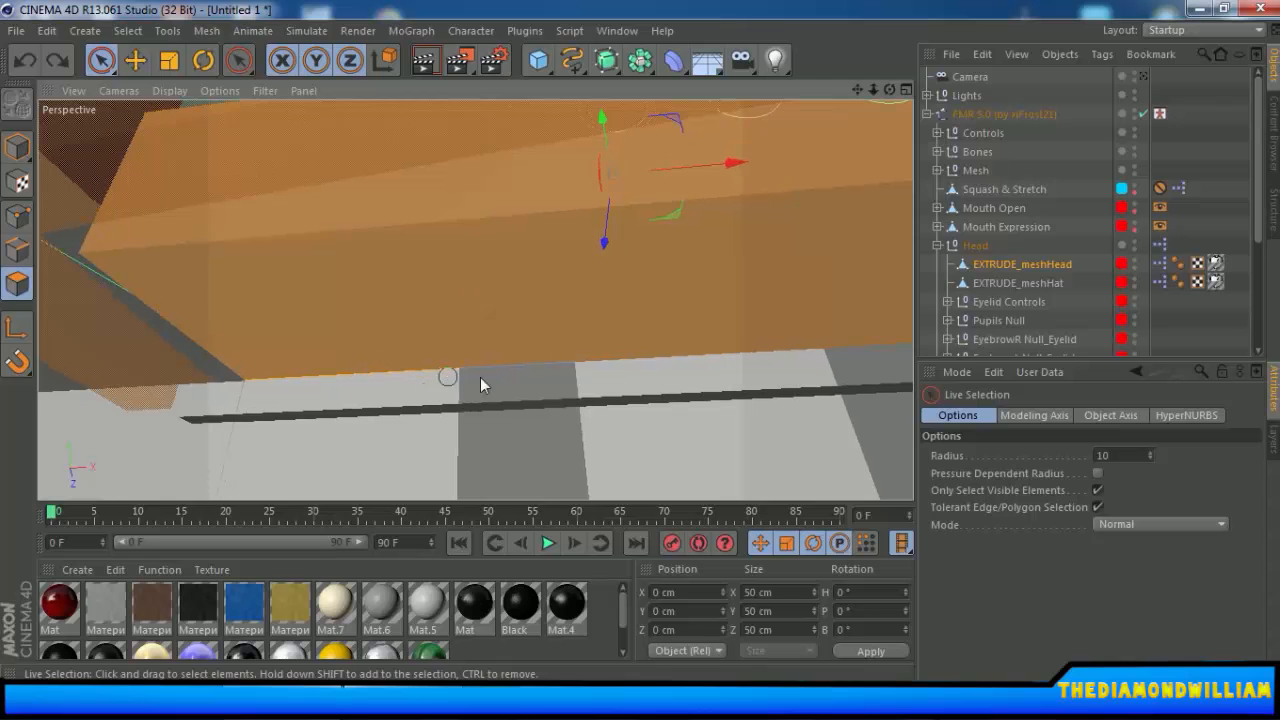
alt+drag(834, 360, 477, 400)
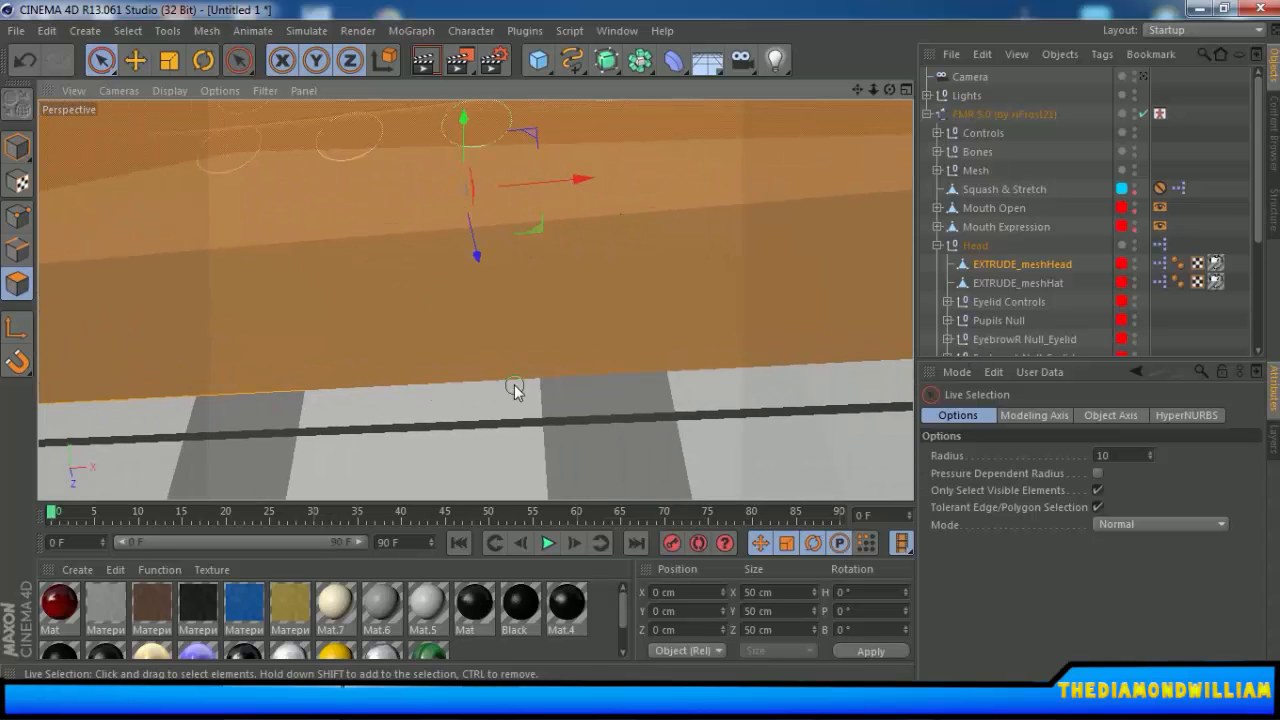
alt+drag(846, 386, 540, 356)
alt+drag(464, 271, 456, 284)
right_click(456, 284)
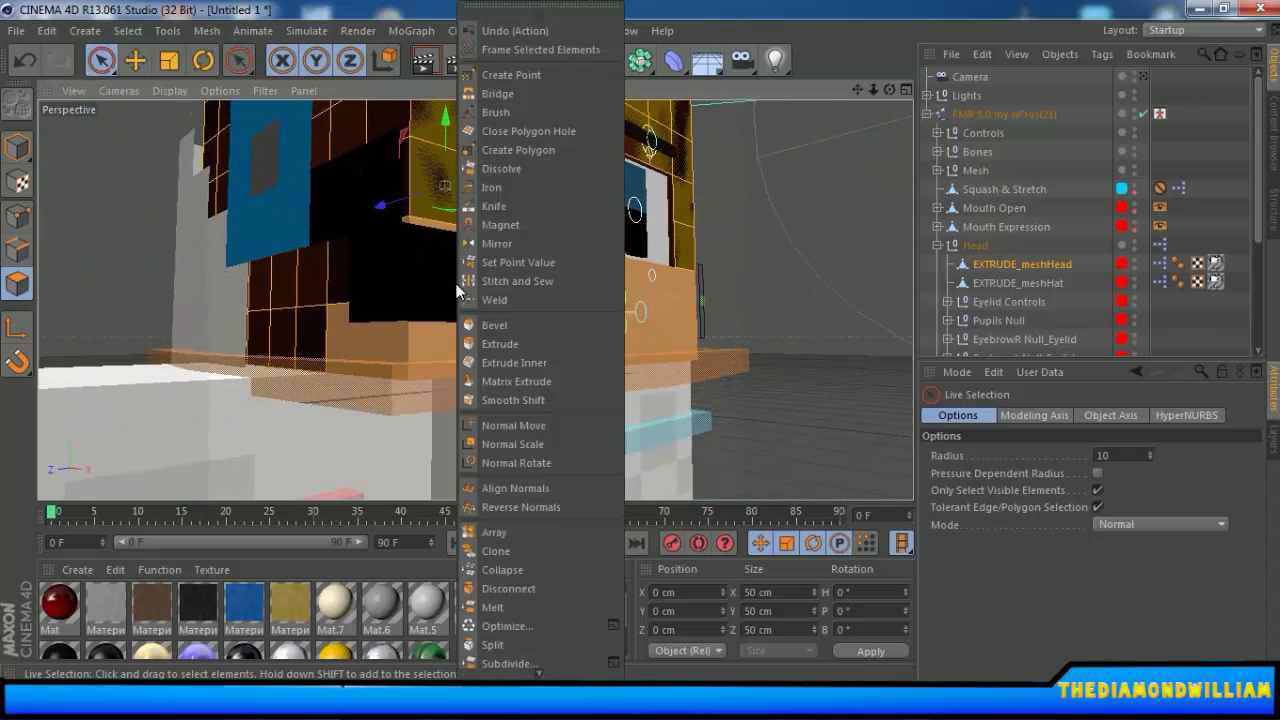
click(500, 343)
click(990, 640)
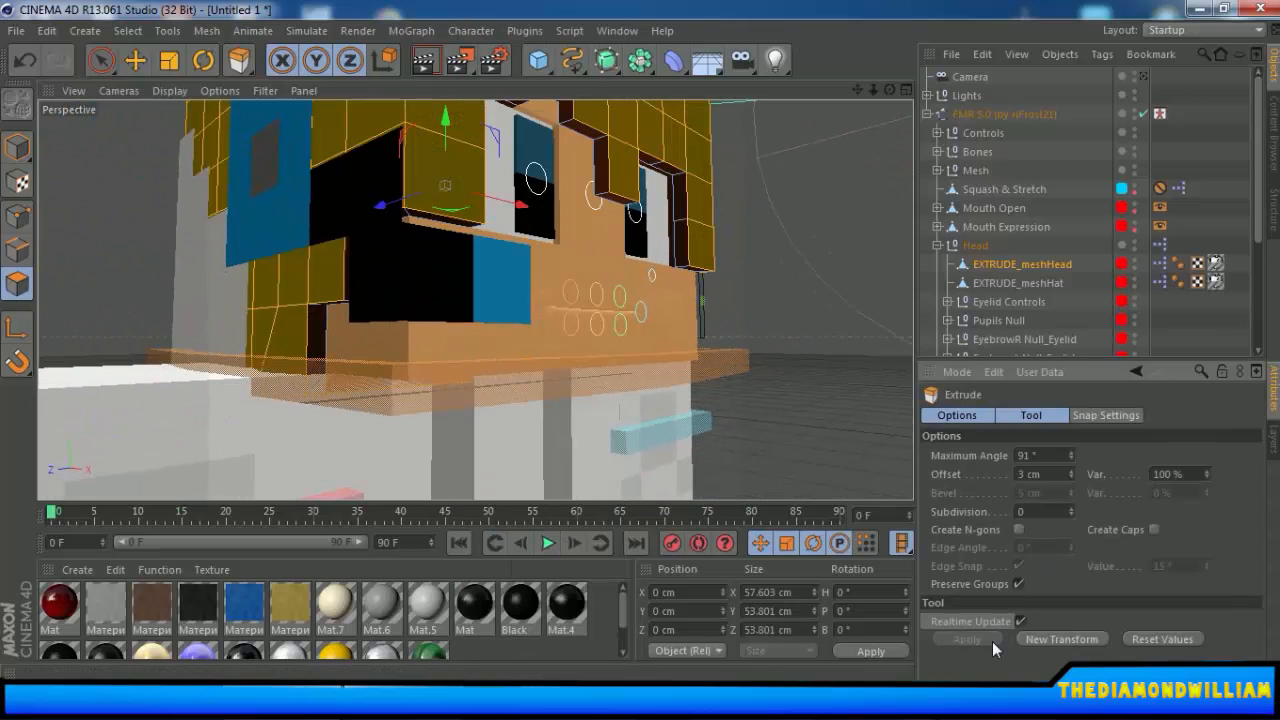
alt+drag(339, 384, 563, 334)
scroll(565, 333, up, 4)
alt+middle_drag(594, 364, 578, 240)
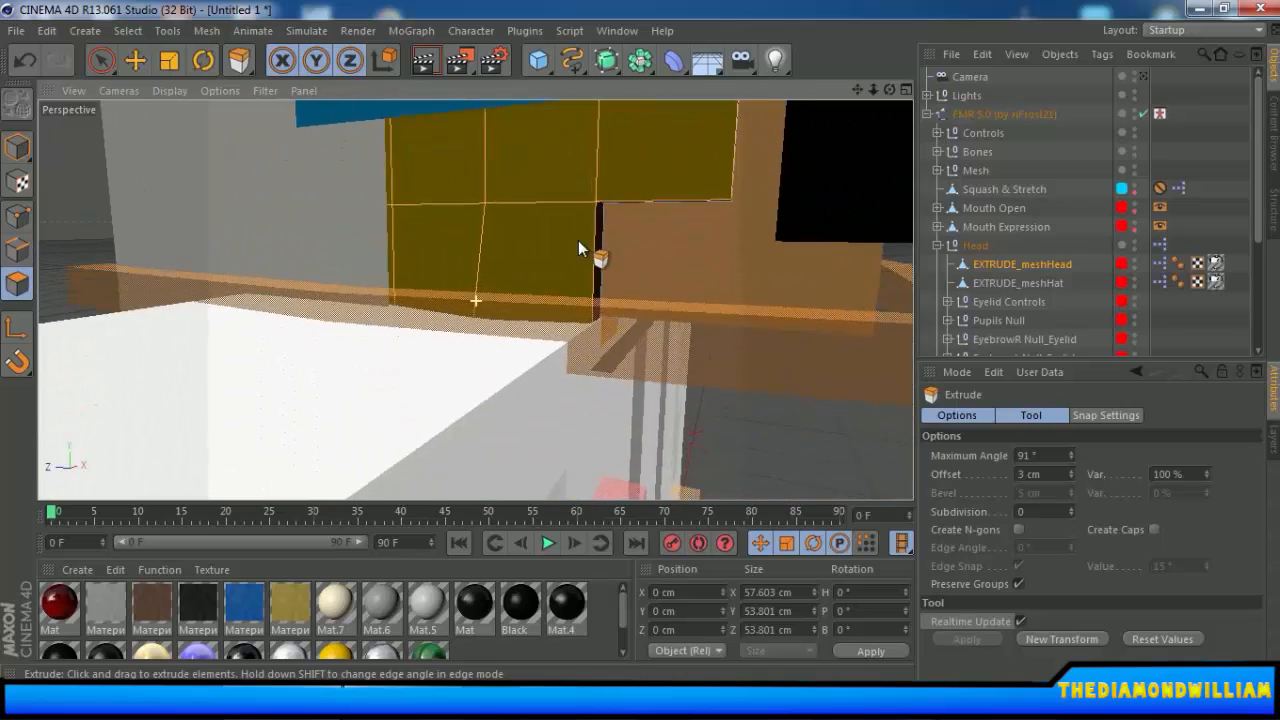
Return to Live Selection on the head's polygons and try extruding the selected hair polygons again with a 3 cm offset.
alt+drag(578, 240, 686, 277)
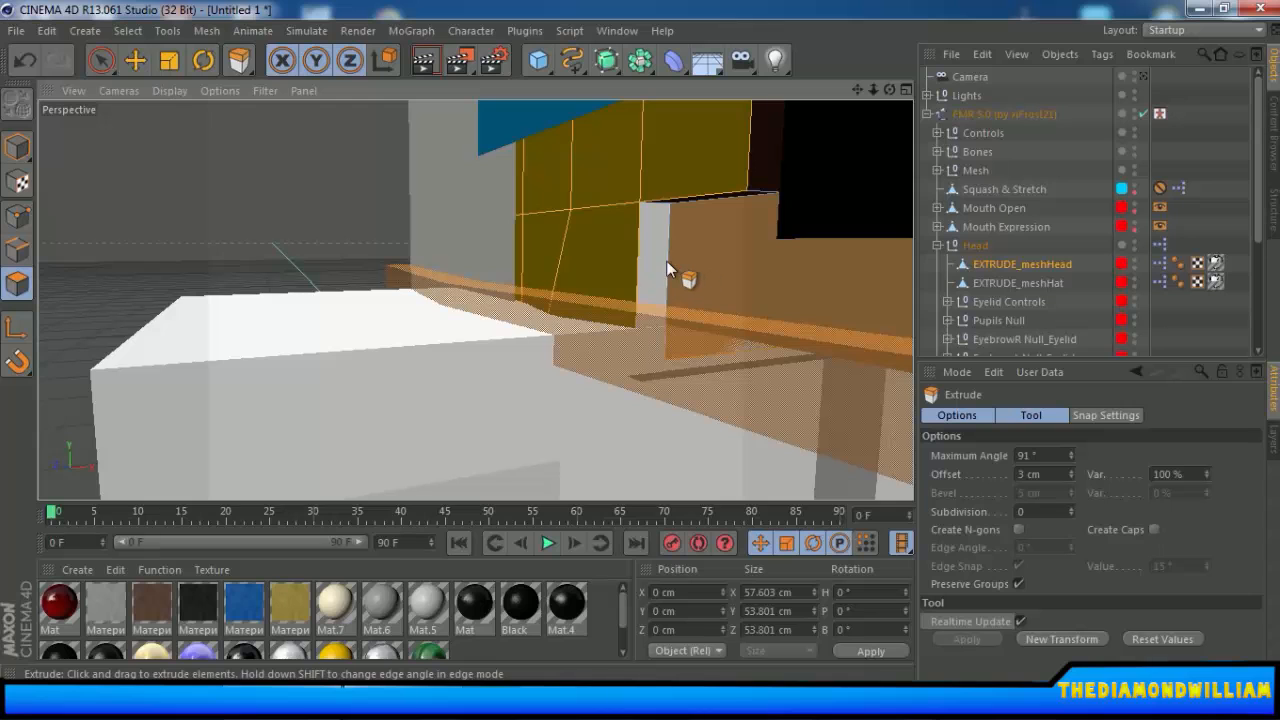
click(16, 147)
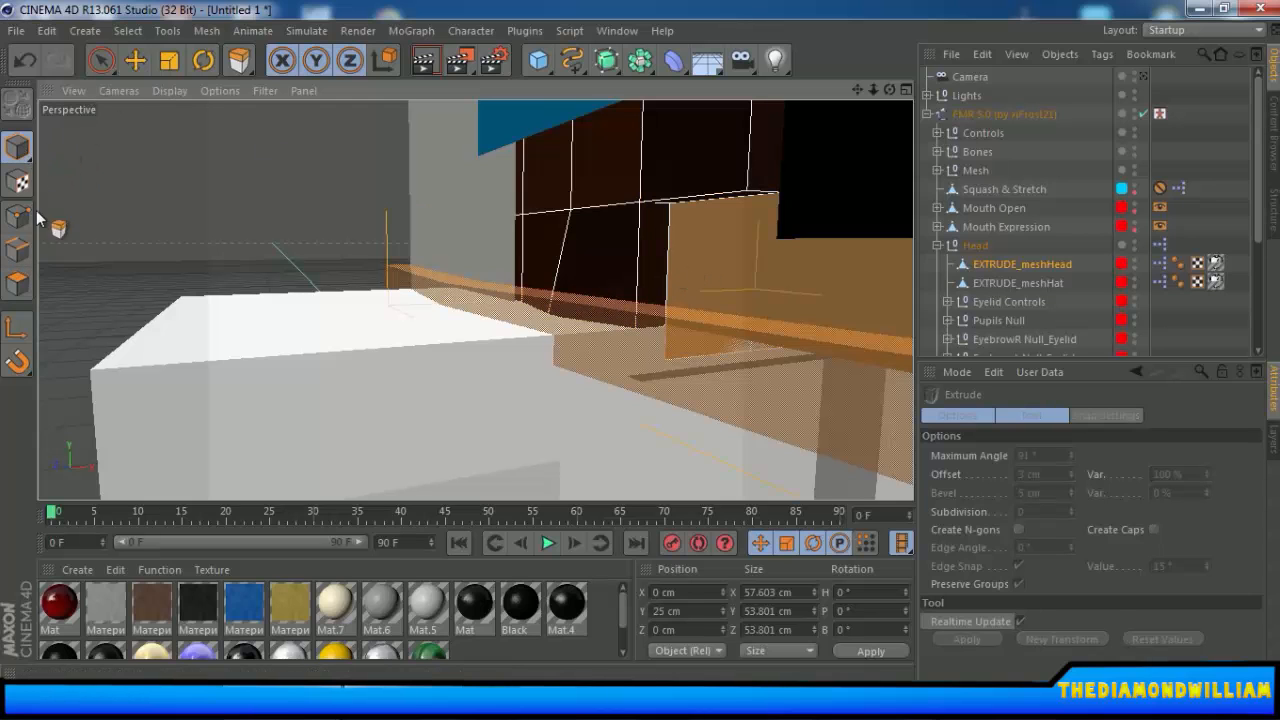
click(16, 284)
click(100, 60)
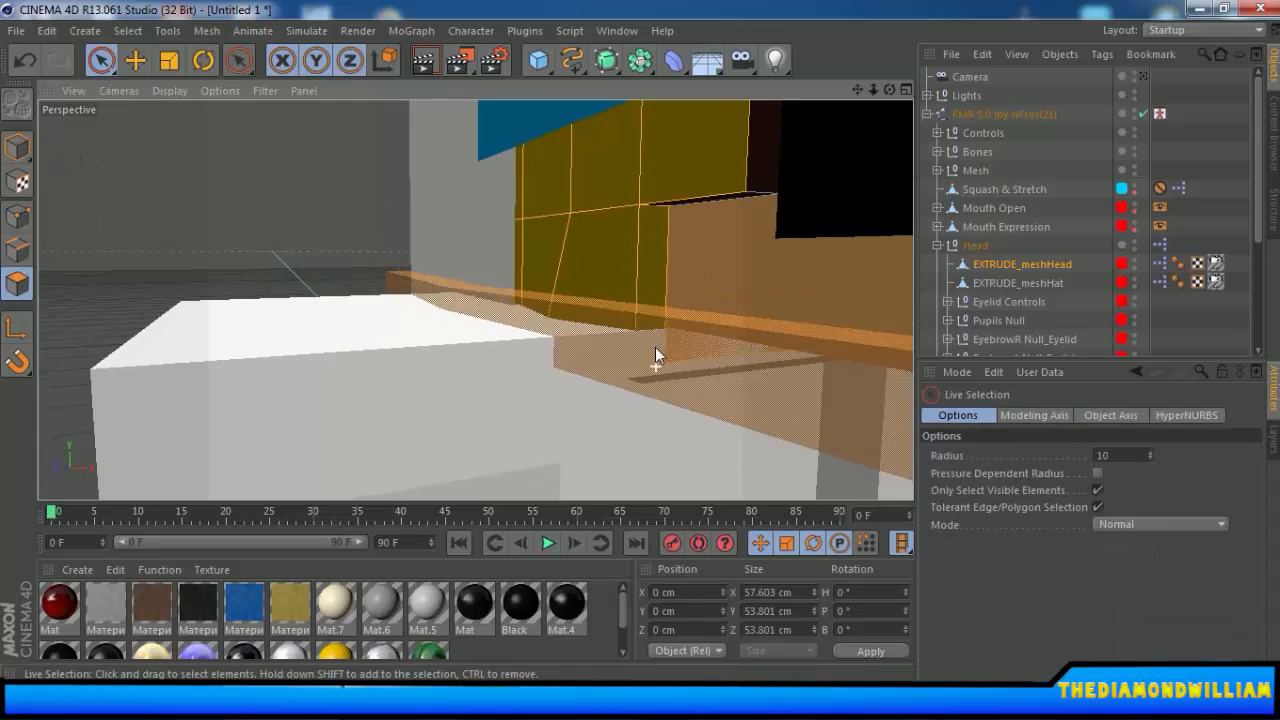
alt+drag(655, 347, 646, 379)
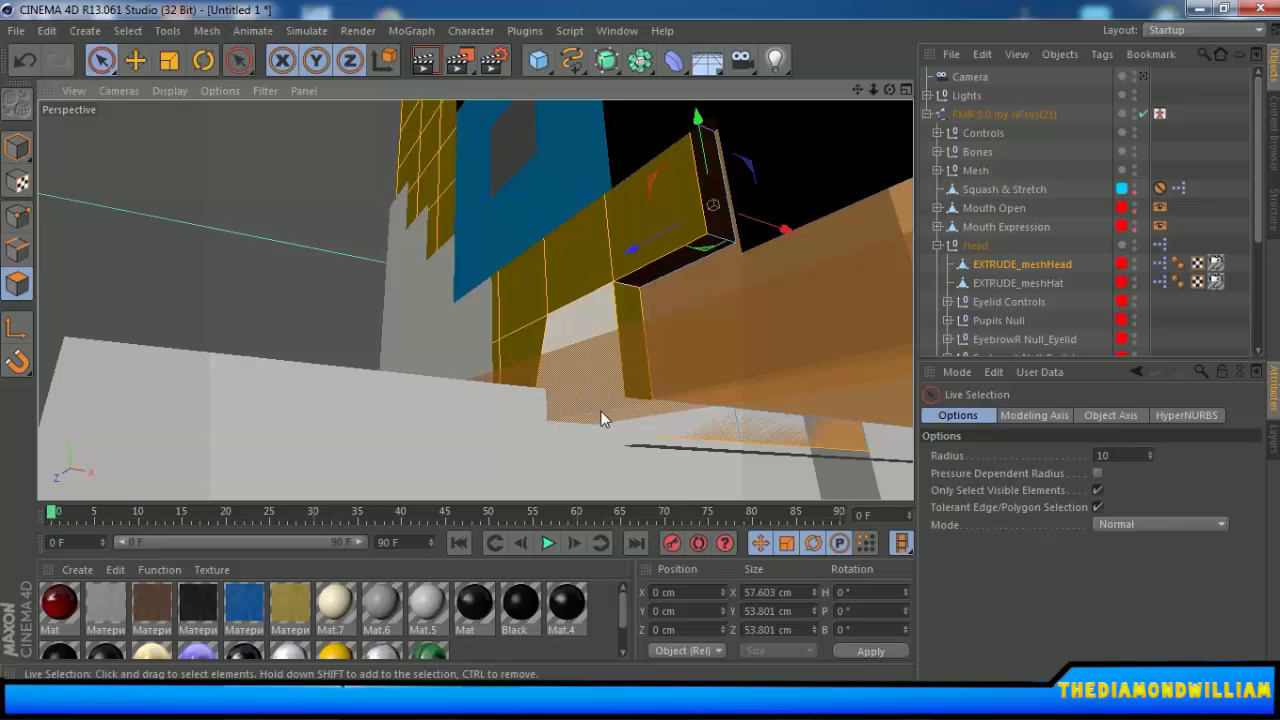
right_click(601, 411)
click(646, 351)
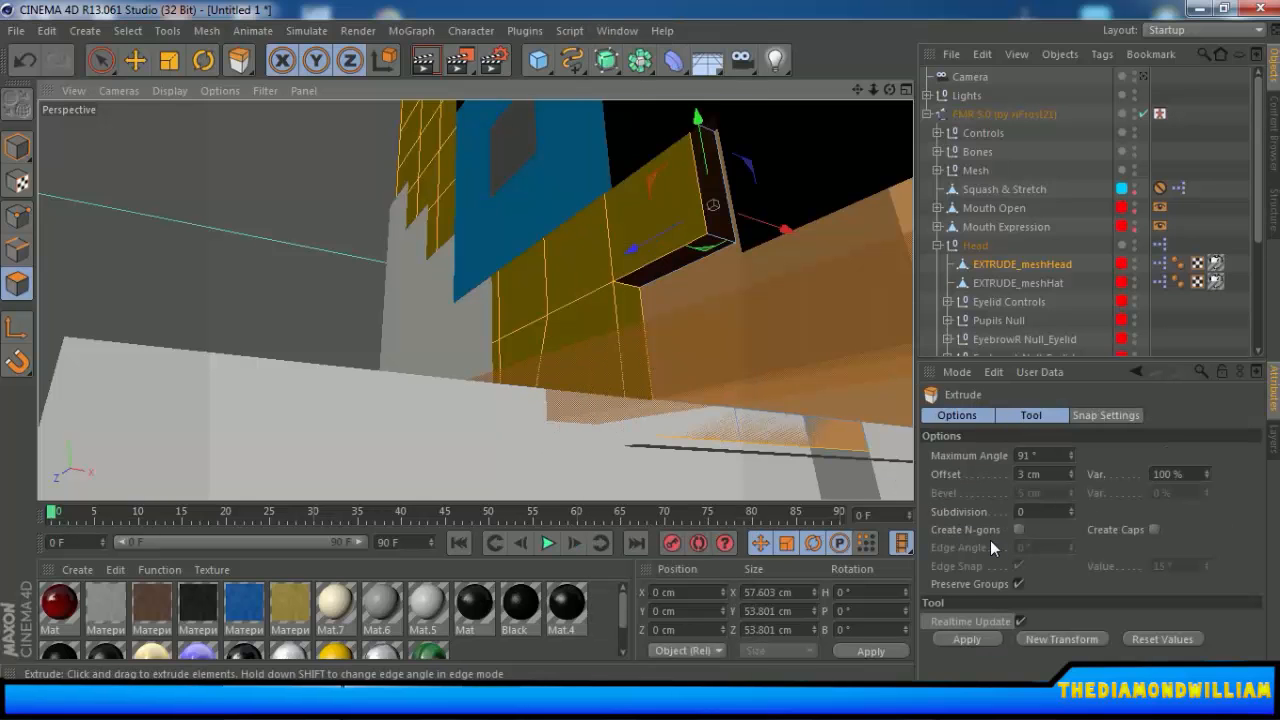
click(966, 639)
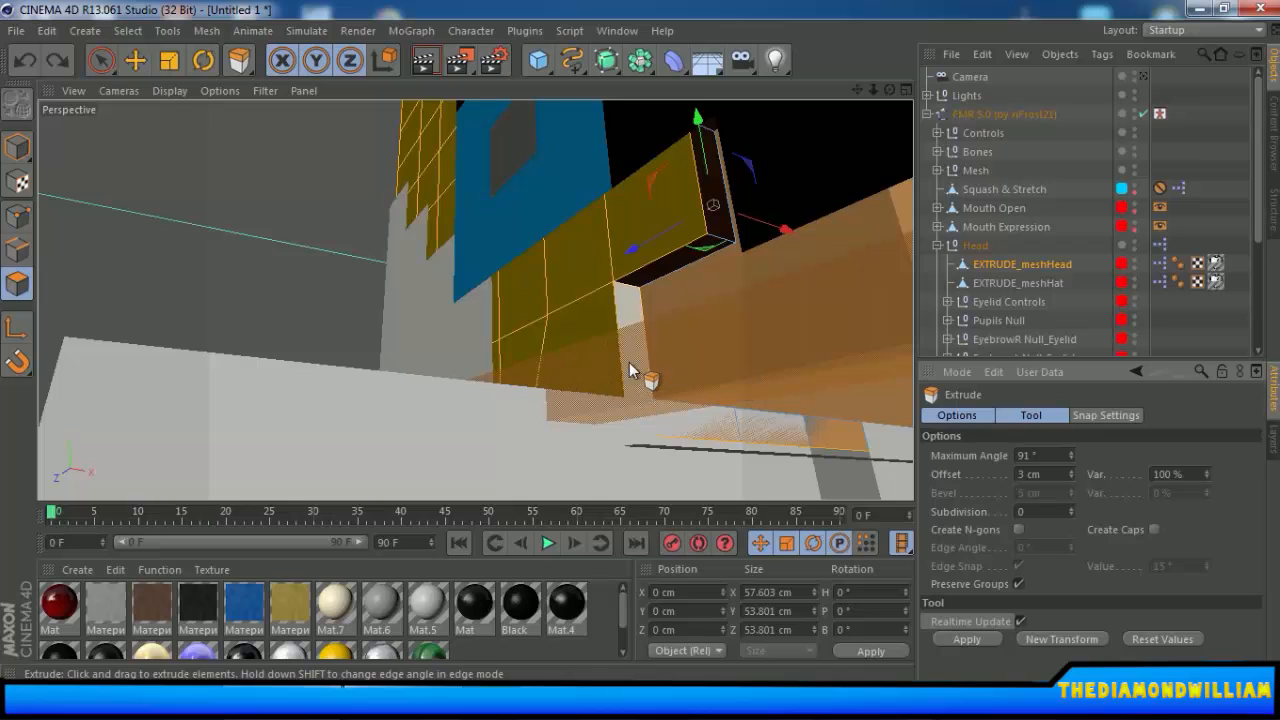
Select the narrow side face and adjoining outer face at the lower hair corner, try extruding them 3 cm, and undo the extrusion.
click(625, 347)
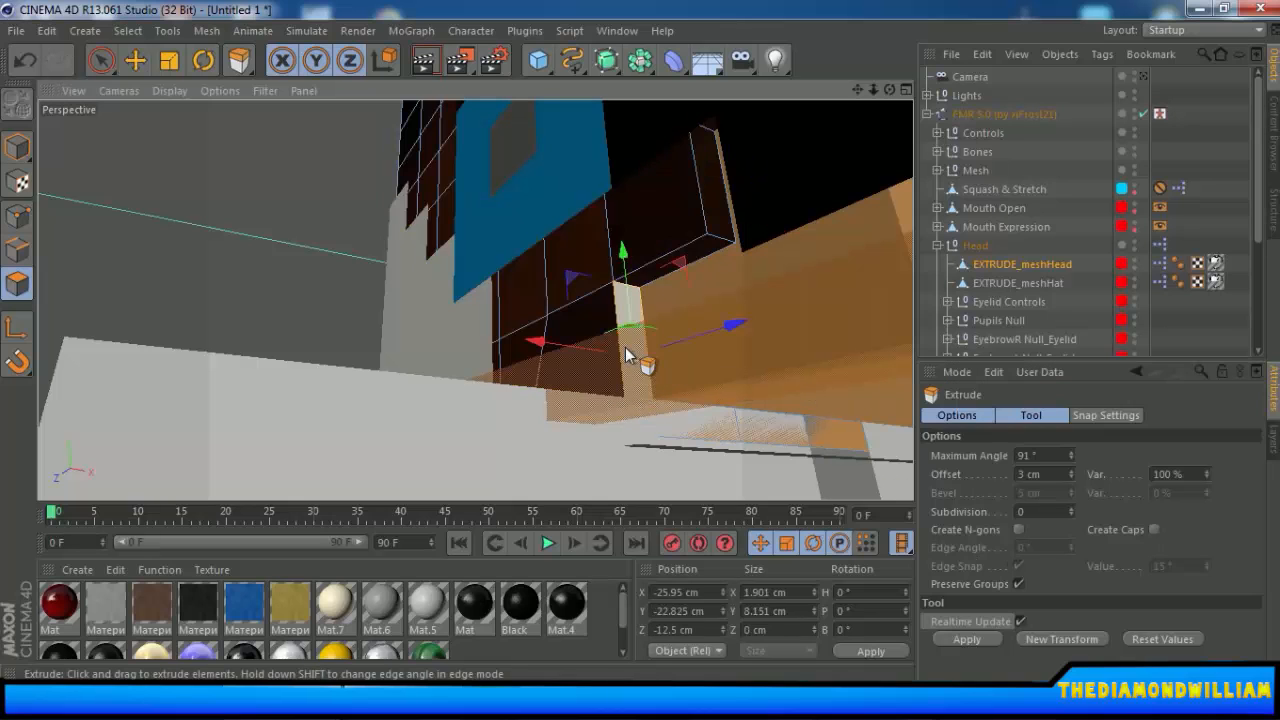
shift+click(612, 405)
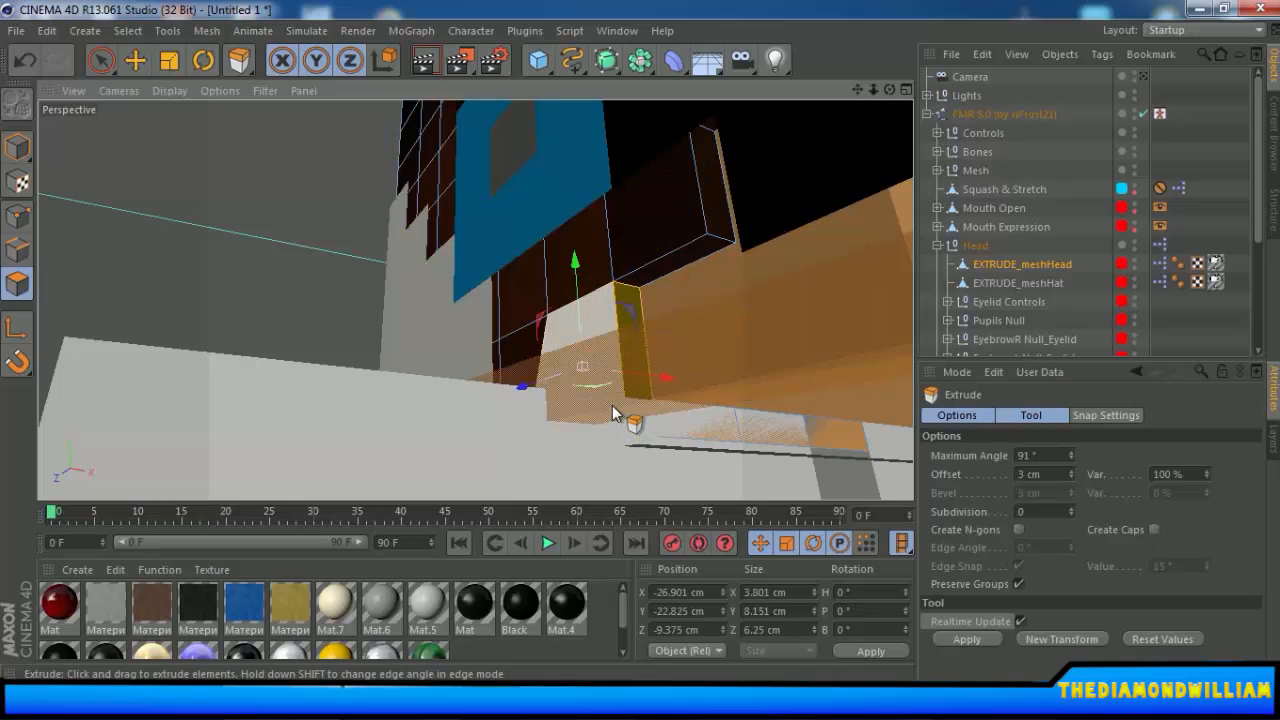
key(ctrl+z)
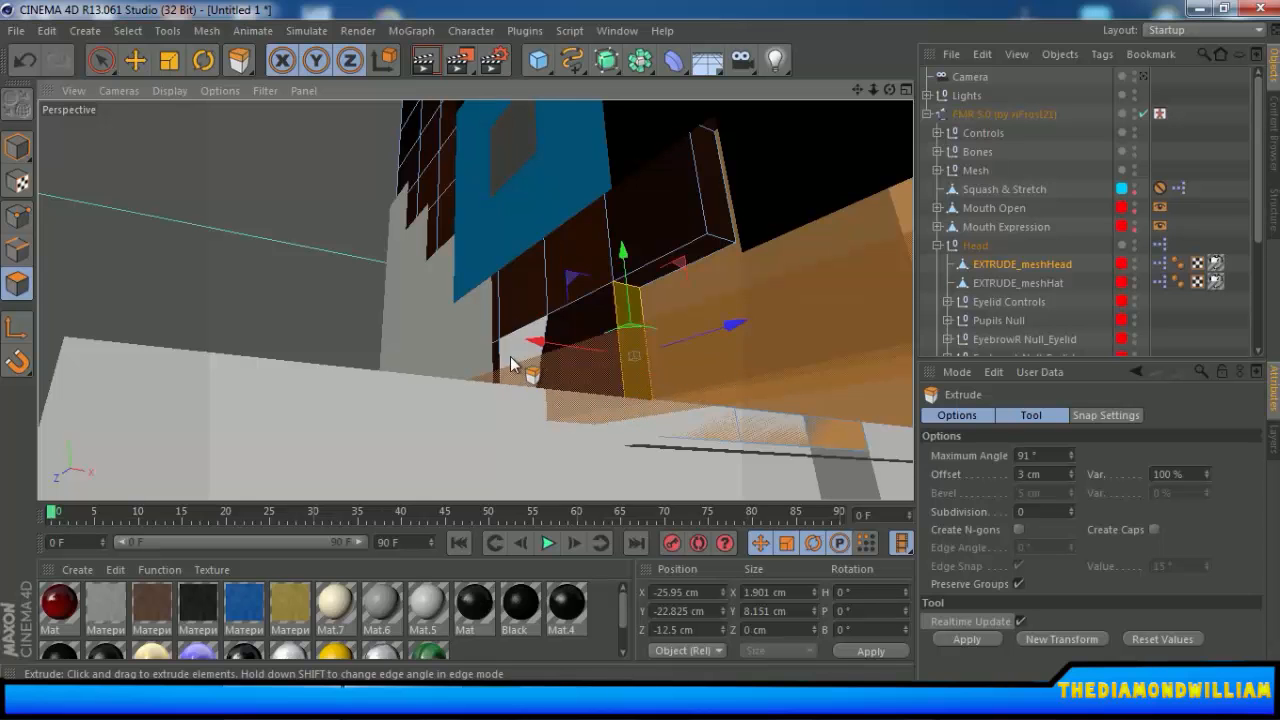
alt+drag(702, 402, 645, 383)
shift+click(645, 383)
alt+drag(841, 429, 719, 422)
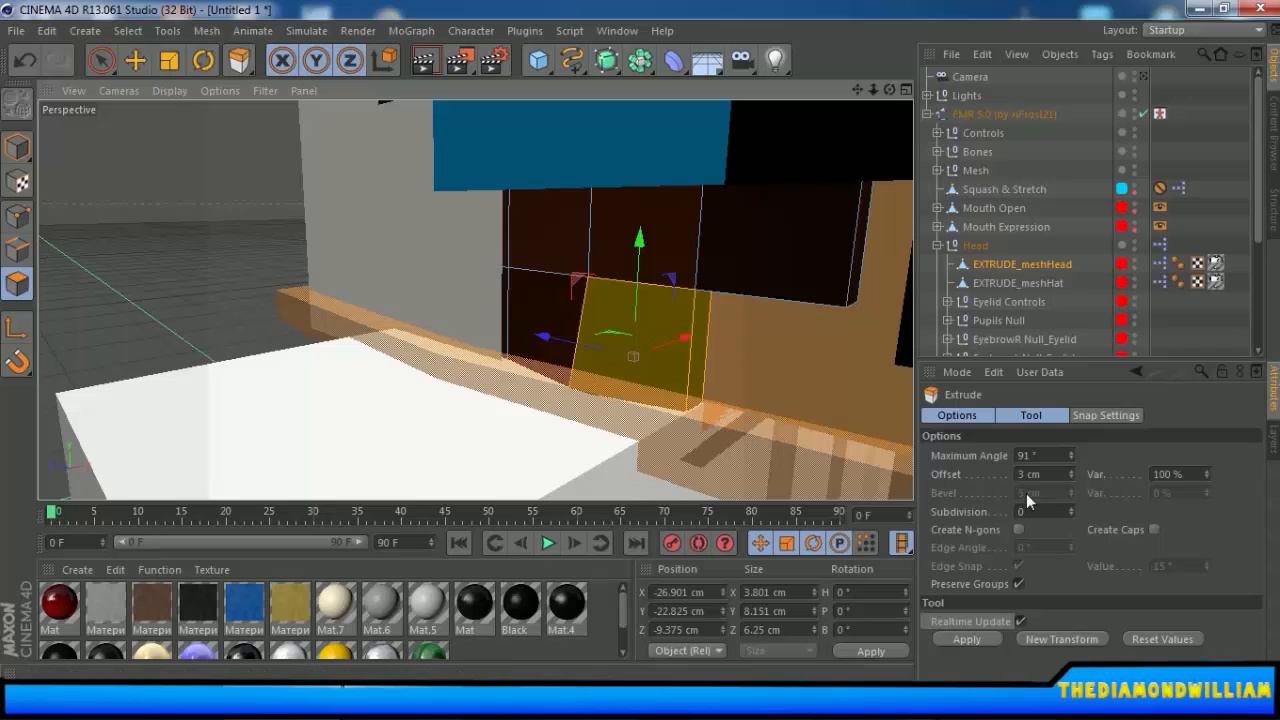
click(989, 636)
key(ctrl+z)
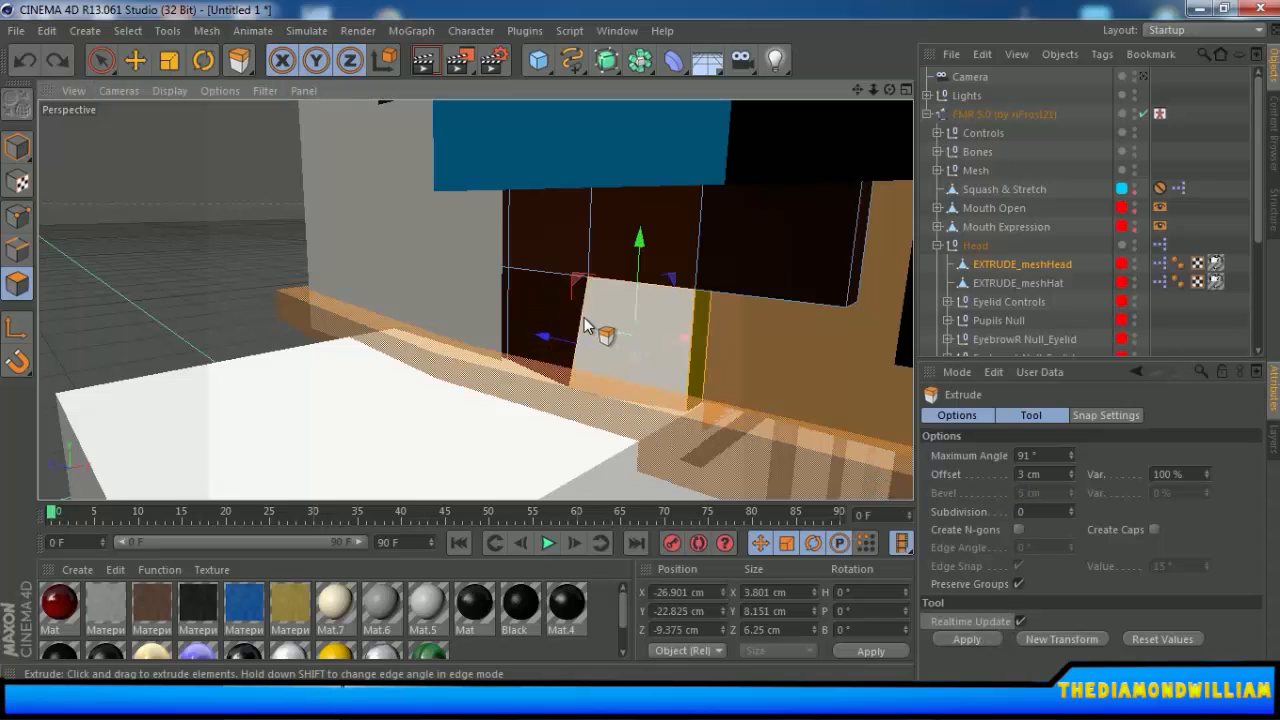
Select the underside polygon at the lower hair corner, try extruding it with a 3 cm offset, and undo the extrusion.
click(585, 318)
alt+drag(738, 403, 681, 324)
click(586, 306)
click(622, 382)
key(ctrl+z)
click(630, 375)
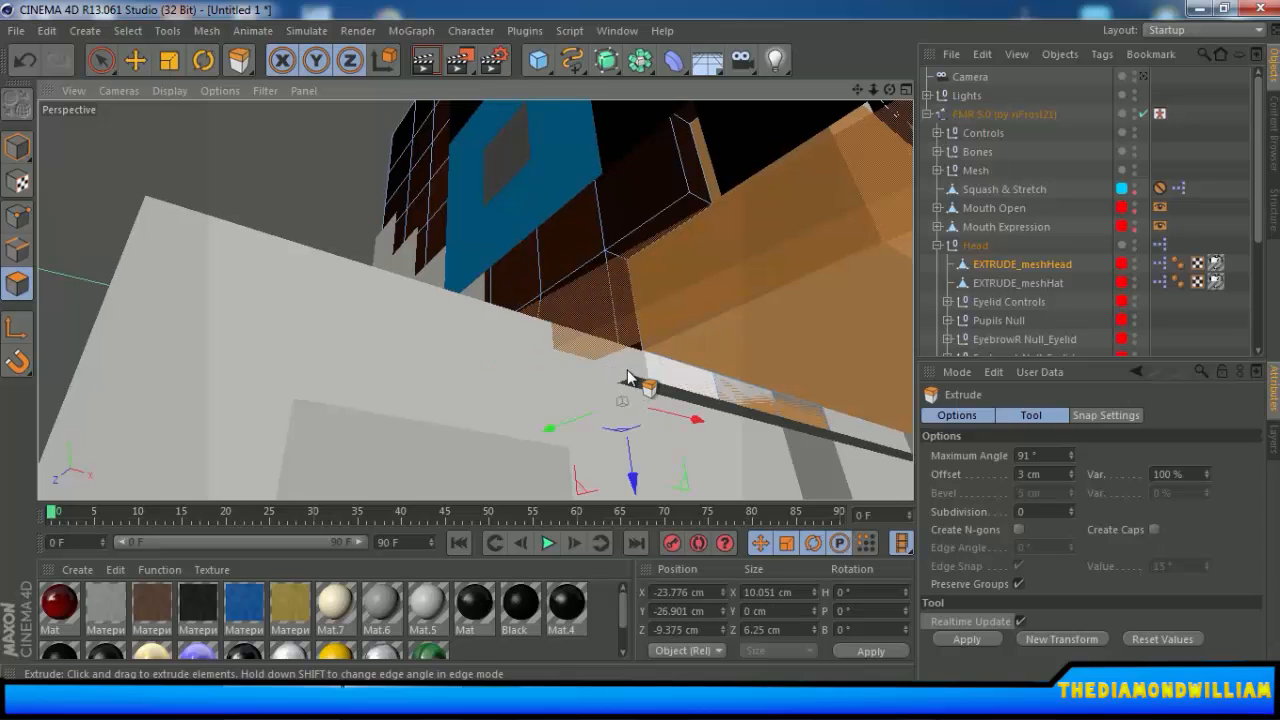
key(ctrl+z)
click(608, 379)
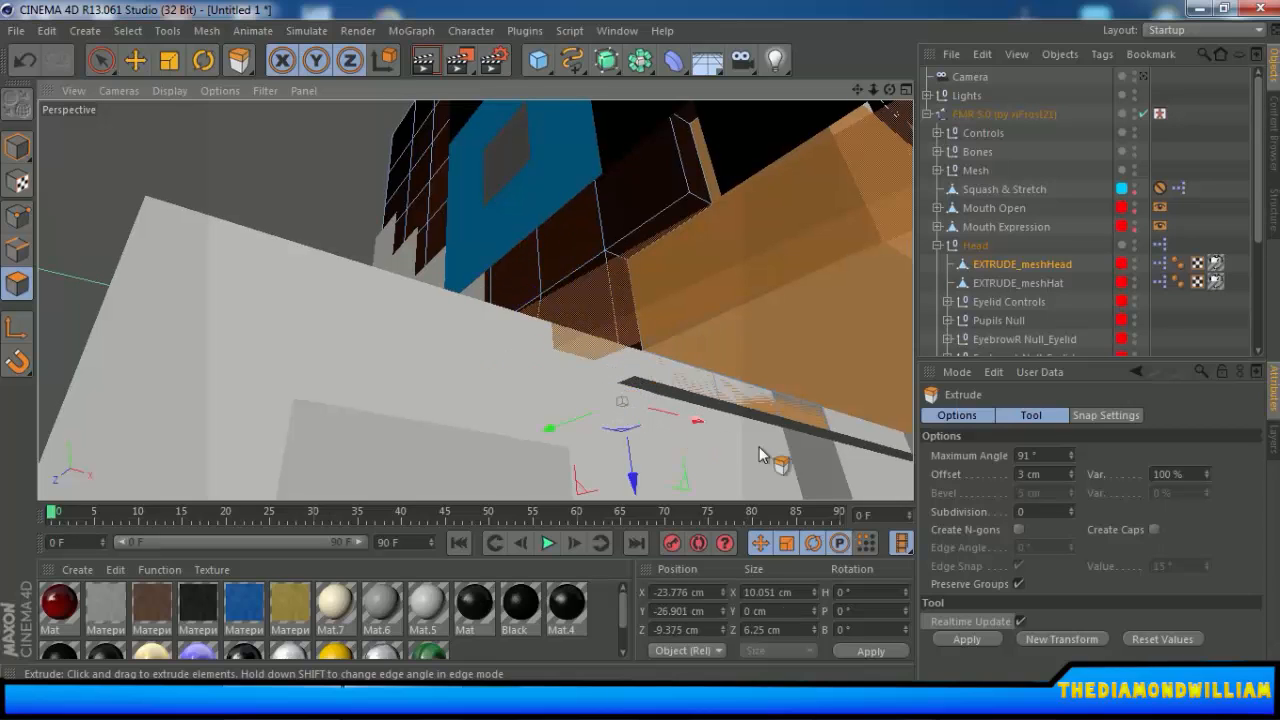
click(975, 639)
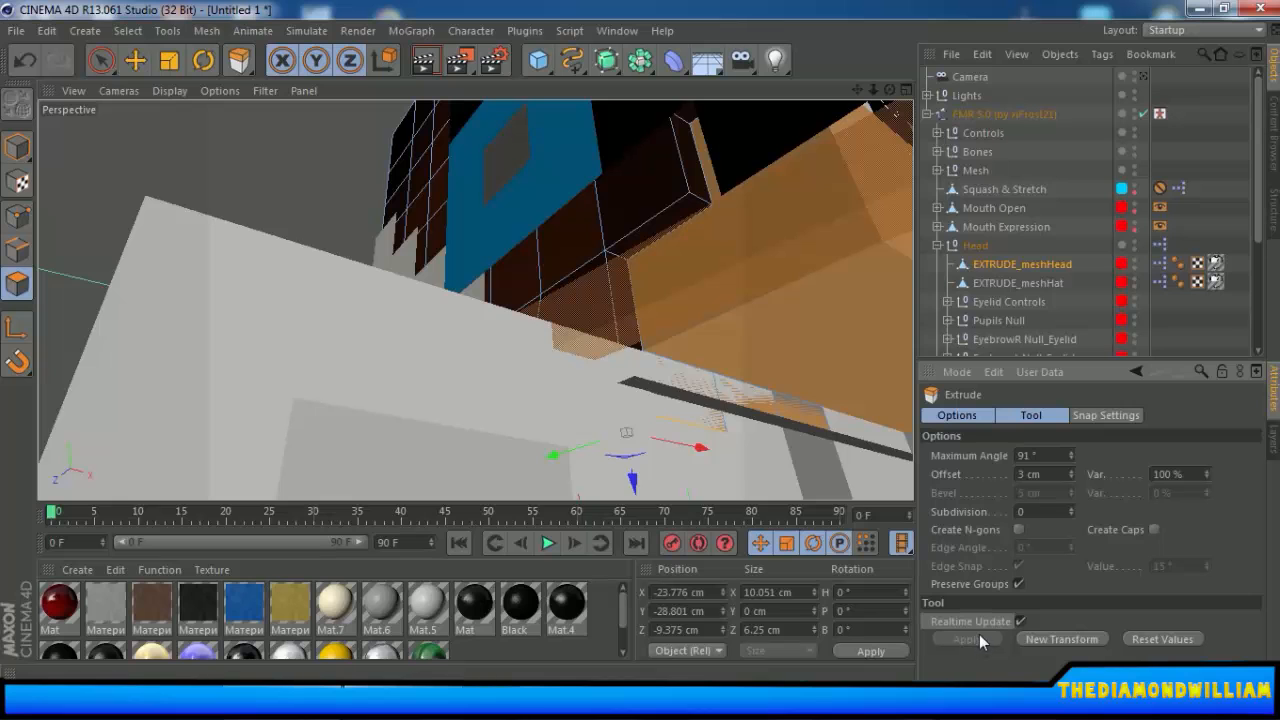
alt+drag(648, 287, 684, 452)
key(ctrl+z)
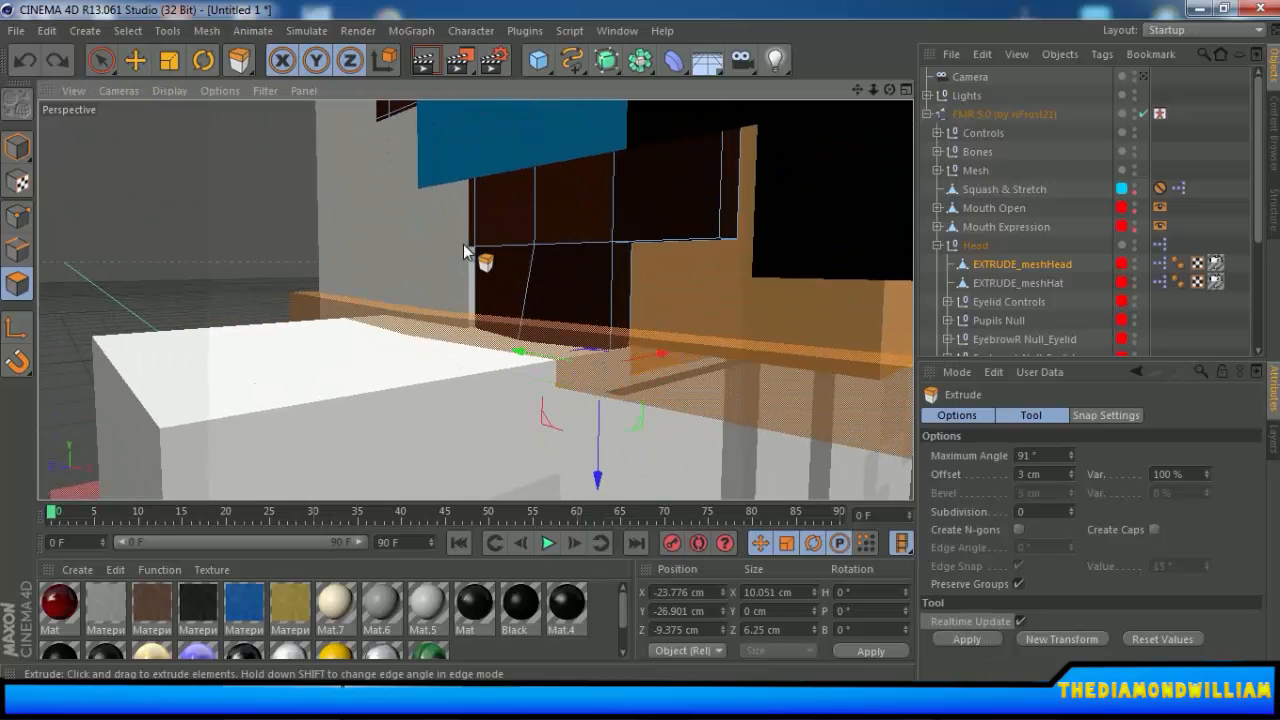
Switch to whole-object editing and try raising the head with the orange neck control.
alt+drag(468, 224, 104, 137)
click(17, 147)
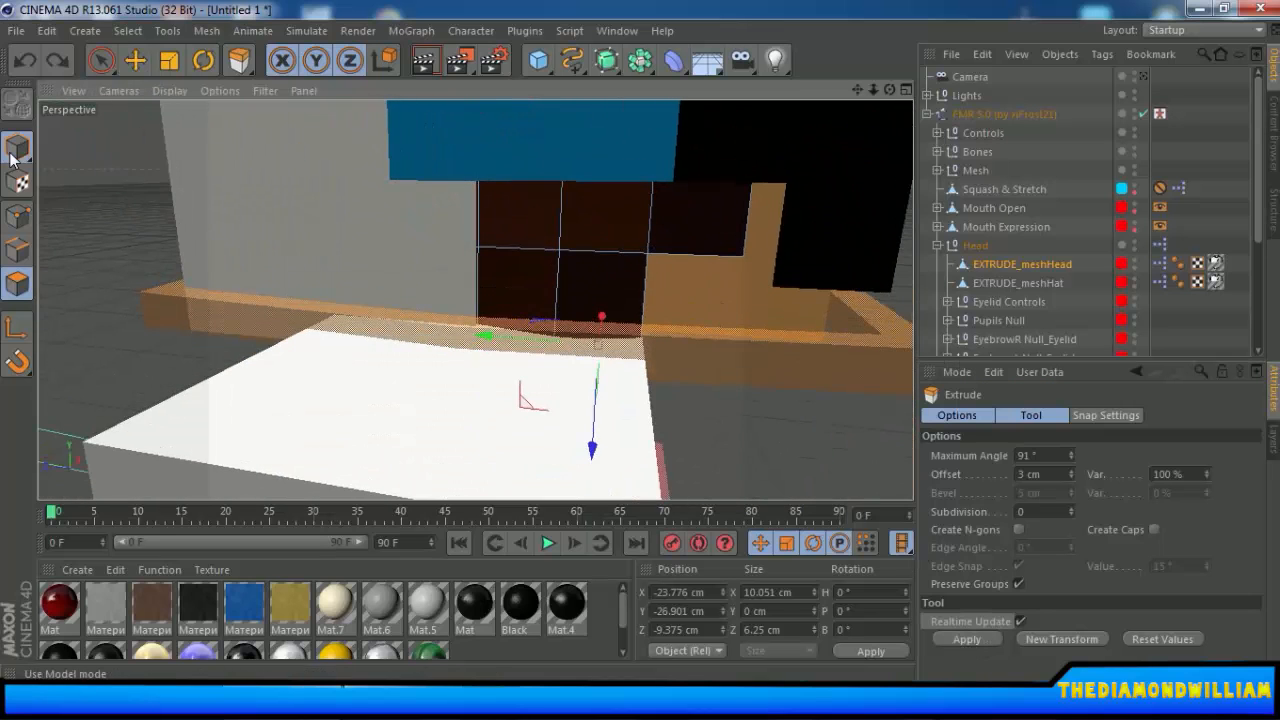
click(722, 305)
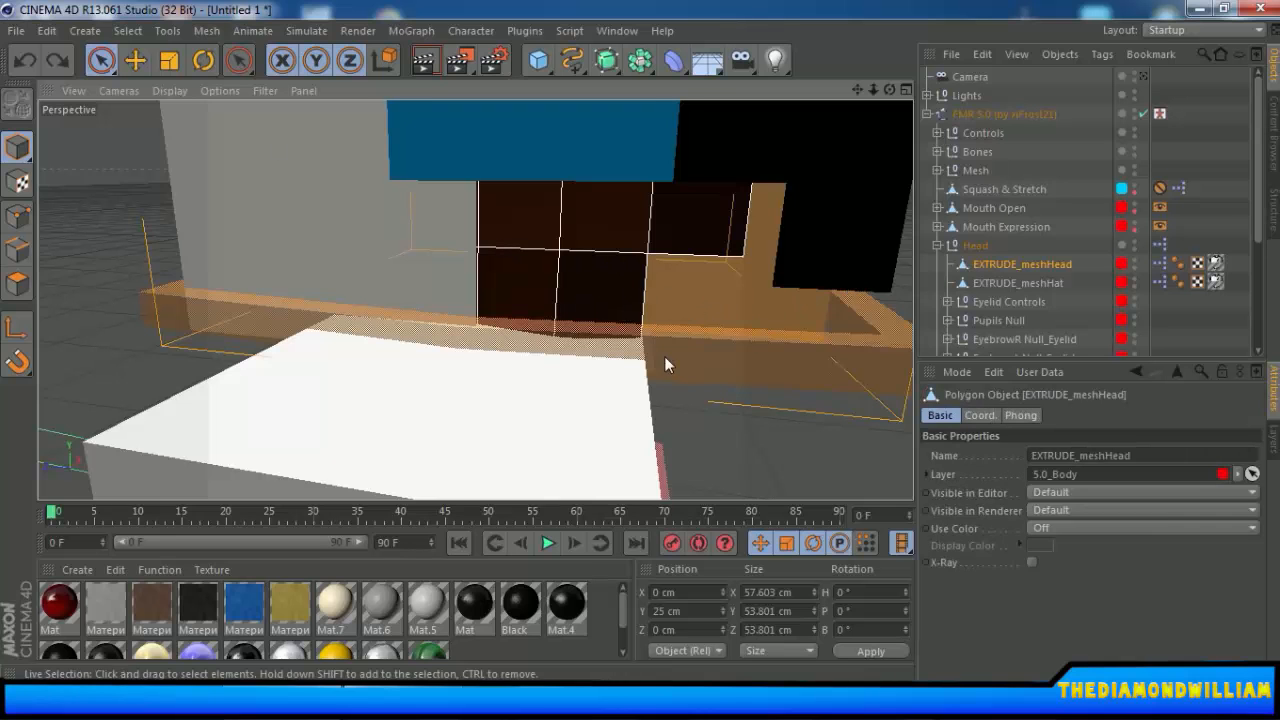
scroll(499, 317, down, 10)
click(600, 318)
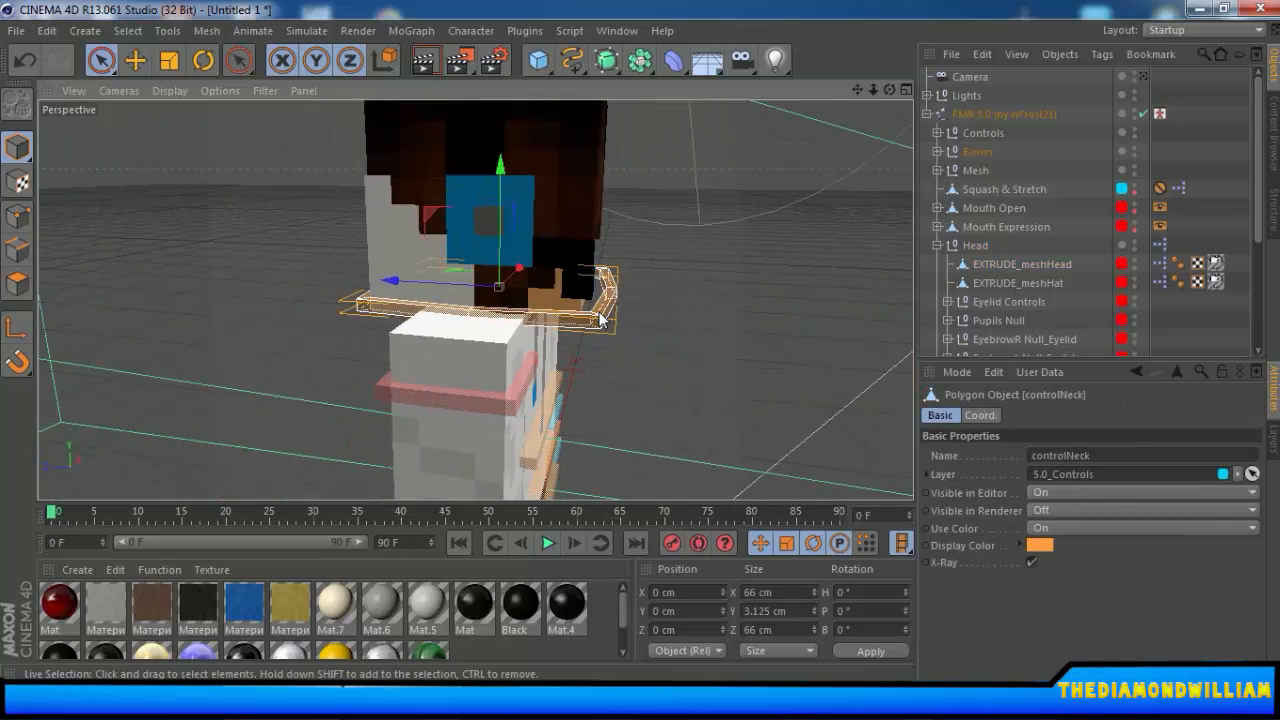
drag(506, 258, 506, 209)
Select the EXTRUDE_meshHead object and return to Live Selection of its polygons.
alt+drag(582, 323, 740, 332)
scroll(583, 290, up, 8)
alt+drag(579, 267, 506, 366)
click(540, 370)
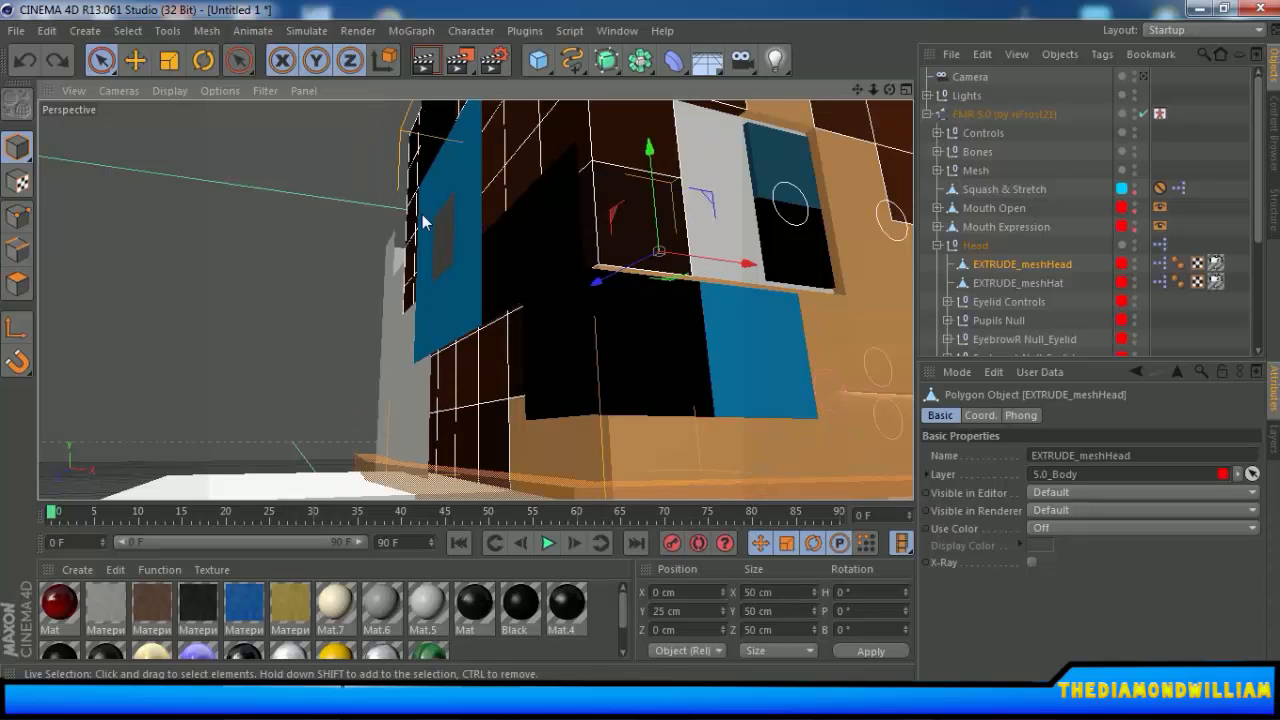
click(18, 284)
click(101, 61)
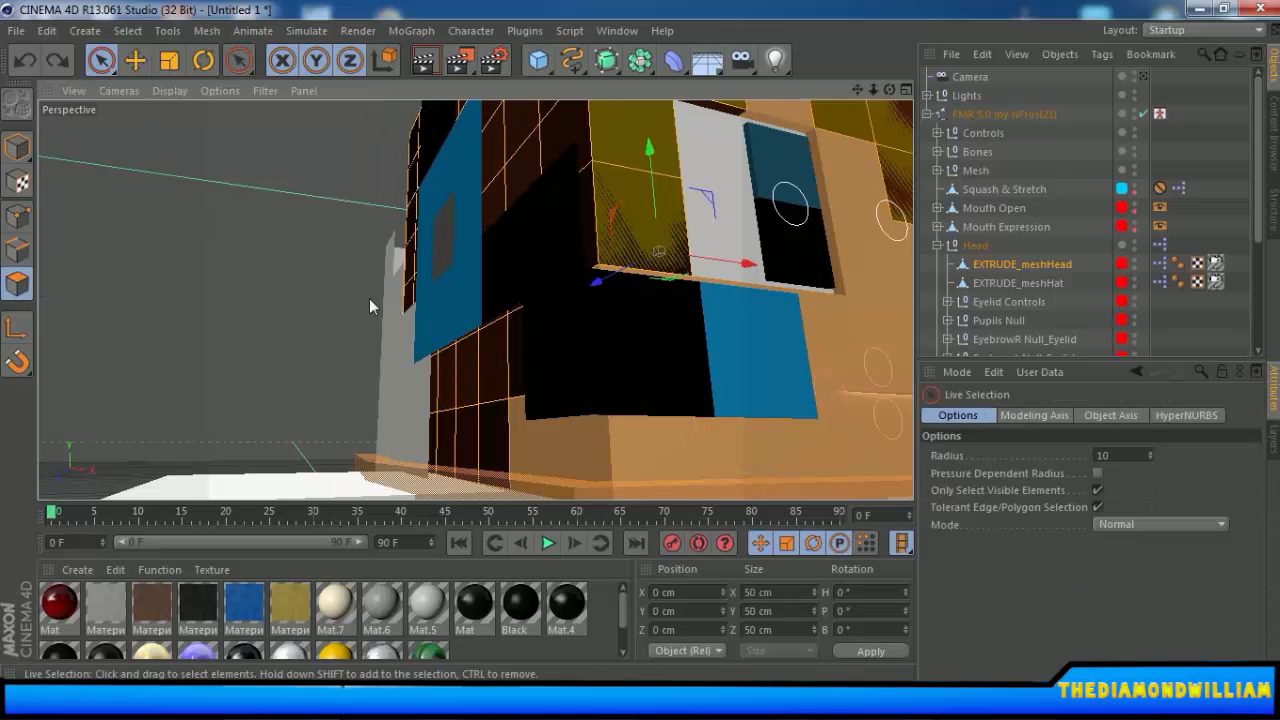
Examine the underside of the head and the area where it meets the neck and body from several angles.
alt+drag(625, 431, 590, 280)
alt+drag(474, 300, 683, 358)
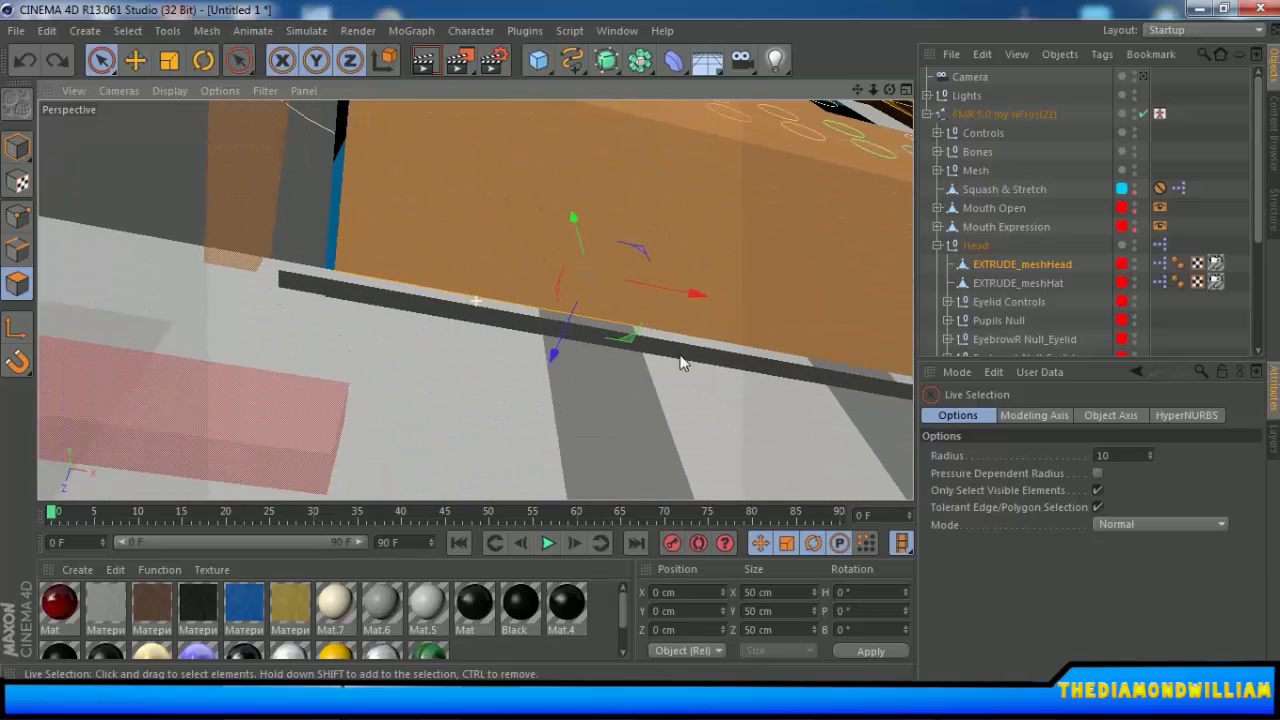
alt+drag(586, 390, 650, 220)
scroll(306, 317, up, 3)
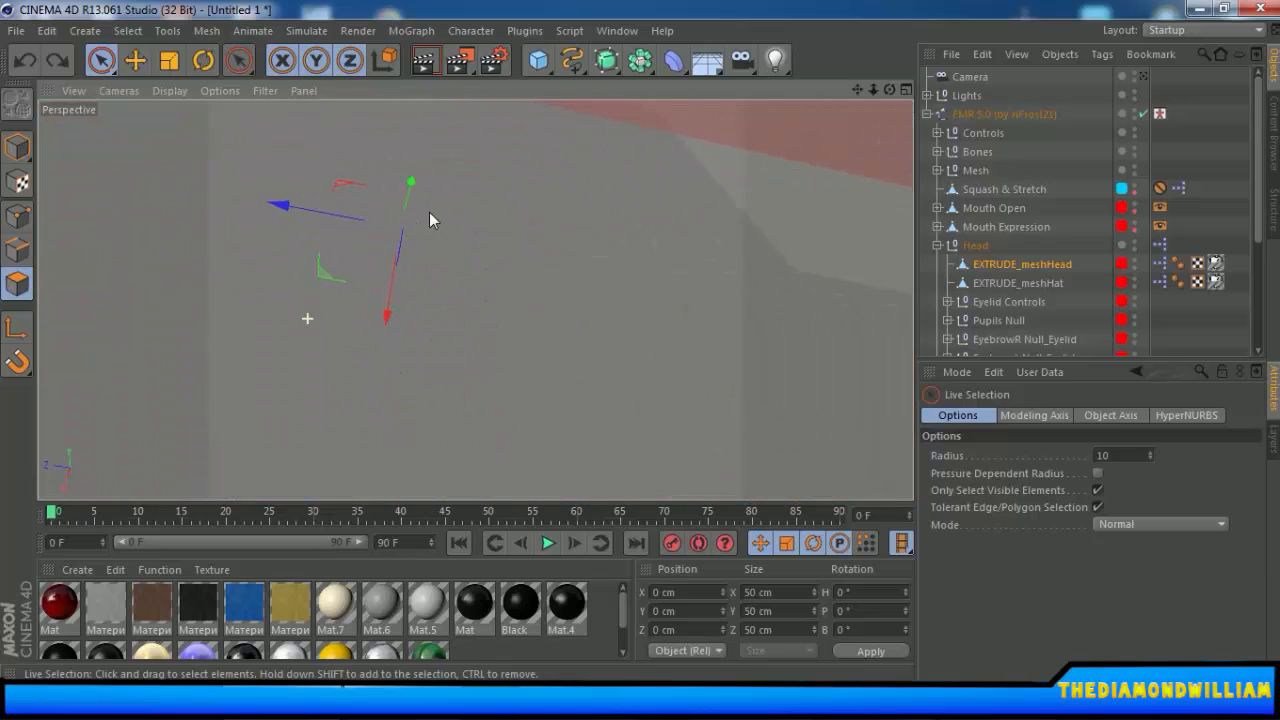
scroll(432, 212, up, 3)
click(16, 145)
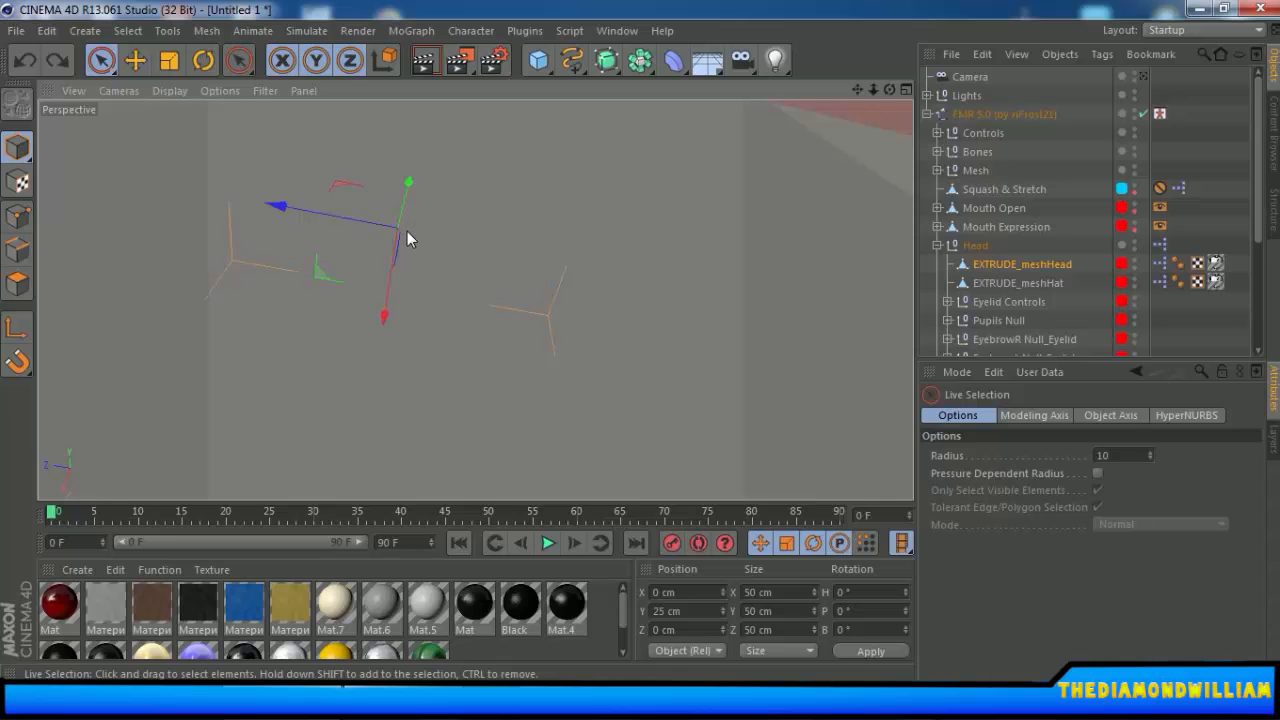
click(16, 284)
scroll(501, 218, up, 3)
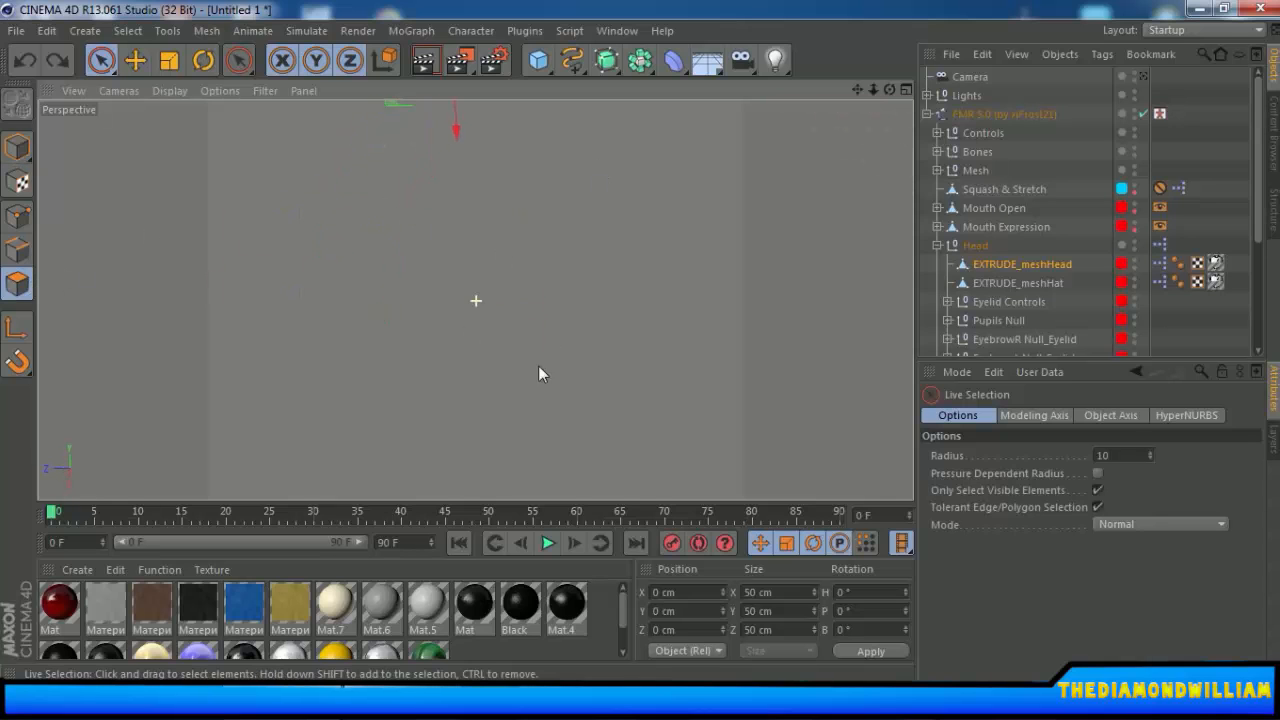
scroll(616, 212, down, 5)
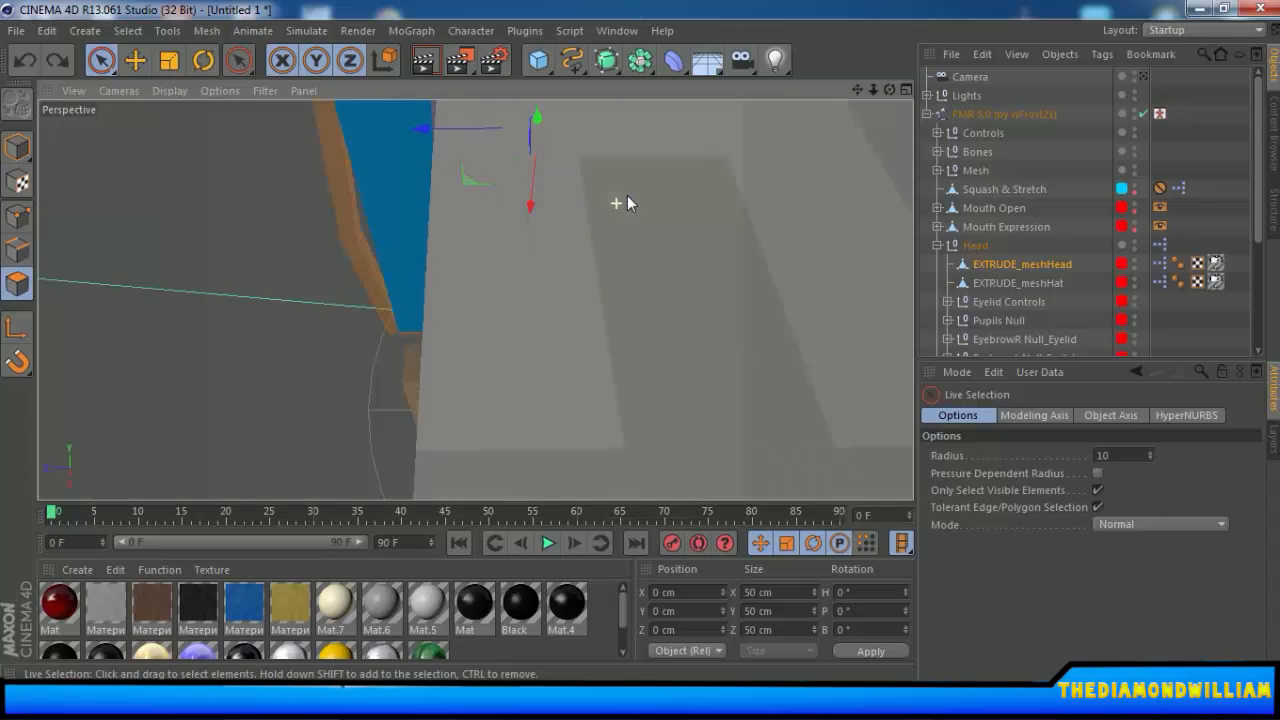
alt+drag(621, 229, 561, 551)
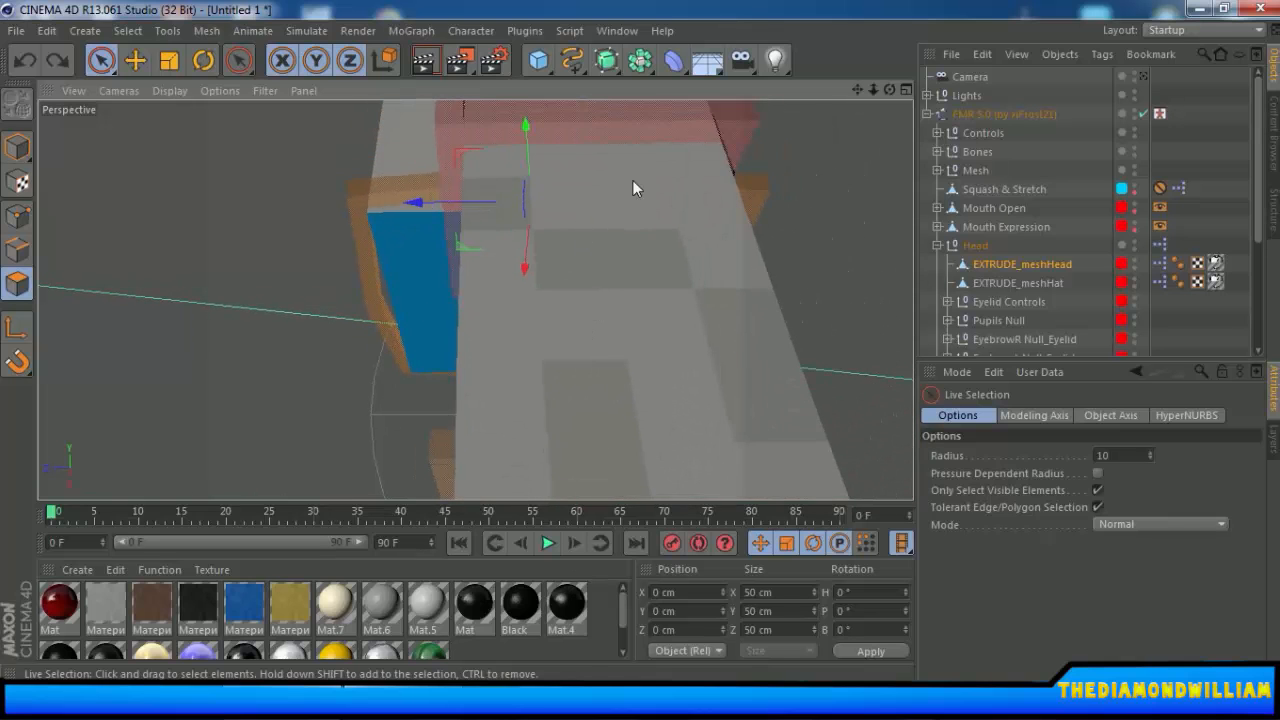
alt+drag(633, 180, 561, 349)
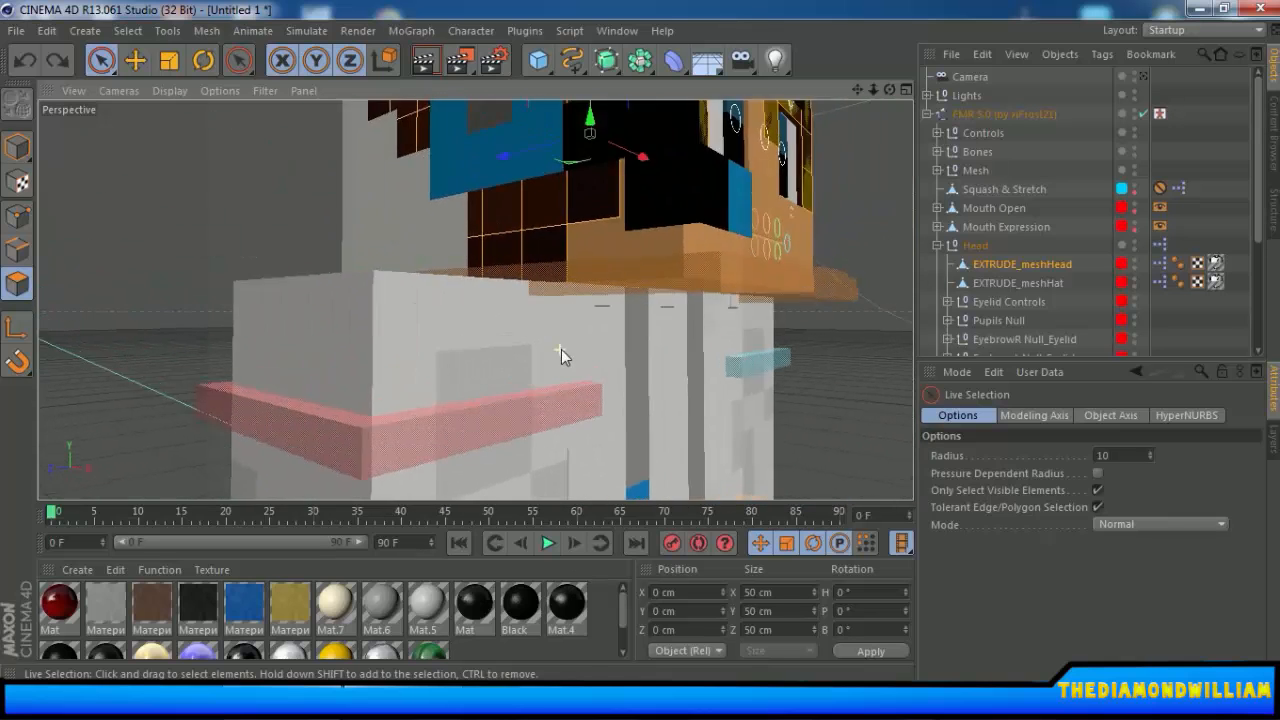
scroll(561, 349, up, 10)
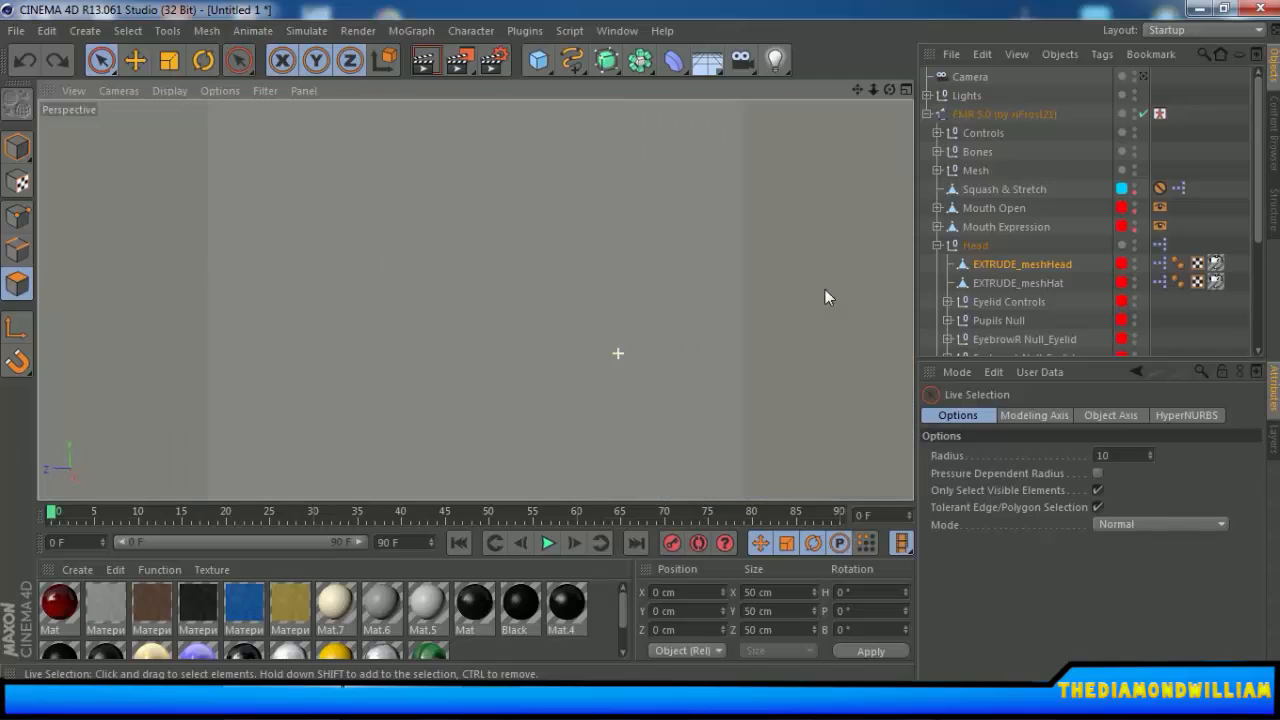
scroll(830, 270, down, 10)
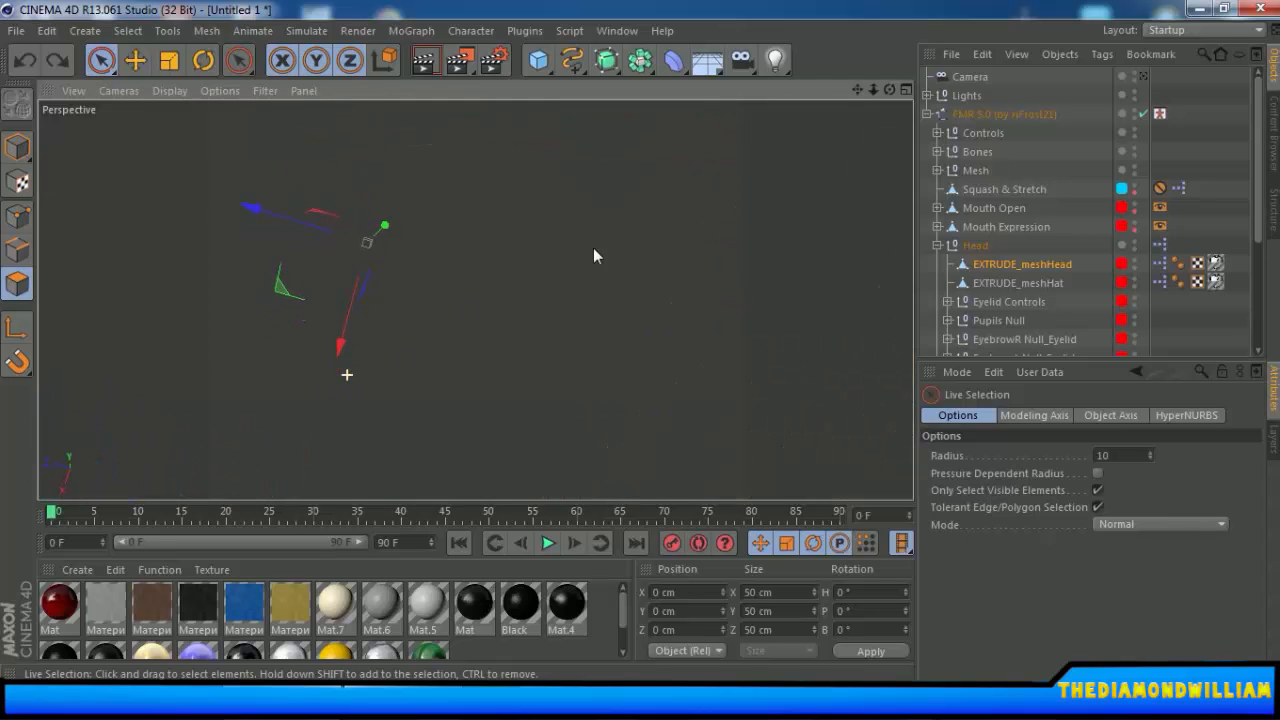
alt+right_drag(603, 248, 616, 250)
alt+right_drag(605, 307, 659, 289)
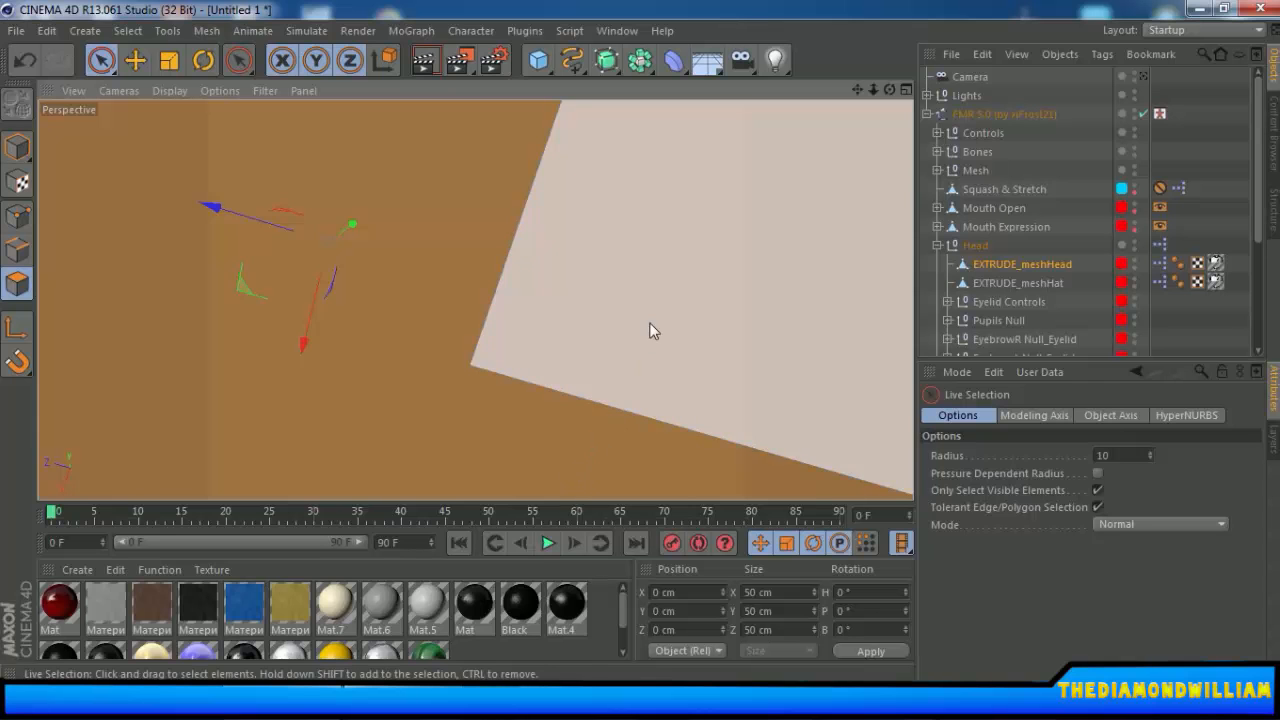
alt+drag(650, 323, 477, 300)
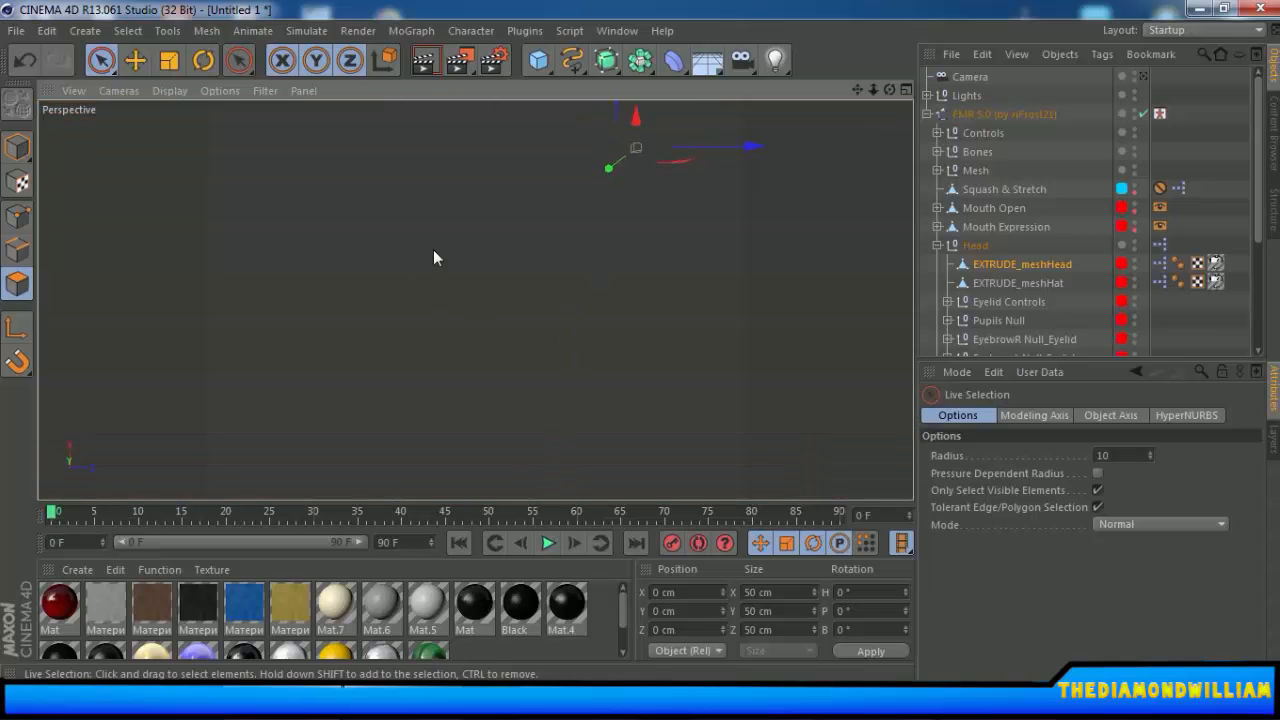
alt+drag(433, 258, 445, 164)
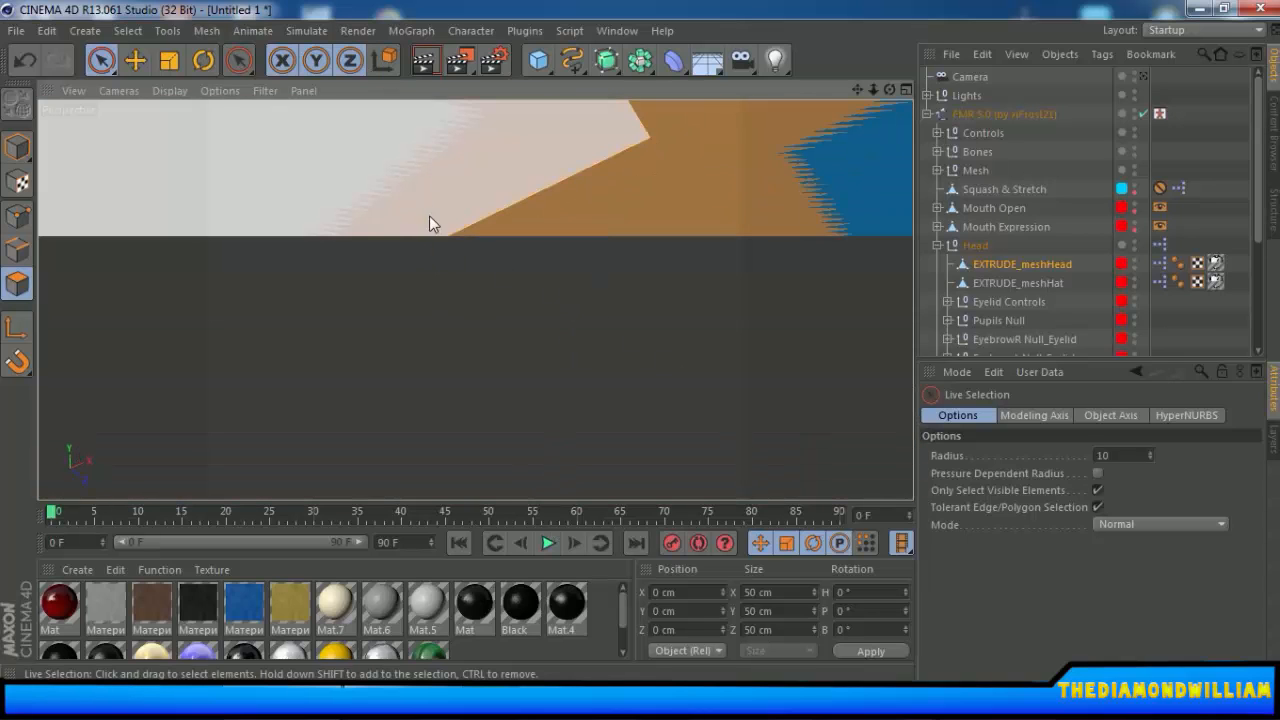
alt+drag(429, 215, 625, 242)
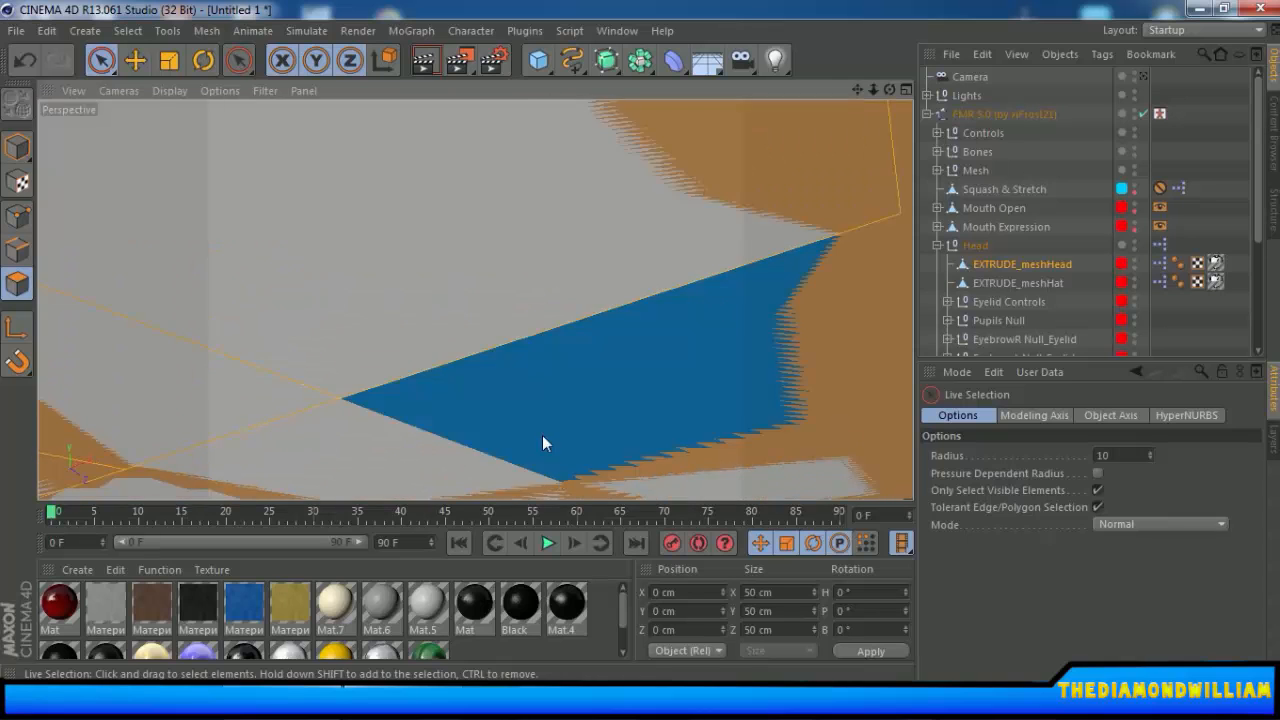
alt+drag(542, 443, 266, 409)
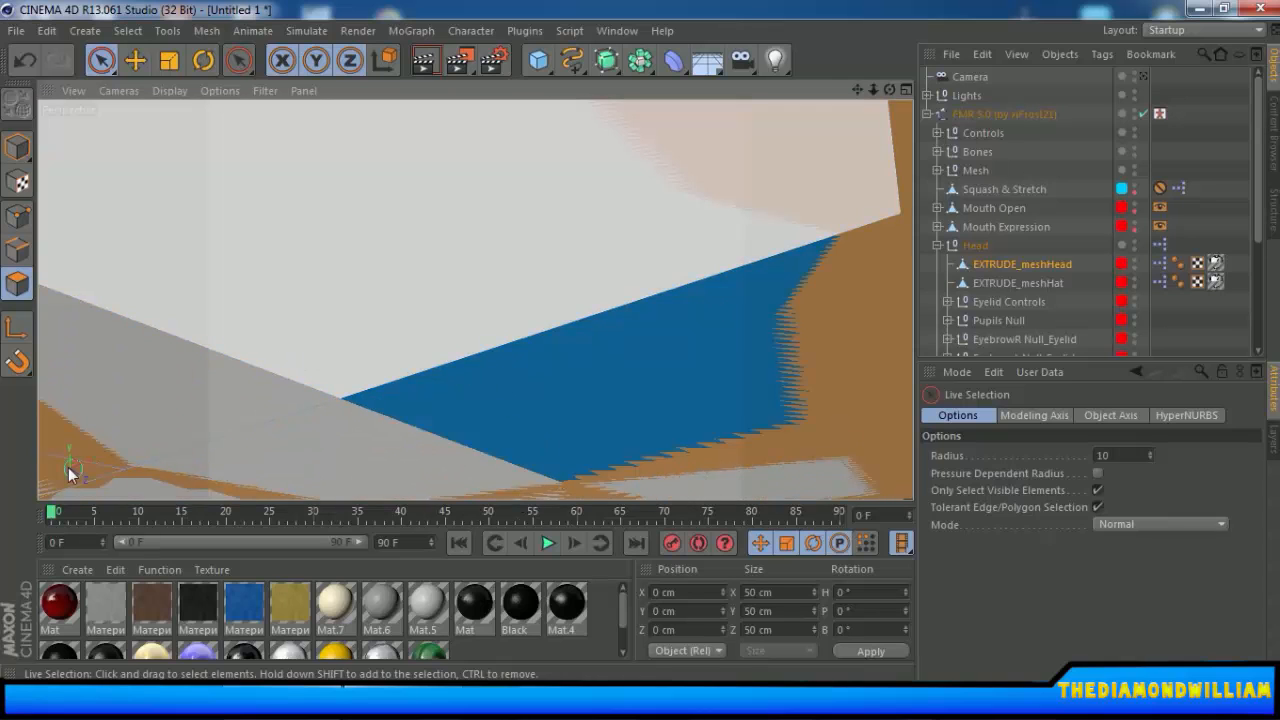
alt+drag(70, 474, 390, 334)
scroll(390, 332, down, 10)
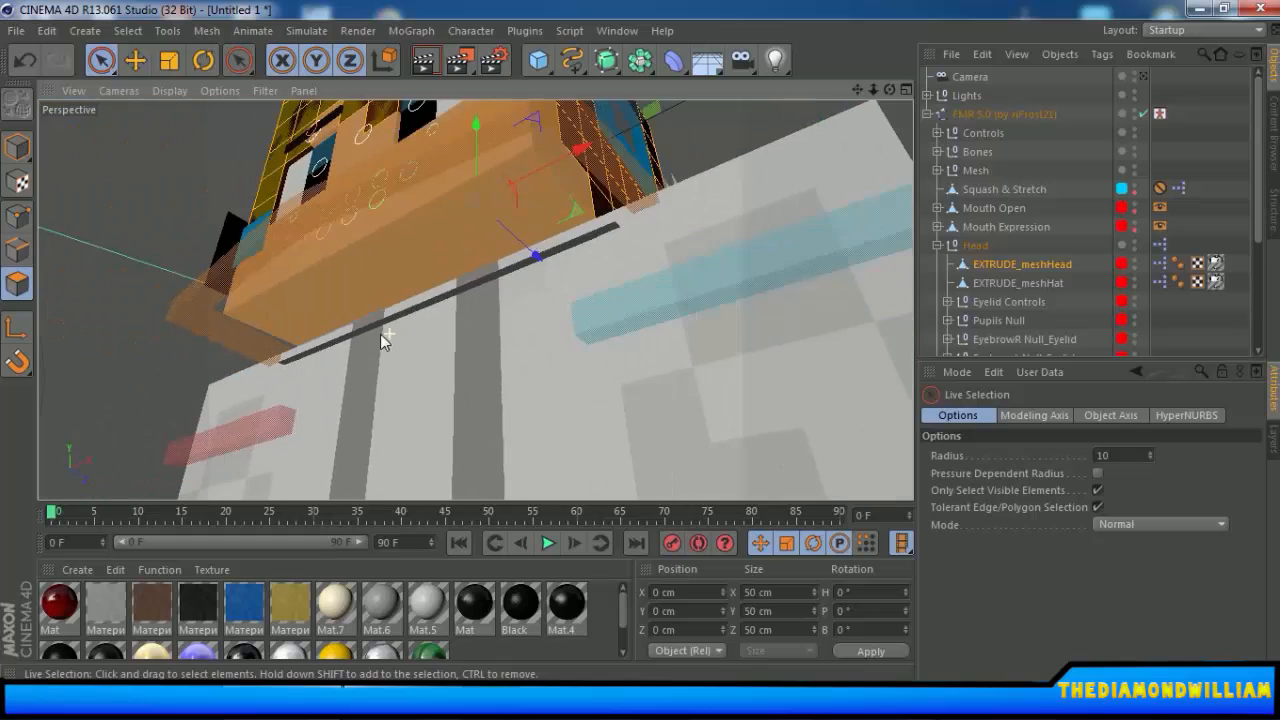
Extrude the selected hair polygons with a 3 cm offset and check the head from the side and front.
scroll(380, 370, up, 2)
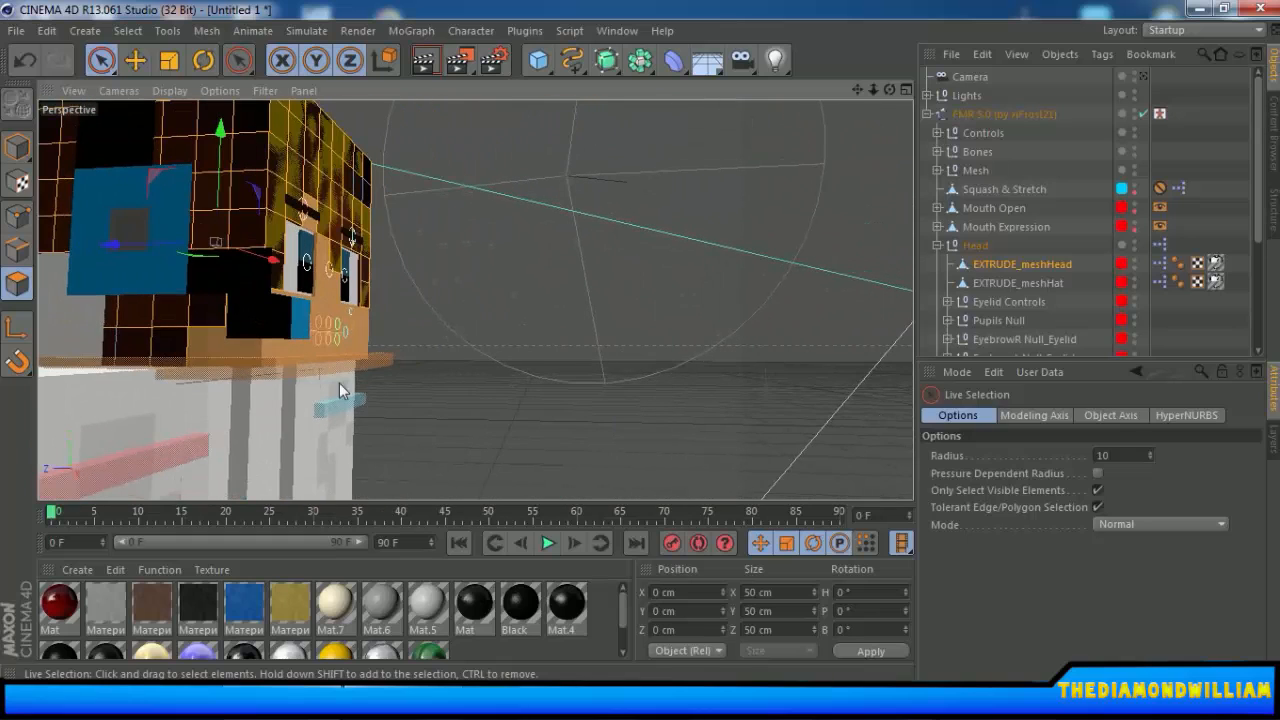
alt+drag(325, 325, 553, 347)
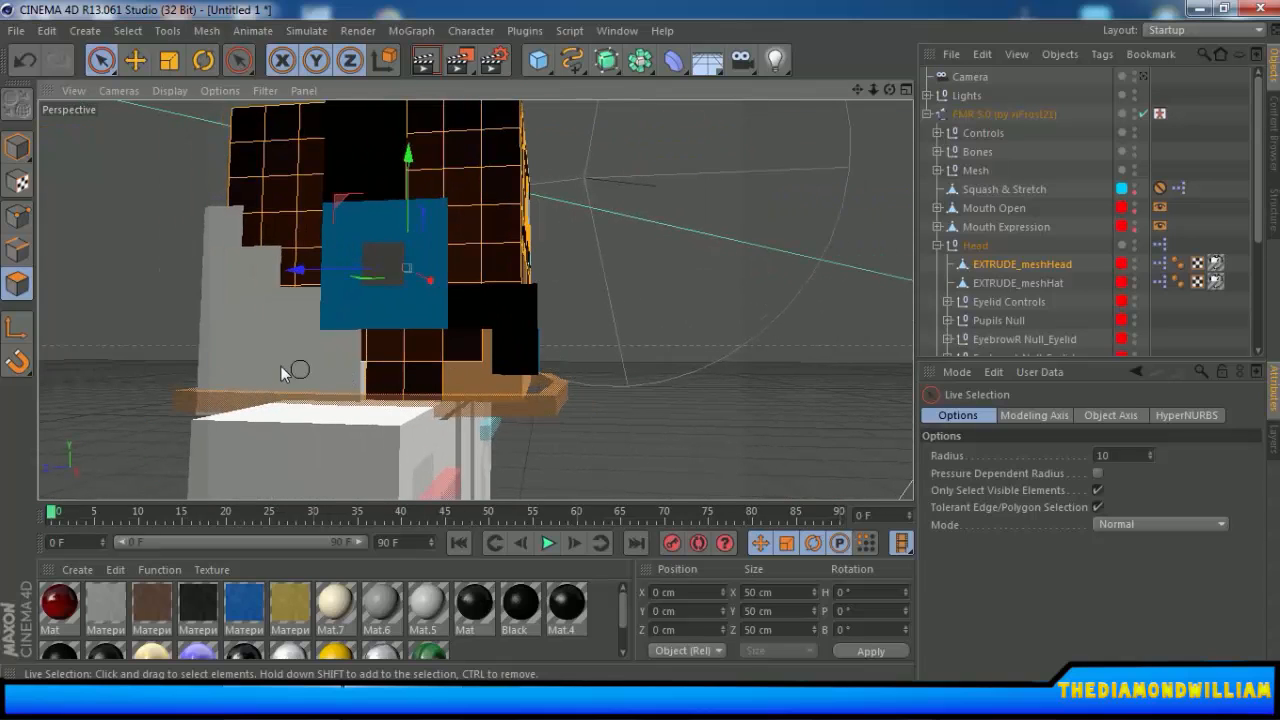
right_click(649, 287)
click(682, 362)
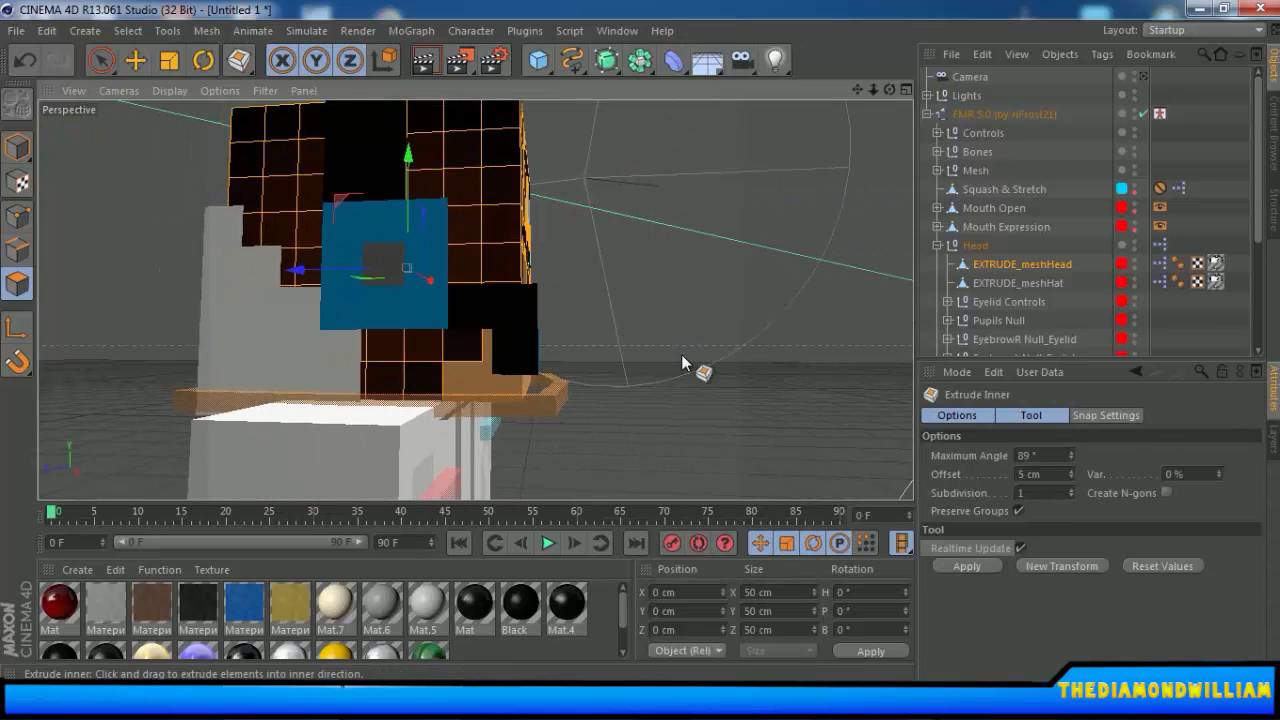
right_click(607, 289)
click(659, 345)
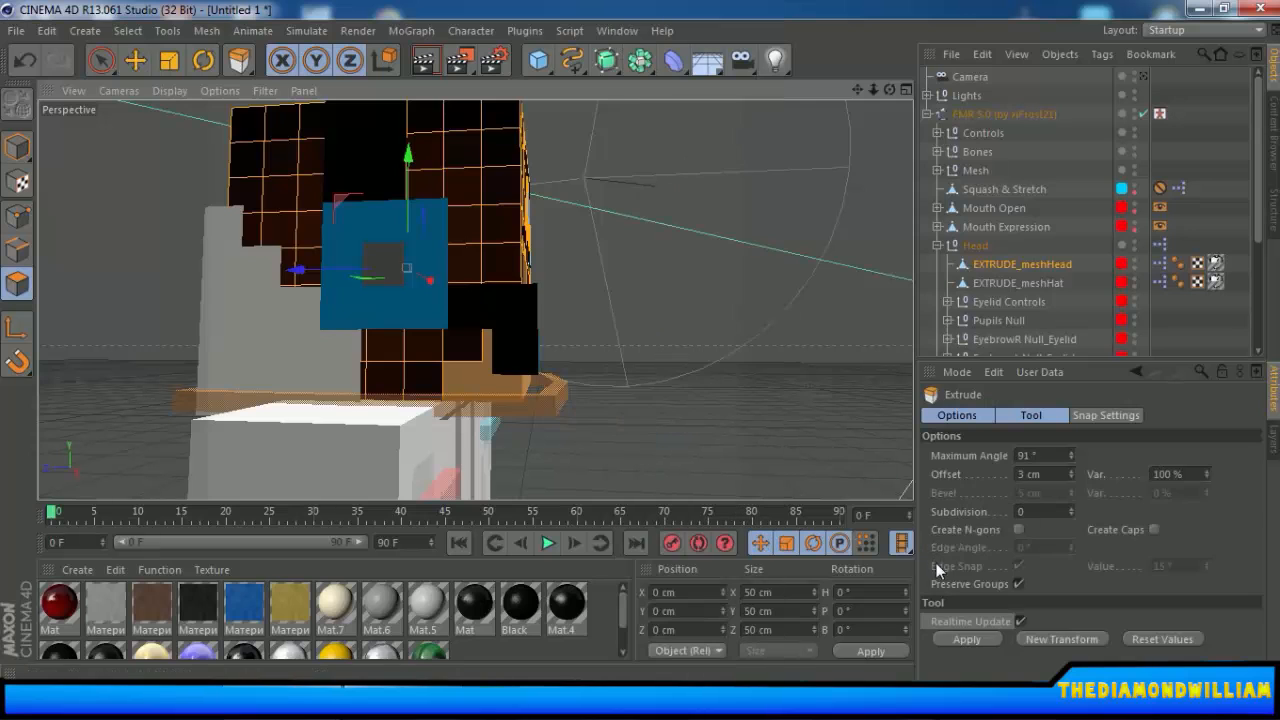
alt+drag(880, 420, 617, 448)
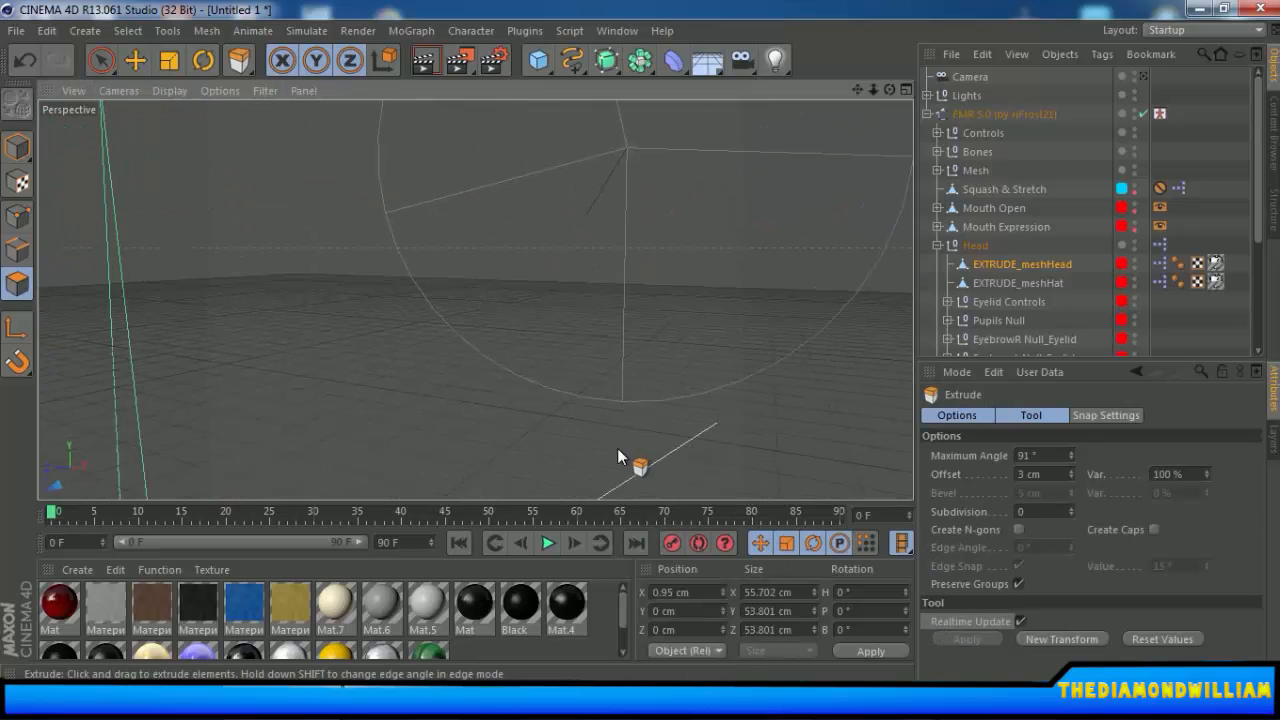
alt+drag(461, 355, 247, 424)
click(640, 331)
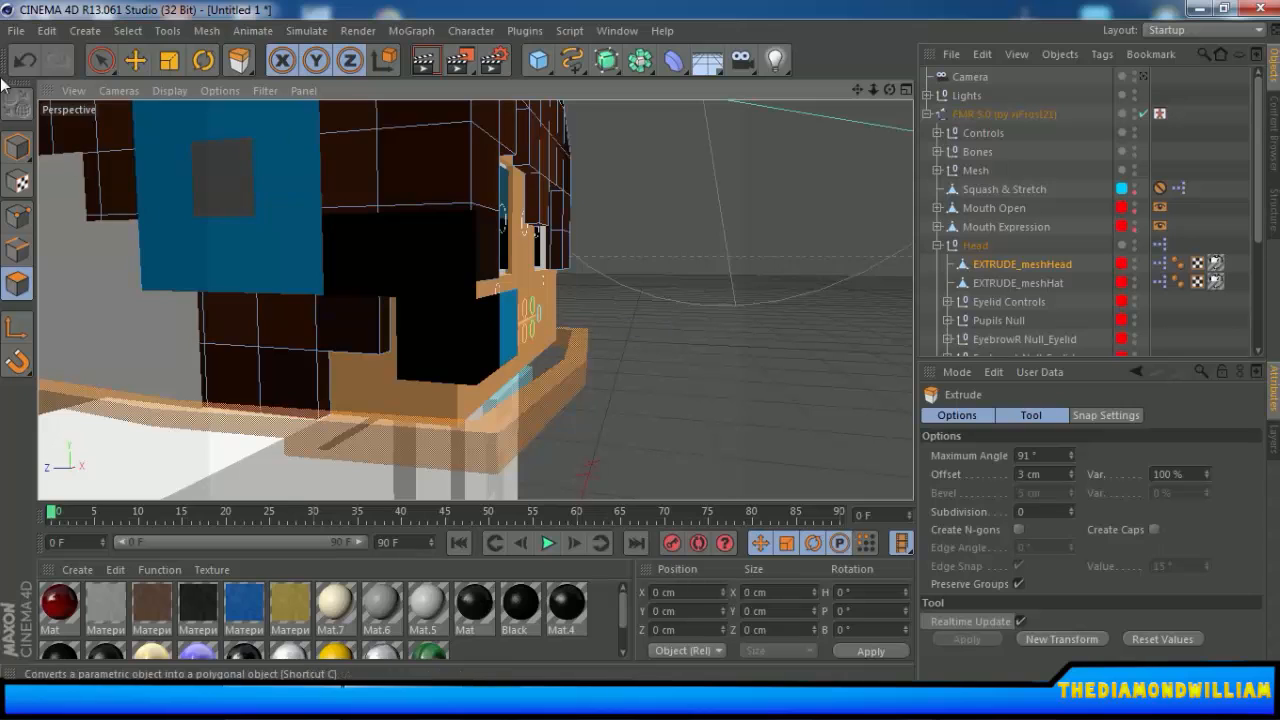
Return to Live Selection and make EXTRUDE_meshHead the active object for polygon editing.
click(100, 62)
click(433, 421)
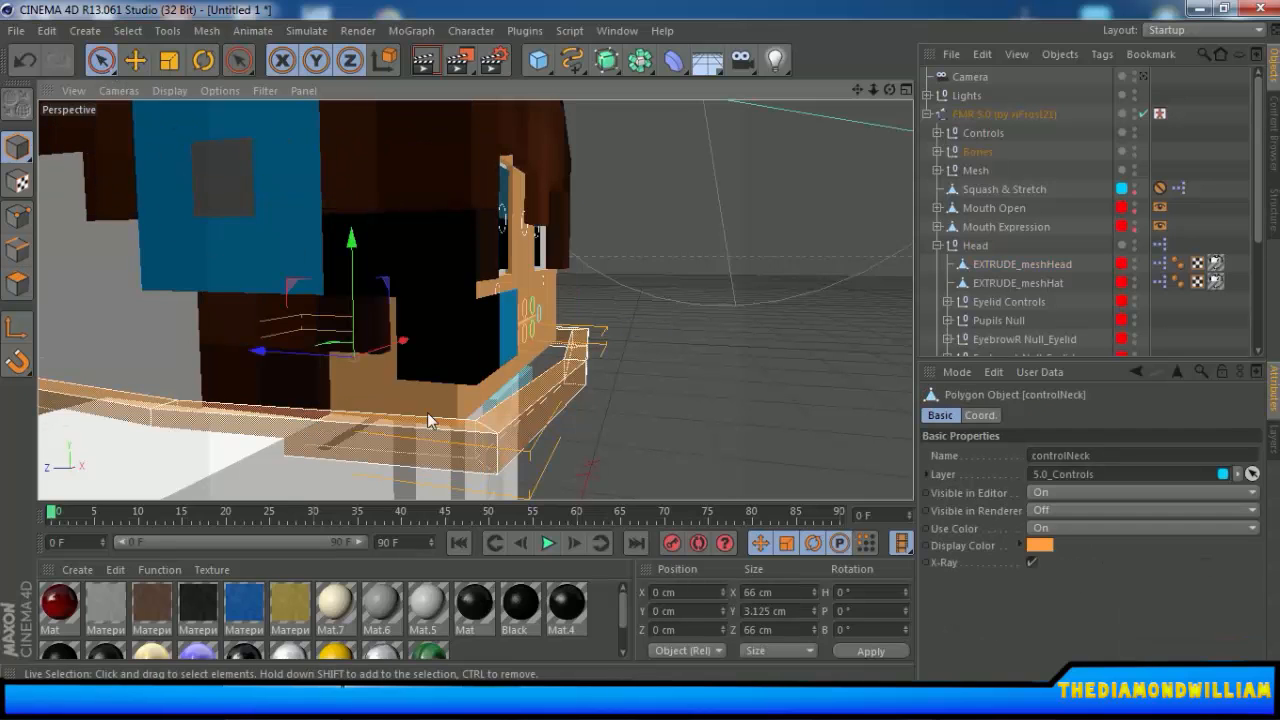
alt+drag(433, 421, 140, 362)
click(474, 429)
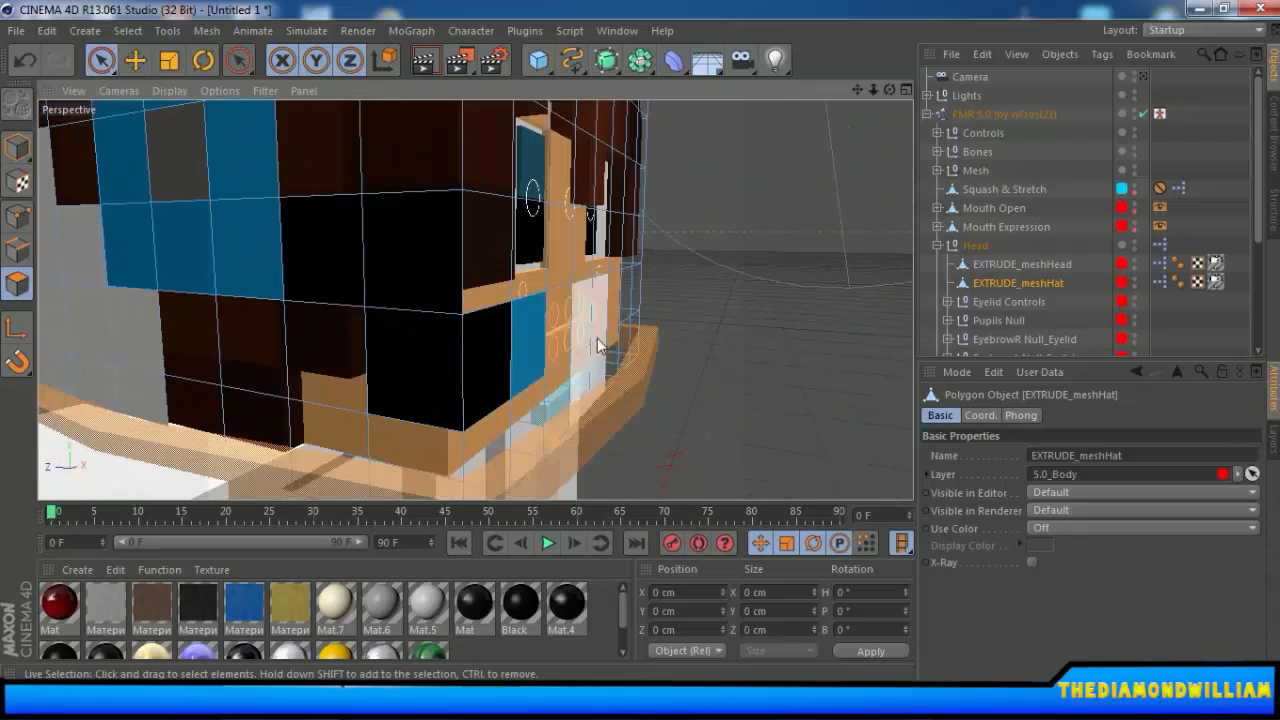
alt+drag(619, 358, 422, 304)
click(1022, 265)
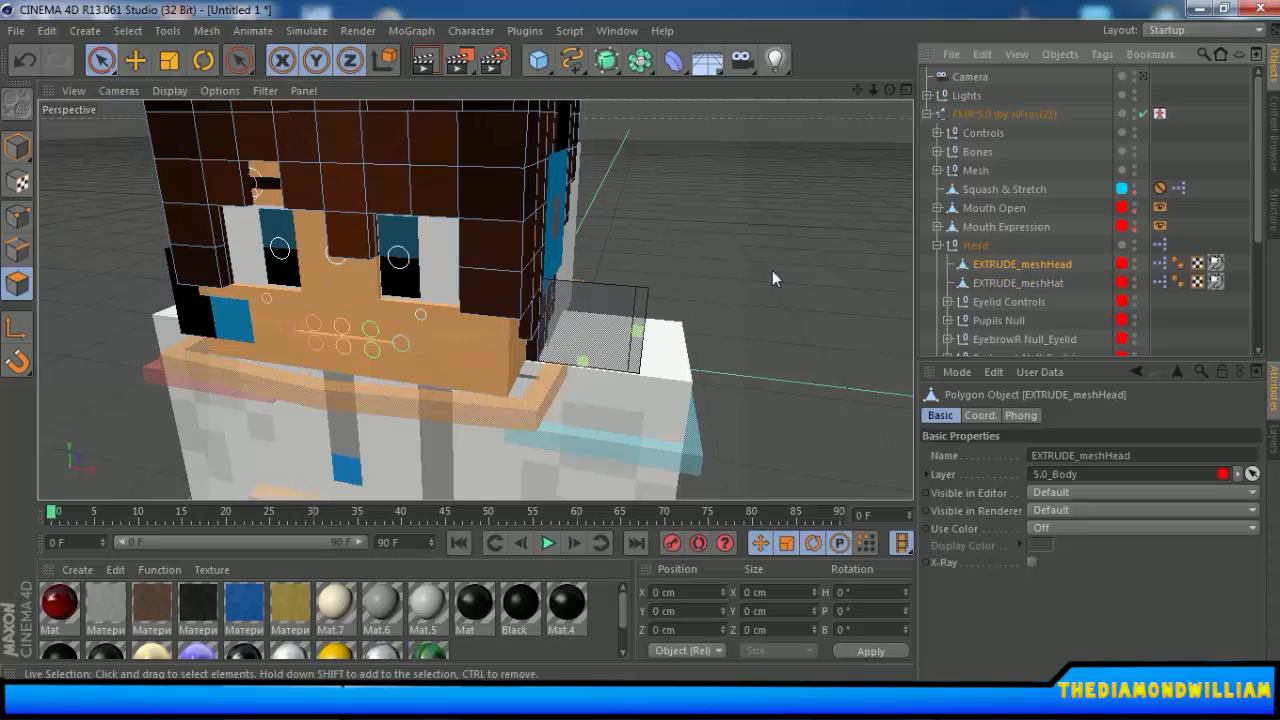
alt+drag(772, 270, 352, 156)
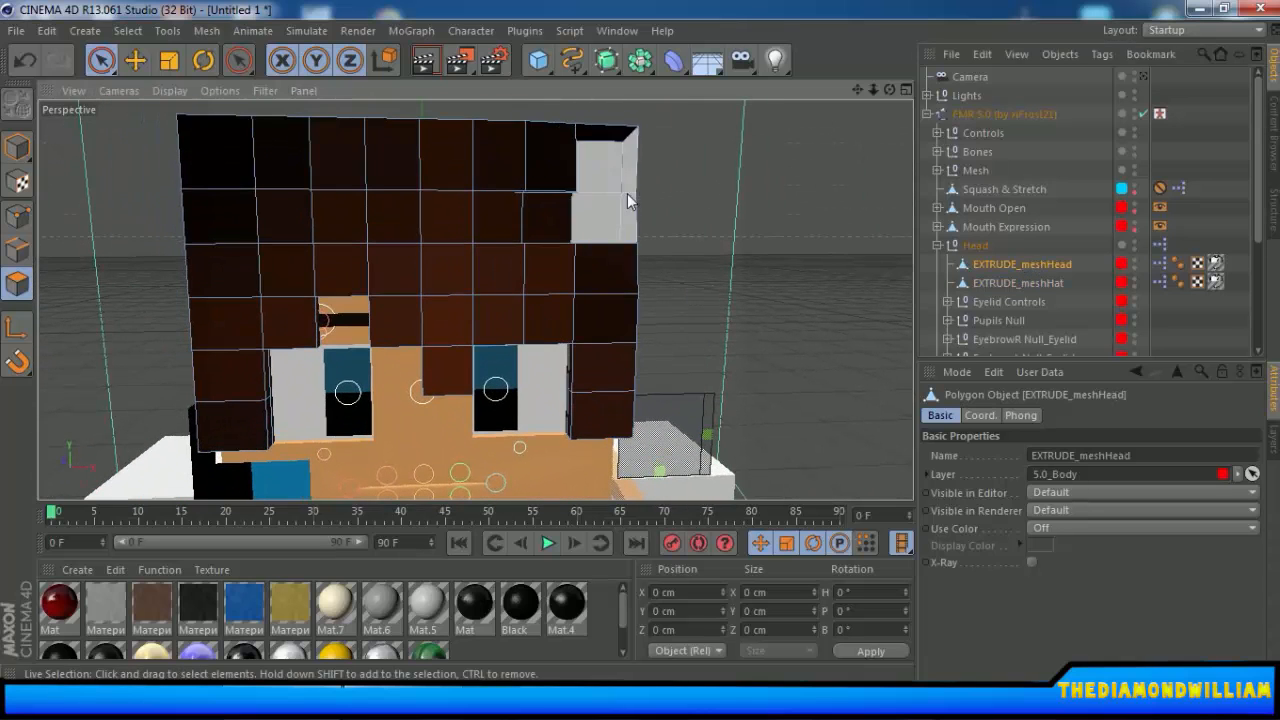
Undo the recent edits back to the full hair polygon selection on EXTRUDE_meshHead.
scroll(630, 205, up, 5)
scroll(735, 215, down, 3)
scroll(720, 214, up, 1)
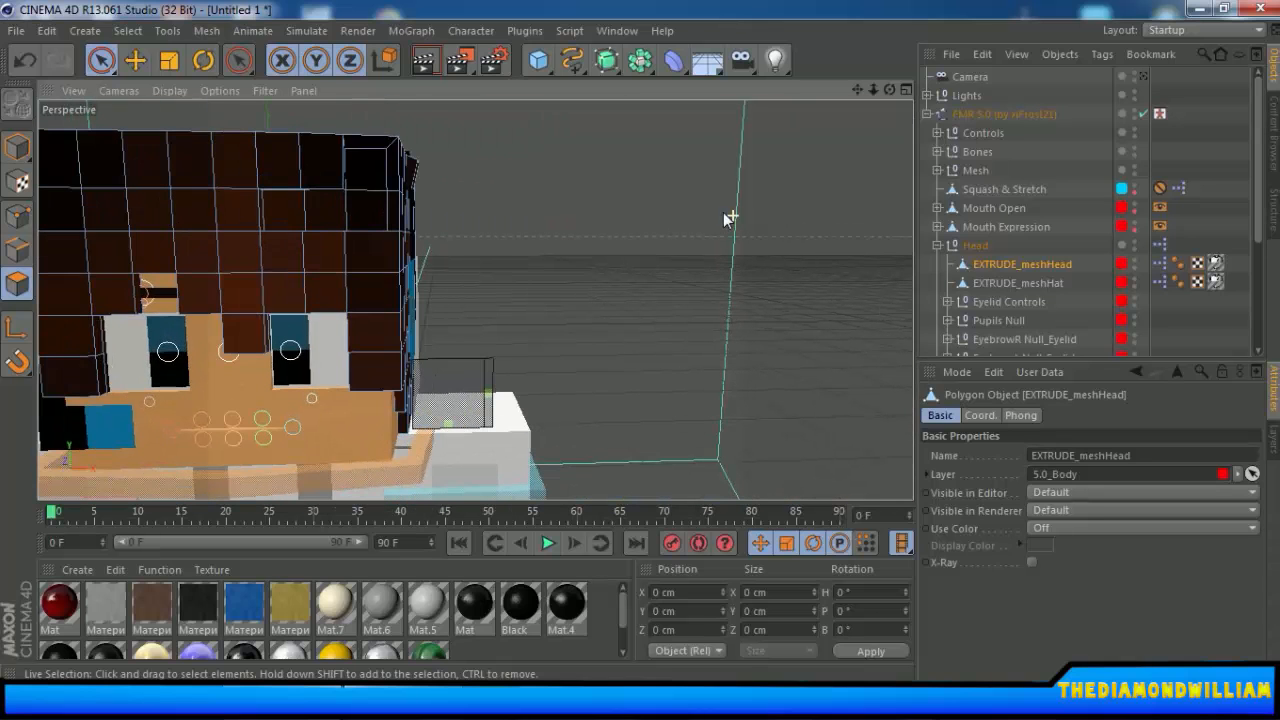
click(386, 190)
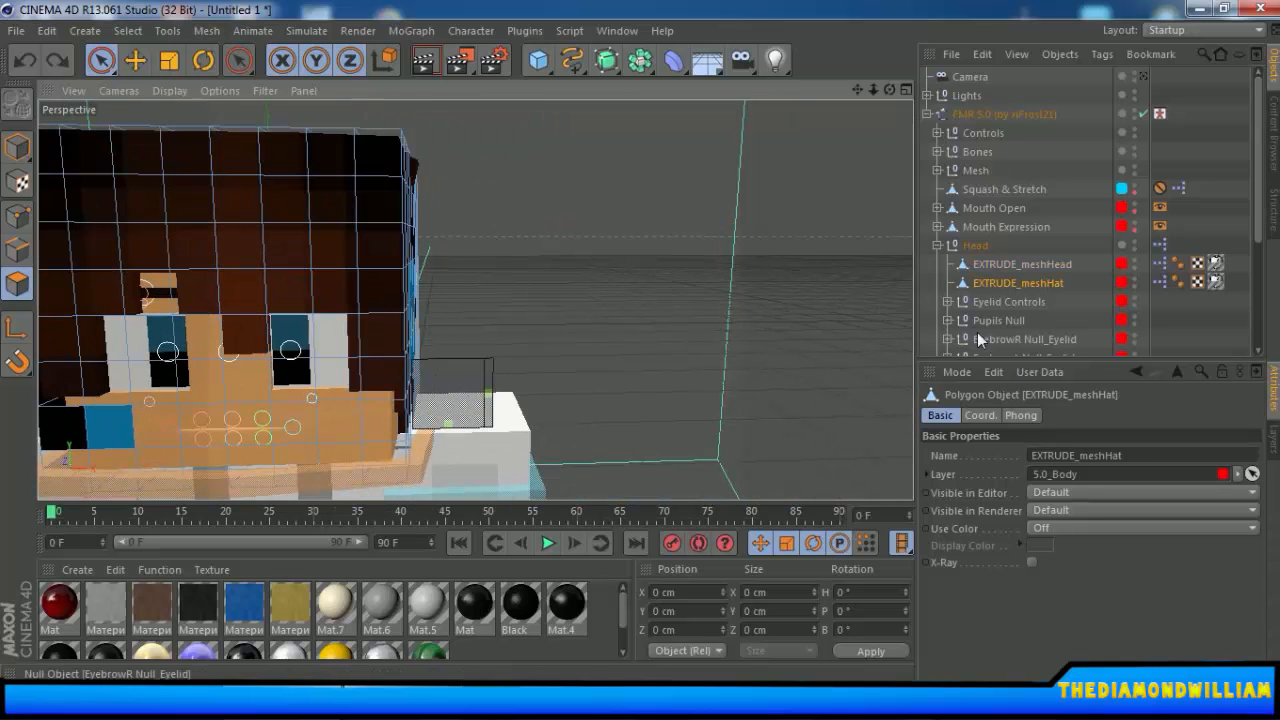
click(1016, 264)
key(o)
scroll(478, 272, up, 3)
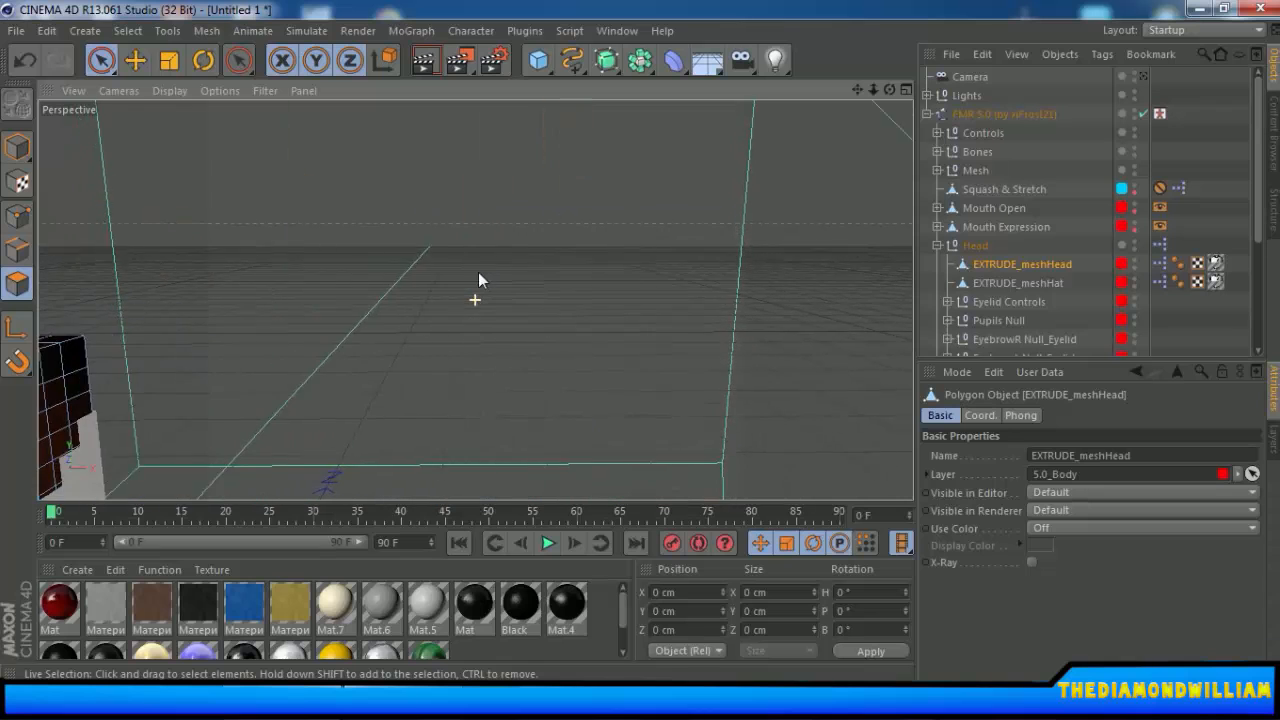
click(493, 266)
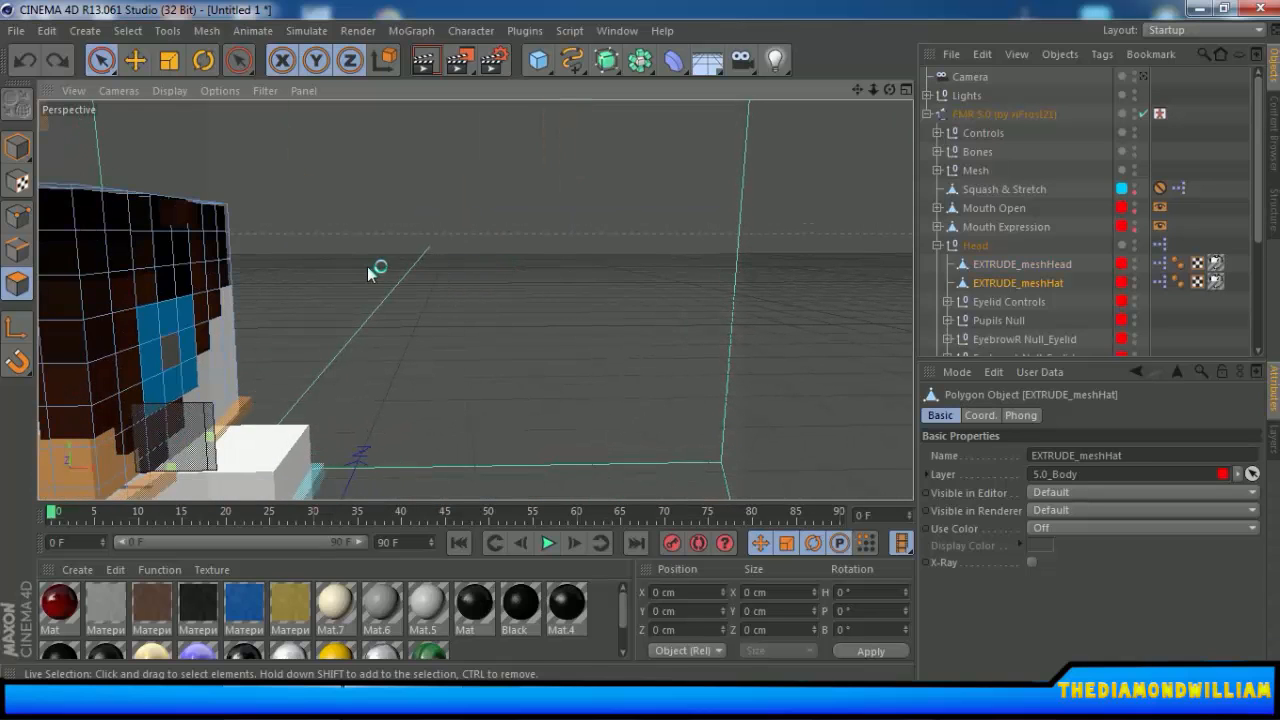
mouse_move(369, 267)
alt+mouse_down()
mouse_move(389, 267)
mouse_move(366, 274)
alt+mouse_up()
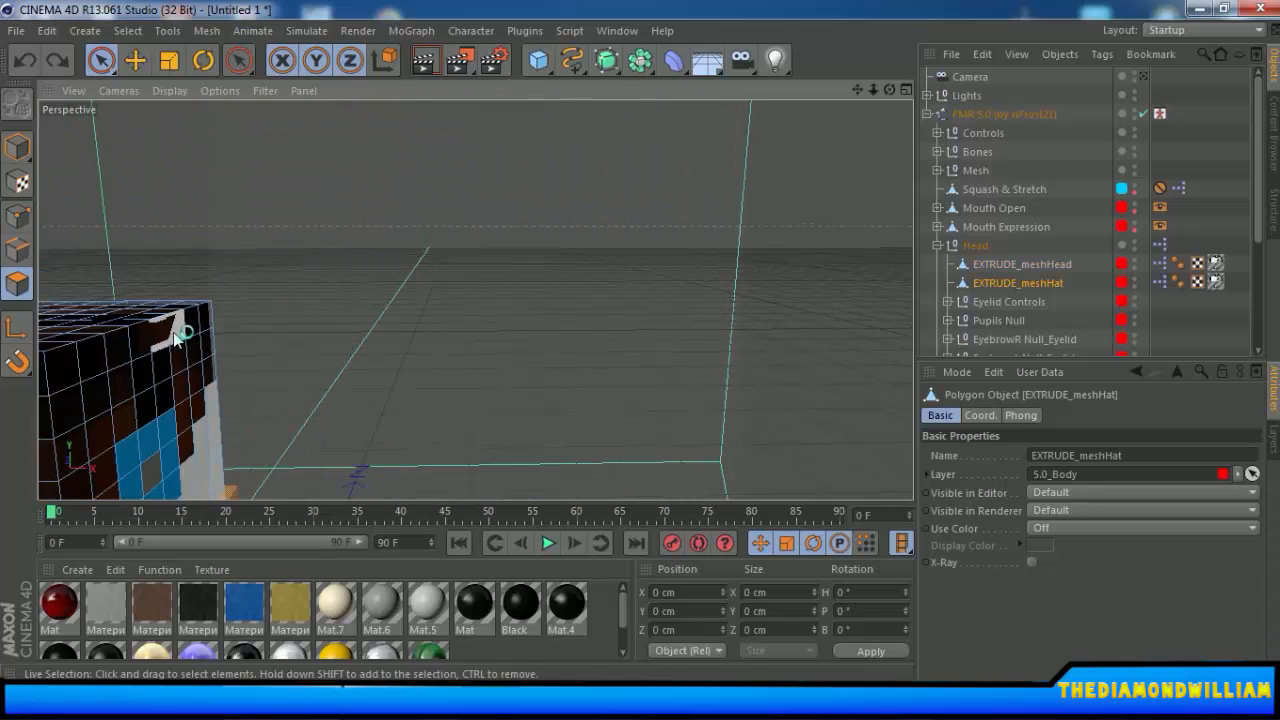
click(258, 351)
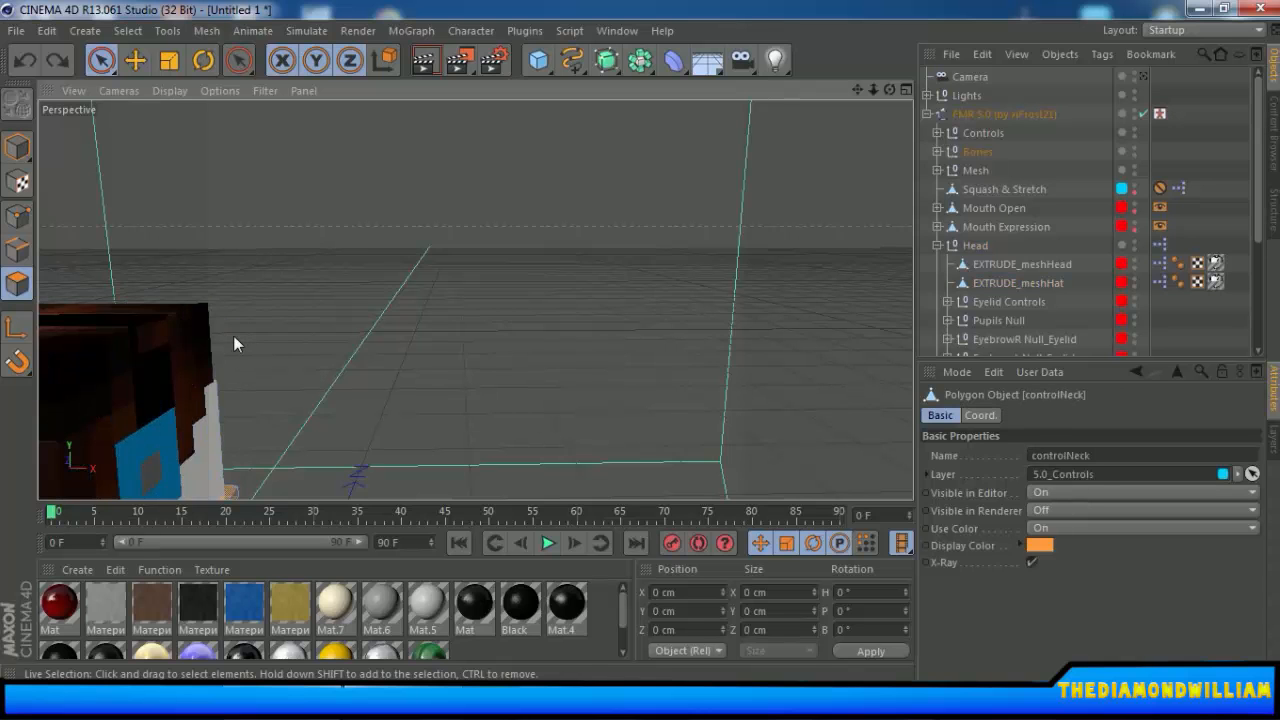
alt+drag(233, 335, 149, 329)
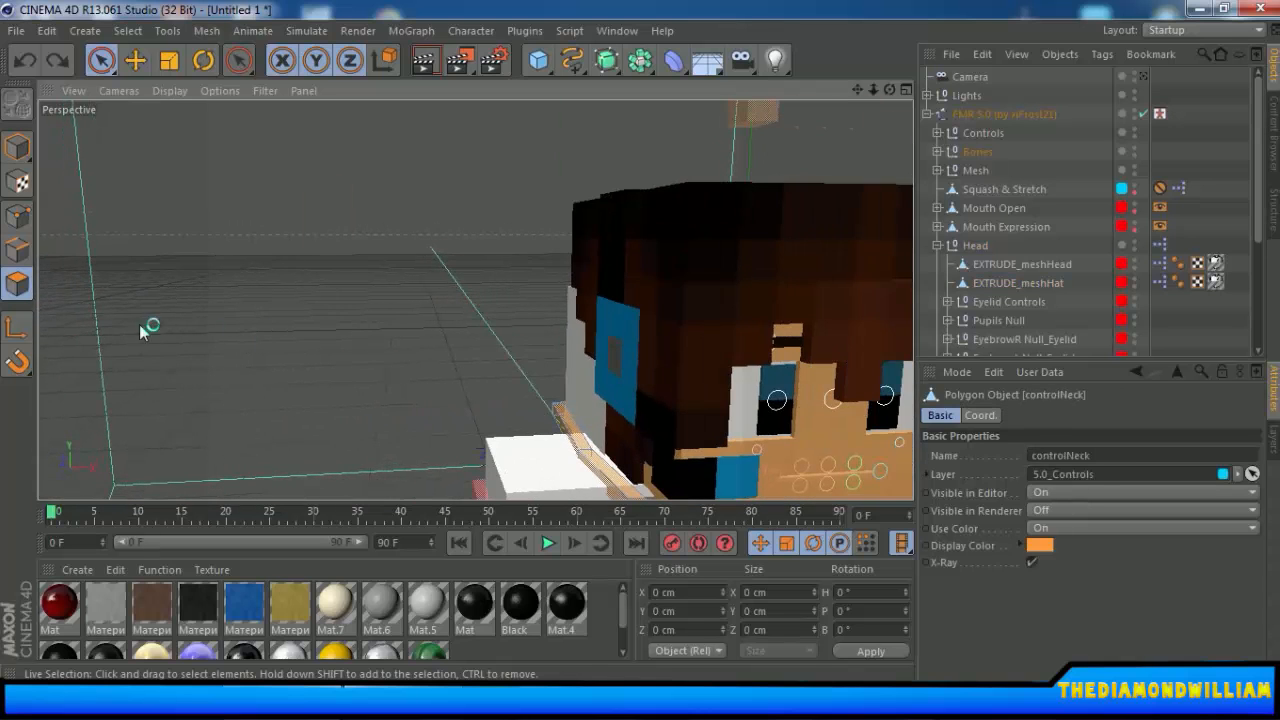
click(101, 59)
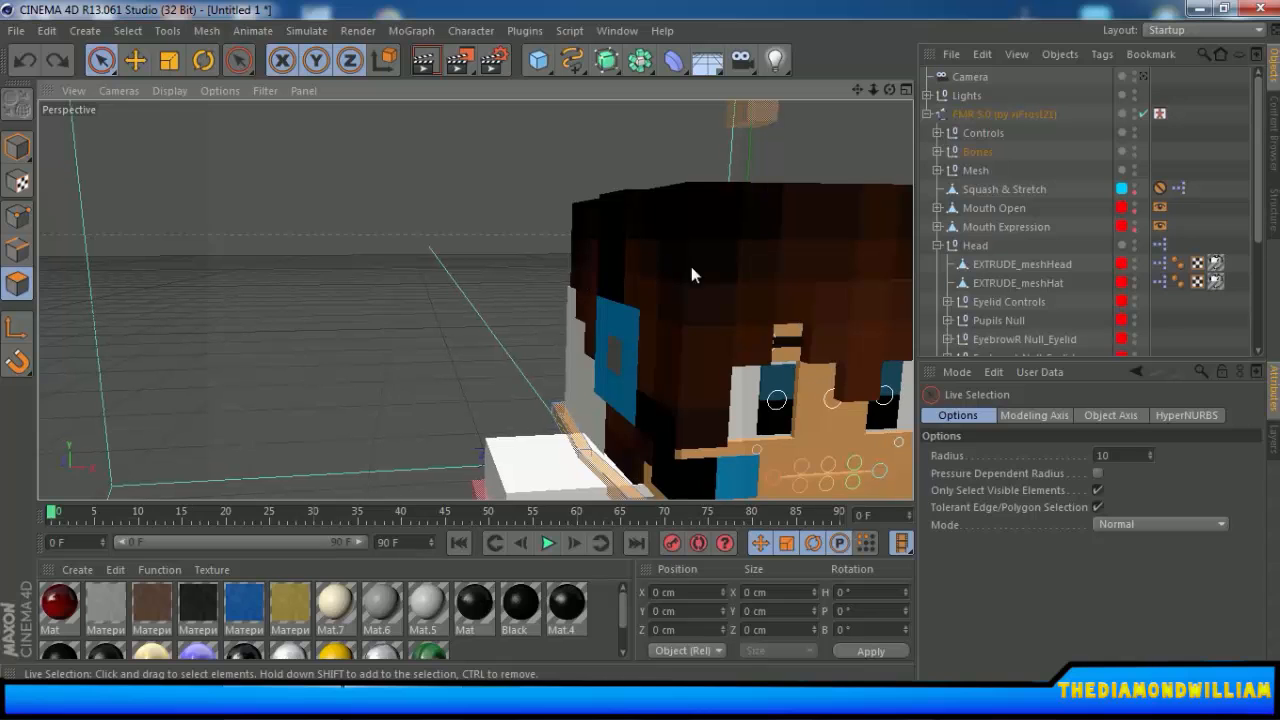
click(1000, 265)
alt+drag(814, 325, 561, 373)
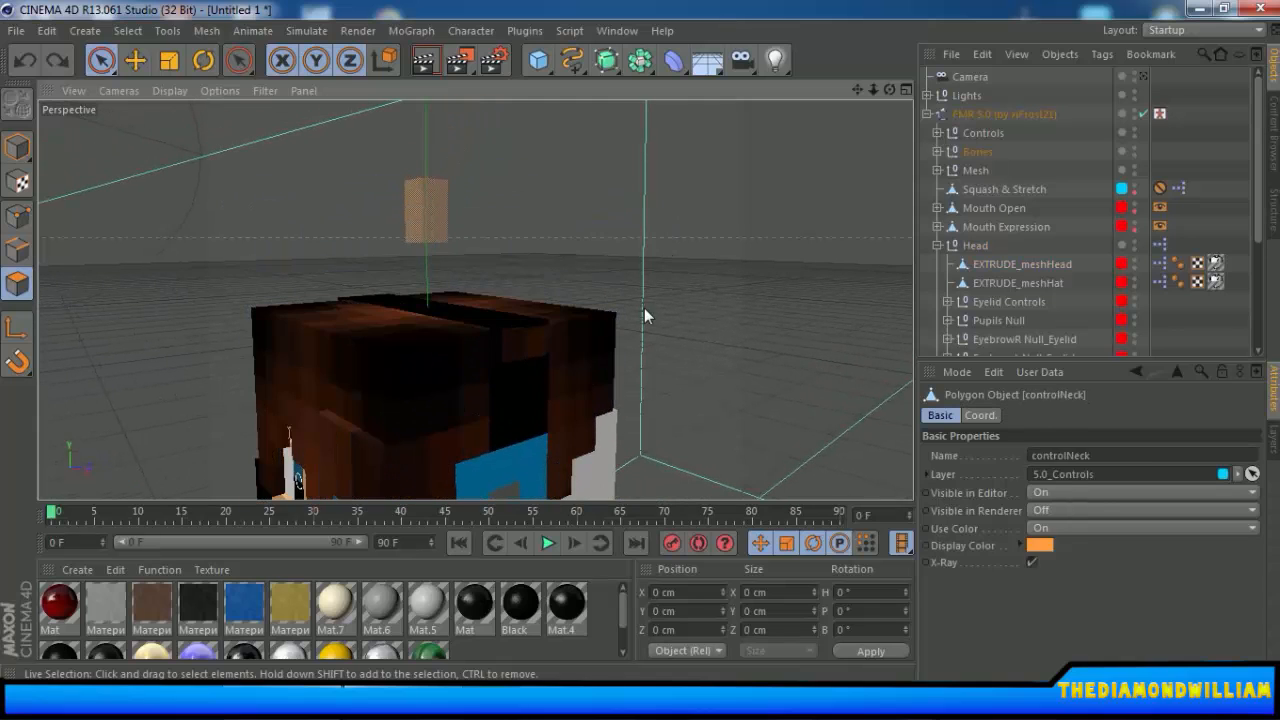
key(ctrl+a)
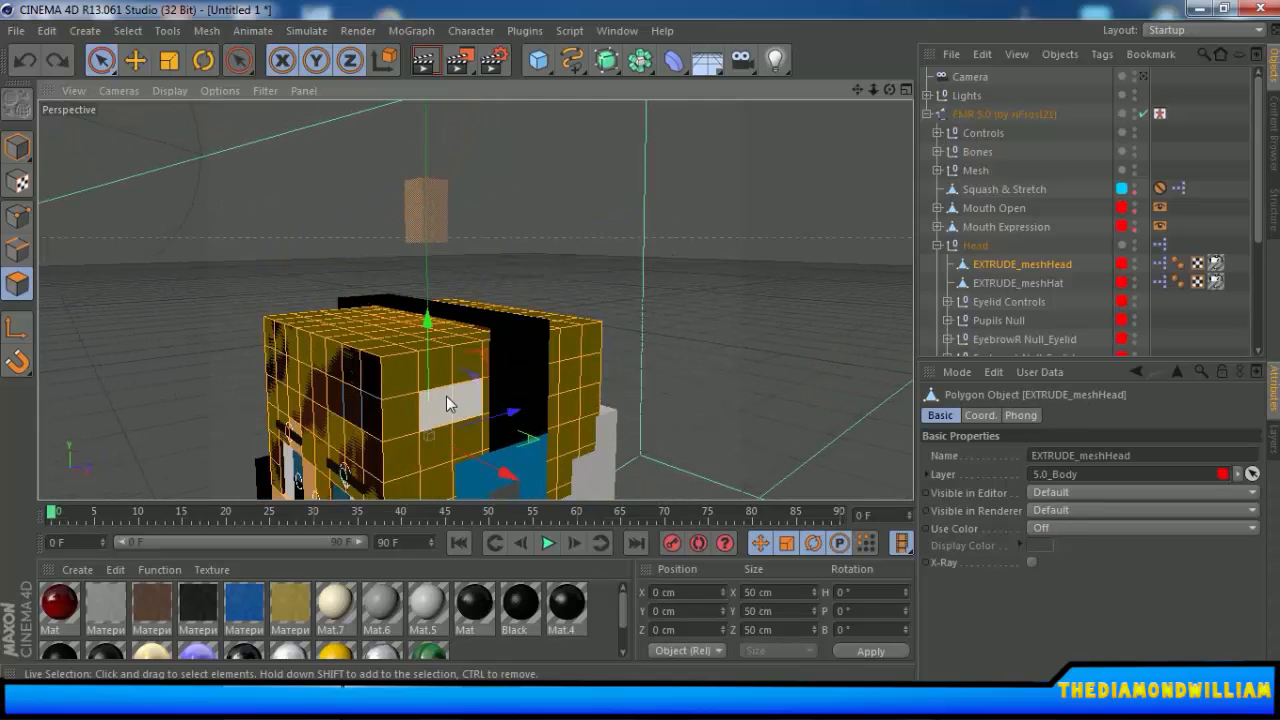
Try extruding the selected hair polygons with a 3 cm offset and undo the extrusion.
ctrl+click(563, 345)
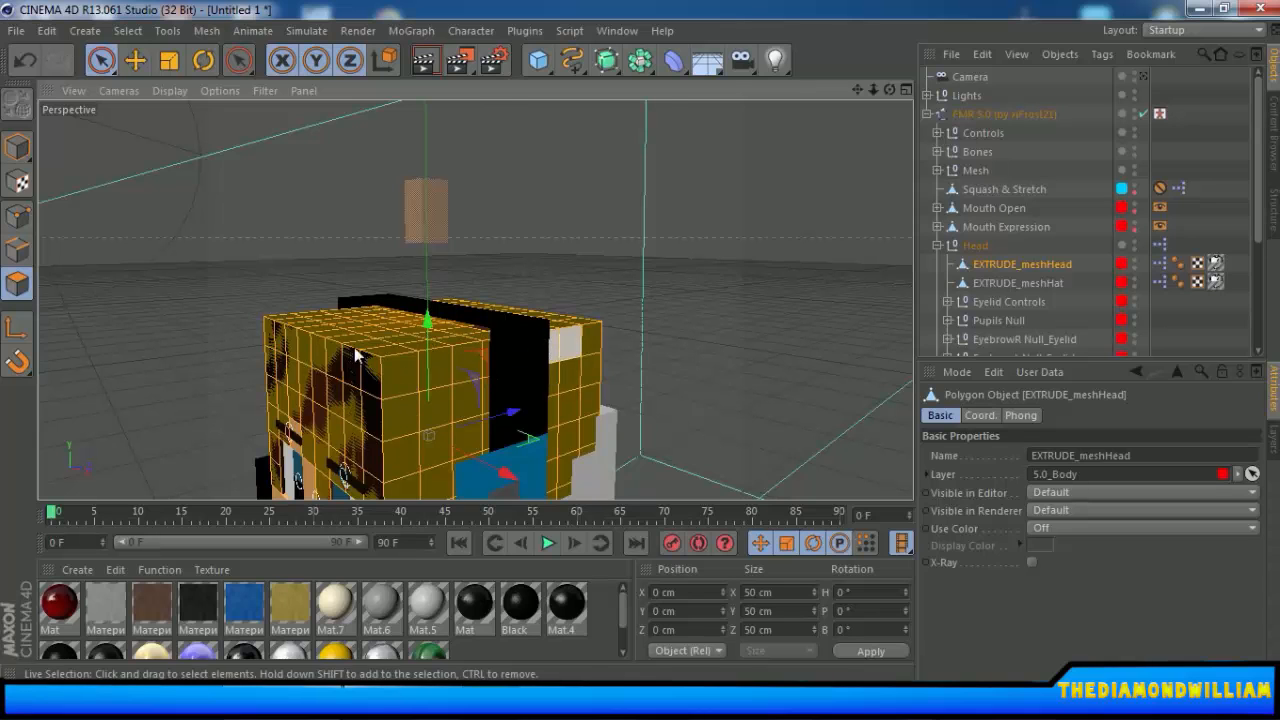
right_click(497, 380)
click(565, 341)
click(962, 638)
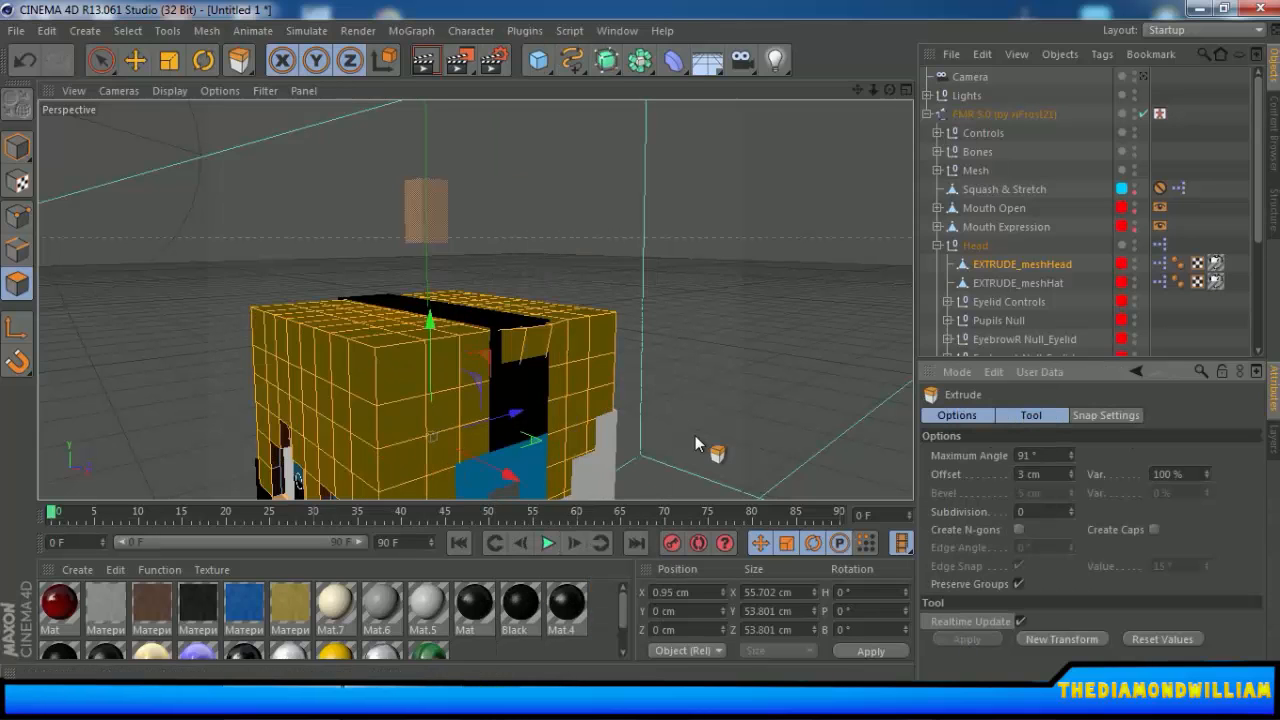
key(ctrl+z)
key(ctrl+z)
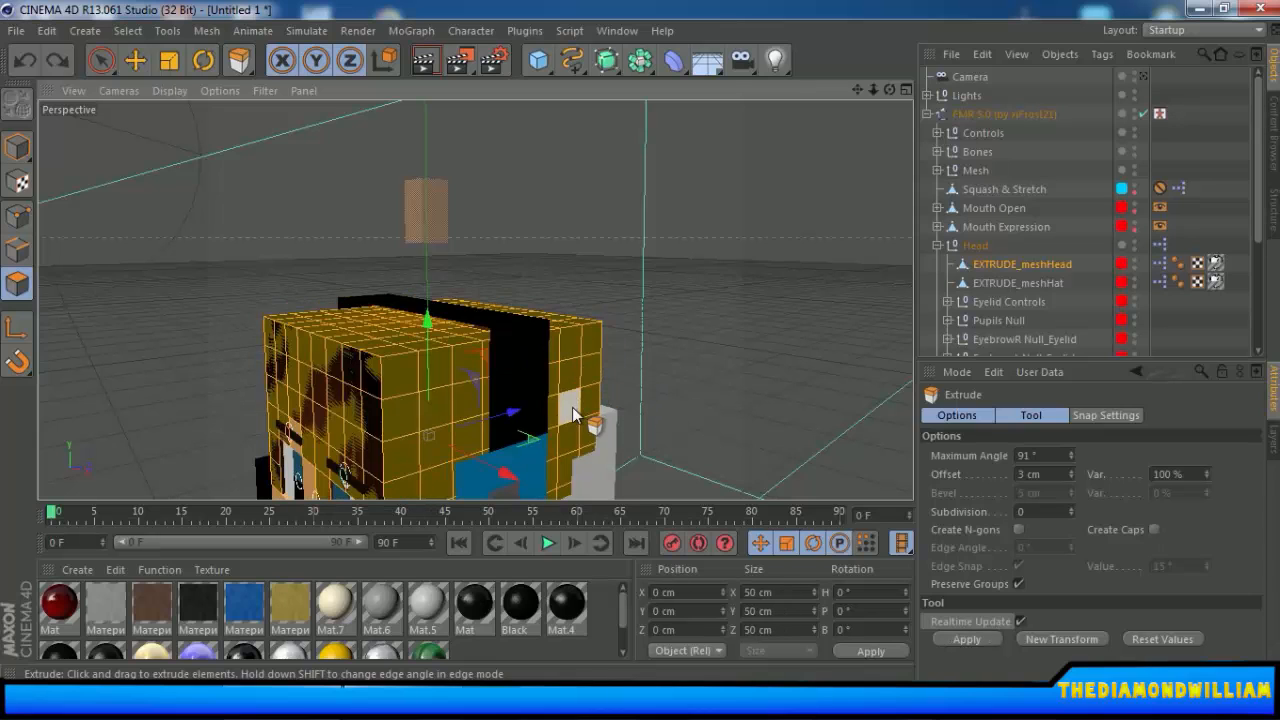
Add the missed side hair polygons around the black headband to the selection with Live Selection.
alt+drag(573, 405, 666, 457)
scroll(666, 457, up, 3)
alt+drag(360, 354, 430, 338)
click(101, 61)
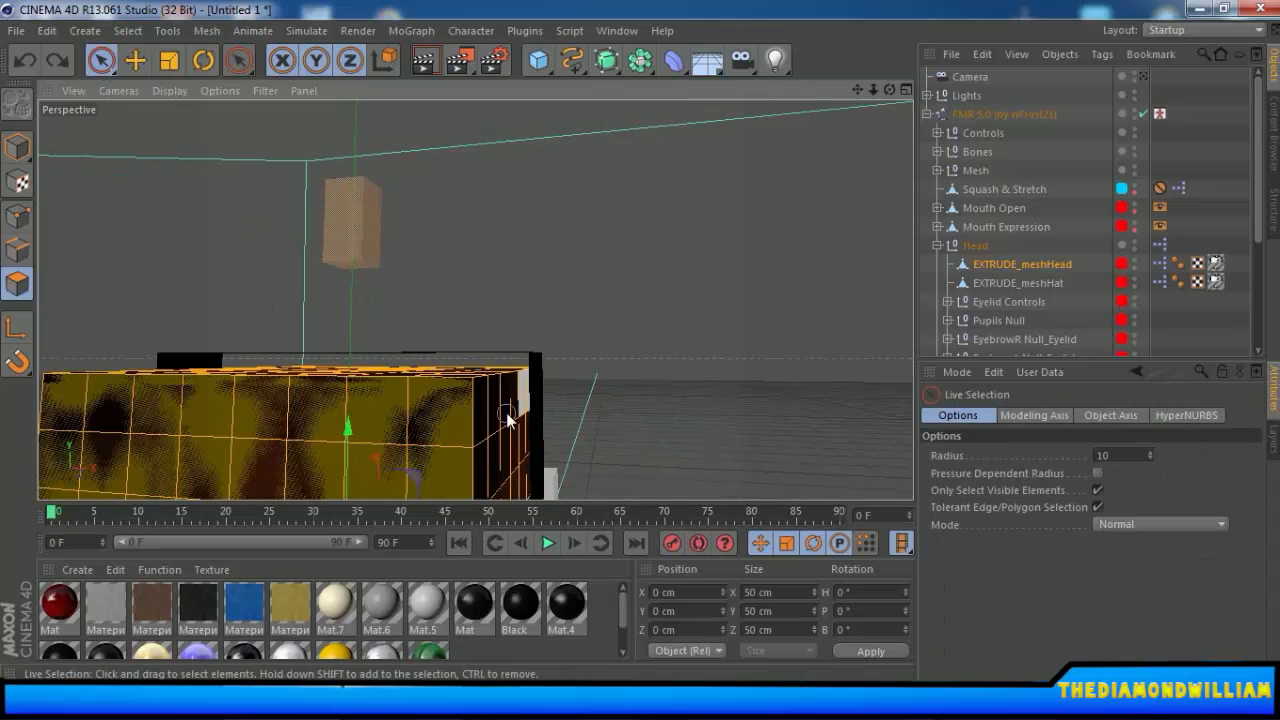
shift+click(510, 410)
alt+drag(540, 406, 210, 466)
scroll(329, 446, up, 8)
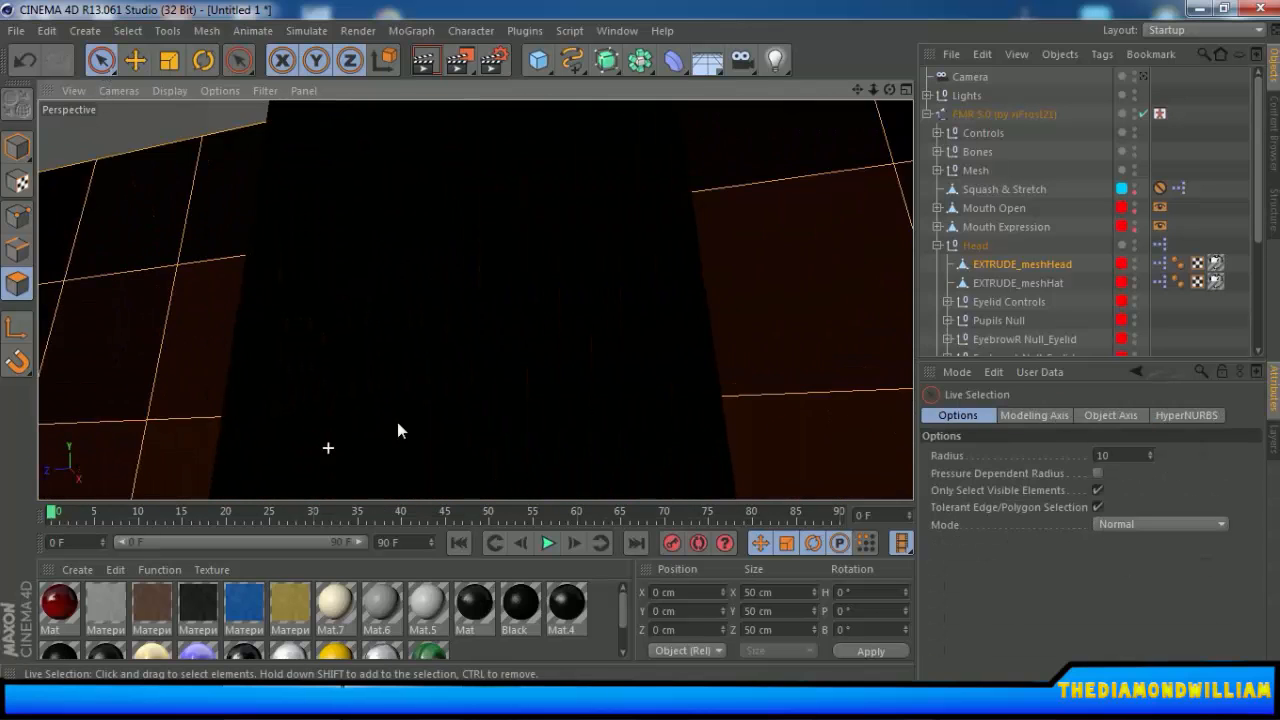
scroll(512, 367, down, 8)
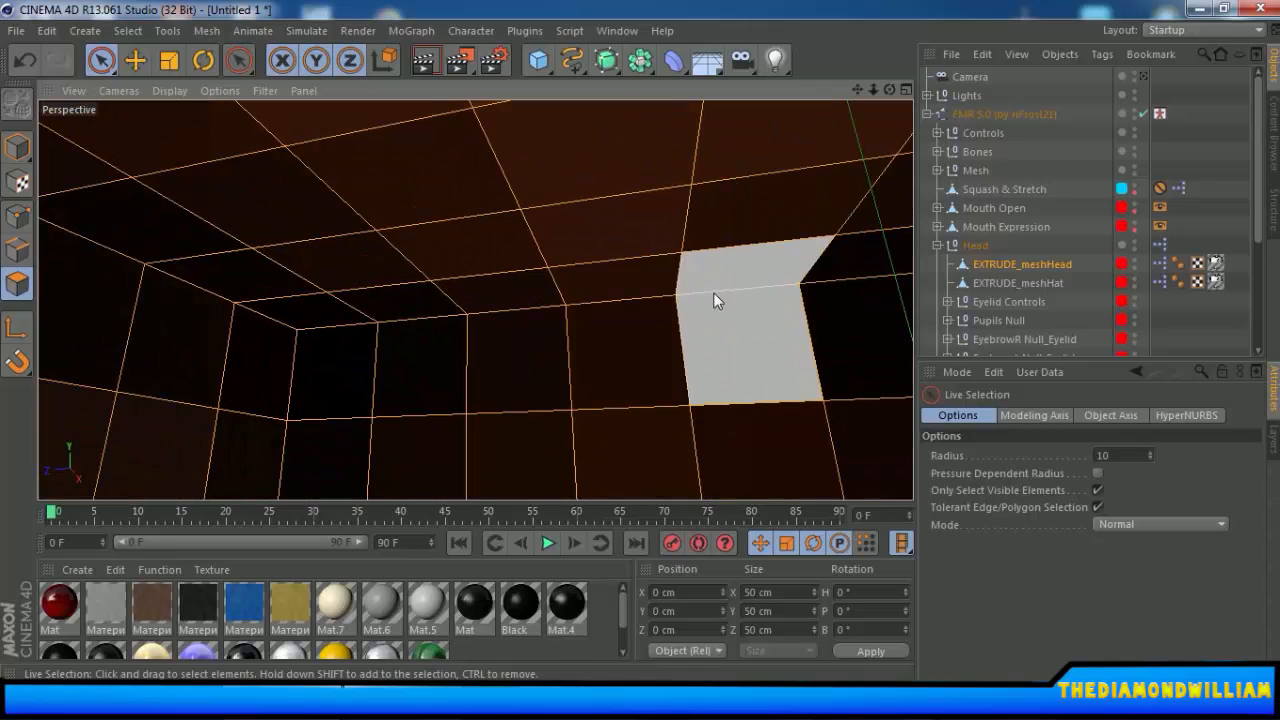
Extrude the completed hair polygon selection with a 3 cm offset.
right_click(590, 282)
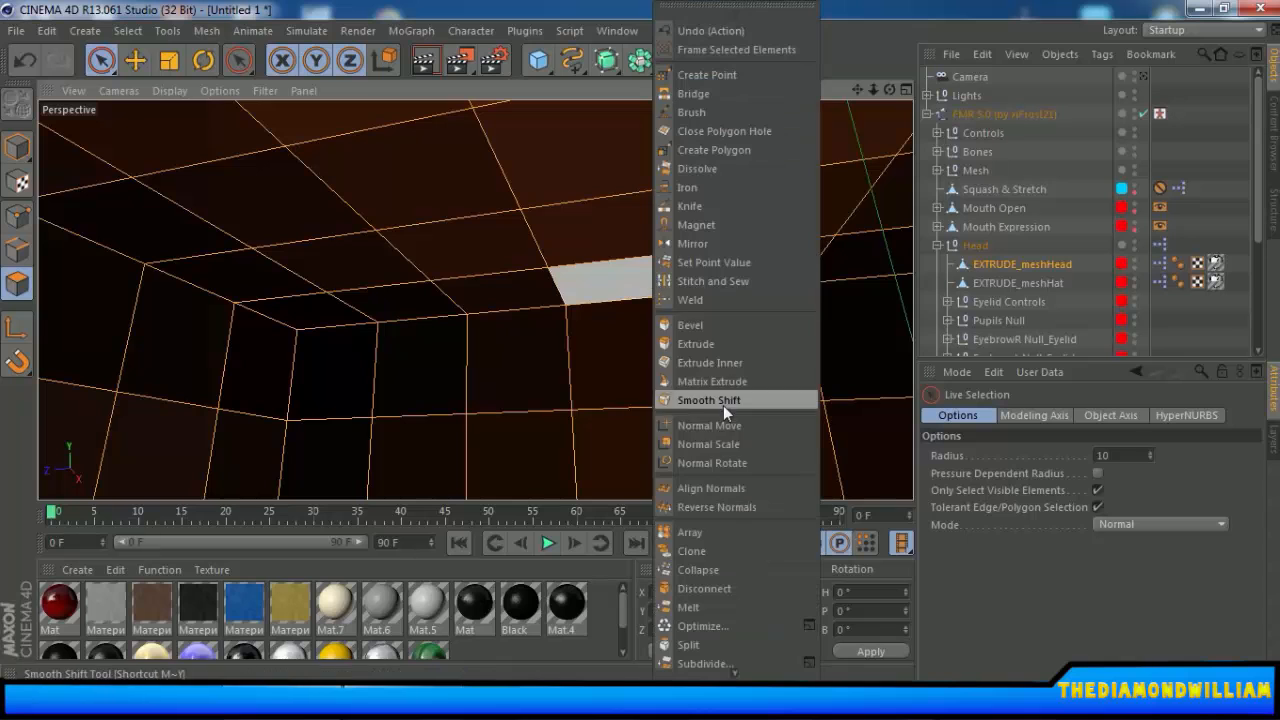
click(733, 352)
click(948, 637)
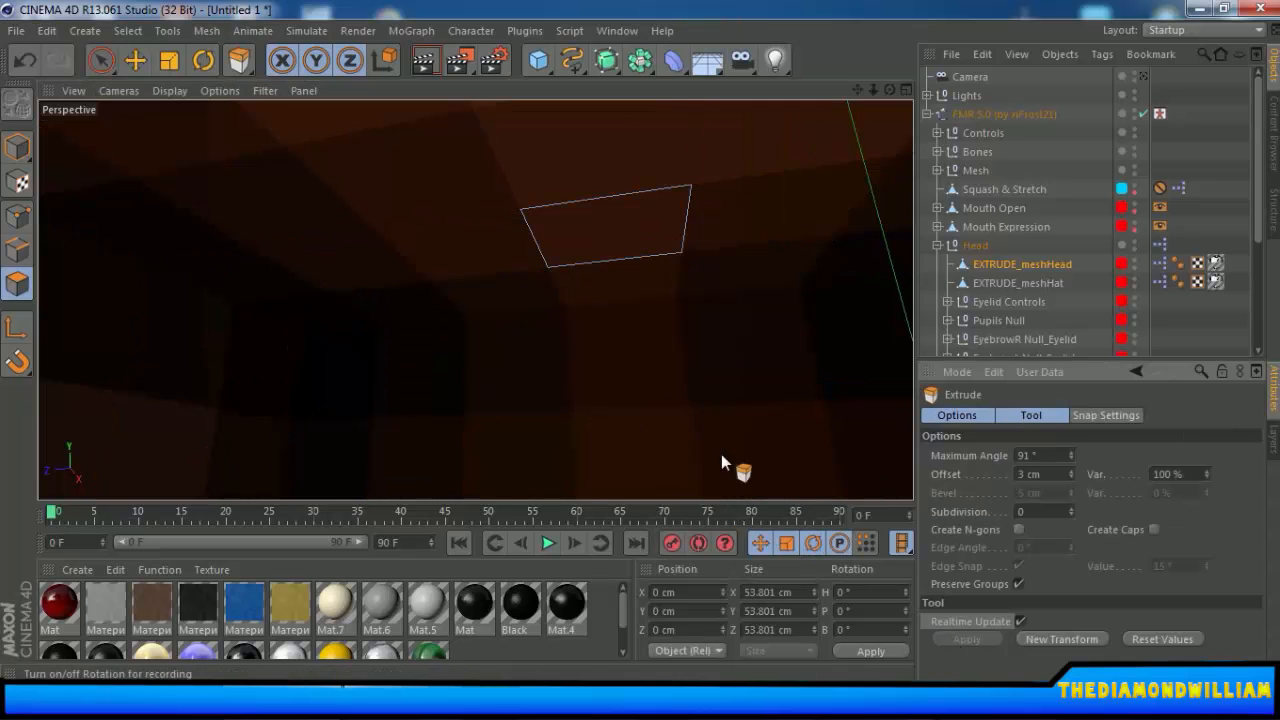
Clear the hair selection and select the middle front hair polygons from the top row down towards the eye with Live Selection.
alt+drag(686, 386, 471, 454)
scroll(524, 436, down, 6)
alt+drag(678, 418, 640, 330)
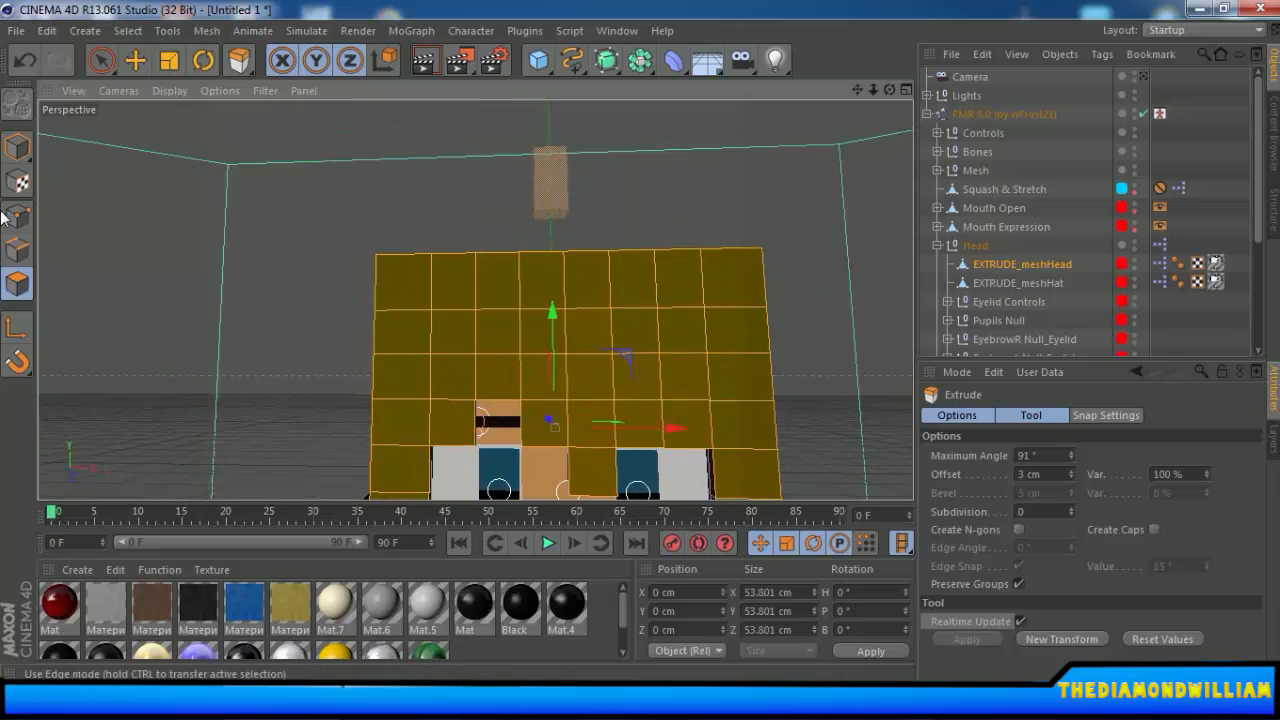
click(101, 60)
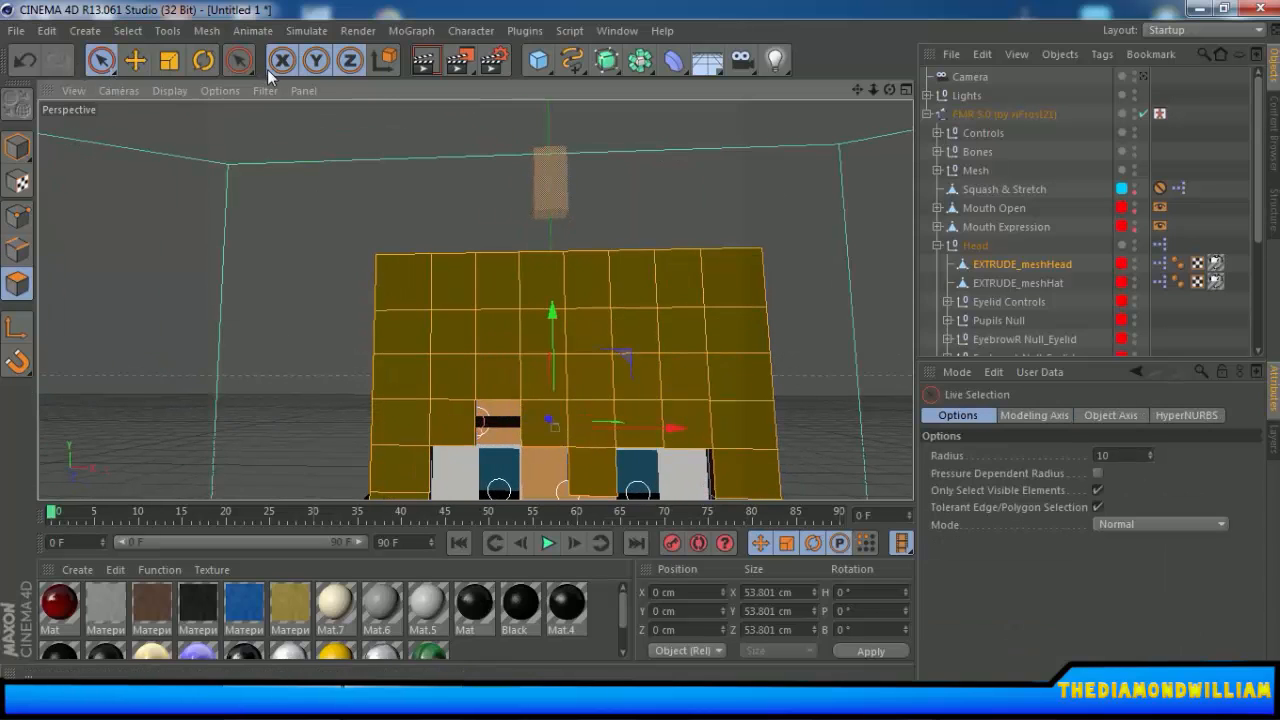
drag(239, 62, 467, 255)
alt+drag(735, 170, 684, 358)
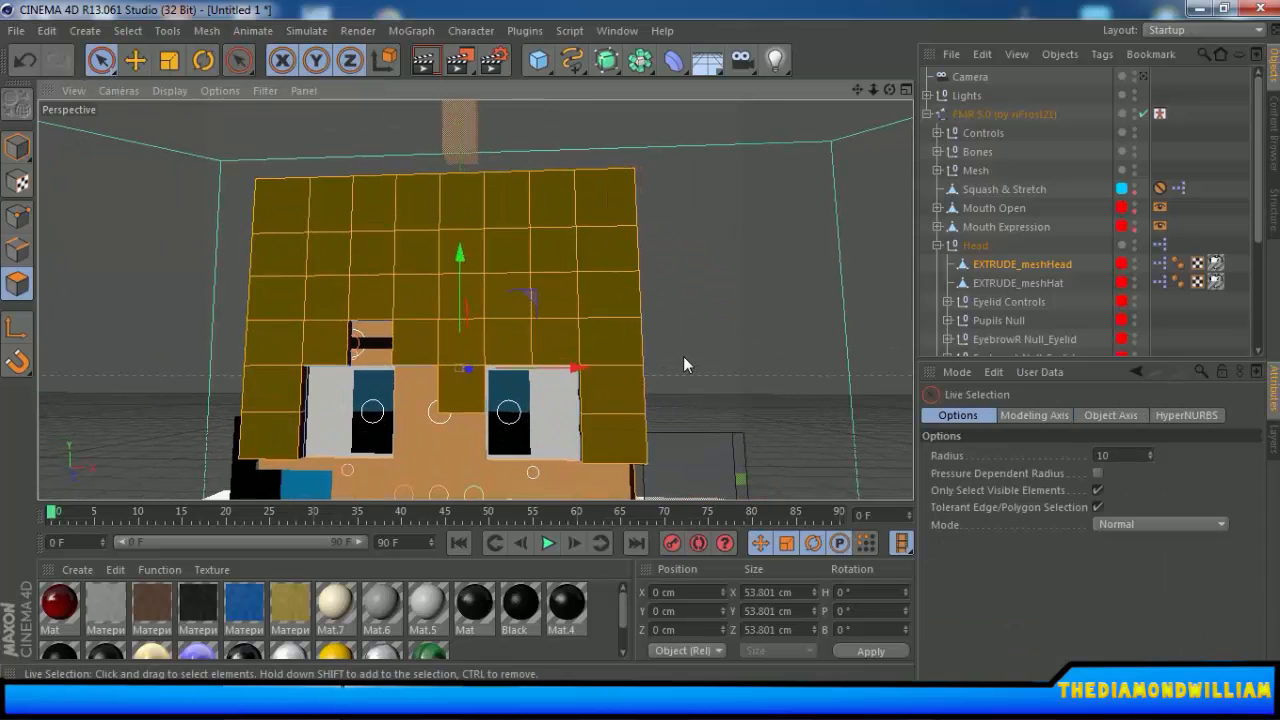
click(684, 358)
alt+drag(572, 333, 530, 325)
mouse_move(405, 178)
mouse_down()
mouse_move(478, 193)
mouse_move(474, 274)
mouse_move(544, 345)
mouse_up()
Restore the middle front hair selection and add the missed polygons above the eye and in the second row with Live Selection.
click(522, 345)
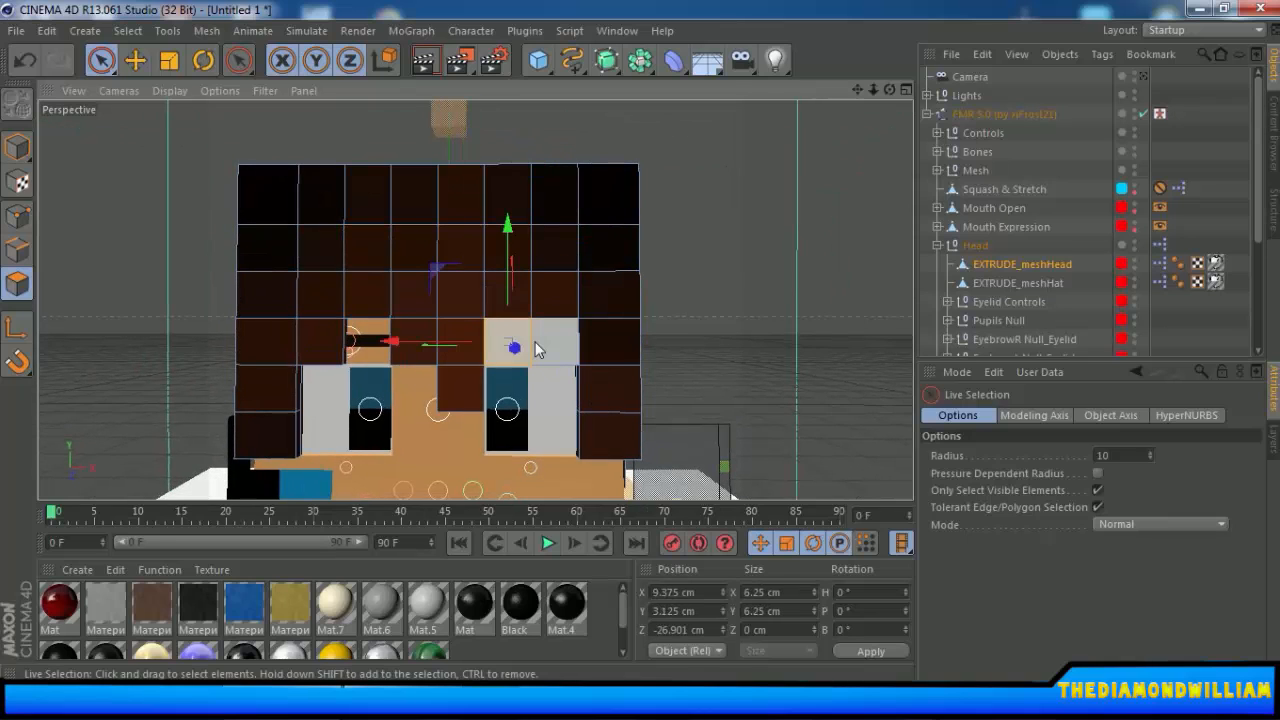
key(ctrl+z)
shift+click(520, 340)
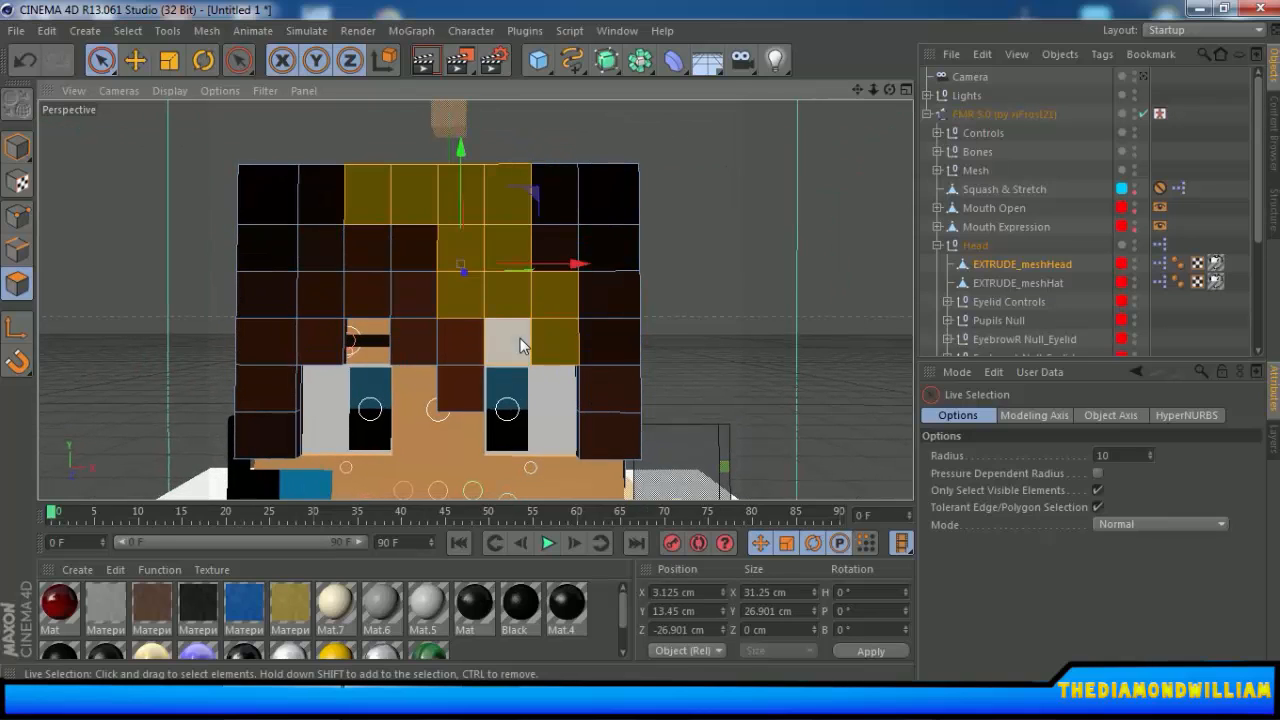
shift+click(423, 261)
alt+drag(787, 412, 648, 351)
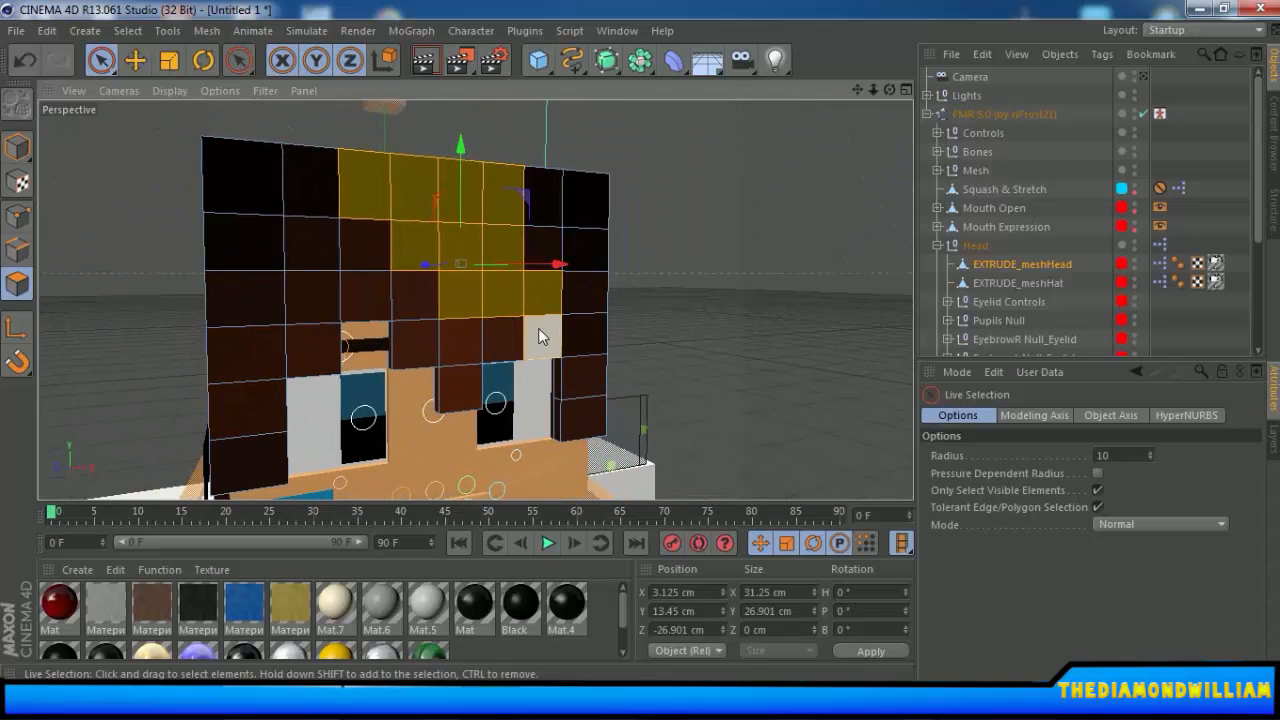
shift+click(514, 355)
alt+drag(475, 300, 678, 364)
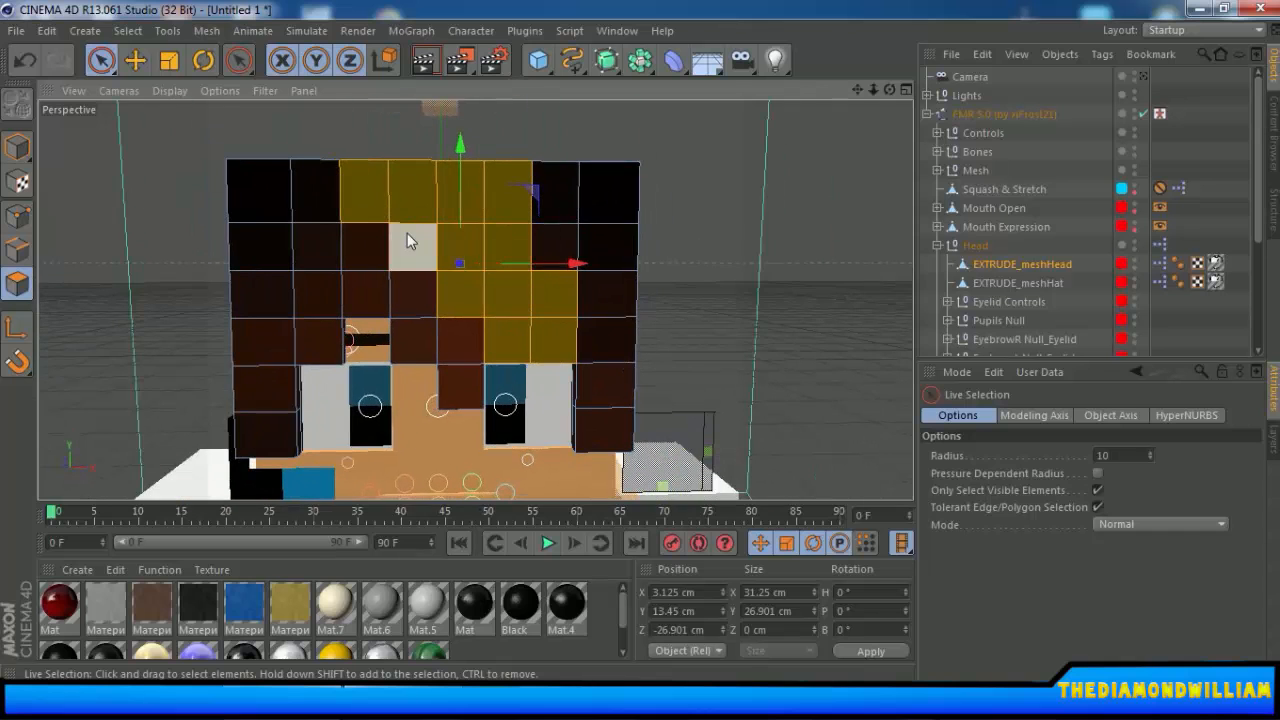
alt+drag(834, 313, 830, 315)
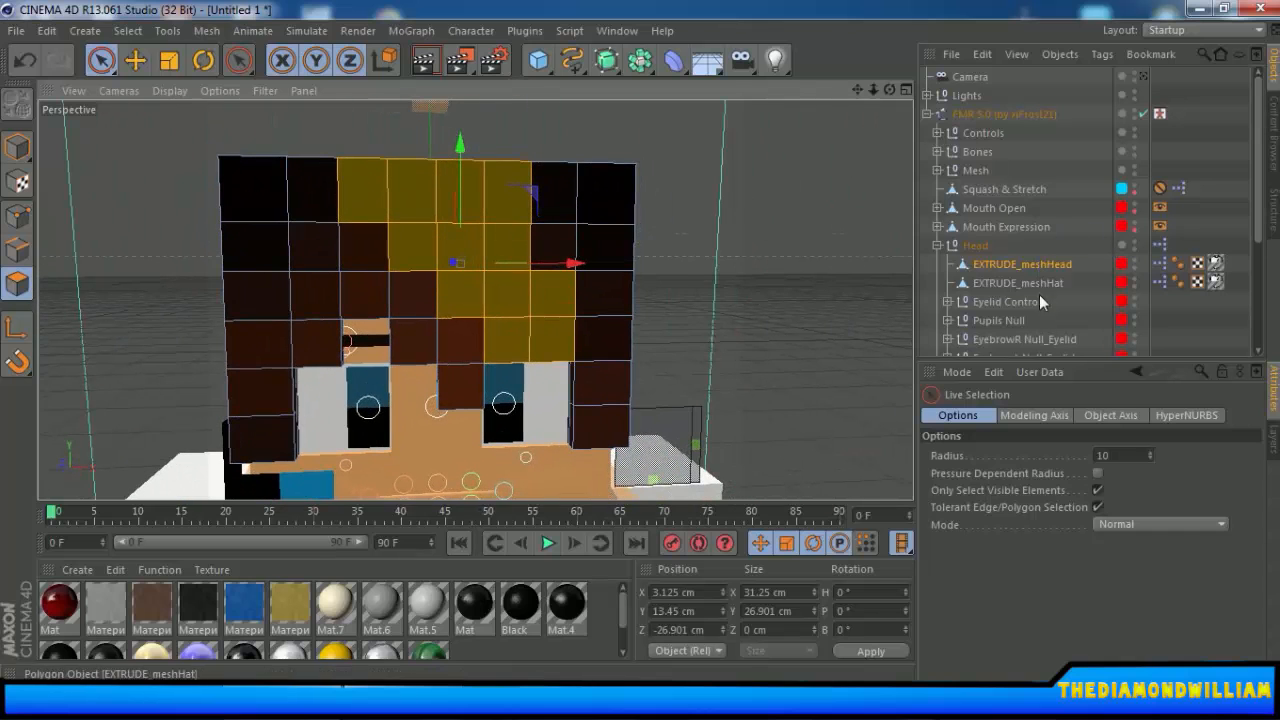
Extrude the selected middle front hair polygons individually with a 3 cm offset and Preserve Groups turned off.
right_click(646, 298)
click(723, 346)
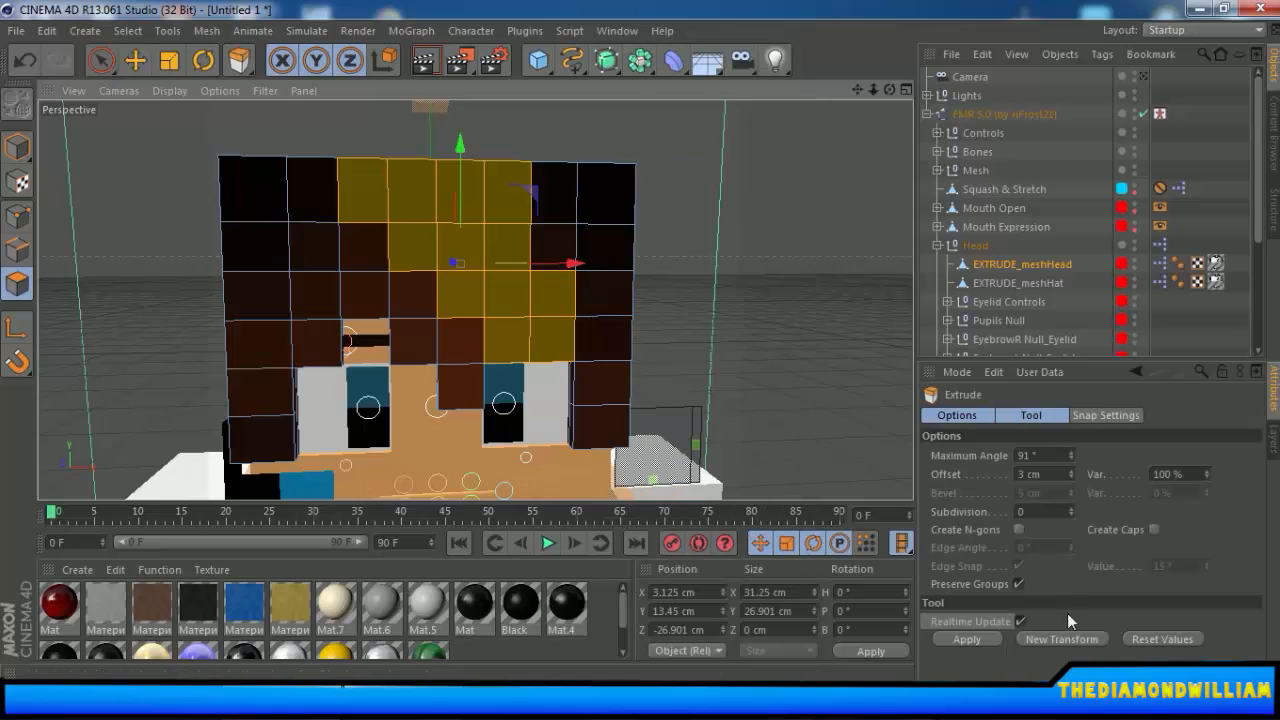
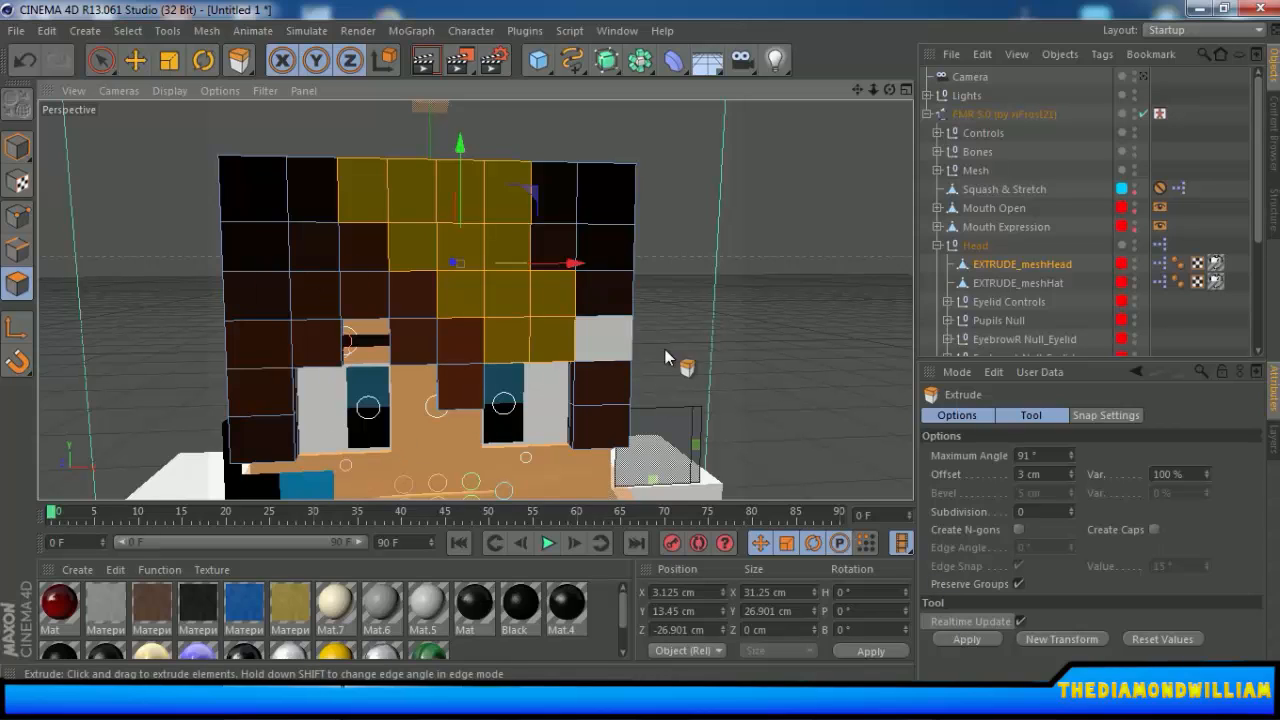
click(1018, 584)
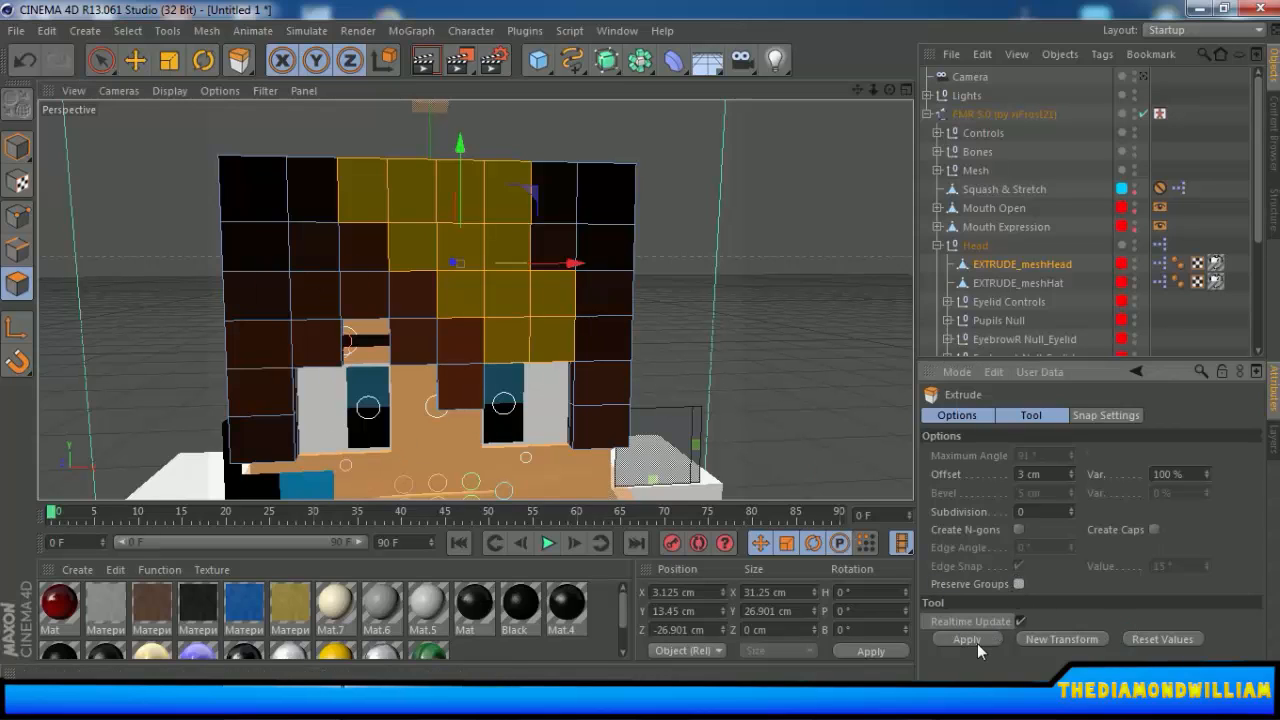
click(968, 638)
click(376, 352)
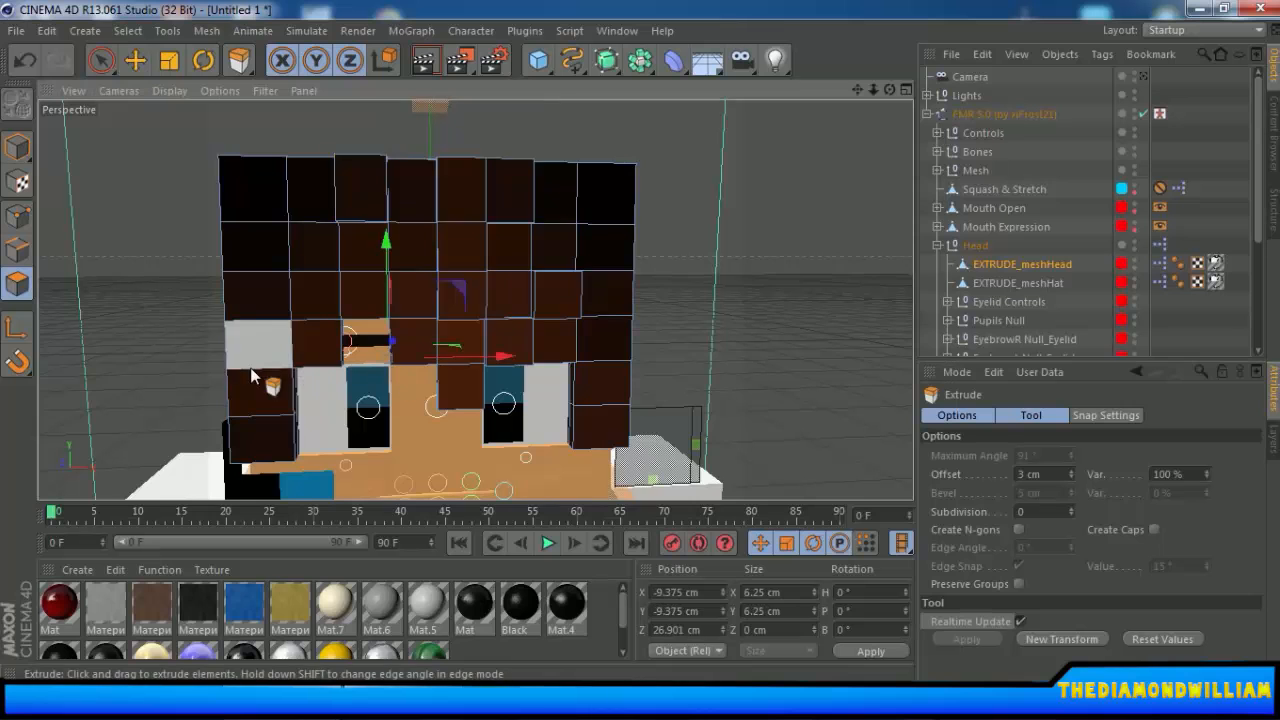
Render previews of the head in the viewport and examine the layered hair from the front and both sides.
alt+drag(251, 368, 700, 336)
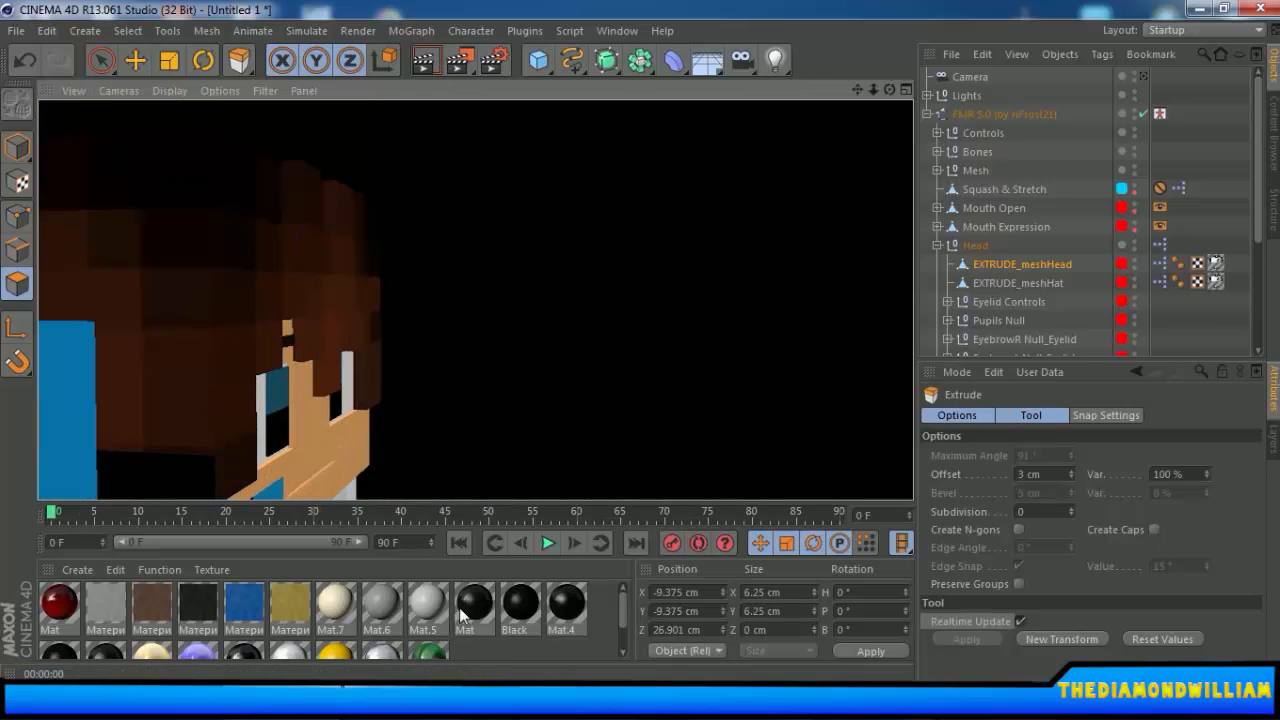
click(386, 418)
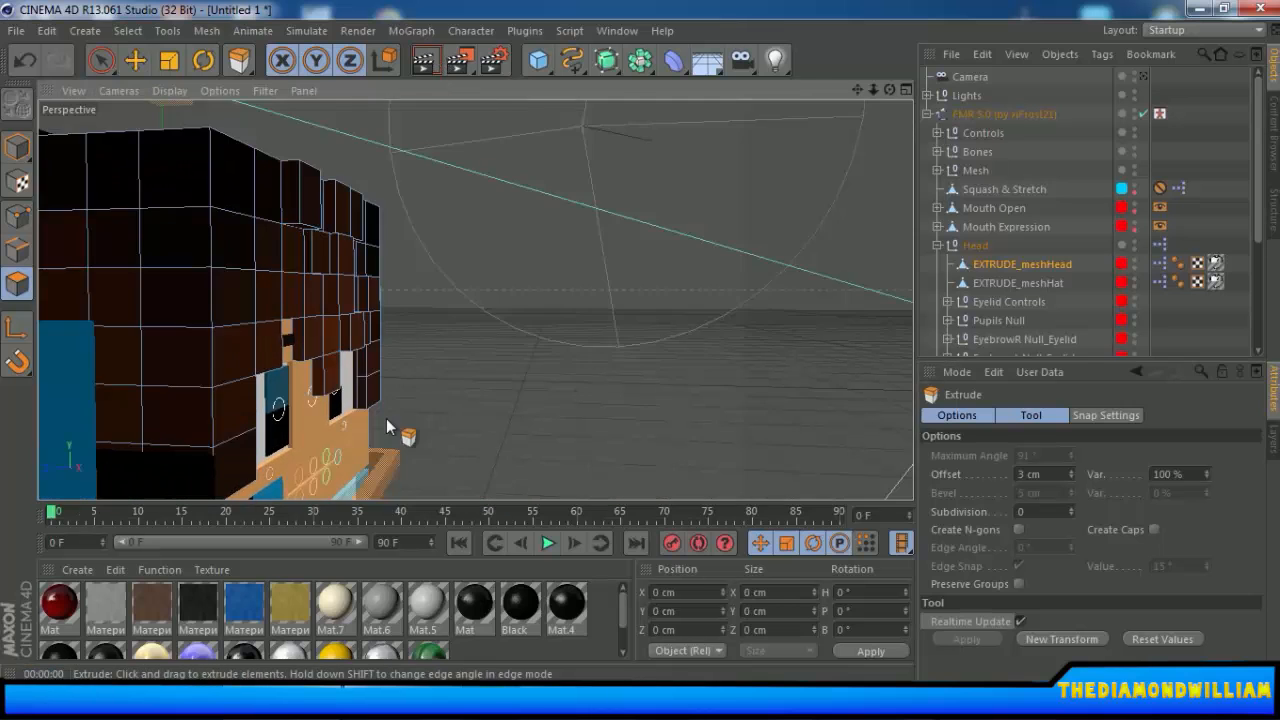
alt+drag(386, 418, 491, 405)
click(422, 62)
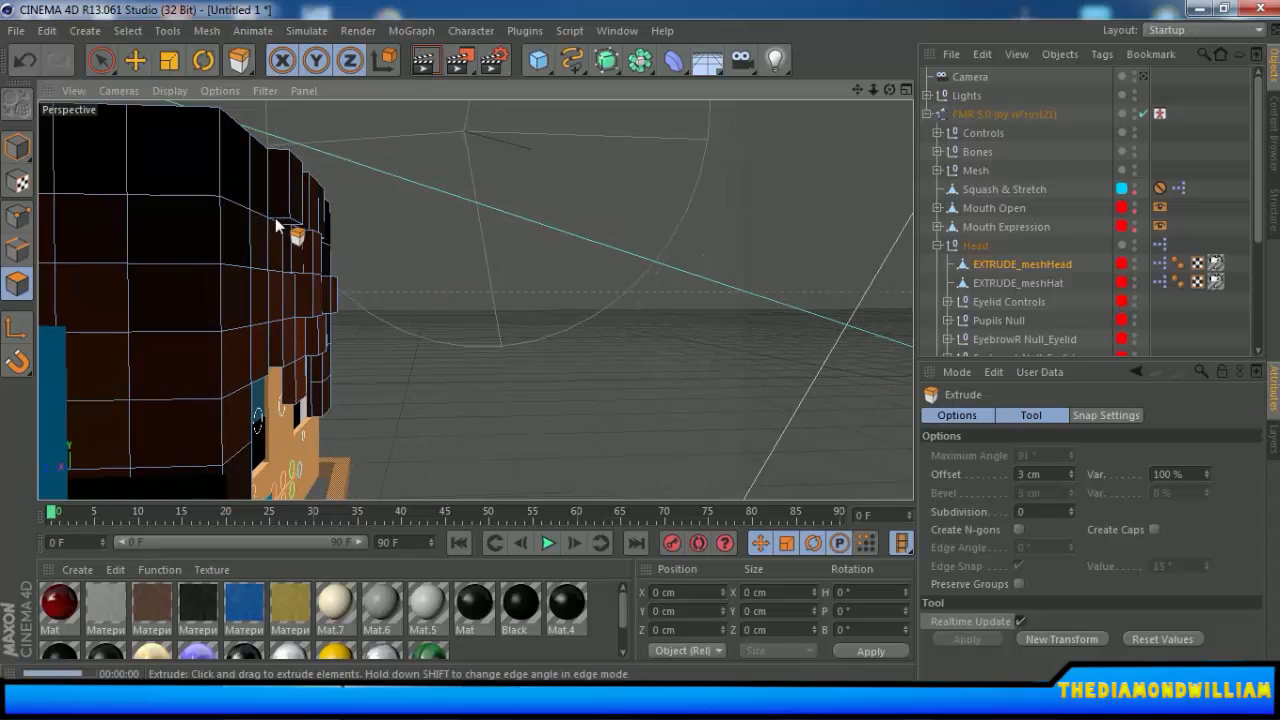
click(428, 428)
alt+drag(712, 396, 218, 423)
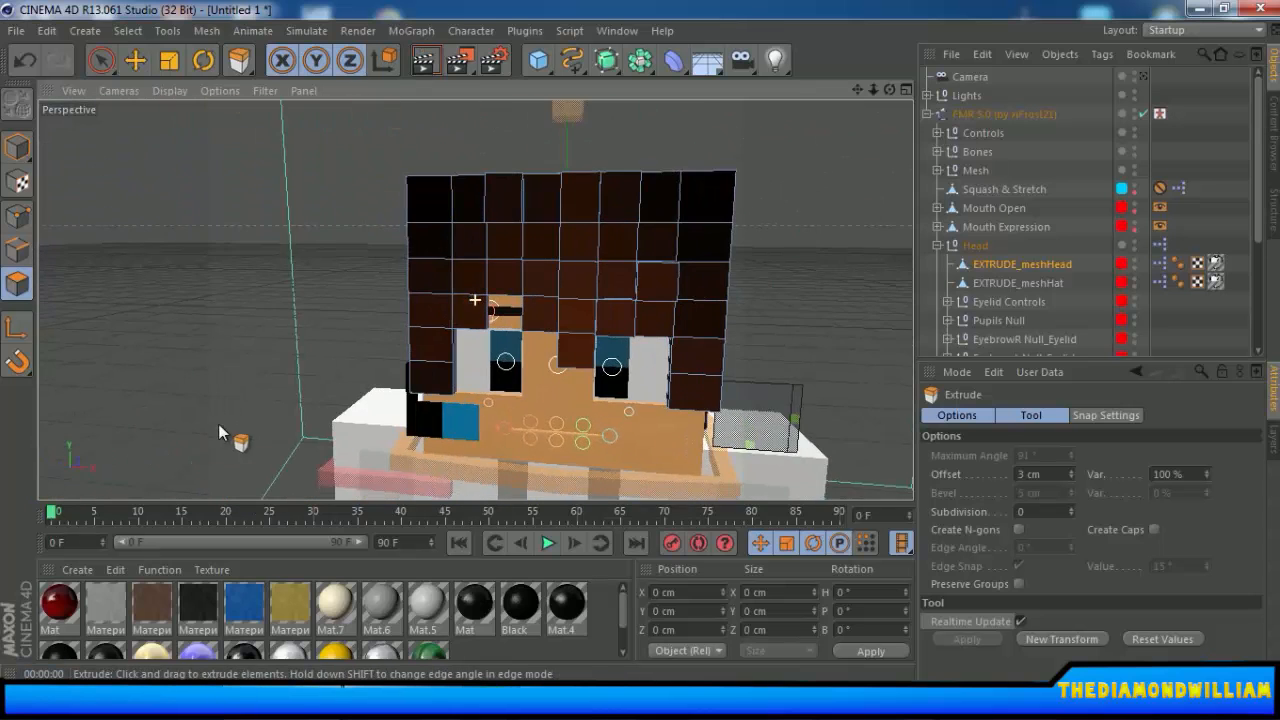
mouse_move(880, 365)
alt+mouse_down()
mouse_move(747, 360)
mouse_move(563, 392)
alt+mouse_up()
alt+drag(803, 361, 185, 290)
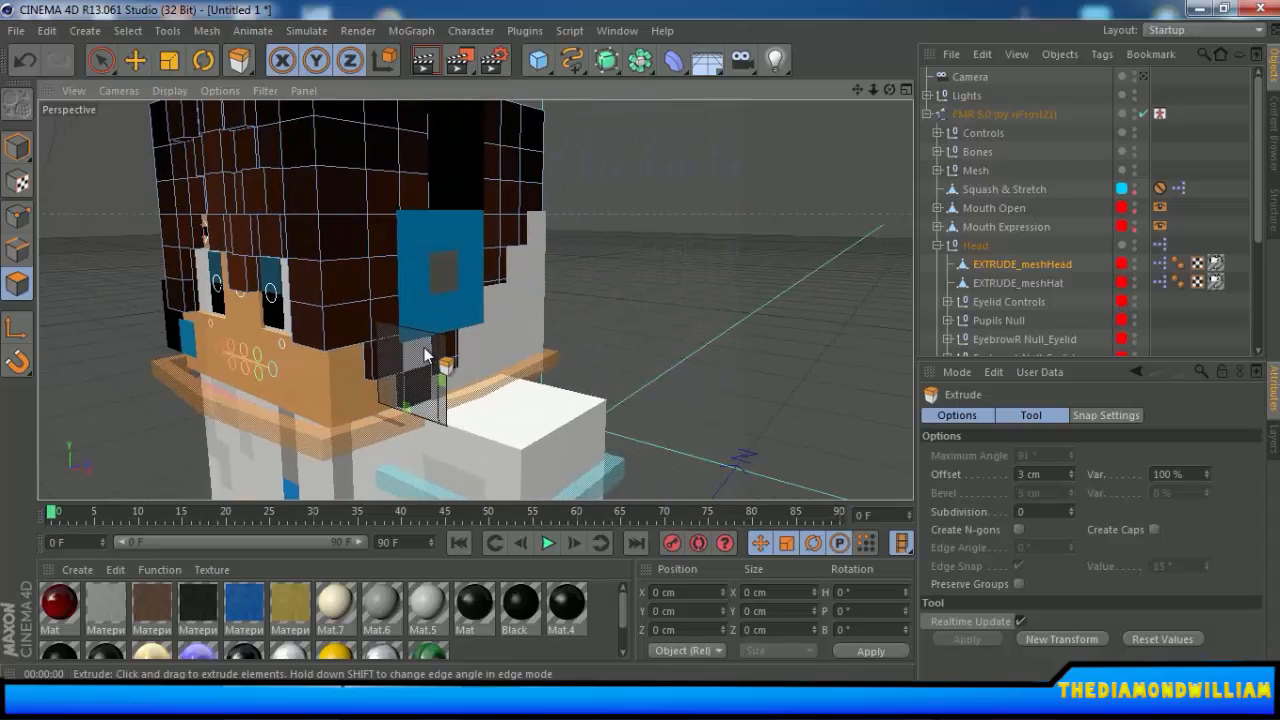
alt+drag(424, 348, 391, 288)
alt+middle_drag(477, 300, 631, 386)
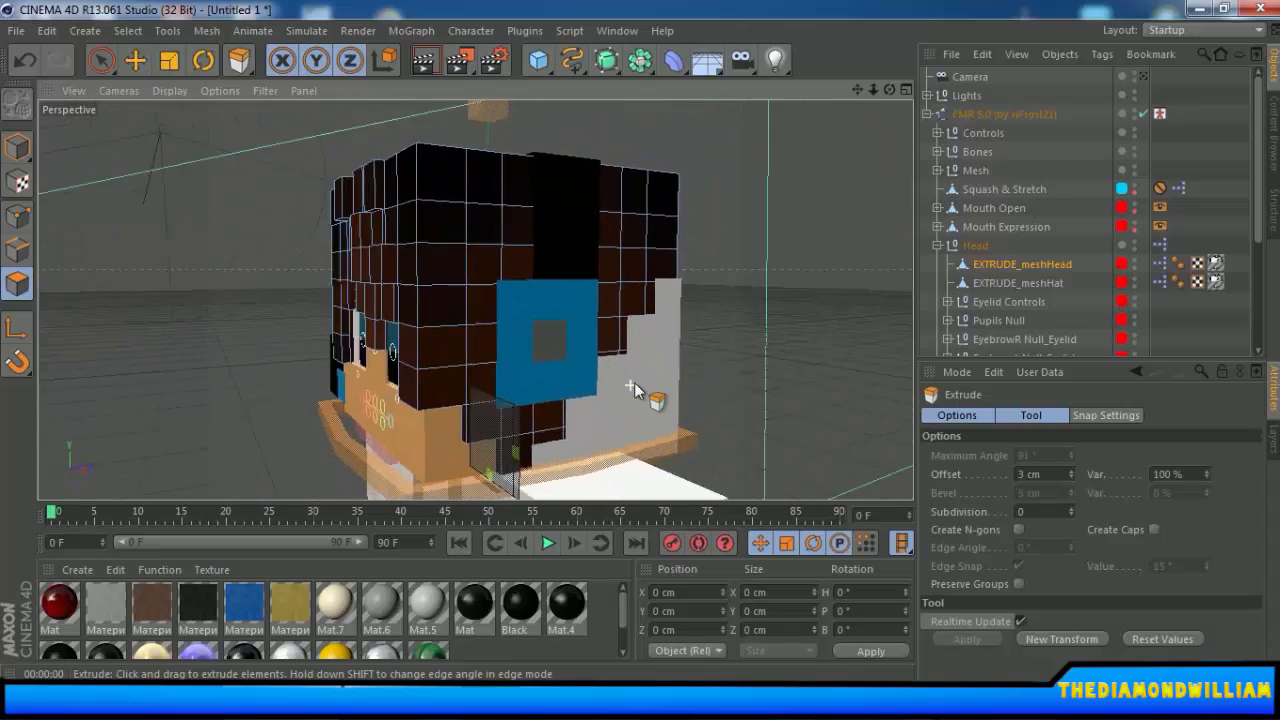
On EXTRUDE_meshHat, use Live Selection to select the blue headphone polygons on both sides of the head and the band across the top.
alt+drag(630, 385, 200, 206)
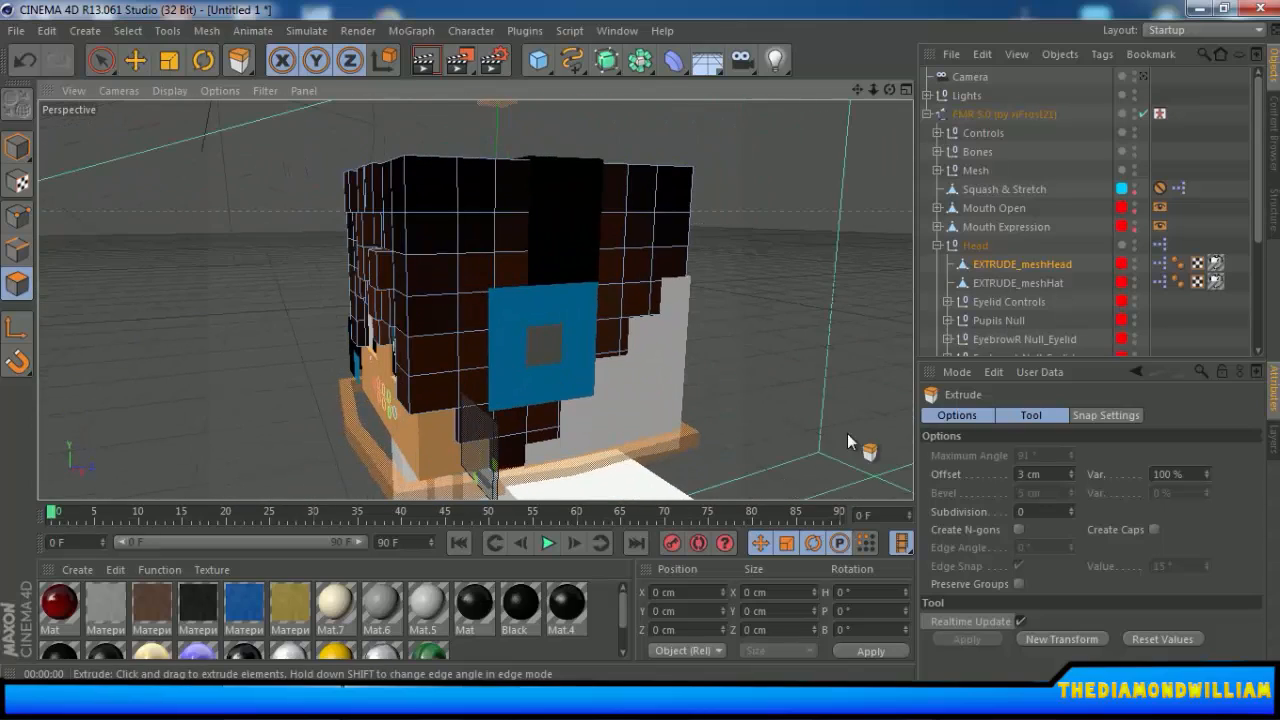
click(1065, 285)
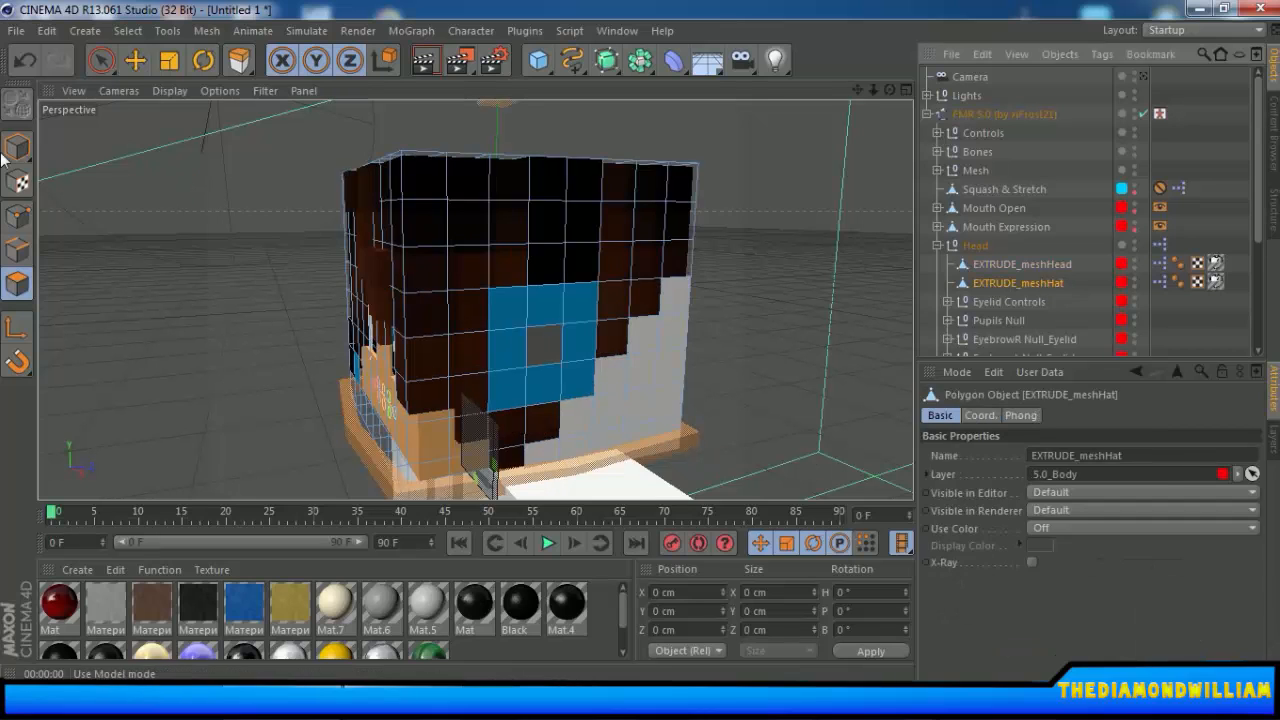
click(101, 54)
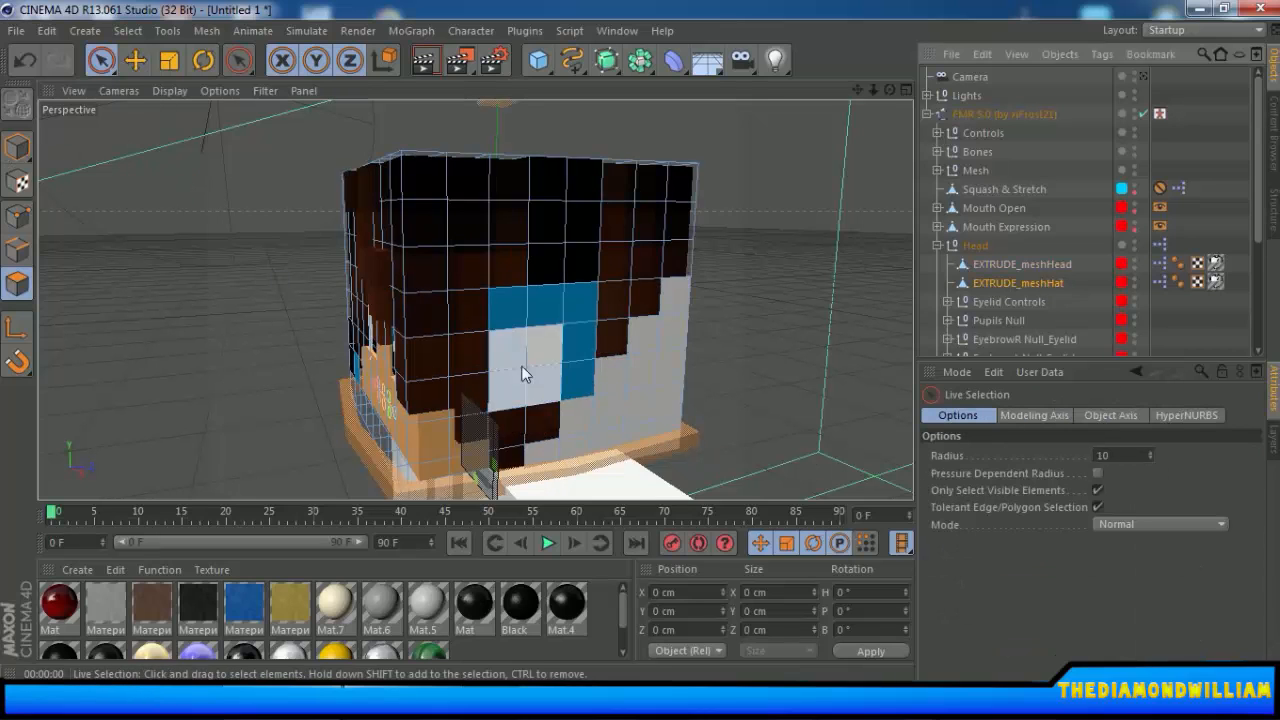
mouse_move(521, 365)
mouse_down()
mouse_move(548, 375)
mouse_move(543, 314)
mouse_move(566, 217)
mouse_move(594, 357)
mouse_move(558, 455)
mouse_up()
mouse_move(598, 415)
mouse_down()
mouse_move(640, 450)
mouse_move(640, 345)
mouse_move(672, 310)
mouse_move(608, 204)
mouse_move(834, 388)
mouse_move(727, 251)
mouse_up()
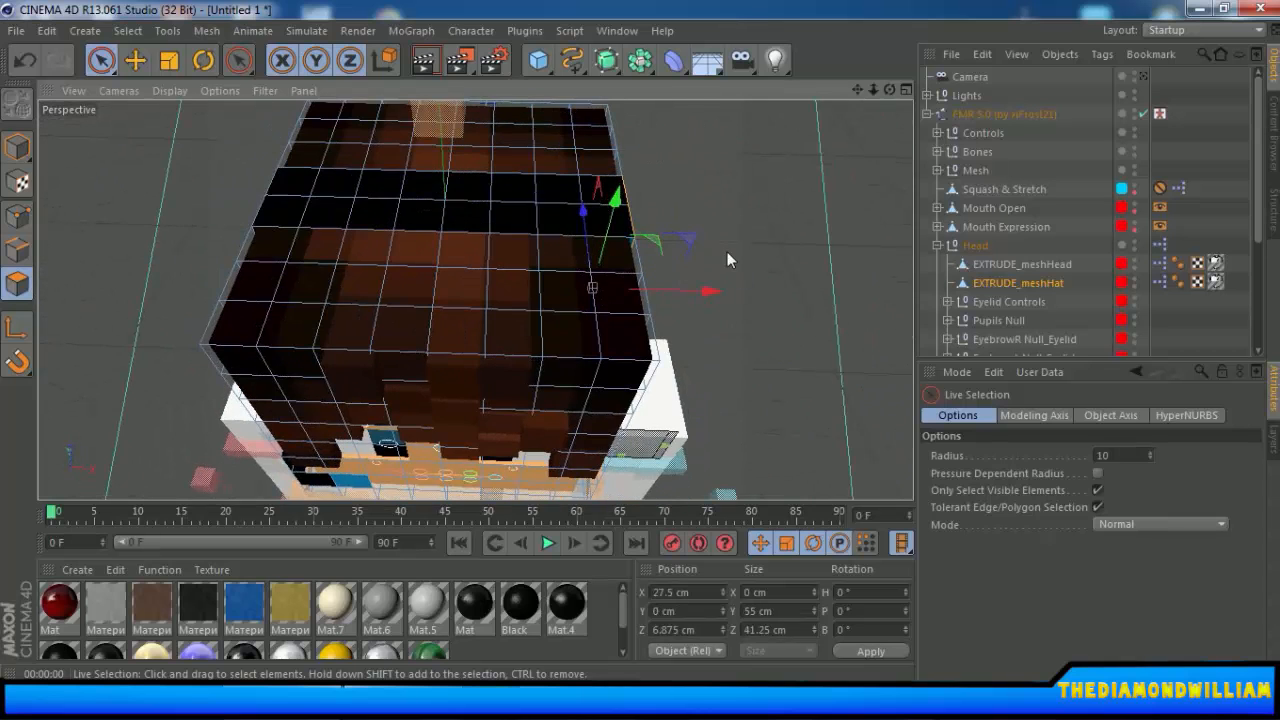
mouse_move(593, 187)
mouse_down()
mouse_move(555, 210)
mouse_move(262, 200)
mouse_move(444, 234)
mouse_move(257, 263)
mouse_move(380, 343)
mouse_move(307, 216)
mouse_move(305, 366)
mouse_move(378, 435)
mouse_move(352, 348)
mouse_up()
alt+middle_drag(749, 366, 716, 308)
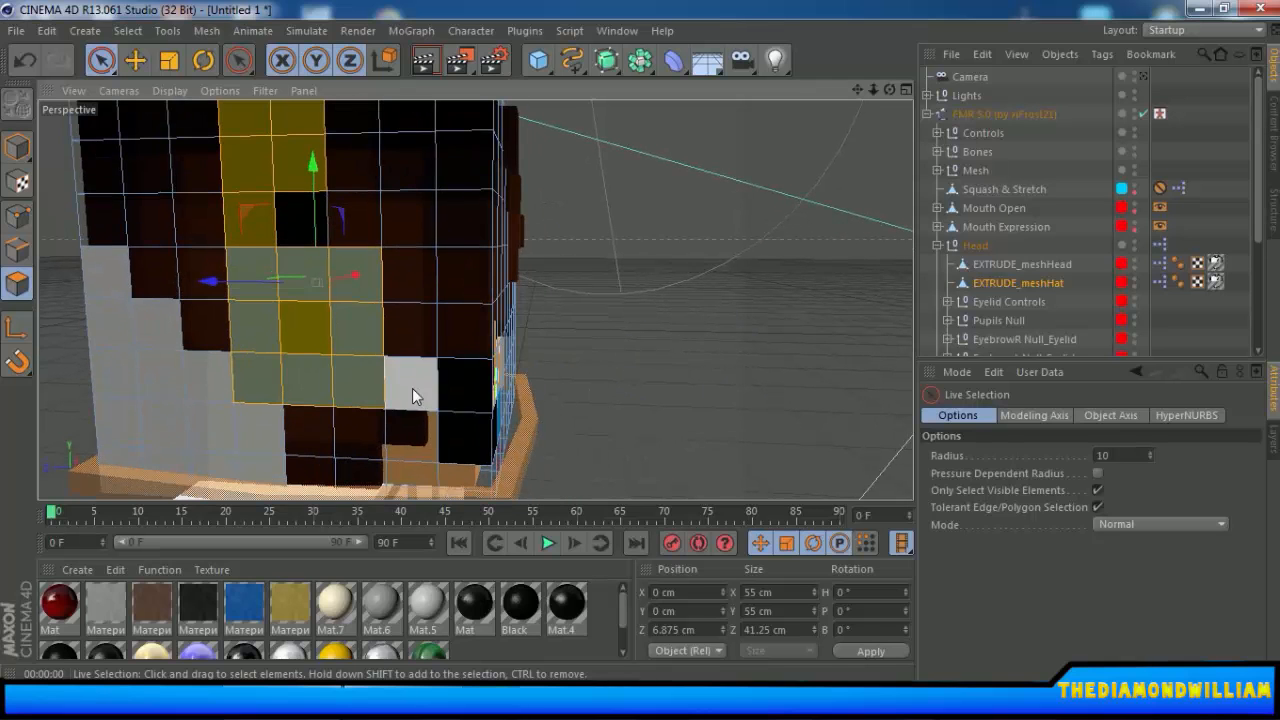
Add the microphone polygons on the side and all white polygons on the lower back of the head to the selection.
shift+drag(412, 388, 469, 433)
mouse_move(570, 405)
alt+mouse_down()
mouse_move(478, 395)
mouse_move(371, 429)
mouse_move(386, 409)
alt+mouse_up()
mouse_move(320, 432)
shift+mouse_down()
mouse_move(175, 340)
mouse_move(218, 414)
mouse_move(232, 347)
mouse_move(202, 432)
mouse_move(648, 307)
mouse_move(736, 456)
mouse_move(602, 339)
mouse_move(535, 371)
mouse_move(572, 371)
mouse_move(476, 313)
shift+mouse_up()
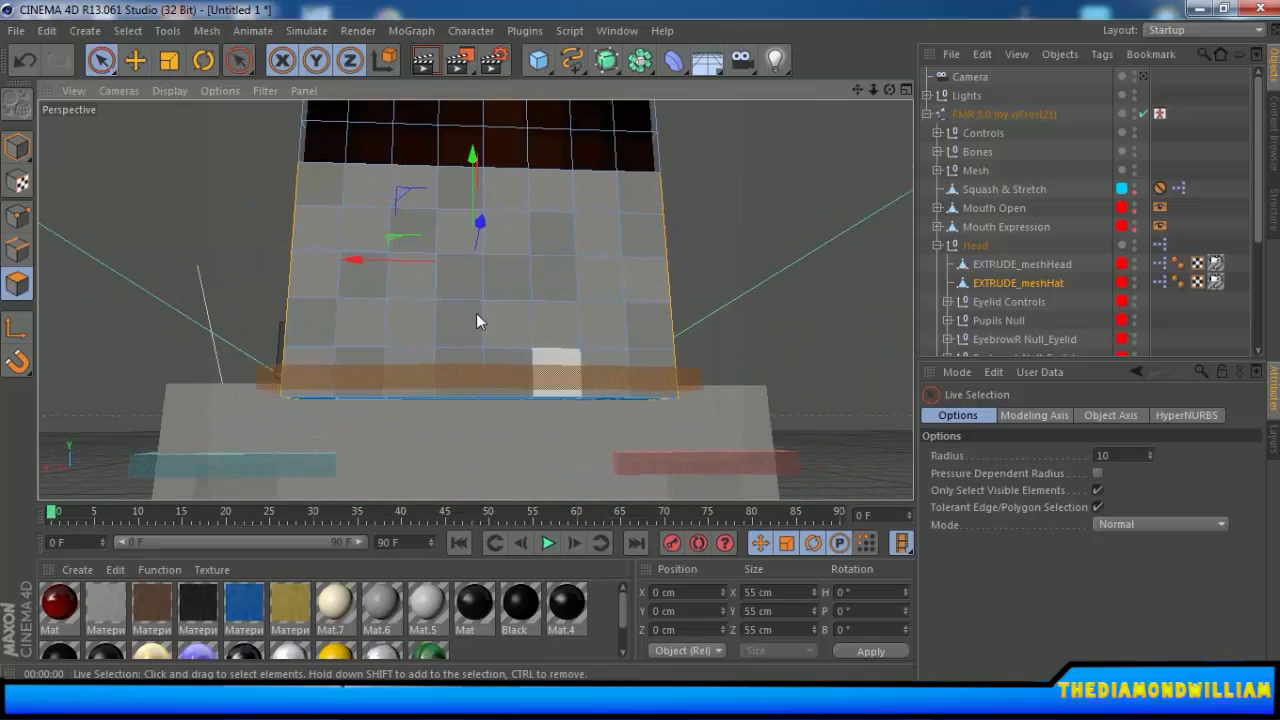
mouse_move(363, 248)
shift+mouse_down()
mouse_move(397, 317)
mouse_move(437, 217)
mouse_move(634, 223)
mouse_move(706, 290)
mouse_move(580, 397)
mouse_move(400, 420)
mouse_move(410, 388)
mouse_move(533, 415)
shift+mouse_up()
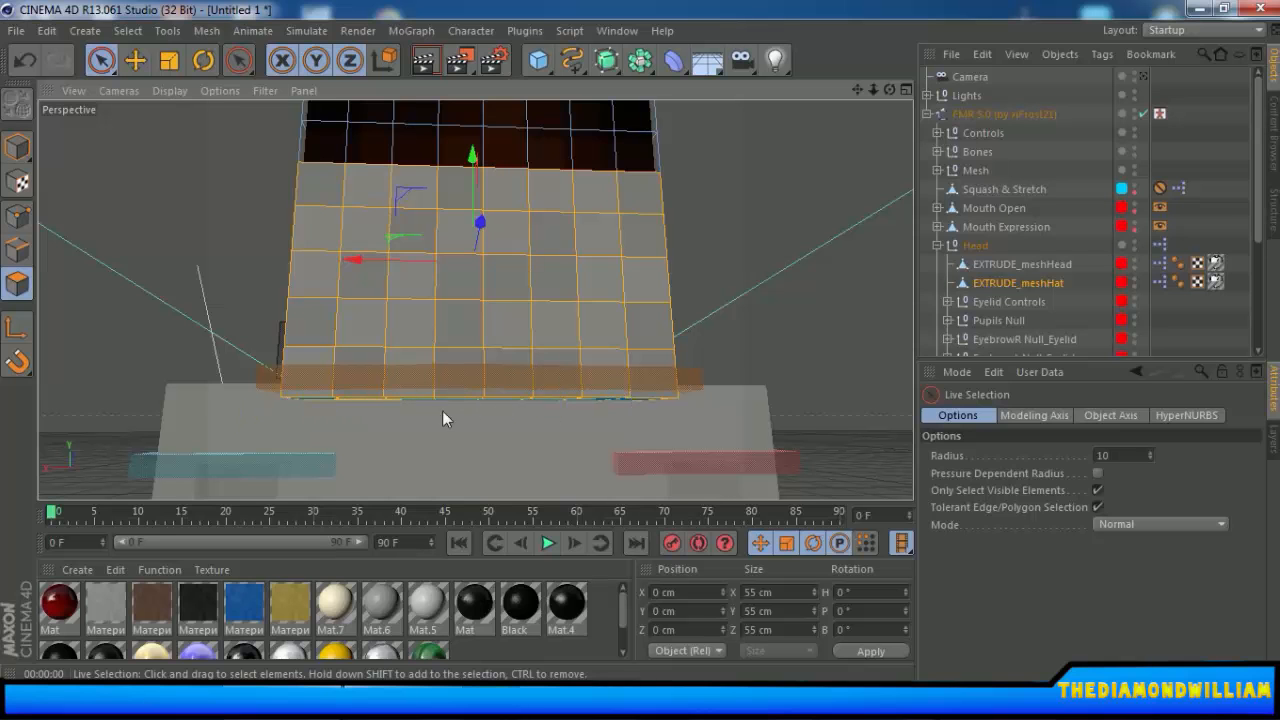
Extend the hat selection around the lower head to the black and blue microphone polygons on the front of the face.
alt+drag(442, 410, 326, 449)
alt+drag(594, 463, 663, 380)
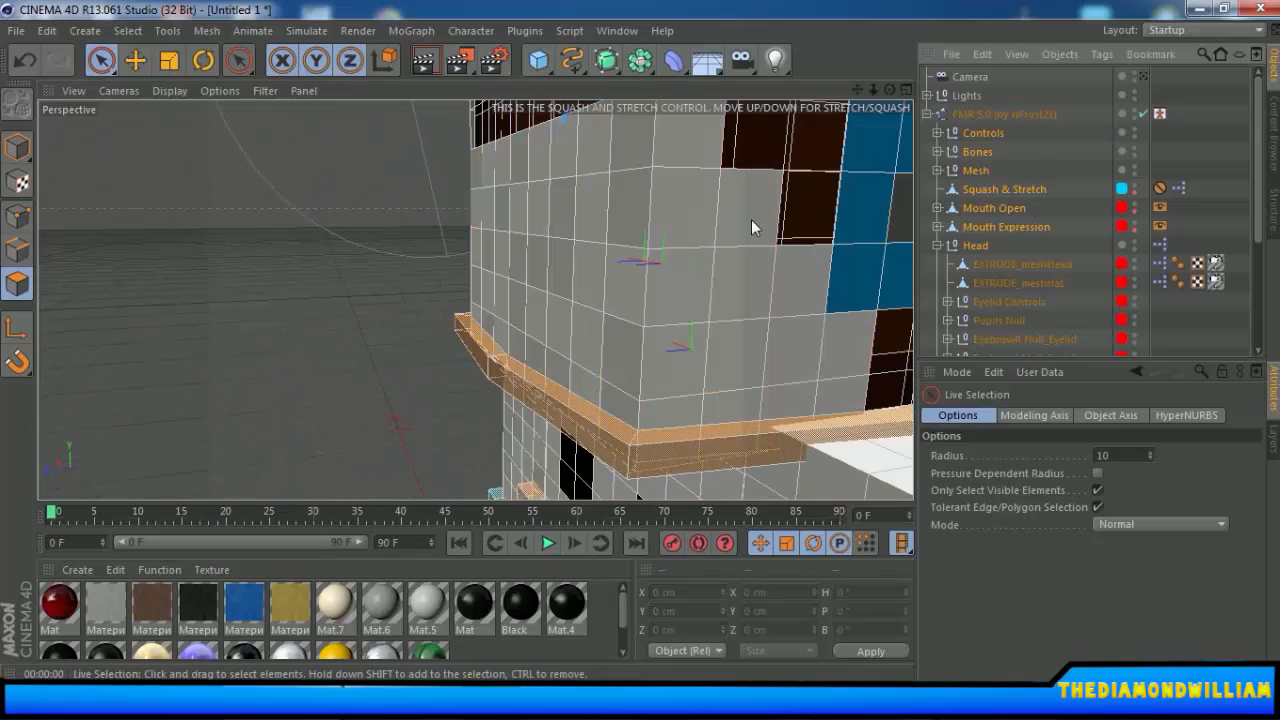
alt+drag(751, 227, 469, 415)
click(736, 264)
alt+drag(703, 388, 727, 245)
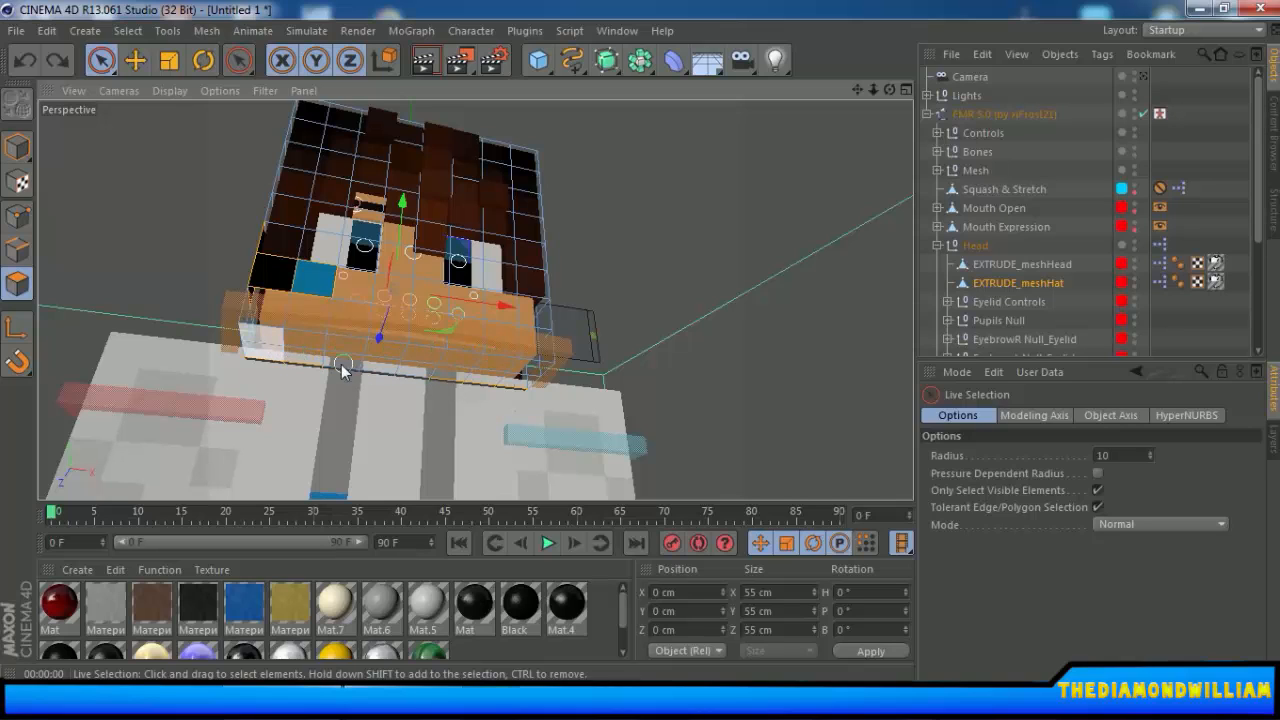
click(390, 391)
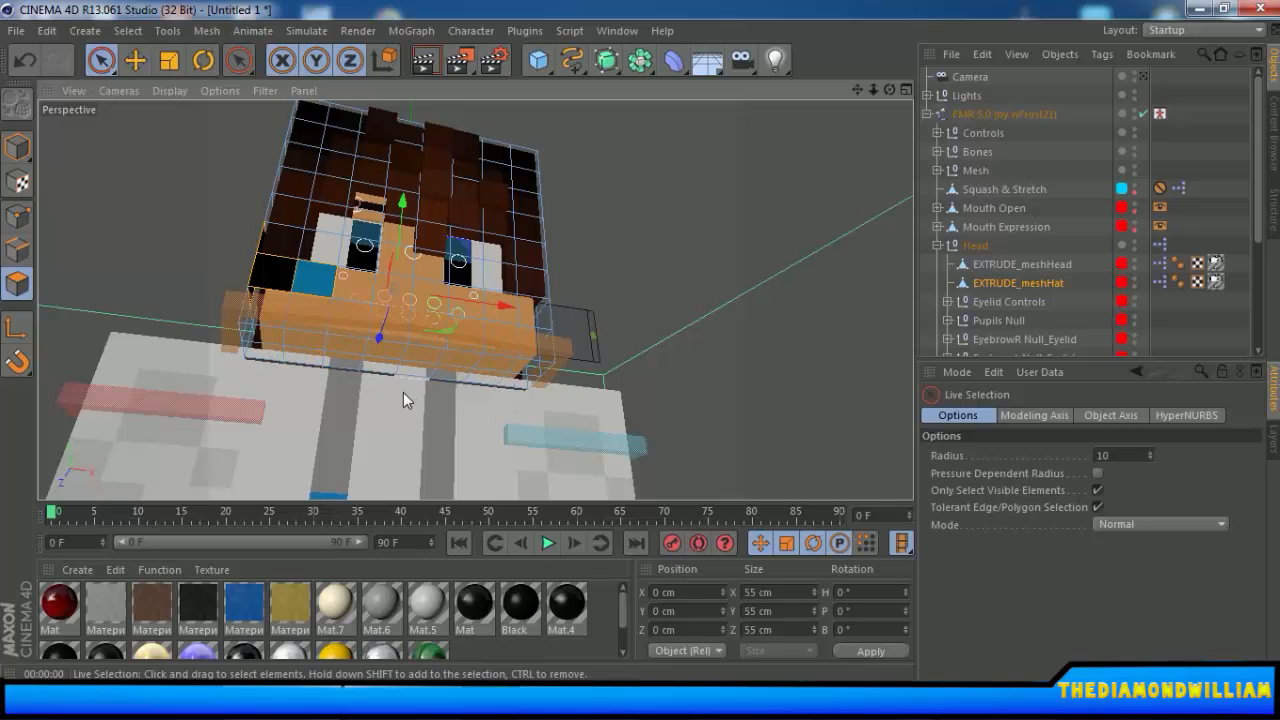
Try extruding the selected hat polygons by 3 cm with Preserve Groups enabled.
right_click(627, 306)
click(653, 340)
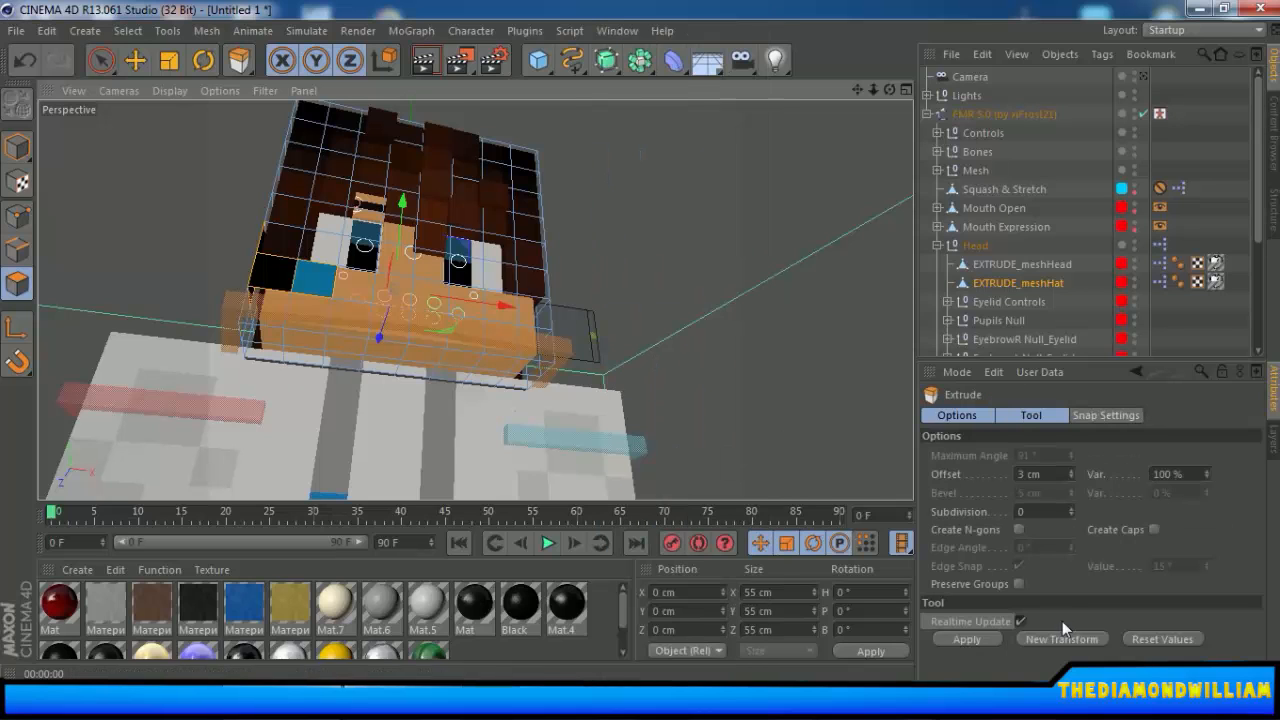
click(1018, 583)
click(996, 645)
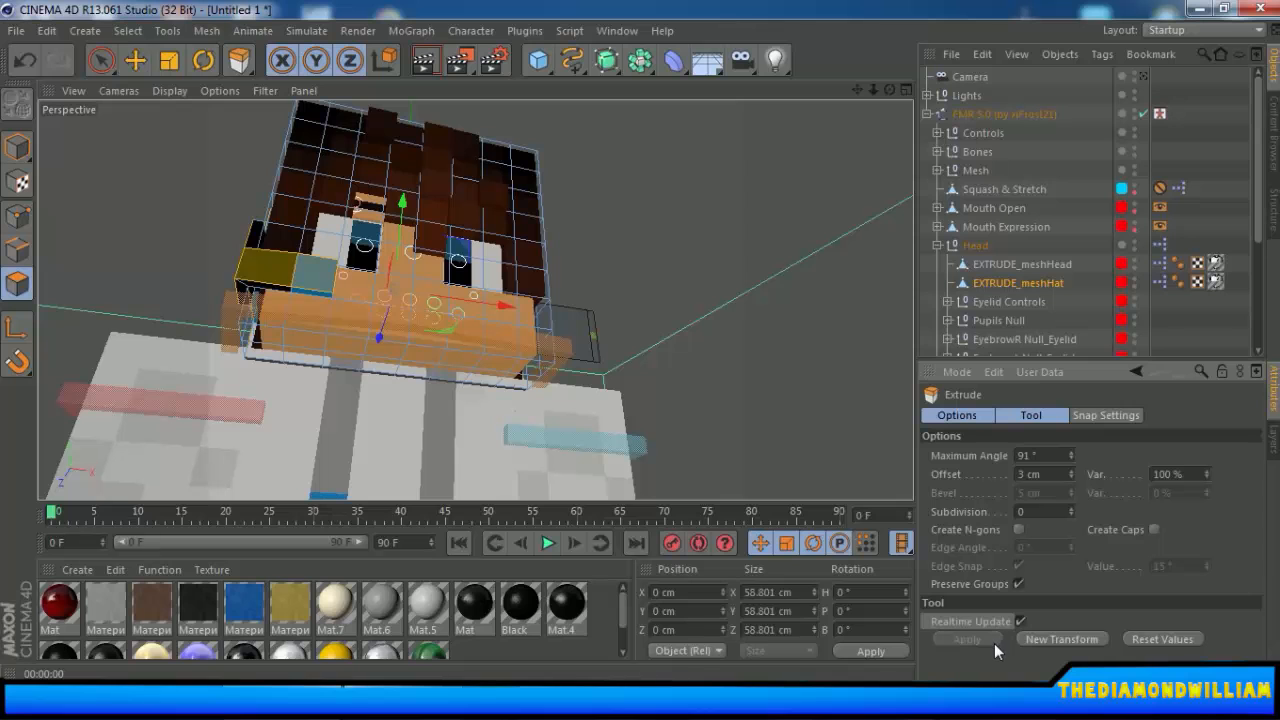
Undo the extrusion and refine the Live Selection around the microphone polygons at the front corner of the head.
mouse_move(314, 320)
alt+mouse_down()
mouse_move(520, 415)
mouse_move(480, 430)
mouse_move(516, 392)
mouse_move(565, 418)
alt+mouse_up()
key(ctrl+a)
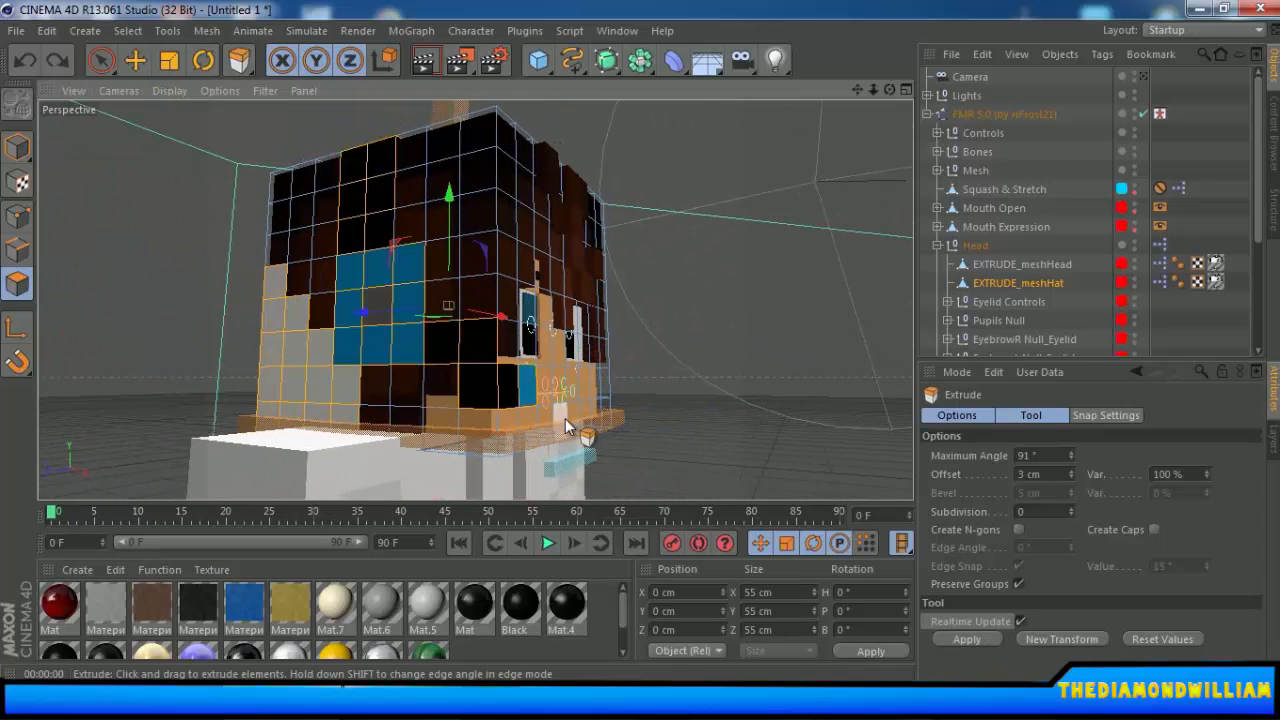
click(102, 63)
scroll(510, 440, up, 5)
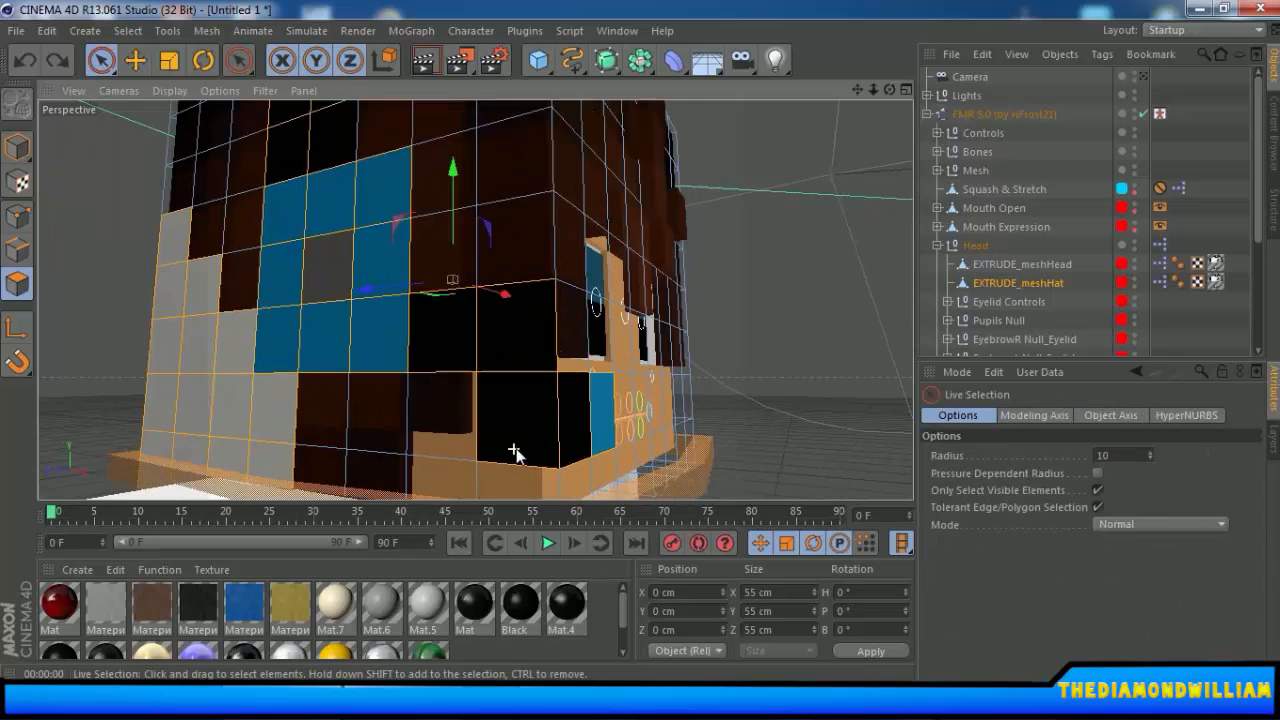
alt+drag(687, 427, 634, 397)
scroll(636, 400, up, 3)
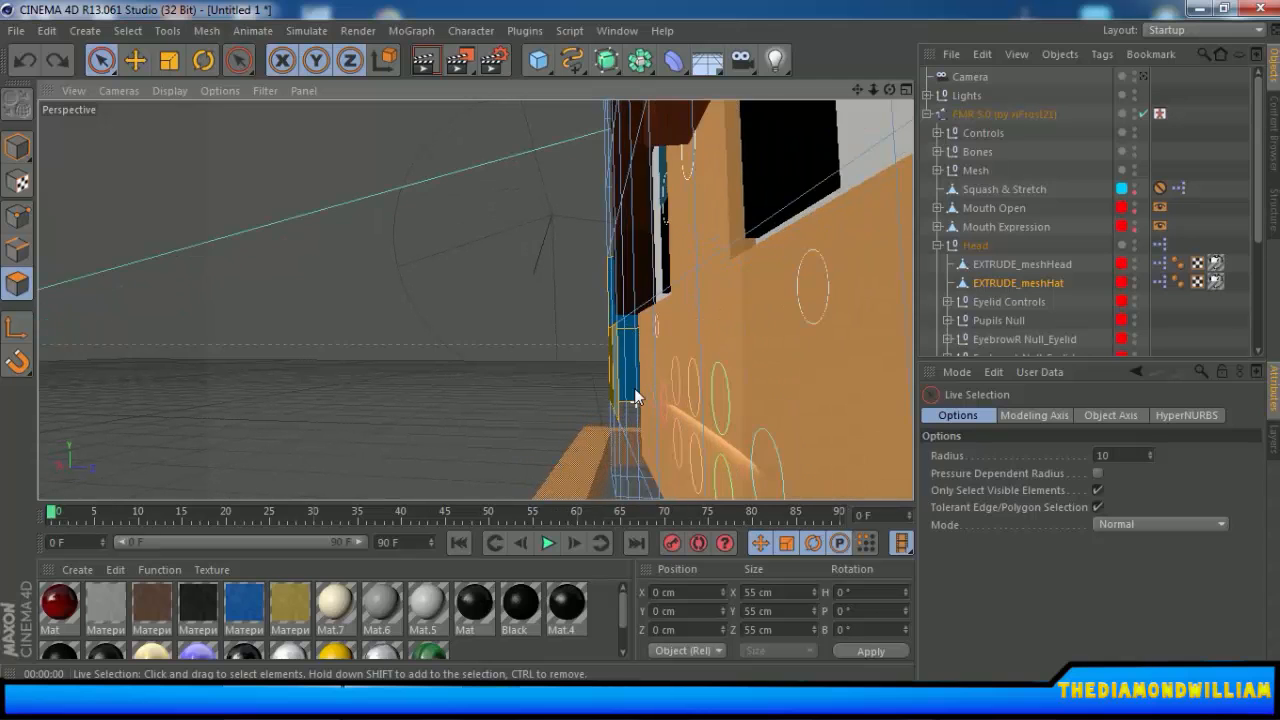
mouse_move(669, 419)
alt+mouse_down()
mouse_move(634, 423)
mouse_move(649, 408)
mouse_move(569, 389)
mouse_move(714, 417)
mouse_move(508, 375)
mouse_move(517, 300)
mouse_move(569, 277)
alt+mouse_up()
Extrude the selected hat polygons with a 3 cm offset, keeping Preserve Groups on.
right_click(567, 272)
click(607, 344)
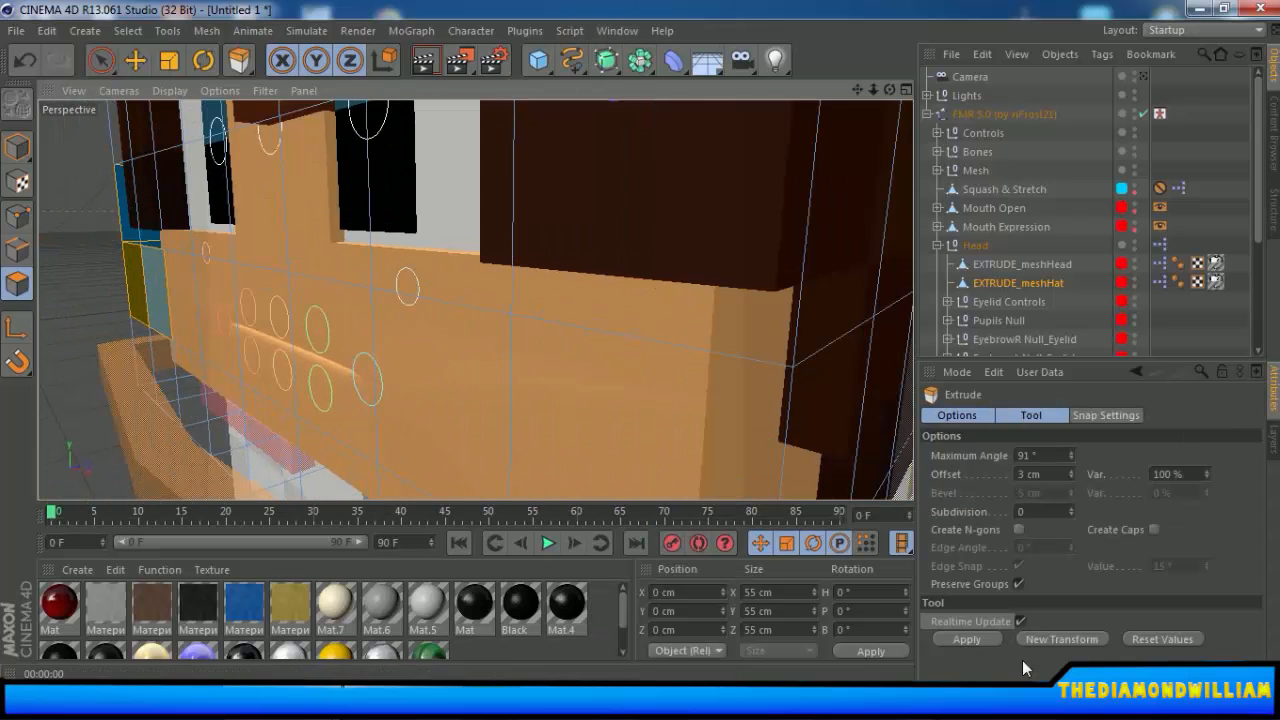
scroll(525, 375, up, 5)
Select the full-width row of hat polygons on the underside of the head beneath the chin and delete it.
alt+drag(689, 304, 409, 434)
click(414, 65)
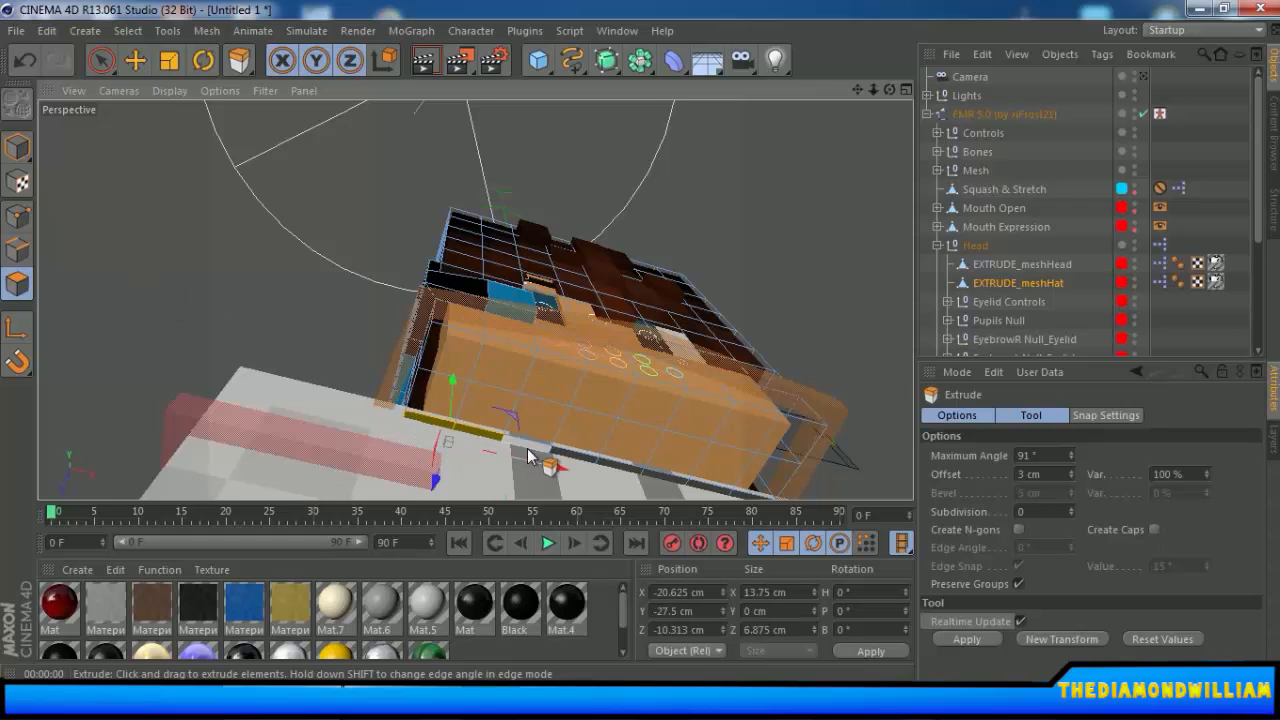
click(555, 452)
shift+click(692, 482)
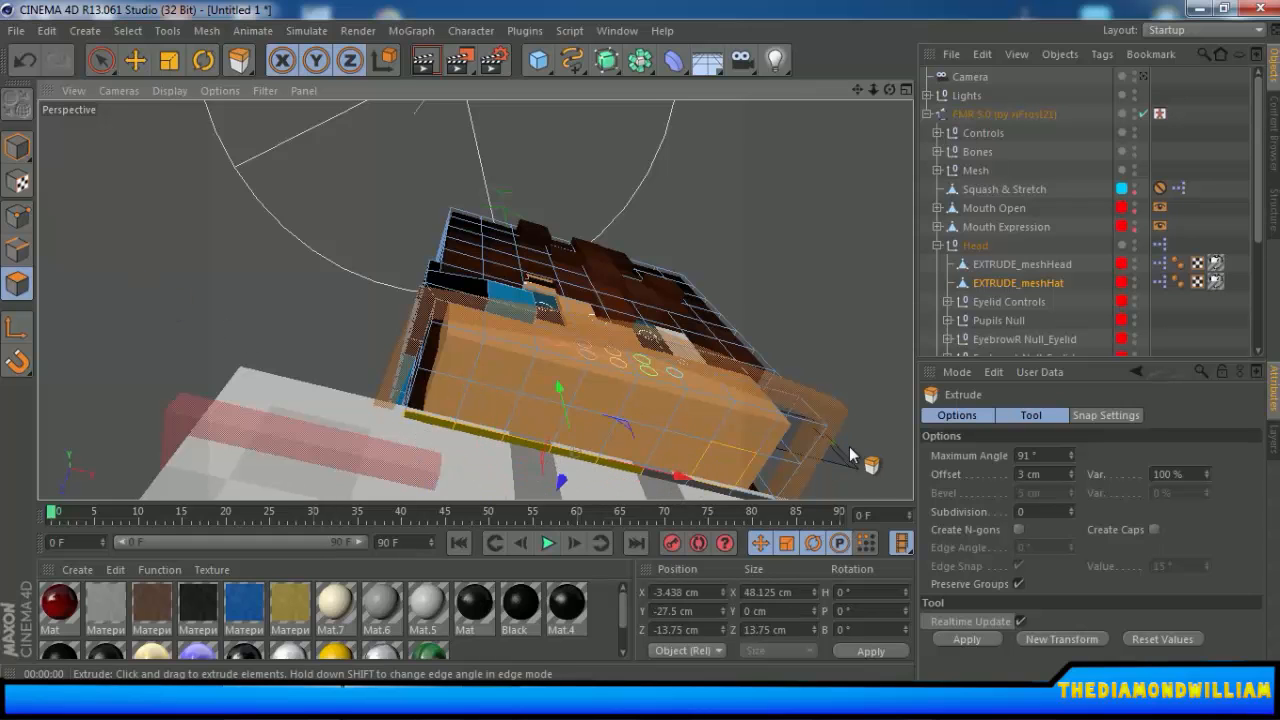
alt+drag(849, 447, 646, 387)
key(ctrl+z)
shift+click(558, 400)
click(615, 413)
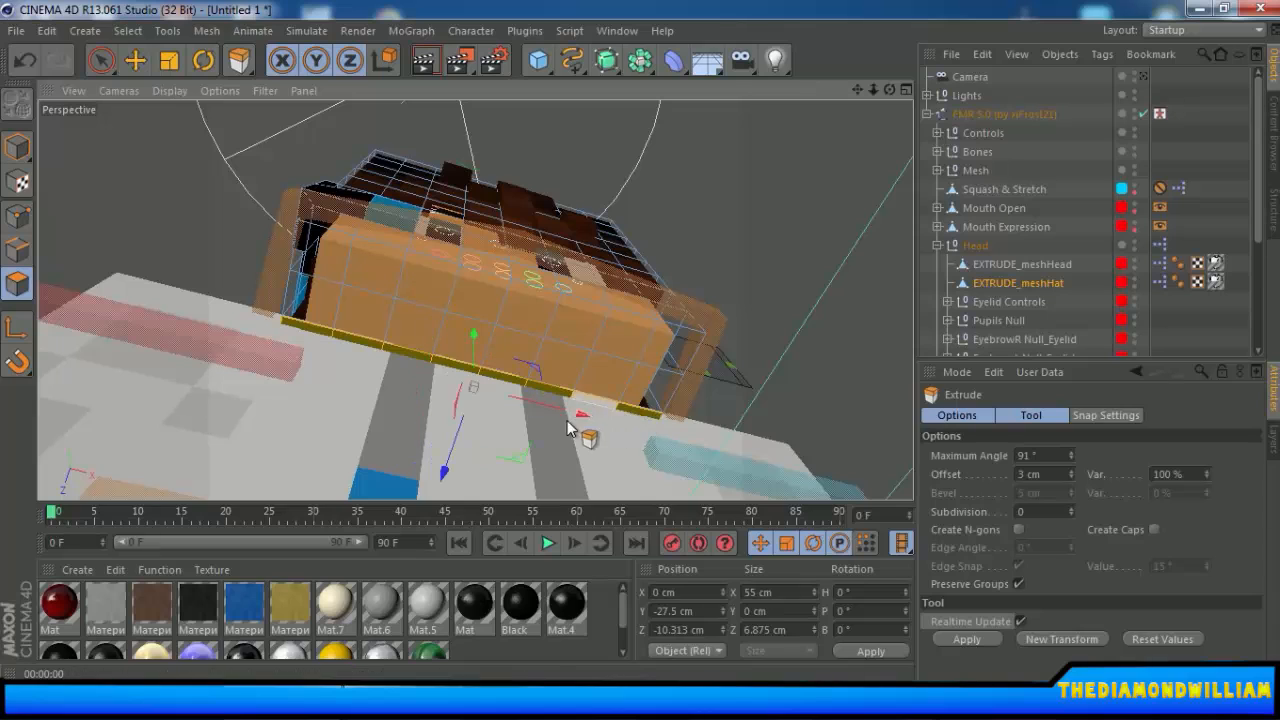
click(446, 371)
click(658, 424)
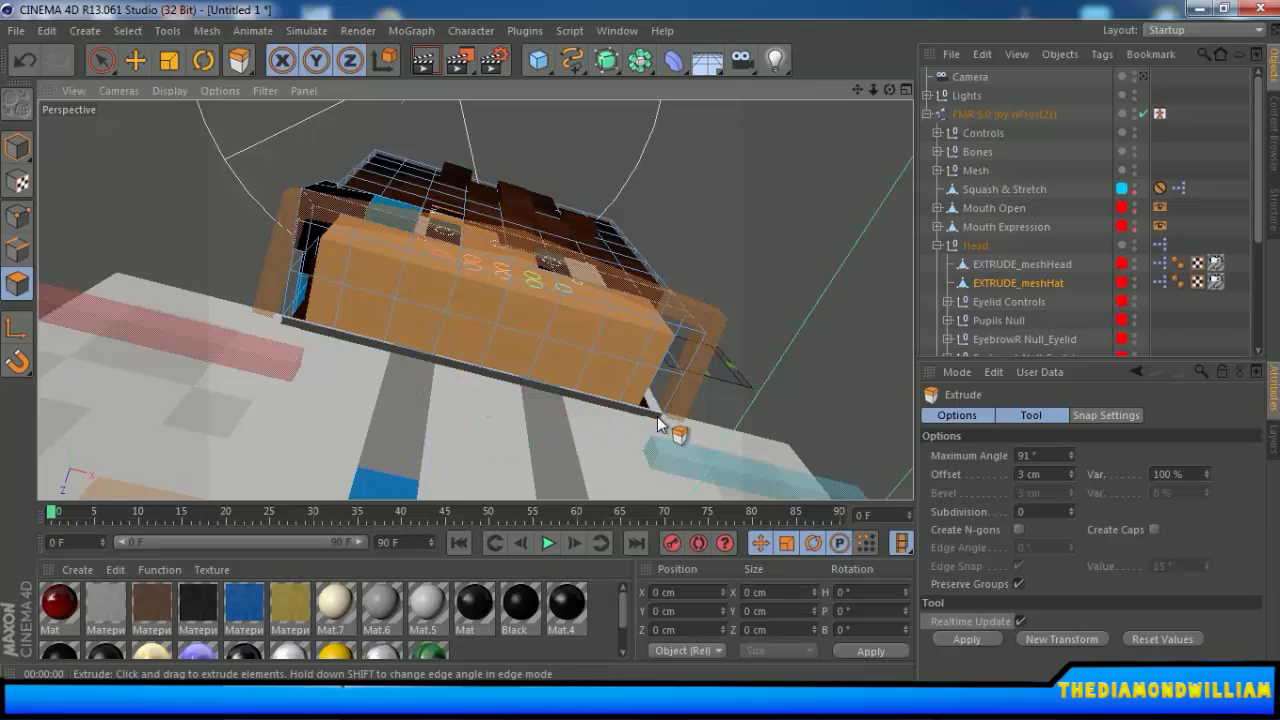
key(ctrl+z)
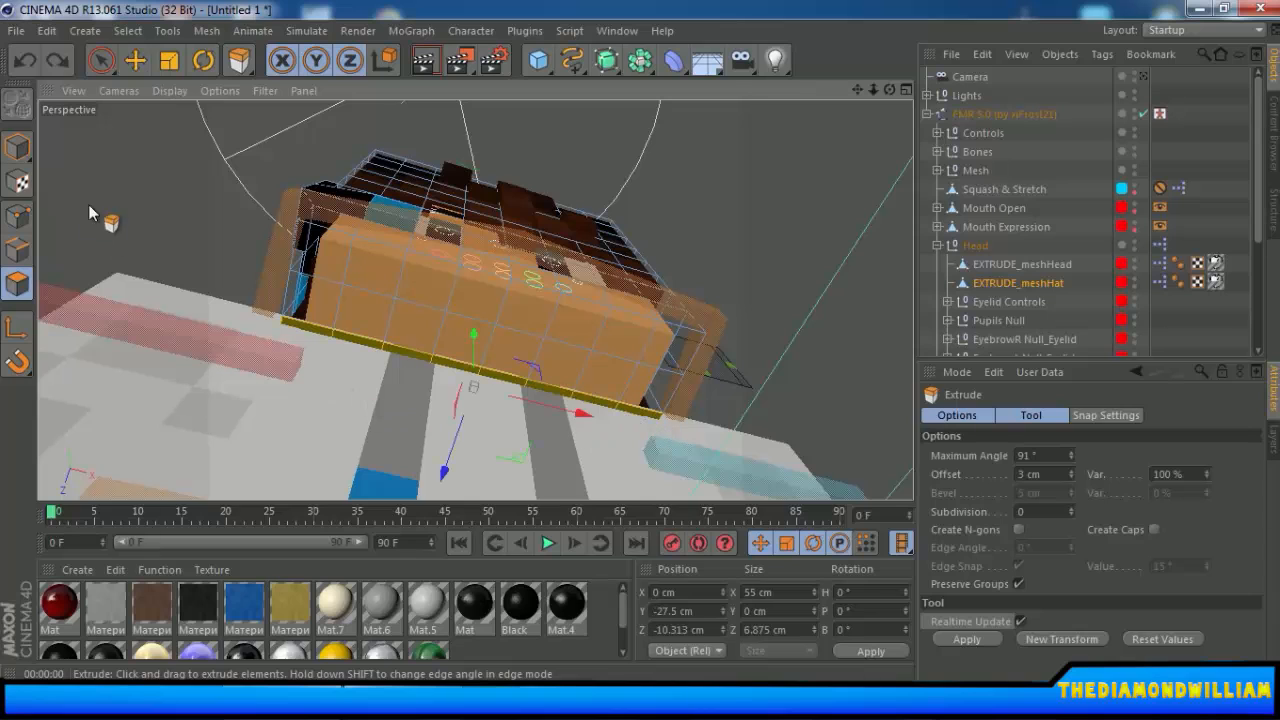
click(100, 60)
click(672, 392)
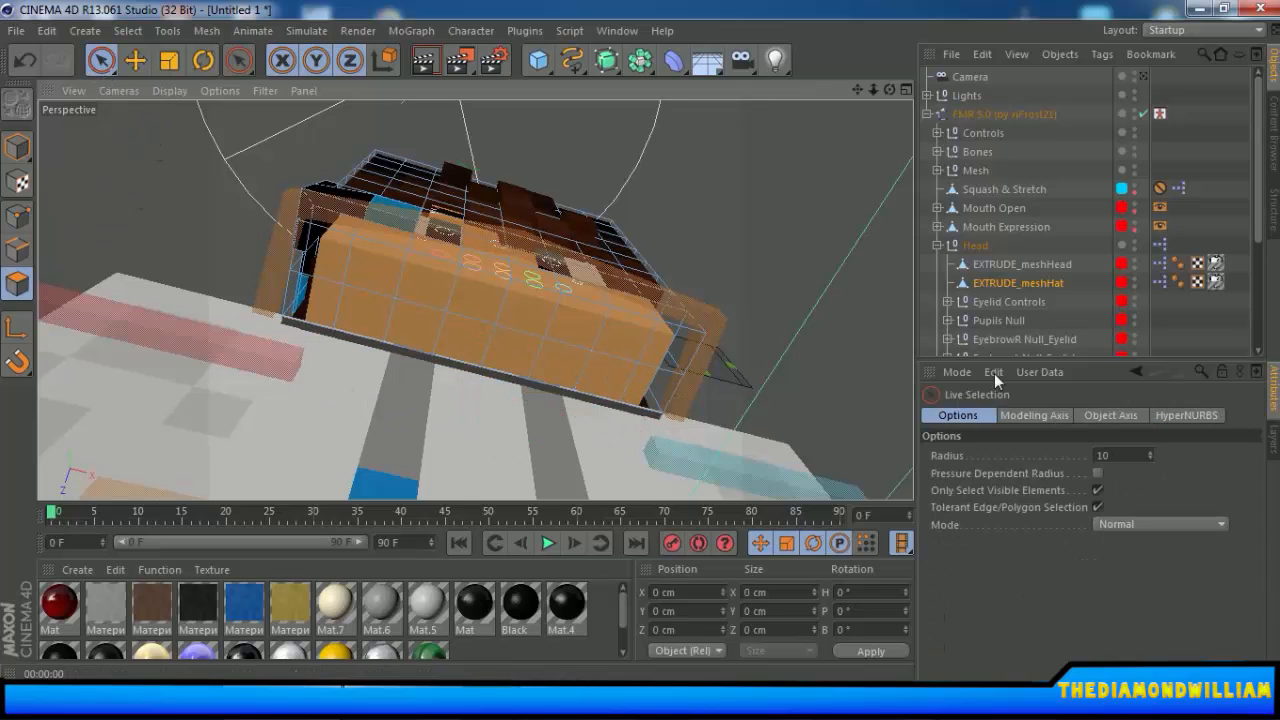
Compare EXTRUDE_meshHead with EXTRUDE_meshHat and probe the hat's polygons to find which mesh the grey strip under the chin belongs to.
click(1011, 281)
click(1000, 269)
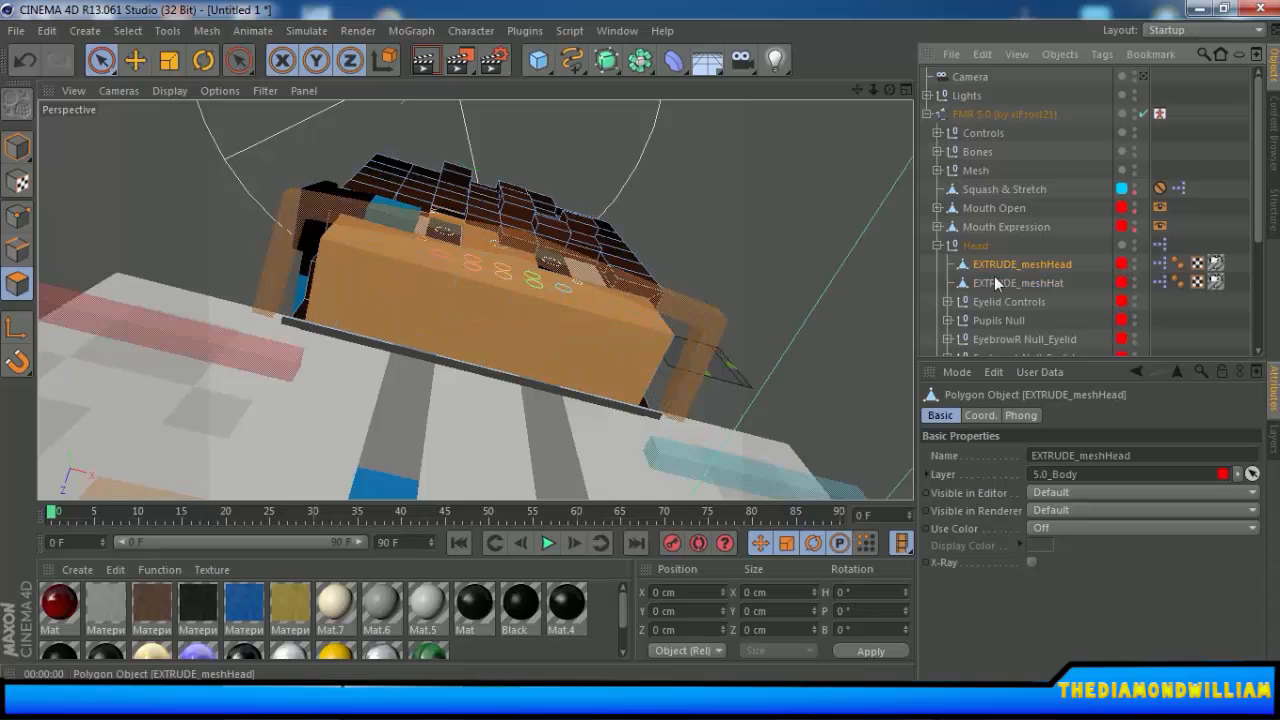
click(1003, 296)
click(1003, 281)
click(1005, 262)
click(1005, 281)
click(456, 368)
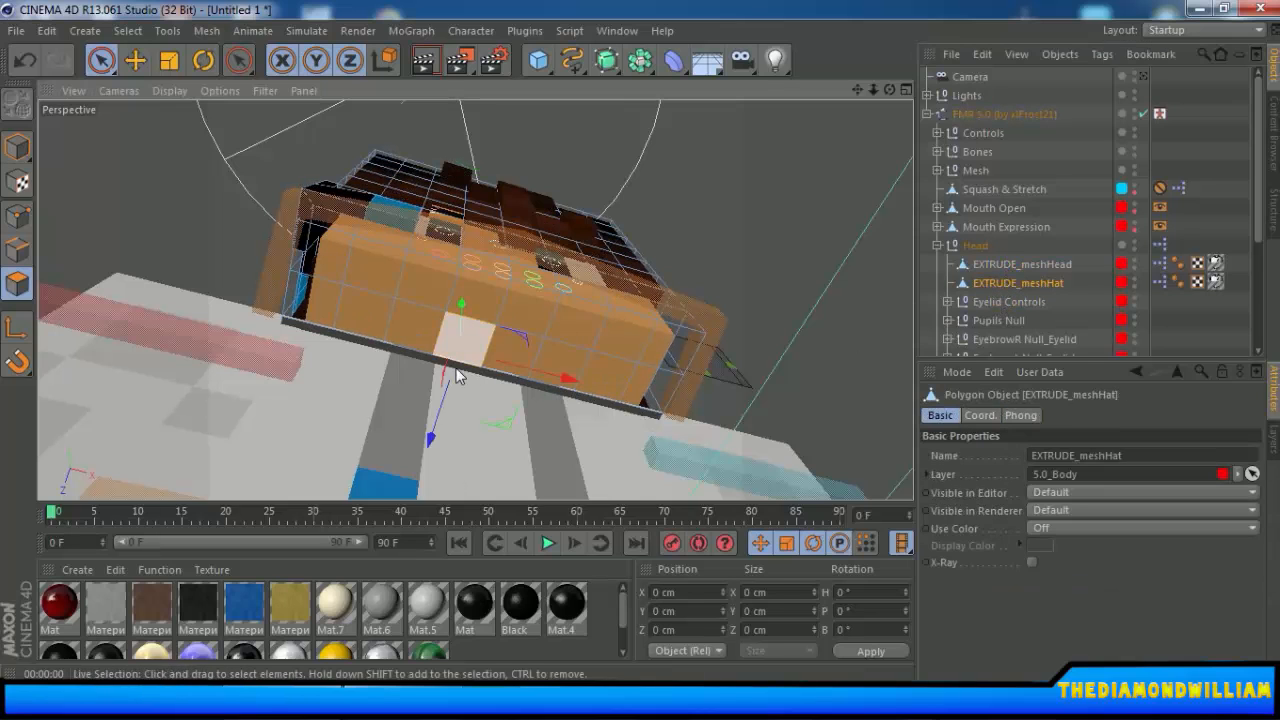
click(408, 348)
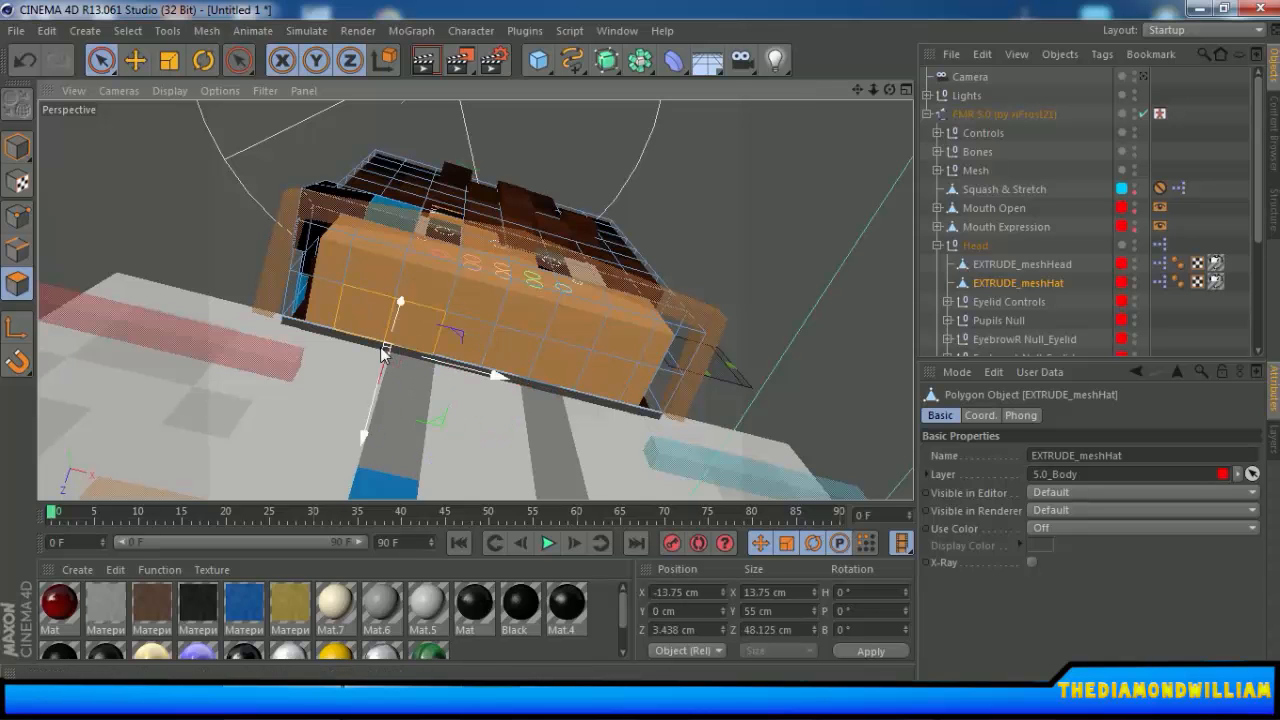
alt+drag(458, 364, 468, 310)
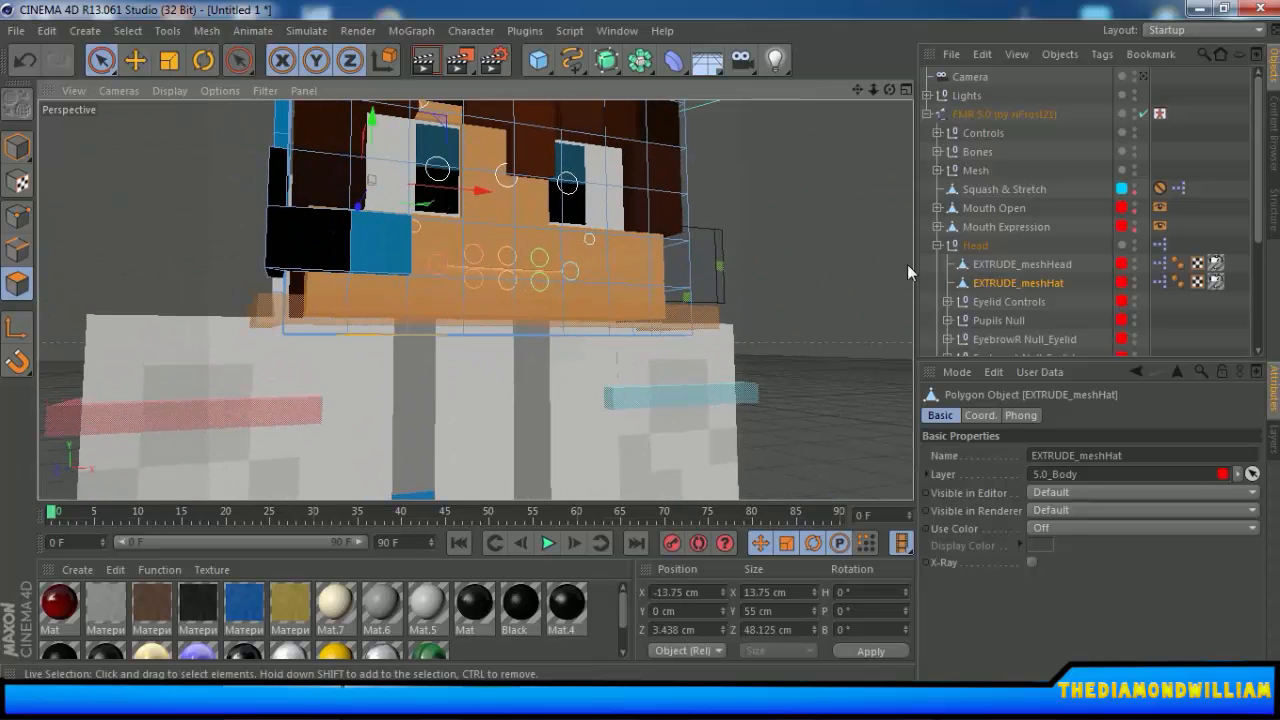
Try raising the head, first through the Head null and then in model mode with the orange controlNeck ring.
click(1000, 242)
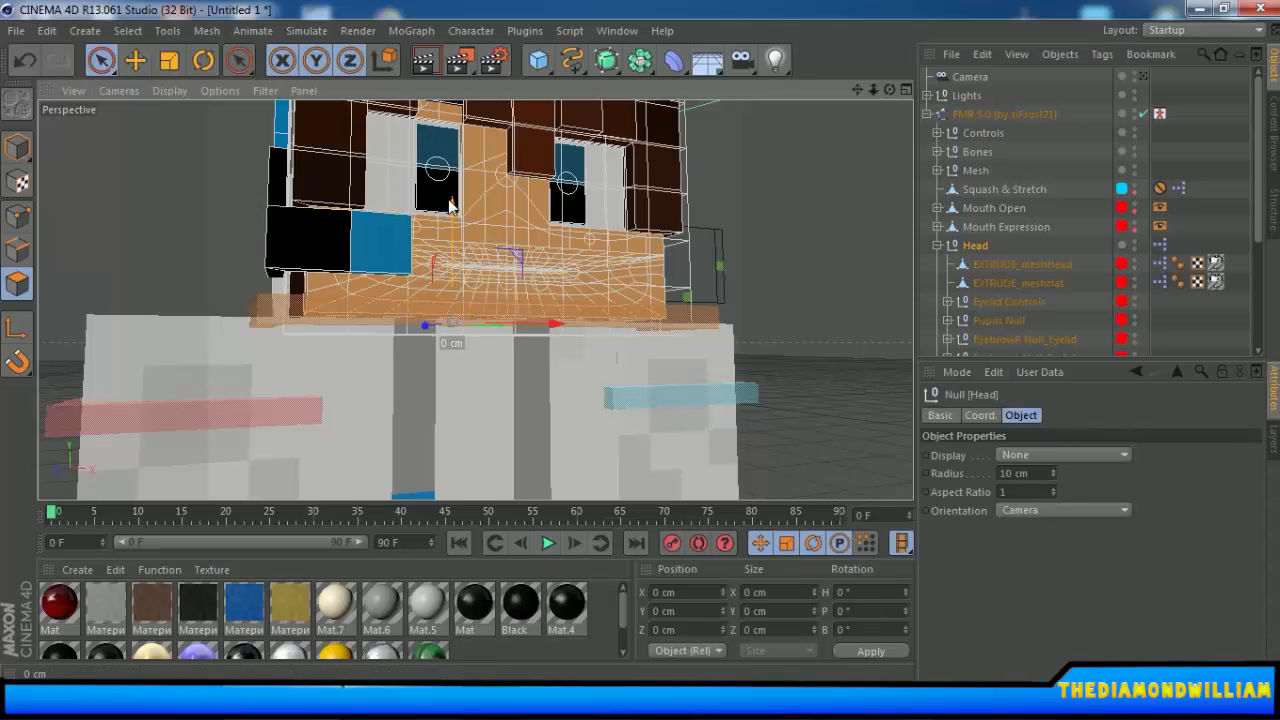
alt+drag(685, 354, 341, 323)
click(17, 147)
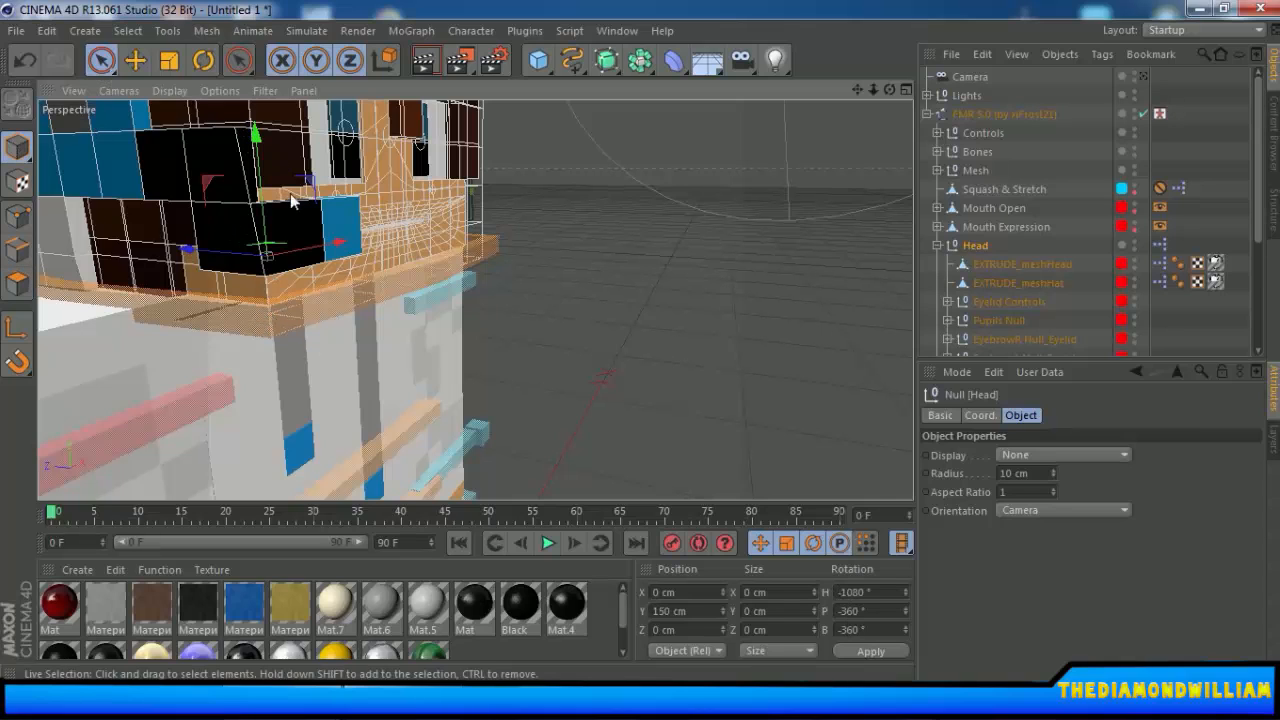
click(305, 321)
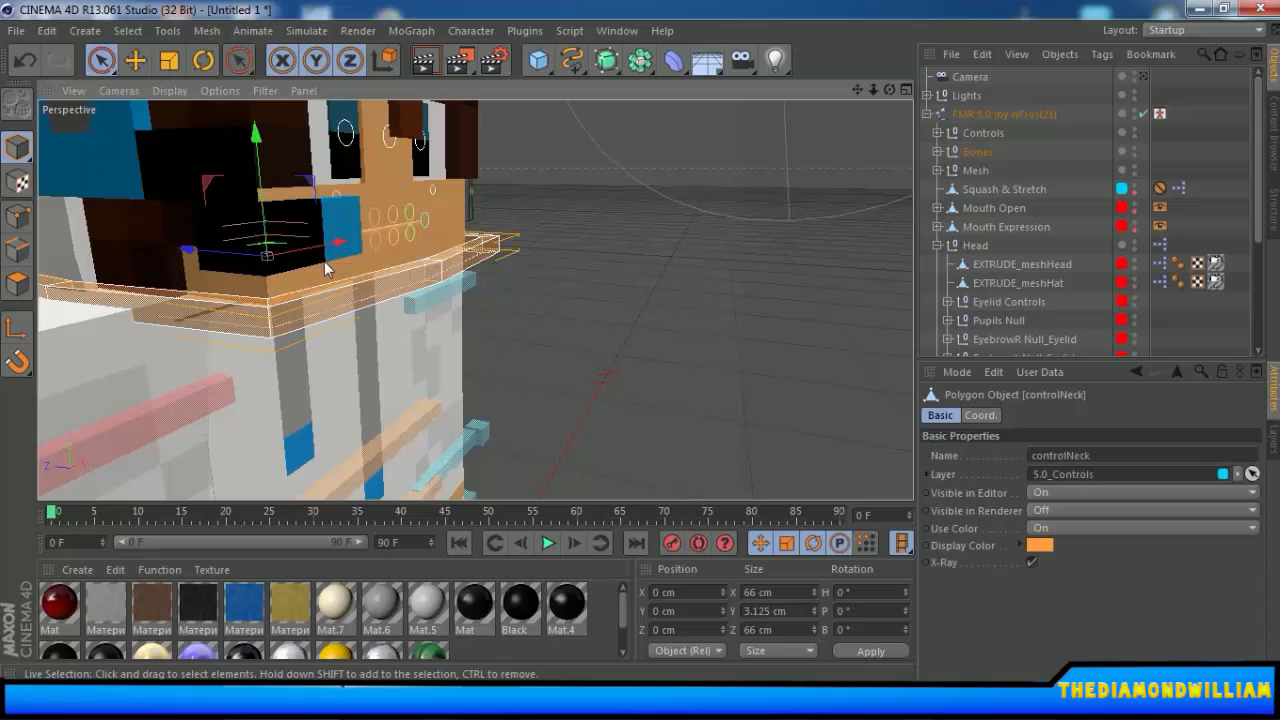
click(269, 140)
click(275, 315)
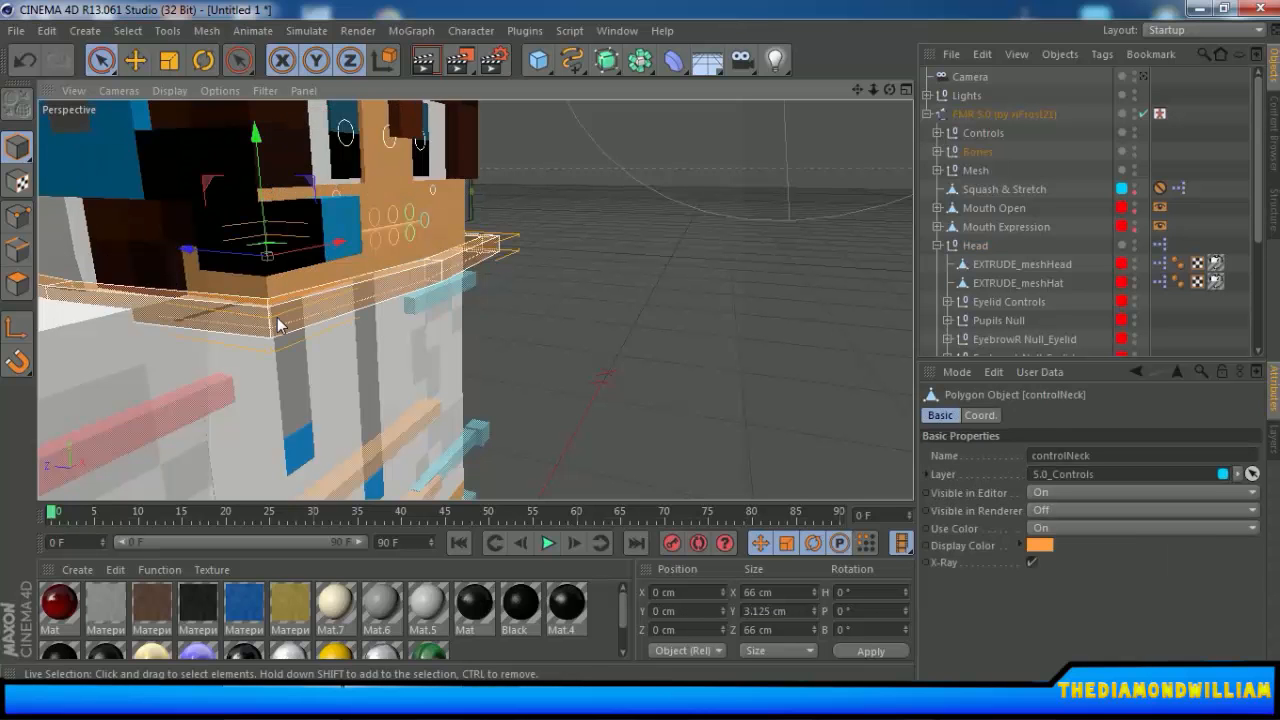
drag(263, 206, 266, 136)
Select meshHat and examine its underside beneath the head from below and from the front.
alt+drag(344, 280, 289, 172)
click(263, 182)
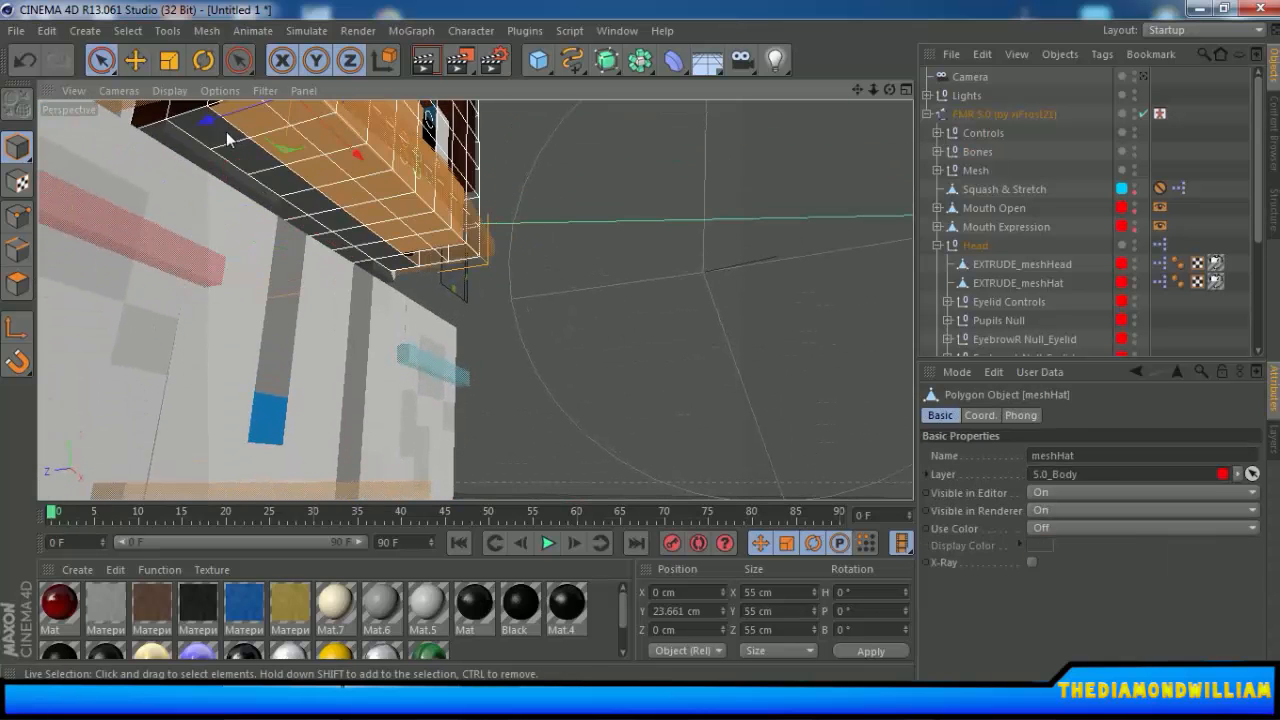
alt+drag(224, 132, 226, 212)
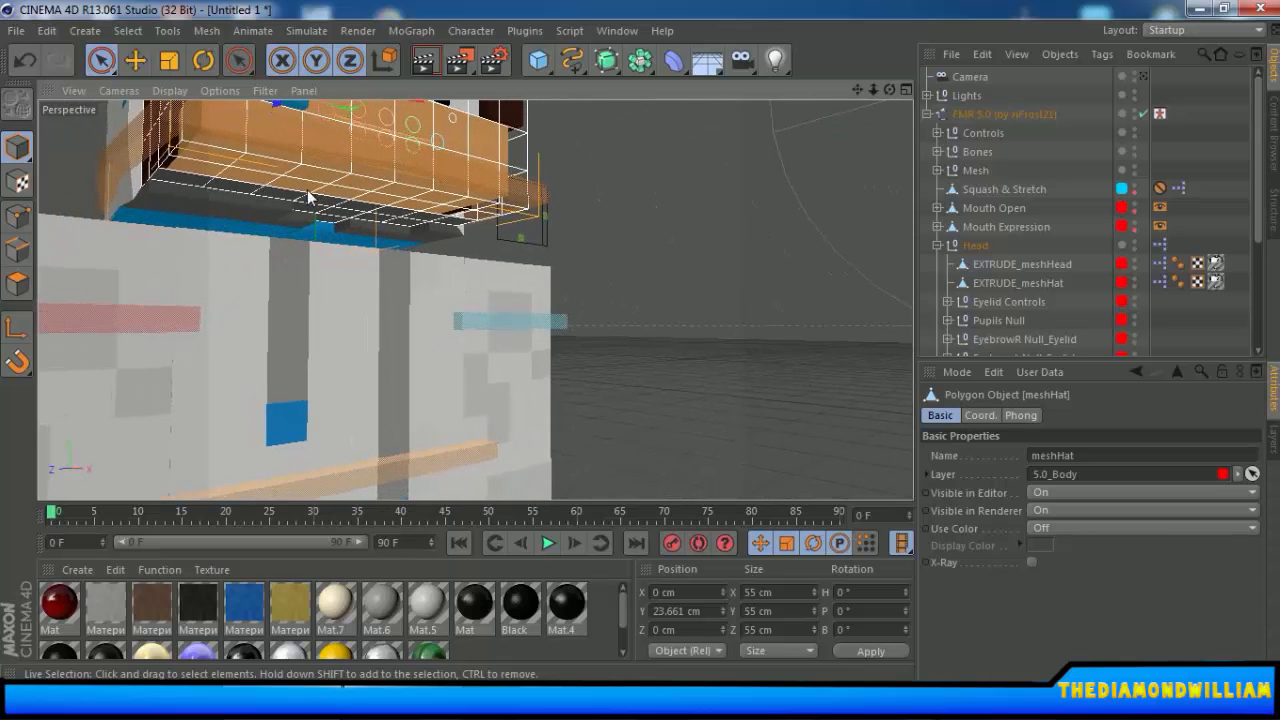
alt+drag(310, 198, 305, 242)
Clear the object selection, bring the whole head into view, and return to polygon mode.
click(685, 275)
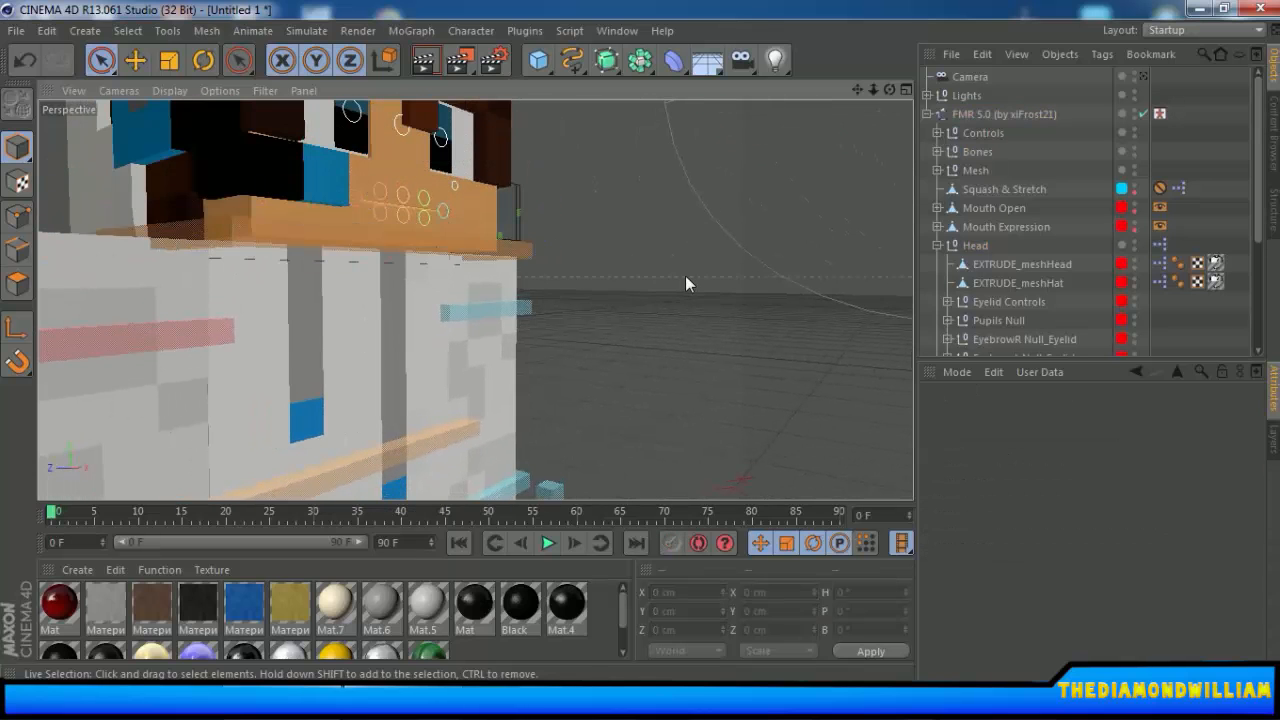
alt+drag(685, 275, 490, 298)
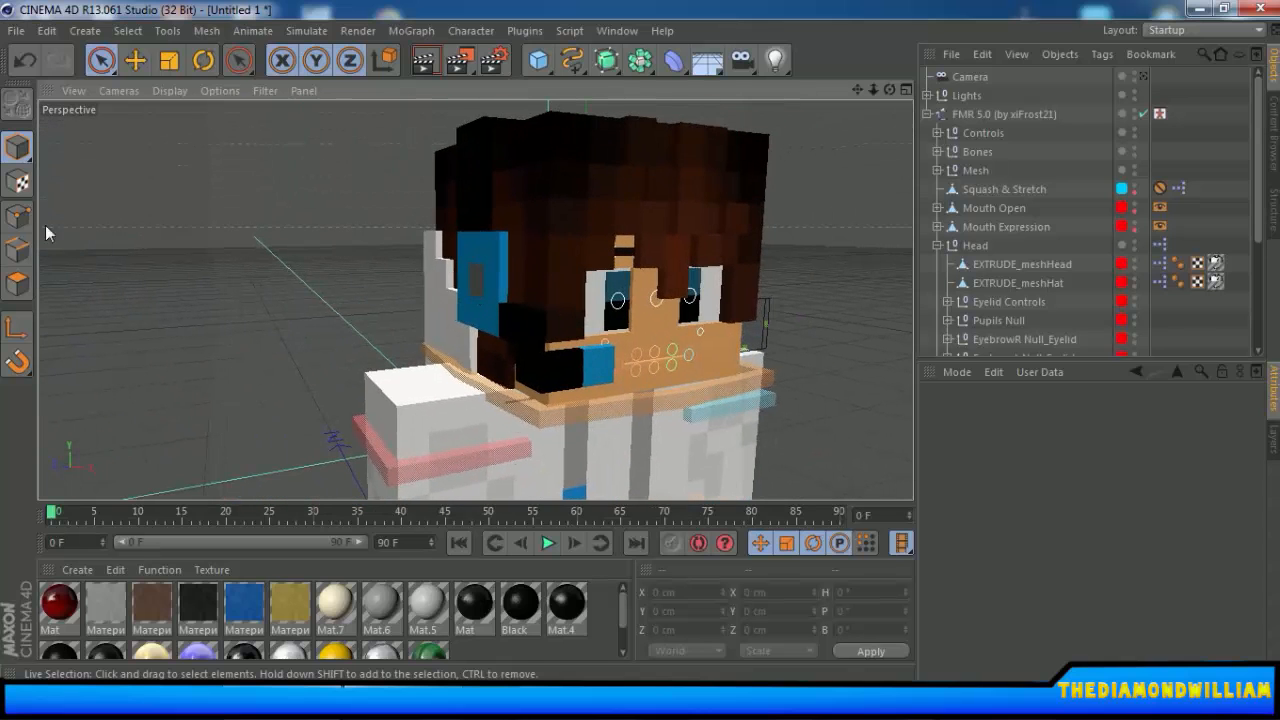
click(22, 284)
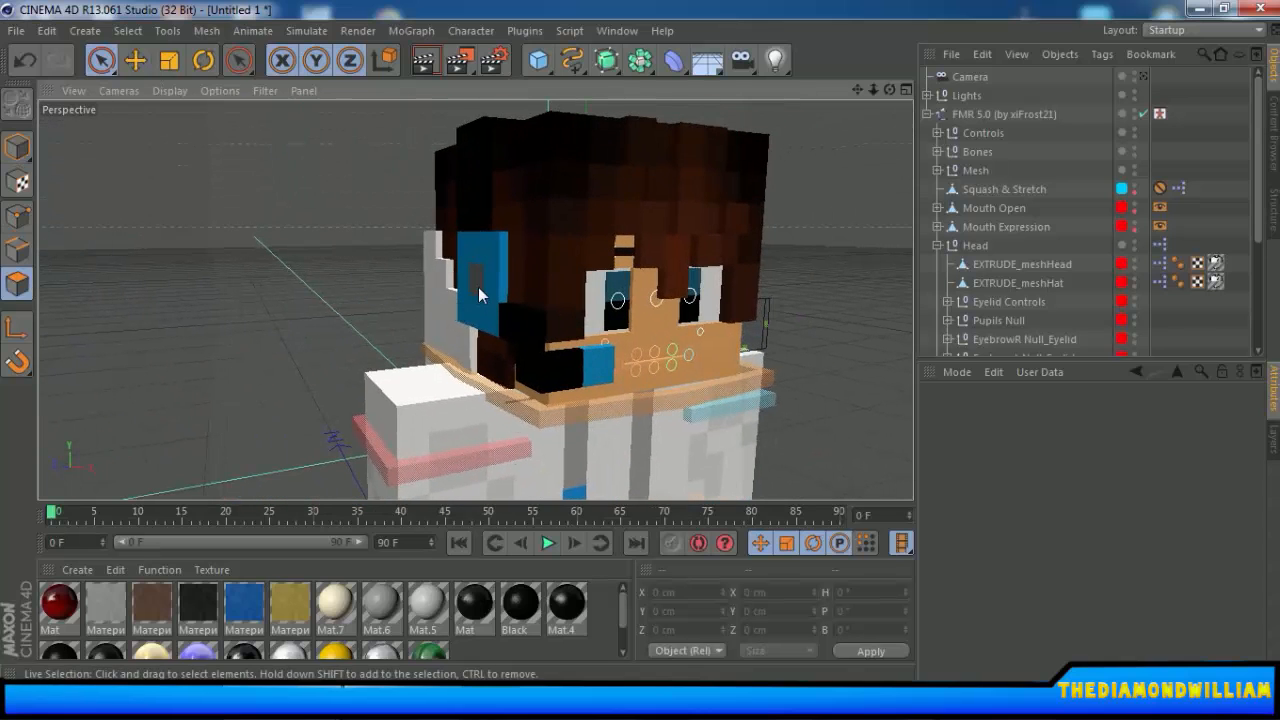
Extrude the centre polygons of both blue headphone cups on EXTRUDE_meshHat by 3 cm.
click(1013, 283)
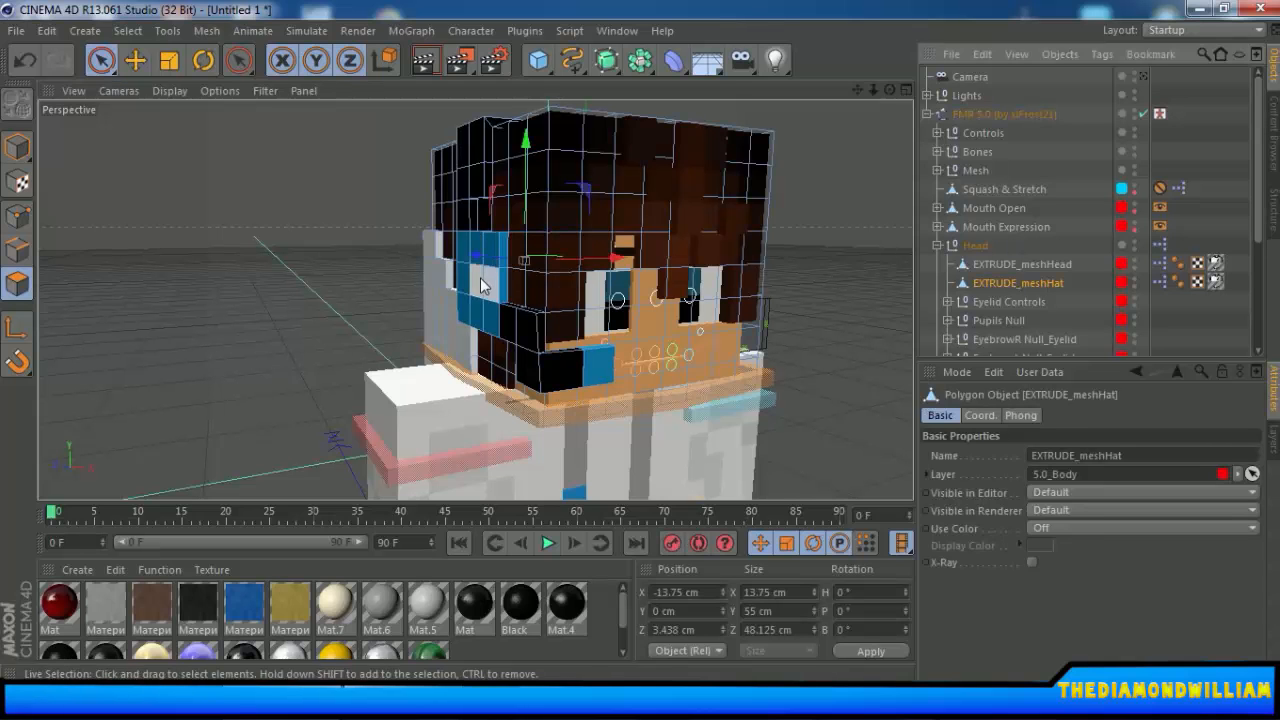
alt+drag(213, 326, 435, 289)
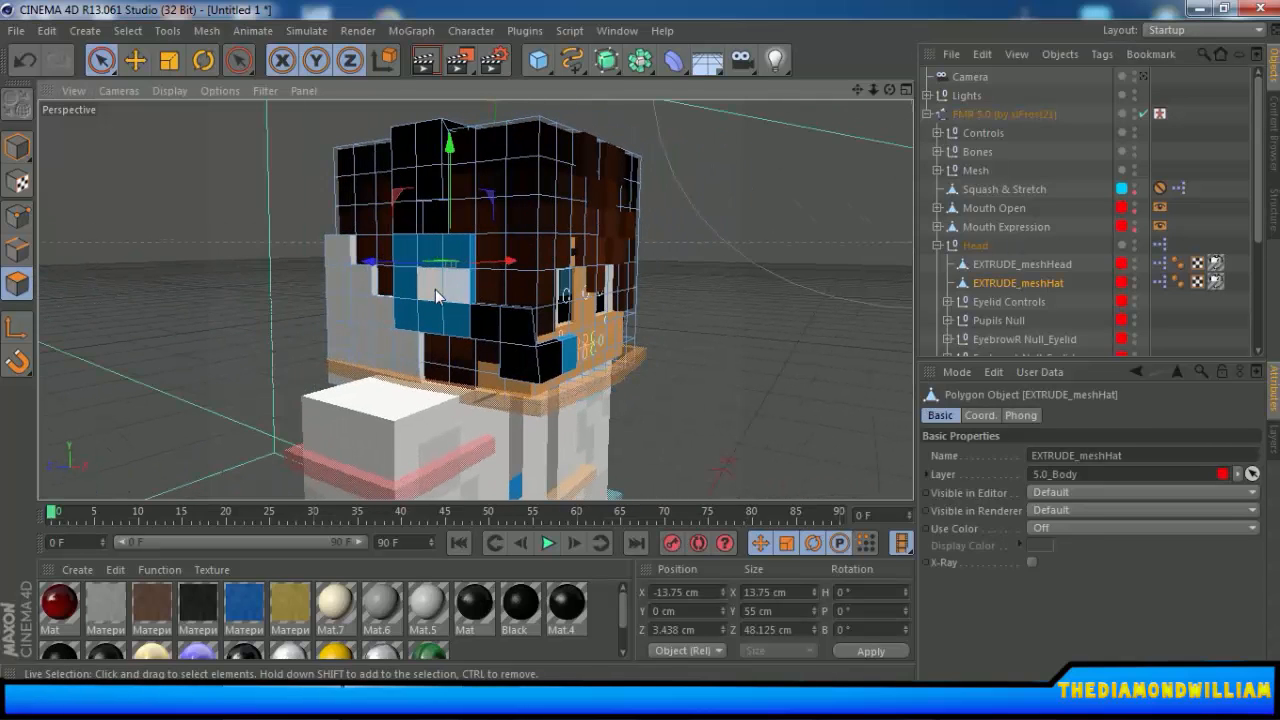
click(435, 286)
alt+drag(648, 314, 707, 317)
alt+middle_drag(707, 317, 466, 309)
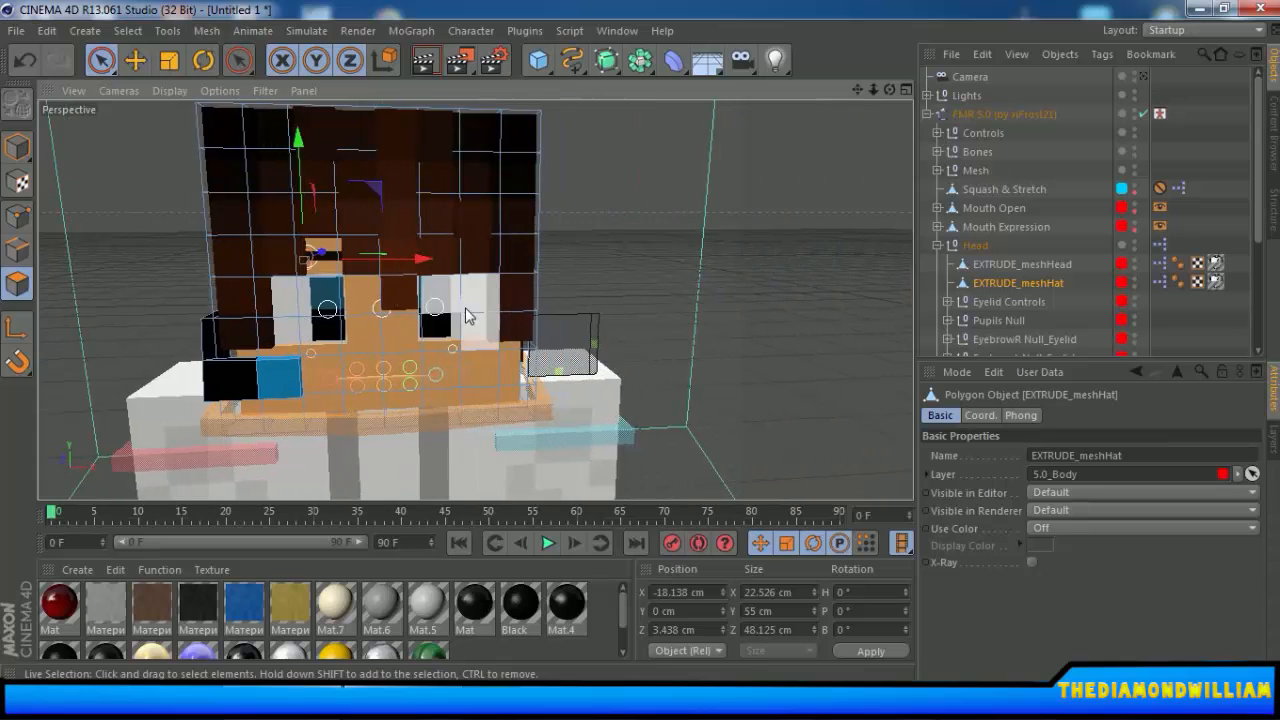
alt+drag(466, 309, 535, 265)
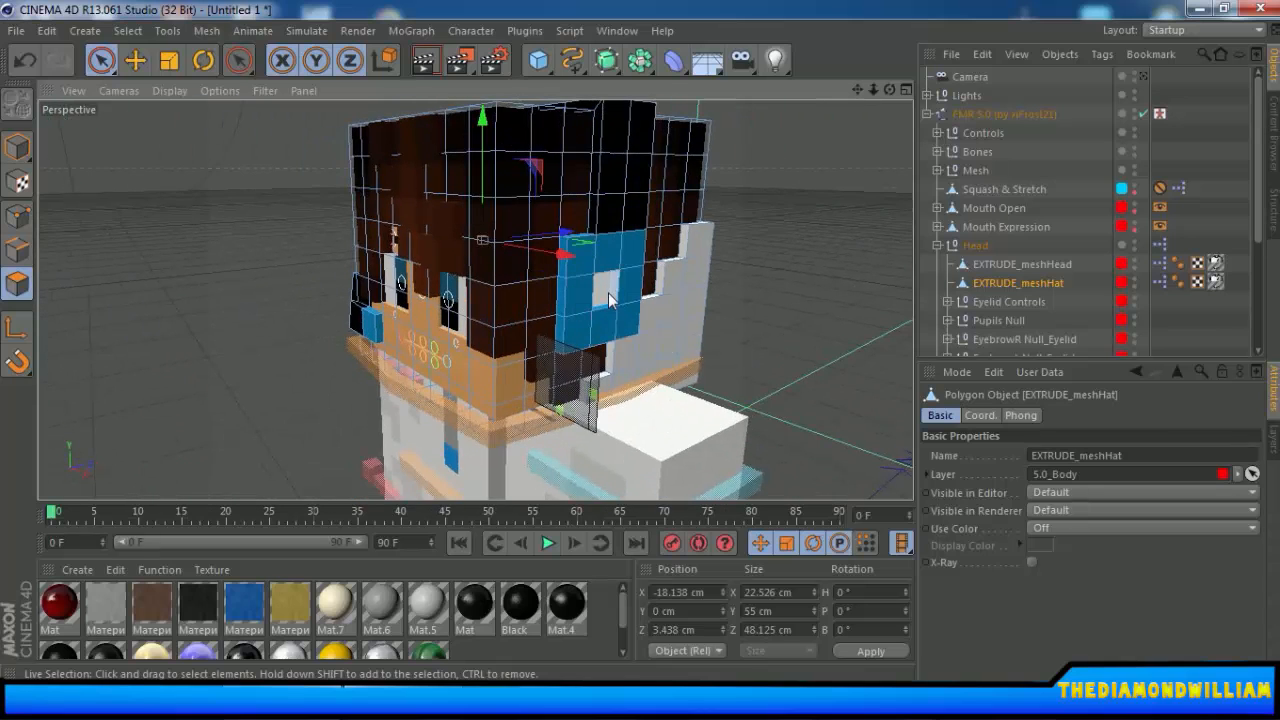
alt+drag(612, 300, 207, 294)
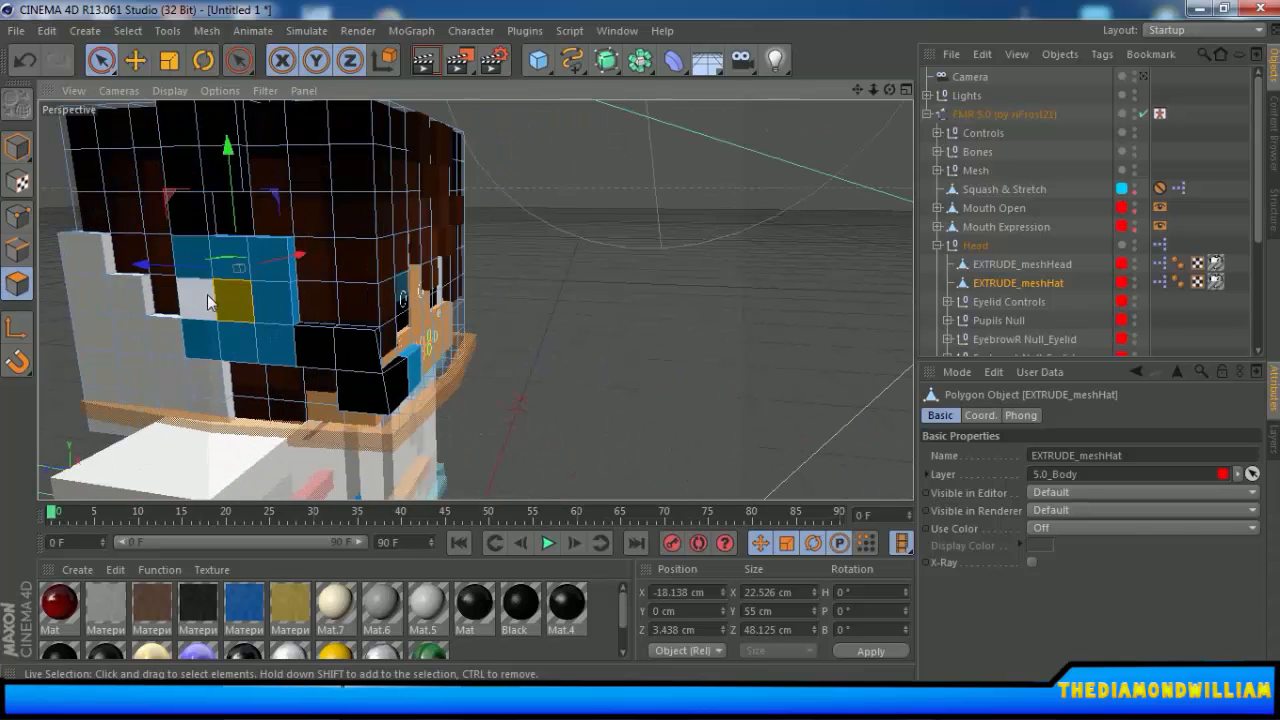
alt+drag(597, 311, 1032, 233)
click(693, 305)
right_click(742, 305)
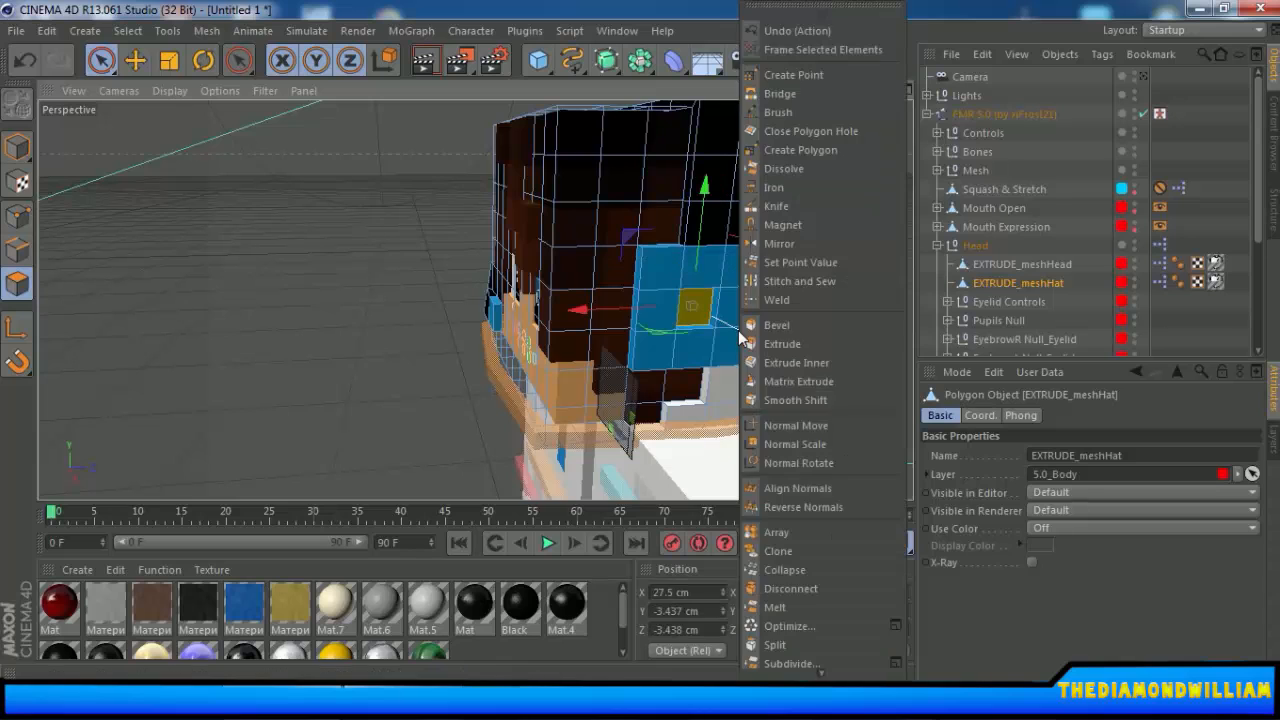
click(782, 343)
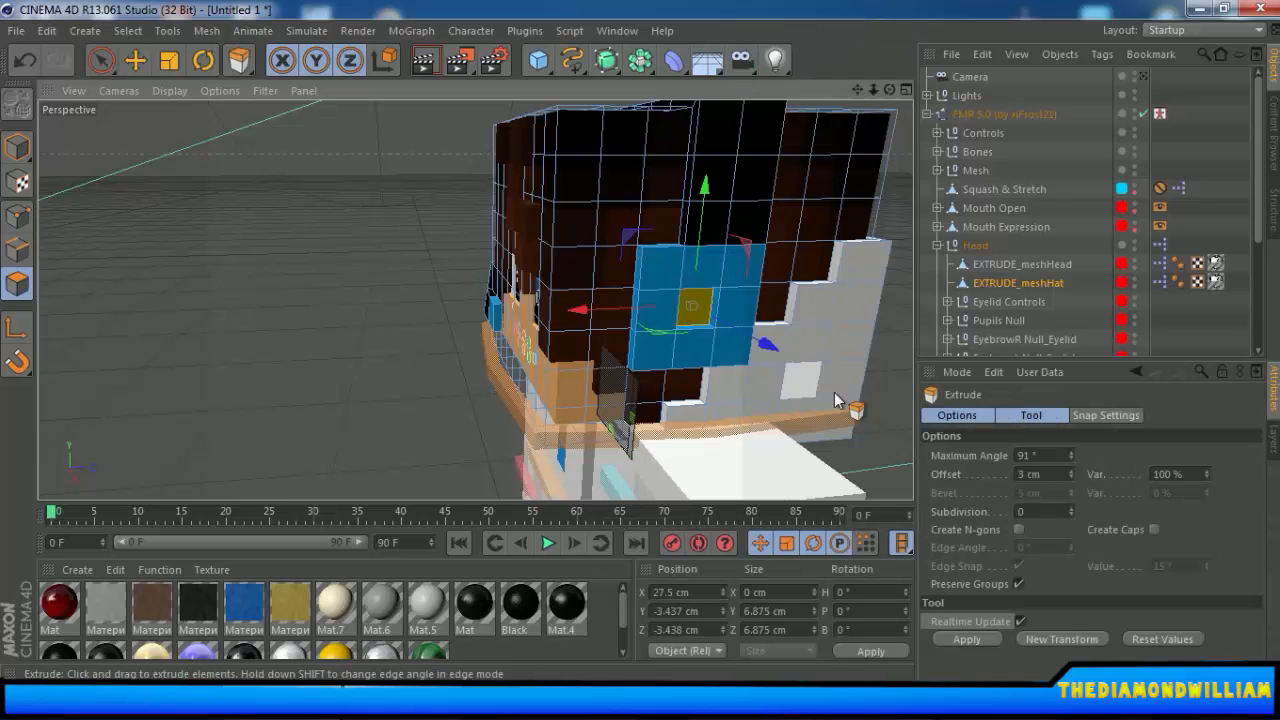
click(996, 638)
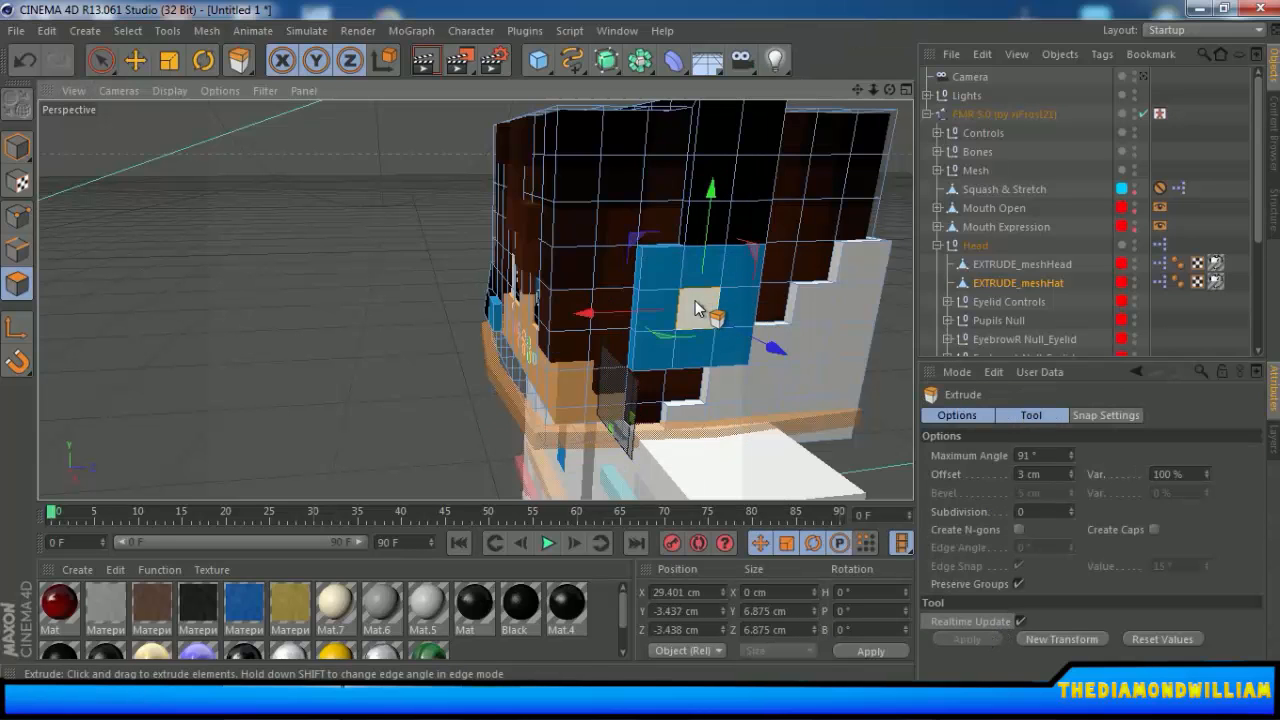
Check the extruded headphone centres from the side and front, and set the Extrude offset to 2 cm.
alt+drag(455, 312, 243, 277)
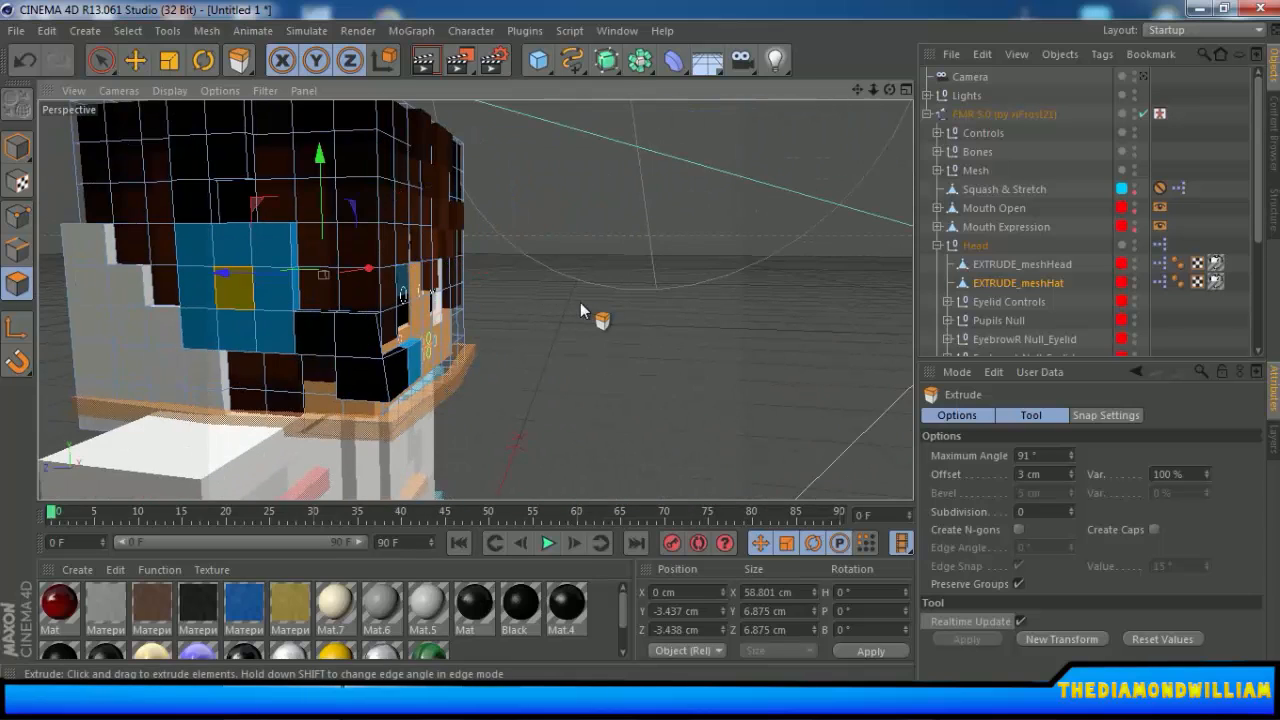
alt+drag(591, 309, 195, 294)
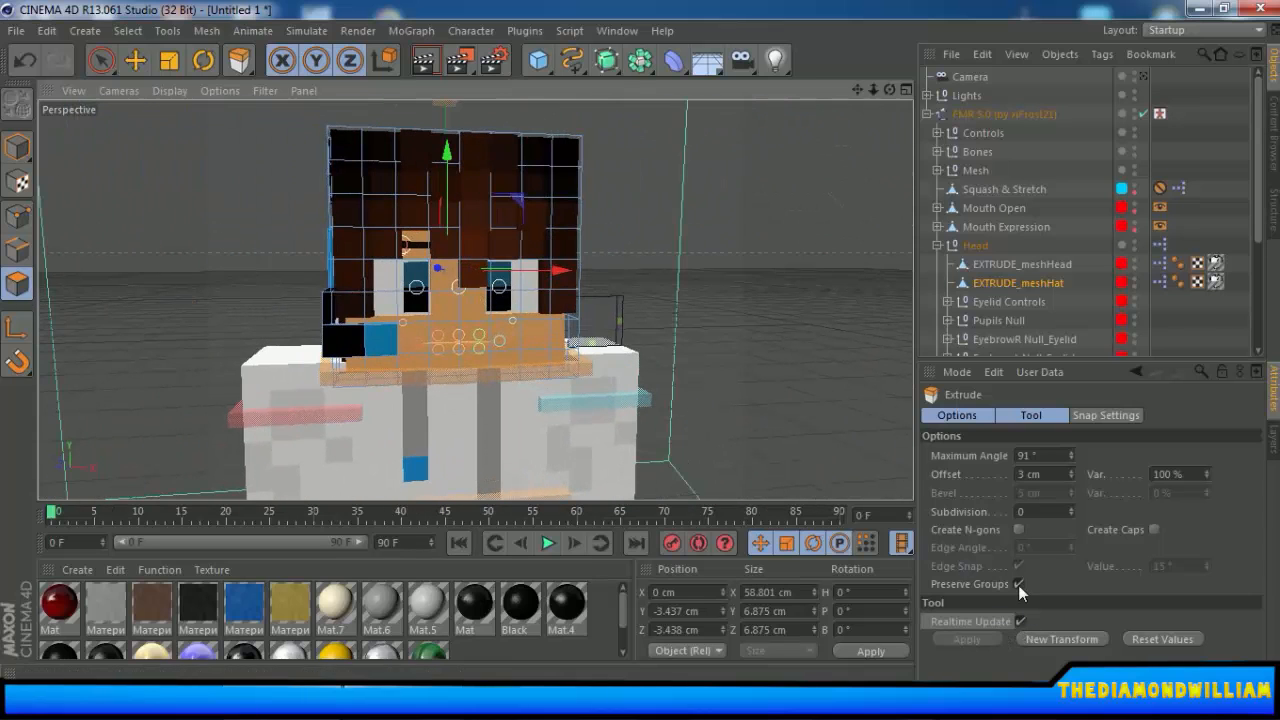
drag(1027, 475, 1008, 475)
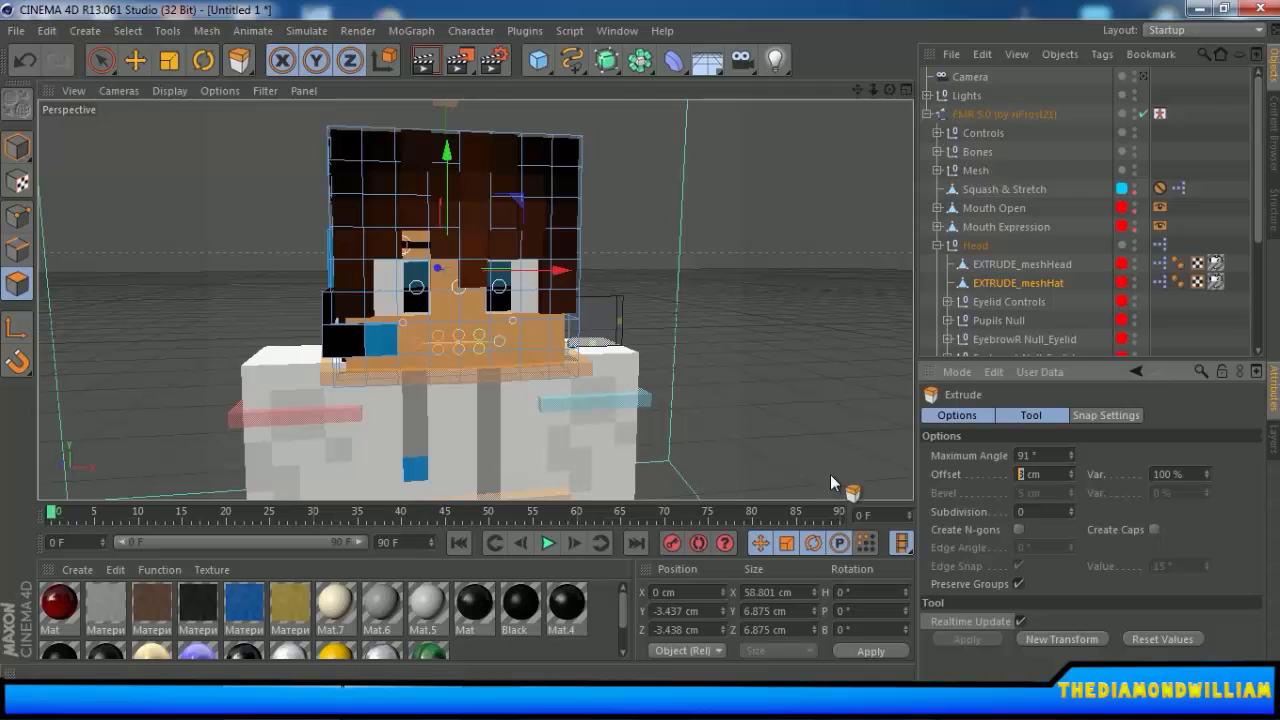
text(2)
alt+drag(659, 371, 562, 332)
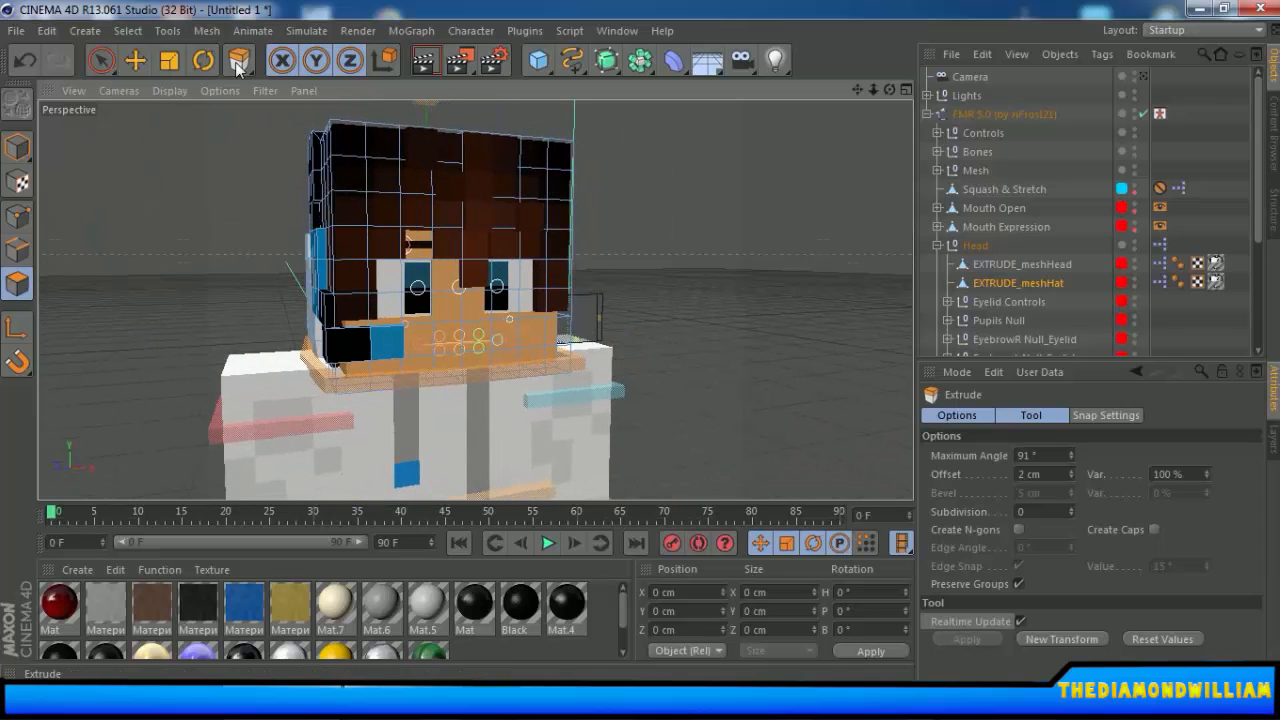
Try to adjust the centre polygon of one headphone cup with the Move tool.
click(135, 62)
scroll(260, 195, up, 4)
click(355, 343)
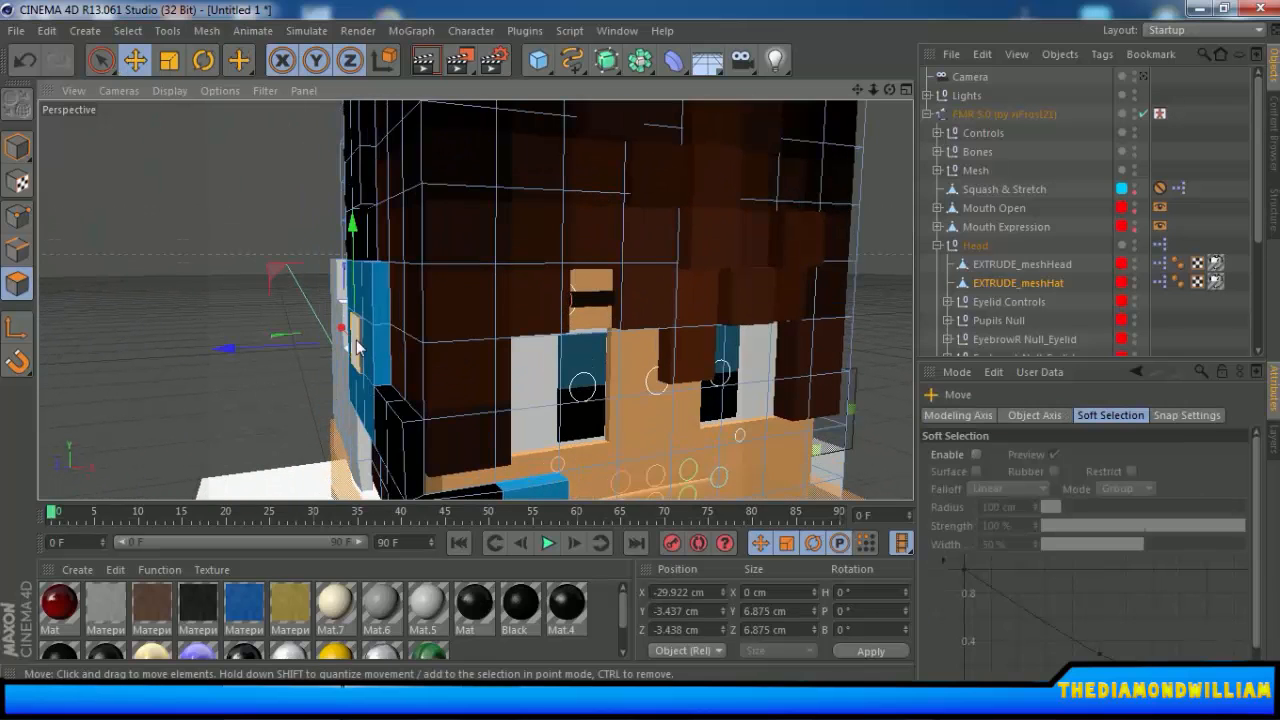
alt+drag(770, 405, 620, 354)
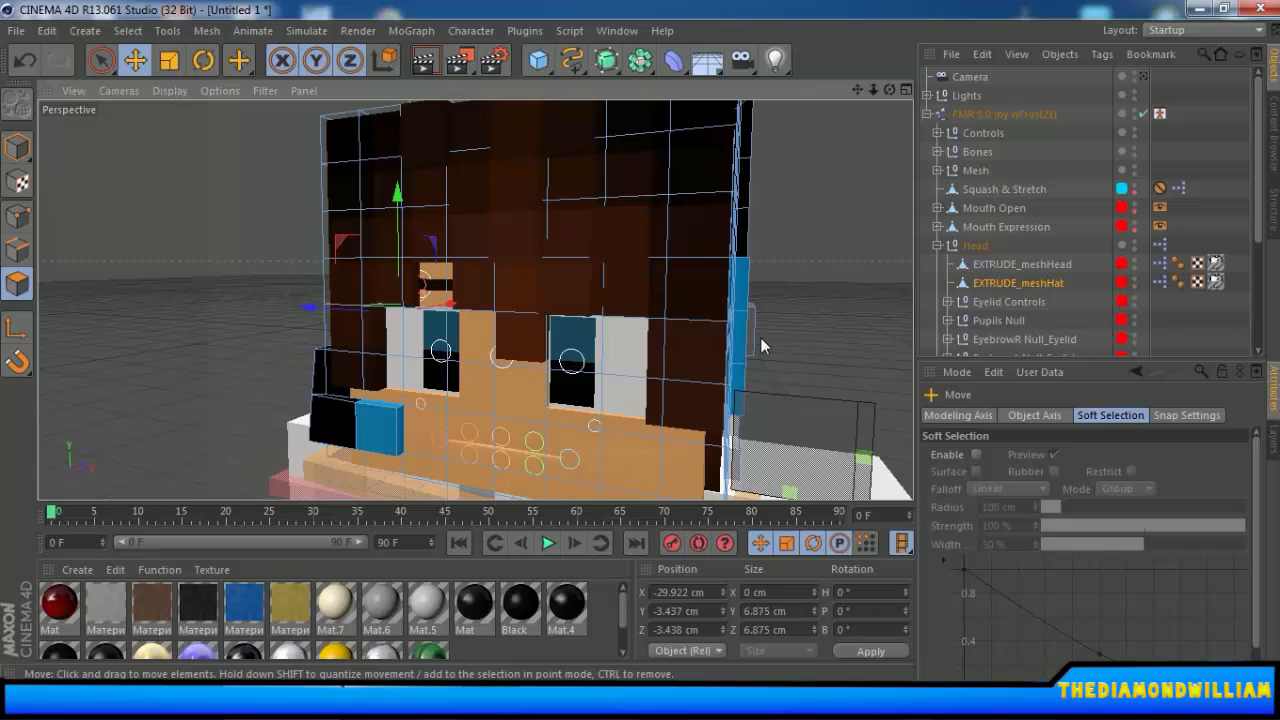
alt+drag(360, 262, 682, 284)
key(ctrl+z)
key(ctrl+z)
key(ctrl+z)
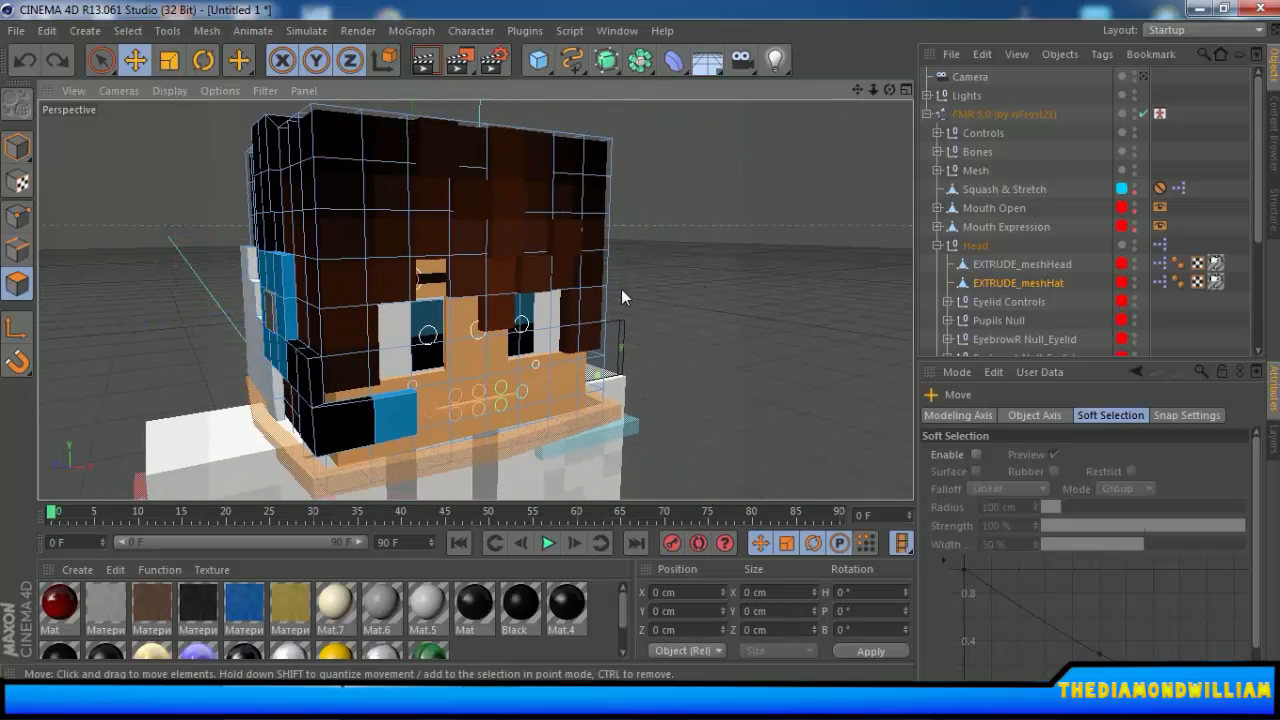
Examine the headphones around the head and render the view to check their depth.
alt+drag(475, 300, 660, 303)
alt+drag(485, 330, 602, 296)
alt+drag(602, 296, 732, 343)
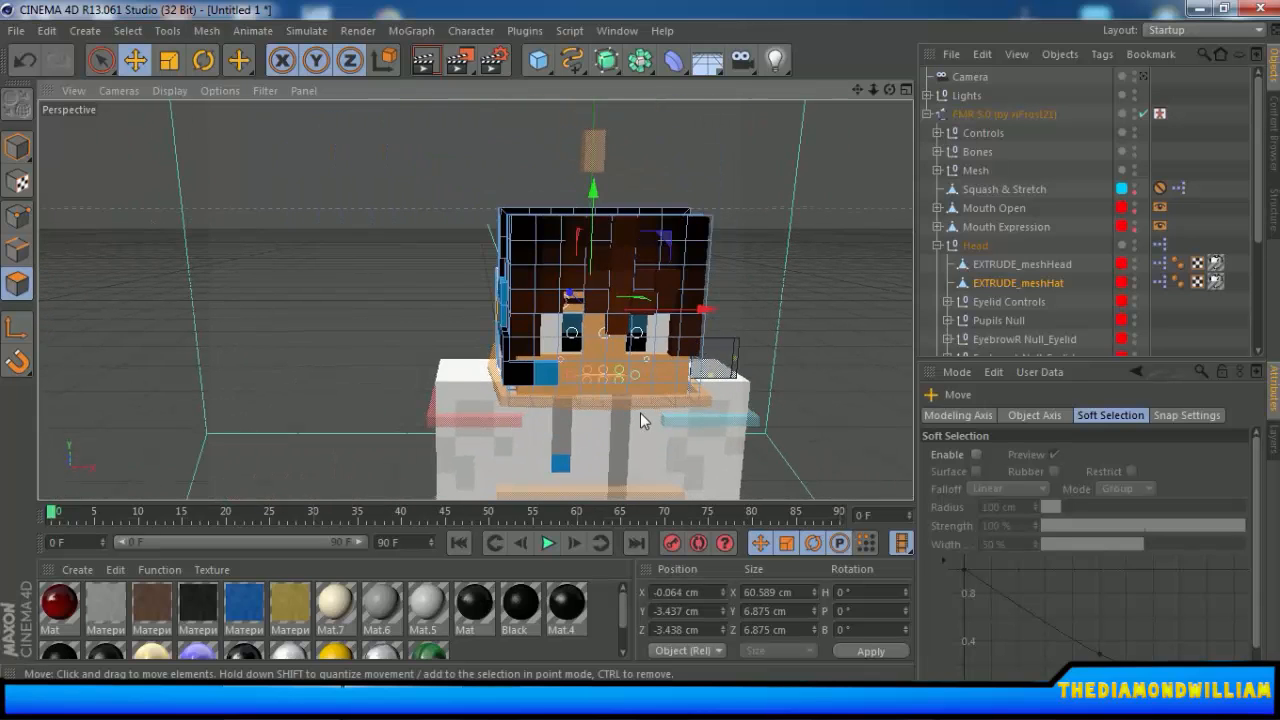
alt+drag(641, 420, 751, 377)
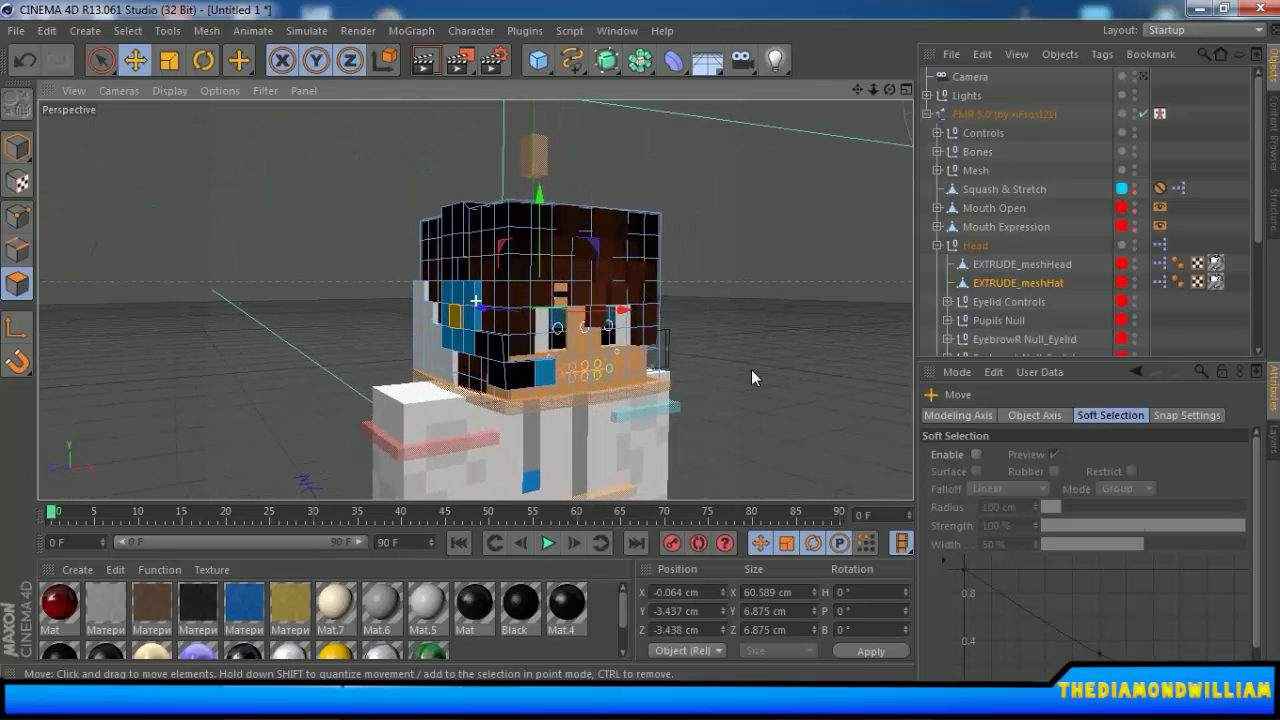
click(424, 60)
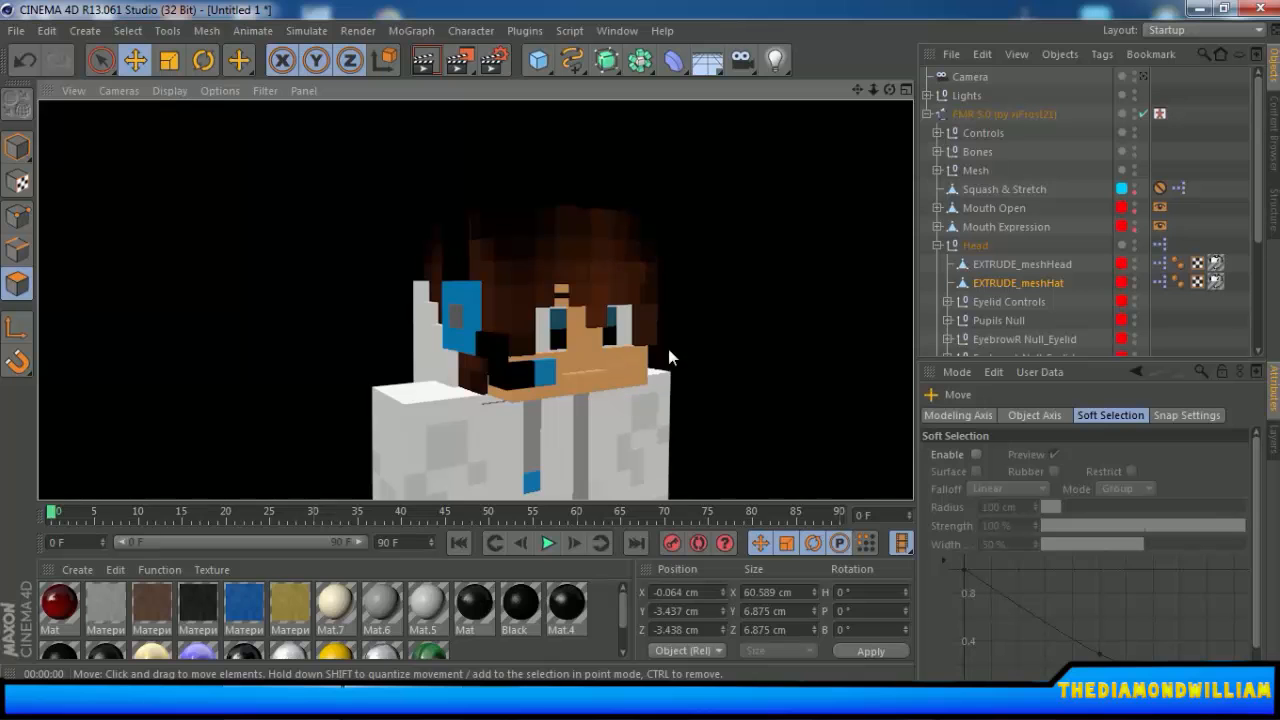
Collapse the FMR 5.0 rig hierarchy and select the torso mesh, meshBody, in model mode.
alt+drag(678, 334, 659, 373)
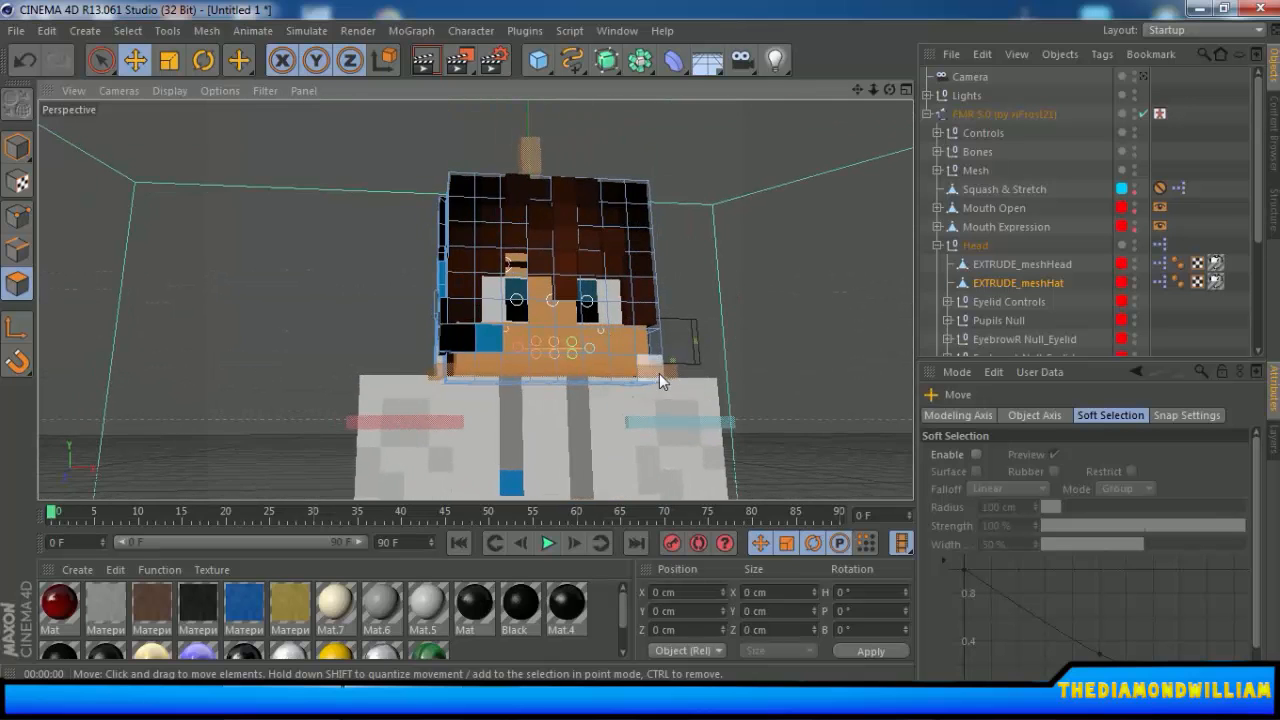
alt+middle_drag(659, 373, 611, 313)
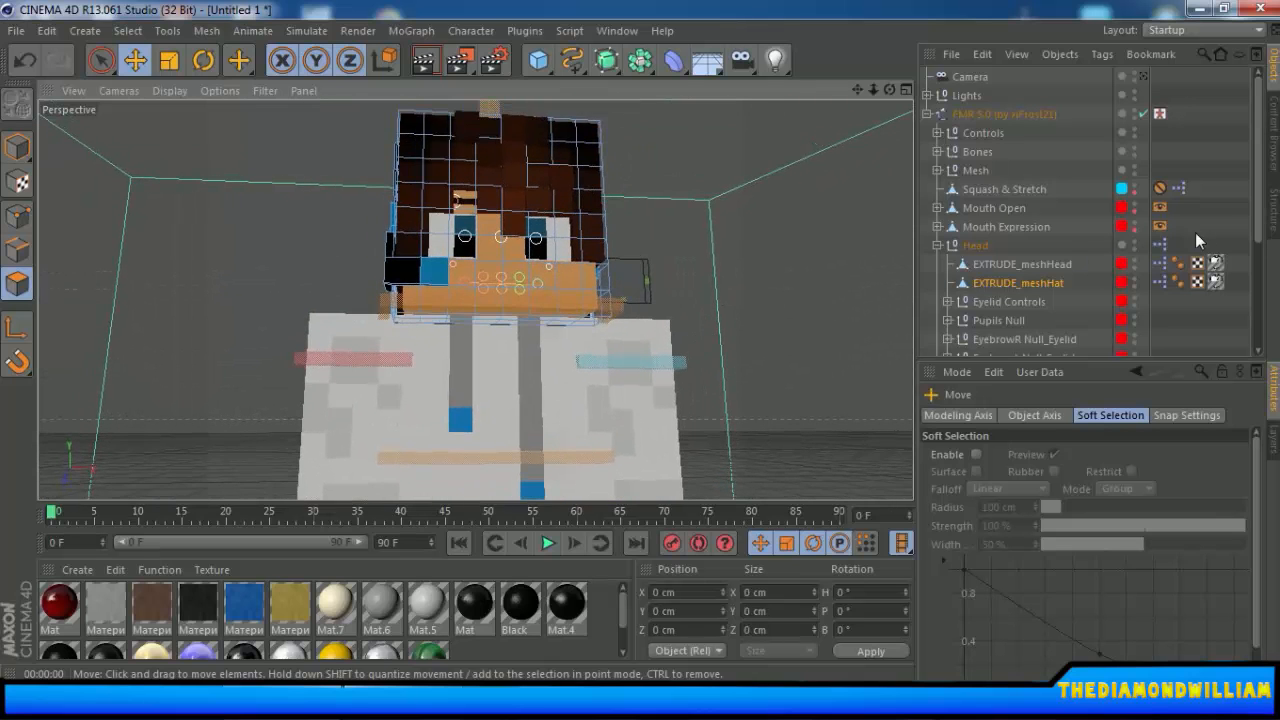
click(926, 114)
click(17, 147)
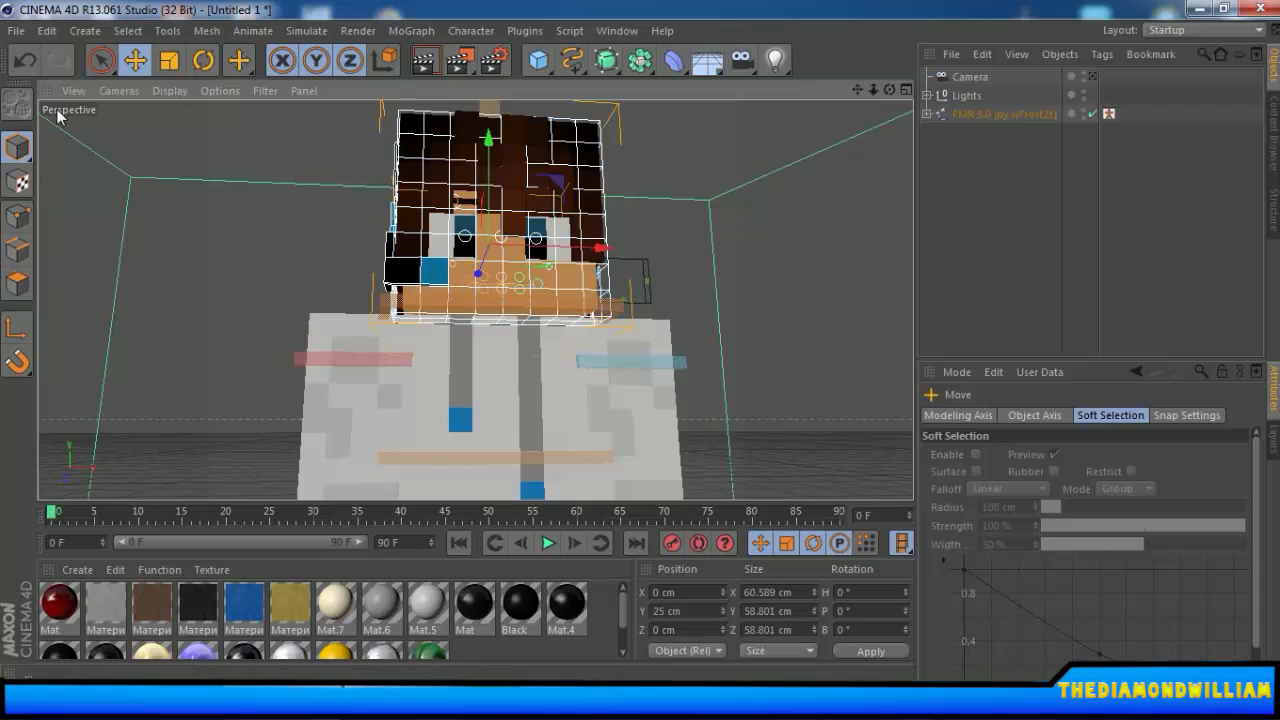
click(16, 148)
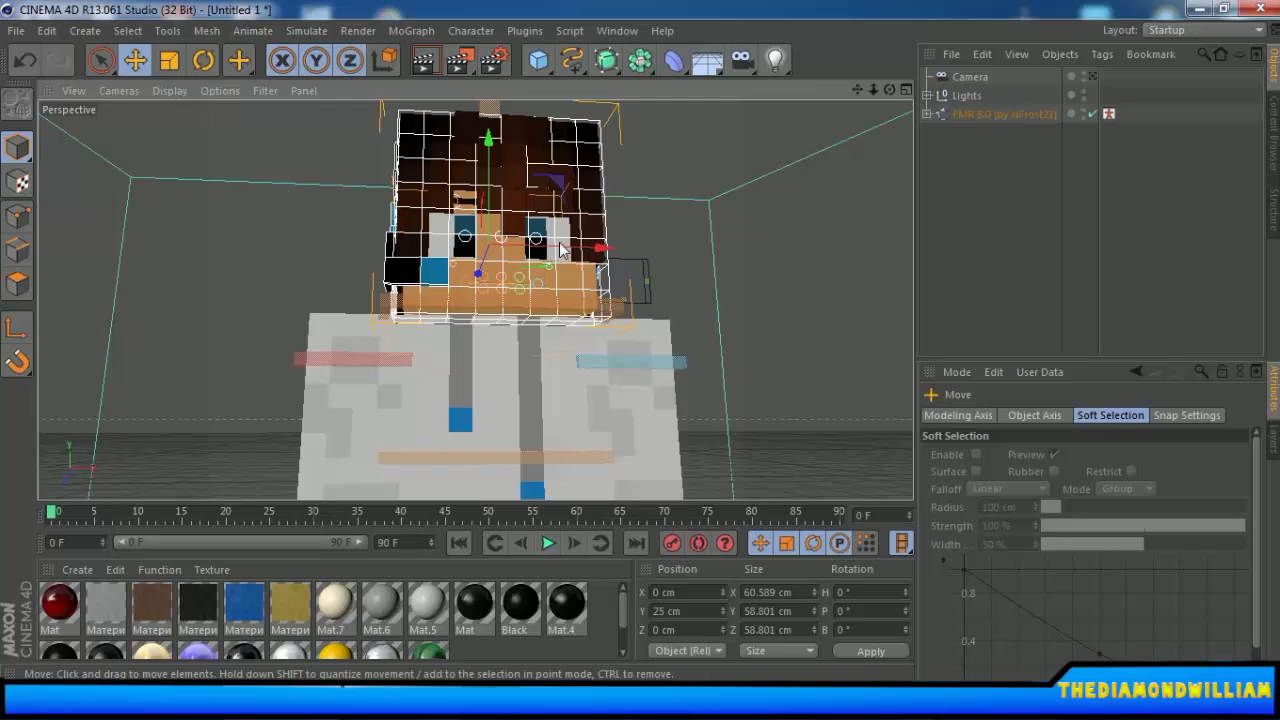
scroll(529, 371, up, 3)
click(545, 342)
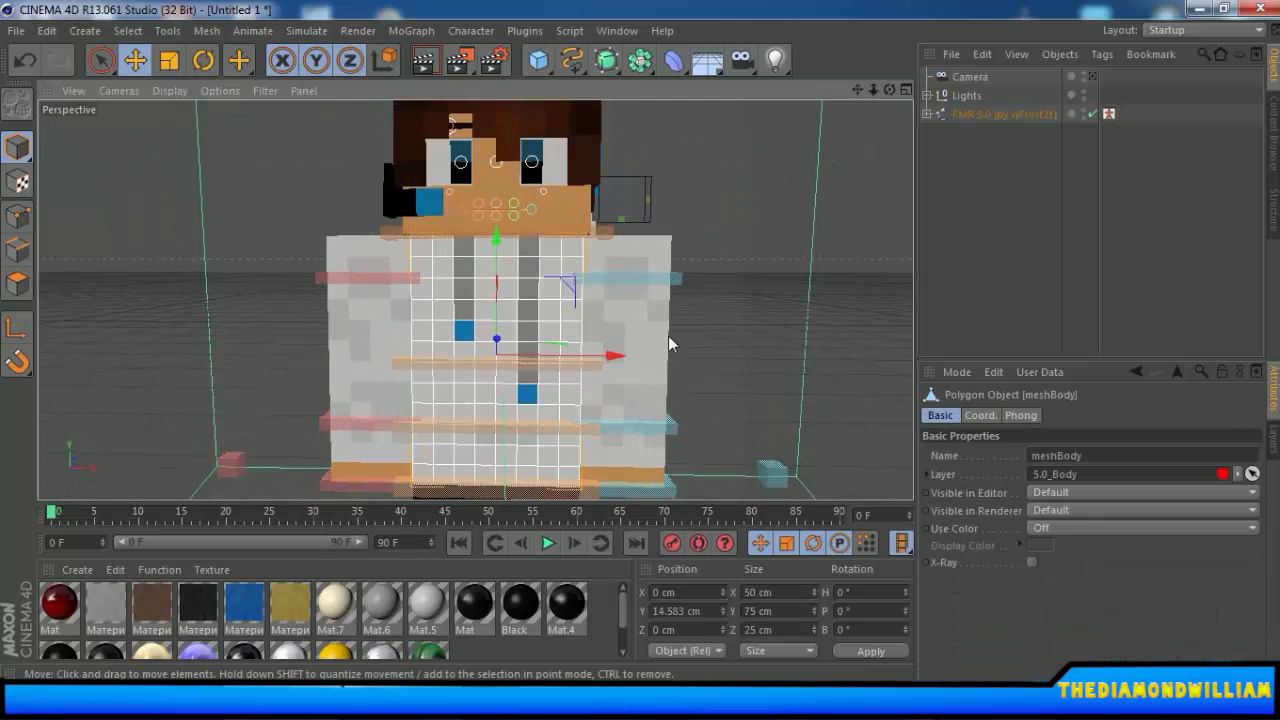
Select the polygons of both grey hoodie strings with their blue tips on the front of the torso, using Live Selection in polygon mode.
click(106, 66)
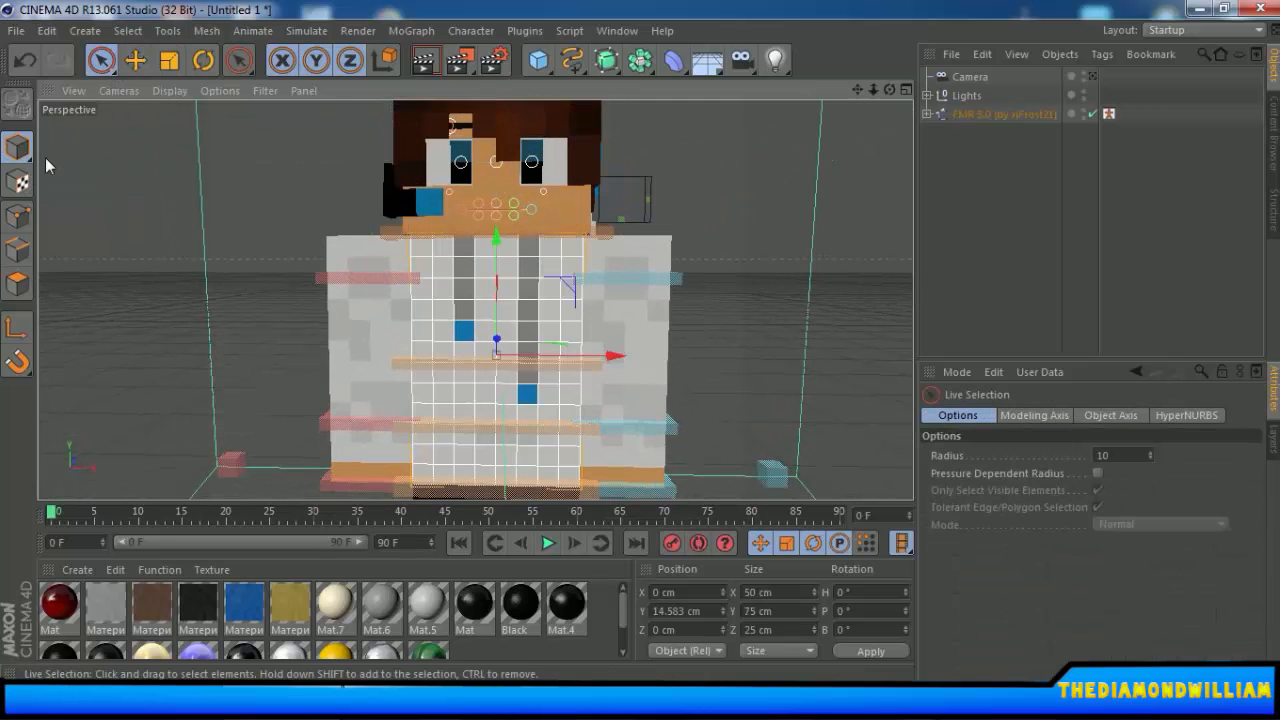
click(17, 284)
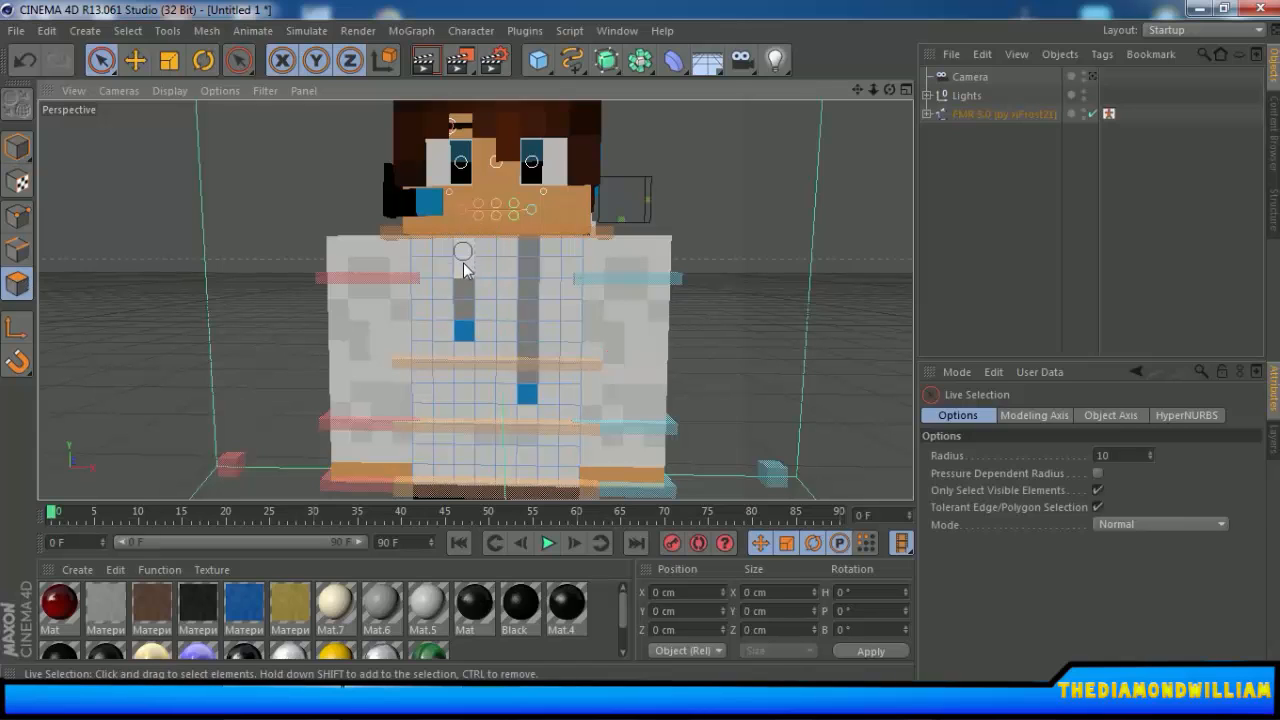
drag(463, 268, 464, 328)
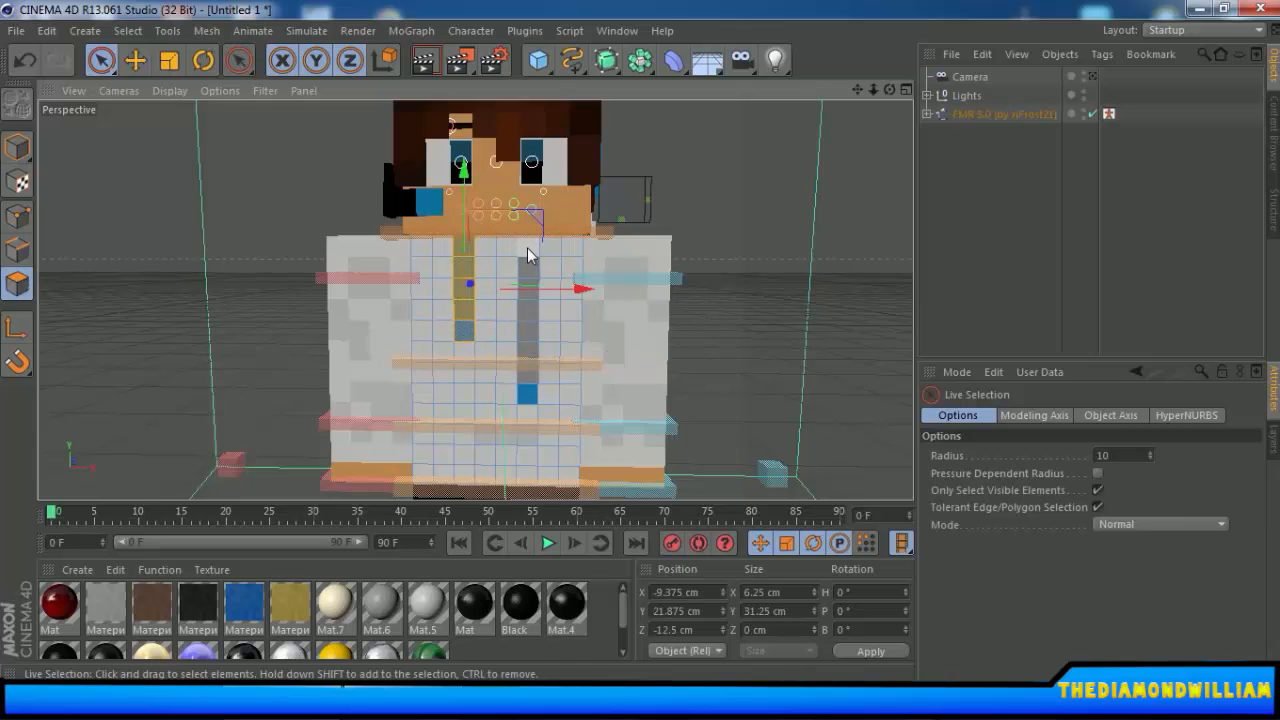
mouse_move(530, 251)
shift+mouse_down()
mouse_move(523, 392)
mouse_move(515, 319)
mouse_move(546, 374)
shift+mouse_up()
ctrl+click(557, 314)
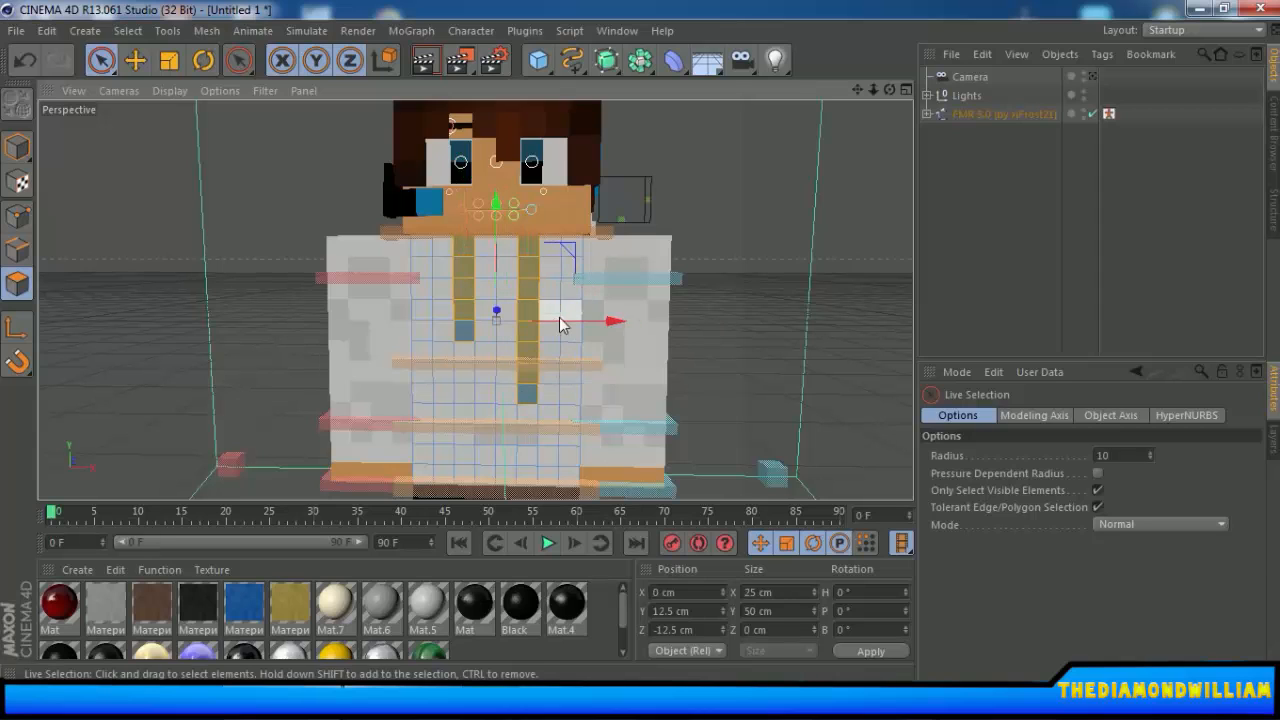
Add the black creeper-face polygons on the back of the torso to the selection.
alt+drag(280, 313, 509, 323)
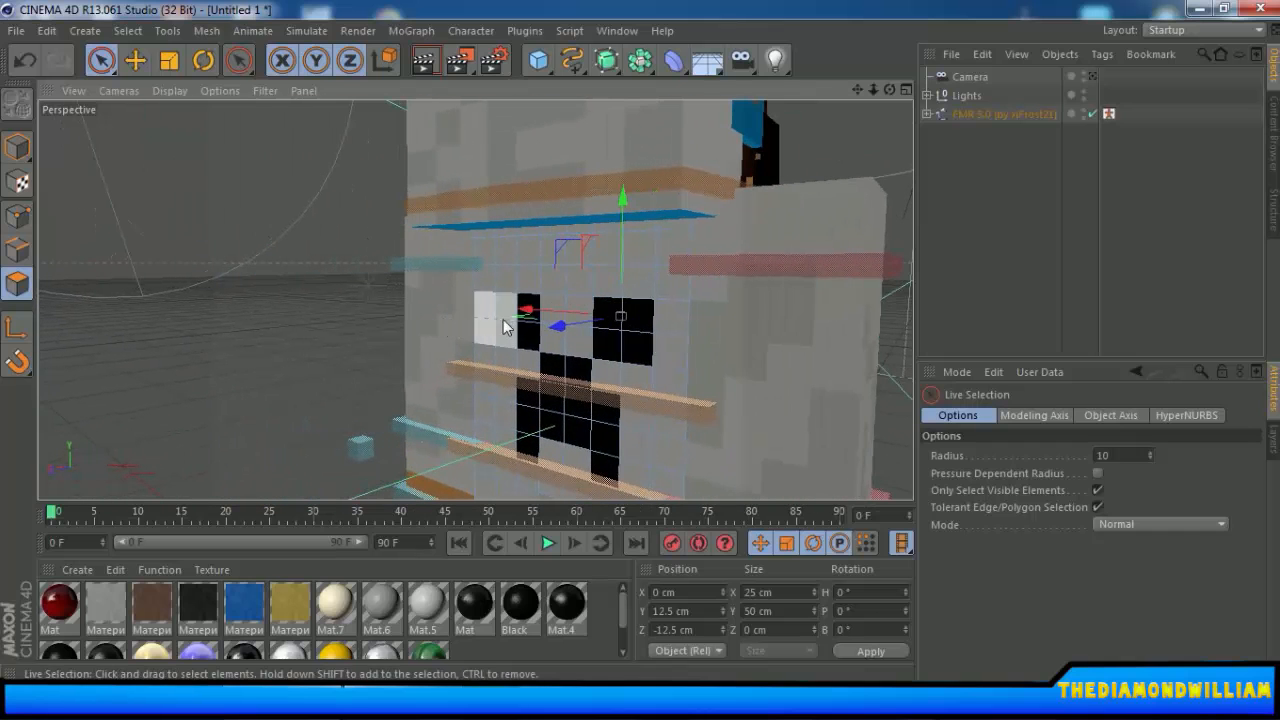
click(511, 323)
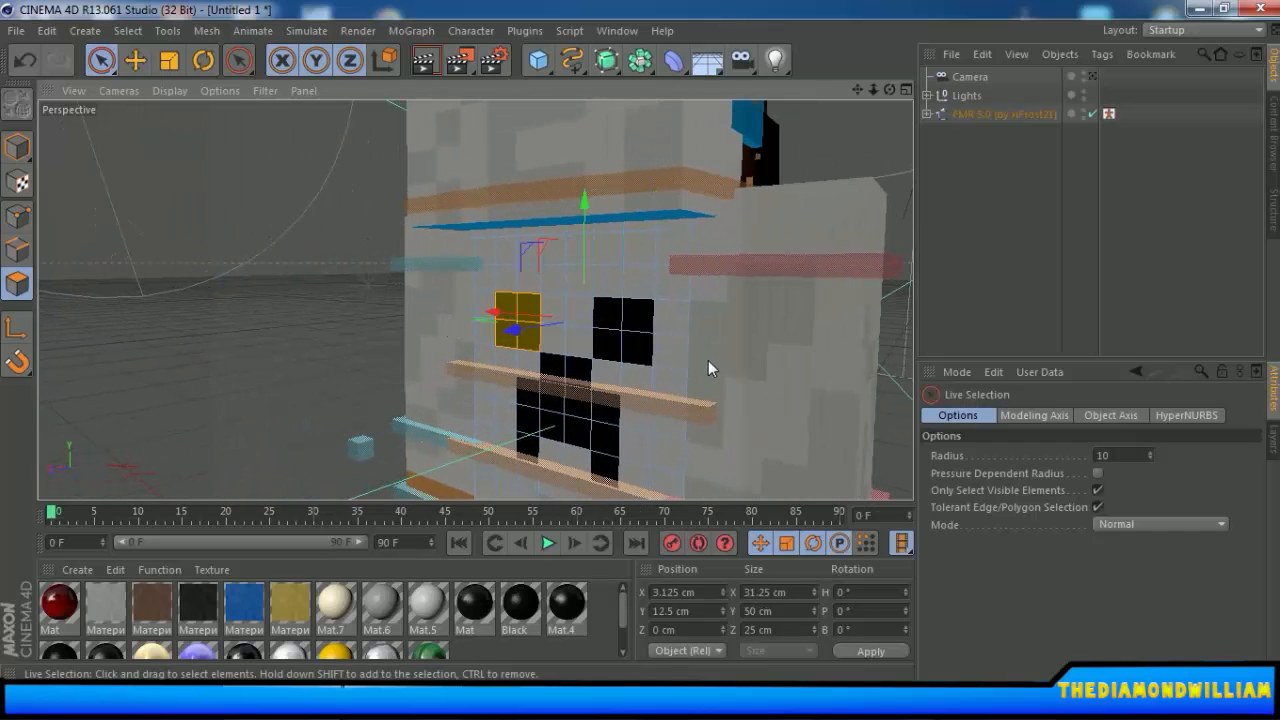
shift+click(621, 332)
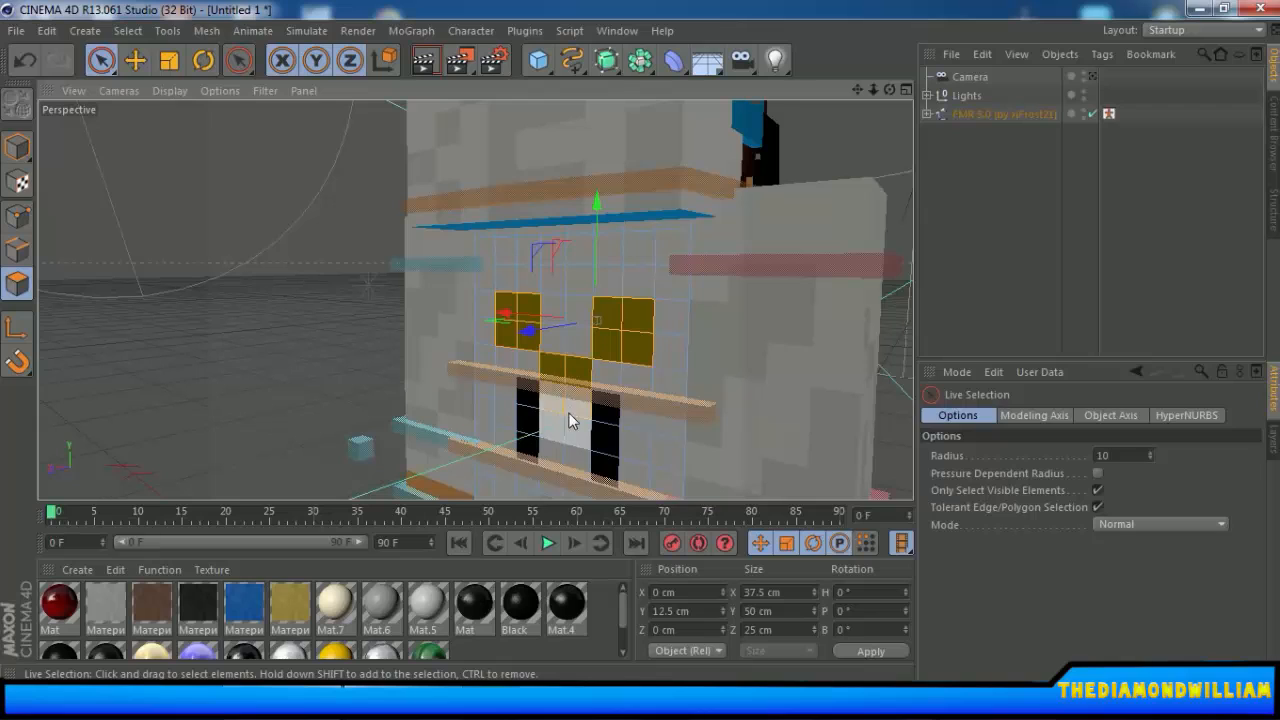
shift+click(596, 429)
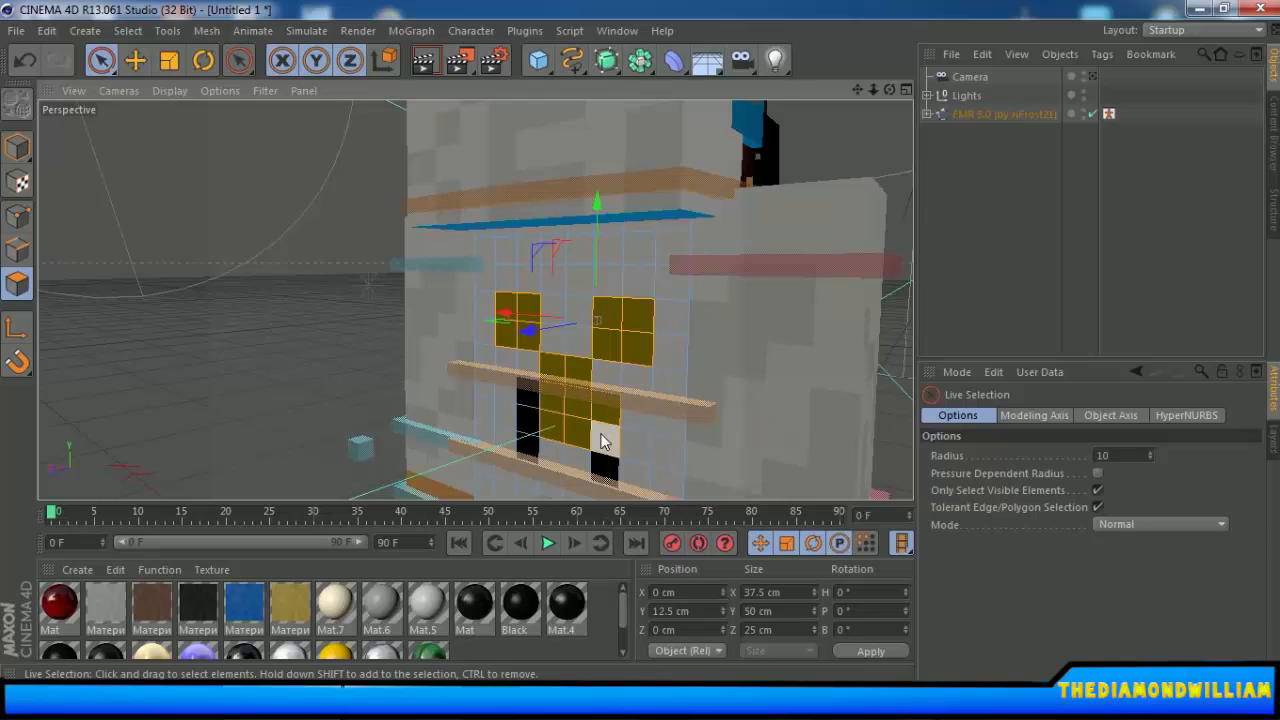
shift+click(602, 448)
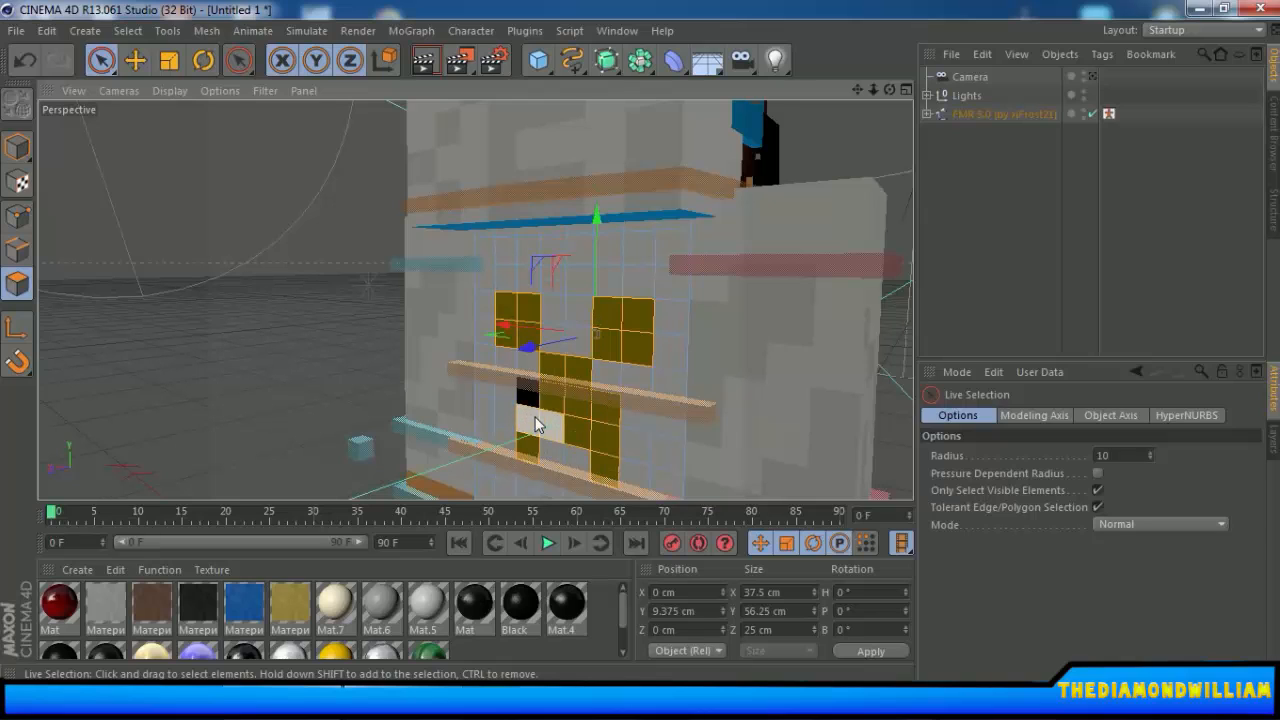
Extrude the selected hoodie-string and creeper-face polygons by 4 cm.
alt+drag(748, 403, 560, 415)
alt+drag(503, 402, 360, 385)
right_click(558, 304)
click(606, 345)
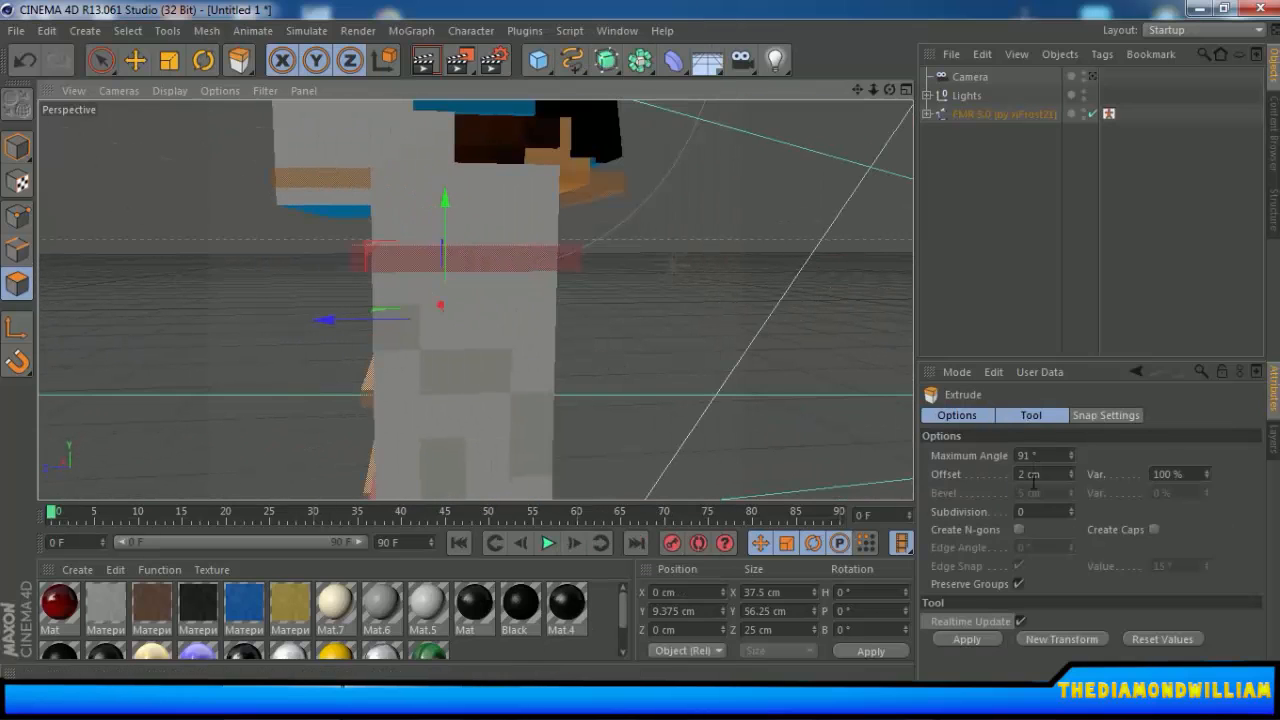
drag(1025, 475, 1006, 475)
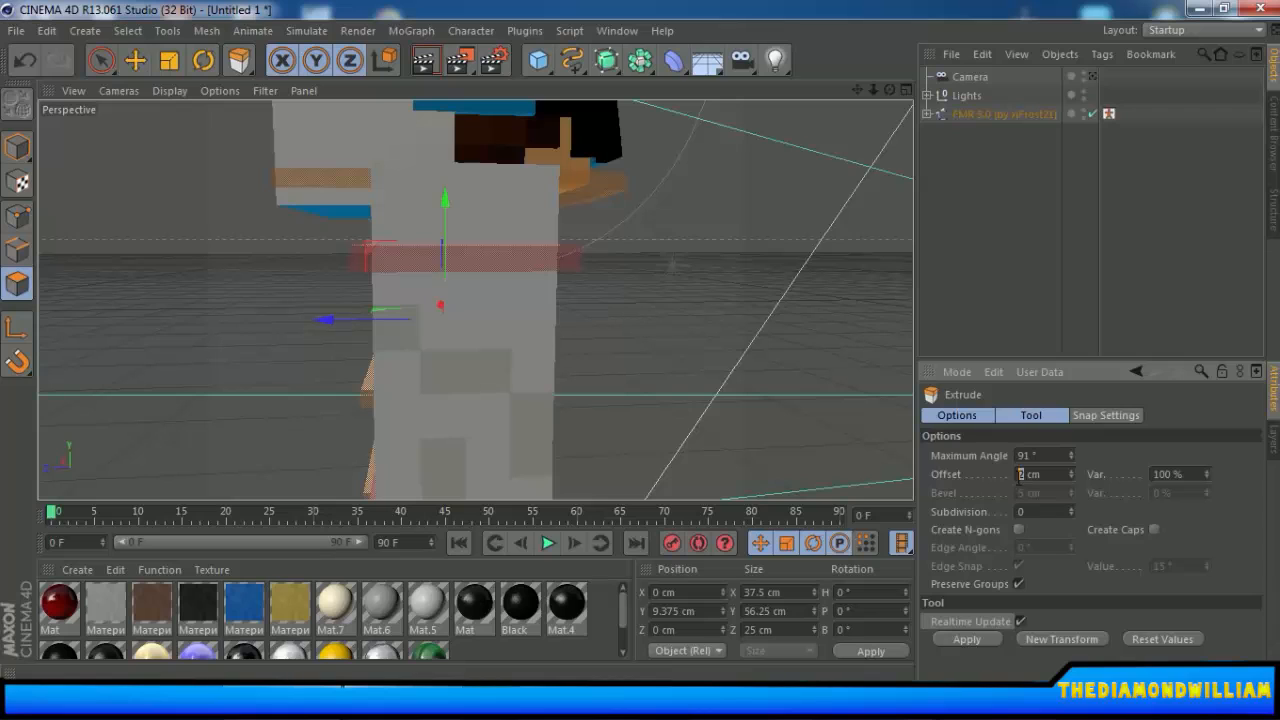
text(4)
click(966, 639)
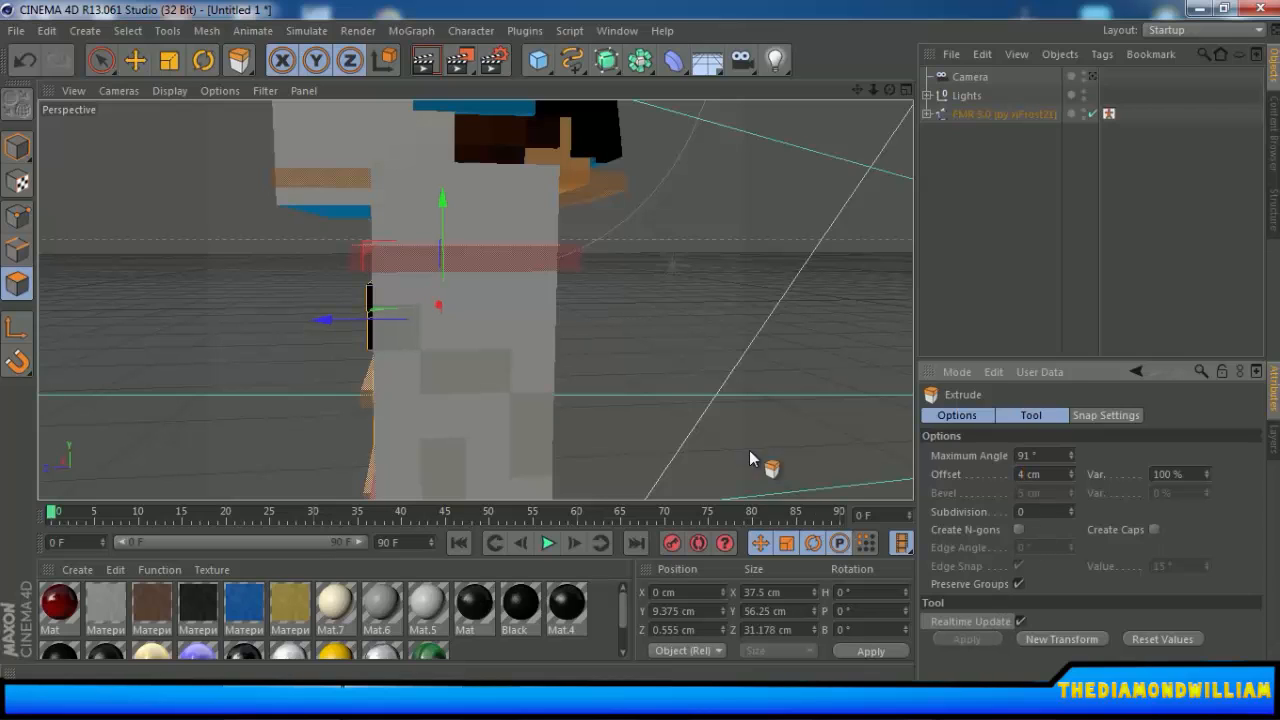
Move the hand controls goalArmR_L and goalArmL_L outward in model mode so both arms spread away from the torso.
click(100, 60)
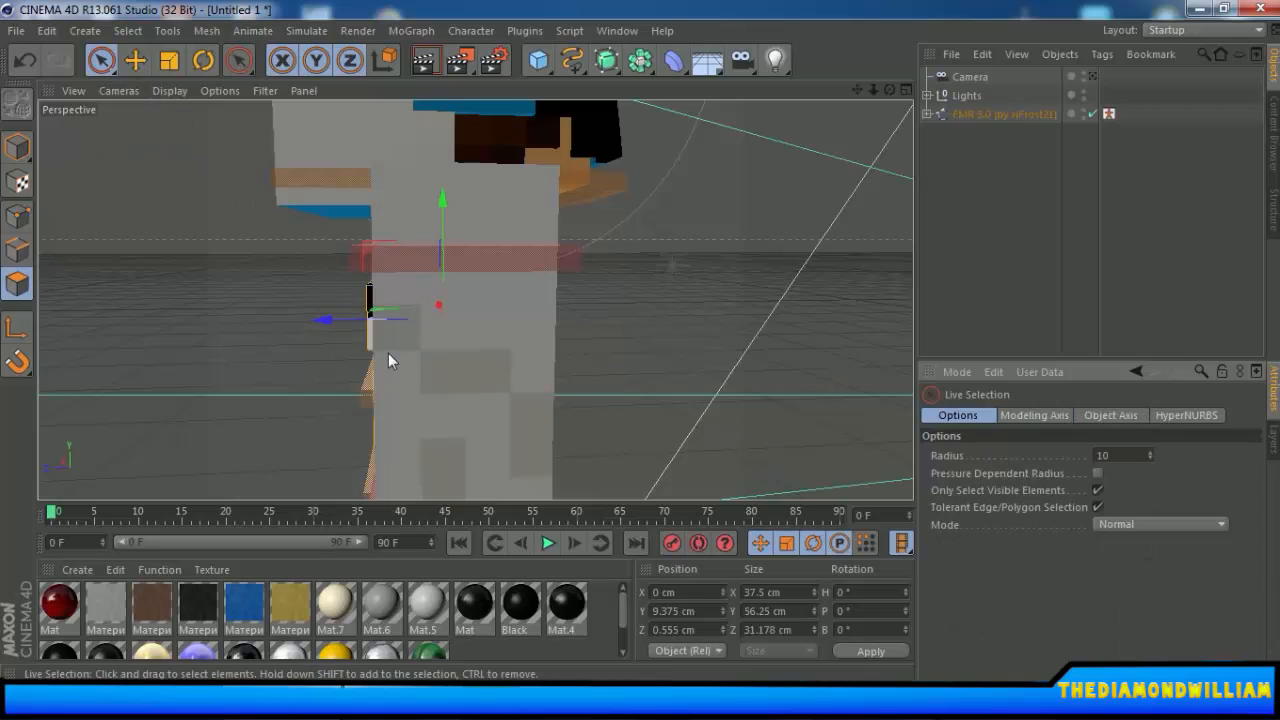
drag(382, 319, 386, 320)
alt+drag(537, 341, 454, 368)
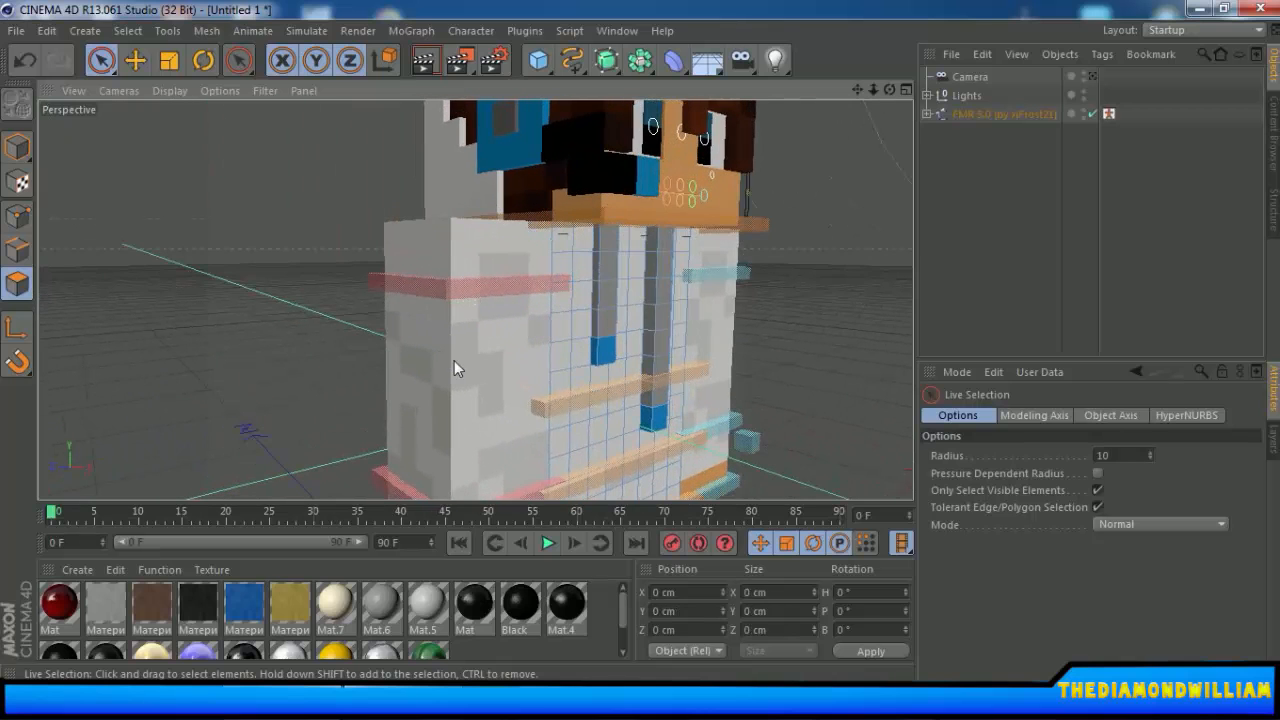
click(17, 147)
alt+drag(672, 375, 599, 235)
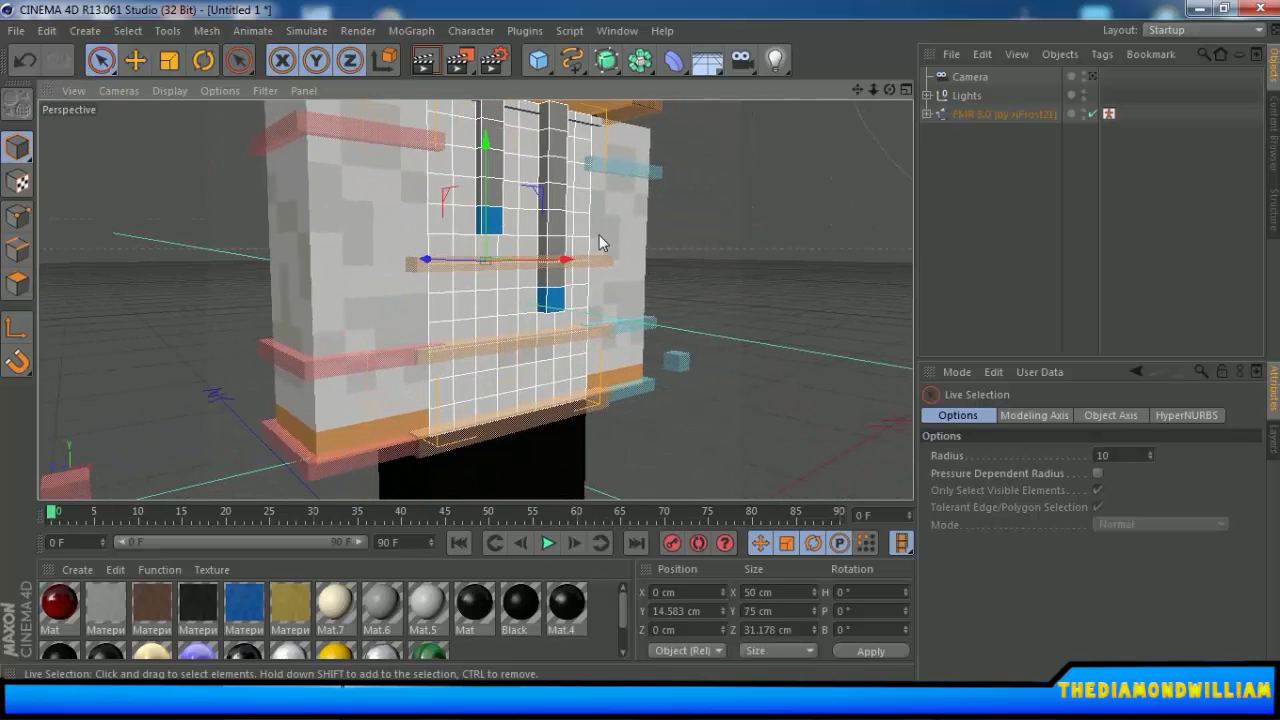
click(357, 449)
alt+drag(357, 449, 362, 391)
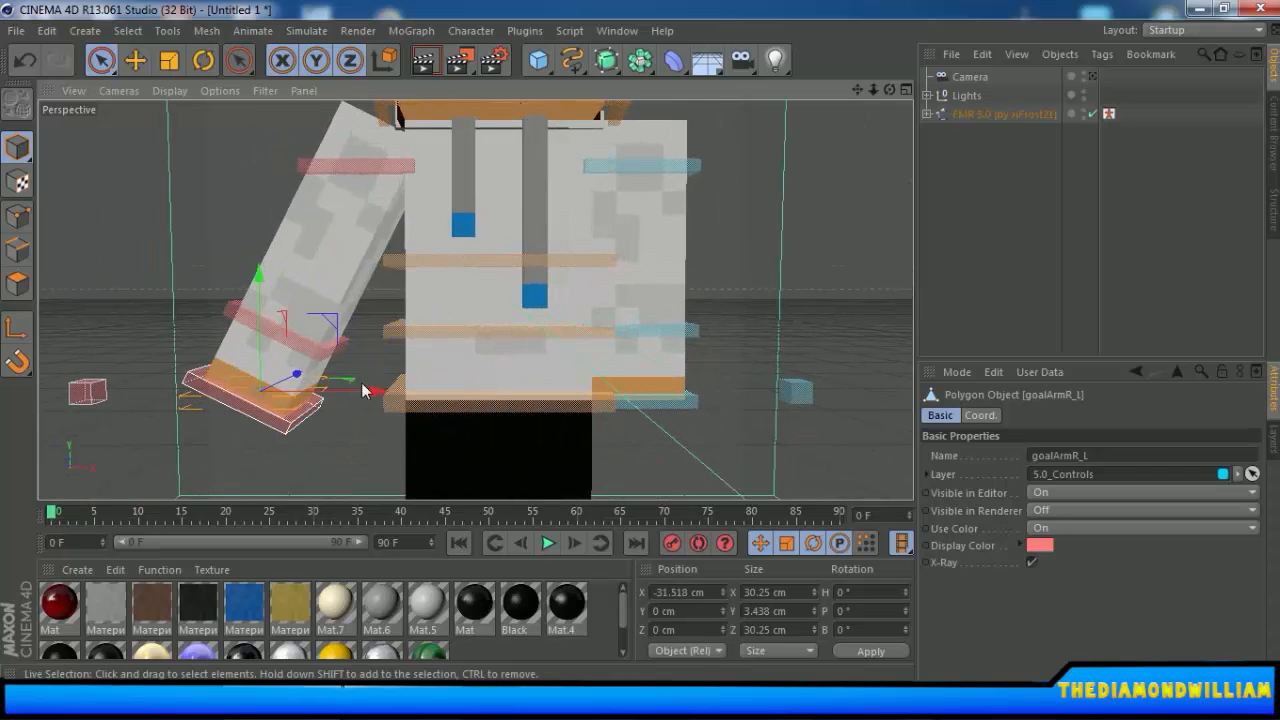
click(685, 407)
drag(737, 394, 825, 390)
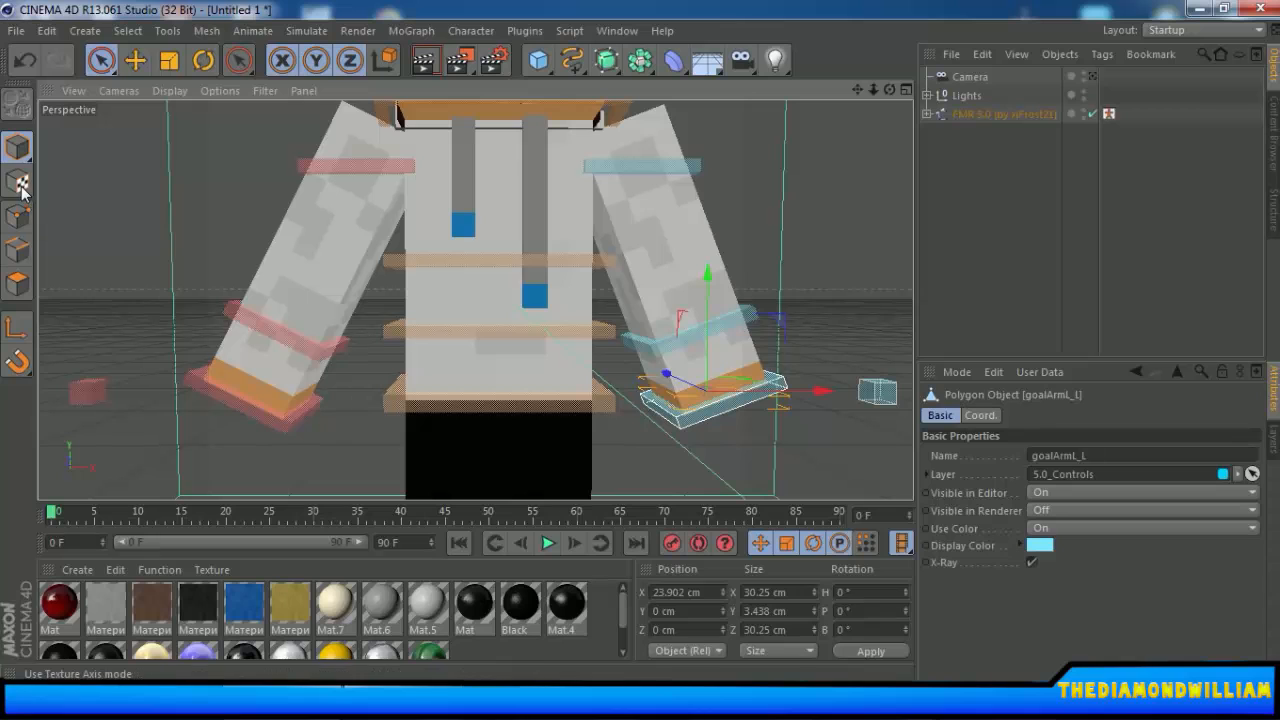
click(17, 284)
click(103, 60)
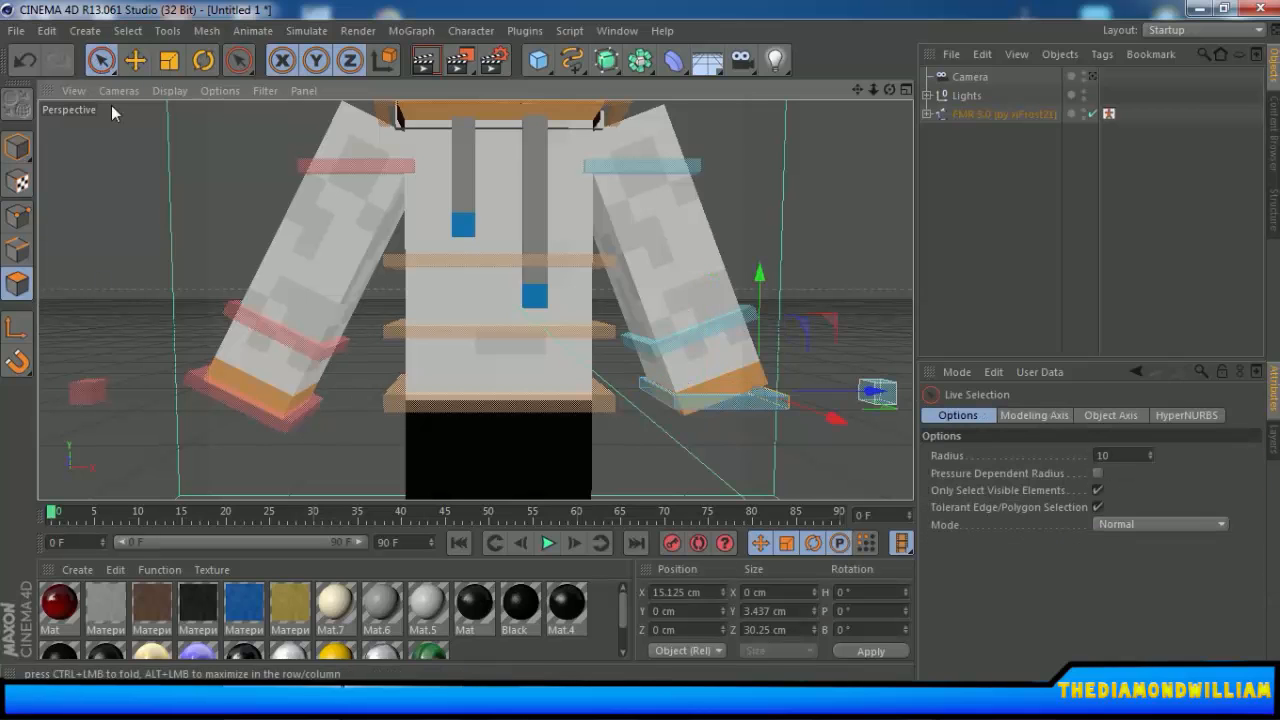
click(267, 333)
Select both arm meshes, meshArmR and meshArmL, in model mode and switch to polygon mode.
click(17, 150)
click(370, 250)
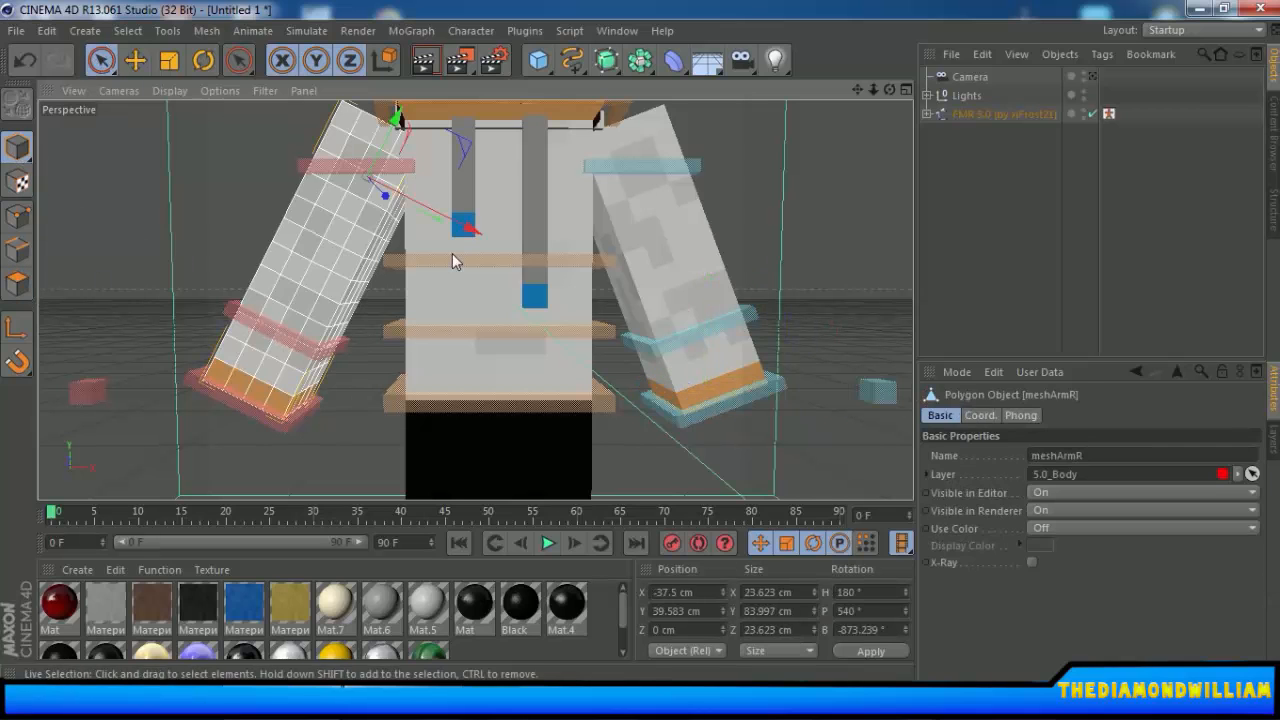
shift+click(663, 277)
click(17, 284)
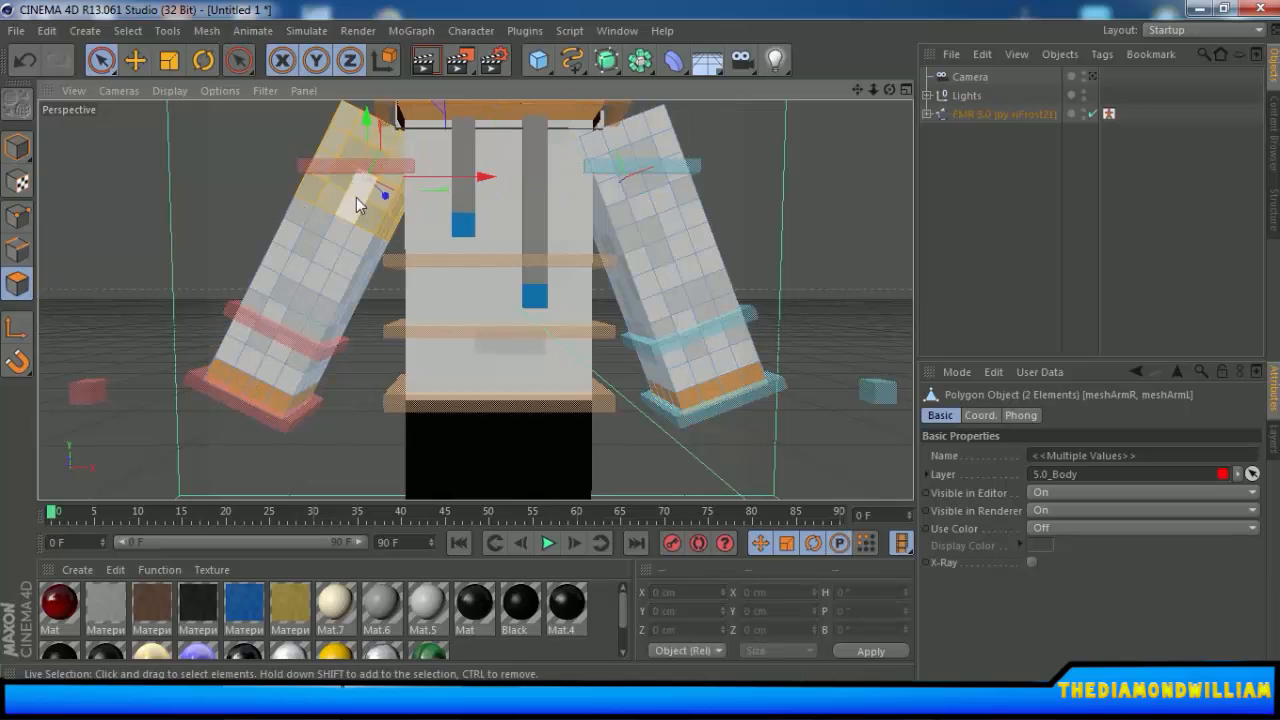
Select the white sleeve polygons on every side of meshArmR, above the orange hand, with Live Selection.
mouse_move(356, 197)
mouse_down()
mouse_move(286, 206)
mouse_move(266, 223)
mouse_move(296, 306)
mouse_up()
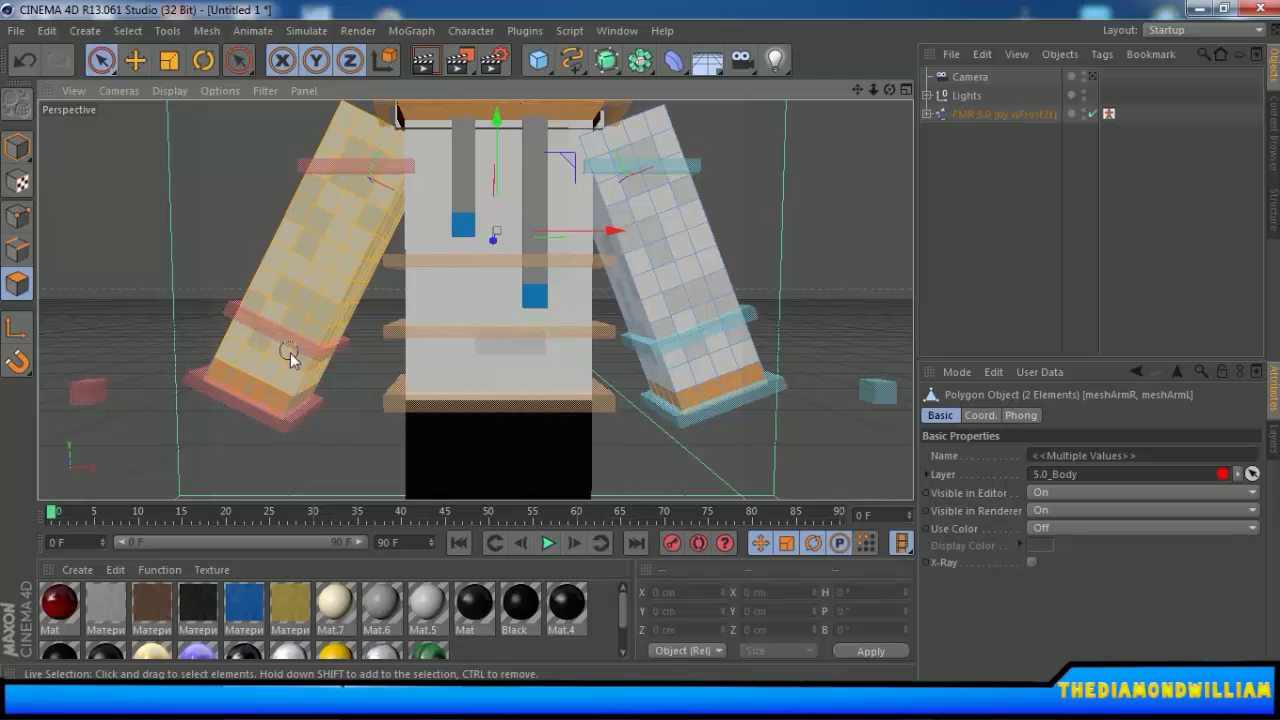
alt+drag(427, 345, 322, 377)
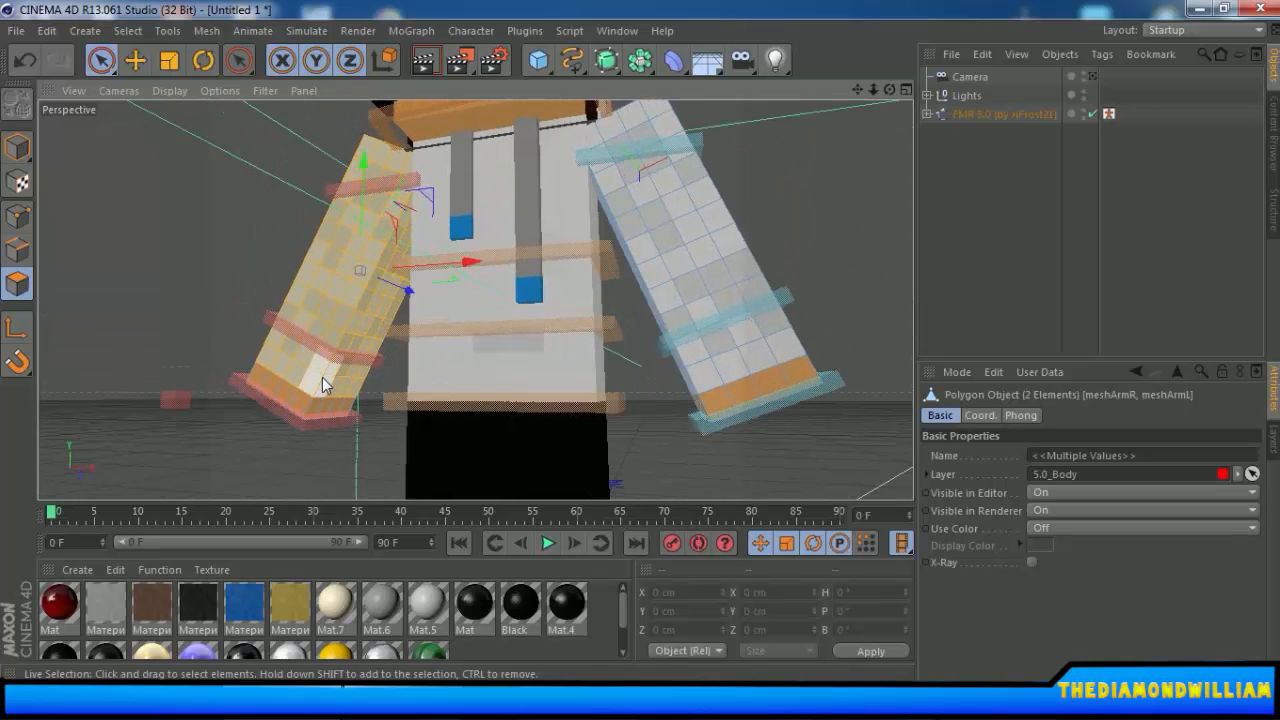
mouse_move(283, 333)
alt+mouse_down()
mouse_move(366, 266)
mouse_move(851, 374)
mouse_move(183, 289)
mouse_move(493, 232)
mouse_move(400, 214)
mouse_move(480, 195)
alt+mouse_up()
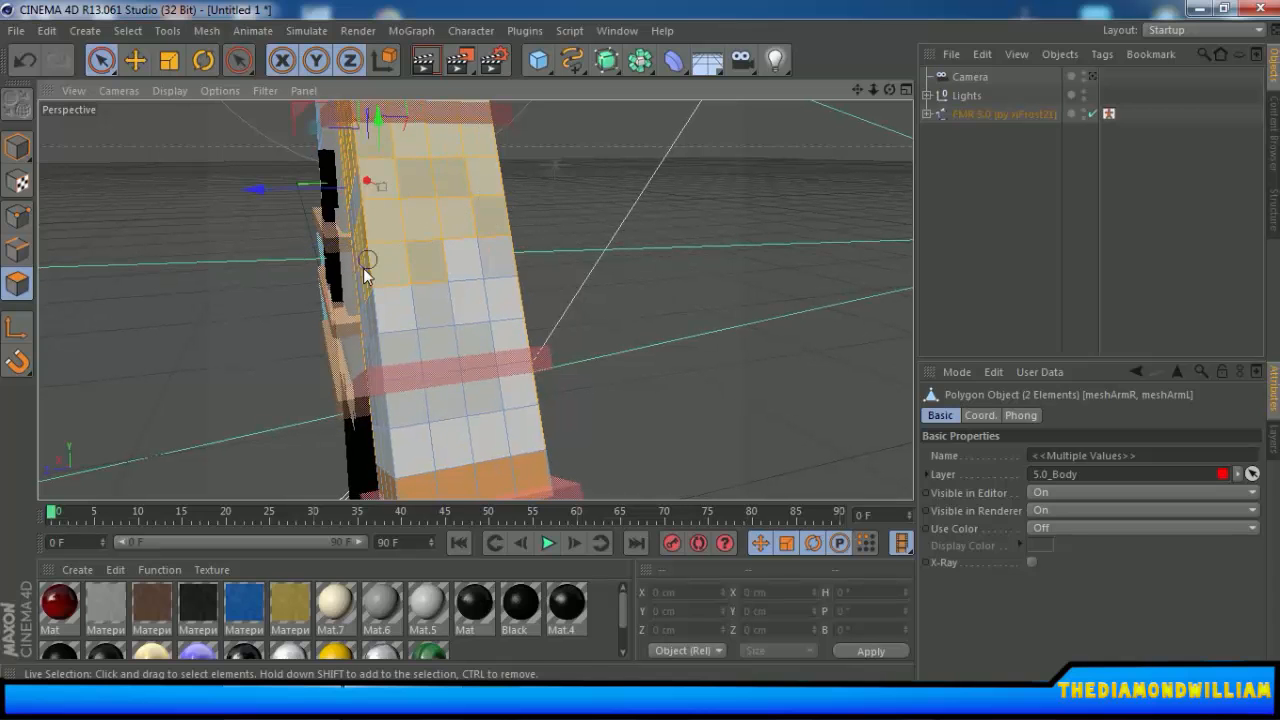
drag(366, 270, 513, 328)
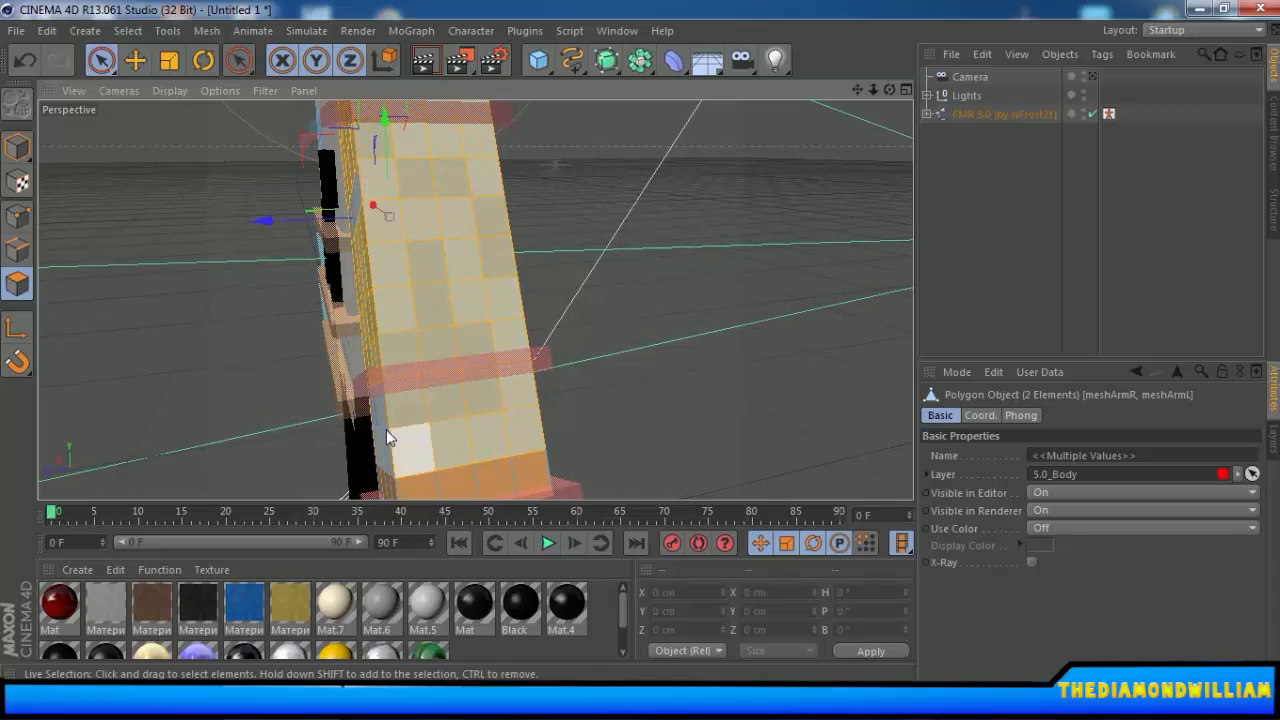
alt+drag(414, 449, 584, 313)
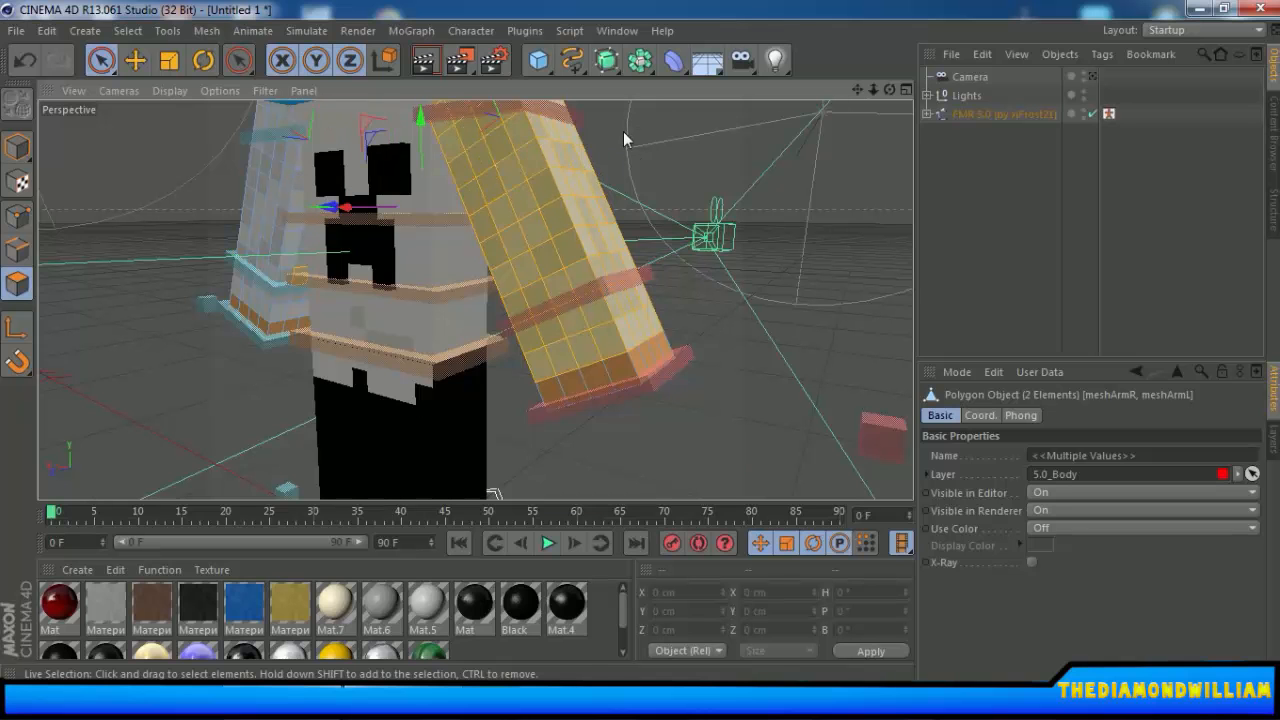
alt+drag(623, 131, 603, 268)
scroll(603, 266, up, 3)
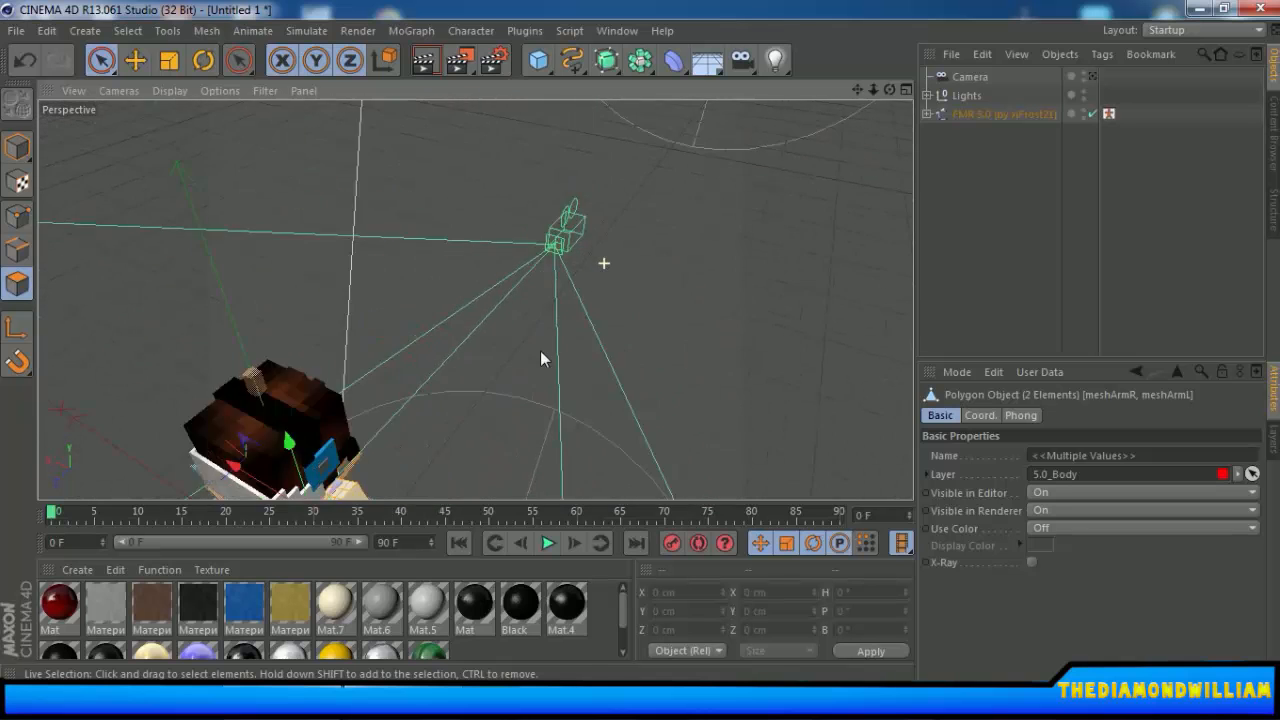
scroll(540, 352, up, 5)
scroll(538, 352, down, 5)
alt+drag(476, 300, 614, 381)
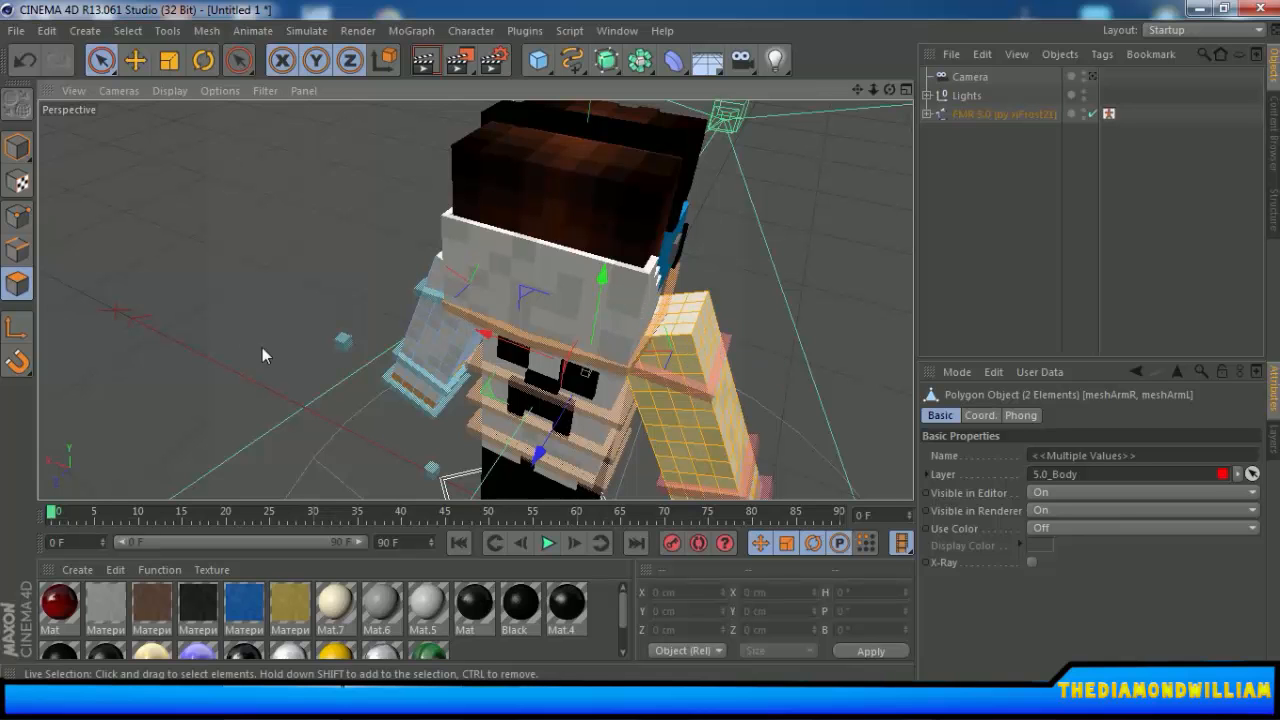
Add the white sleeve polygons on the outer, back, front and inner sides of meshArmL to the selection.
alt+drag(262, 347, 414, 314)
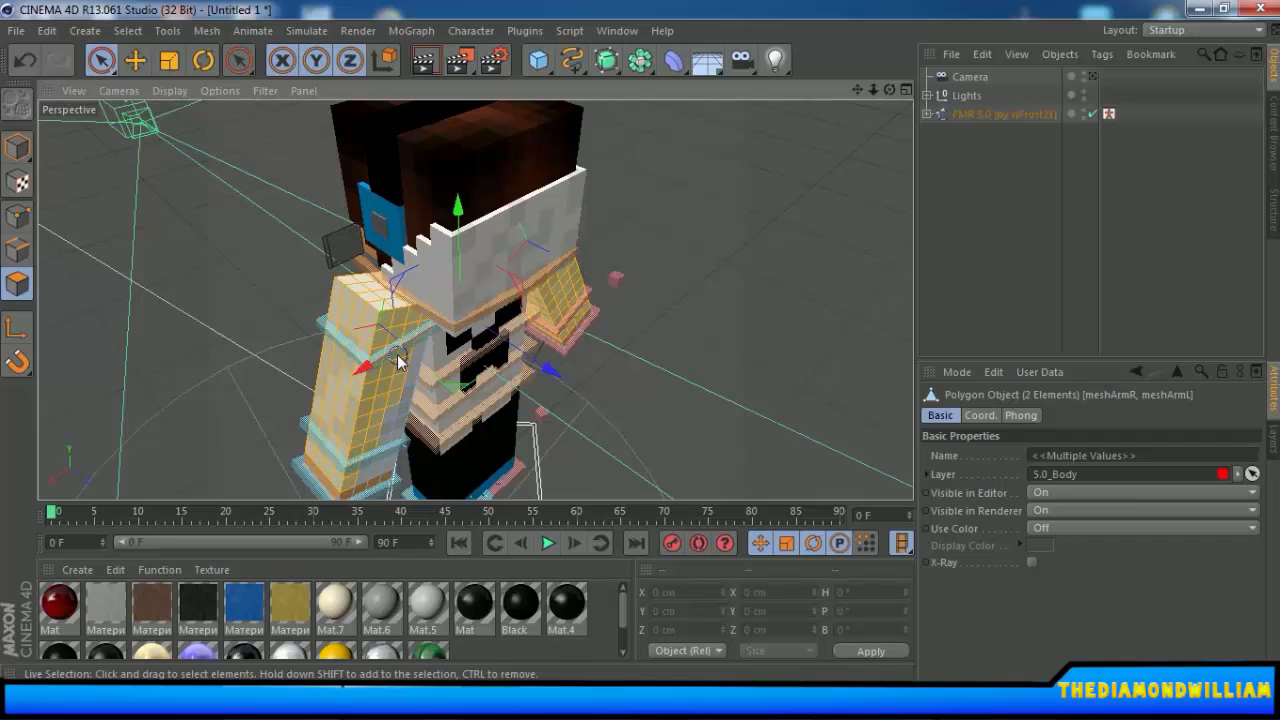
shift+drag(387, 464, 391, 447)
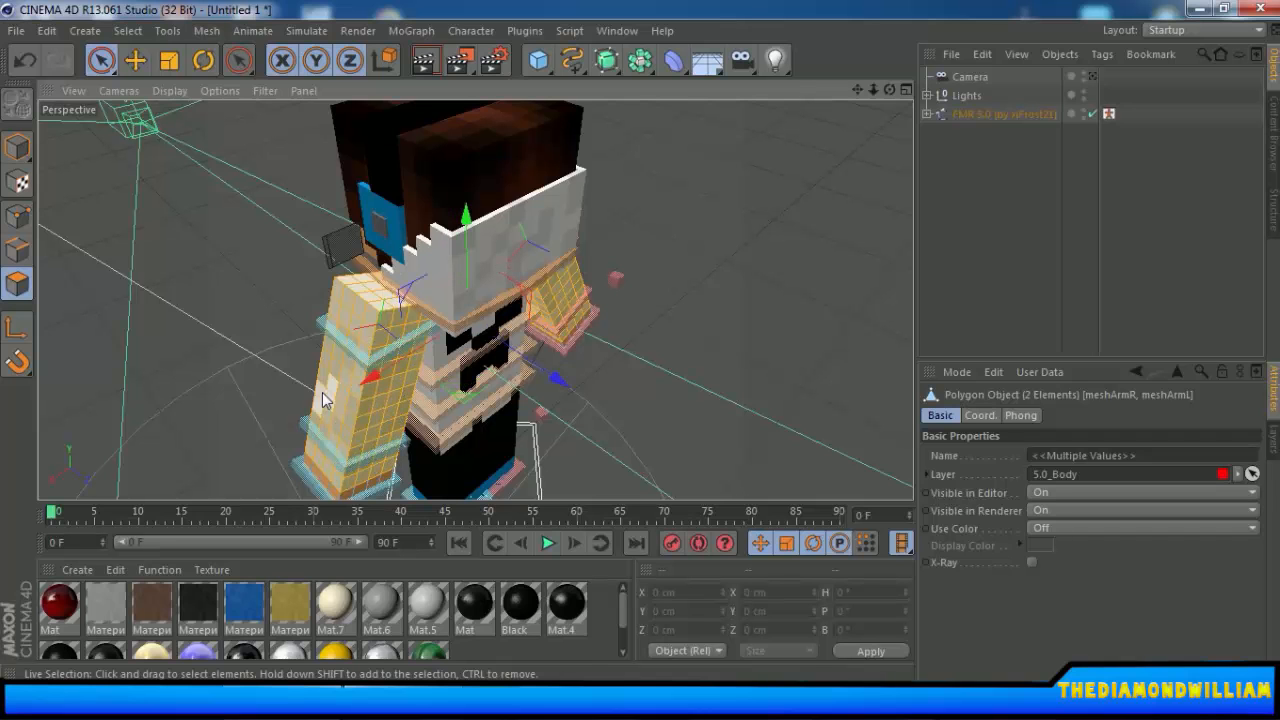
alt+drag(322, 392, 2, 496)
shift+drag(236, 304, 272, 302)
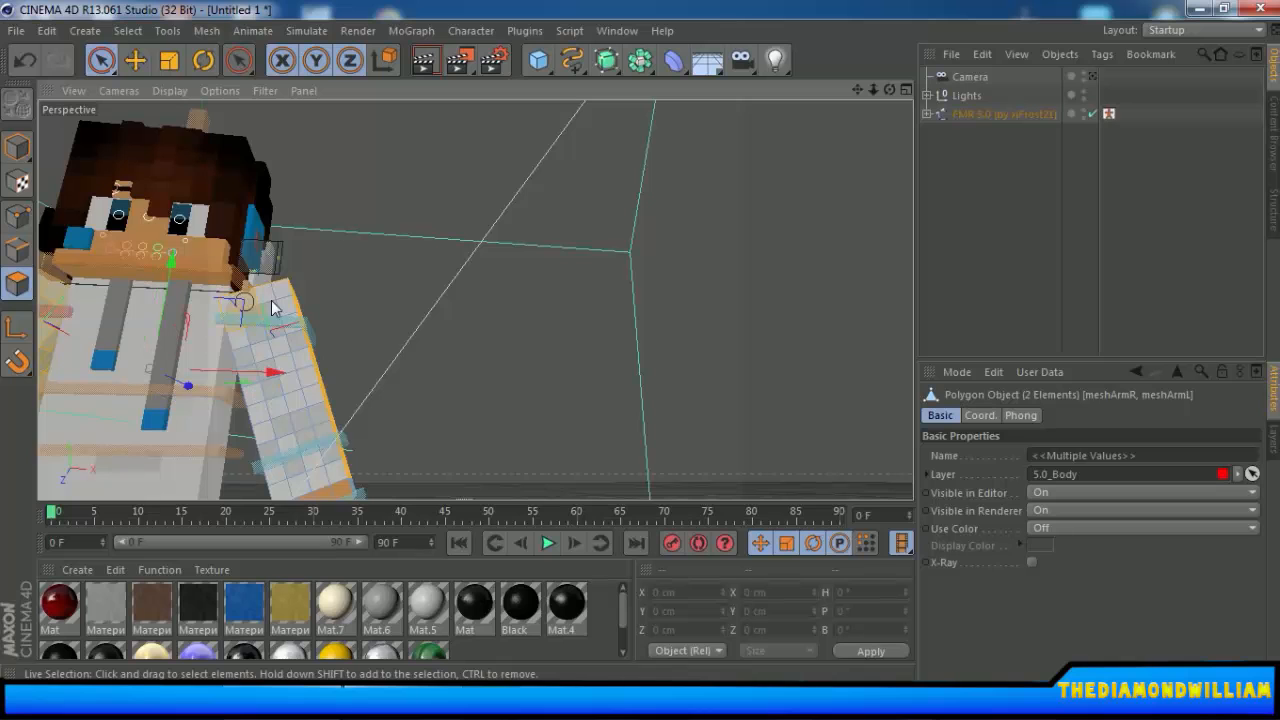
shift+click(290, 480)
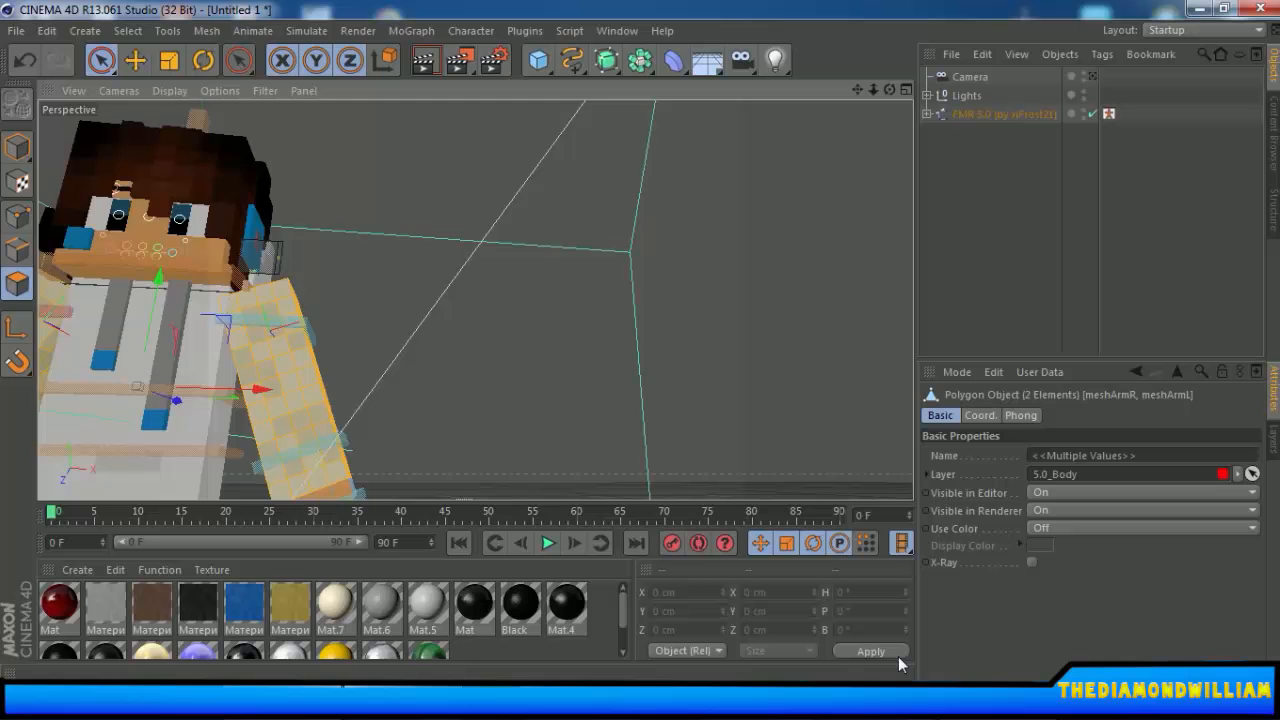
alt+drag(720, 470, 306, 348)
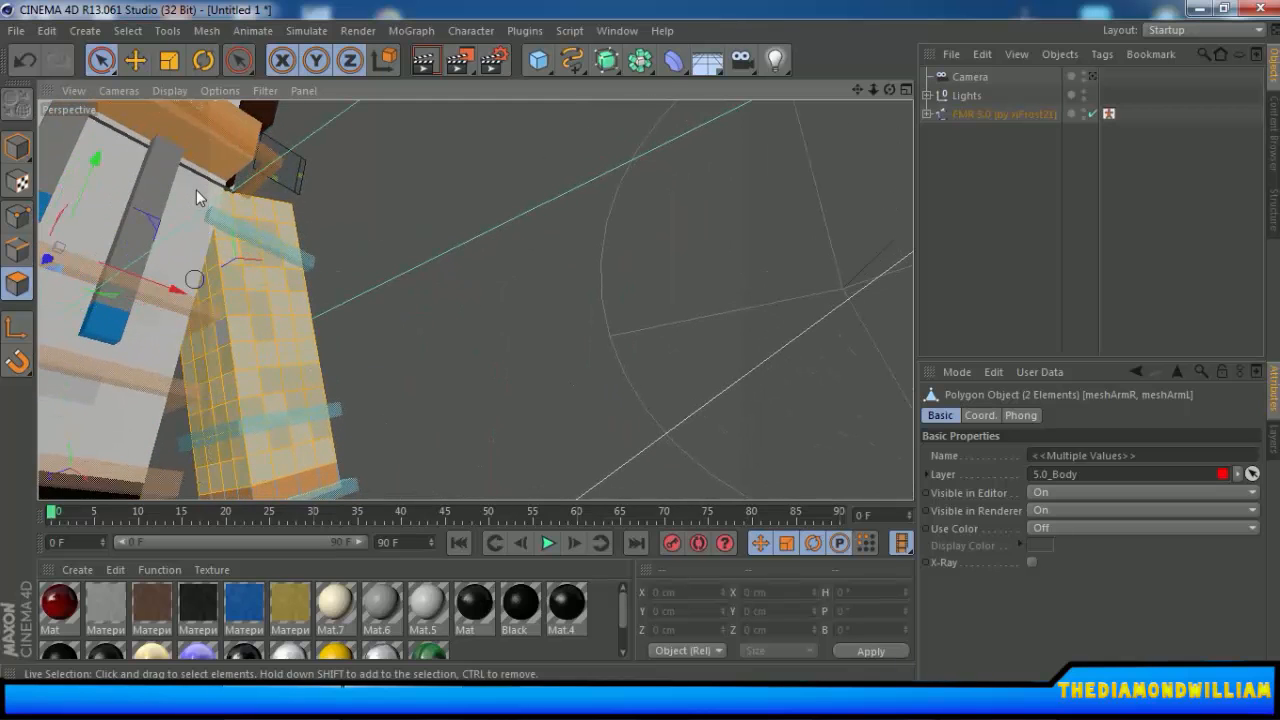
alt+drag(232, 345, 509, 323)
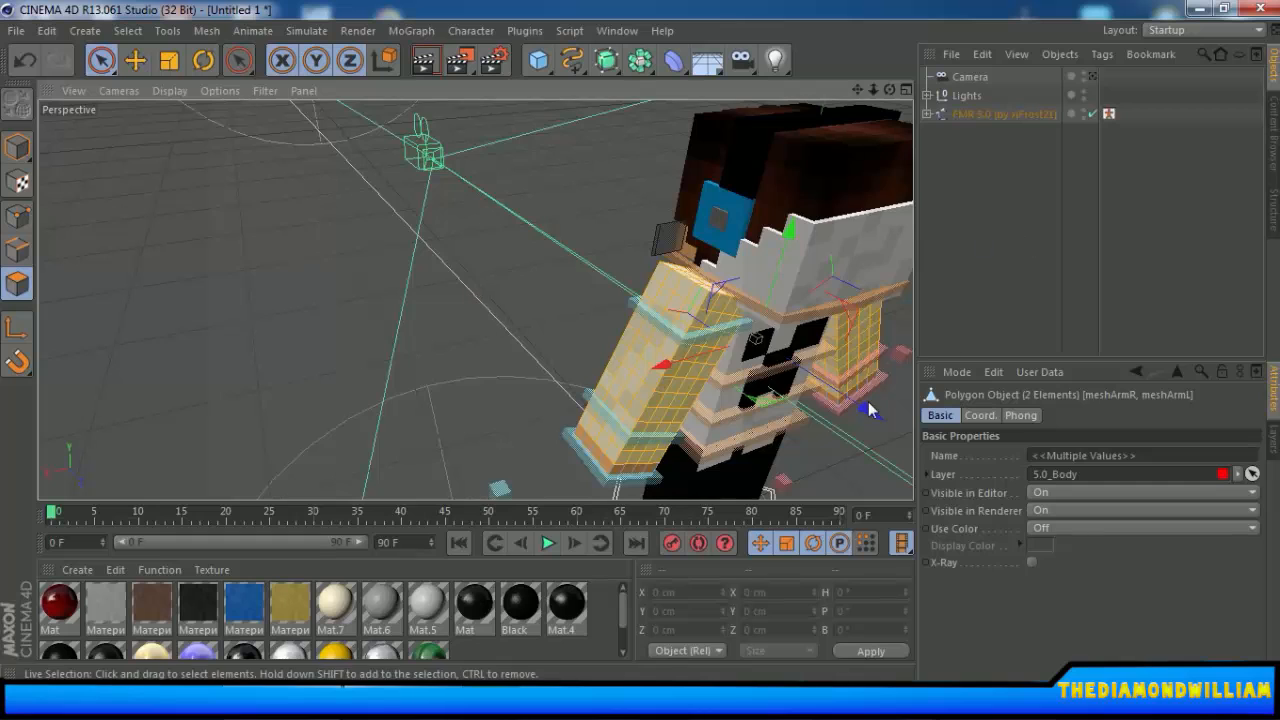
alt+drag(868, 401, 688, 410)
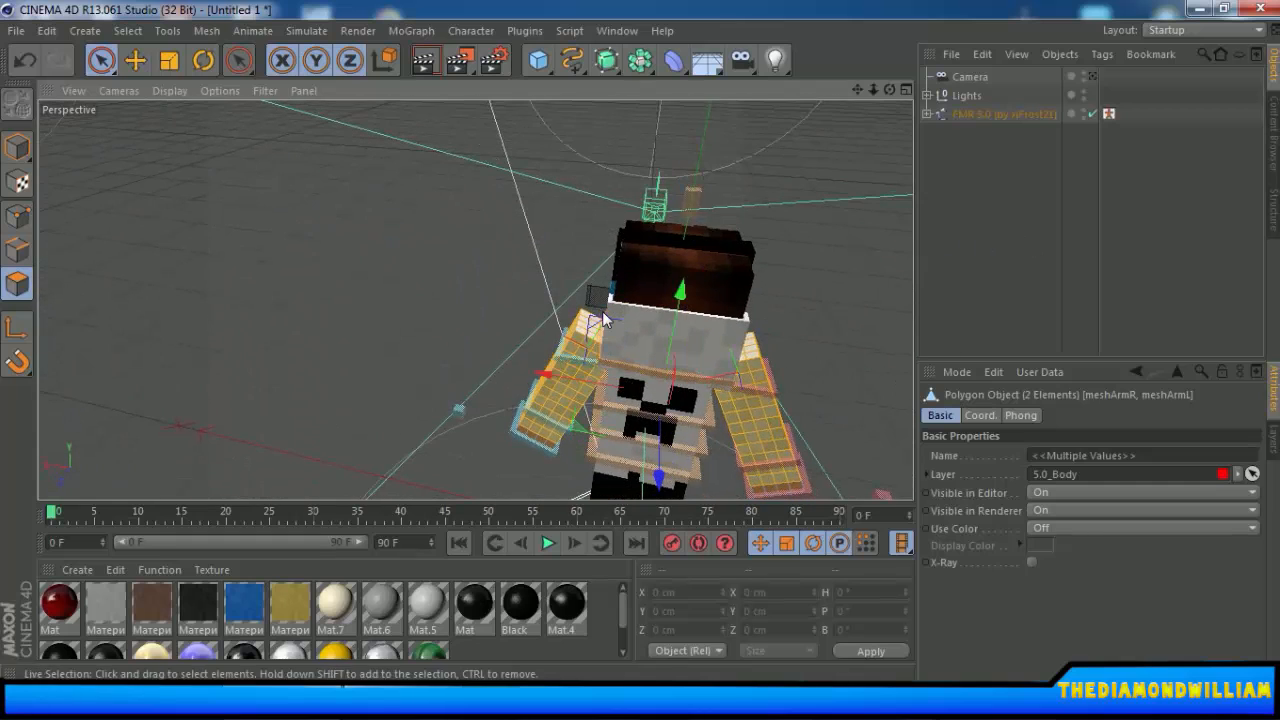
Undo the accidental deselection of the arm polygons.
click(556, 360)
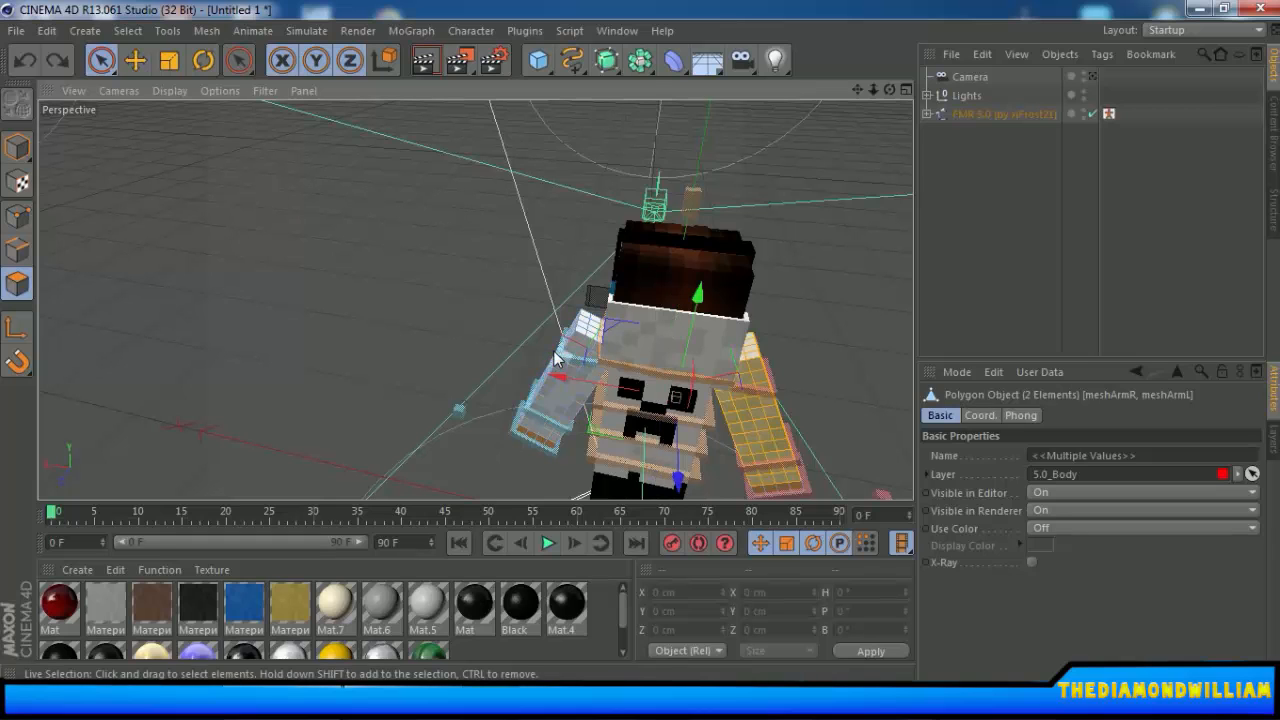
shift+click(565, 357)
alt+drag(529, 366, 456, 366)
click(510, 352)
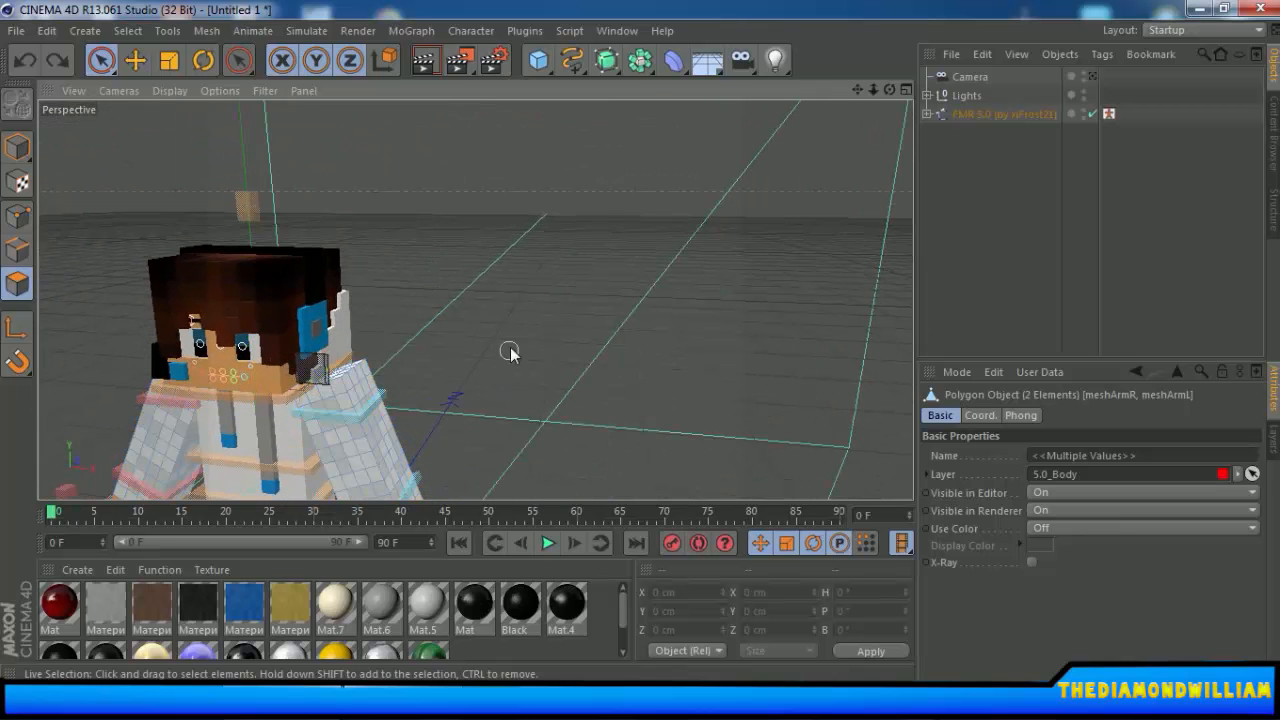
key(ctrl+z)
Add the remaining sleeve polygons on the inner side of meshArmL to the selection.
alt+drag(506, 320, 357, 432)
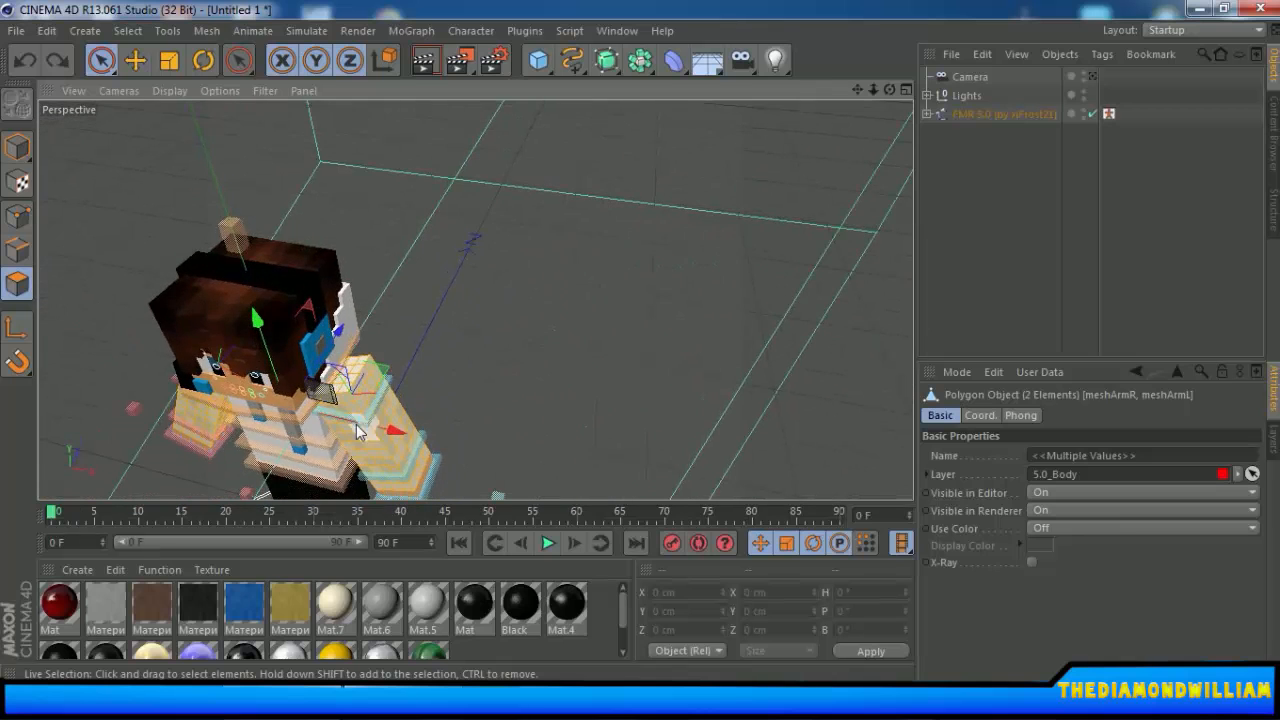
alt+drag(335, 379, 846, 158)
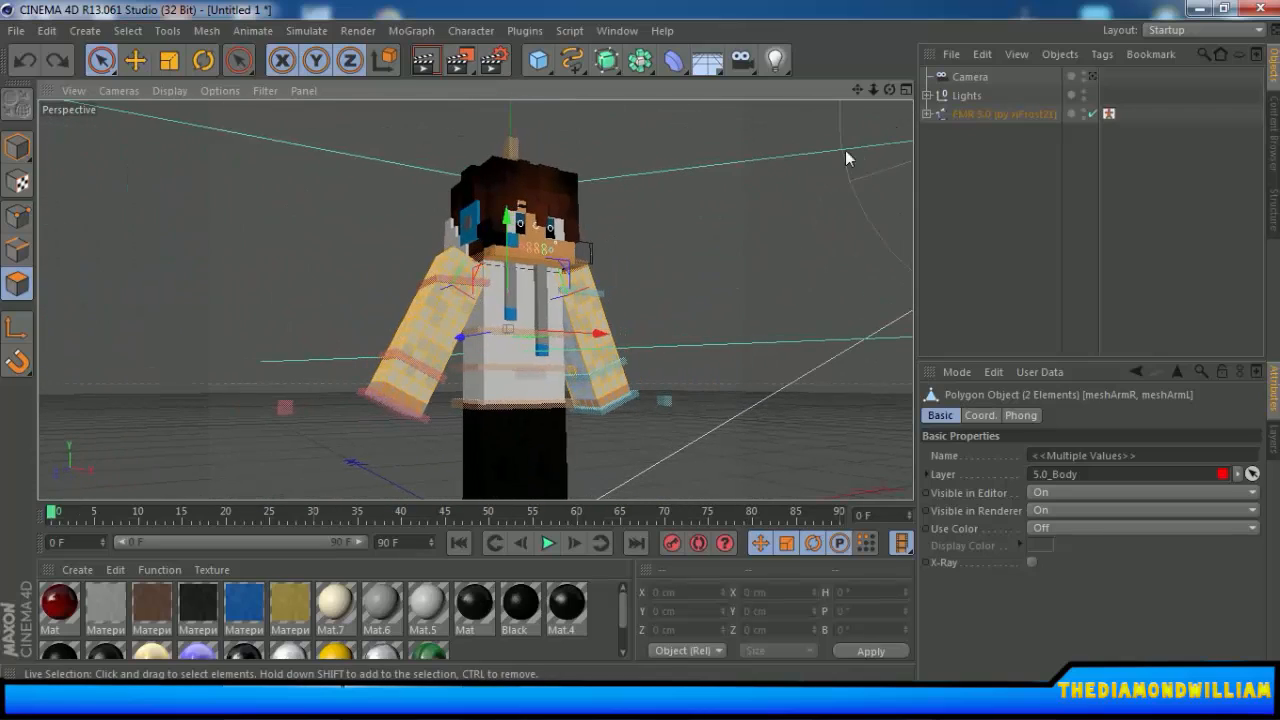
drag(586, 395, 580, 388)
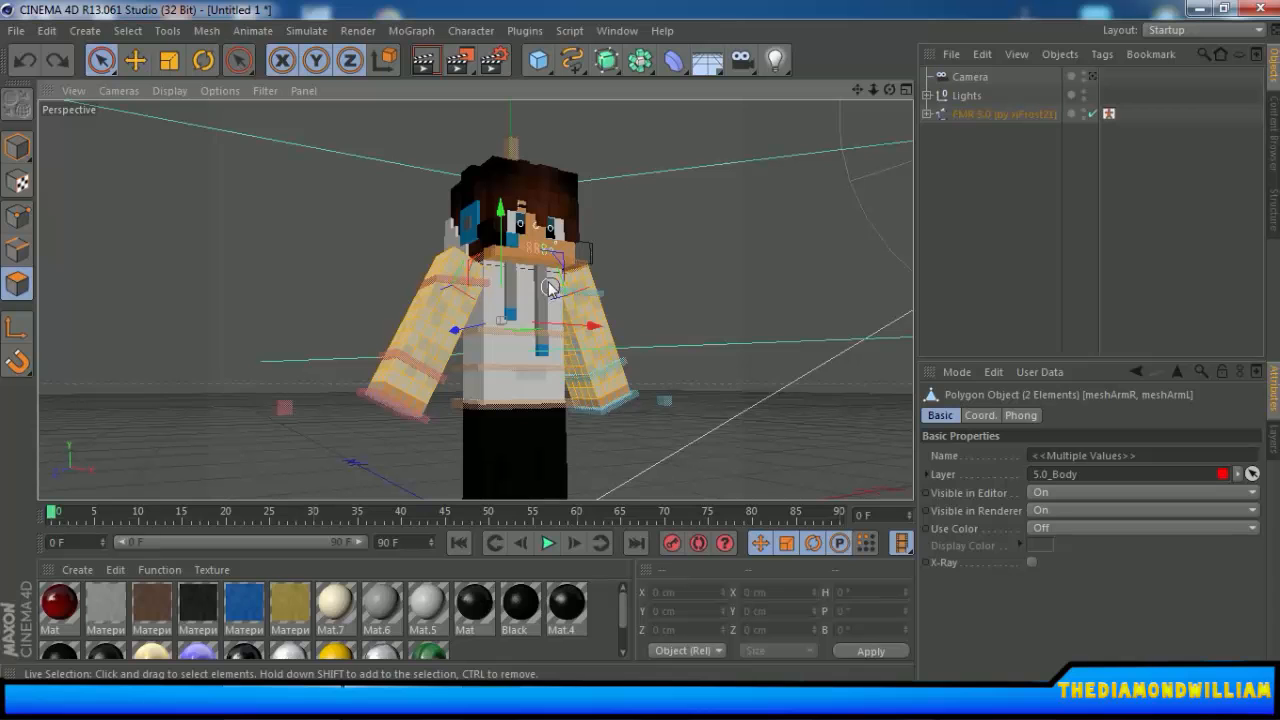
alt+drag(559, 300, 522, 322)
Extrude the selected sleeve polygons of both arms with an offset of 3 cm.
right_click(580, 368)
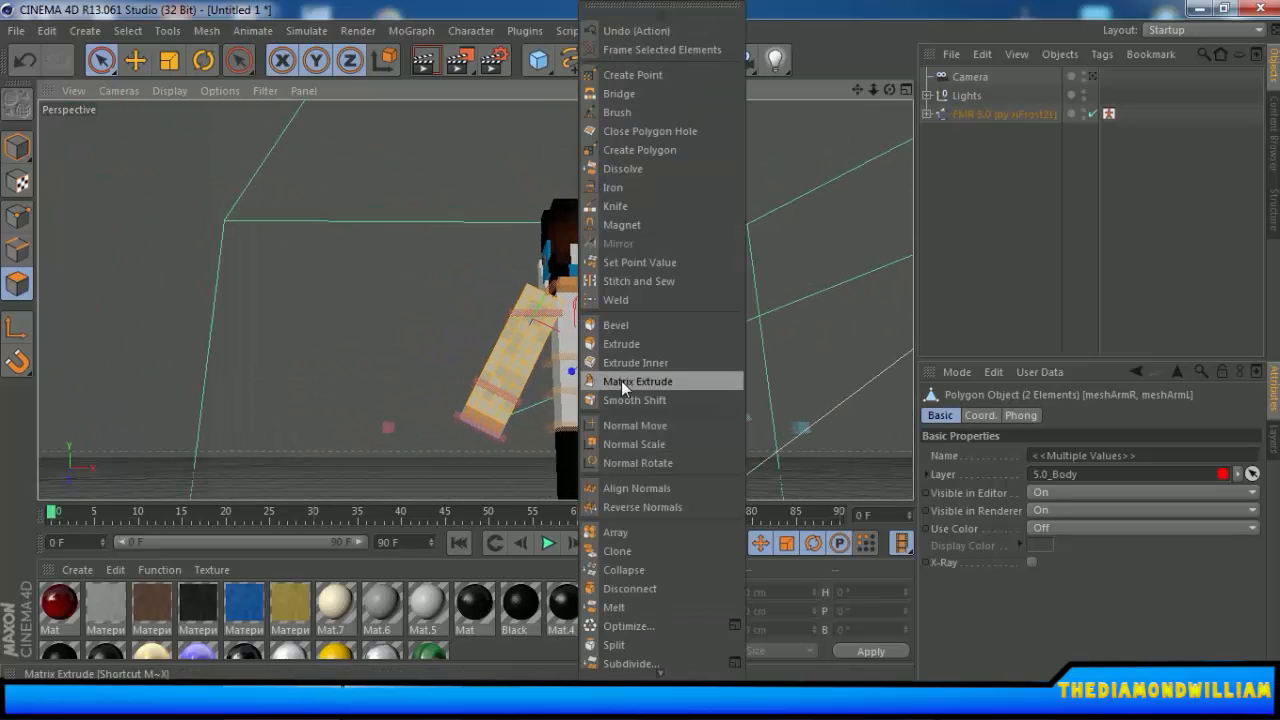
click(625, 344)
double_click(1020, 474)
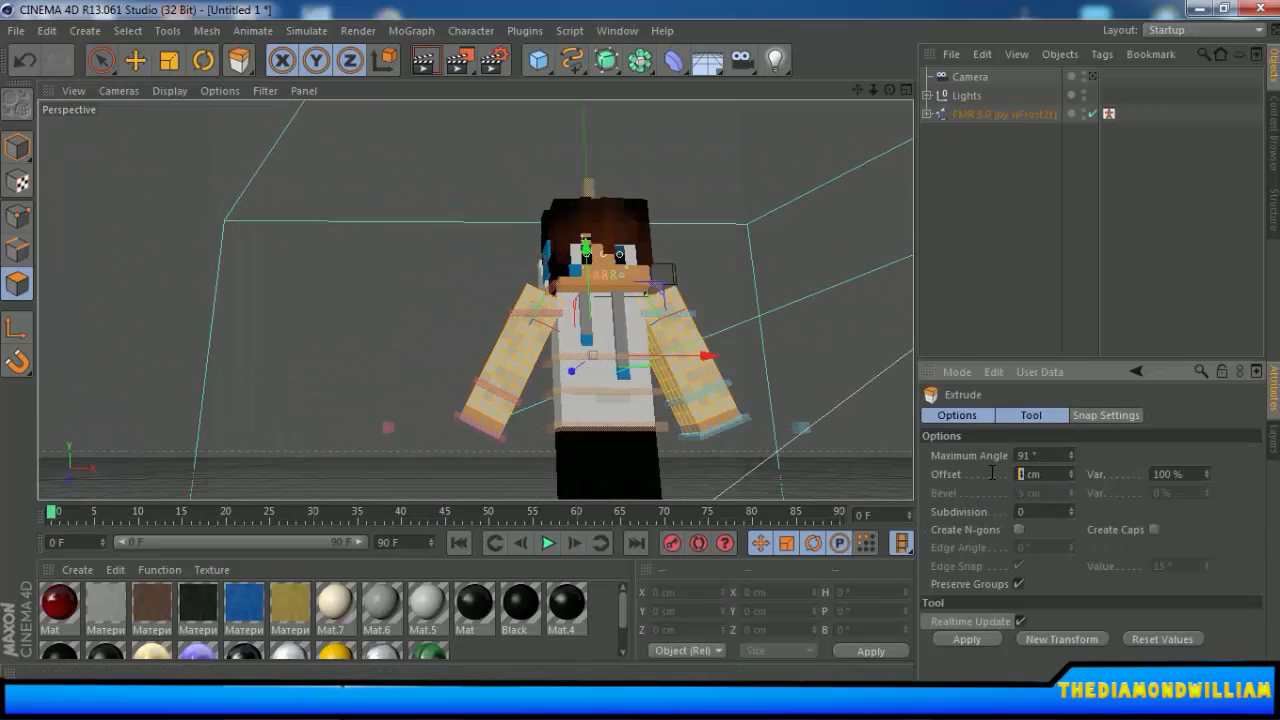
text(3)
click(988, 637)
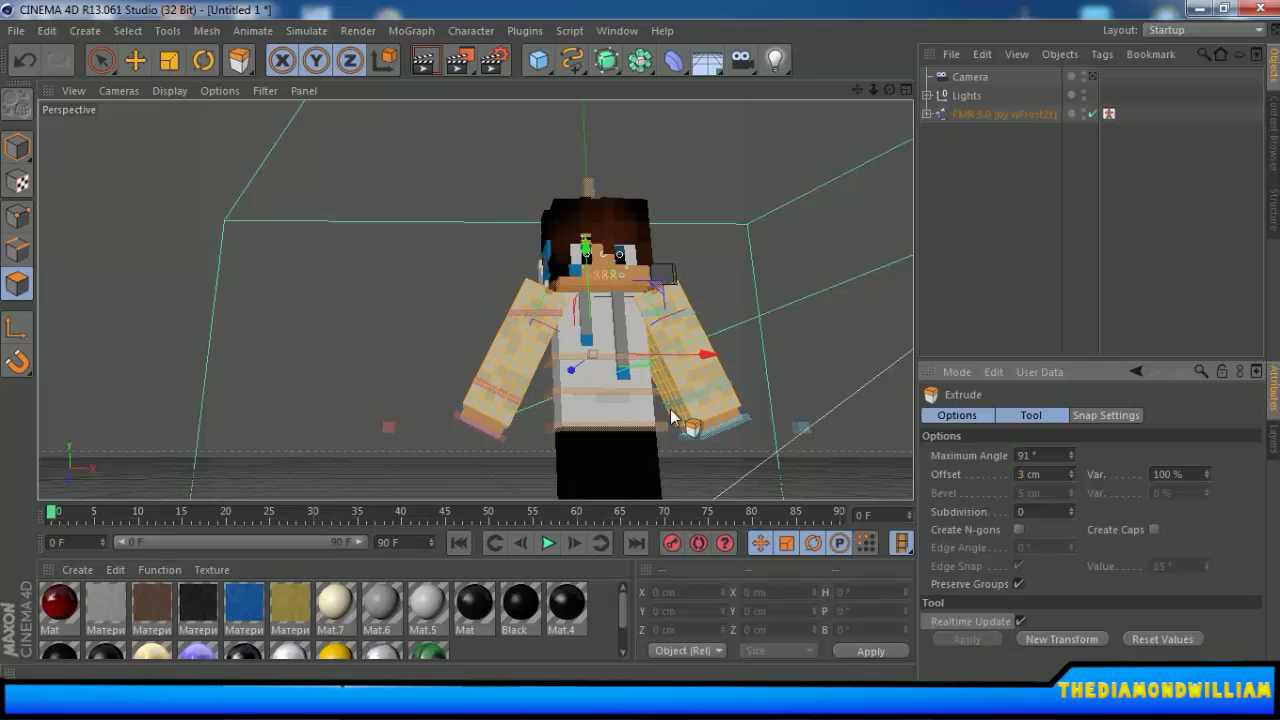
Return to model mode and move the hand controls goalArmL_L and goalArmR_L inward so both arms hang beside the torso.
alt+drag(410, 373, 557, 341)
click(100, 62)
click(14, 147)
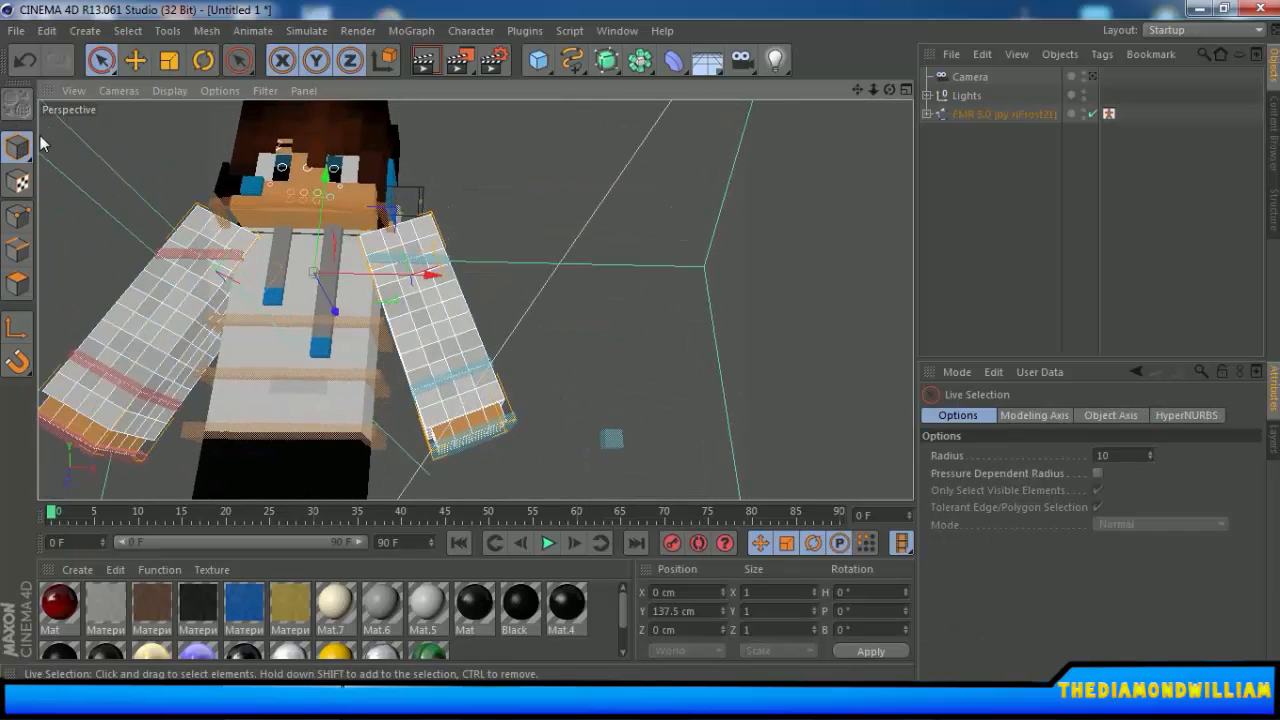
click(723, 306)
alt+drag(569, 340, 496, 411)
click(512, 403)
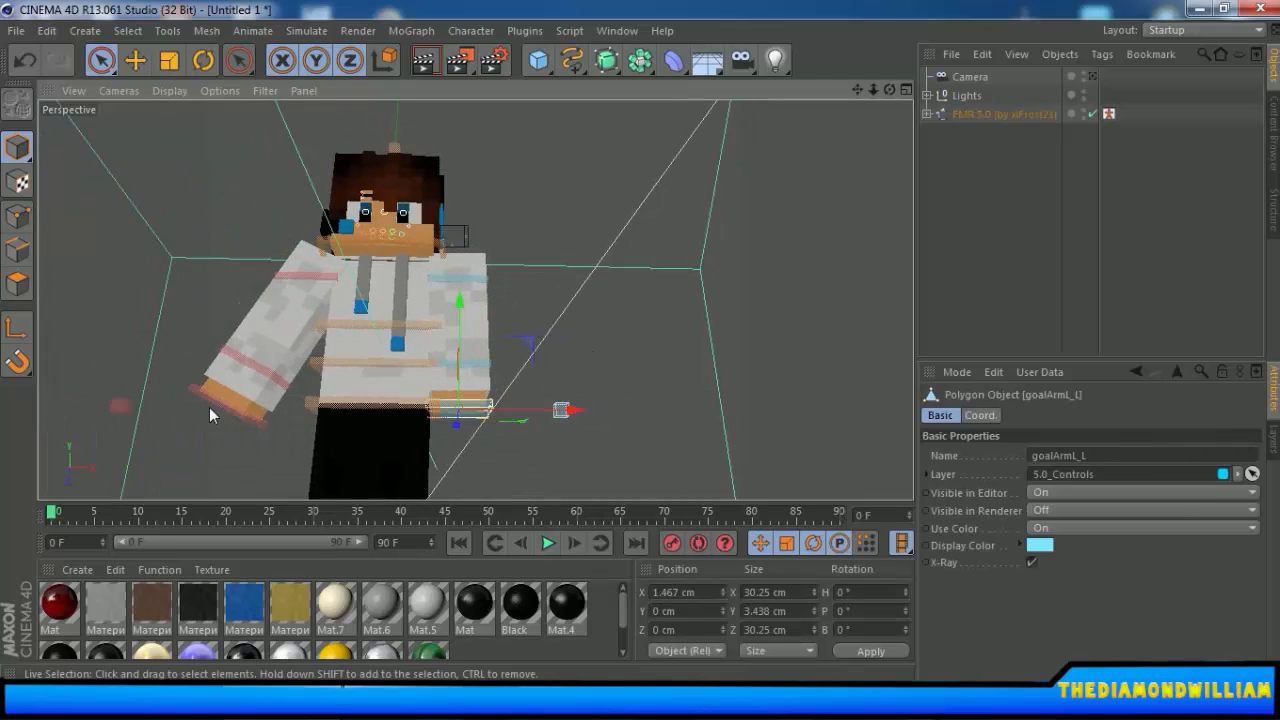
click(269, 401)
drag(269, 401, 350, 409)
alt+drag(455, 372, 515, 360)
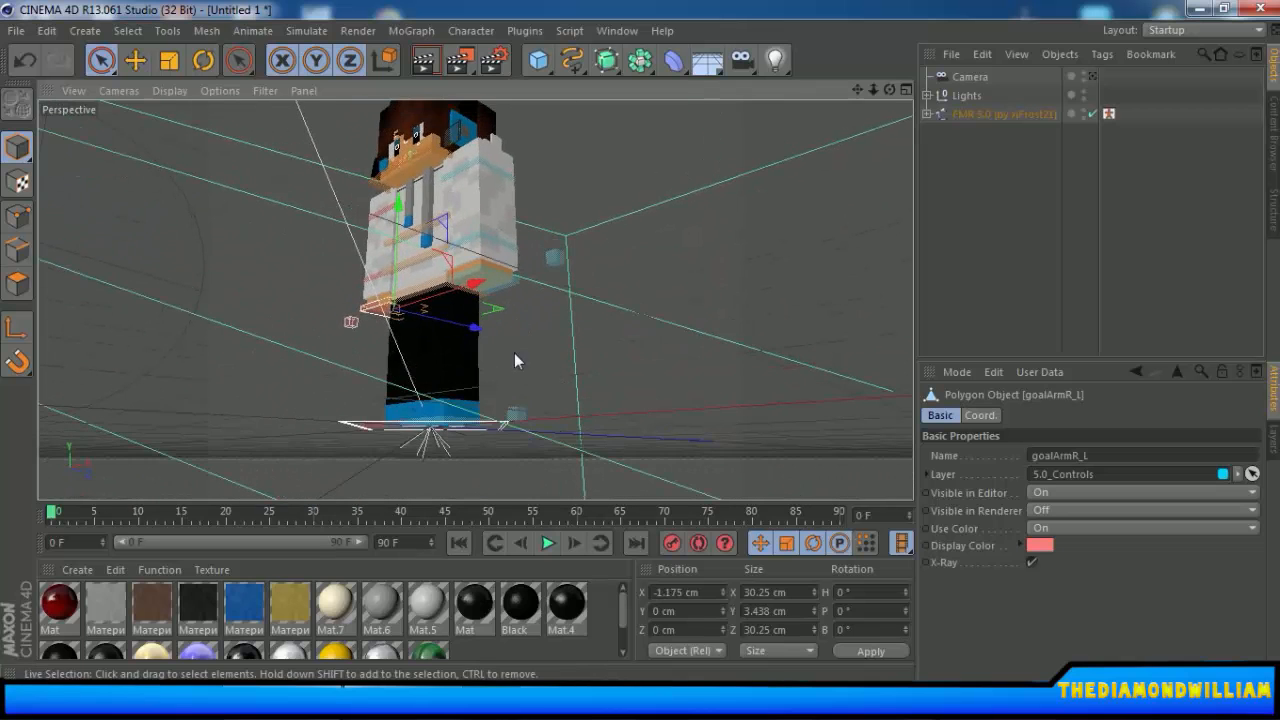
Try to move the left foot control goalLegL, undo it and clear the selection.
alt+drag(587, 280, 527, 373)
scroll(516, 387, up, 5)
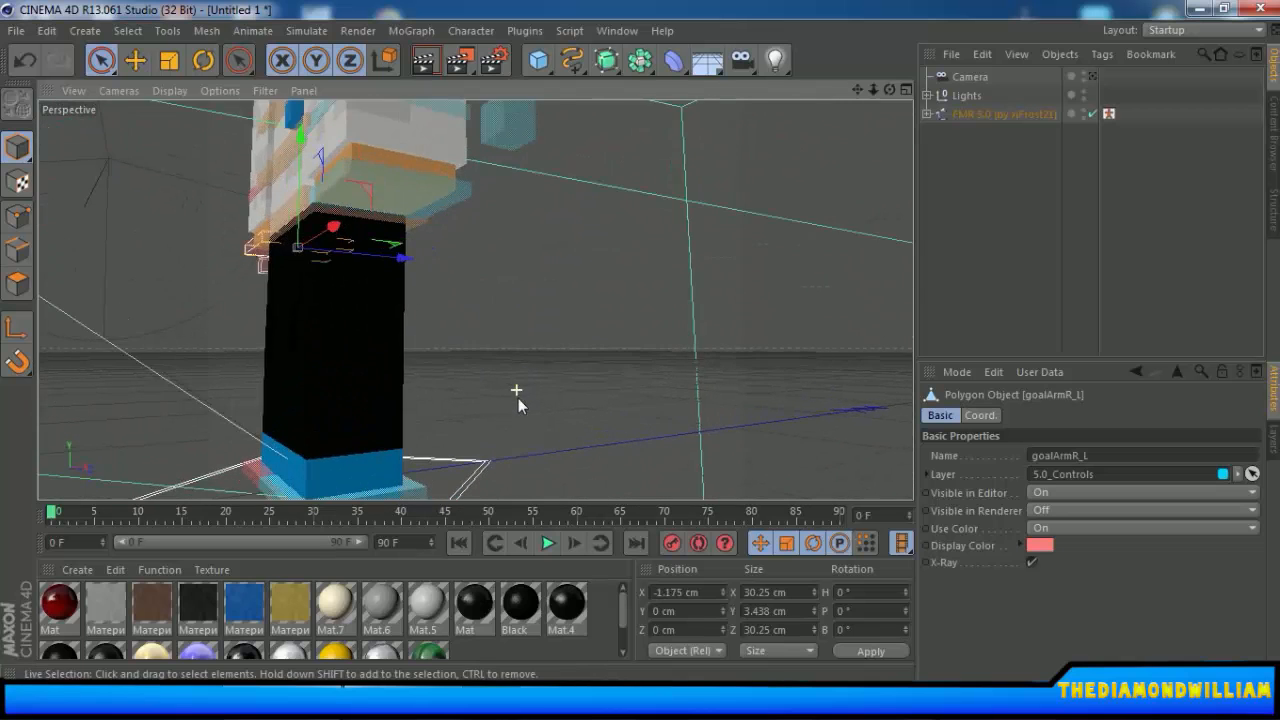
alt+middle_drag(518, 398, 612, 334)
click(506, 403)
drag(470, 403, 512, 435)
key(ctrl+z)
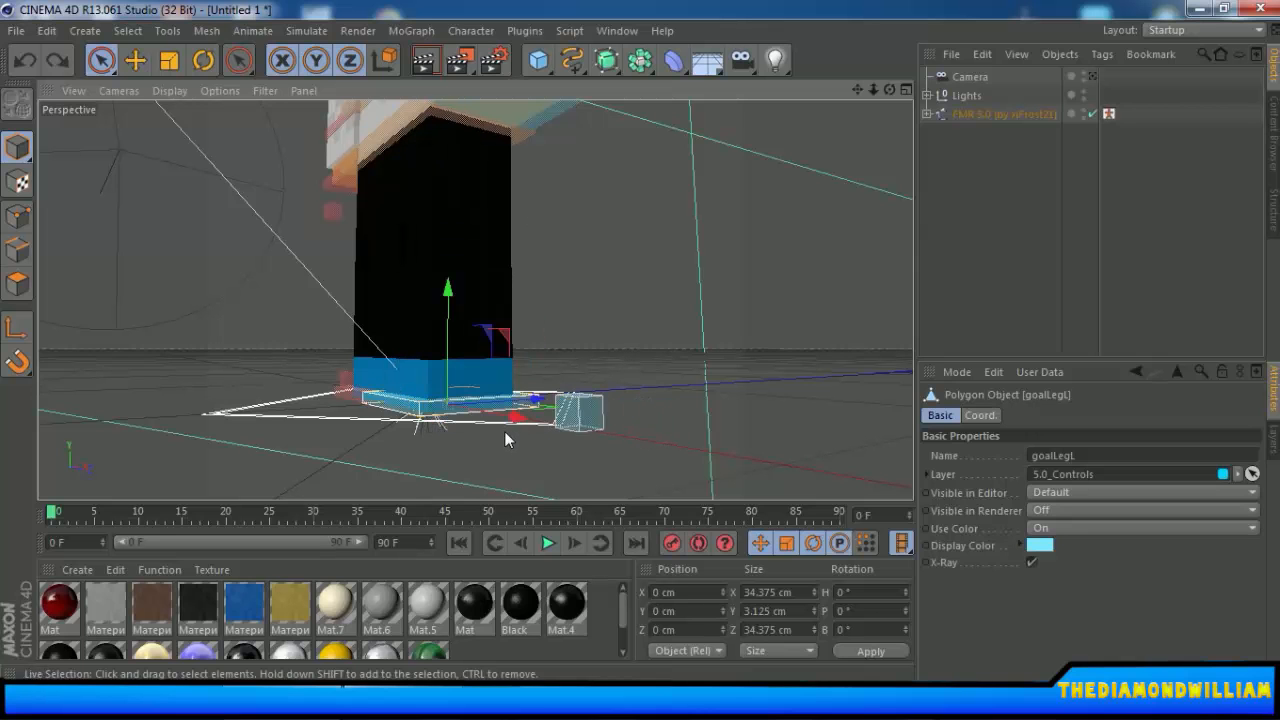
click(567, 300)
alt+drag(678, 377, 578, 343)
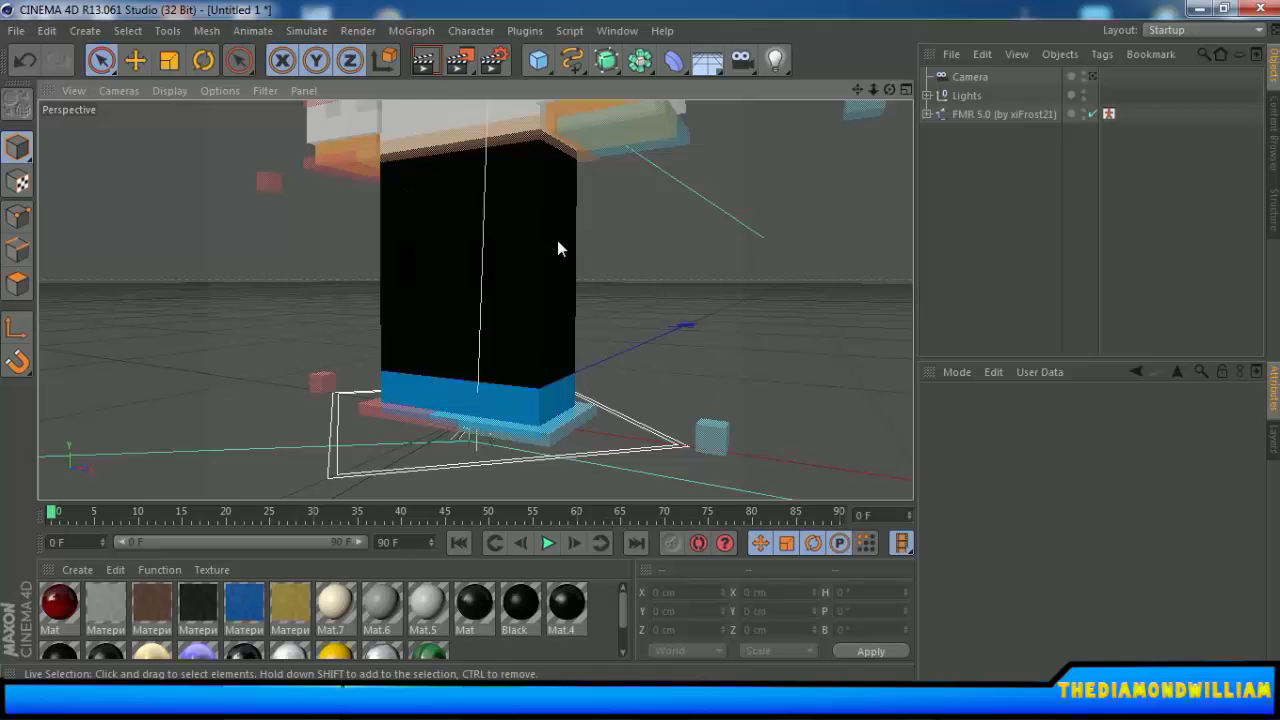
Move the left hand control goalArmL_L forward, up and outward to X 15.903 cm, Y 9.484 cm, Z -18.714 cm.
alt+drag(557, 240, 695, 283)
click(632, 192)
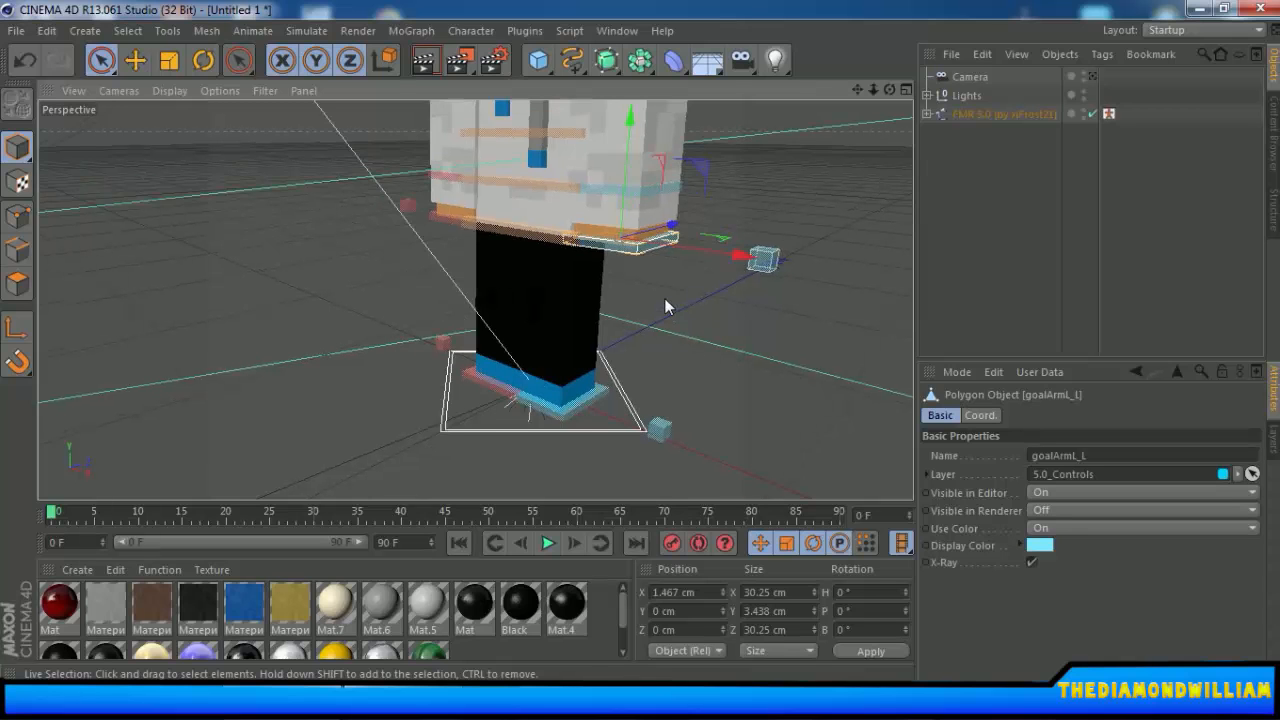
alt+drag(723, 323, 474, 266)
click(487, 258)
click(489, 321)
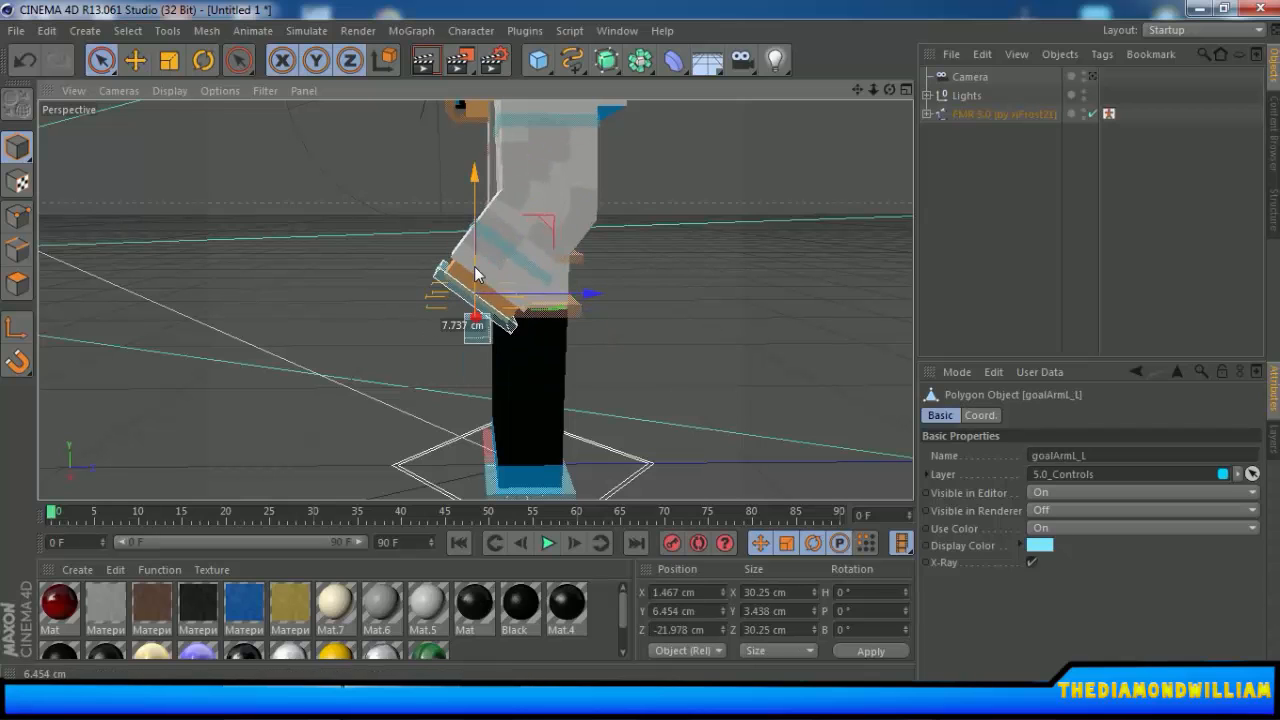
click(135, 60)
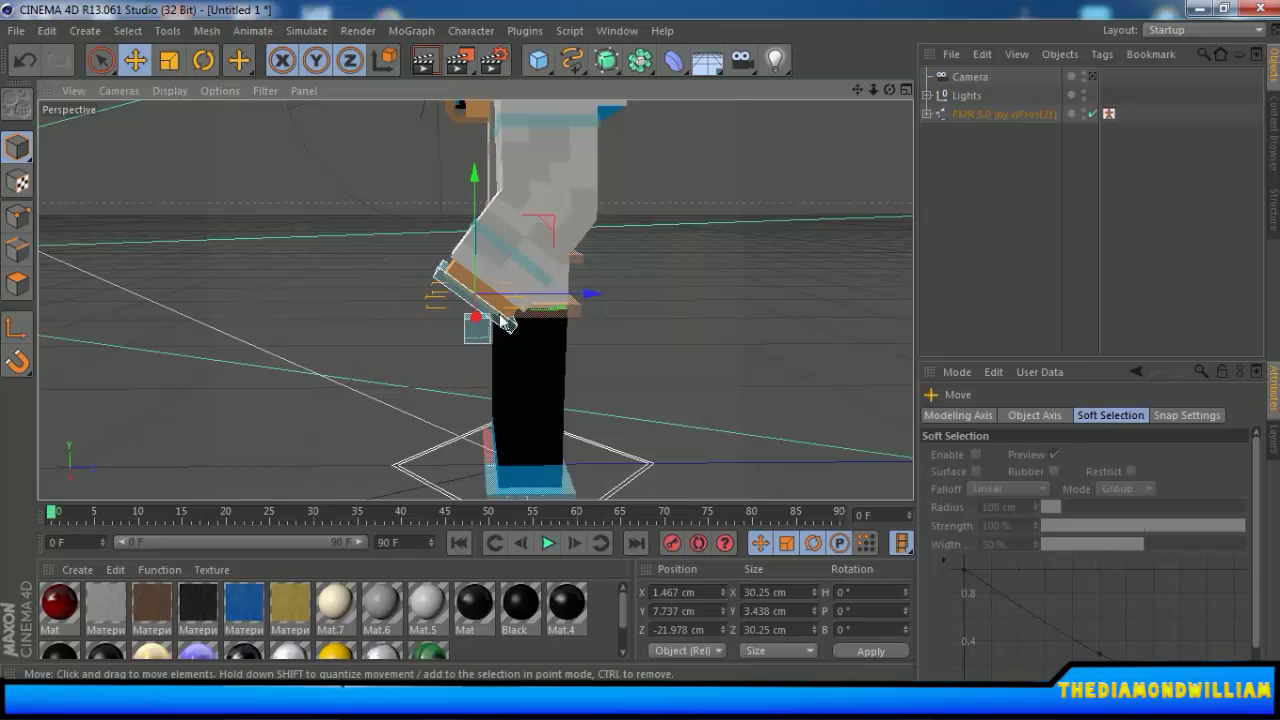
mouse_move(499, 314)
mouse_down()
mouse_move(496, 301)
mouse_move(490, 310)
mouse_up()
alt+drag(373, 283, 779, 292)
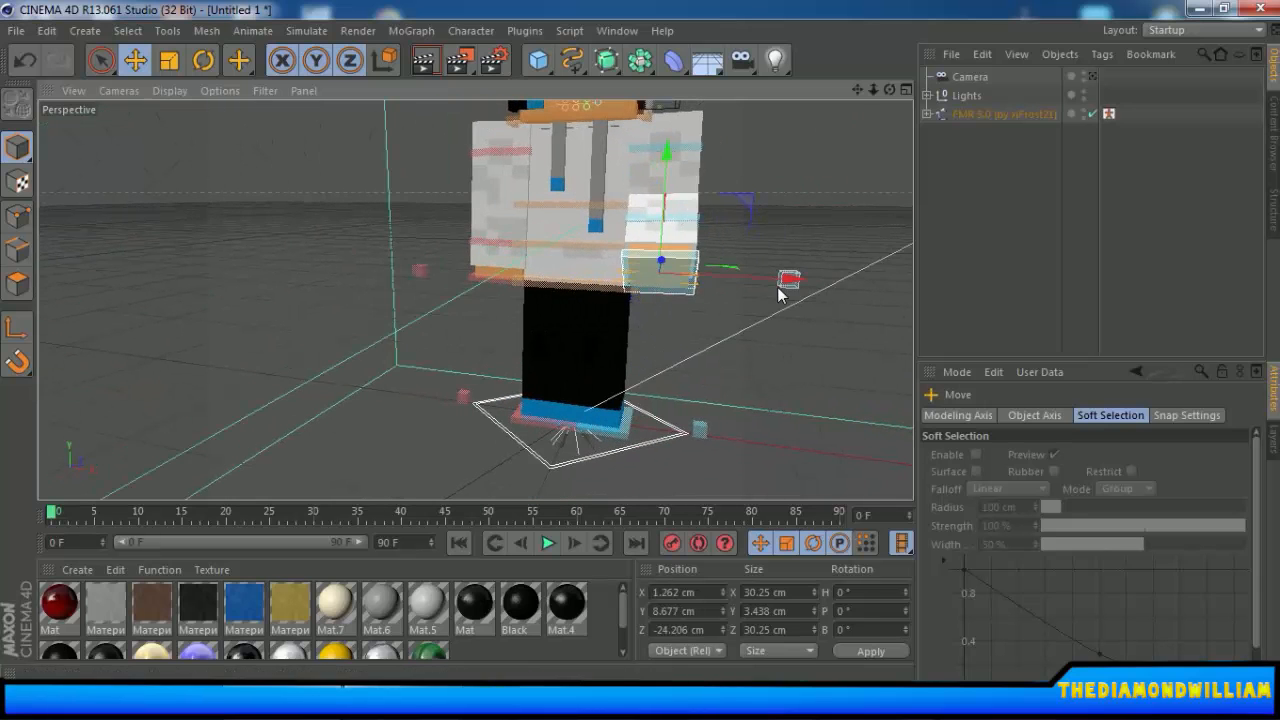
drag(657, 287, 688, 285)
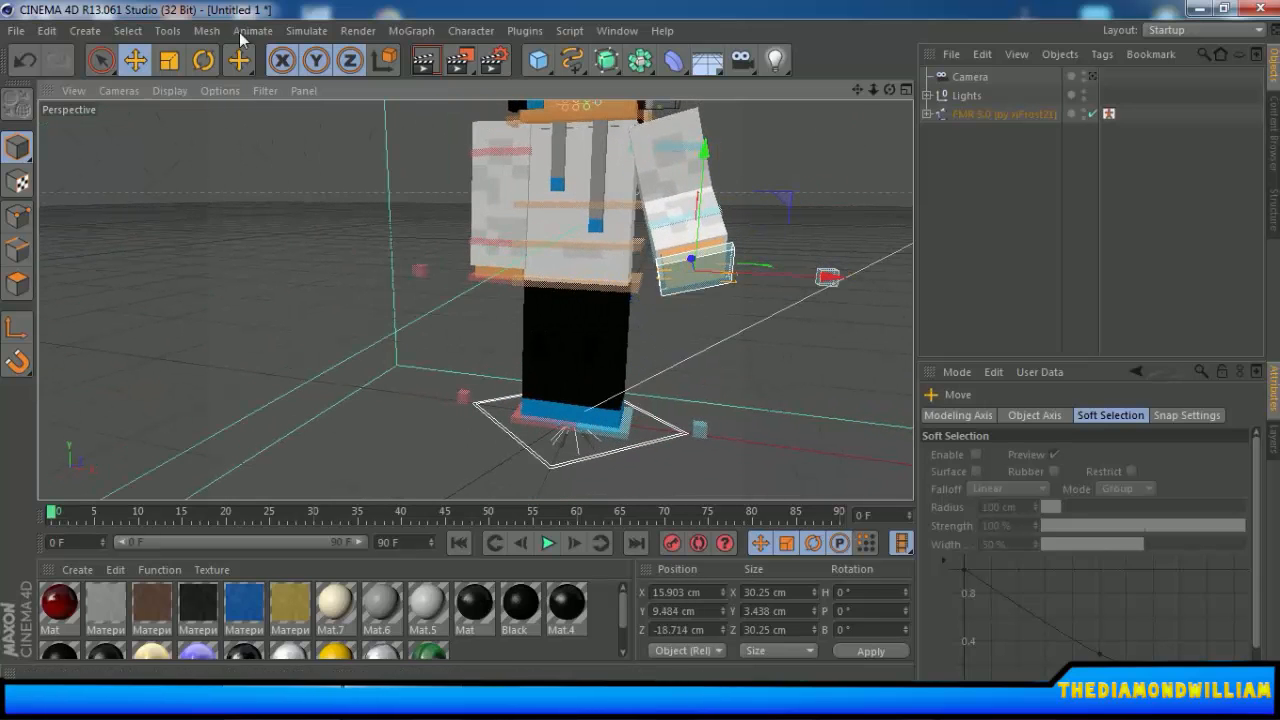
Rotate the left hand control goalArmL_L to a bank of -26.946° and rotate controlArmL so the left elbow swings outward.
click(169, 60)
click(202, 61)
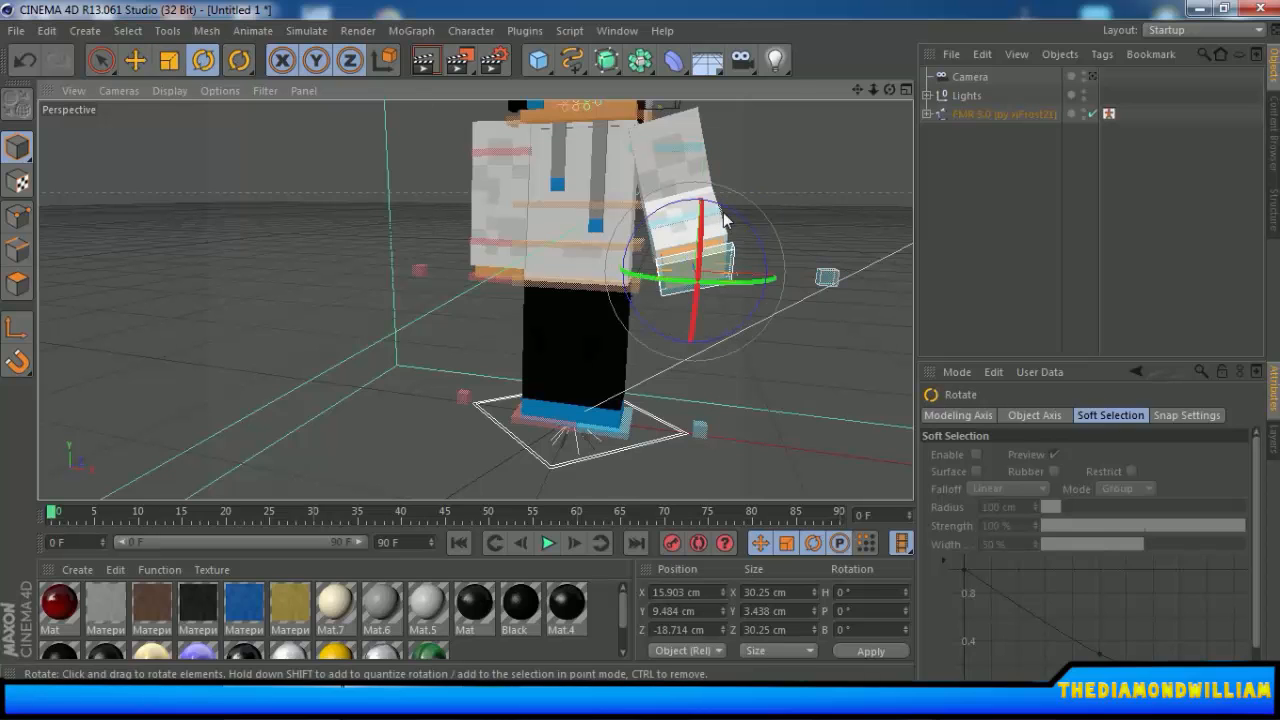
drag(721, 213, 682, 199)
click(692, 149)
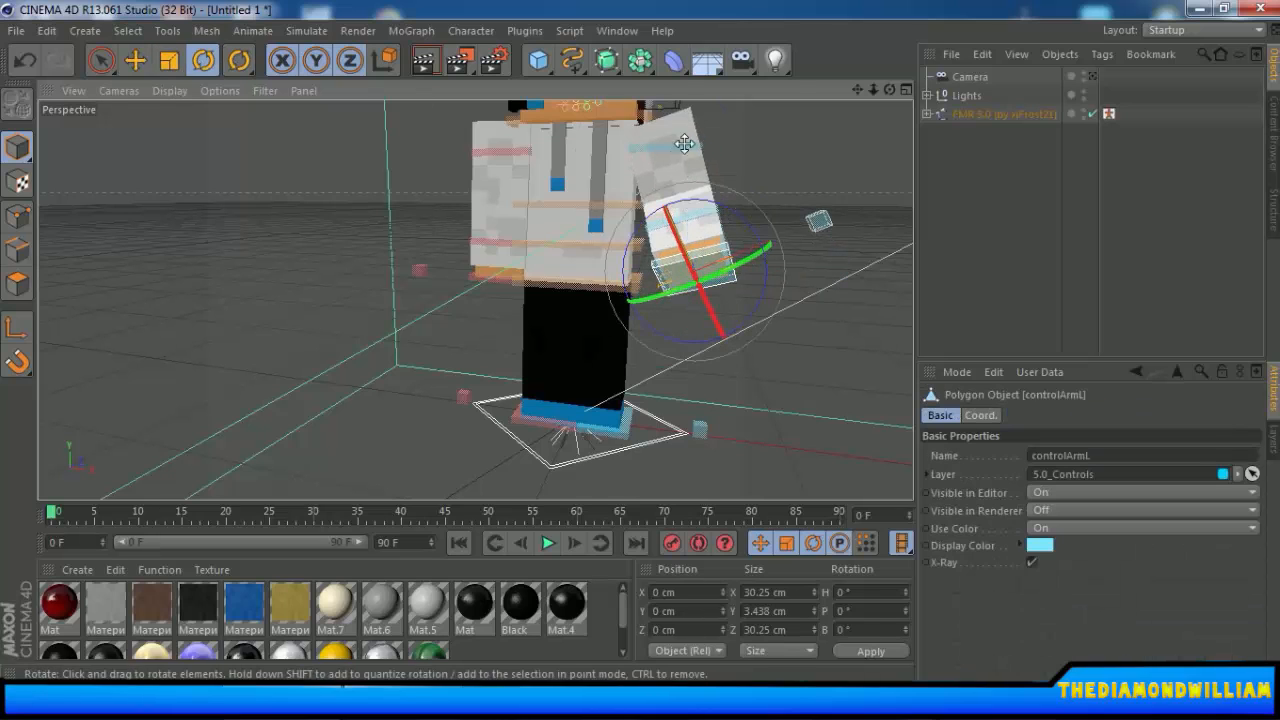
drag(705, 148, 647, 183)
Move the right hand control goalArmR_L forward, up and outward to X -6.254 cm, Y 6.978 cm, Z -23.42 cm.
click(493, 279)
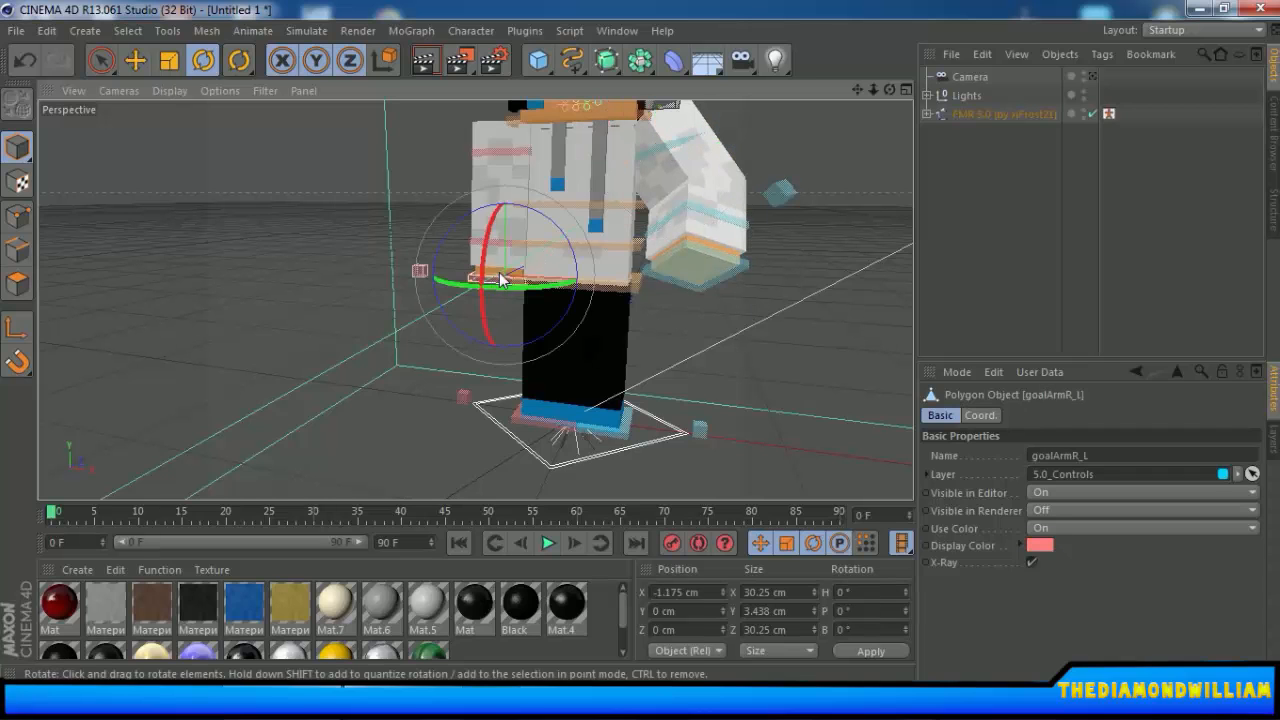
key(e)
drag(500, 282, 504, 230)
alt+drag(167, 286, 332, 279)
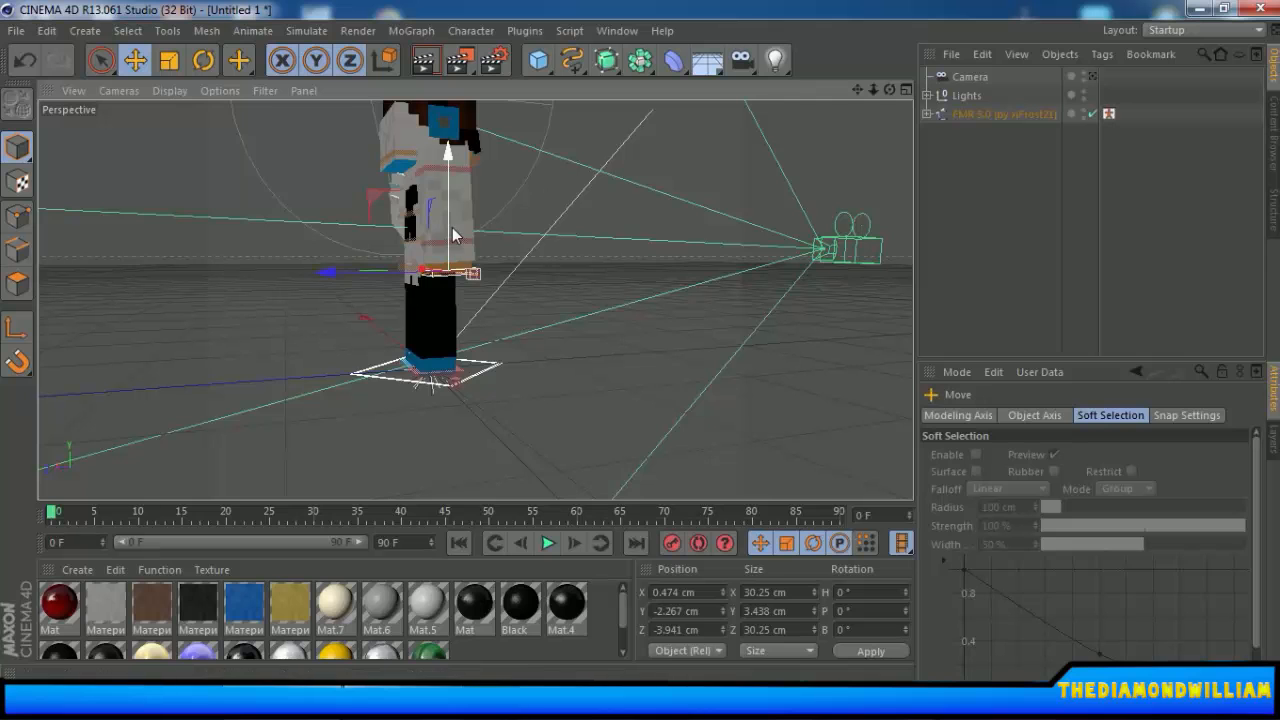
drag(452, 227, 452, 213)
drag(405, 260, 455, 263)
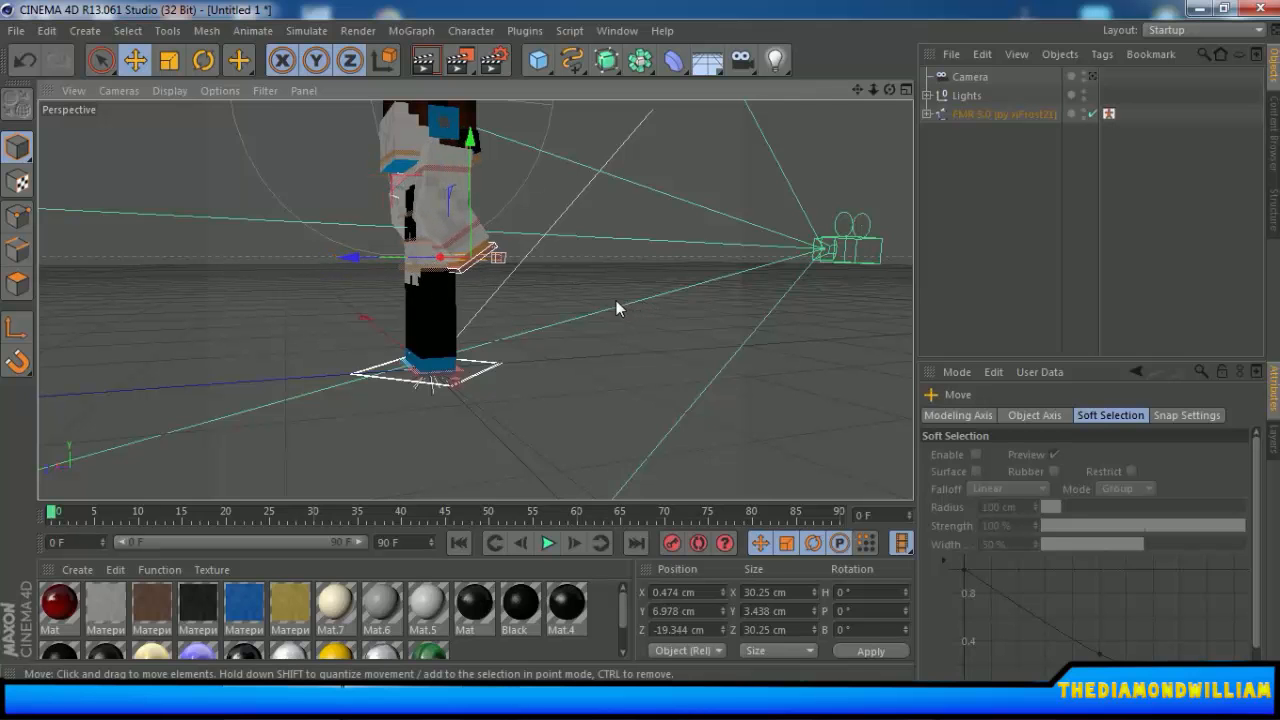
alt+drag(616, 300, 566, 377)
scroll(566, 377, up, 5)
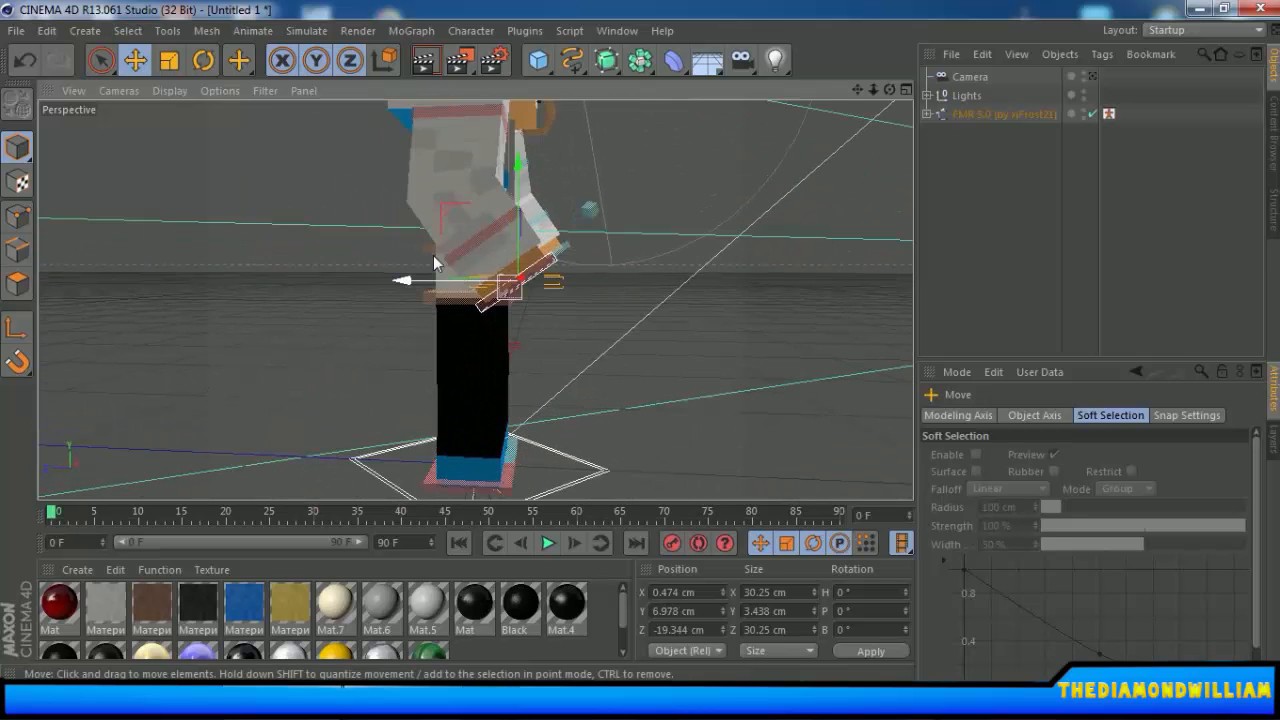
drag(459, 278, 441, 319)
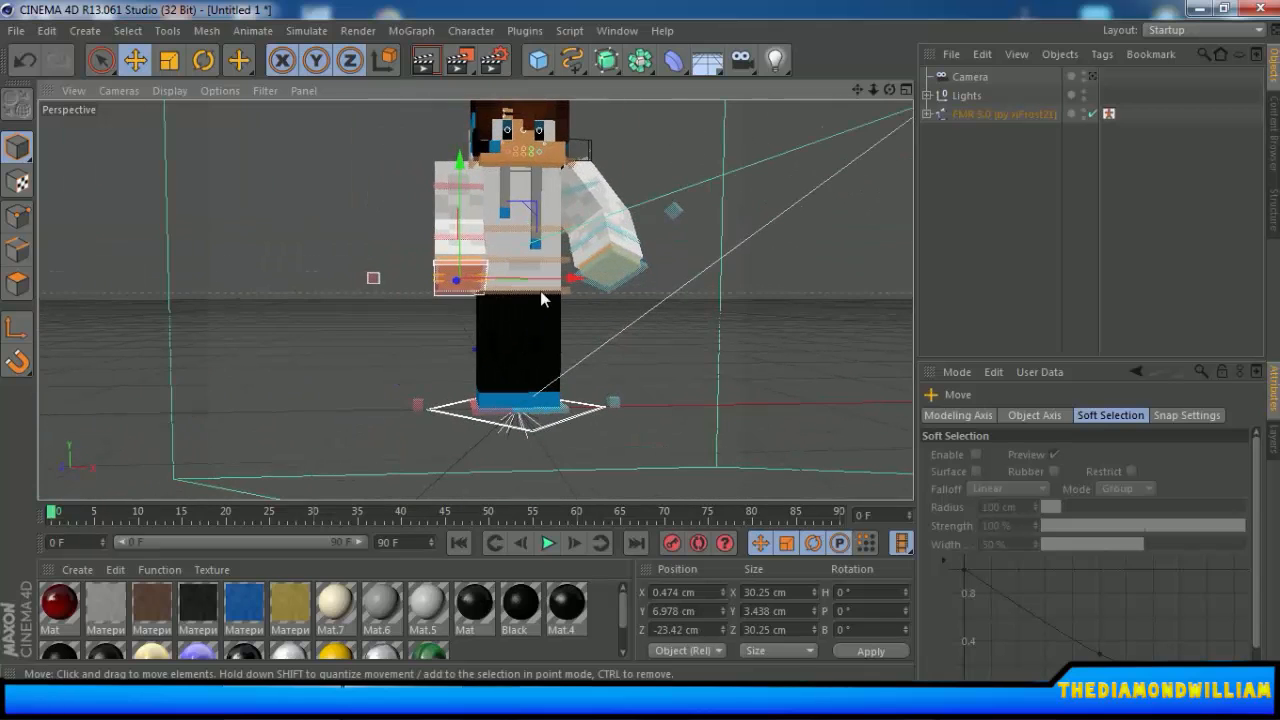
drag(556, 279, 454, 275)
Rotate the right hand control goalArmR_L to a heading of -9.2° and rotate controlArmR to swing the right elbow outward.
click(203, 61)
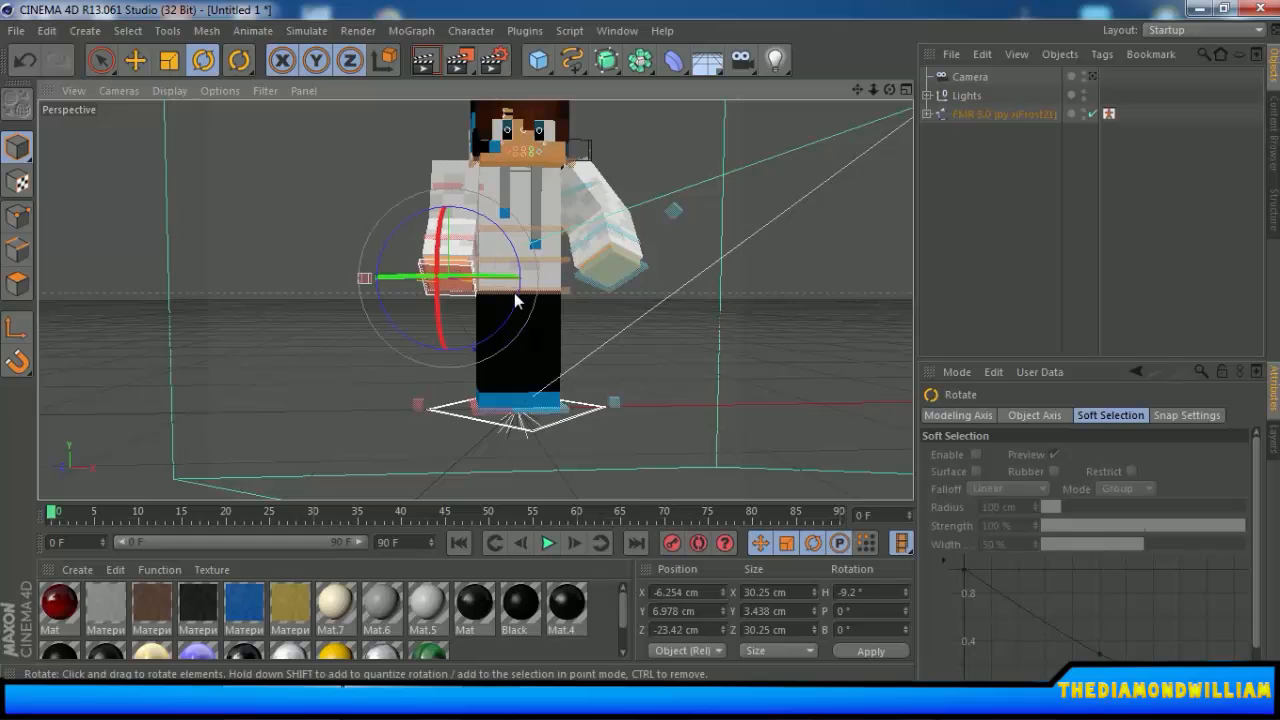
click(461, 169)
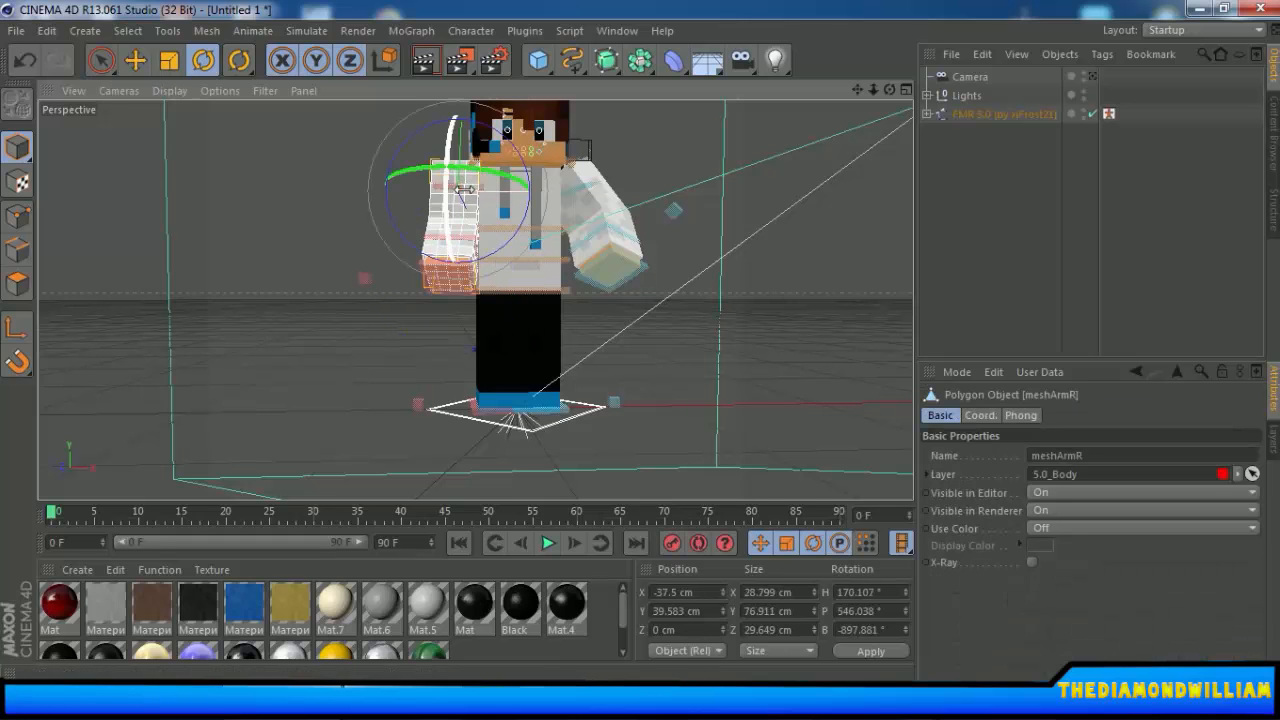
click(390, 216)
click(450, 188)
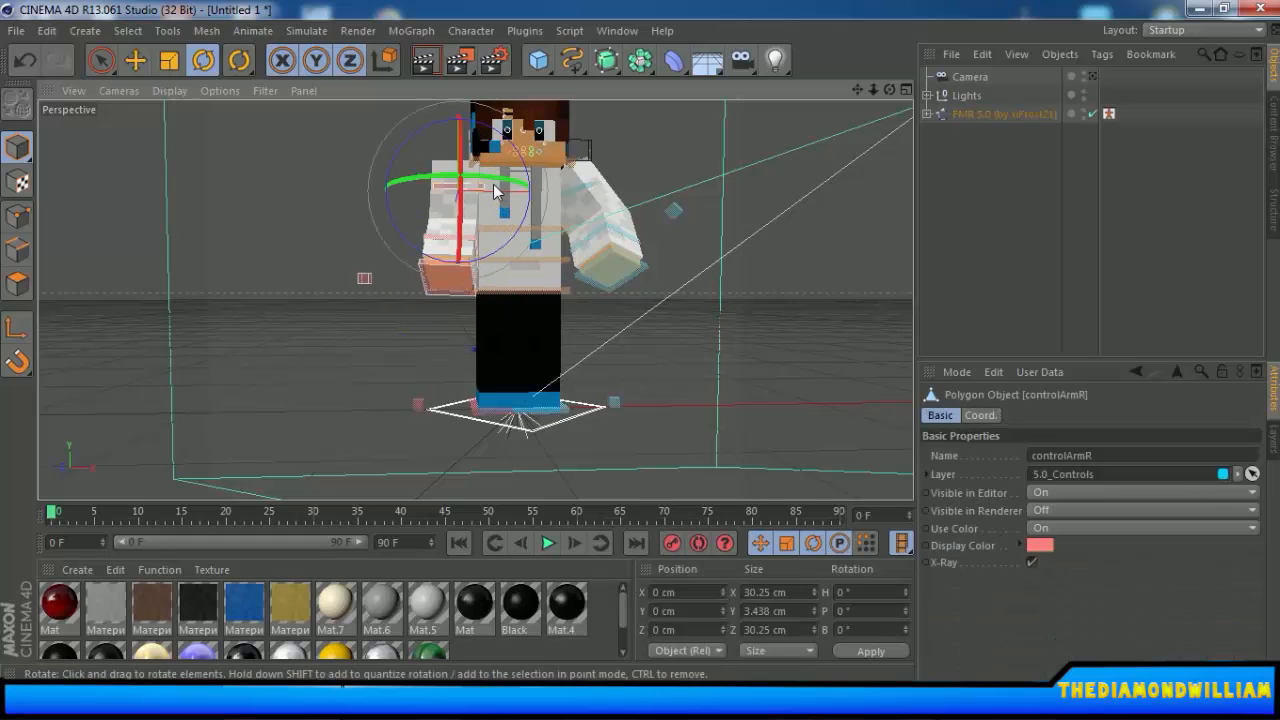
drag(494, 190, 529, 165)
Select the left hand control goalArmL_L and examine the character's arm pose, legs and head from several angles.
click(618, 272)
alt+drag(672, 303, 520, 335)
alt+drag(748, 366, 678, 370)
alt+middle_drag(679, 373, 593, 427)
scroll(594, 425, up, 4)
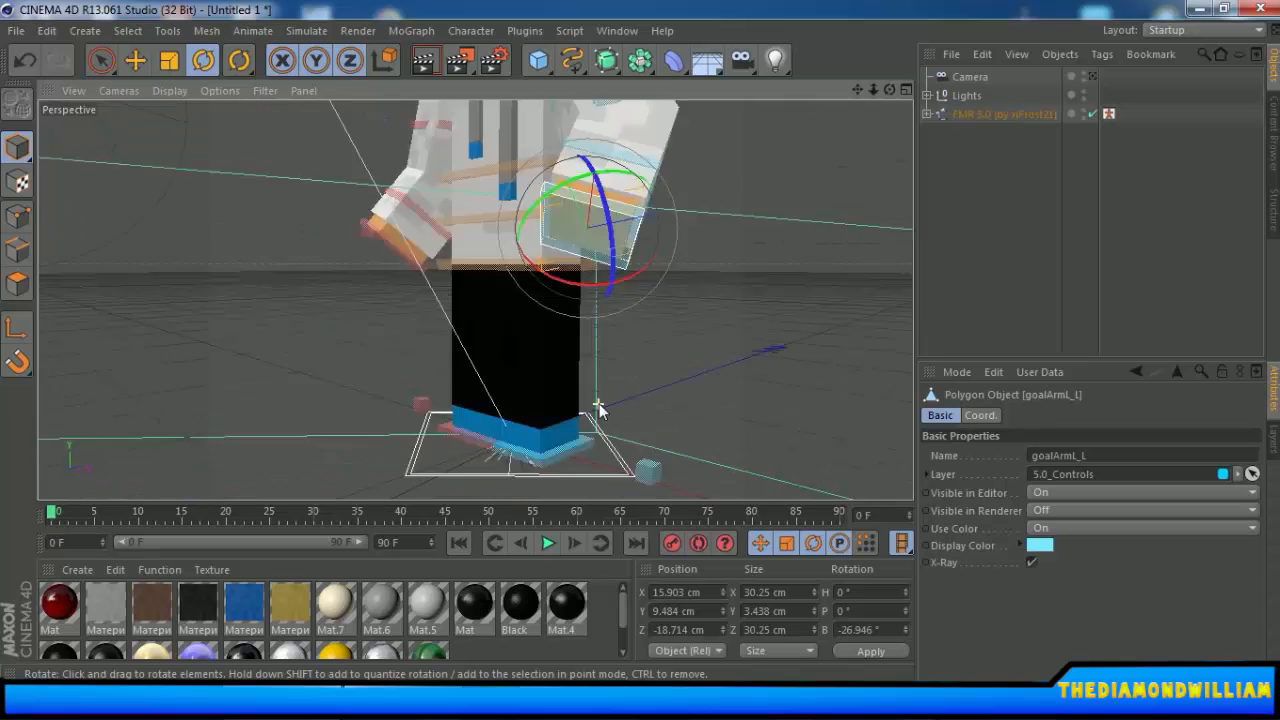
scroll(604, 399, down, 2)
alt+middle_drag(671, 288, 668, 314)
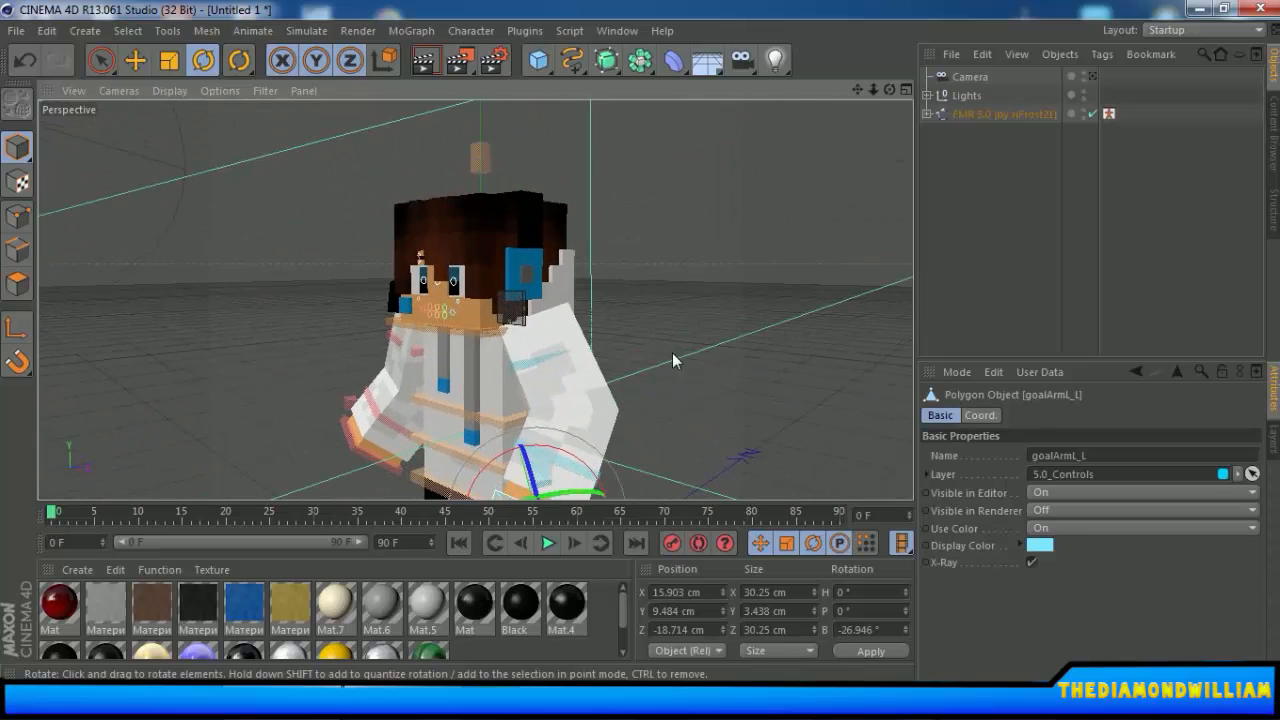
alt+drag(672, 353, 650, 312)
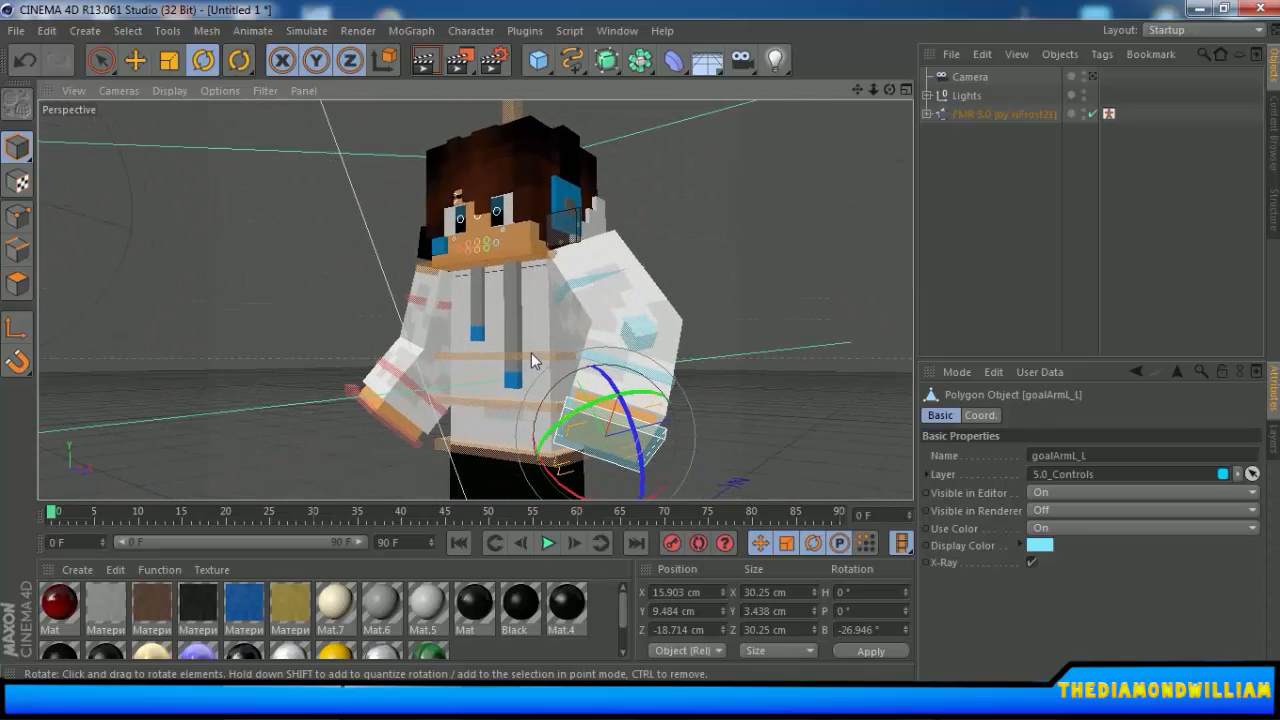
Look through the tool settings in the 5.0 OPTIONS of the FMR 5.0 rig, including the Hoe Right choices.
click(992, 112)
scroll(969, 465, down, 10)
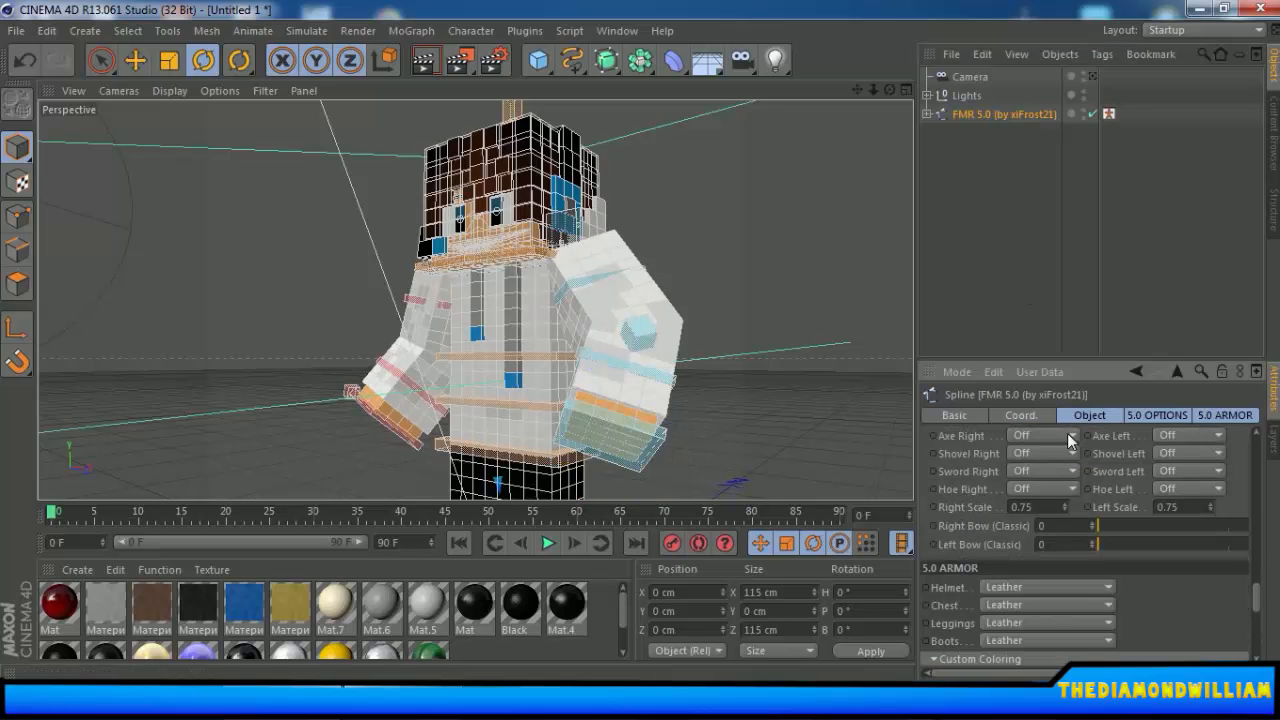
click(1131, 413)
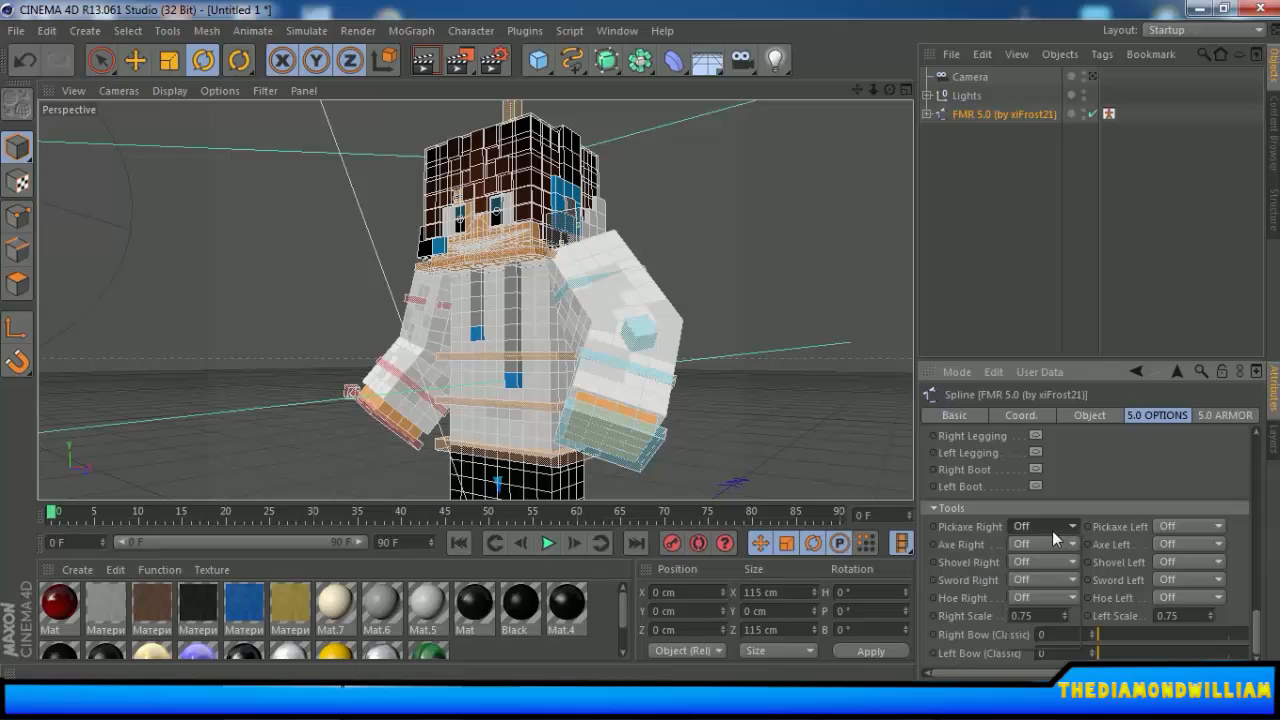
click(1041, 597)
click(1041, 596)
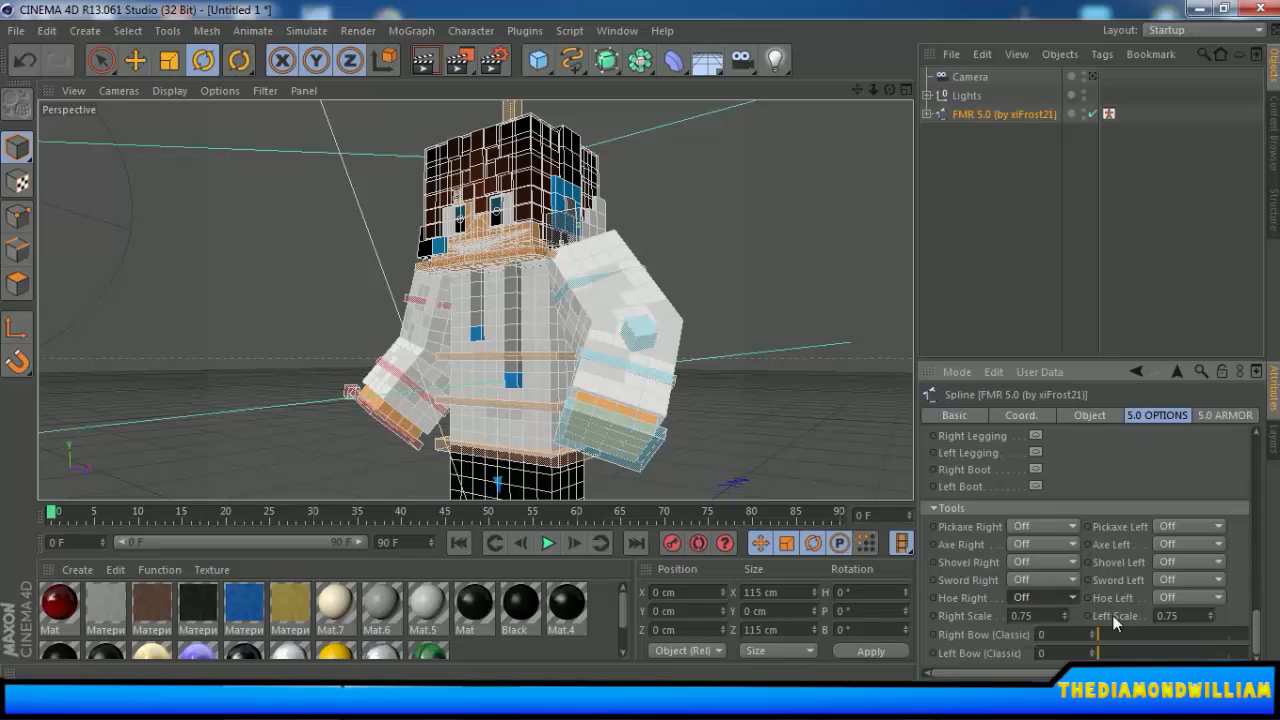
click(1147, 630)
key(ctrl+z)
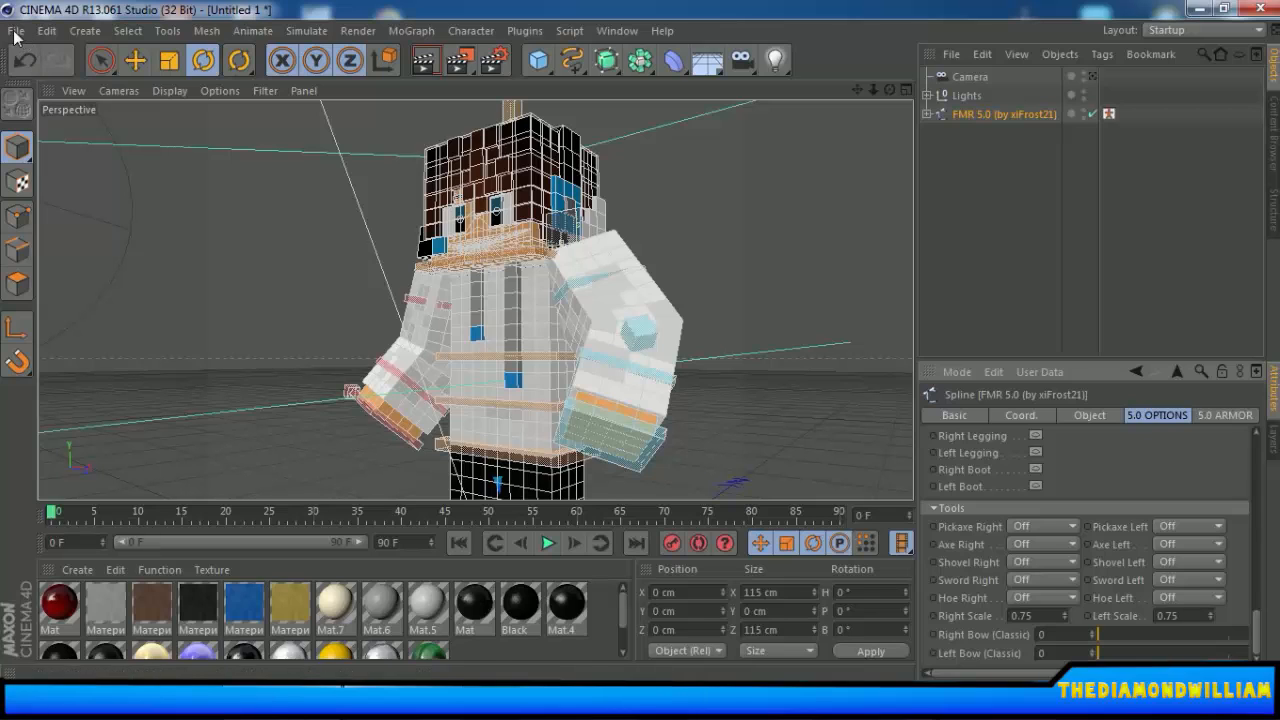
click(724, 298)
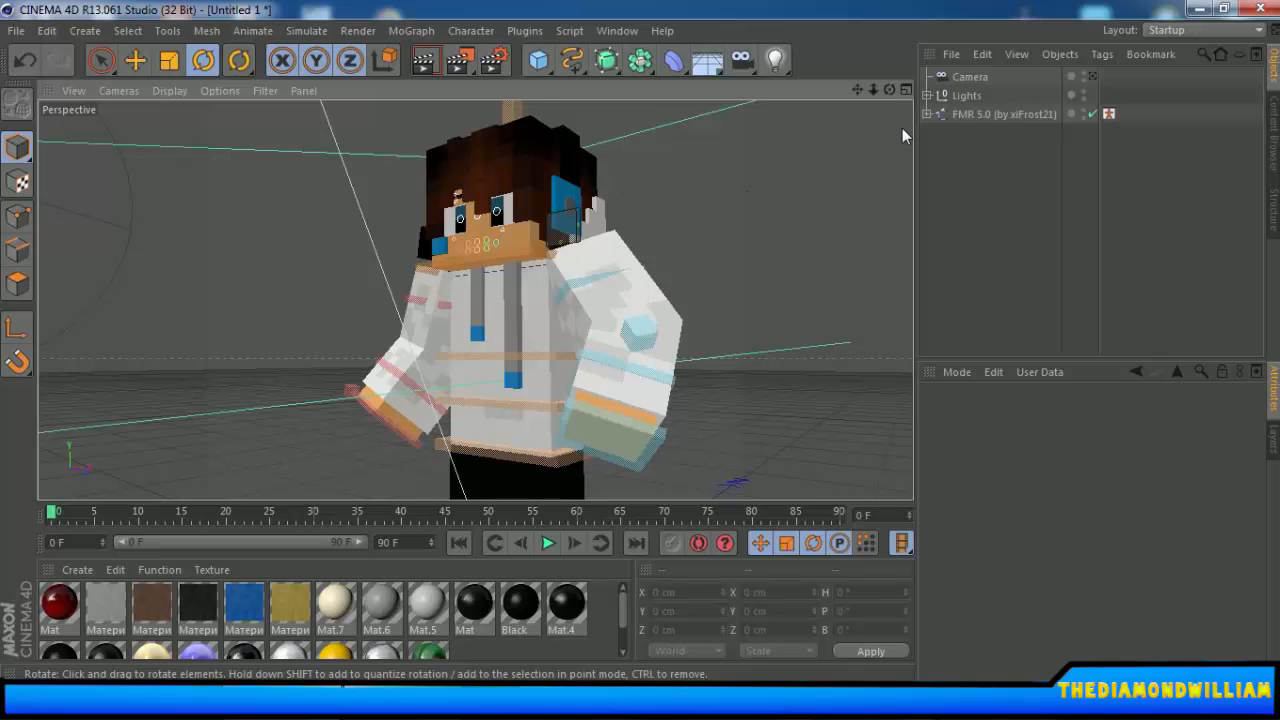
Give the FMR 5.0 rig a diamond sword in the right hand by setting Sword Right to Diamond, and deselect the rig.
click(990, 113)
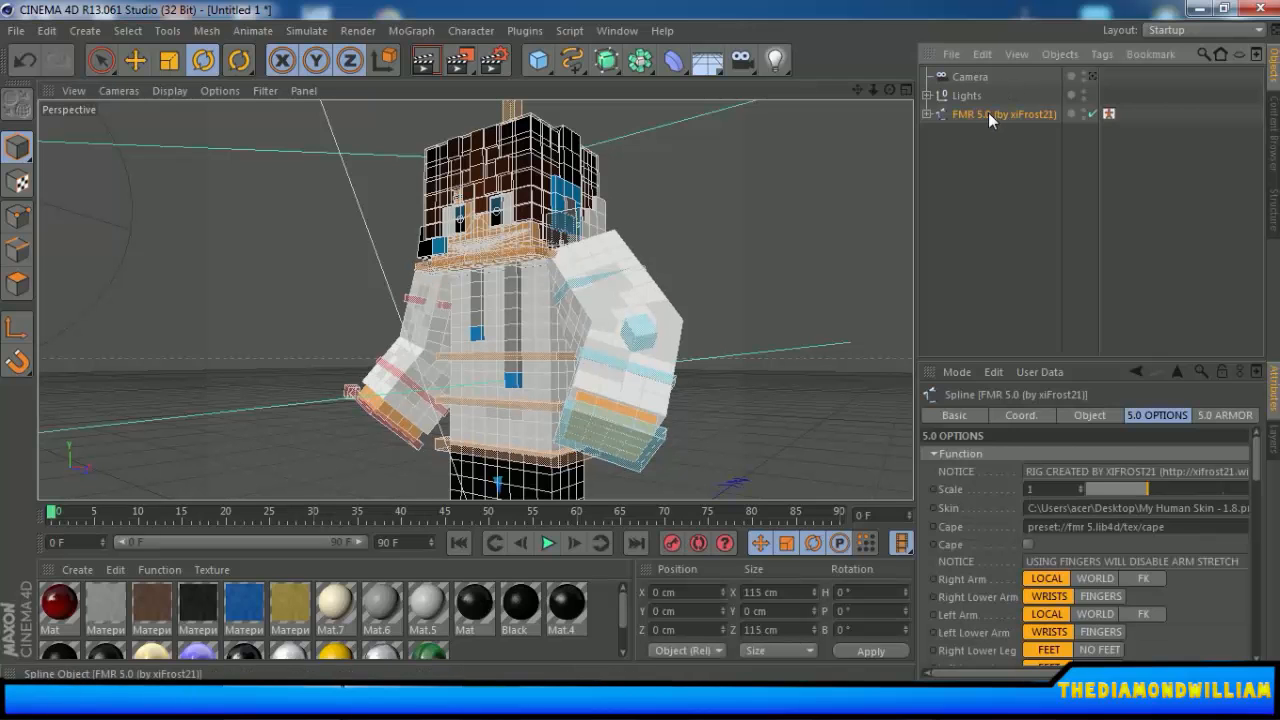
scroll(984, 551, down, 10)
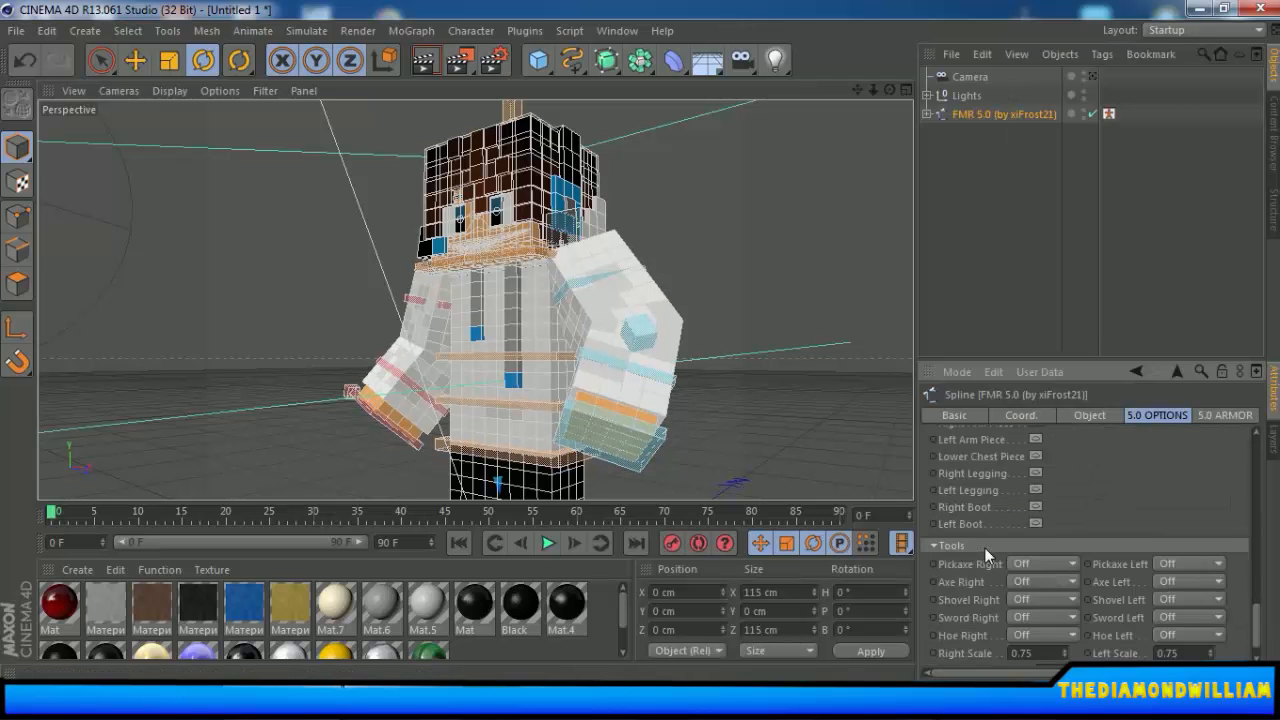
scroll(984, 547, down, 5)
scroll(984, 545, up, 10)
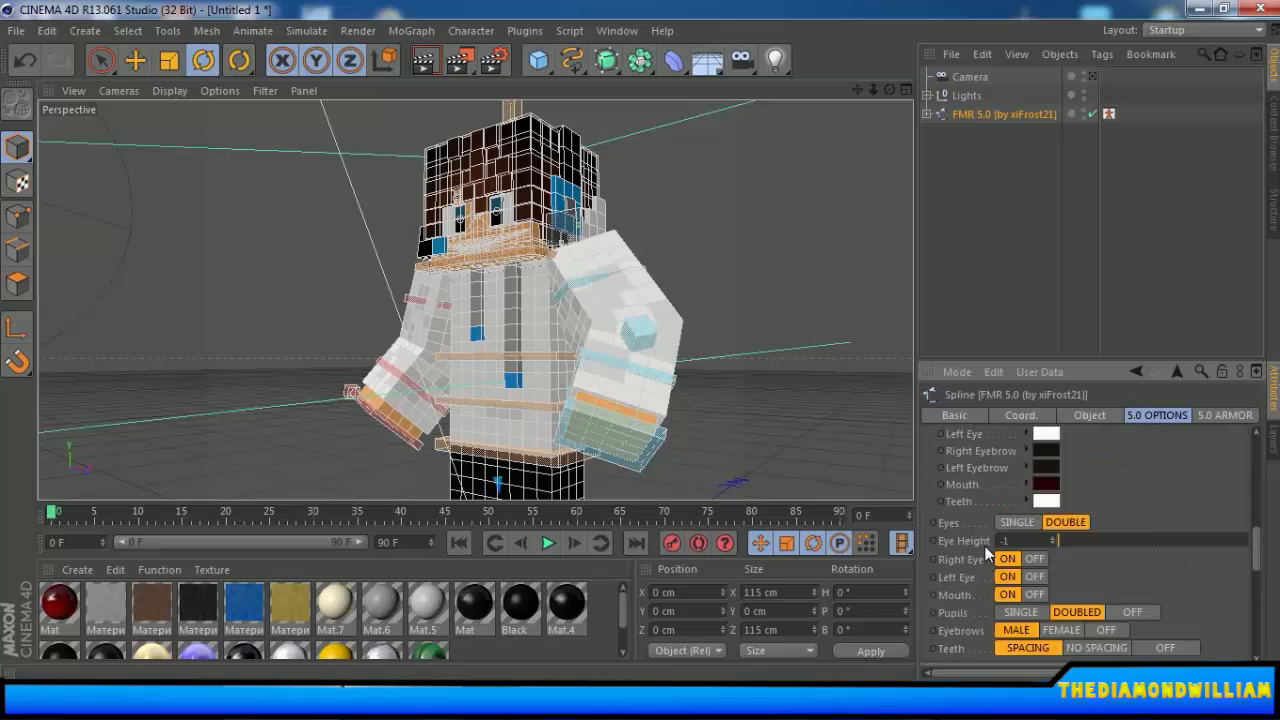
scroll(984, 545, down, 10)
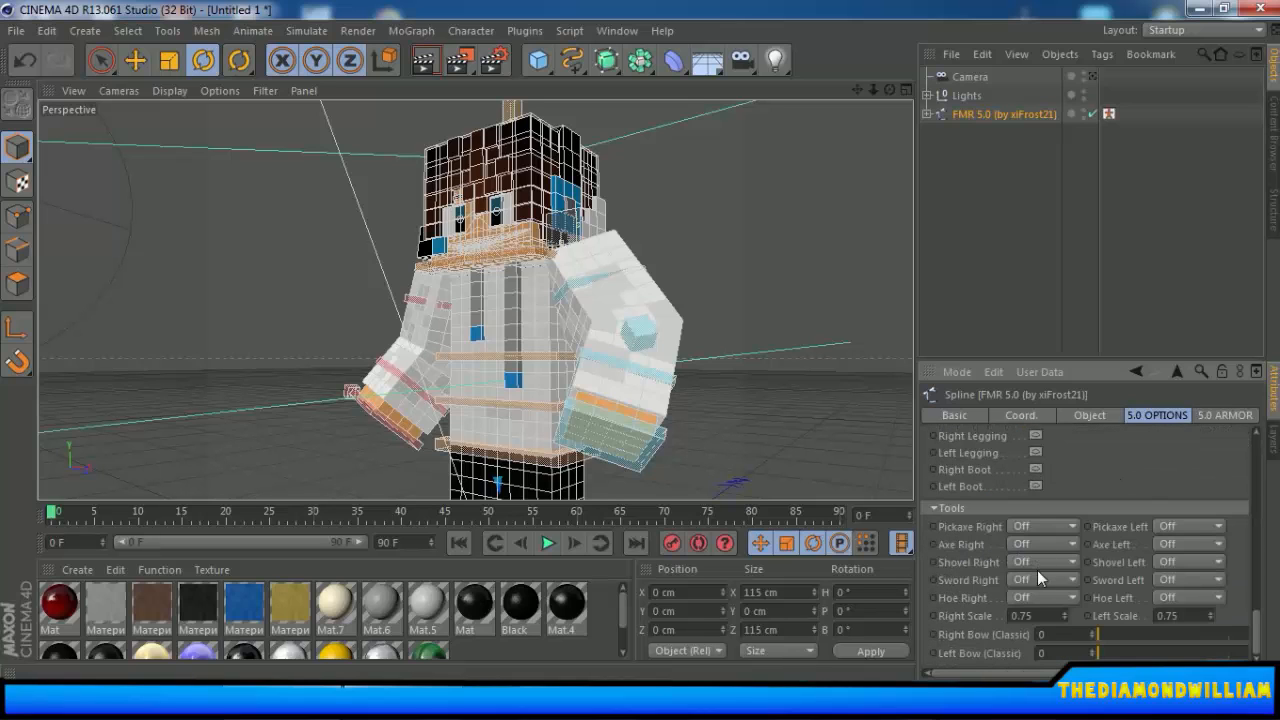
click(1035, 579)
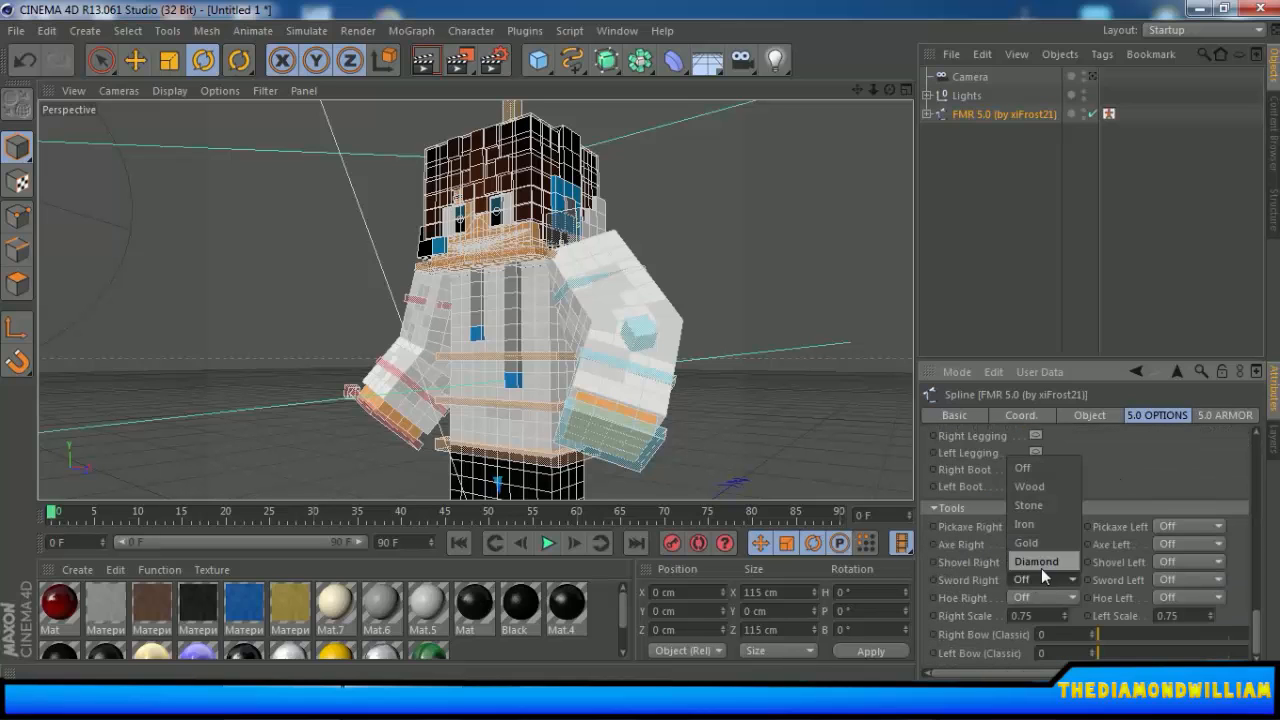
click(1041, 564)
click(326, 407)
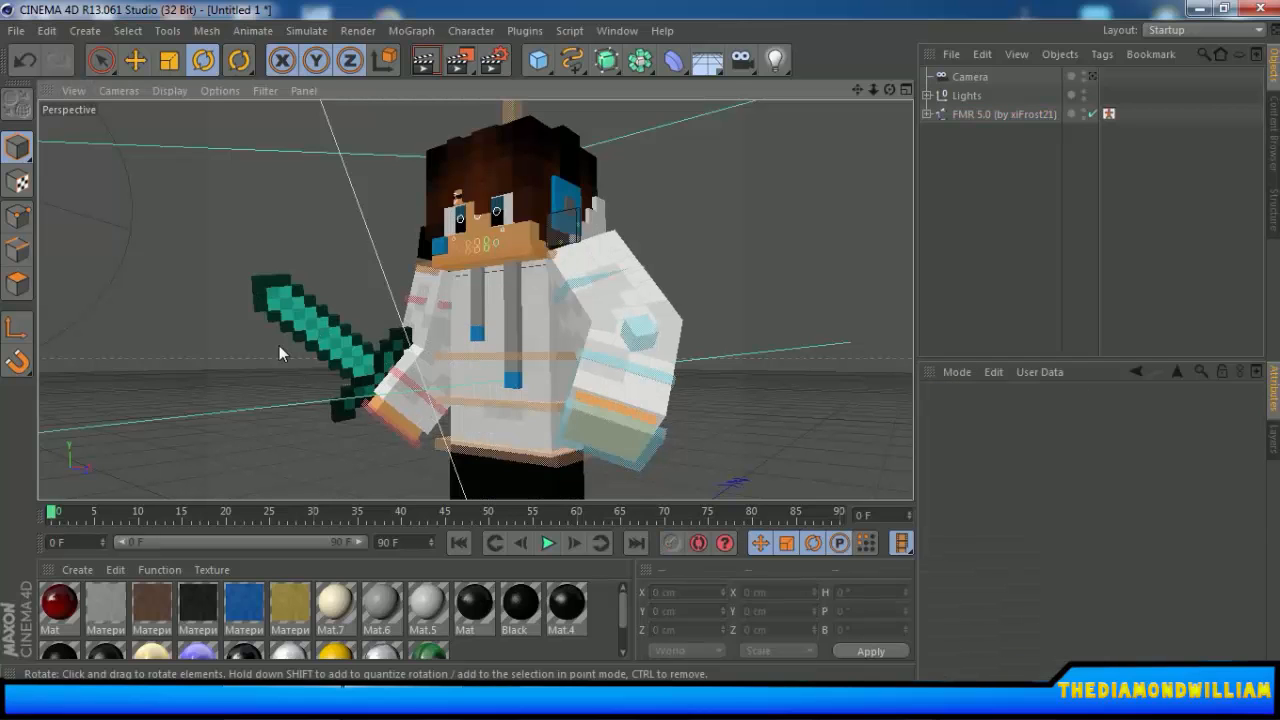
Give the FMR 5.0 rig an iron sword in the left hand by setting Sword Left to Iron, and deselect the rig.
click(975, 113)
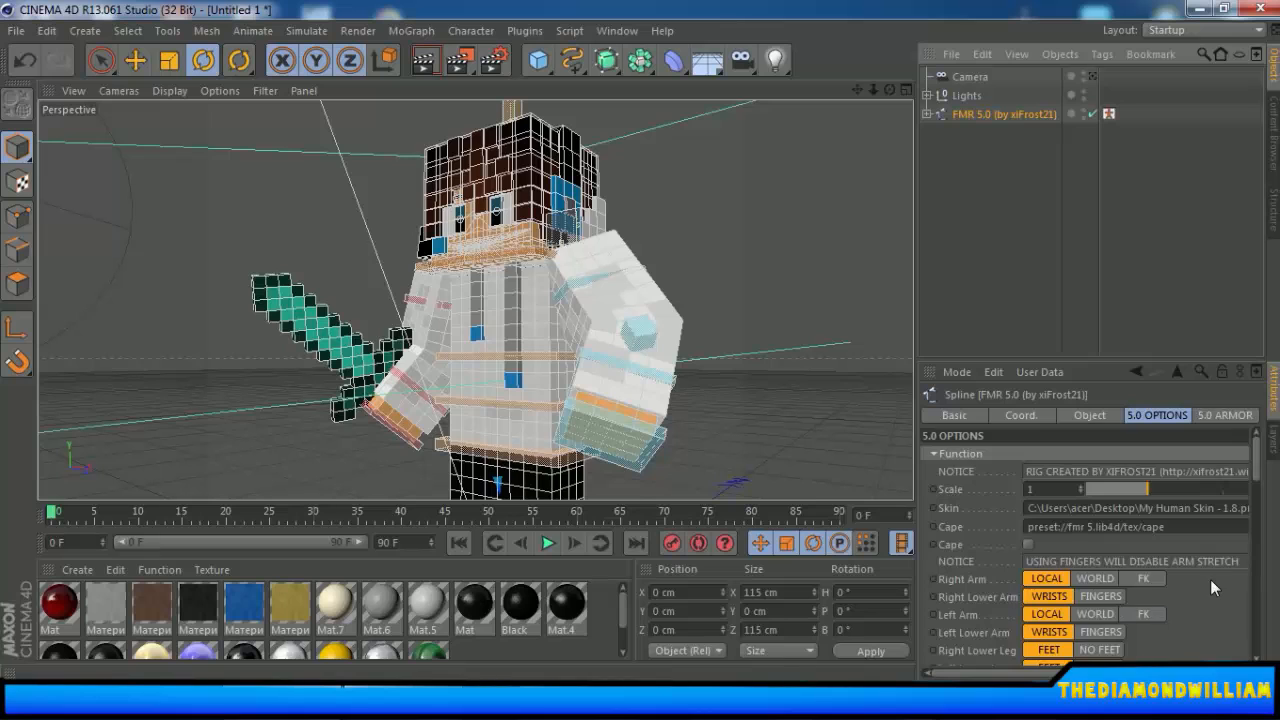
scroll(1212, 577, down, 6)
scroll(1262, 560, up, 4)
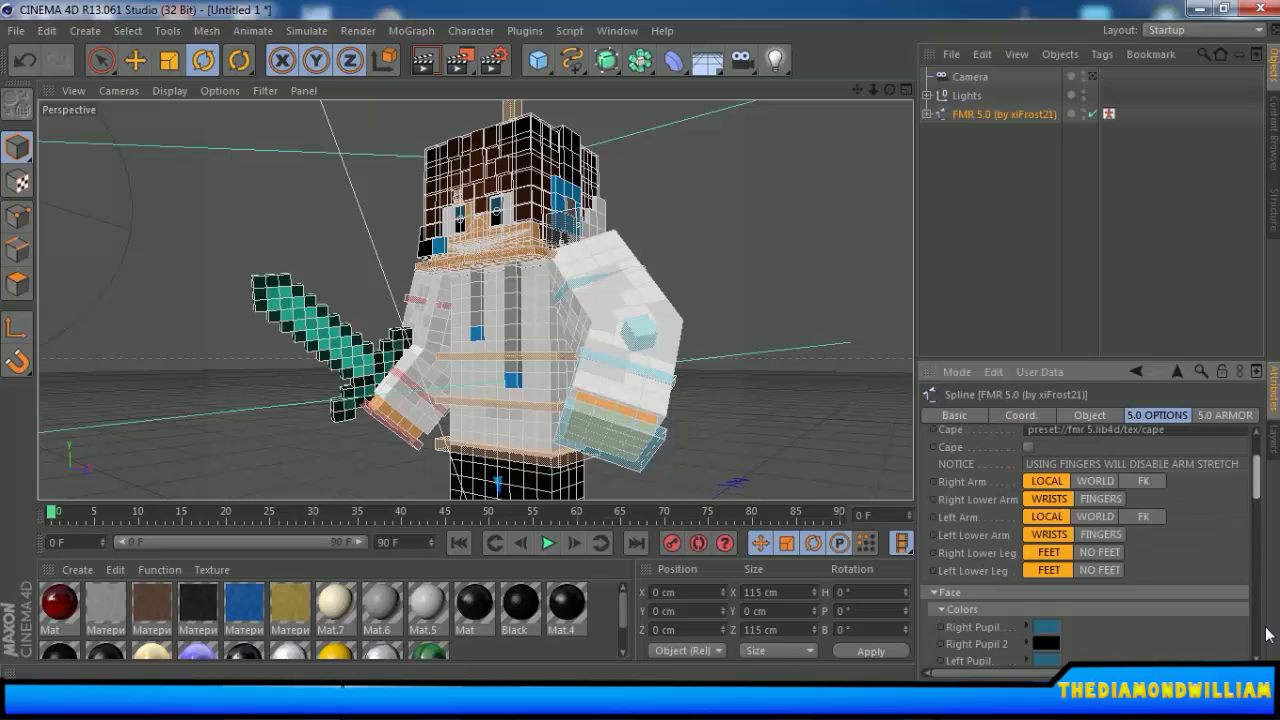
scroll(1200, 560, down, 5)
click(1165, 585)
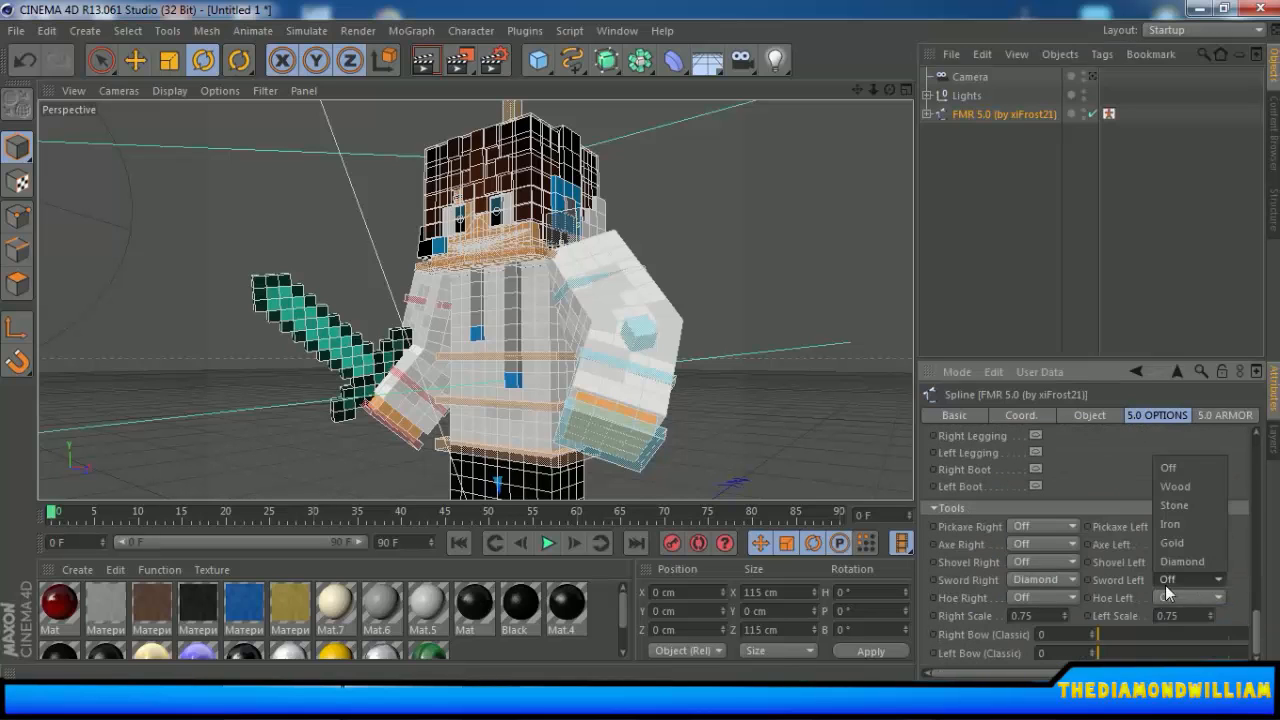
click(1184, 525)
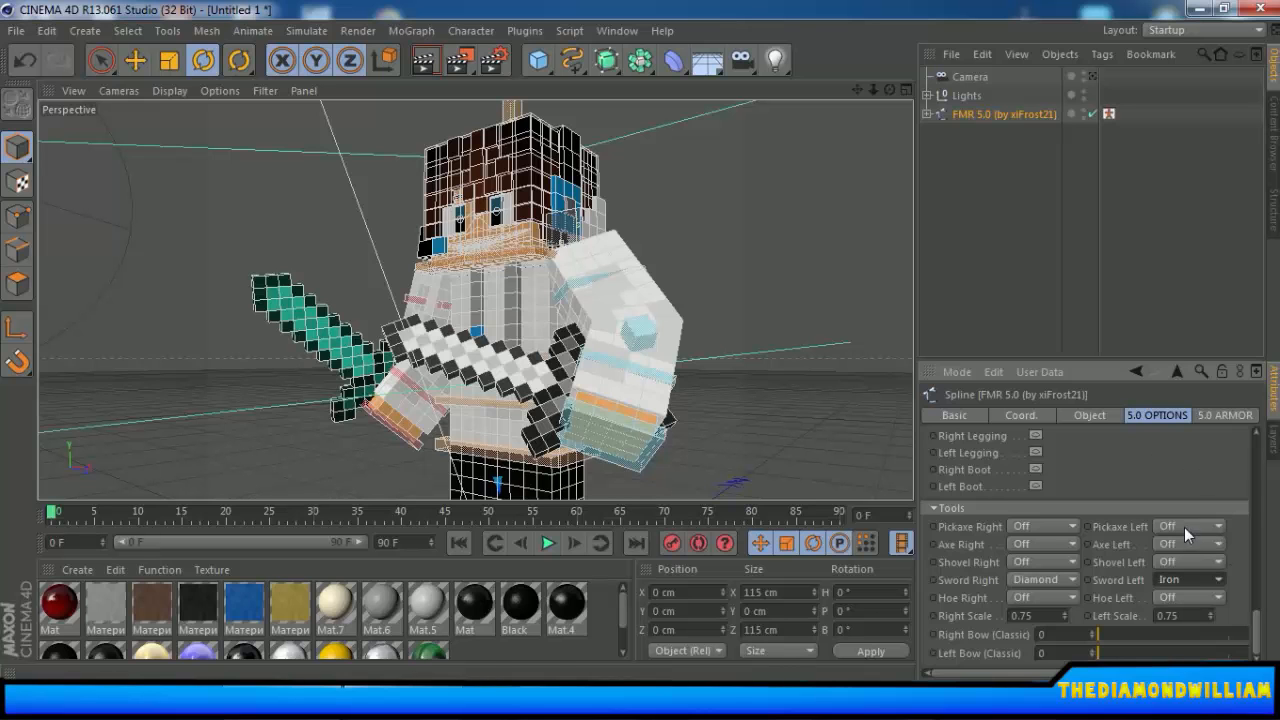
click(770, 442)
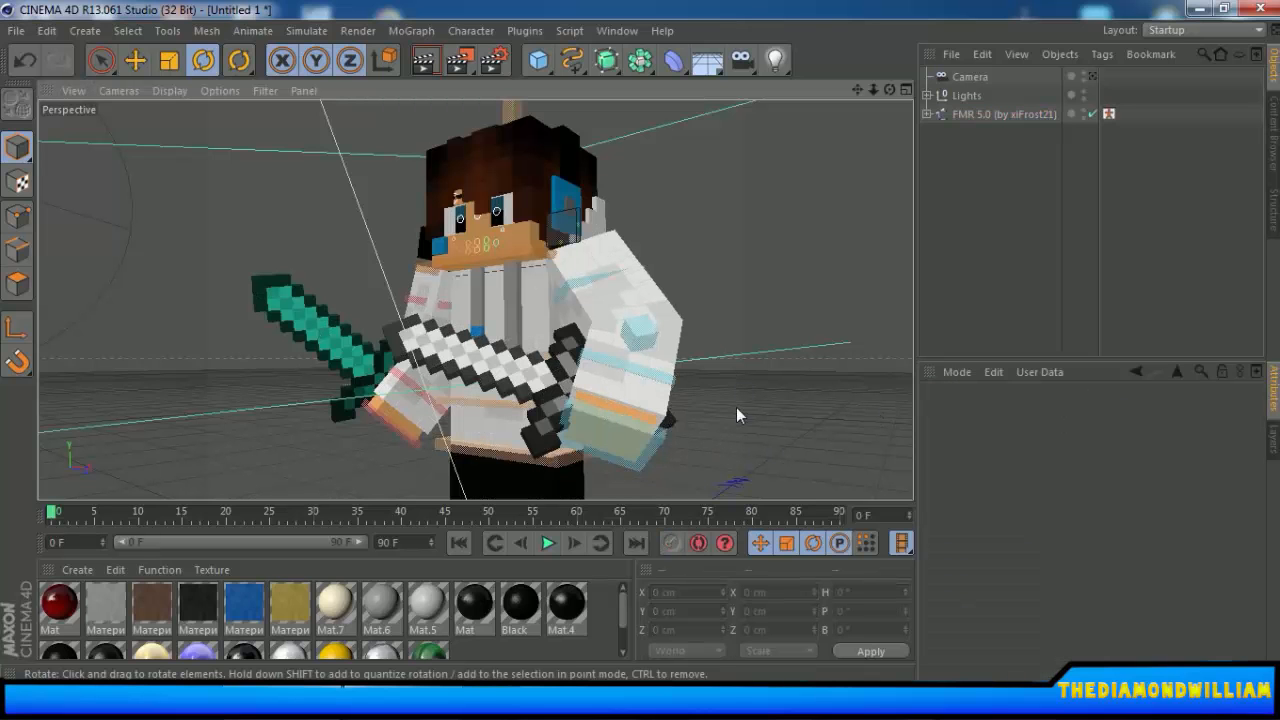
Select the iron sword and rotate it to a heading of about 199° so the blade points away from the body.
alt+drag(736, 407, 698, 433)
click(100, 59)
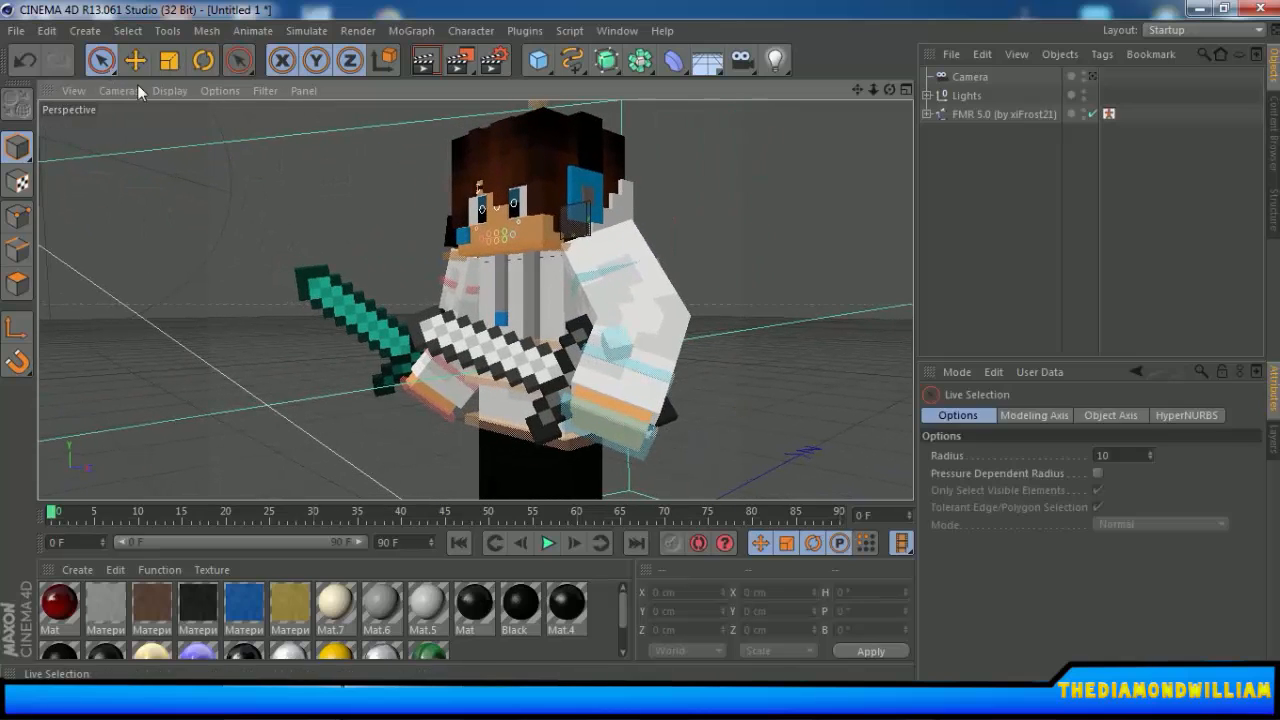
click(486, 364)
click(204, 61)
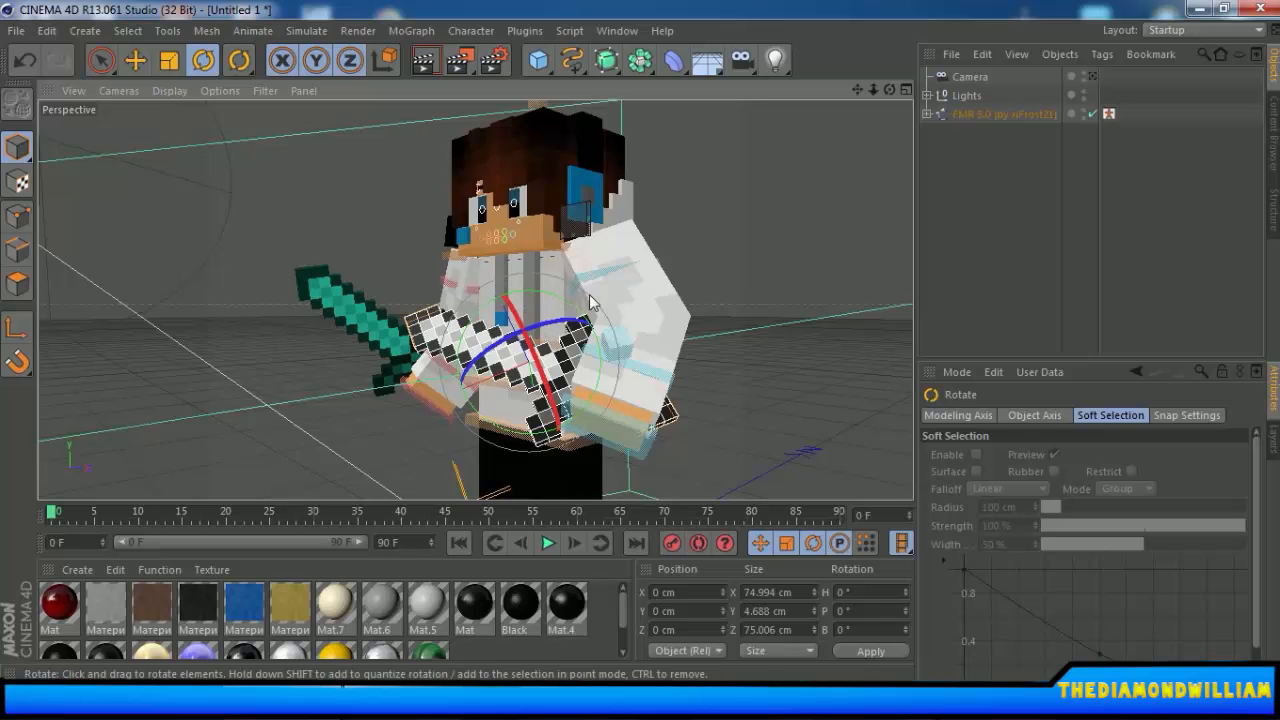
alt+drag(527, 293, 530, 291)
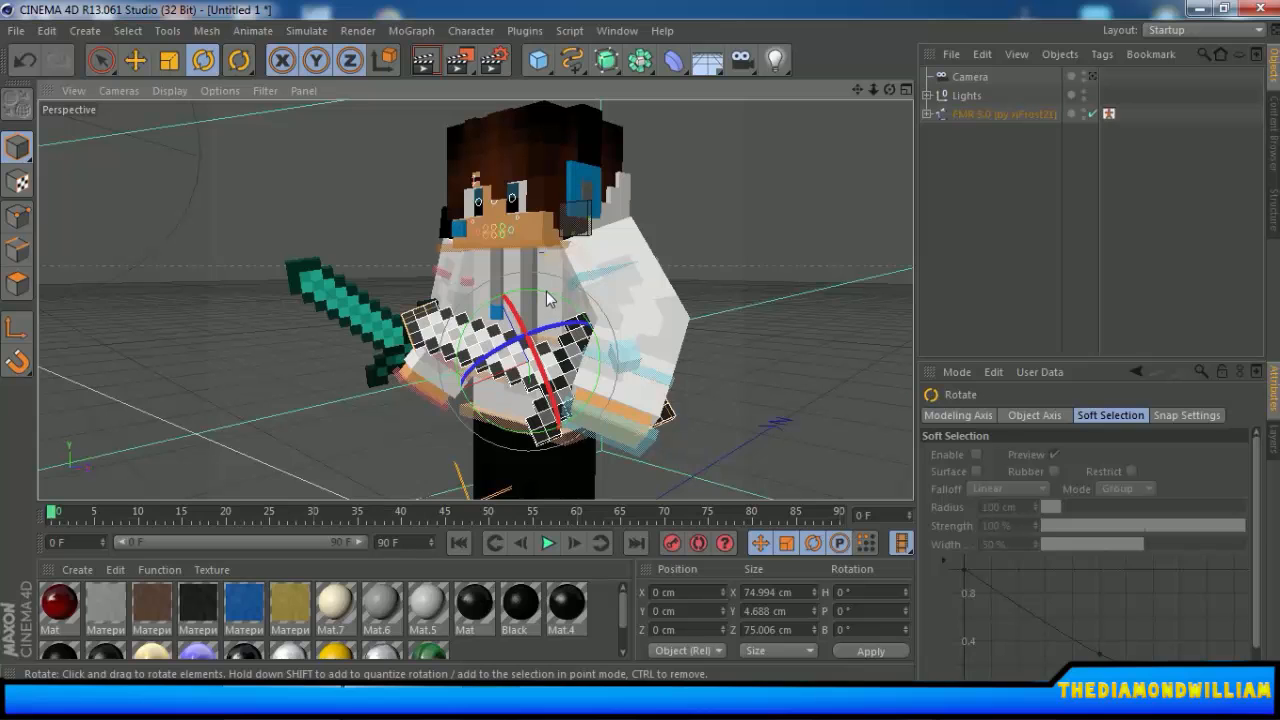
drag(480, 440, 586, 320)
Move the iron sword toward the left hand, to about X -59.4 cm, Y 1.6 cm, Z -72.8 cm.
key(e)
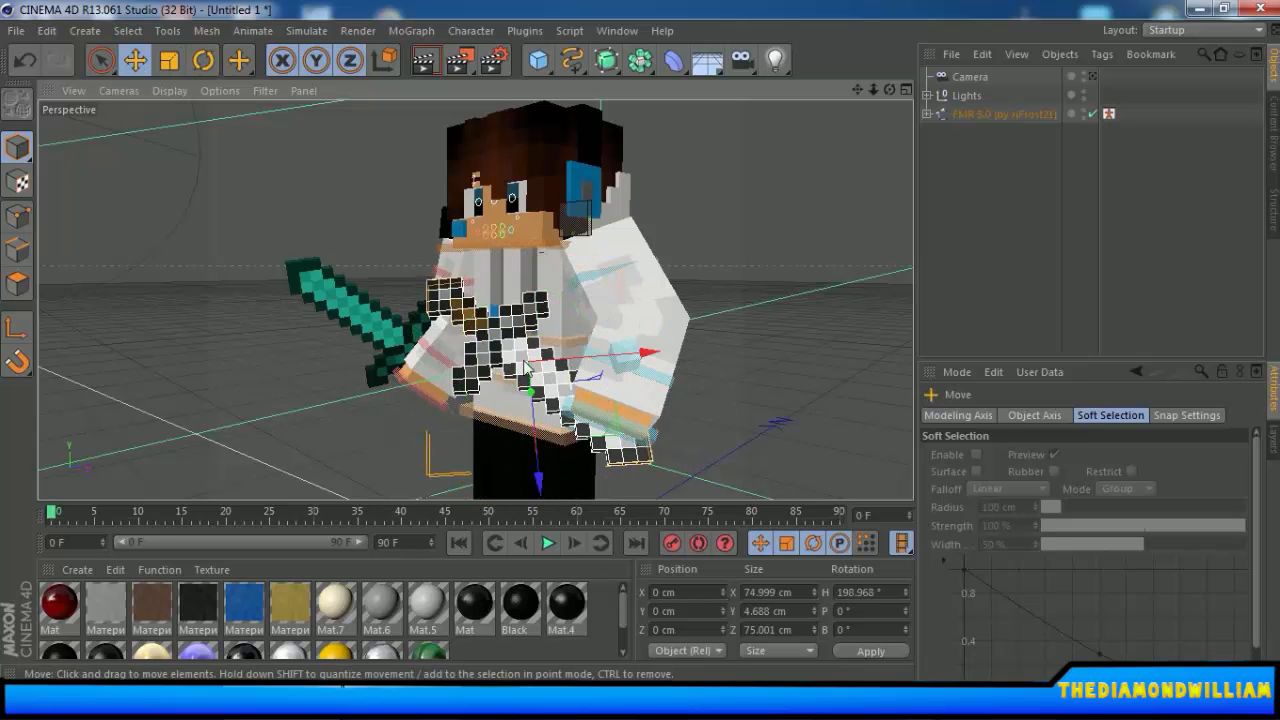
drag(525, 365, 790, 420)
alt+drag(790, 420, 593, 356)
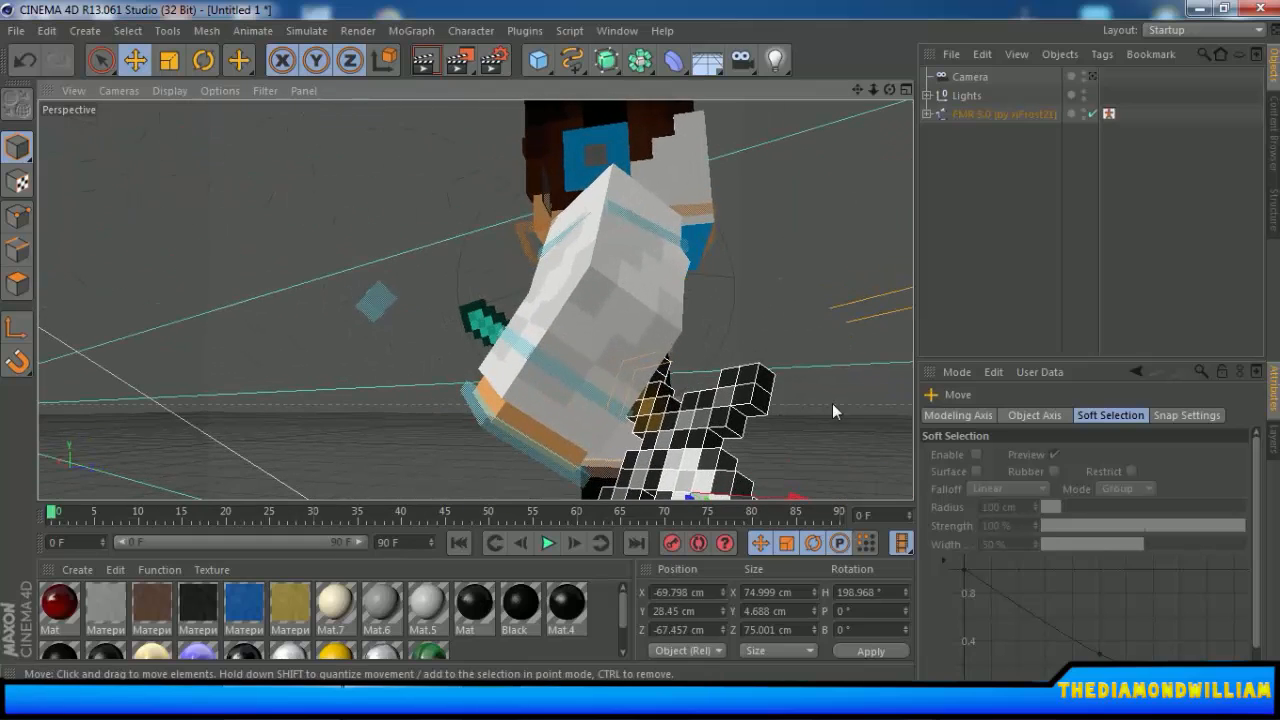
alt+drag(798, 372, 700, 415)
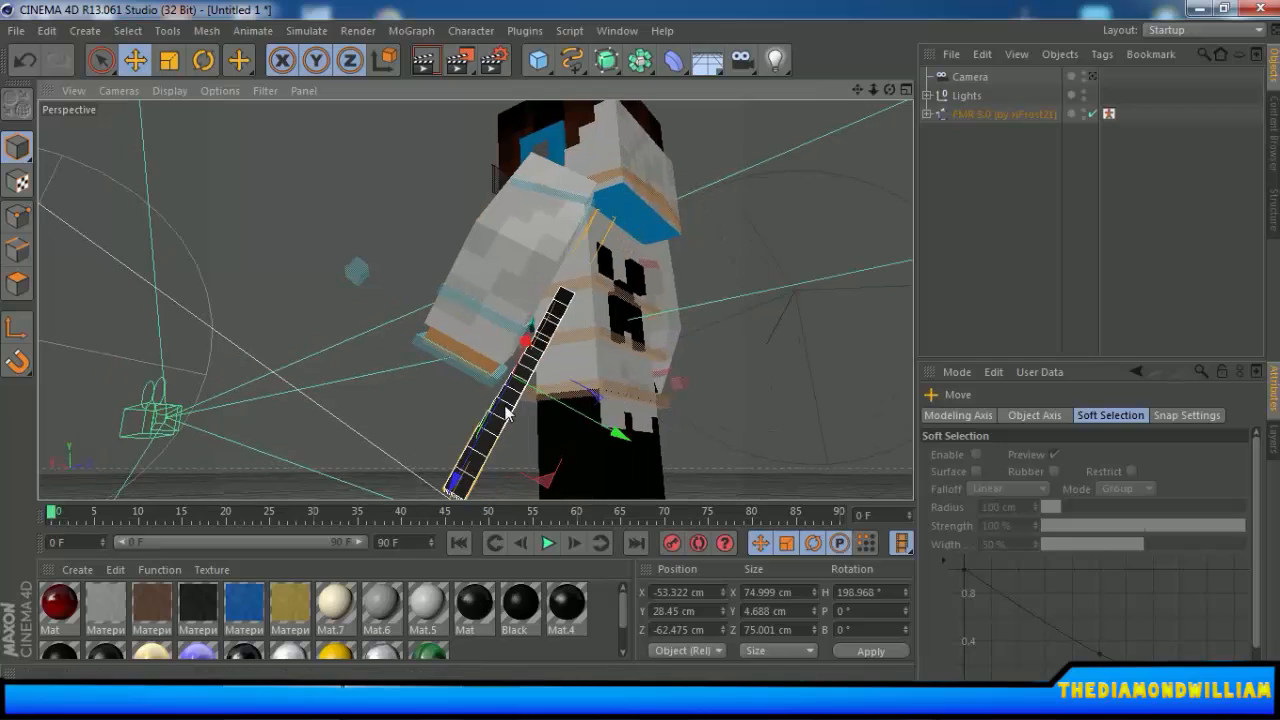
drag(535, 416, 430, 372)
alt+drag(237, 349, 520, 407)
drag(451, 382, 470, 385)
alt+drag(470, 385, 371, 268)
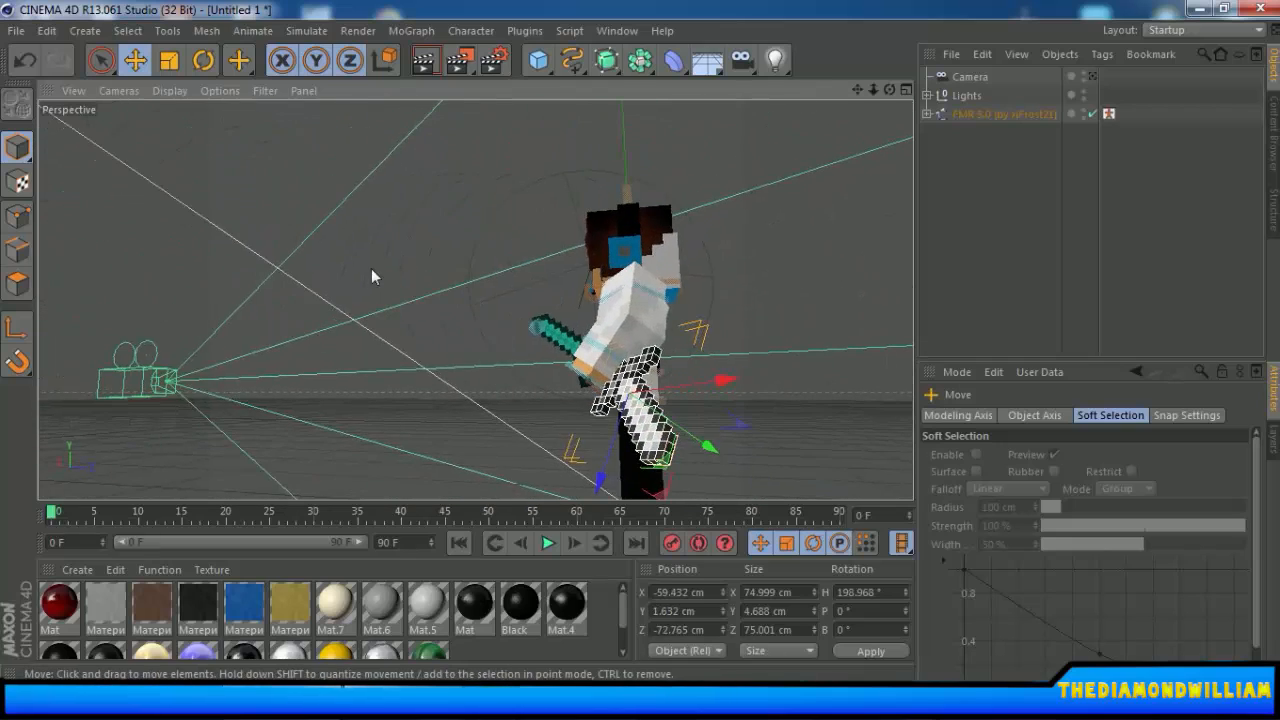
Rotate the iron sword to a heading of about 188° and fit it into the left hand at about X -62.3, Y -2.3, Z -70.8 cm.
click(203, 62)
drag(714, 380, 706, 418)
scroll(640, 374, up, 3)
alt+drag(634, 372, 759, 319)
alt+drag(680, 400, 565, 335)
click(135, 59)
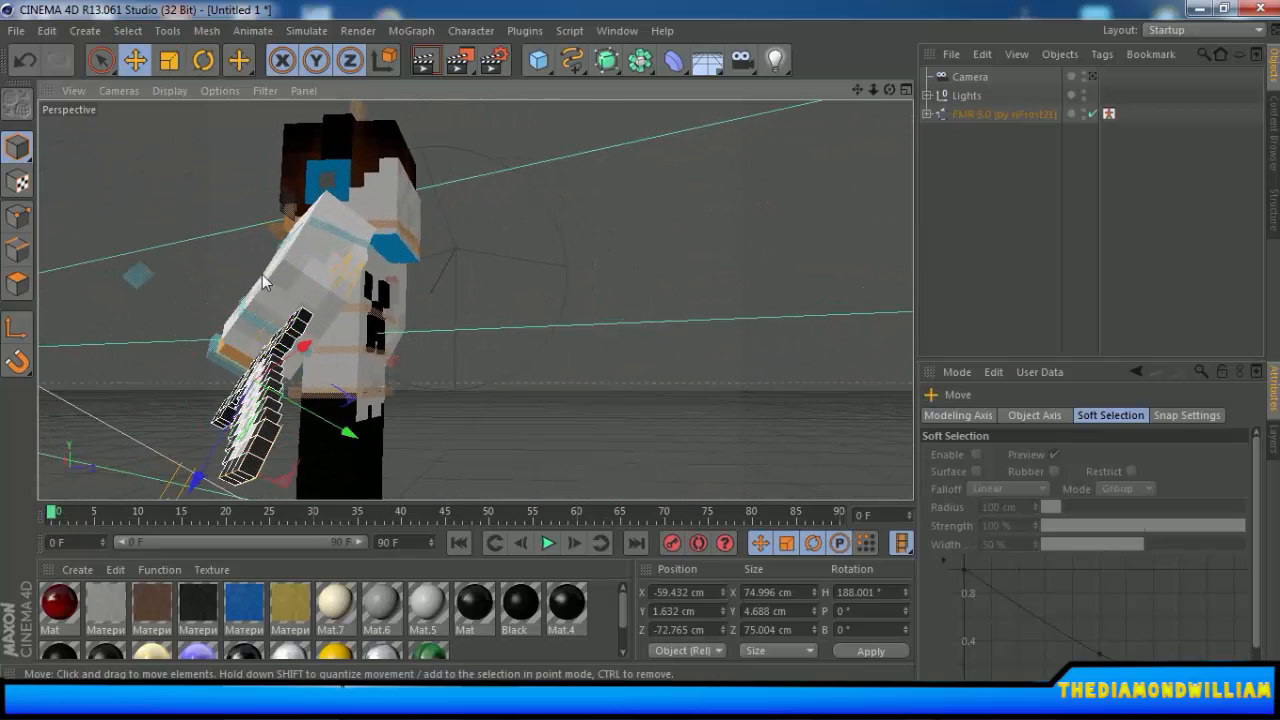
drag(337, 423, 727, 377)
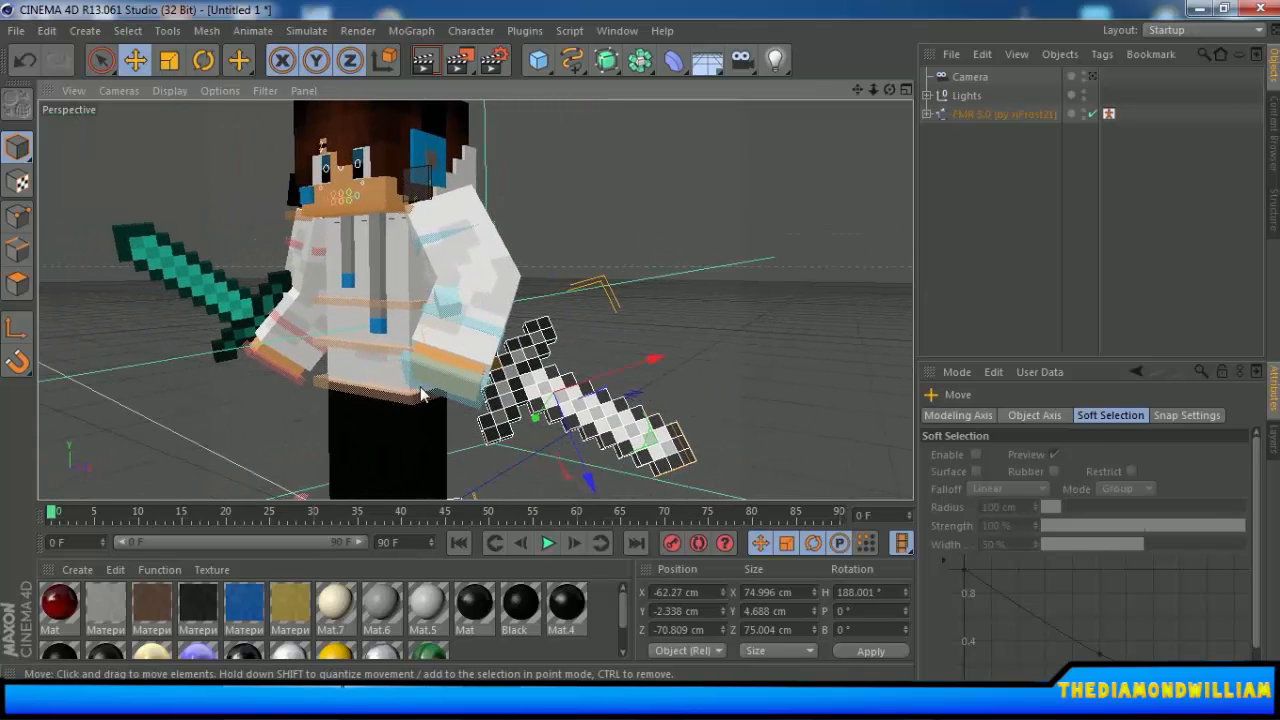
Rotate the waist control to about H 11.8°, P 9.9°, B -2.8° to twist and lean the upper body.
click(365, 300)
click(203, 60)
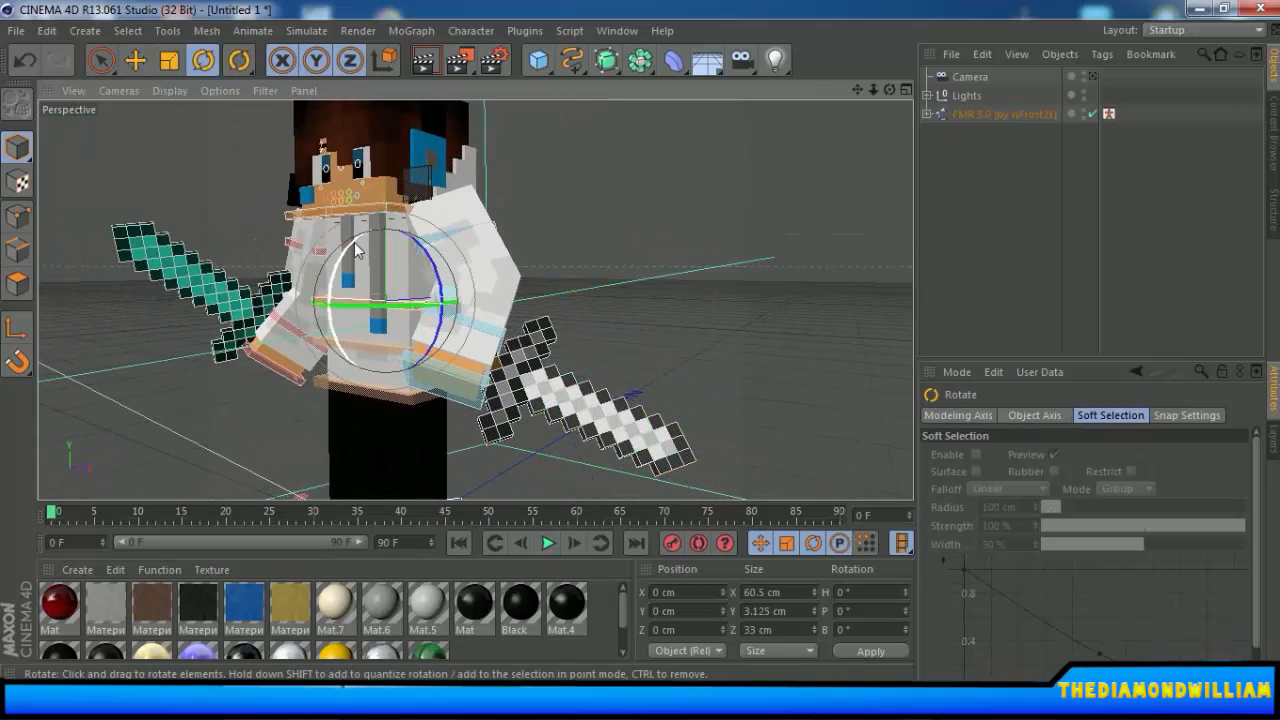
drag(340, 257, 394, 317)
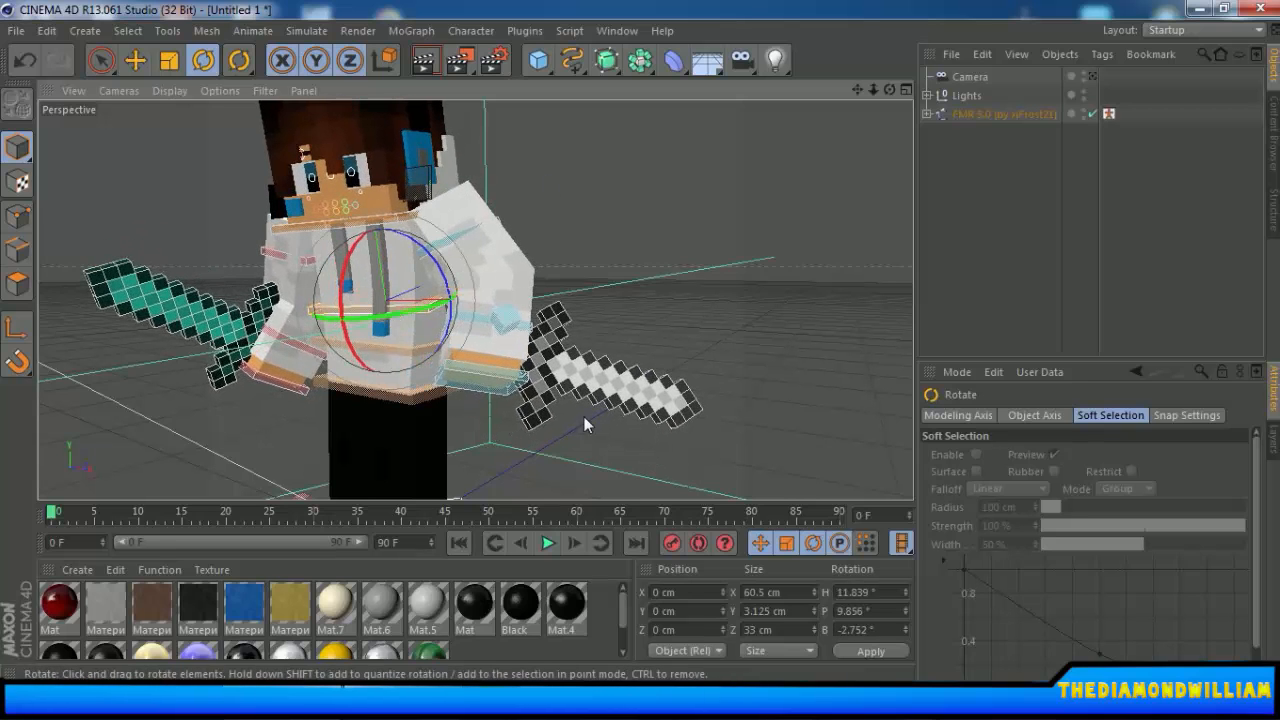
alt+drag(586, 424, 550, 399)
alt+middle_drag(582, 398, 567, 337)
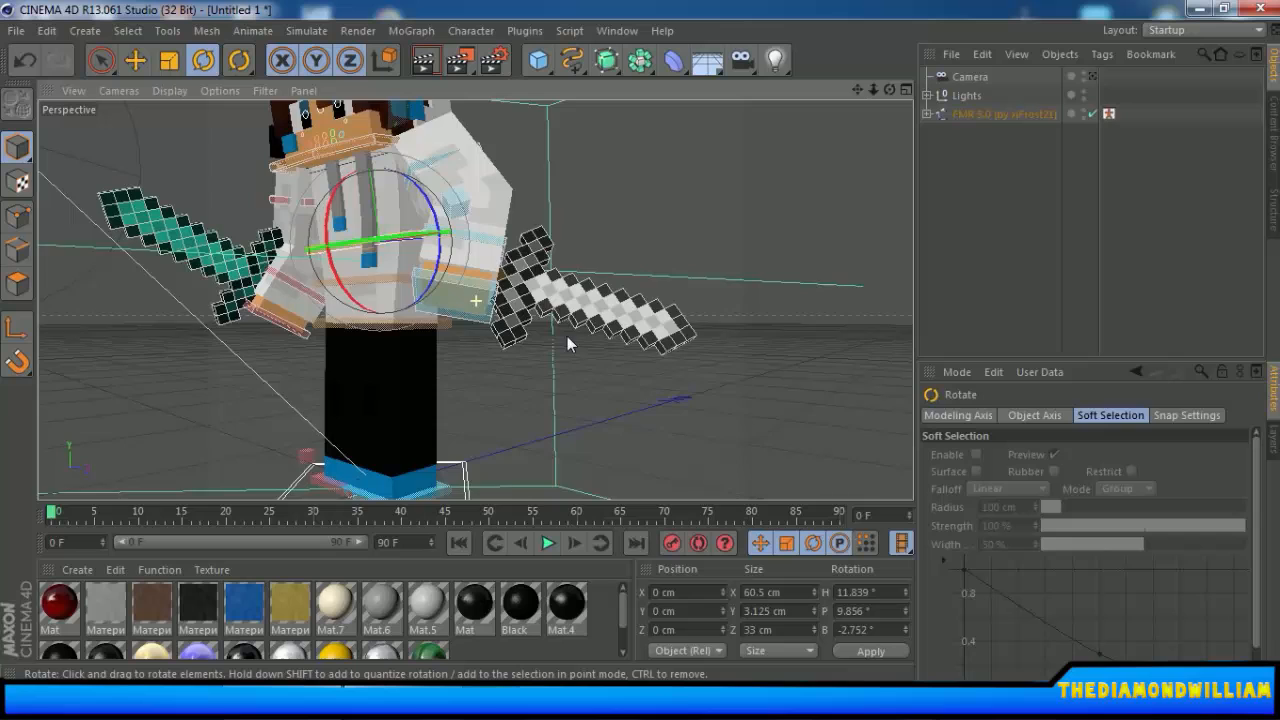
Move the left foot control outward and the right foot control goalLegR to about X -8.0, Y 3.4, Z -8.8 cm for a wider stance.
click(413, 479)
click(135, 60)
drag(464, 500, 369, 480)
click(371, 478)
click(336, 481)
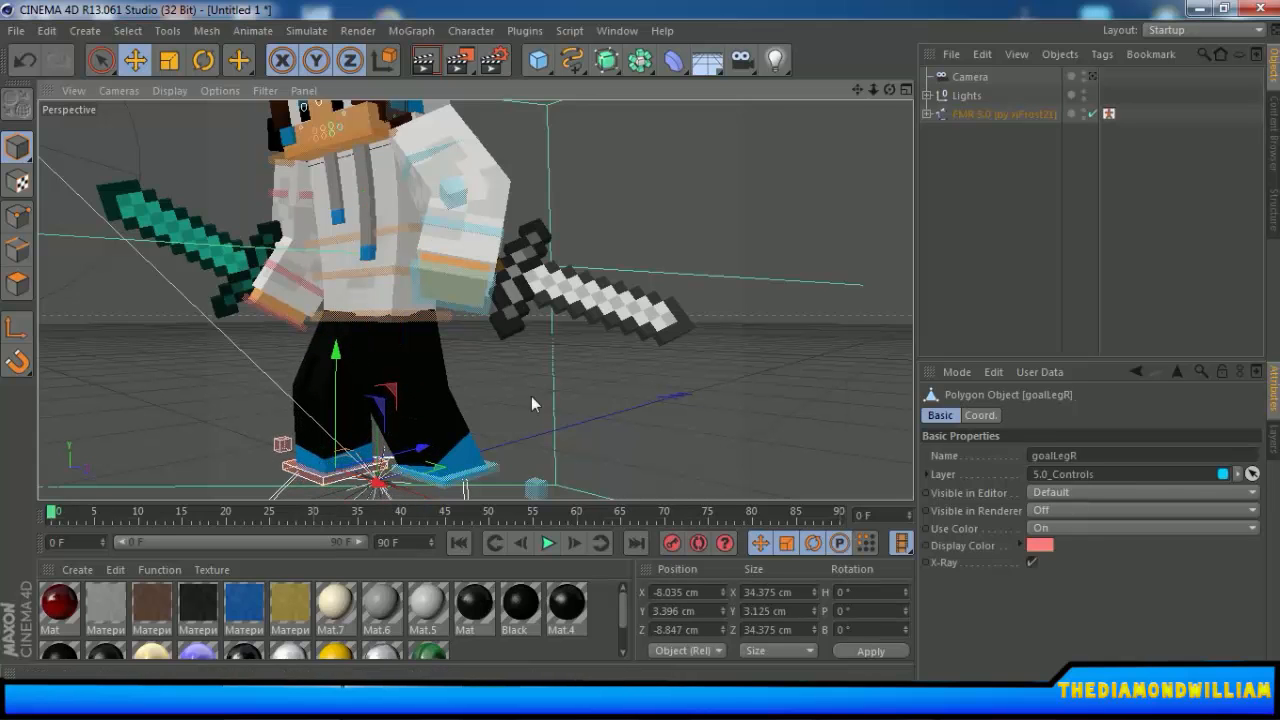
alt+drag(531, 396, 578, 390)
alt+middle_drag(578, 390, 644, 475)
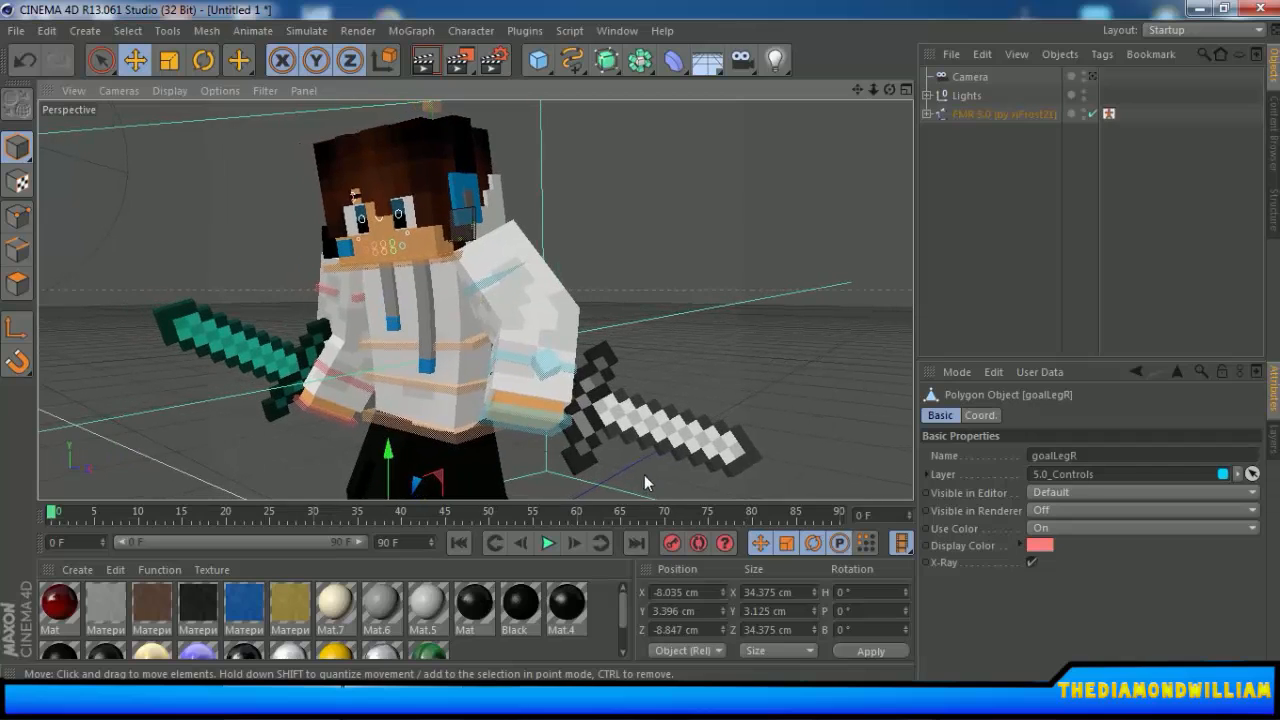
Rotate the head control at the neck to a heading of about 12.6° to turn the face.
click(409, 261)
drag(410, 257, 466, 255)
click(203, 60)
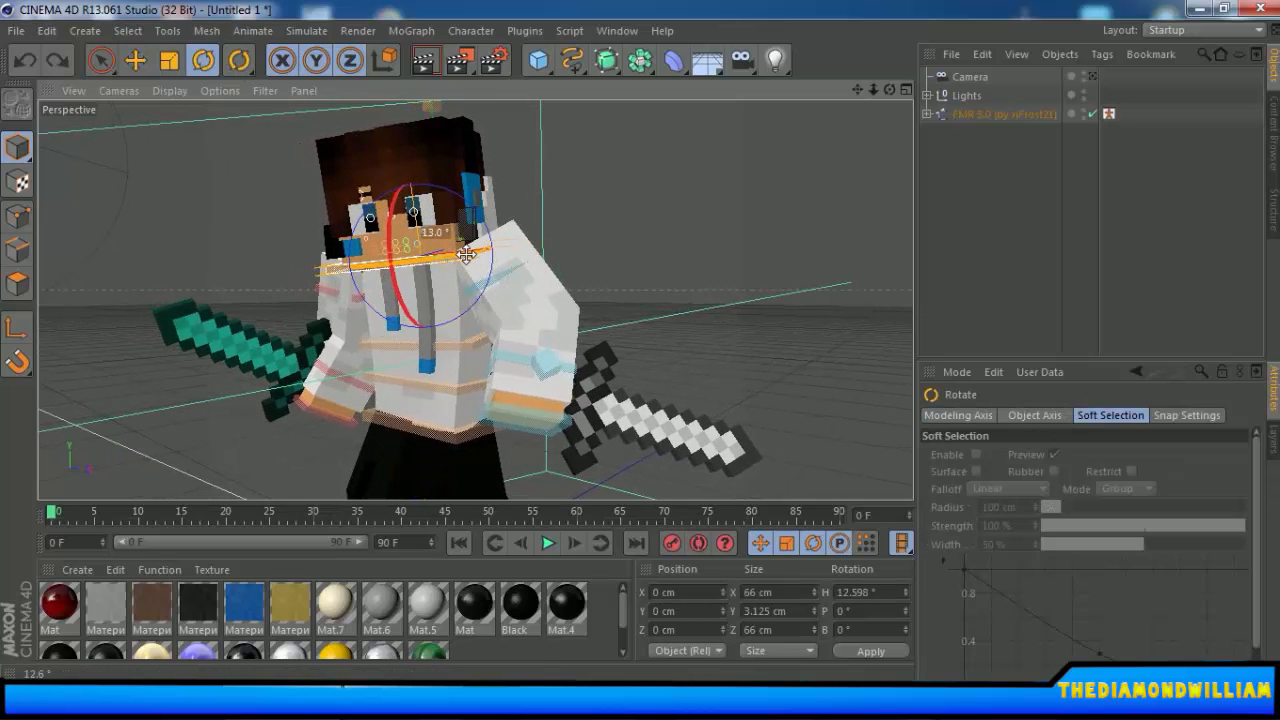
click(404, 246)
click(347, 288)
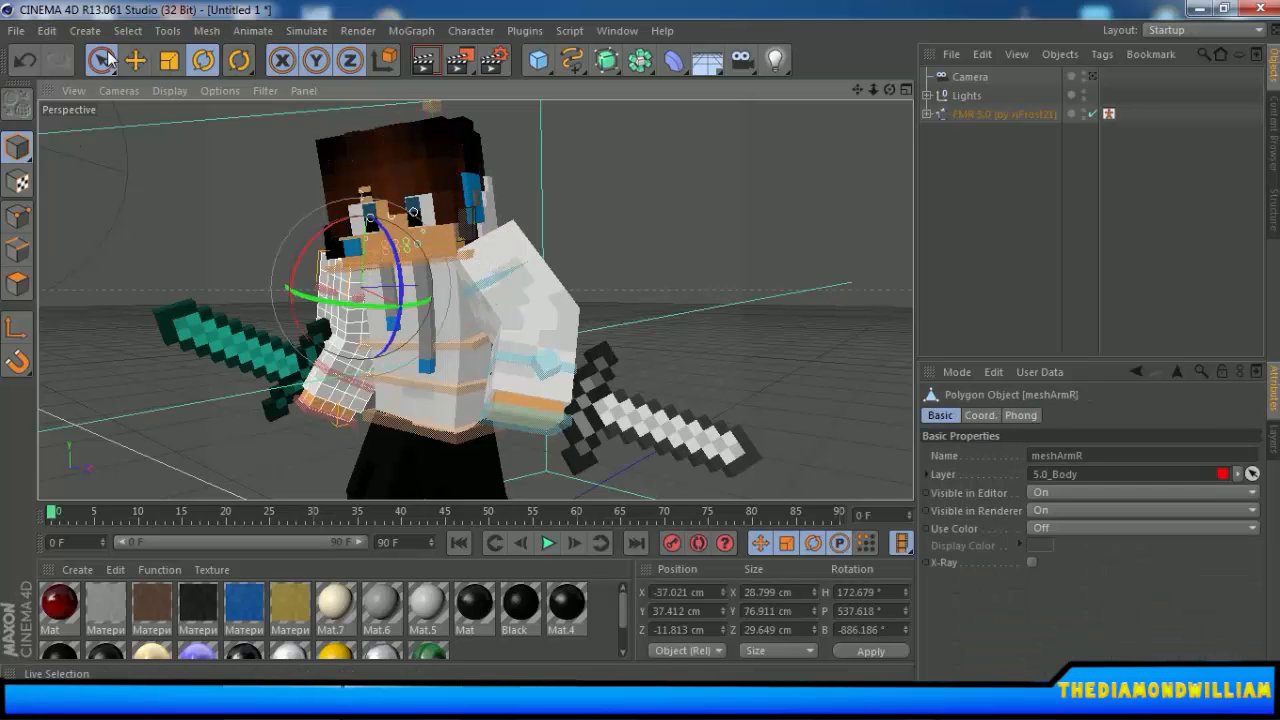
Open the character's mouth by moving the mouth open/close control beside the head to about Y 2.7 cm.
click(101, 60)
scroll(393, 332, up, 3)
scroll(450, 244, up, 5)
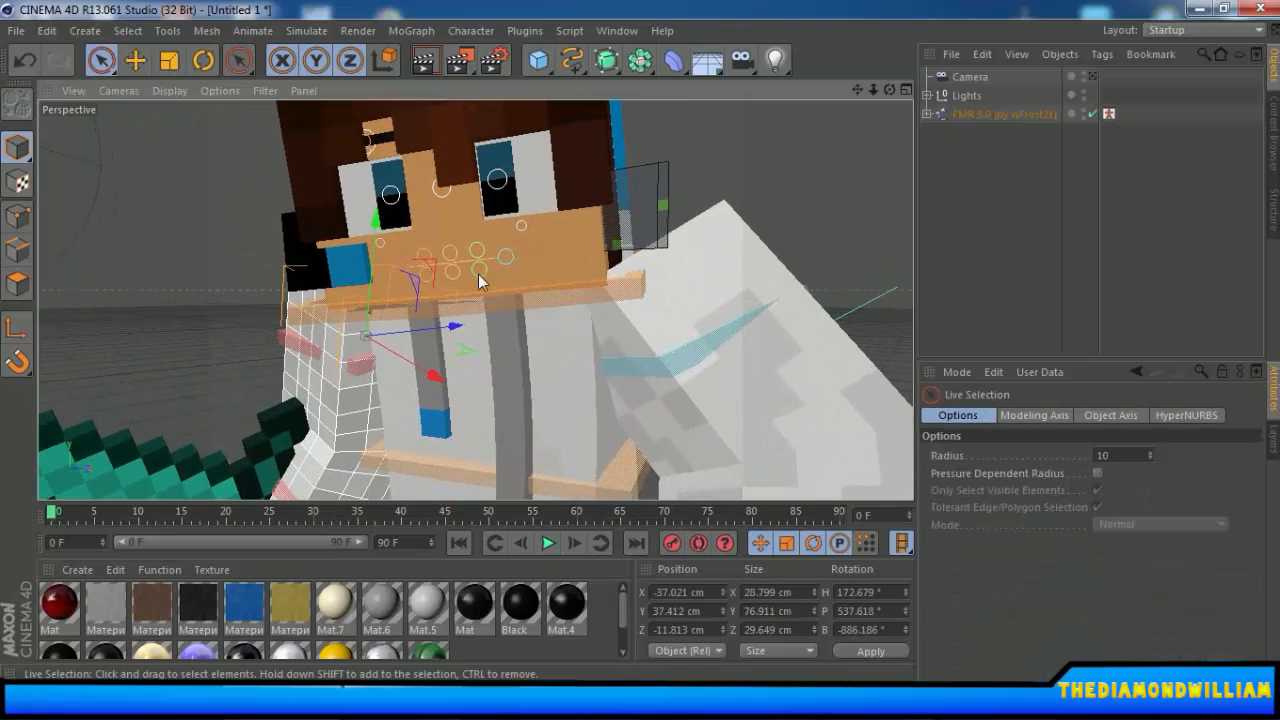
click(478, 270)
click(135, 60)
scroll(469, 338, up, 8)
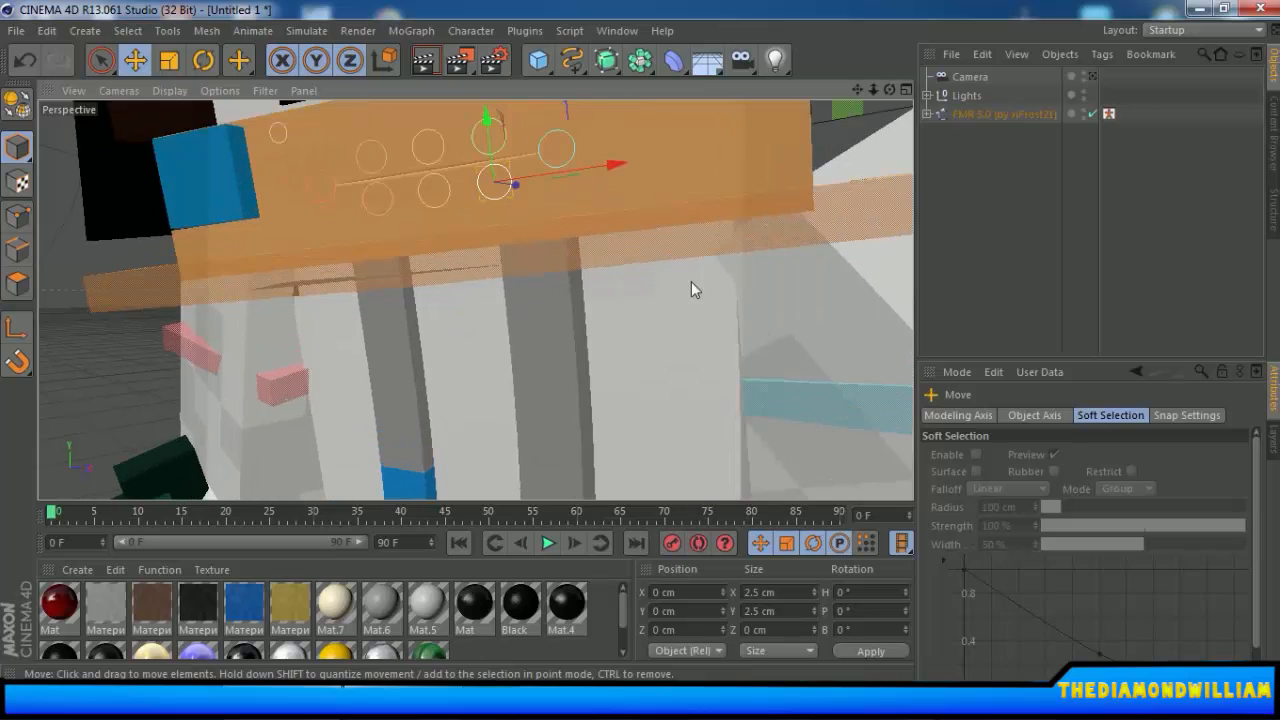
scroll(557, 311, down, 3)
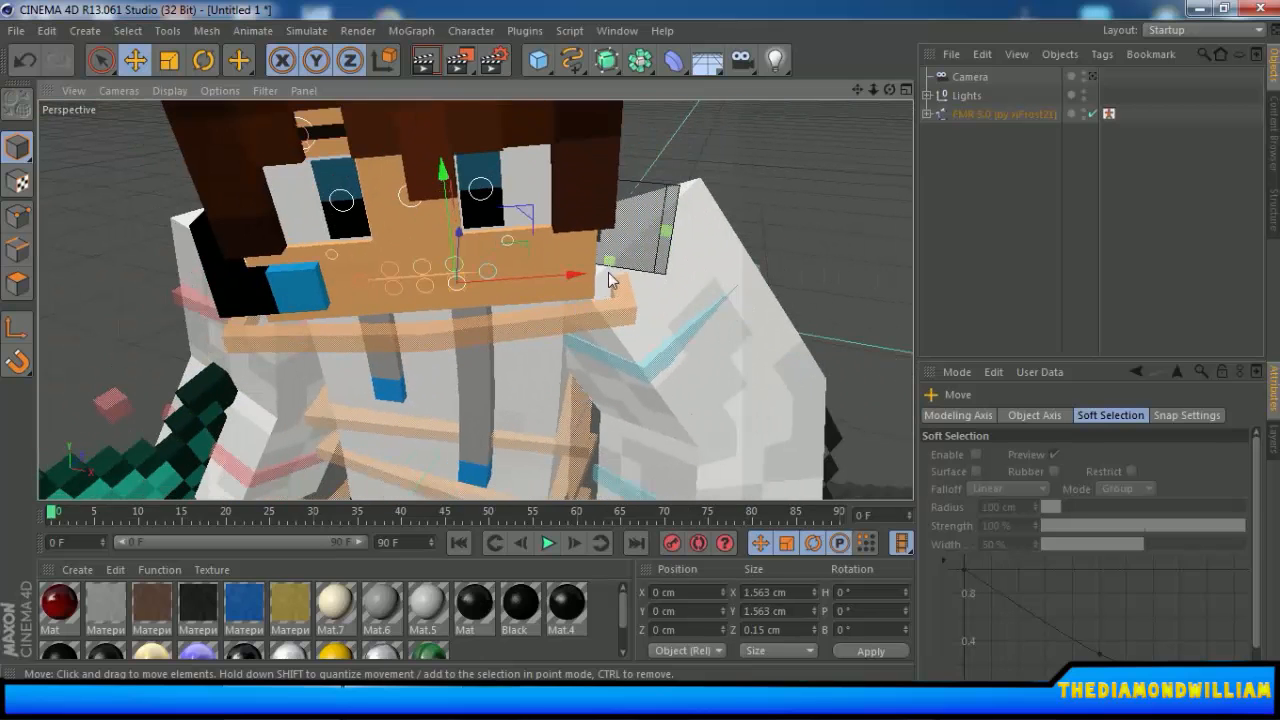
drag(610, 280, 612, 189)
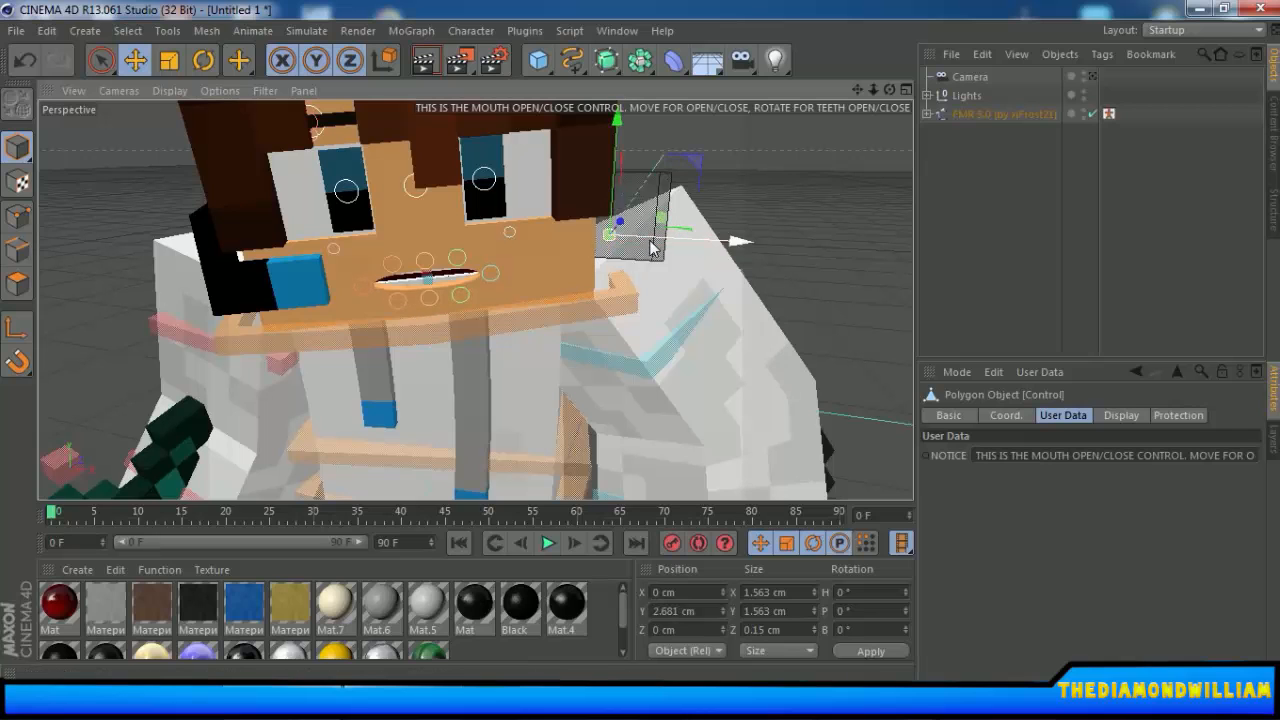
Move the mouth expression control upward to give the character a slight smile.
click(665, 207)
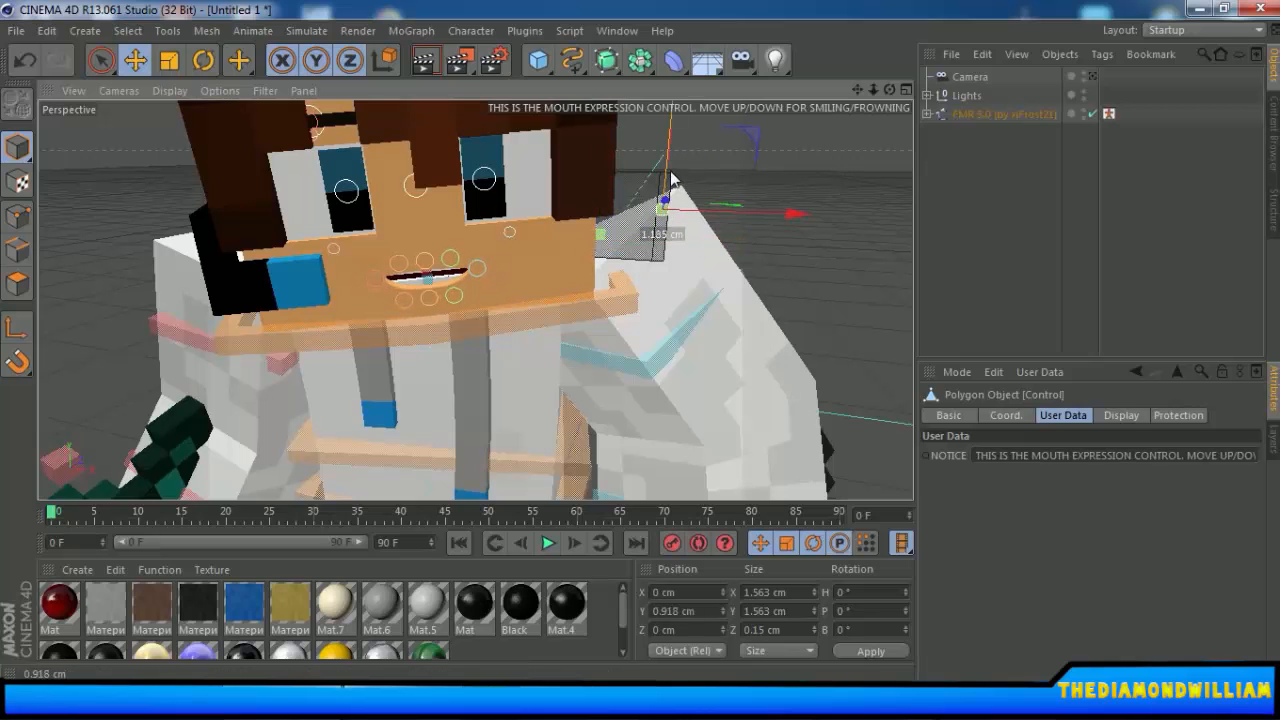
click(715, 304)
alt+drag(719, 331, 505, 335)
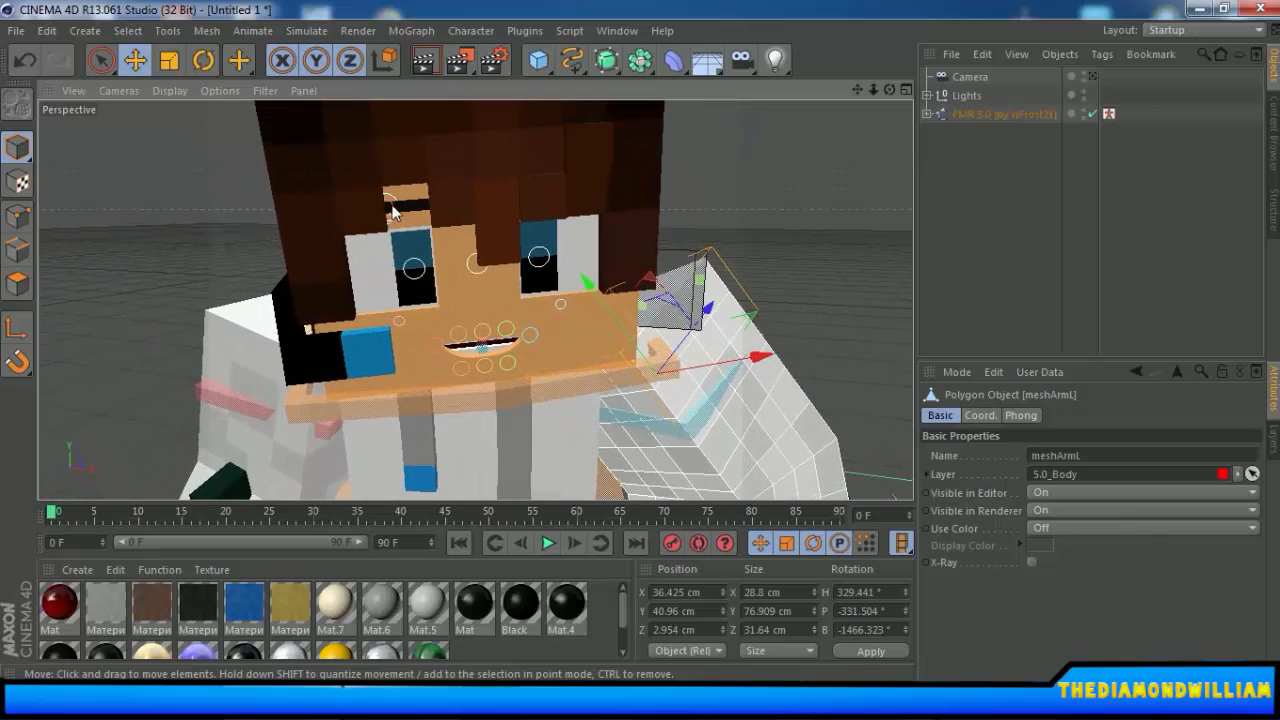
click(389, 207)
scroll(406, 238, up, 3)
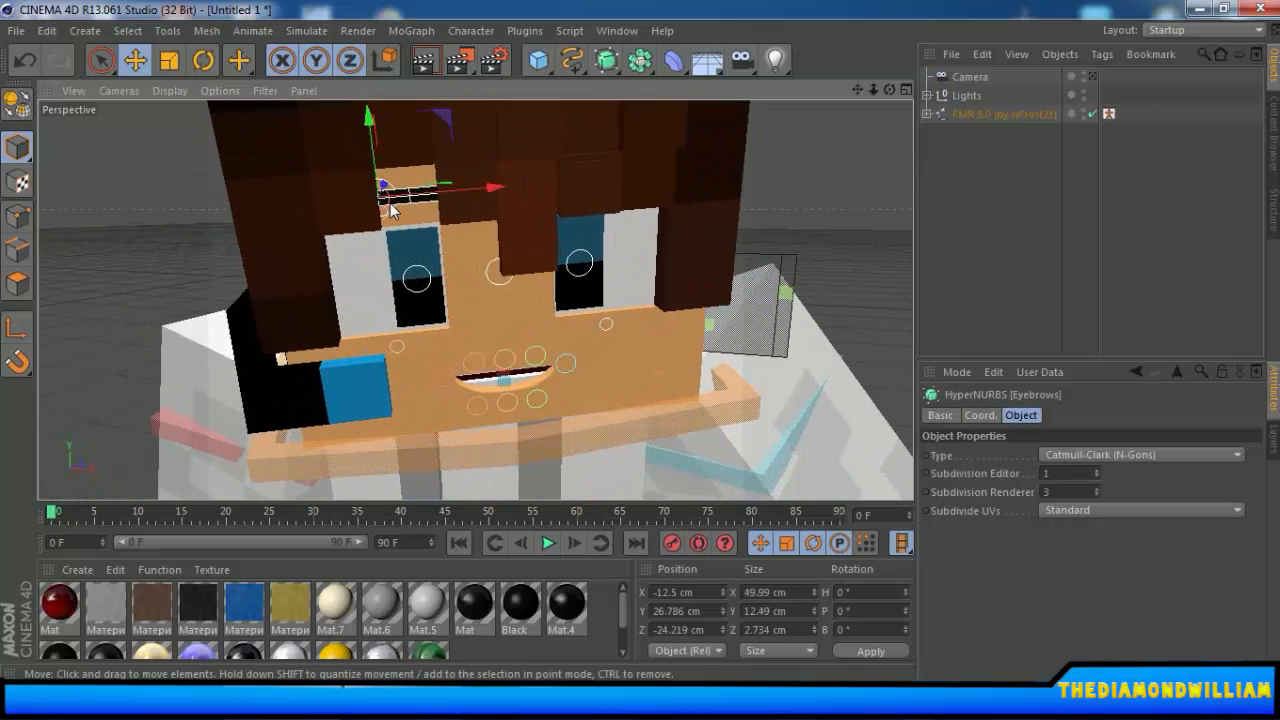
drag(380, 185, 375, 165)
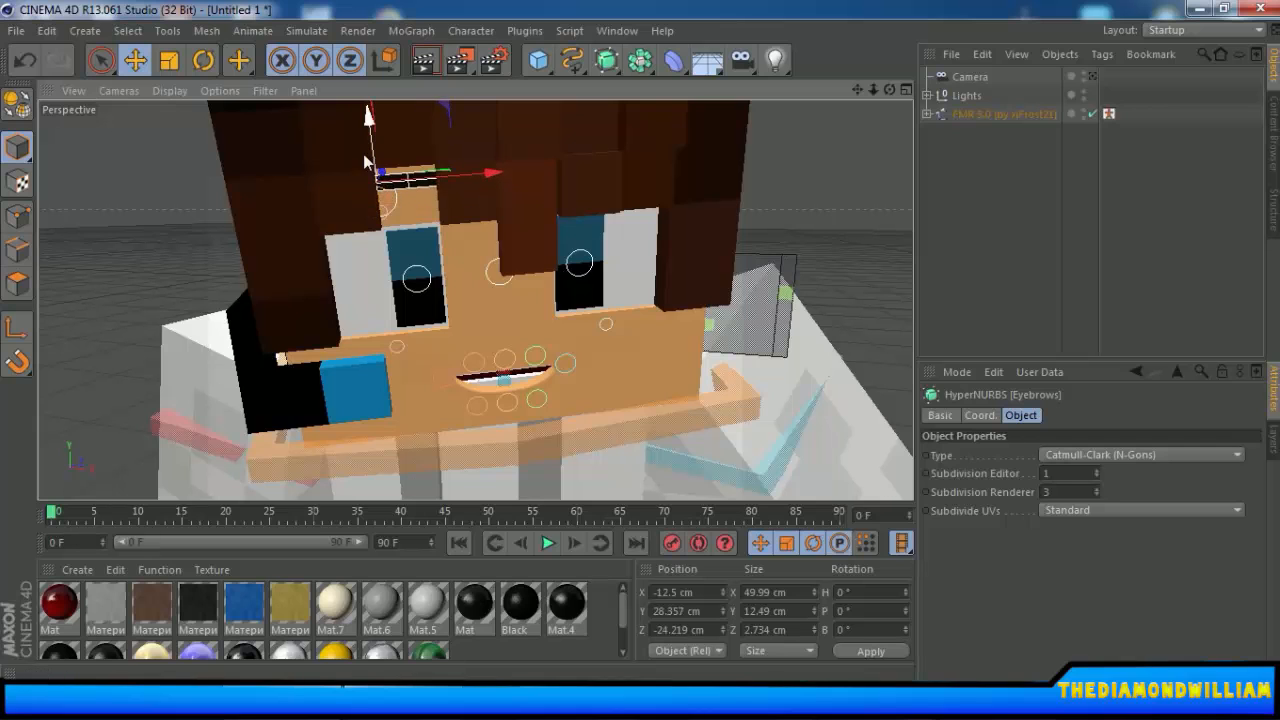
key(ctrl+z)
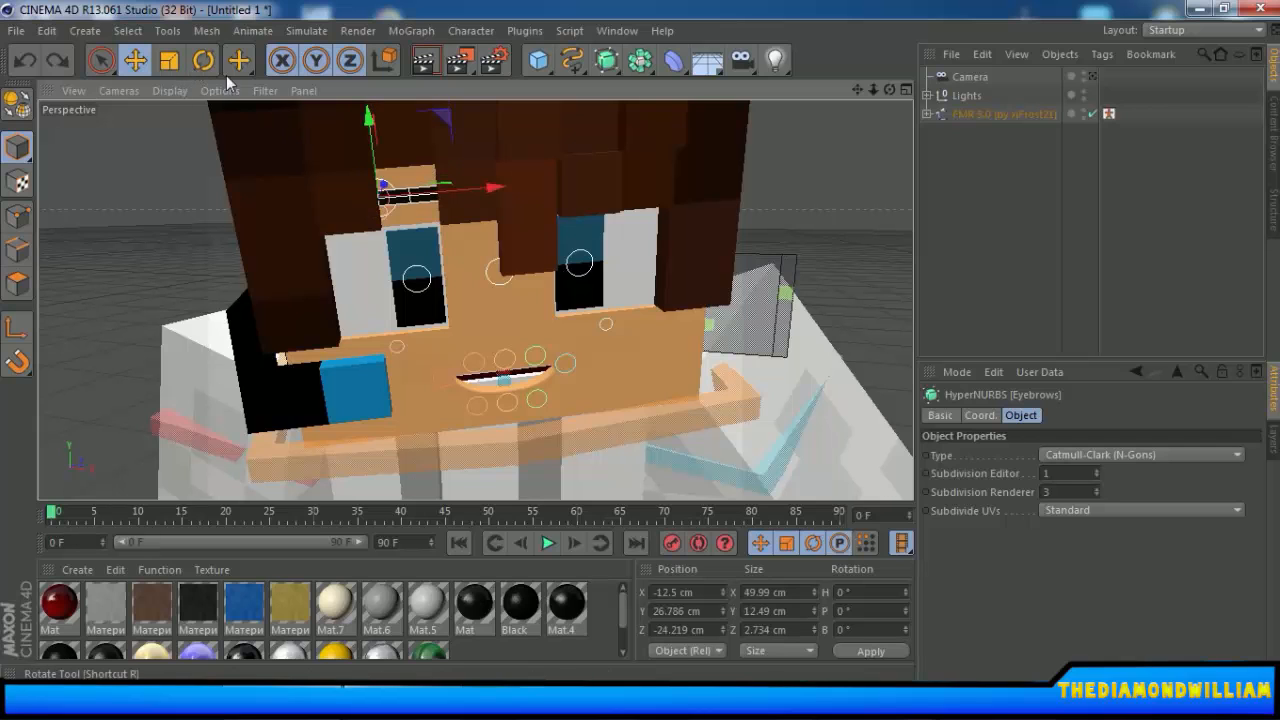
click(383, 188)
drag(380, 192, 391, 214)
key(ctrl+z)
click(393, 219)
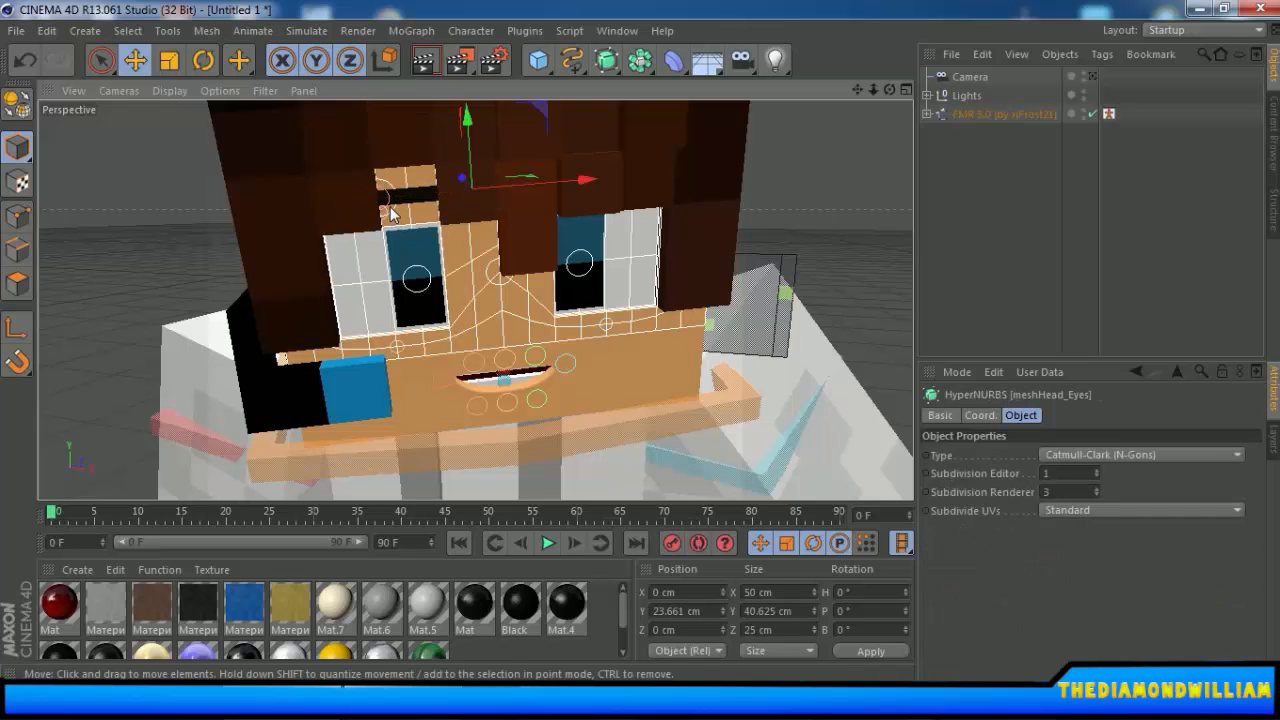
click(381, 183)
drag(378, 173, 386, 205)
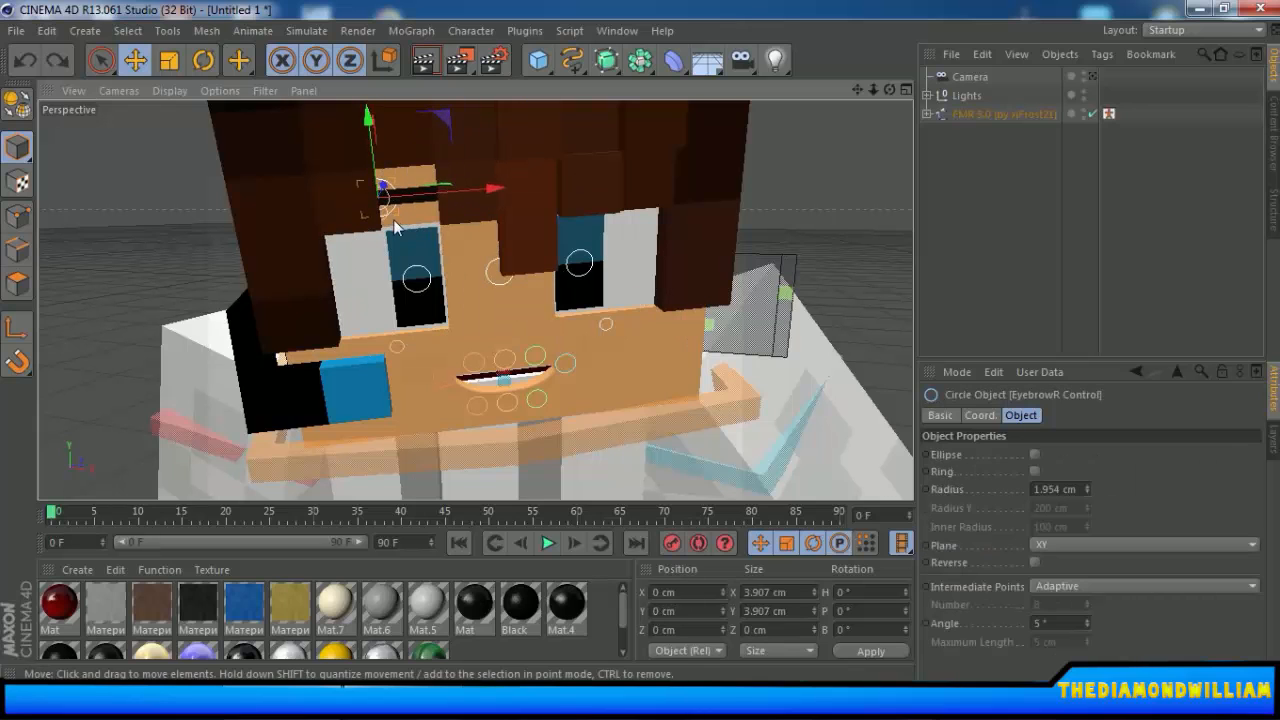
key(ctrl+z)
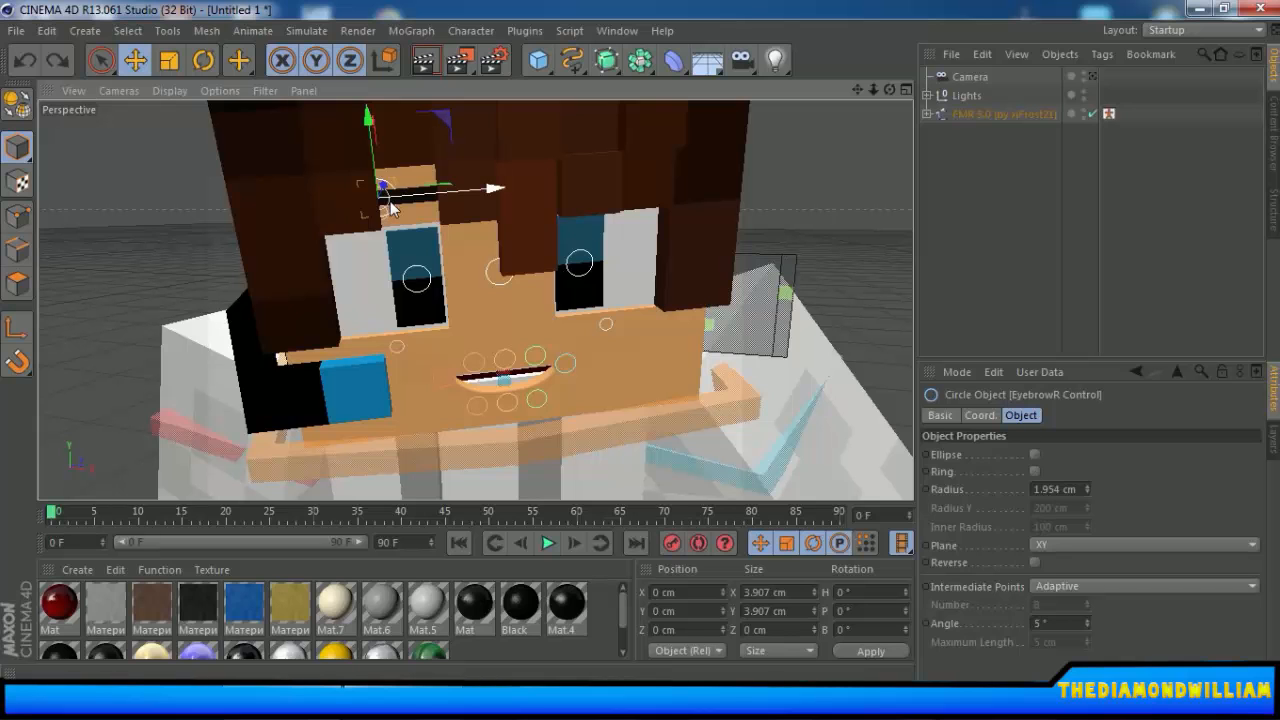
Bend the right eyebrow by lowering the EyebrowR_Bend control to about Y -1.4 cm.
scroll(386, 205, up, 6)
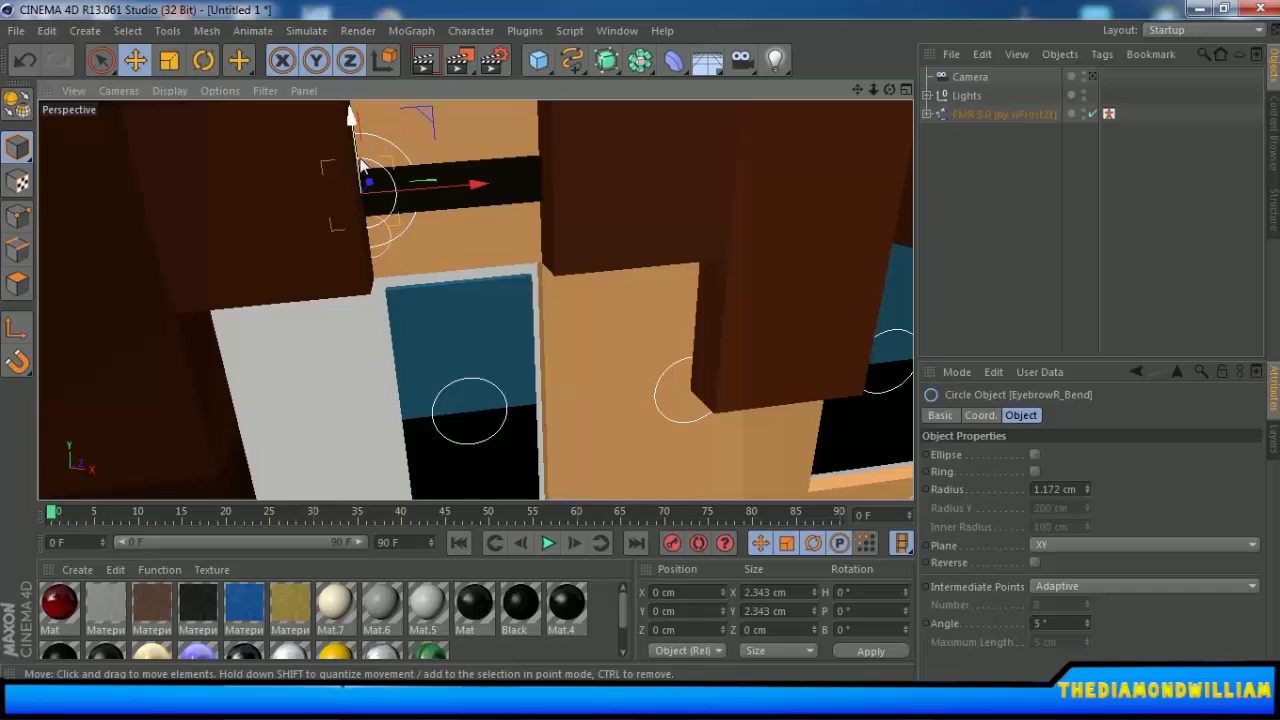
drag(362, 166, 384, 220)
scroll(645, 290, down, 5)
alt+drag(653, 307, 535, 183)
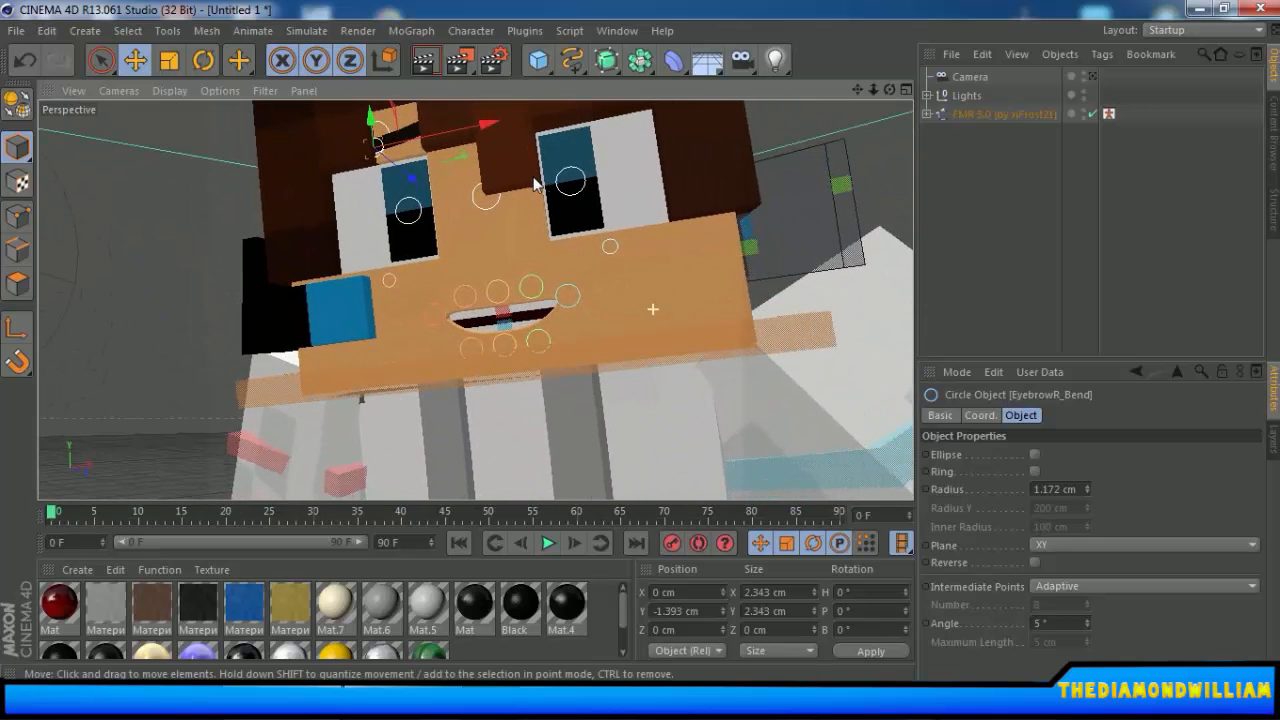
Shift the Eyebrows mesh sideways to about X -13.3 cm and preview the face with a viewport render.
click(378, 120)
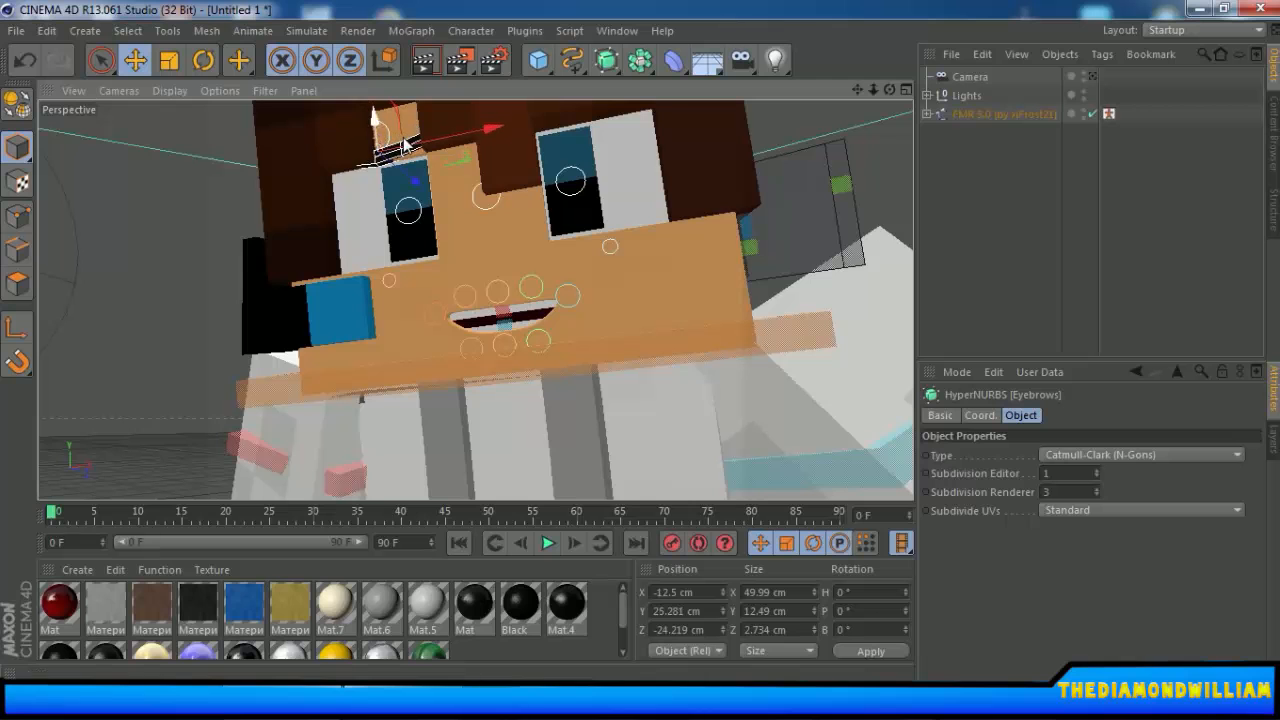
drag(454, 135, 458, 135)
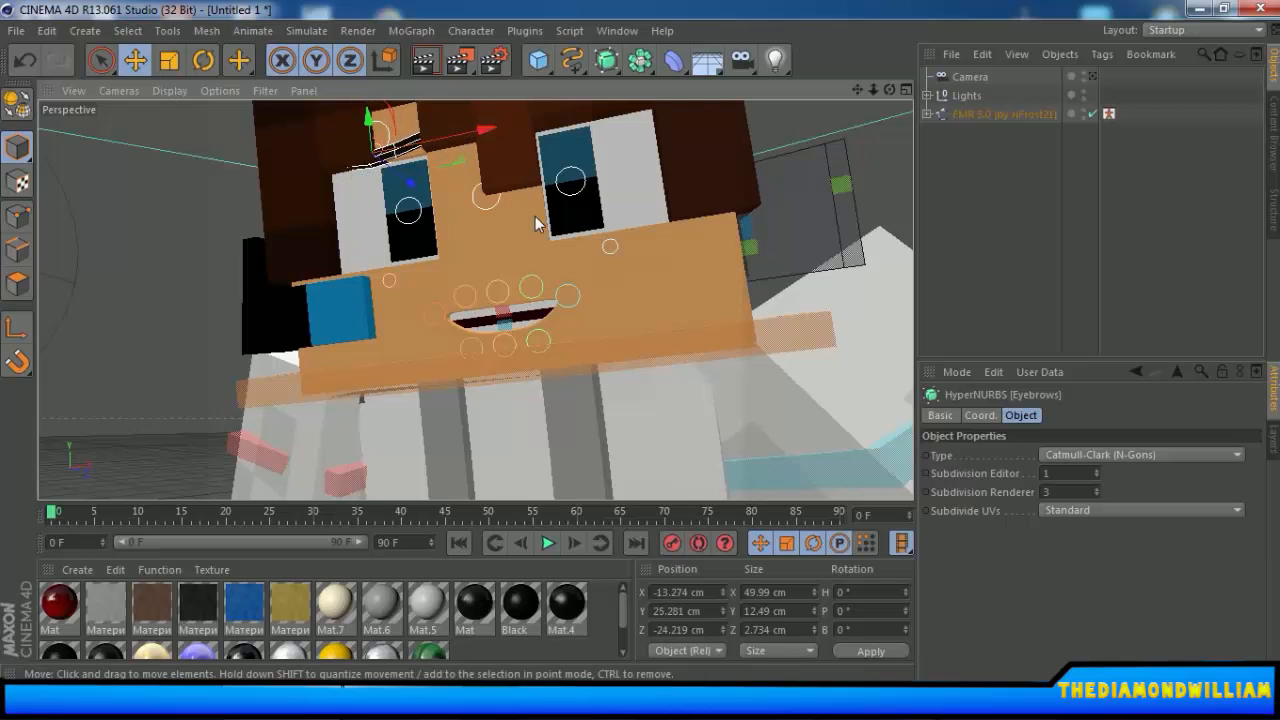
scroll(550, 240, down, 4)
alt+drag(703, 251, 580, 326)
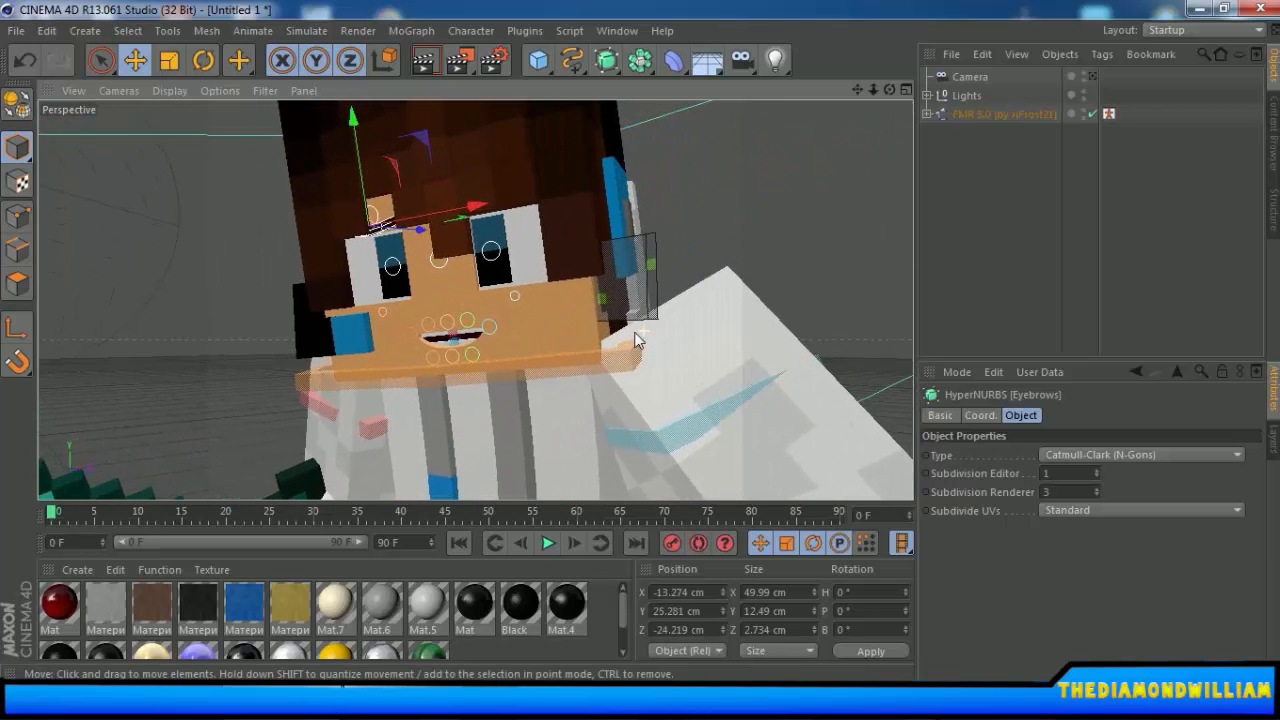
click(424, 63)
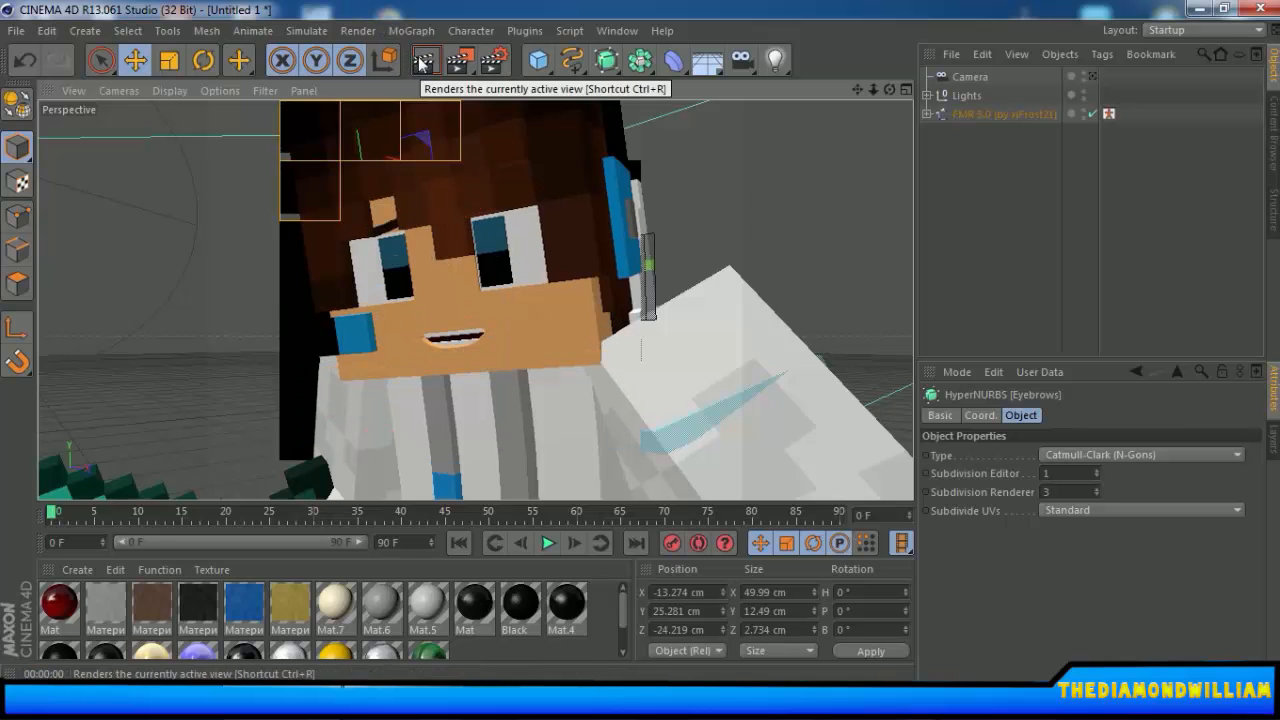
click(540, 222)
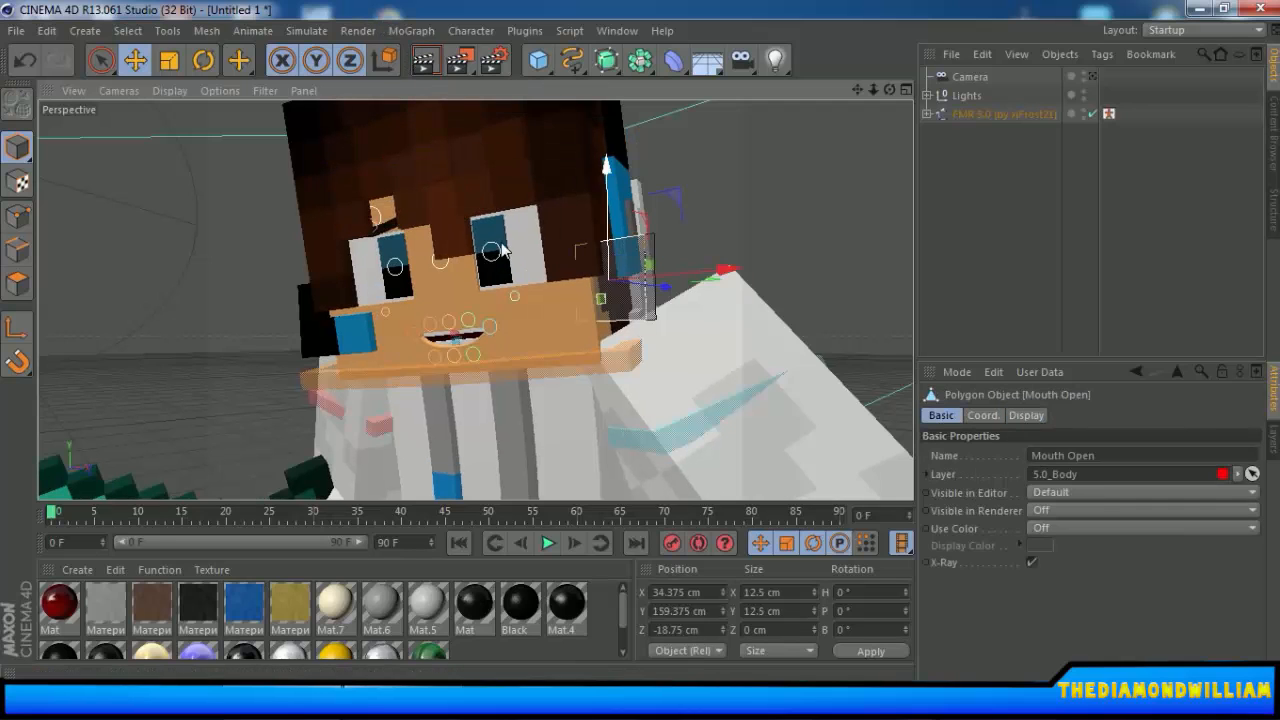
Lower the EyebrowR Control to about Y -0.3 cm and preview the face with a viewport render.
click(376, 218)
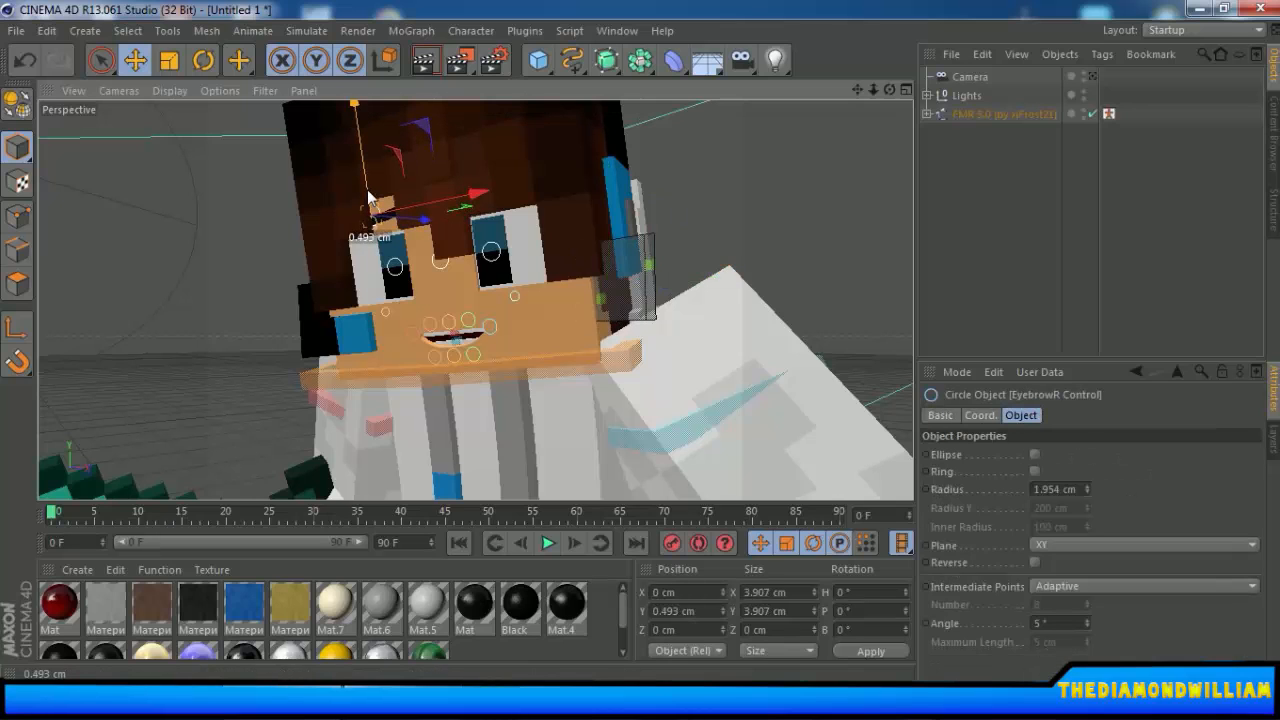
click(424, 63)
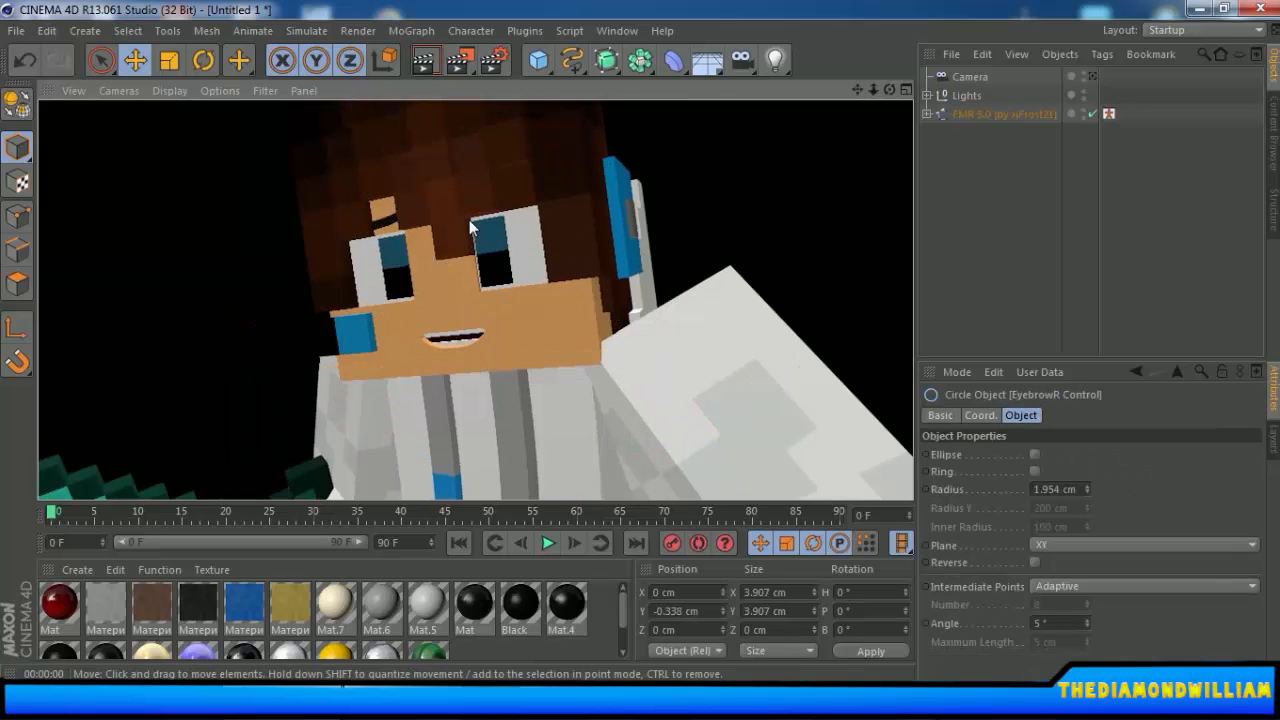
click(526, 273)
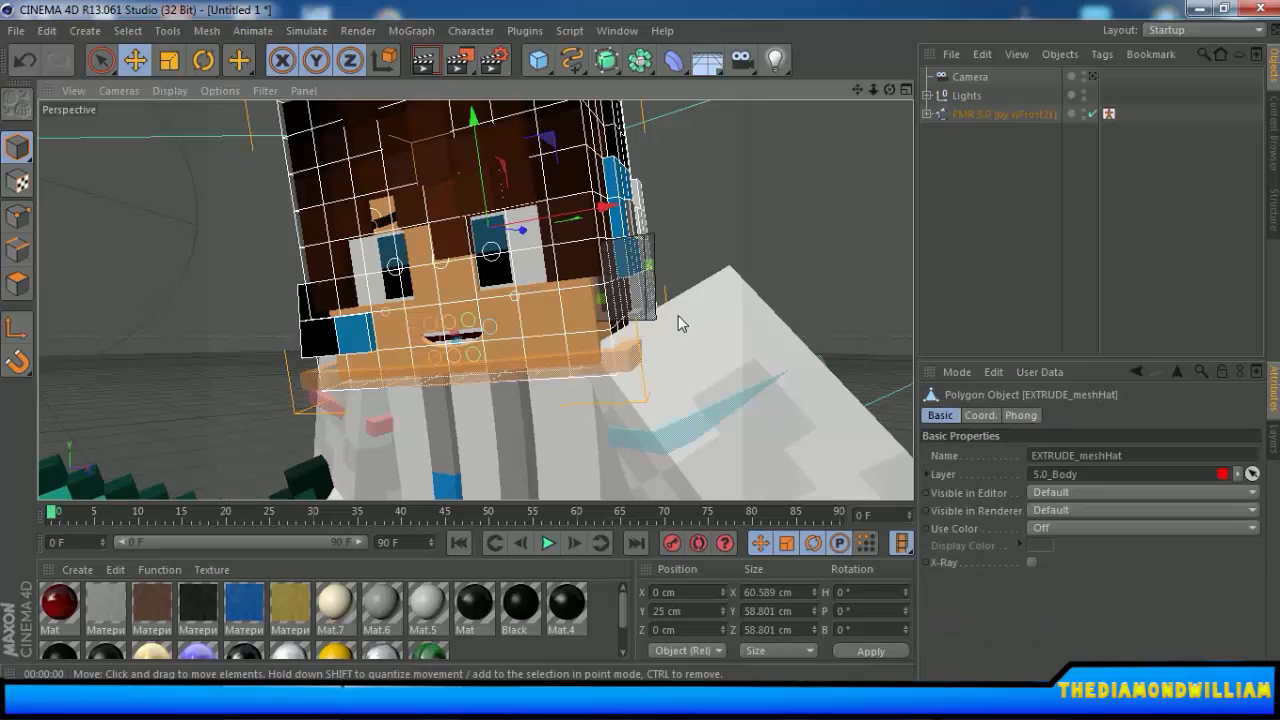
Try to scale down the Pupill_2 mesh in the character's left eye.
alt+drag(728, 316, 757, 315)
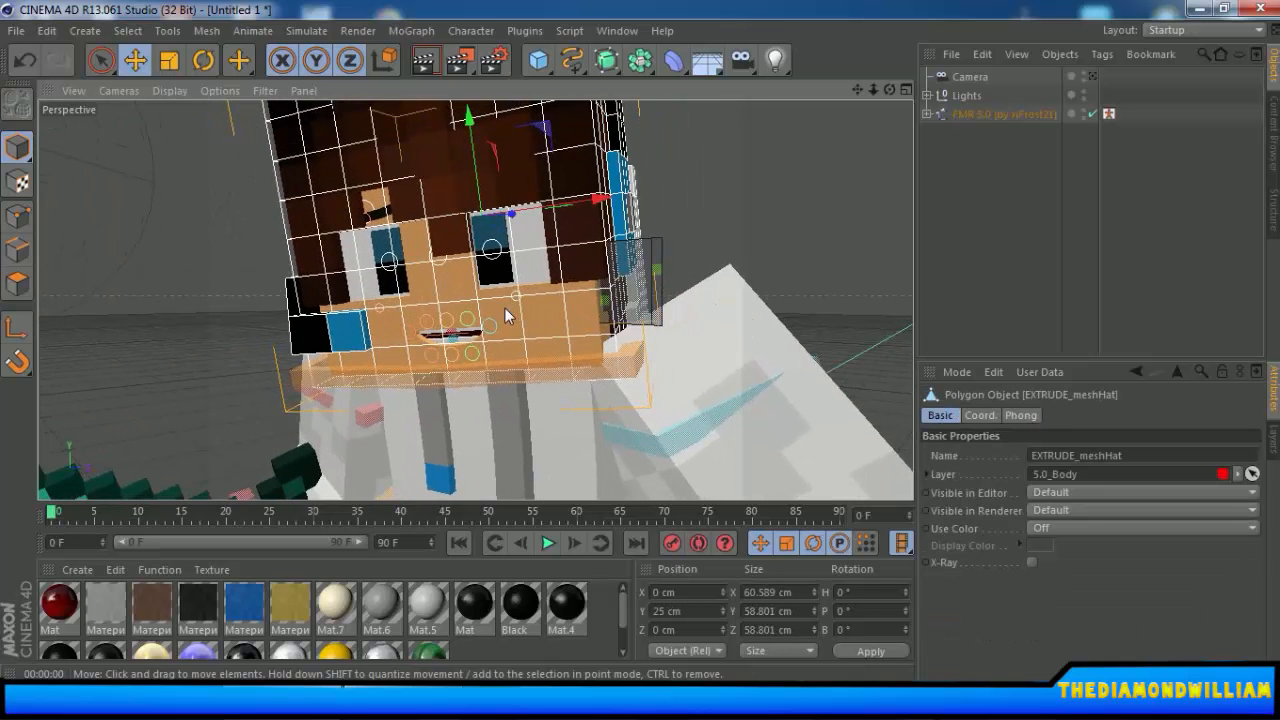
click(499, 253)
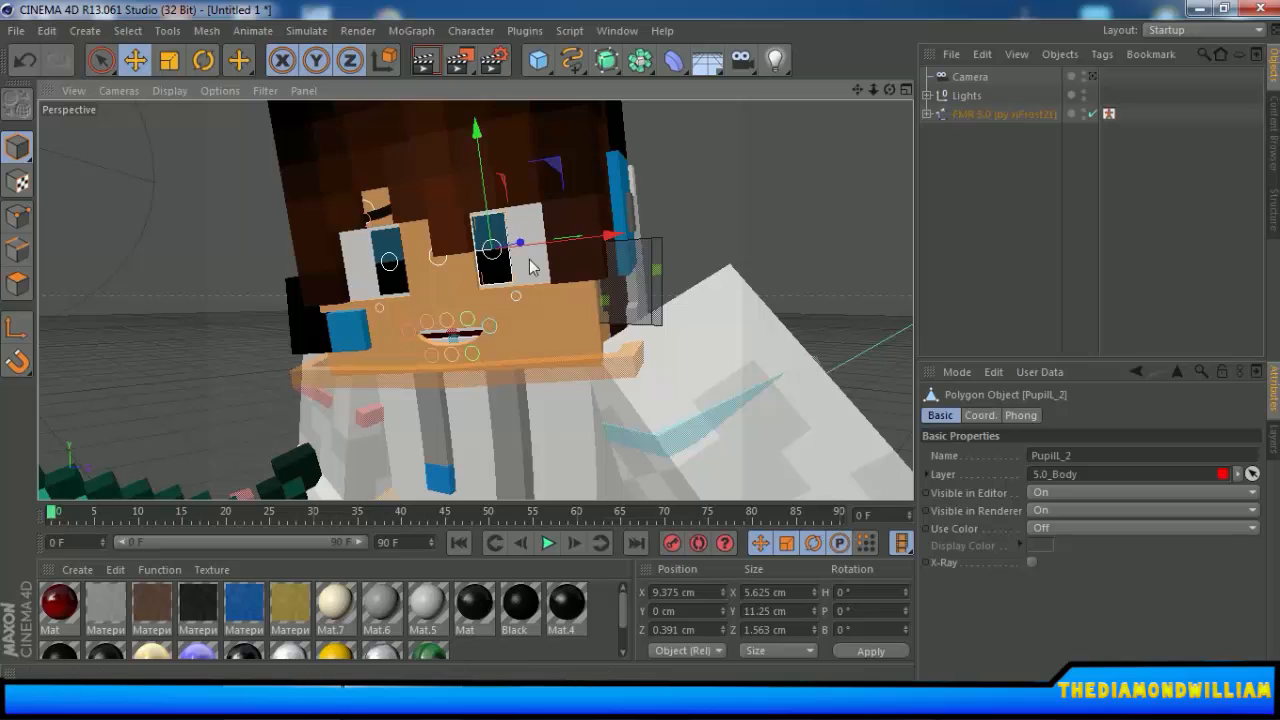
key(t)
drag(577, 213, 548, 204)
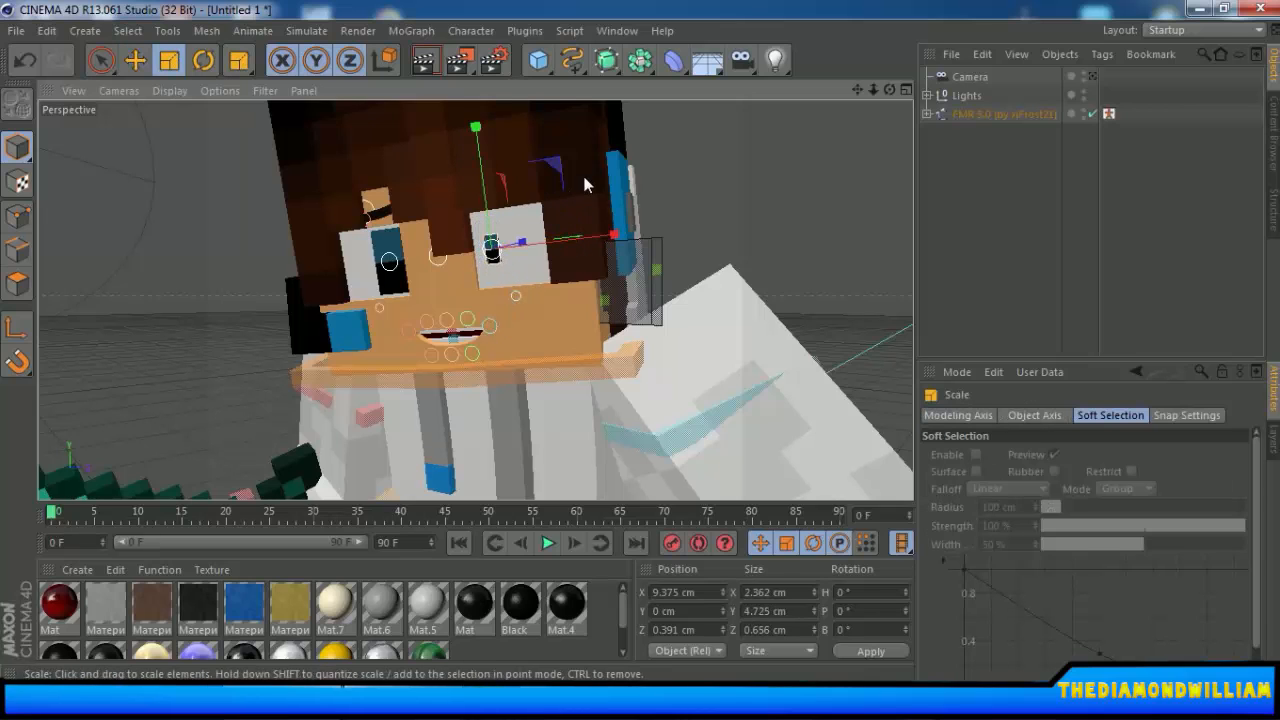
click(135, 60)
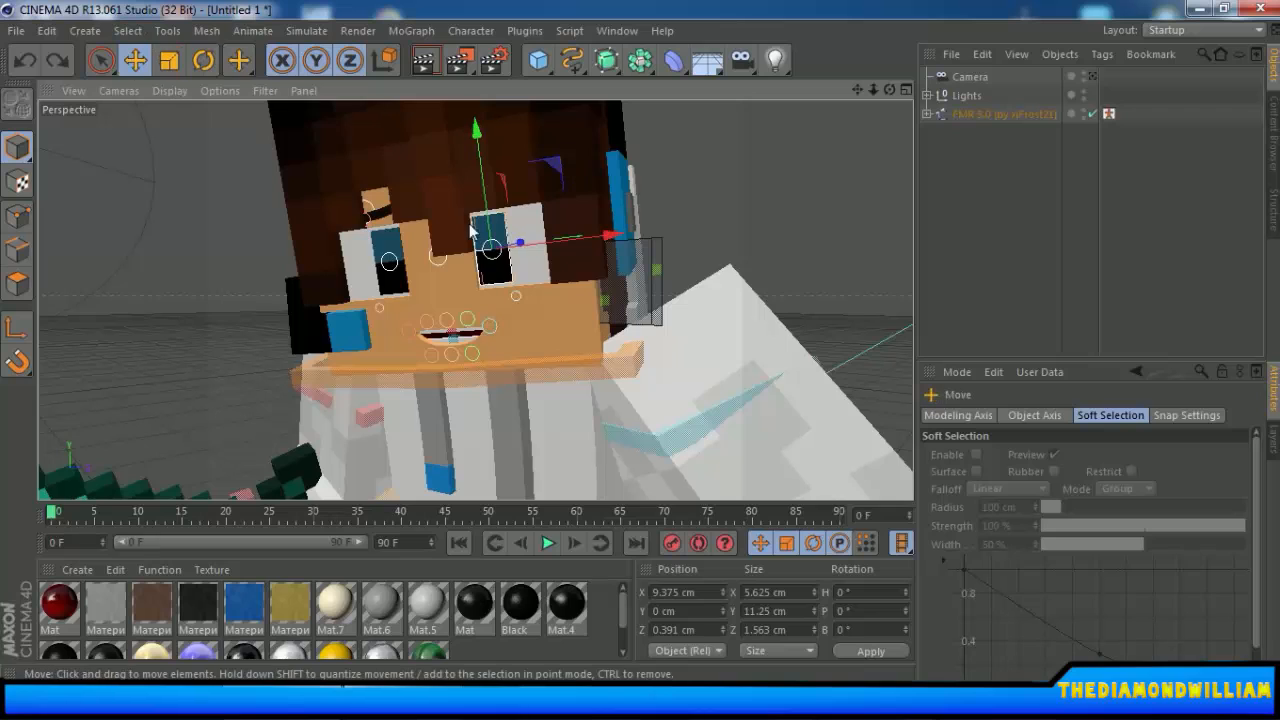
Shift the PupilL control sideways to about X 4.2 cm, and move the PupilR control to about X -0.7 cm and downward.
click(500, 280)
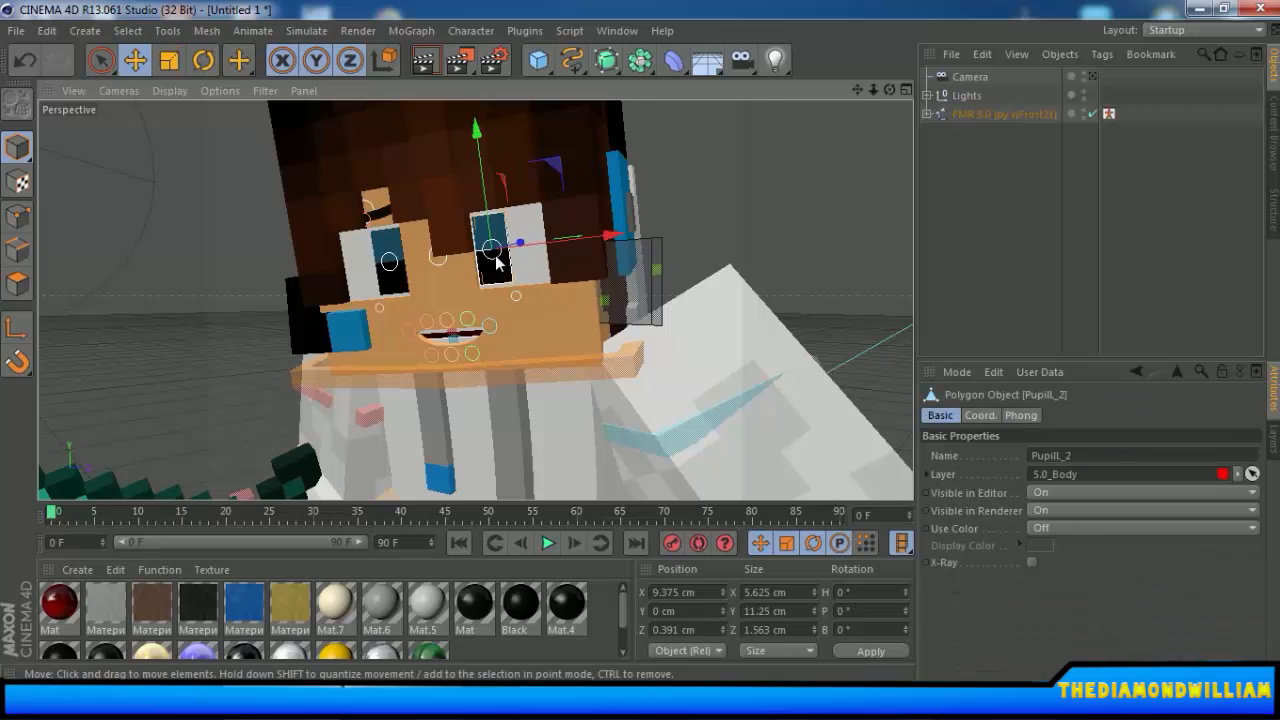
click(496, 257)
drag(548, 241, 575, 238)
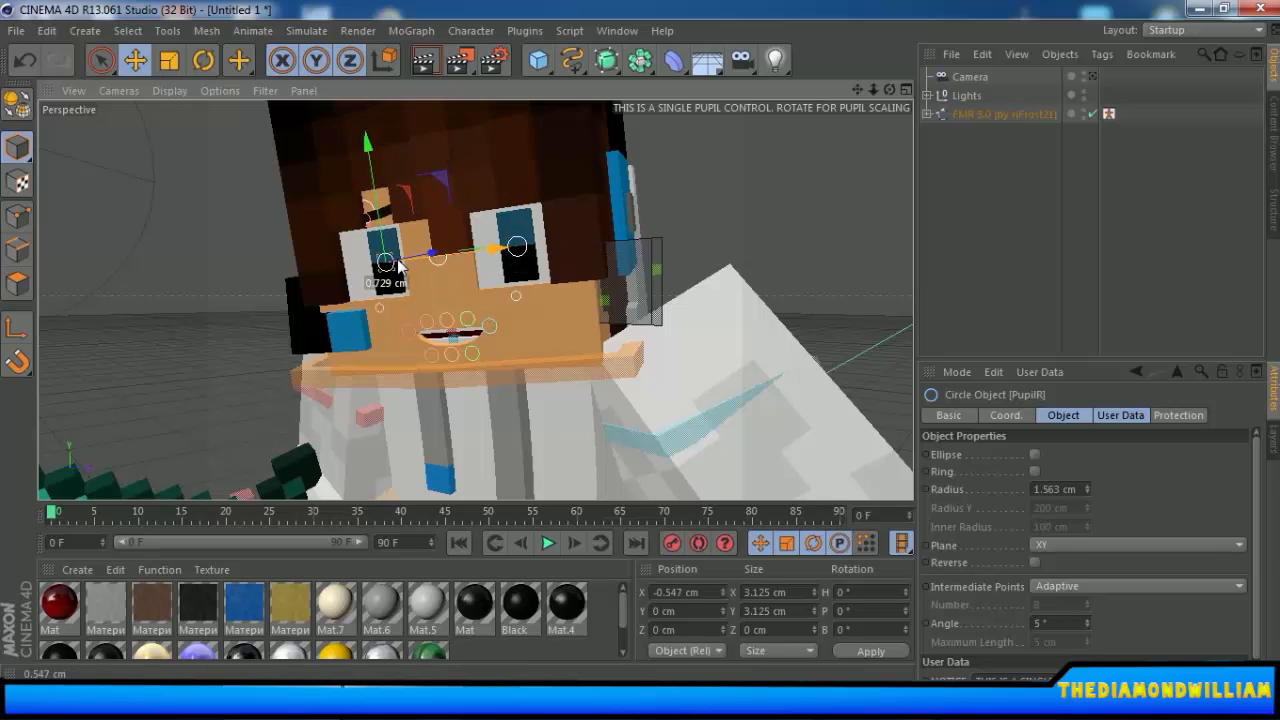
drag(387, 256, 390, 255)
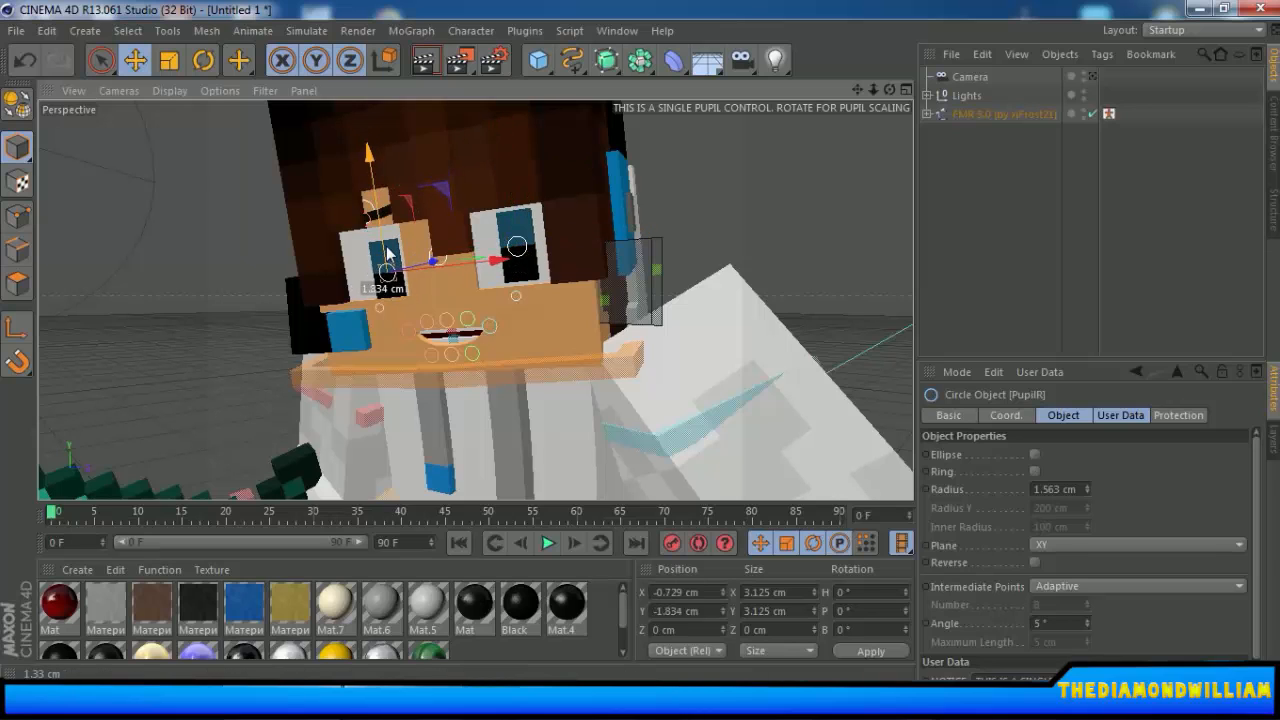
Lower the PupilL control to about Y -3.8 cm so the left eye looks down.
click(531, 253)
click(518, 245)
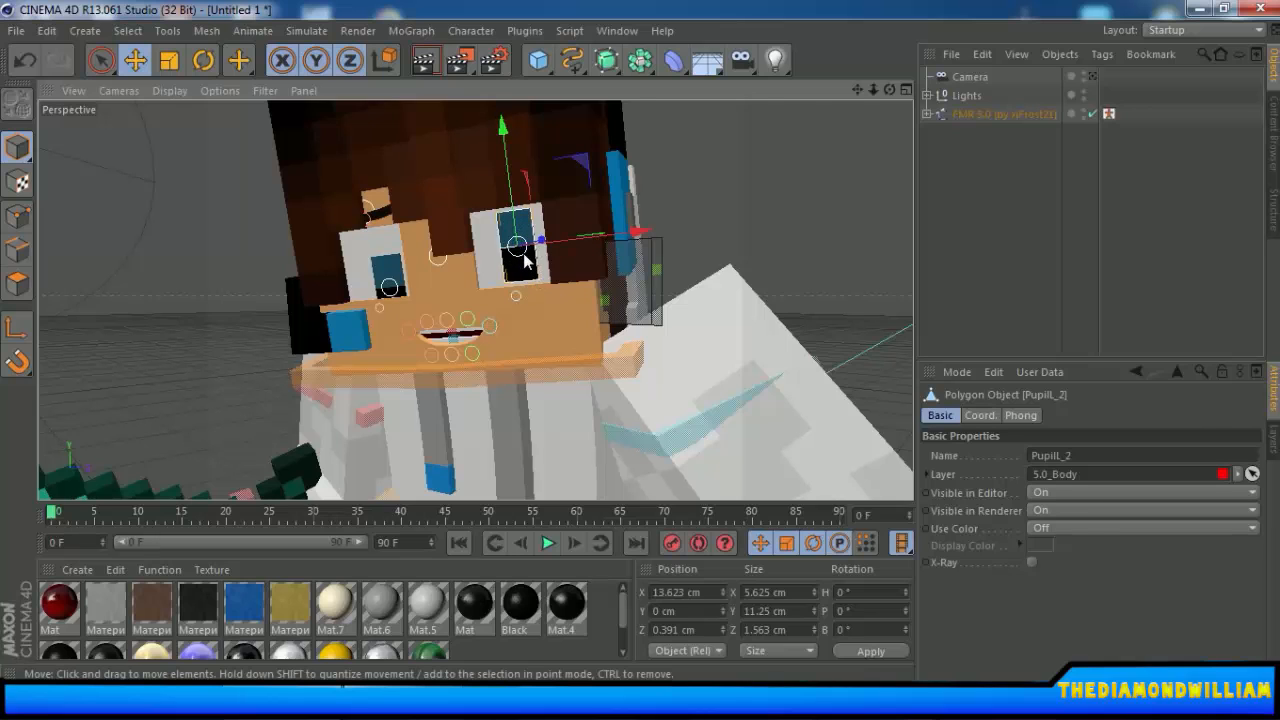
click(524, 253)
drag(510, 210, 511, 226)
Set the render output size to 500 × 500 pixels.
scroll(735, 288, down, 3)
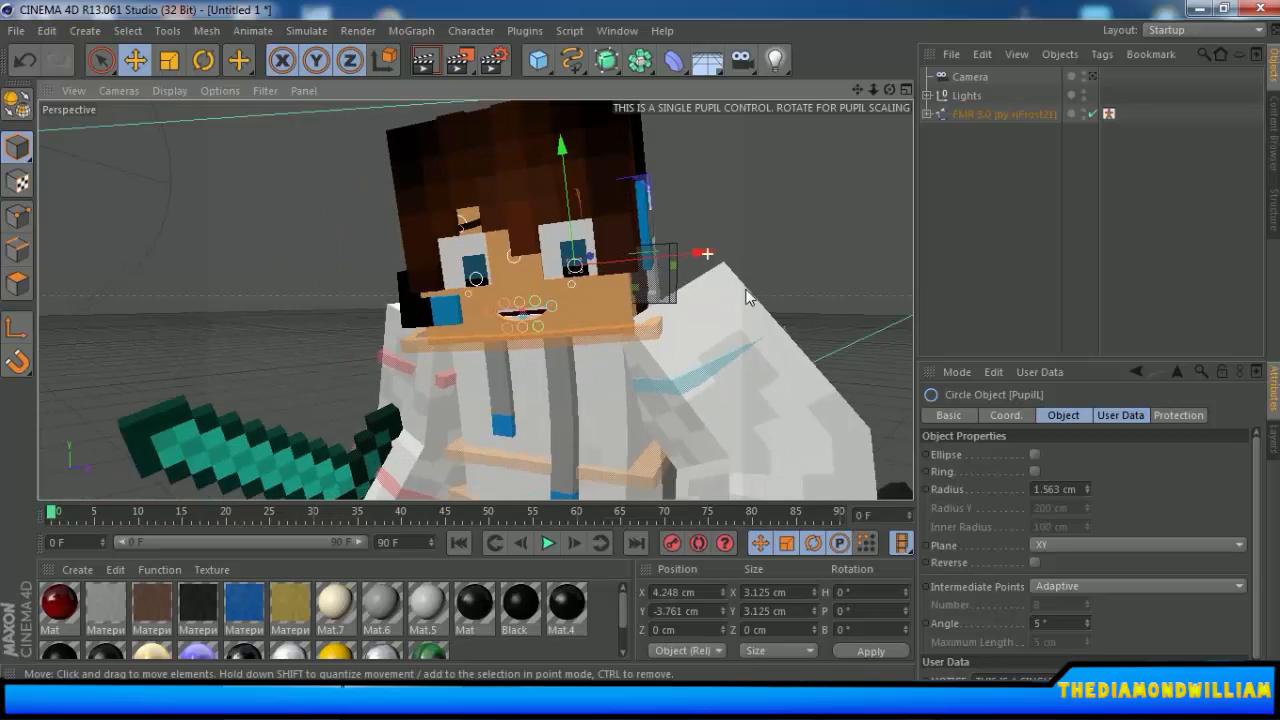
alt+drag(799, 325, 659, 341)
scroll(649, 342, down, 3)
alt+middle_drag(721, 397, 706, 251)
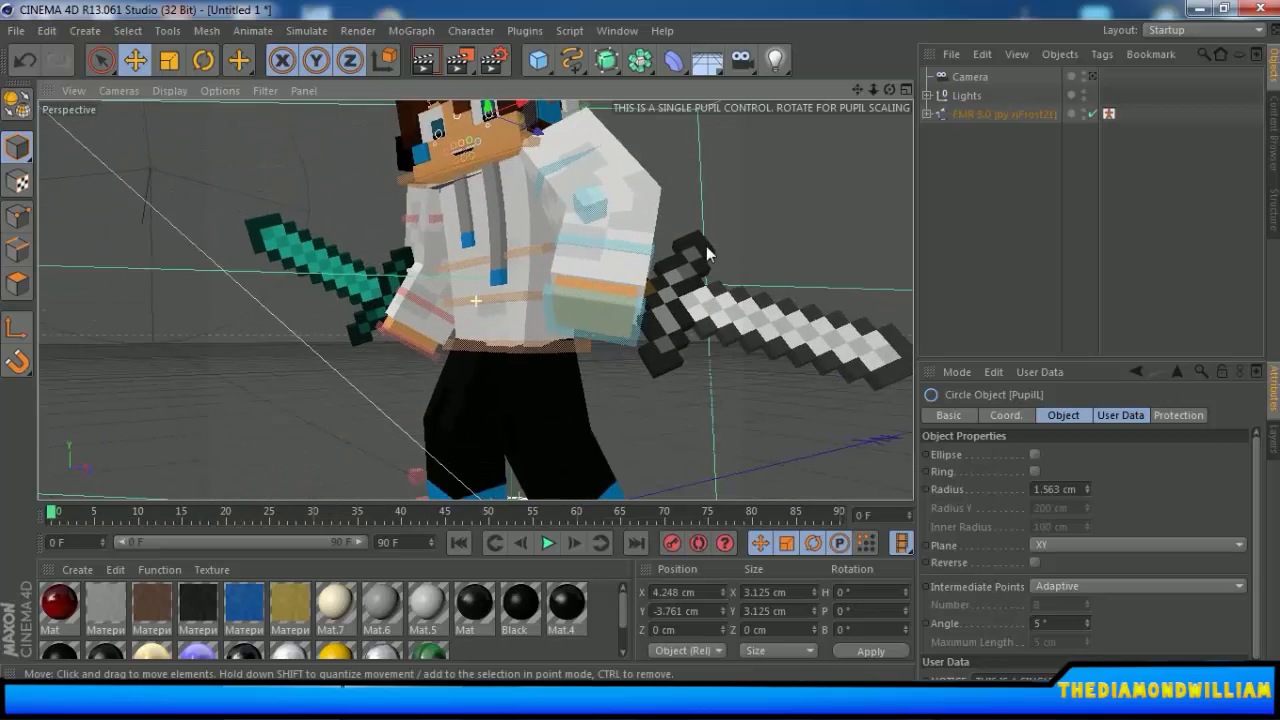
alt+drag(706, 251, 712, 345)
scroll(706, 332, down, 3)
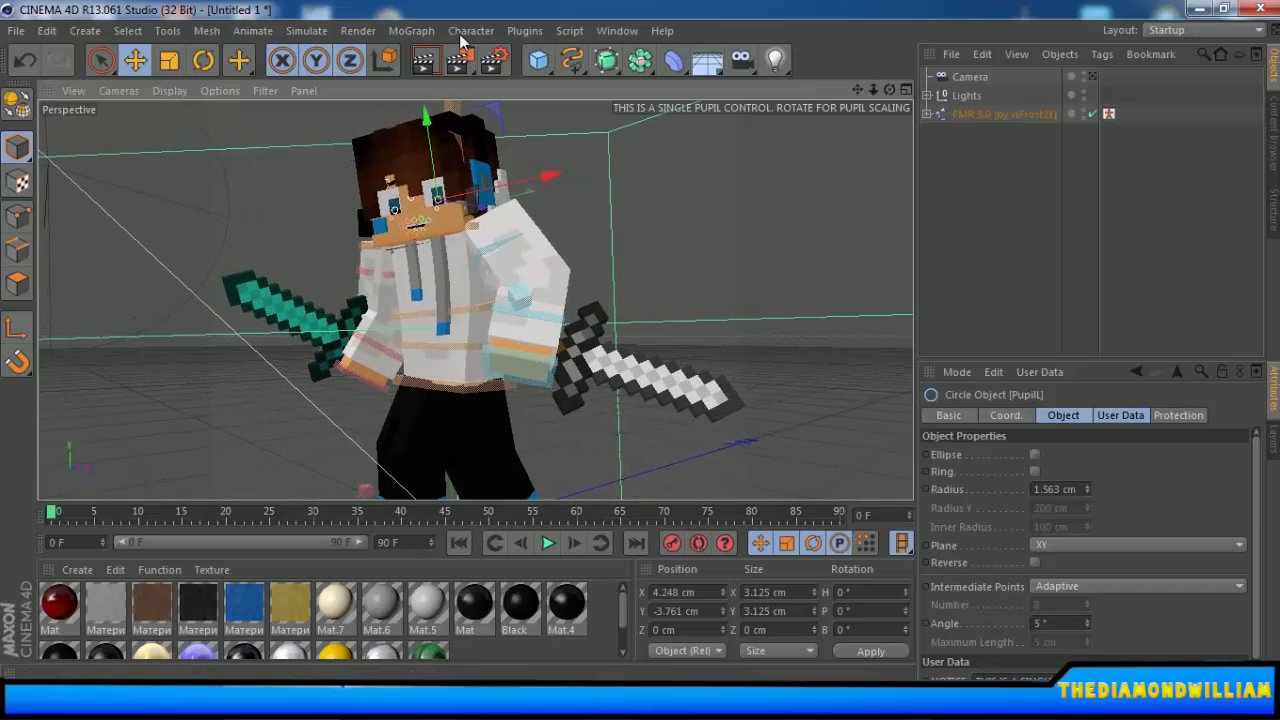
click(493, 59)
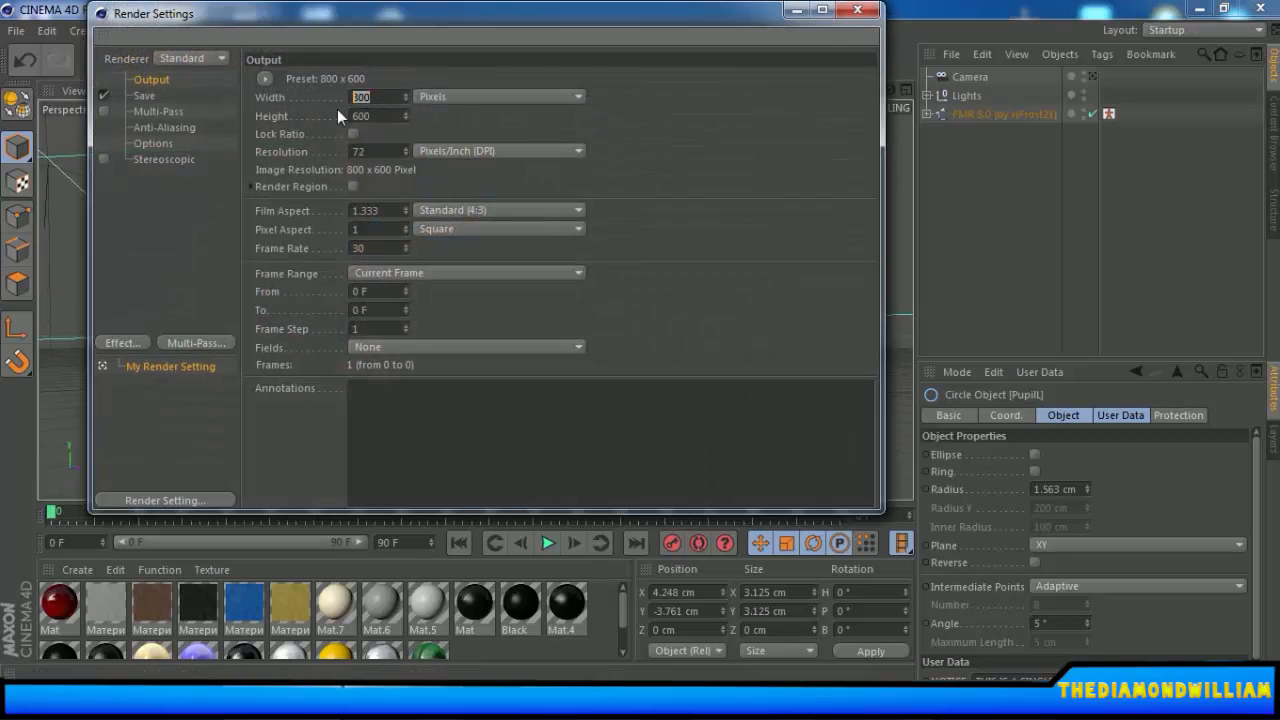
text(1280)
key(Tab)
text(720)
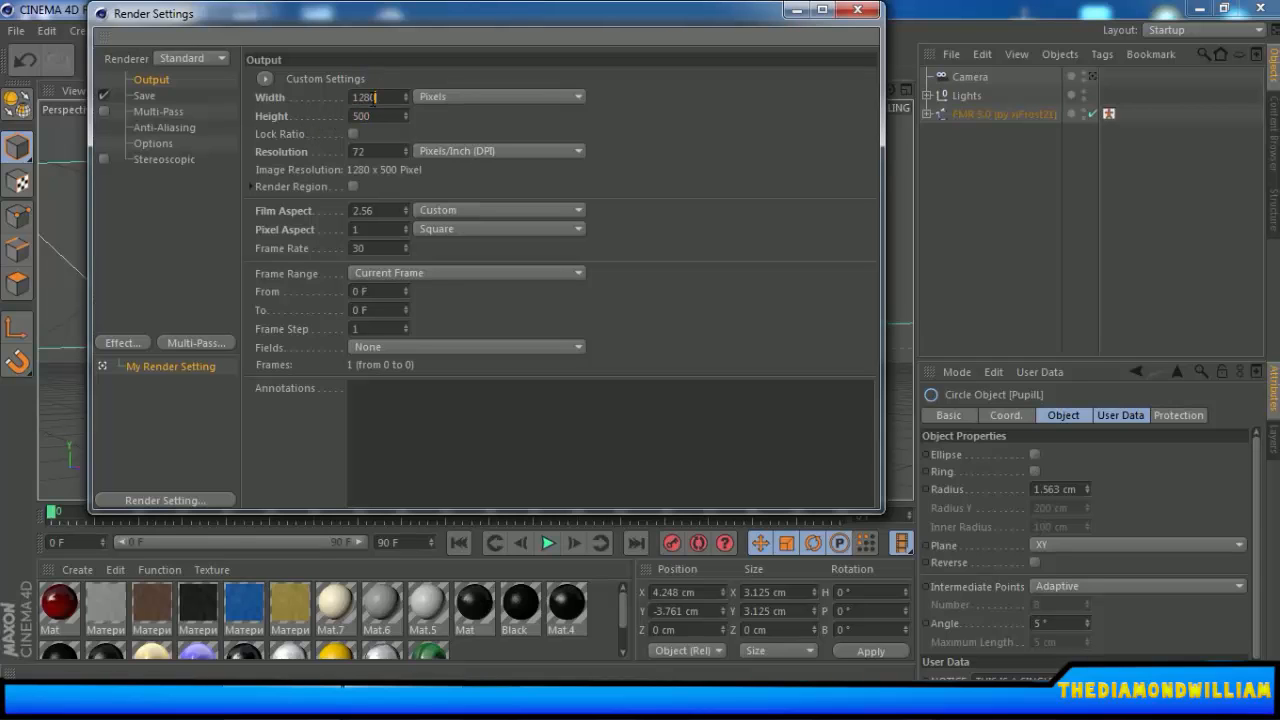
key(BackSpace)
key(BackSpace)
key(BackSpace)
key(BackSpace)
text(50)
click(846, 14)
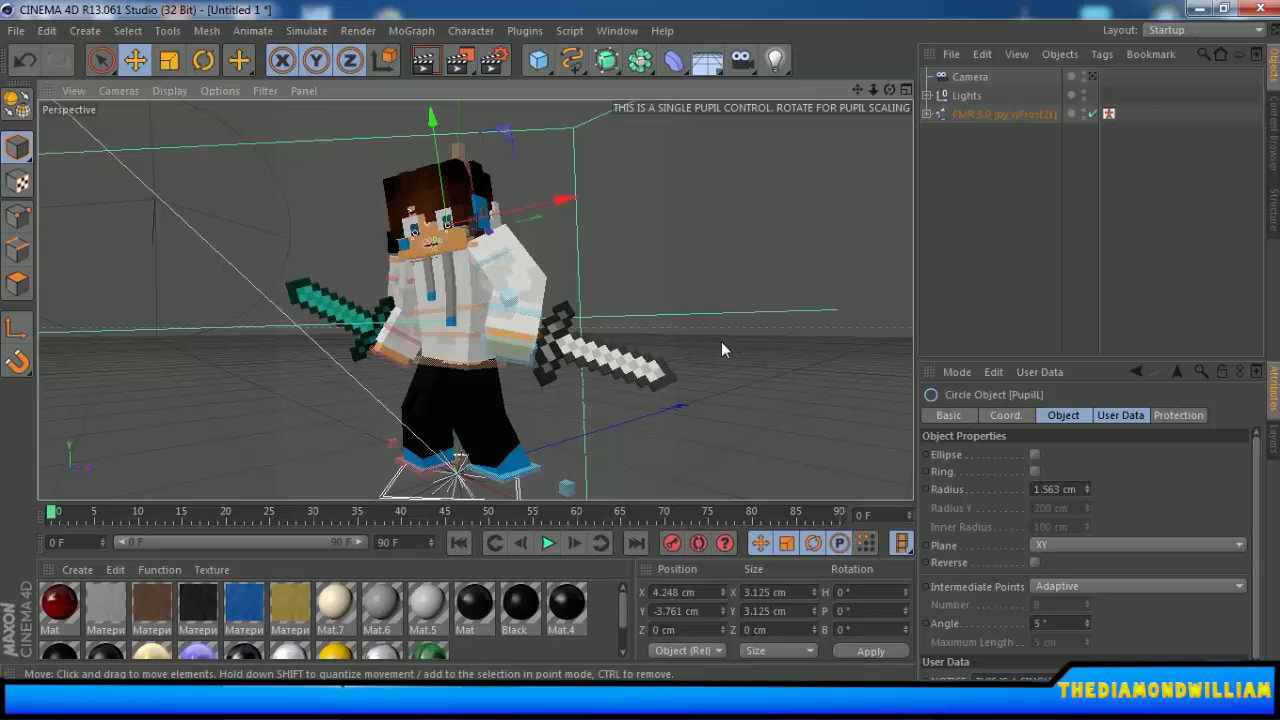
Examine the posed character from several angles and distances to find a framing that shows the upper body and both swords.
alt+drag(680, 291, 725, 355)
mouse_move(725, 355)
alt+right_down()
mouse_move(715, 343)
mouse_move(518, 358)
alt+right_up()
scroll(518, 360, down, 6)
alt+drag(665, 352, 749, 411)
scroll(743, 409, up, 4)
scroll(603, 384, down, 1)
alt+middle_drag(602, 382, 730, 377)
scroll(674, 386, up, 3)
scroll(730, 377, down, 1)
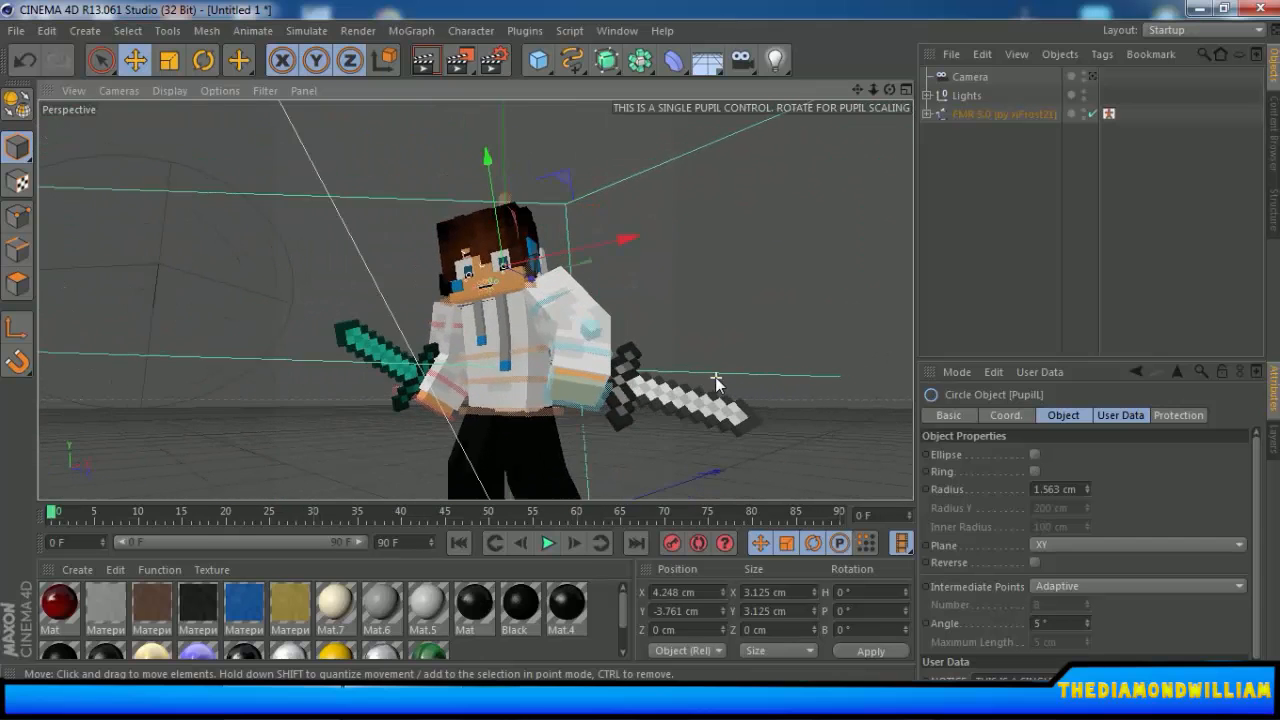
scroll(689, 356, down, 3)
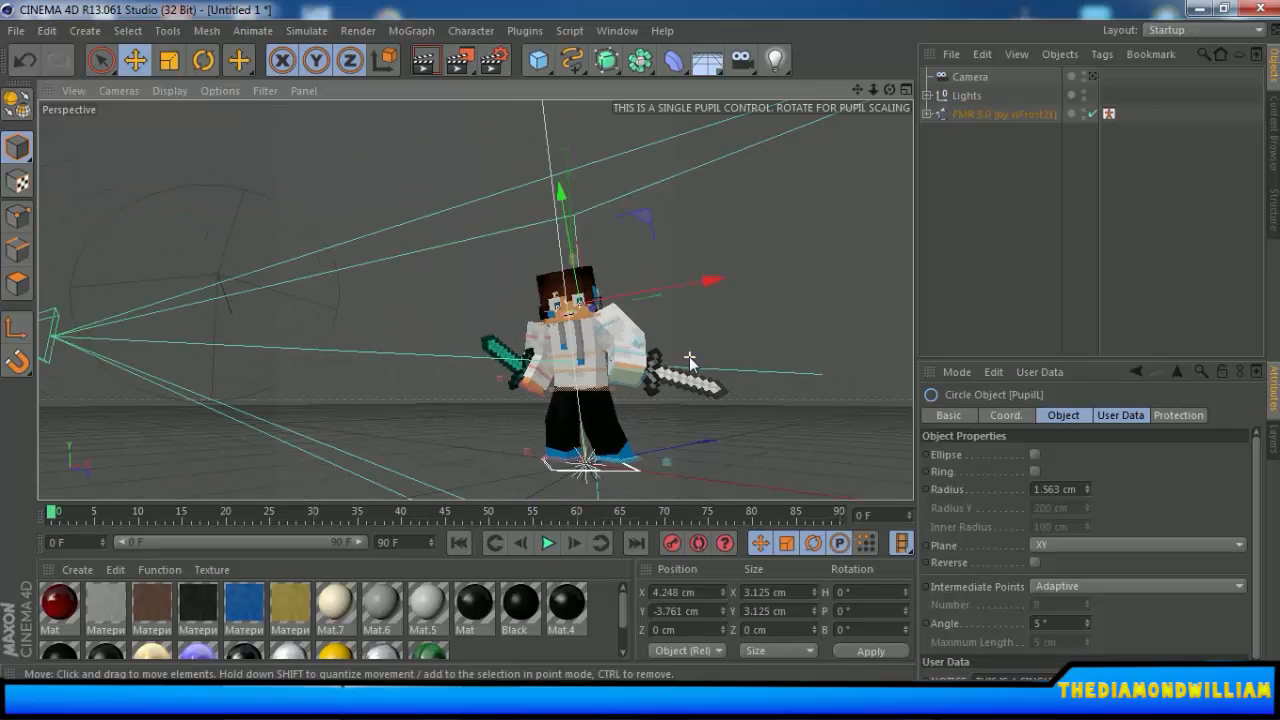
scroll(689, 356, up, 4)
scroll(690, 360, down, 1)
scroll(689, 361, down, 3)
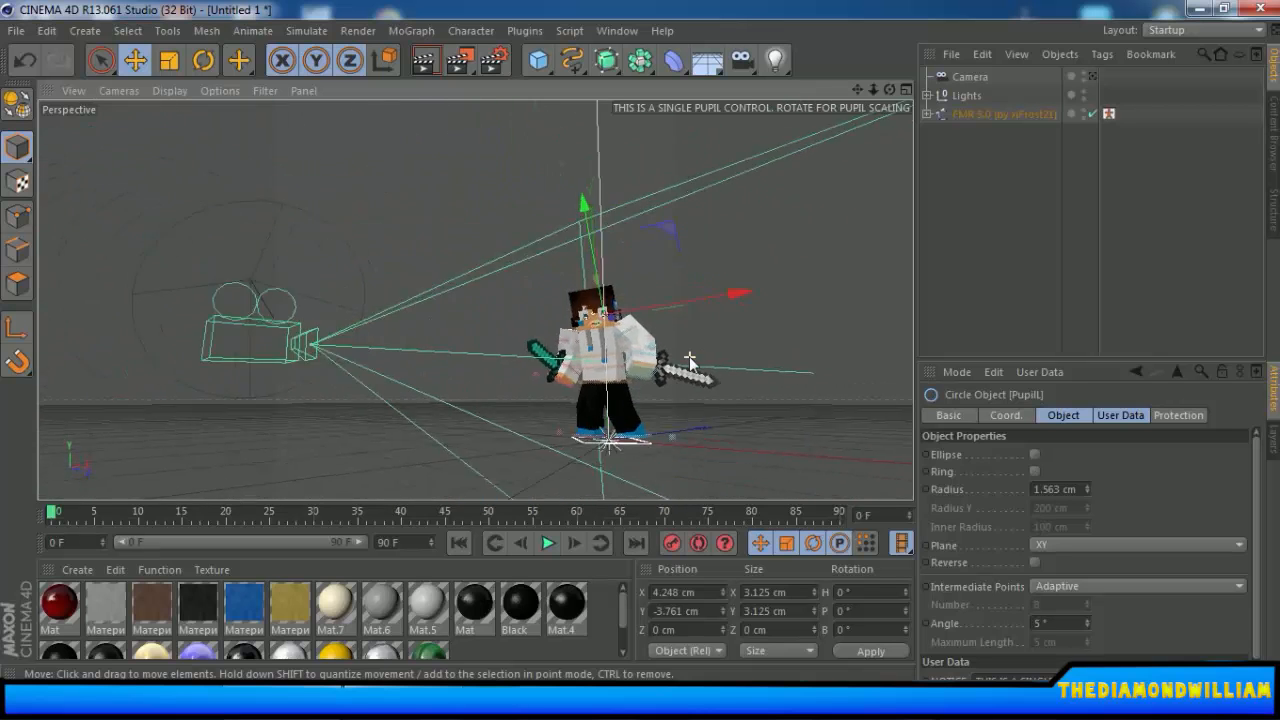
scroll(689, 357, up, 2)
alt+drag(689, 351, 574, 381)
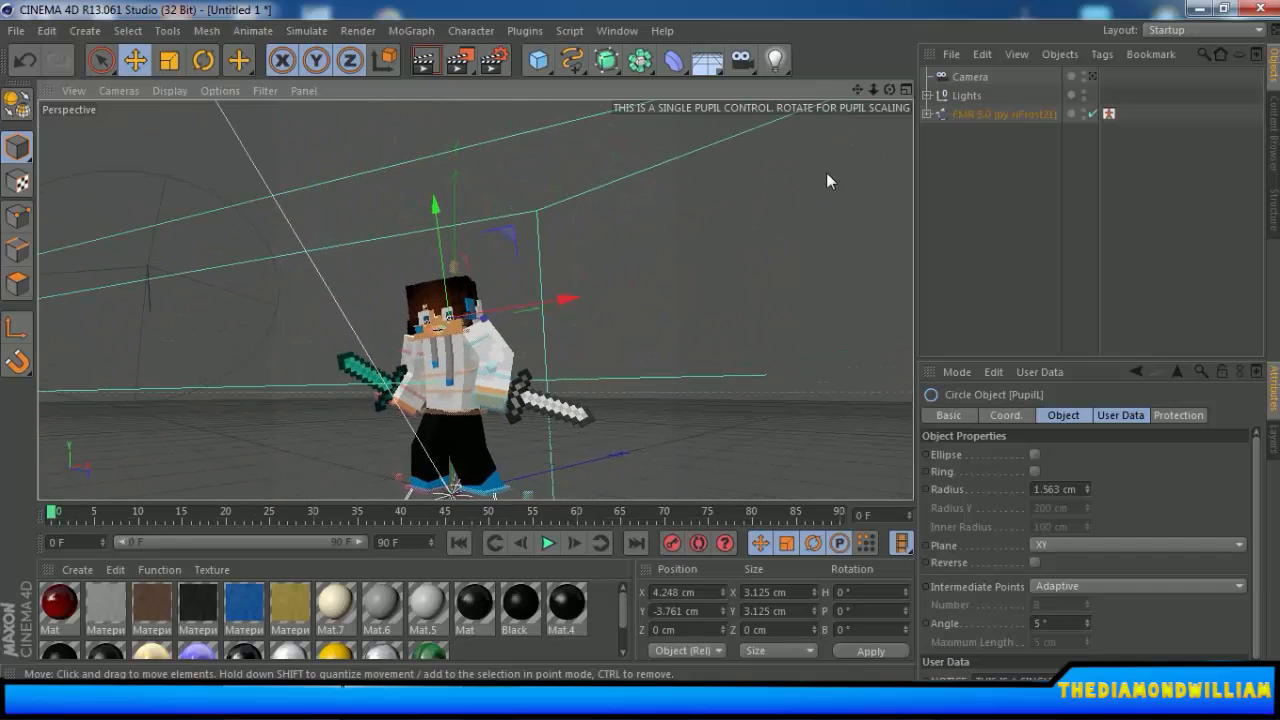
drag(889, 91, 704, 392)
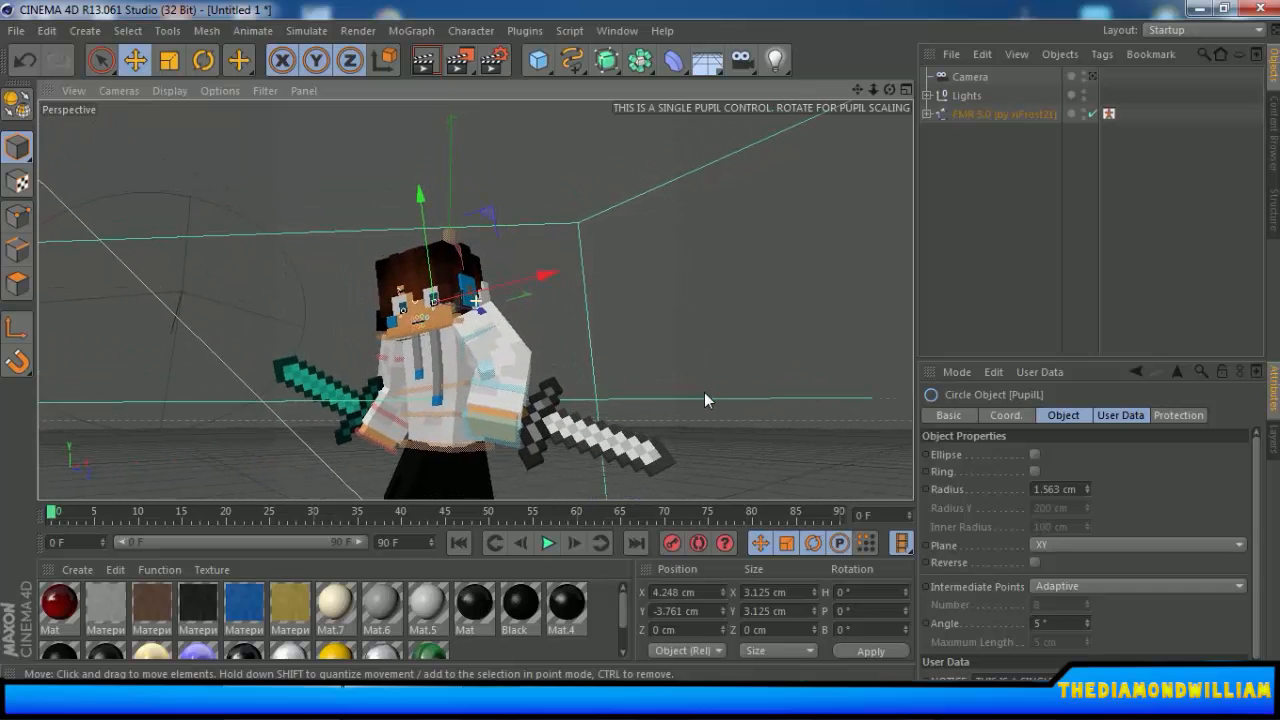
Render the framed character in the viewport and to the Picture Viewer to check the composition.
click(423, 56)
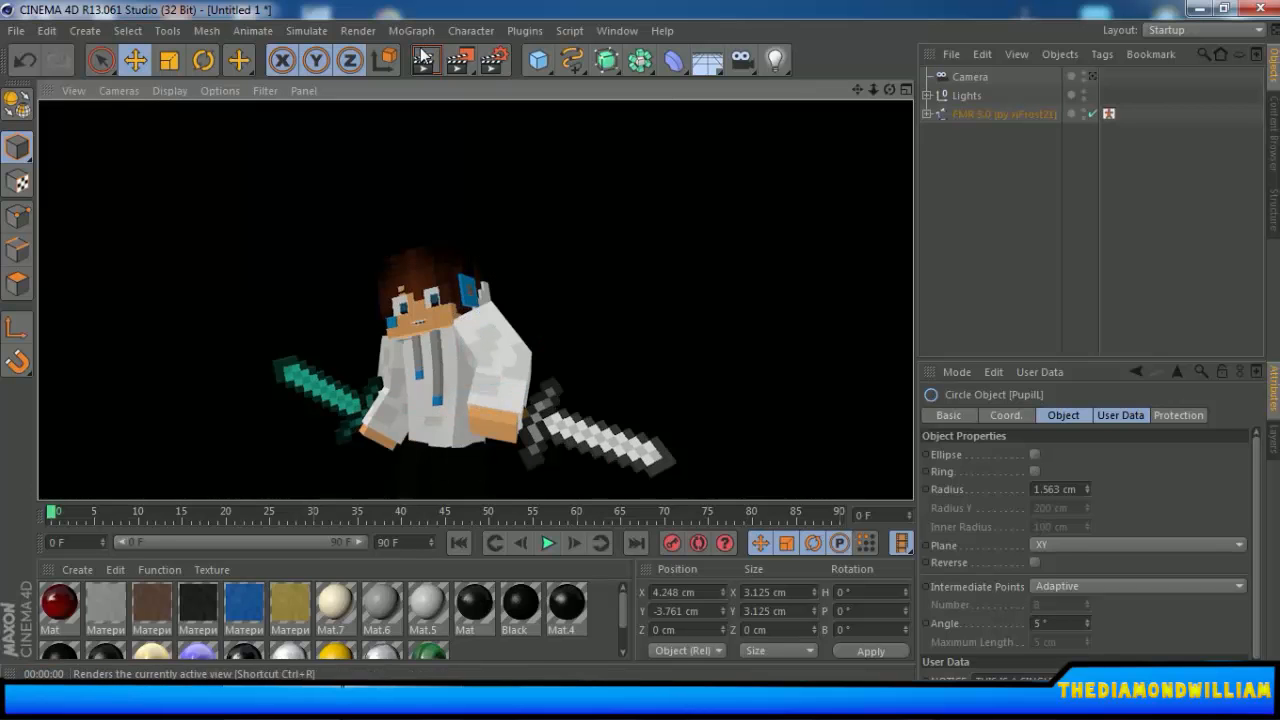
click(471, 70)
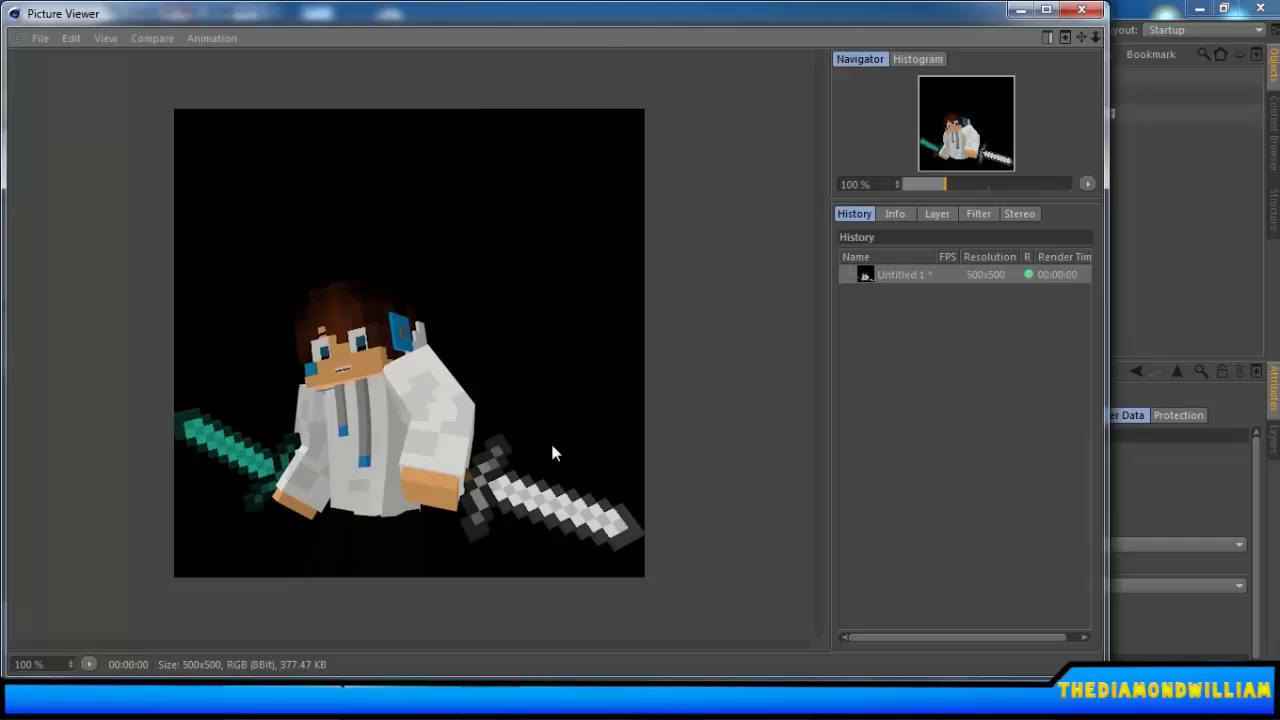
click(1081, 10)
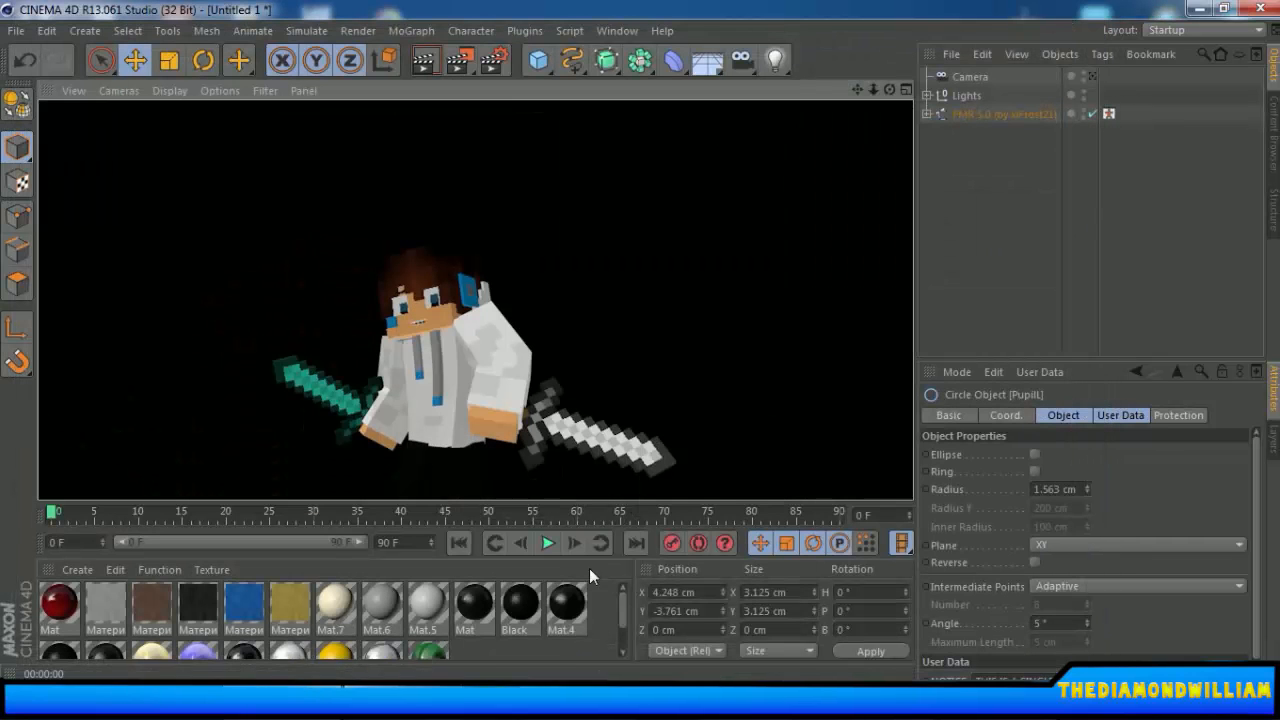
Set the render output size to 1280 × 720 pixels.
click(507, 58)
click(855, 12)
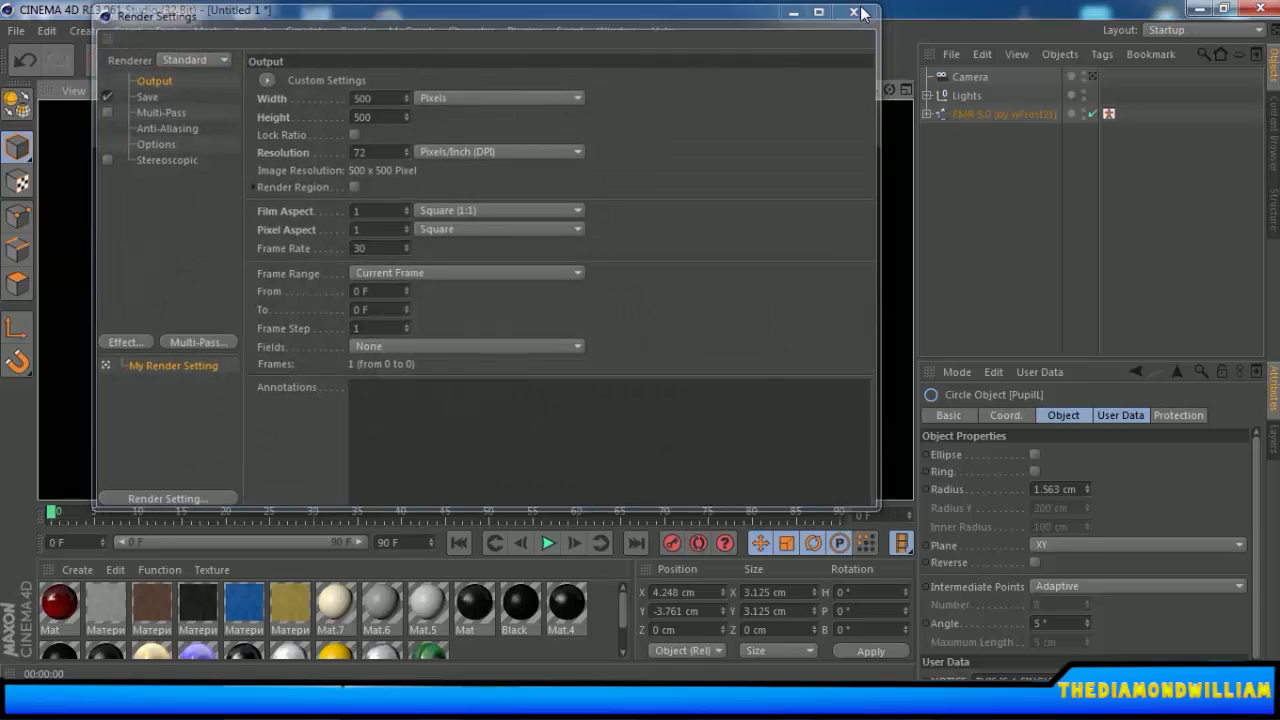
key(ctrl+b)
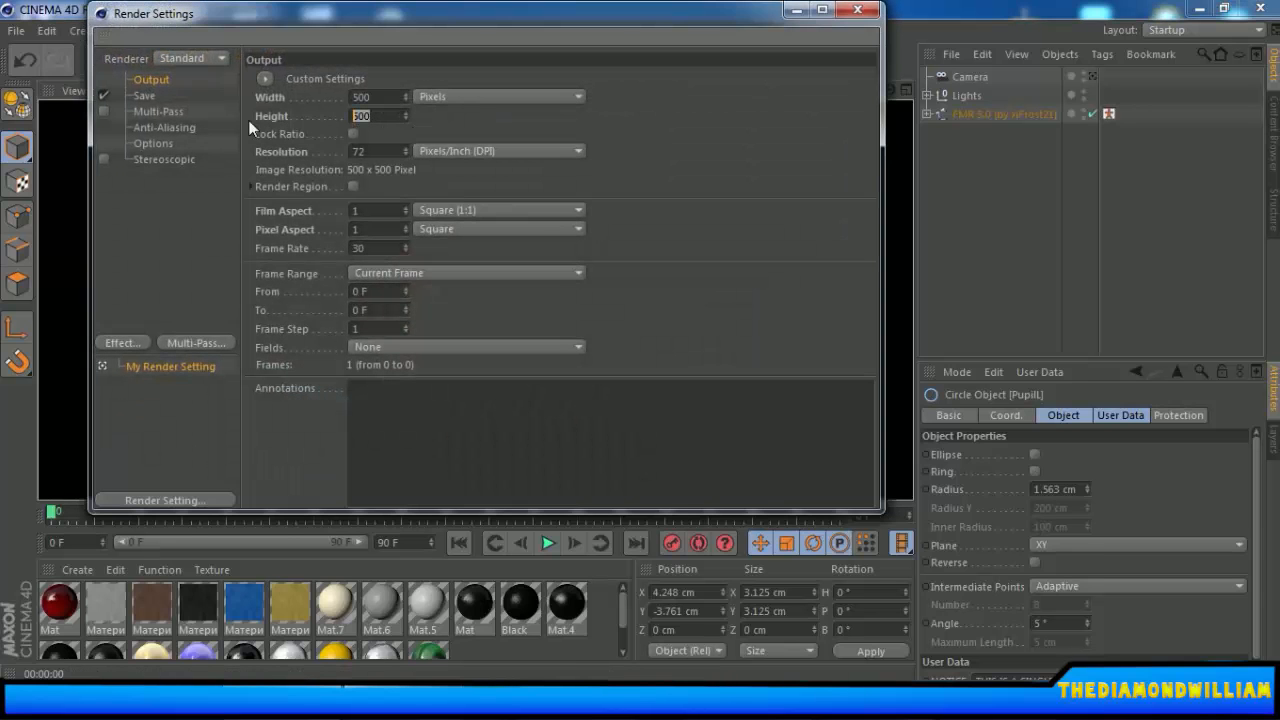
double_click(363, 97)
text(102)
key(BackSpace)
key(BackSpace)
text(280)
key(Tab)
text(72)
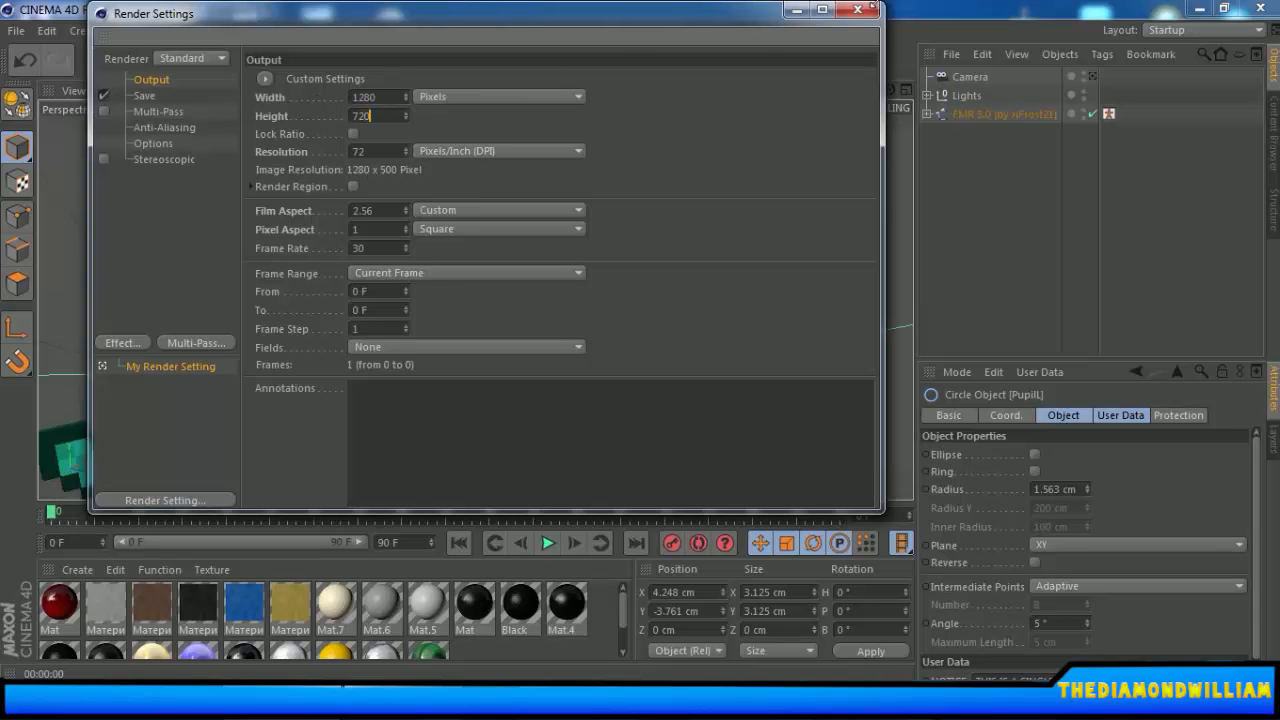
click(857, 10)
Reframe the character from a low angle with the upper body and both swords in view.
scroll(666, 335, down, 2)
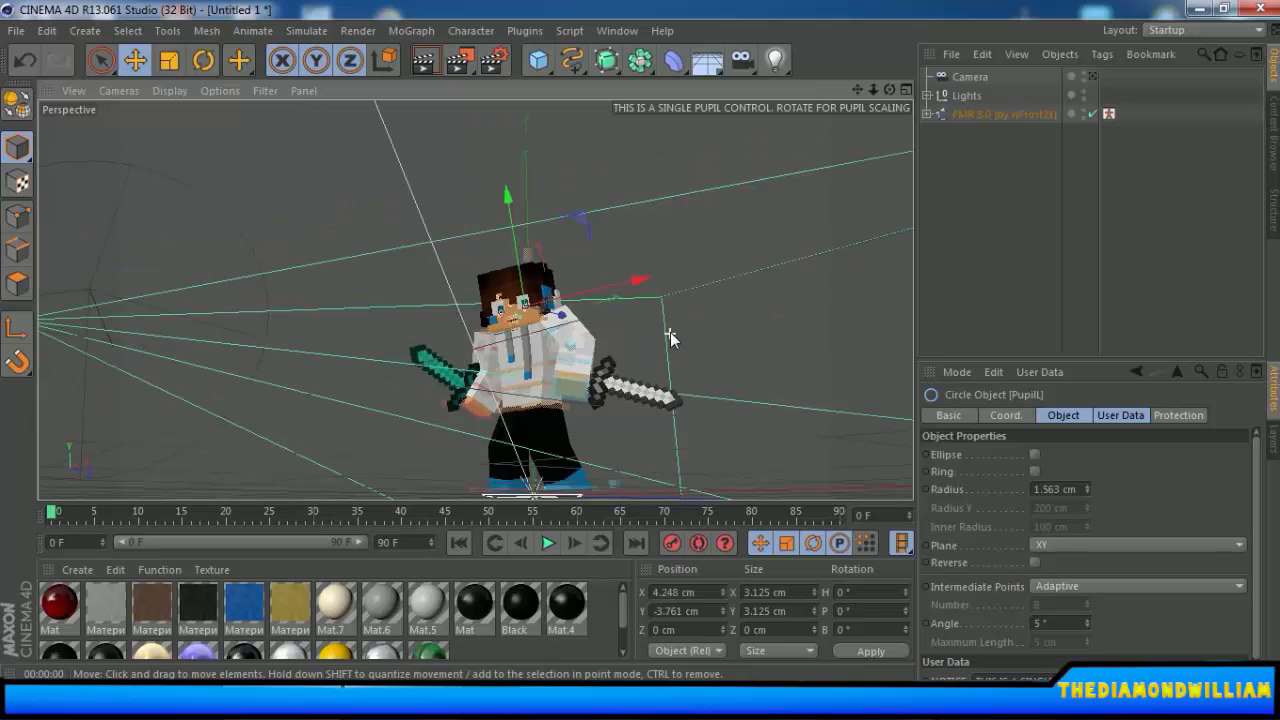
mouse_move(680, 330)
alt+middle_down()
mouse_move(659, 323)
mouse_move(680, 338)
alt+middle_up()
scroll(659, 323, up, 4)
alt+drag(680, 338, 657, 133)
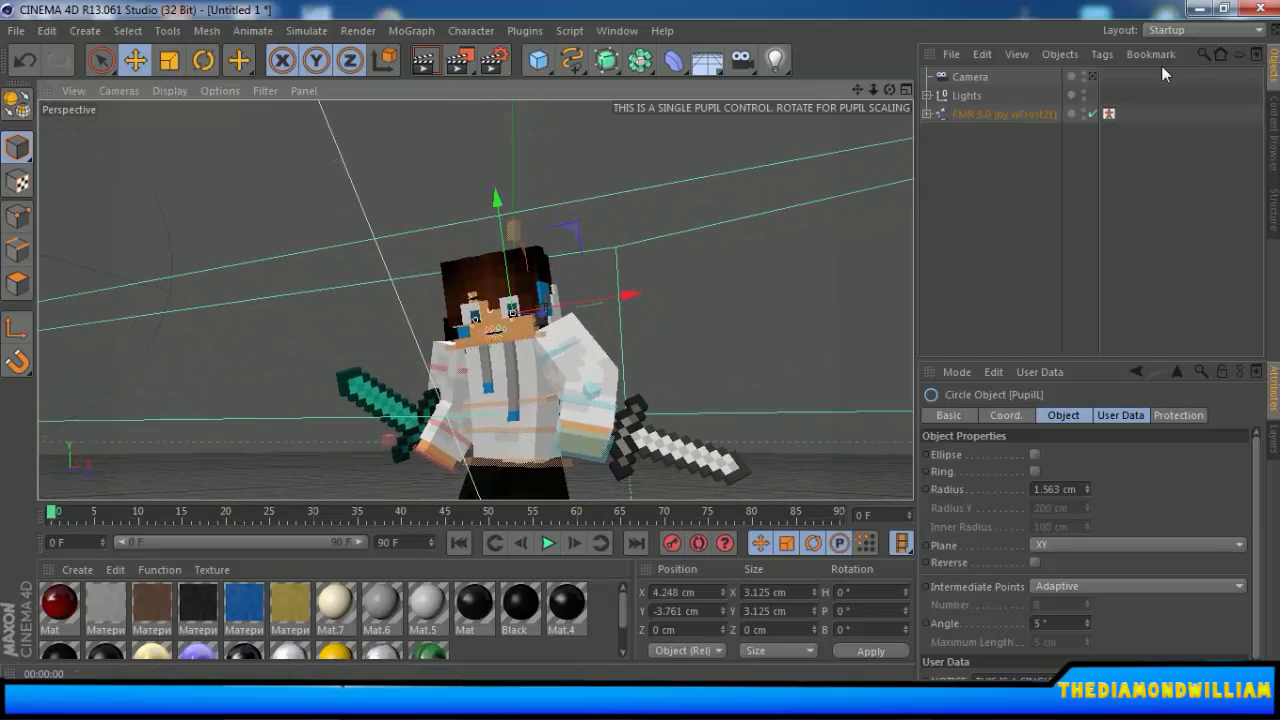
Look through the Camera object and reposition it at about X 164, Y 122, Z -330 cm to frame the character and both swords.
click(1091, 77)
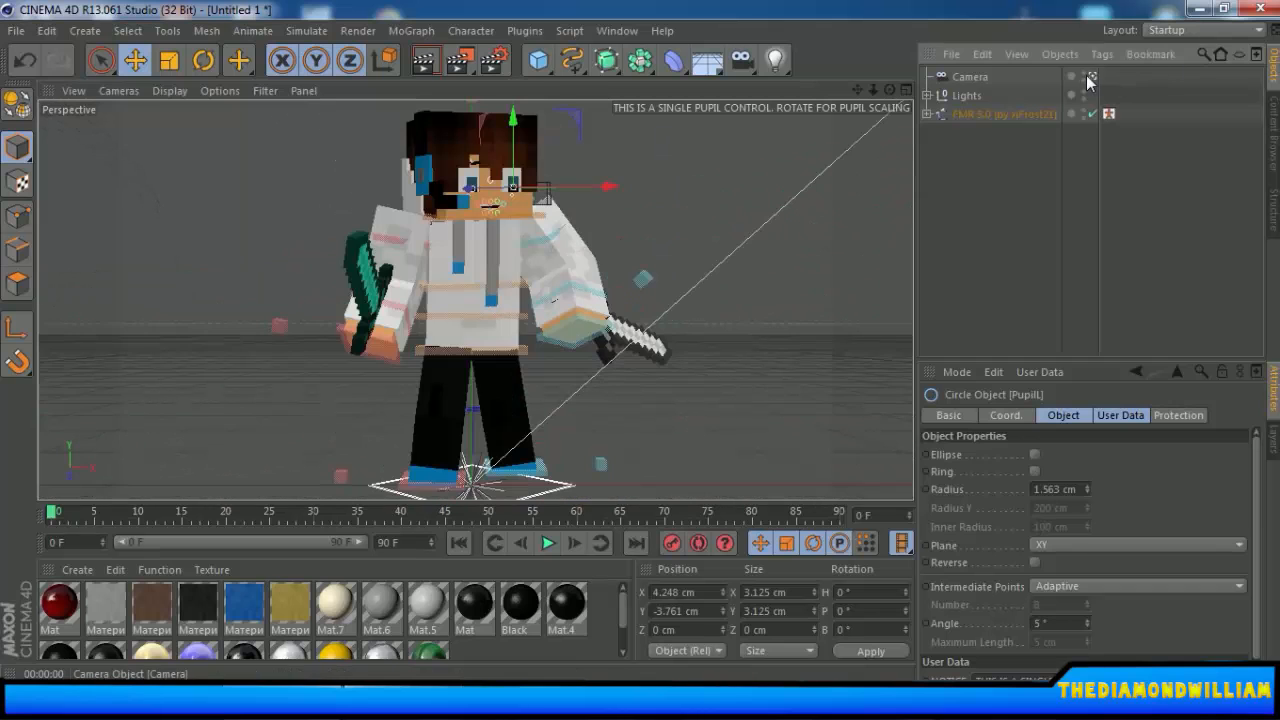
click(994, 82)
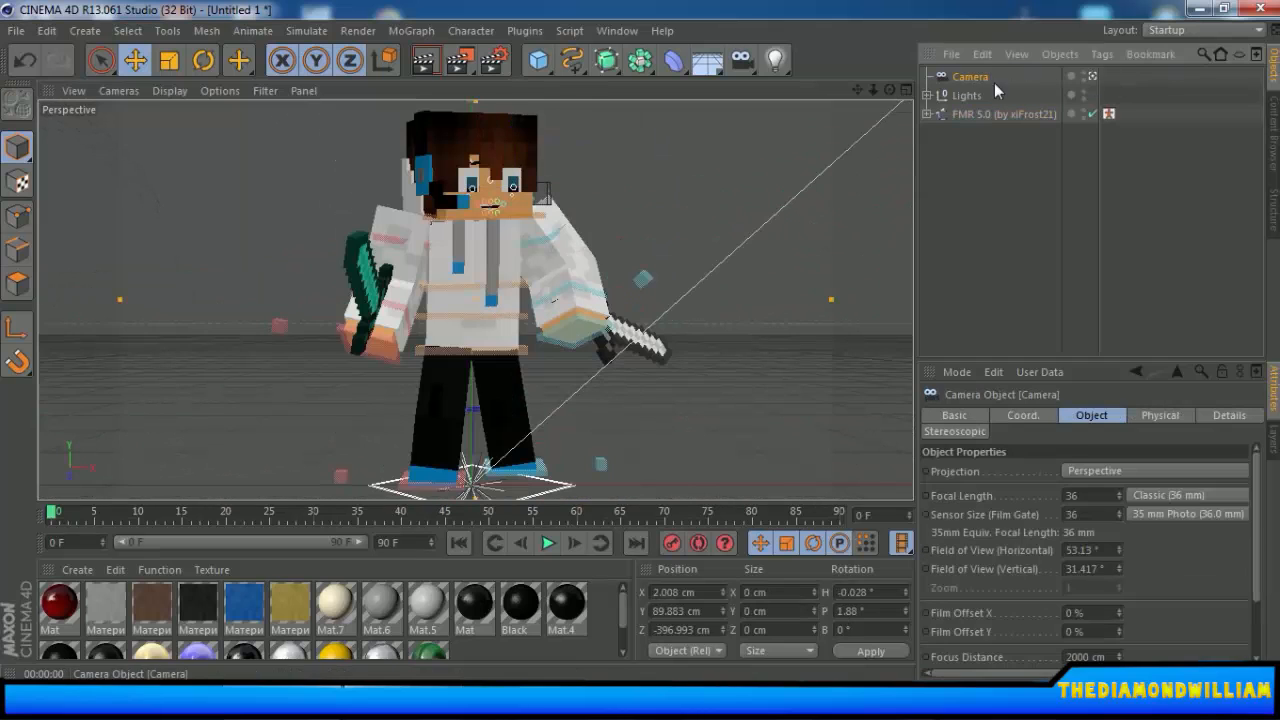
click(1091, 78)
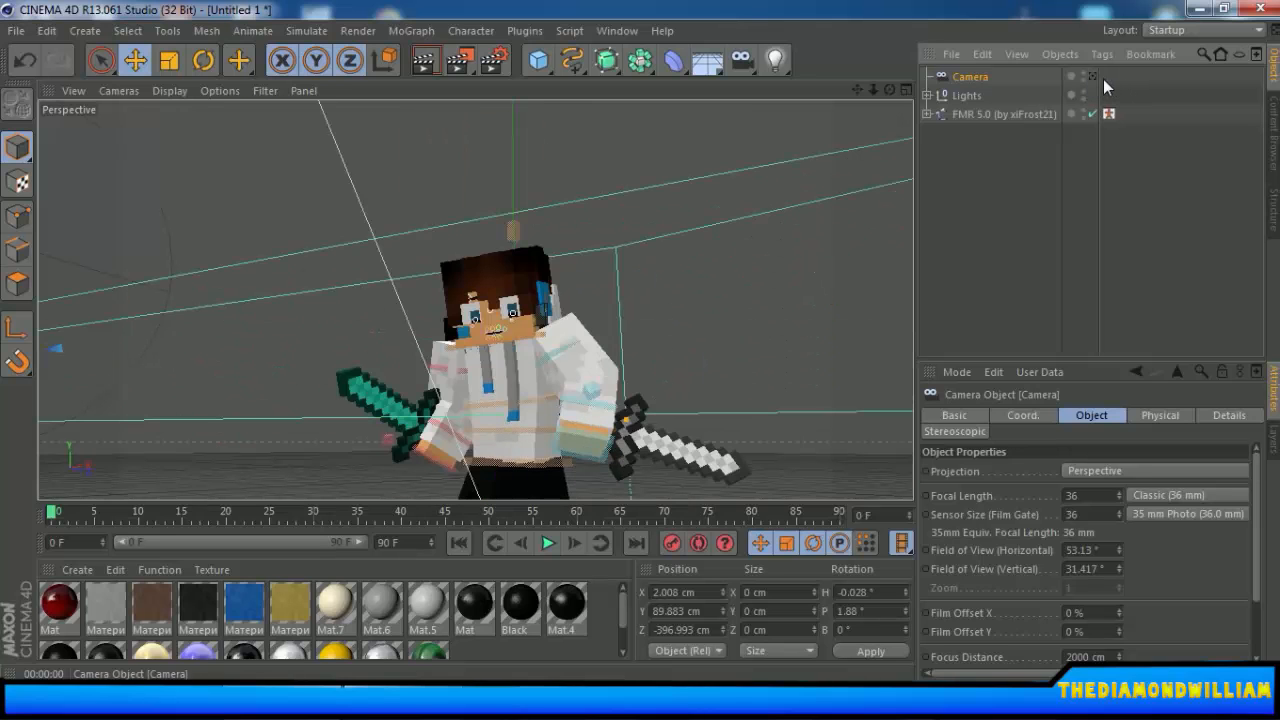
click(1093, 77)
alt+drag(768, 333, 378, 395)
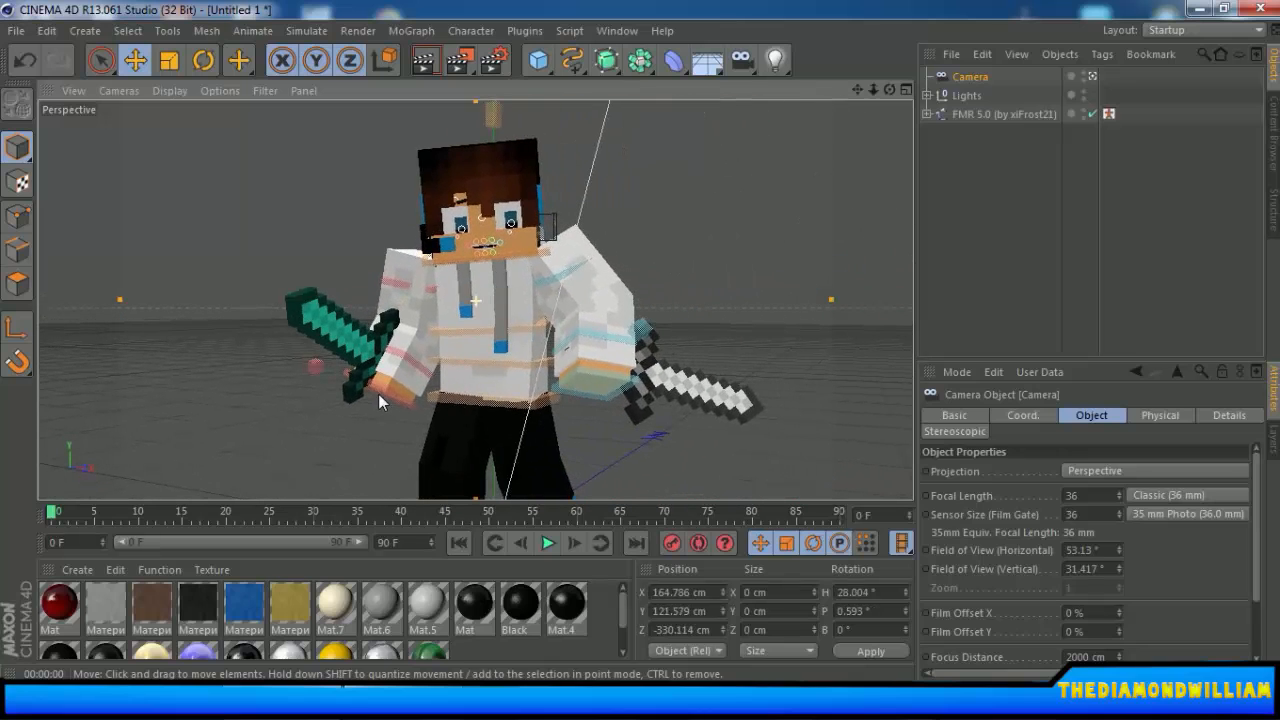
alt+middle_drag(378, 394, 380, 394)
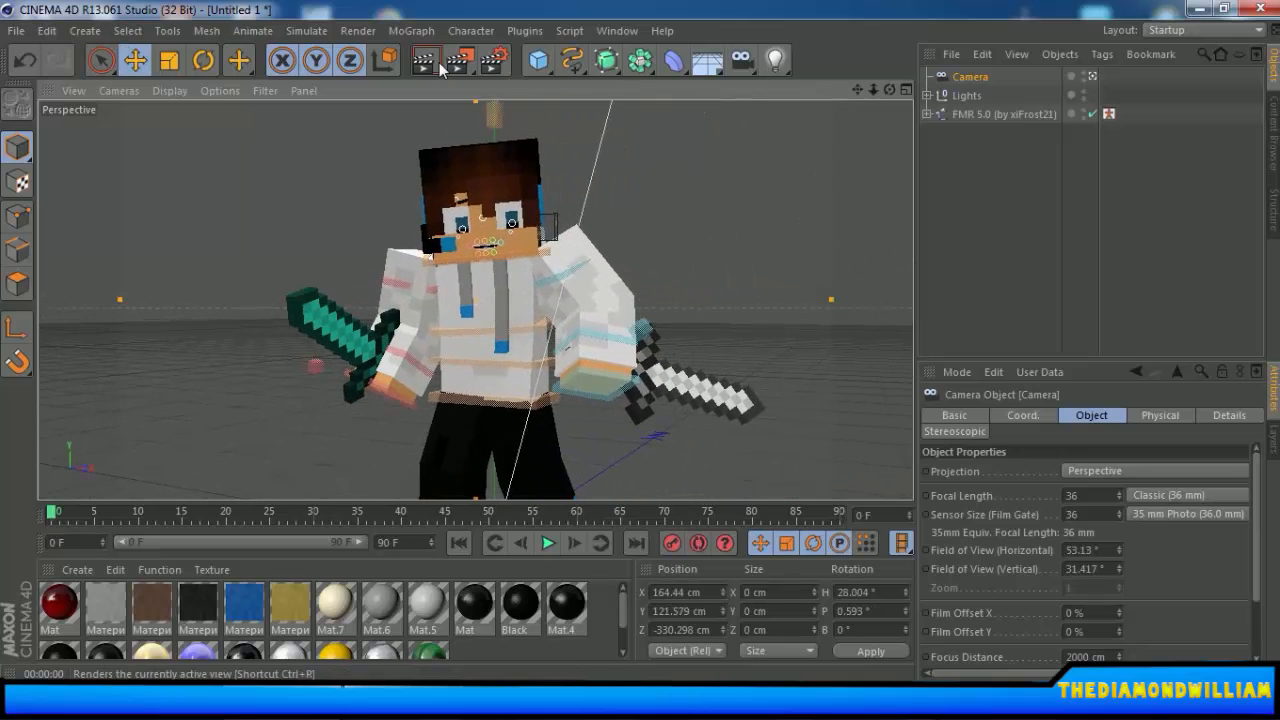
Add a Circle spline and make the Camera object its child.
click(576, 66)
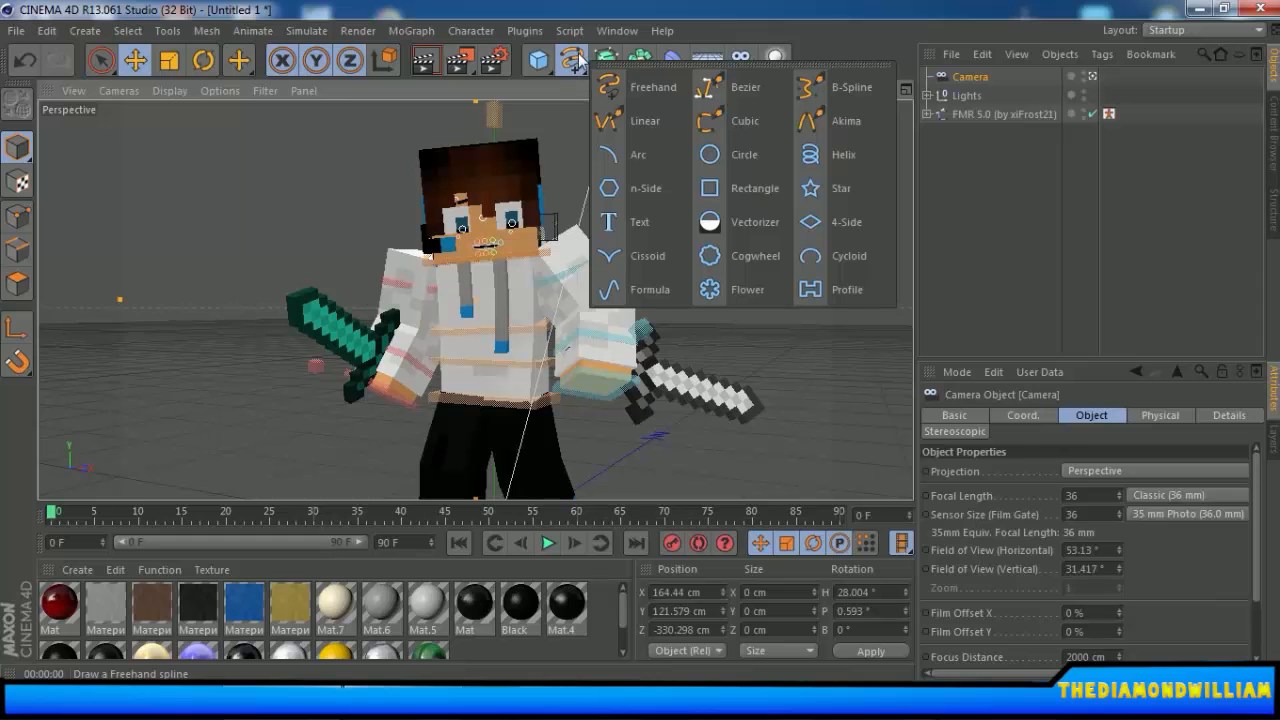
click(752, 160)
click(970, 96)
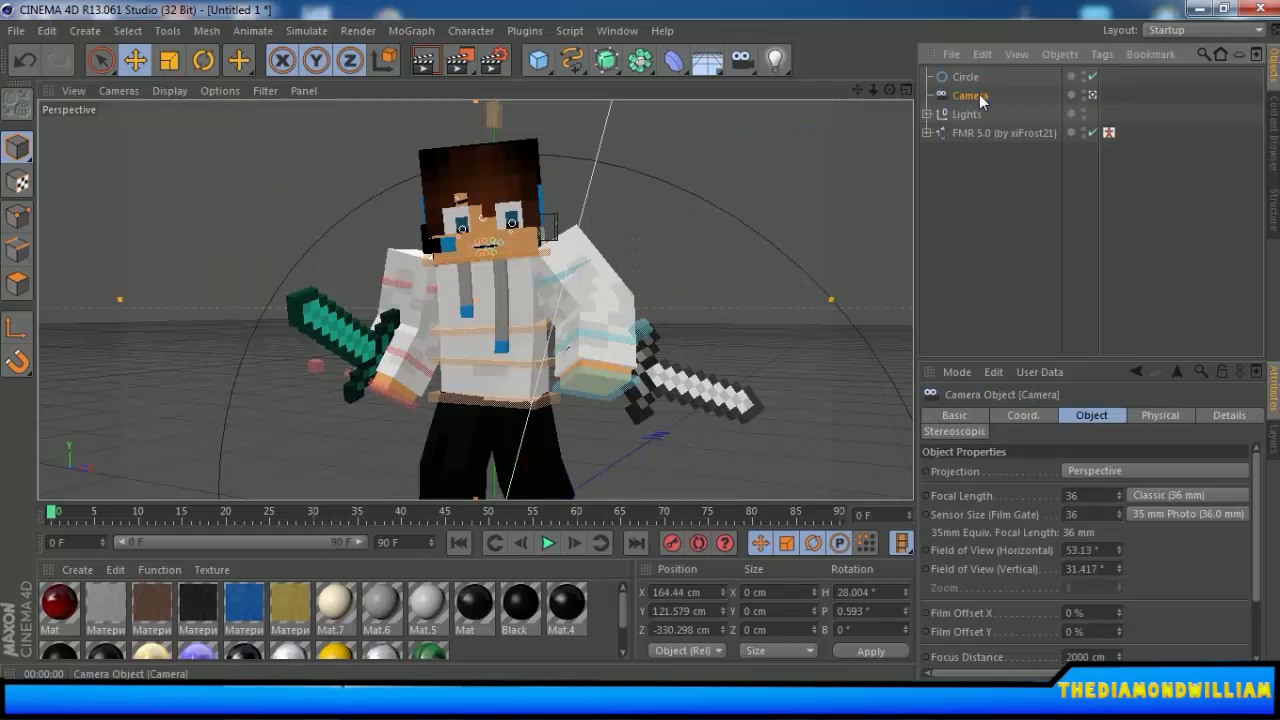
drag(974, 96, 972, 77)
Tilt the low-angle camera framing by rotating the parent Circle to about H 0.7°, P -3.8°, B 3°, and preview the render.
alt+drag(780, 364, 713, 371)
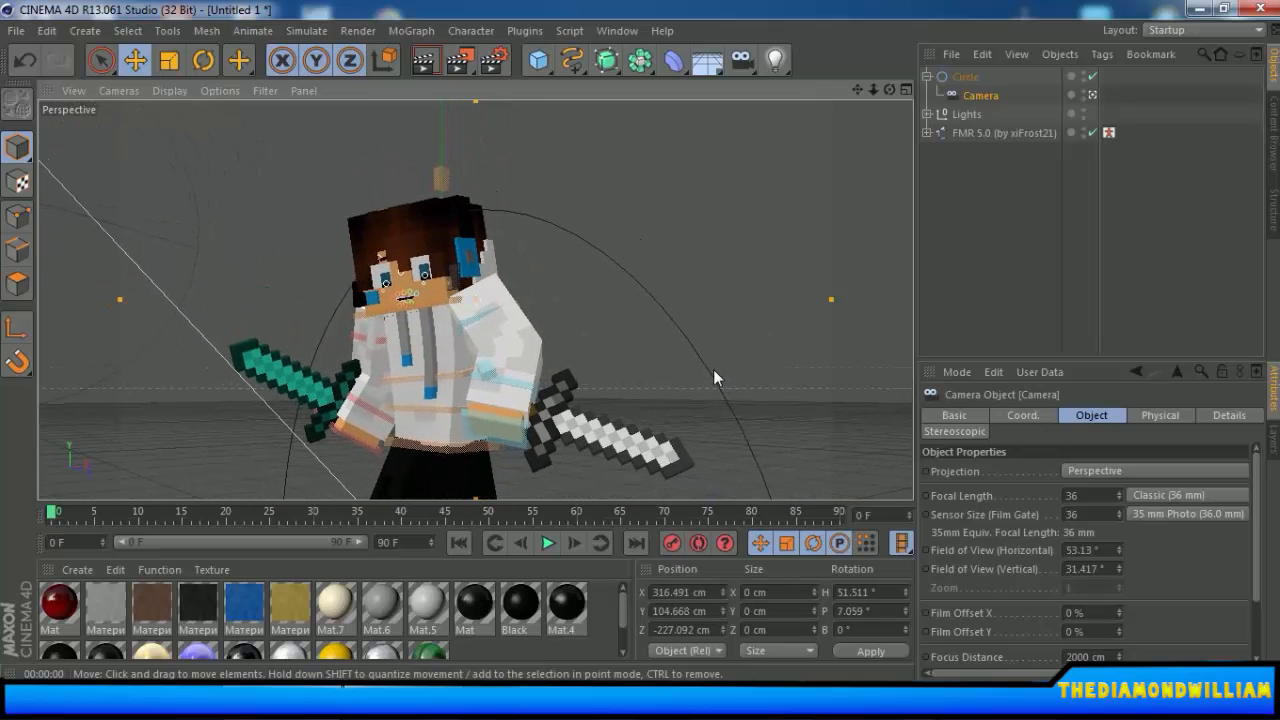
click(204, 61)
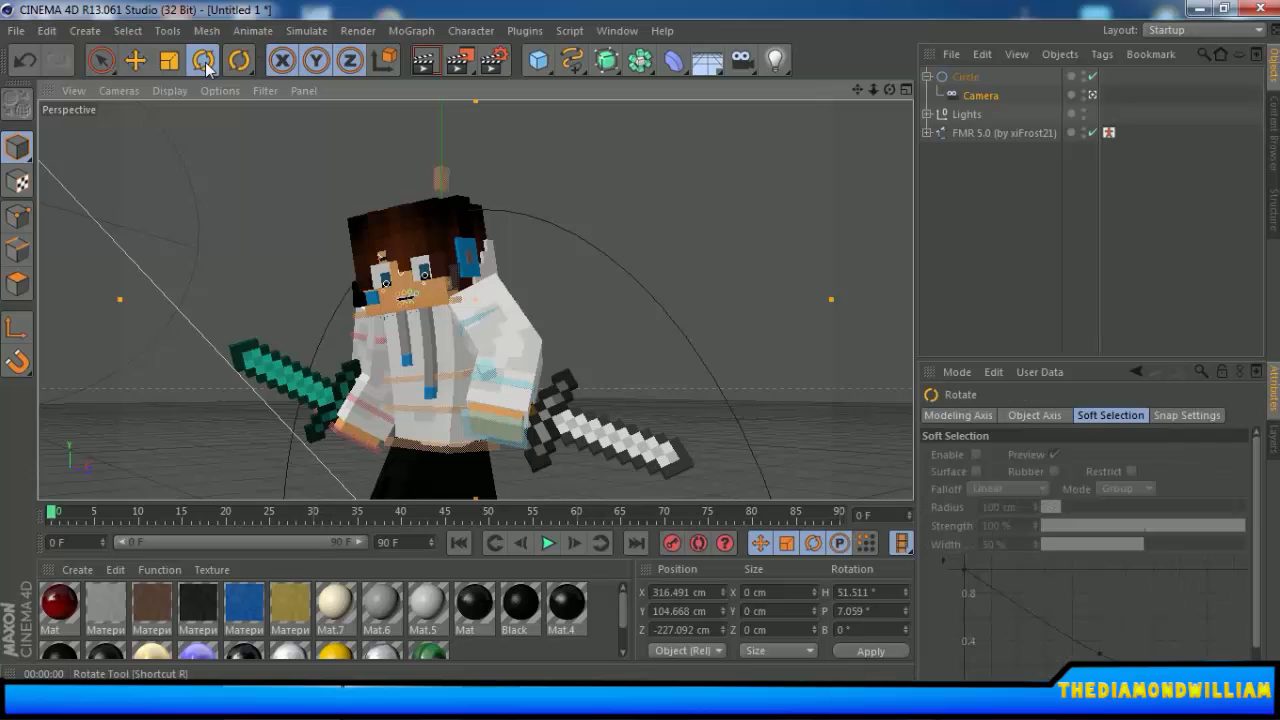
click(655, 299)
mouse_move(653, 302)
mouse_down()
mouse_move(636, 292)
mouse_move(644, 283)
mouse_move(693, 315)
mouse_move(684, 338)
mouse_move(640, 264)
mouse_move(679, 313)
mouse_move(651, 307)
mouse_move(674, 317)
mouse_move(624, 270)
mouse_move(687, 318)
mouse_move(657, 277)
mouse_move(689, 266)
mouse_move(691, 303)
mouse_move(638, 297)
mouse_move(655, 324)
mouse_up()
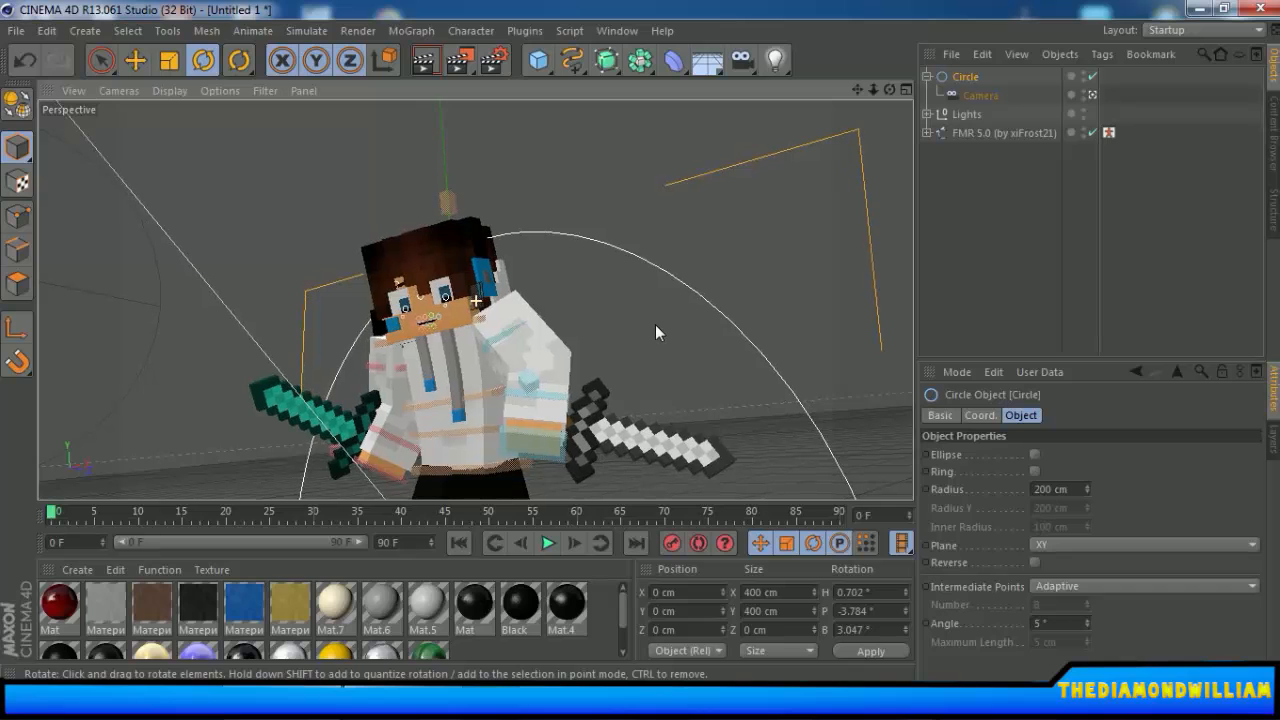
click(436, 62)
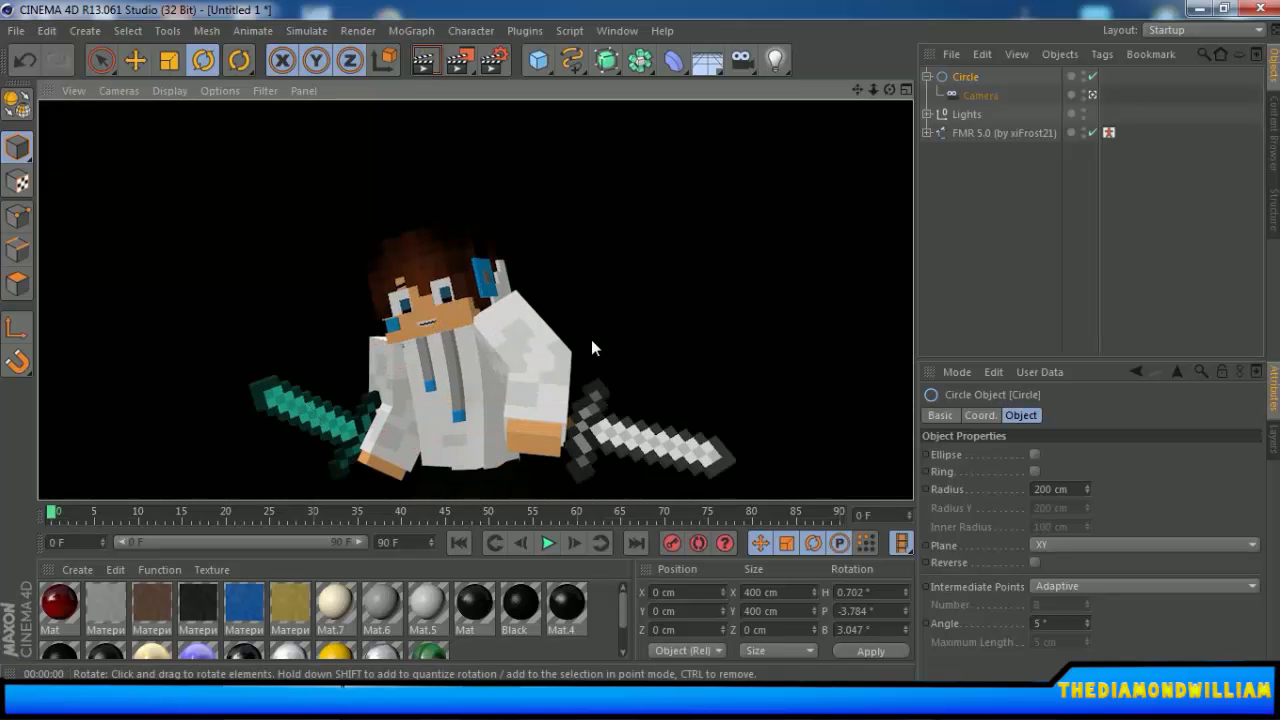
click(591, 345)
Set the render output file to YAY!! on the Desktop in the render settings.
click(471, 68)
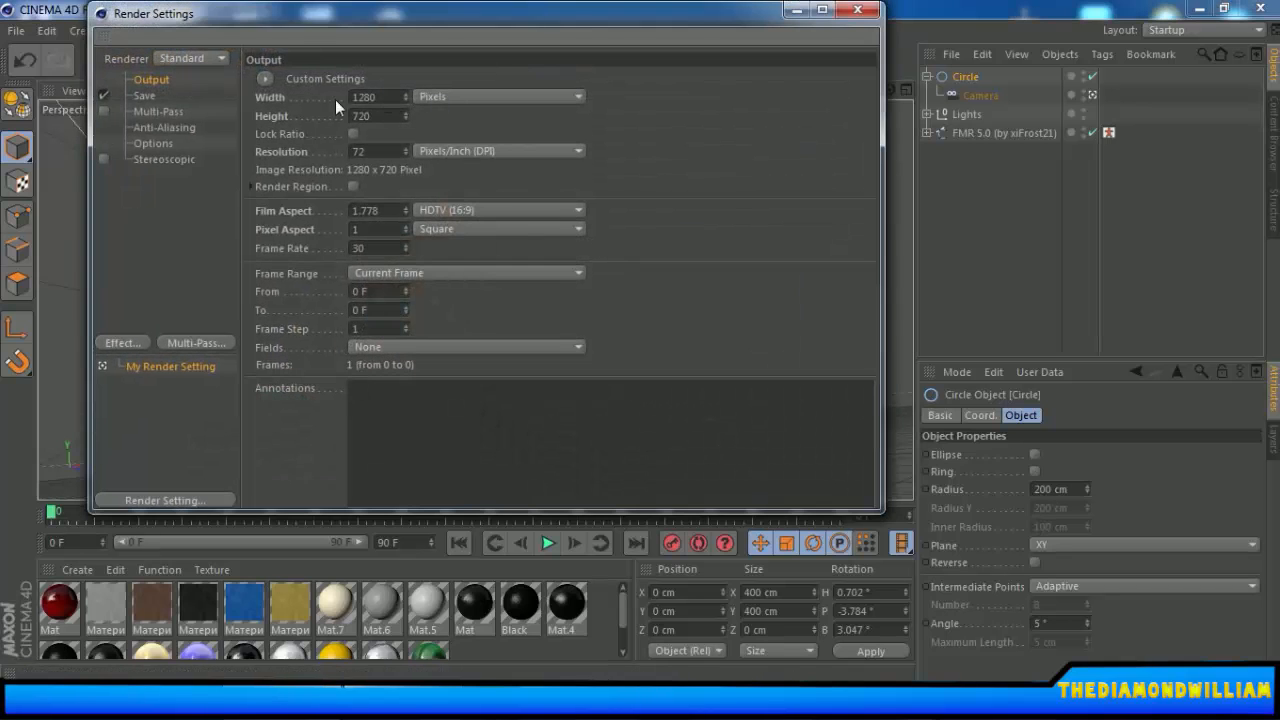
drag(316, 50, 525, 117)
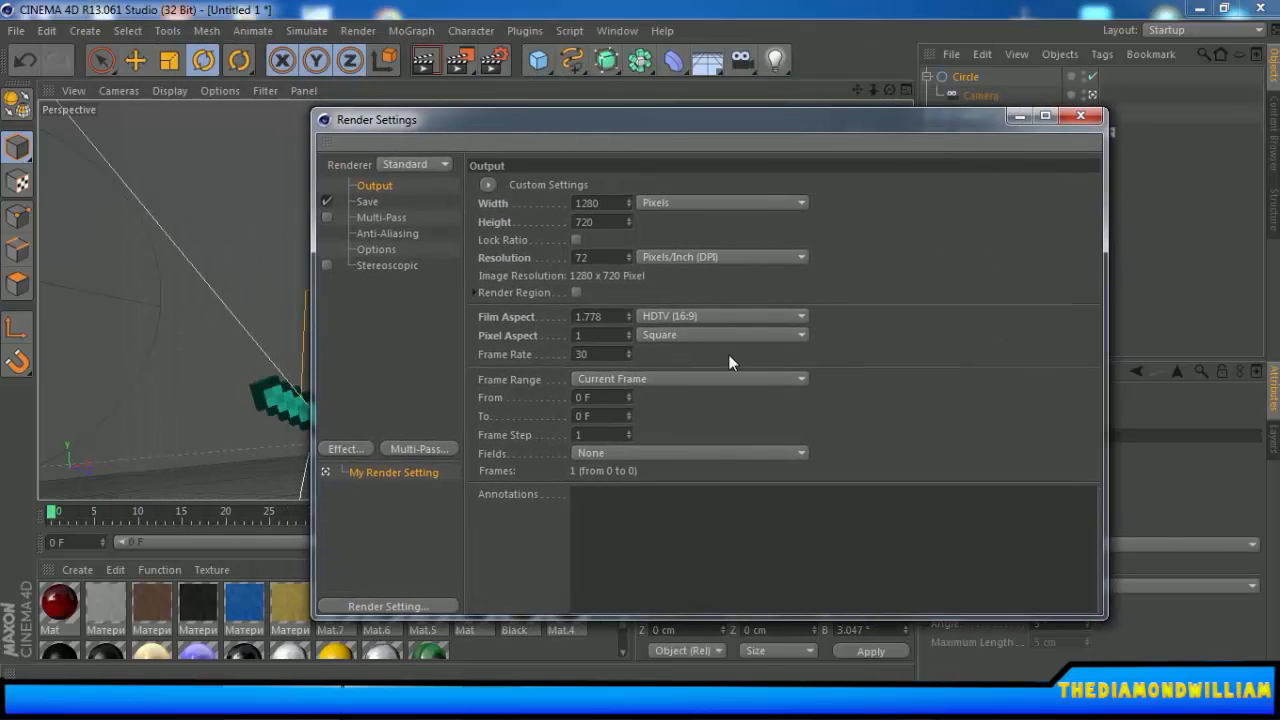
click(391, 203)
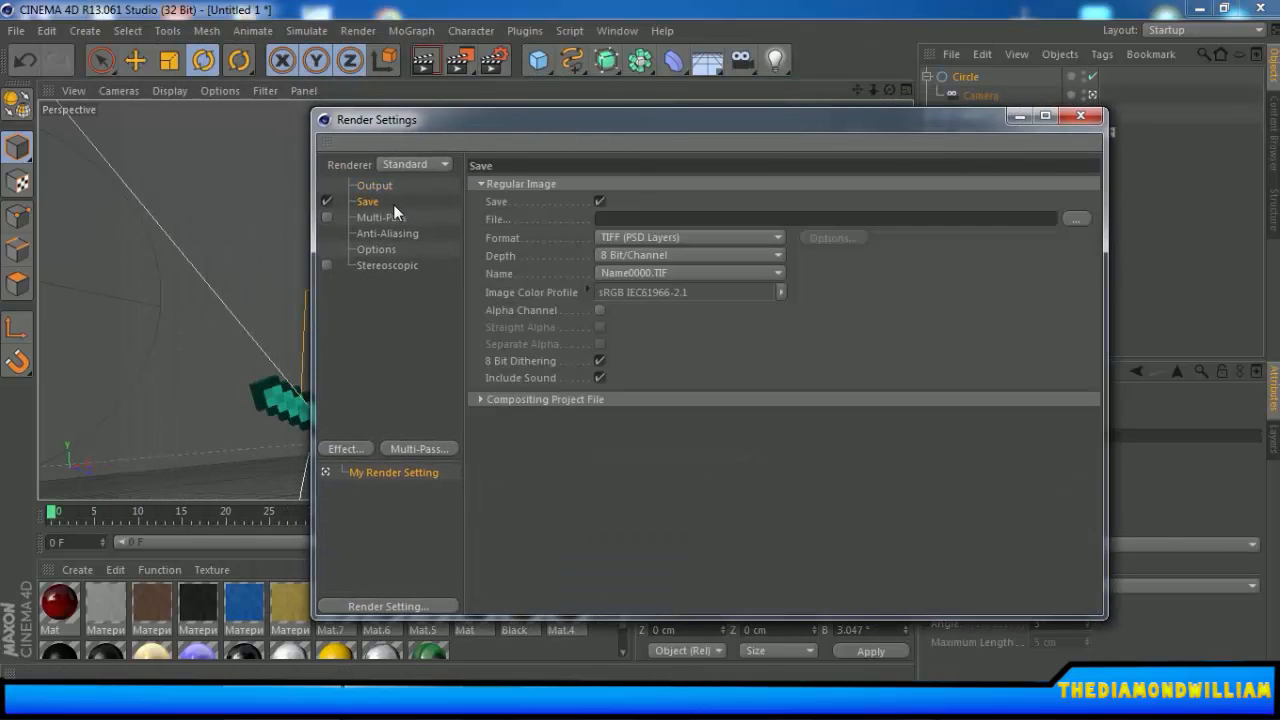
click(1076, 218)
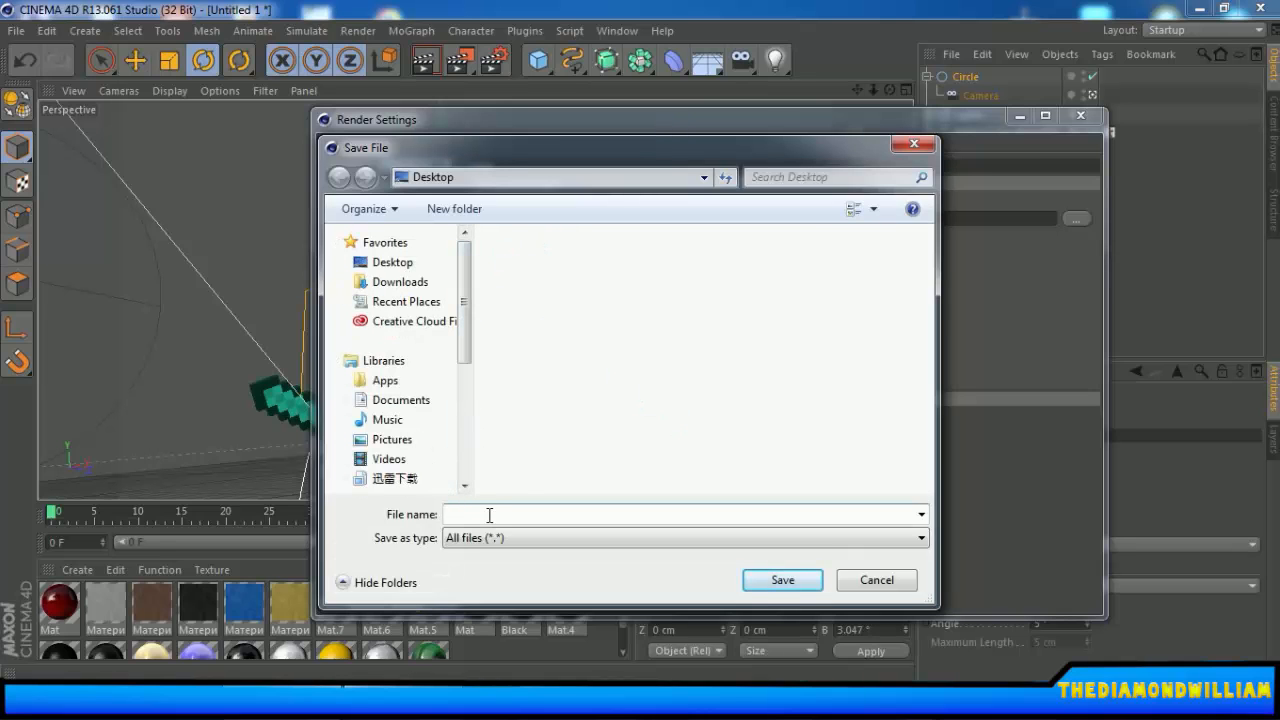
text(YAY!!)
click(786, 584)
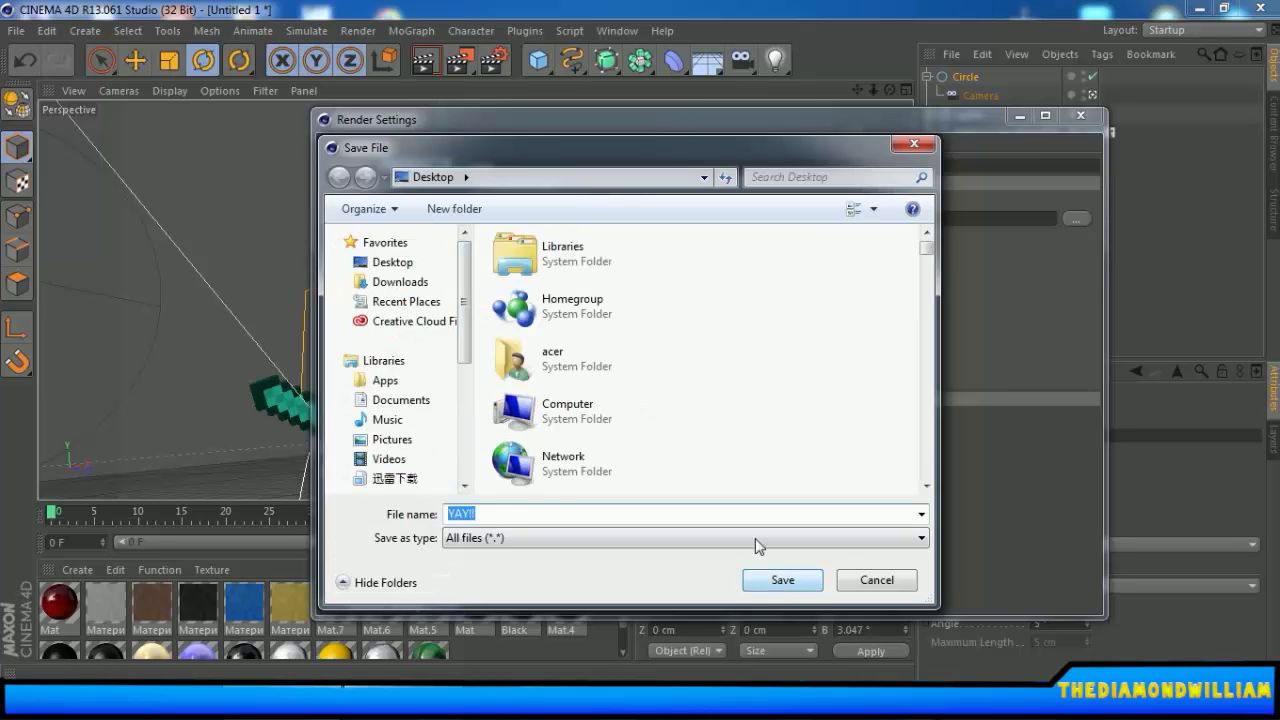
Set the saved render format to PNG with the Alpha Channel enabled.
click(678, 242)
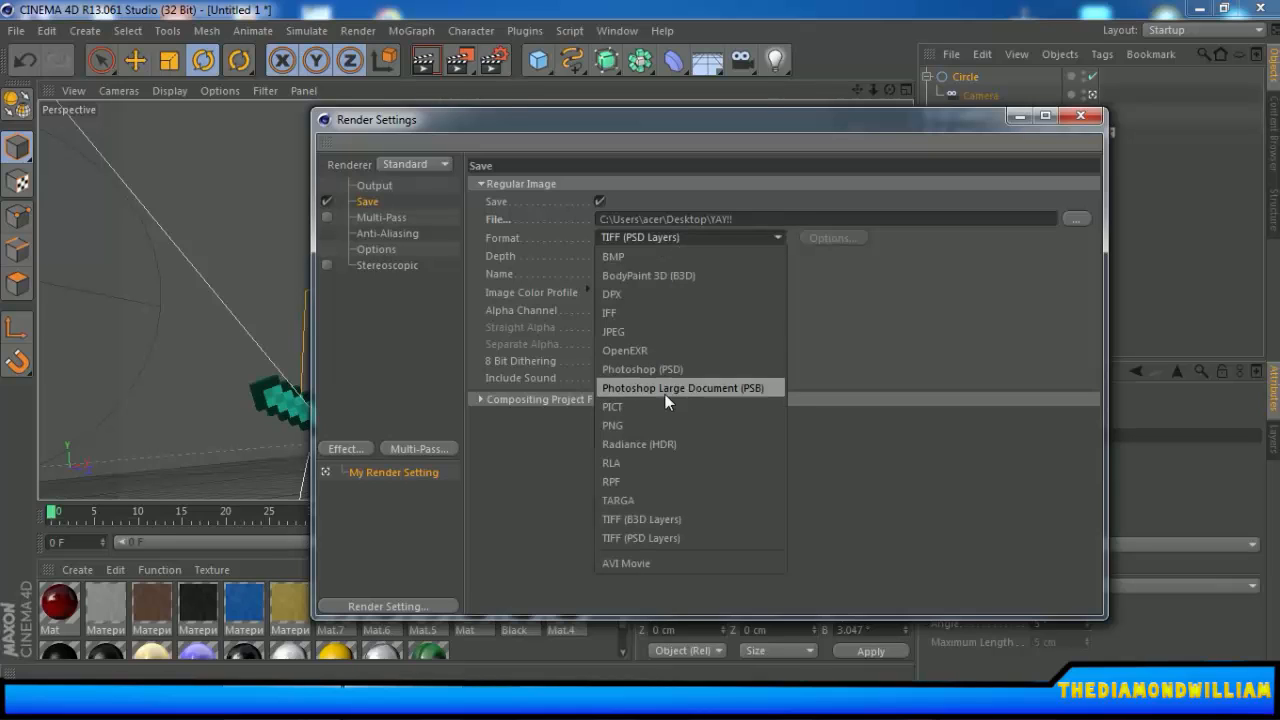
click(666, 425)
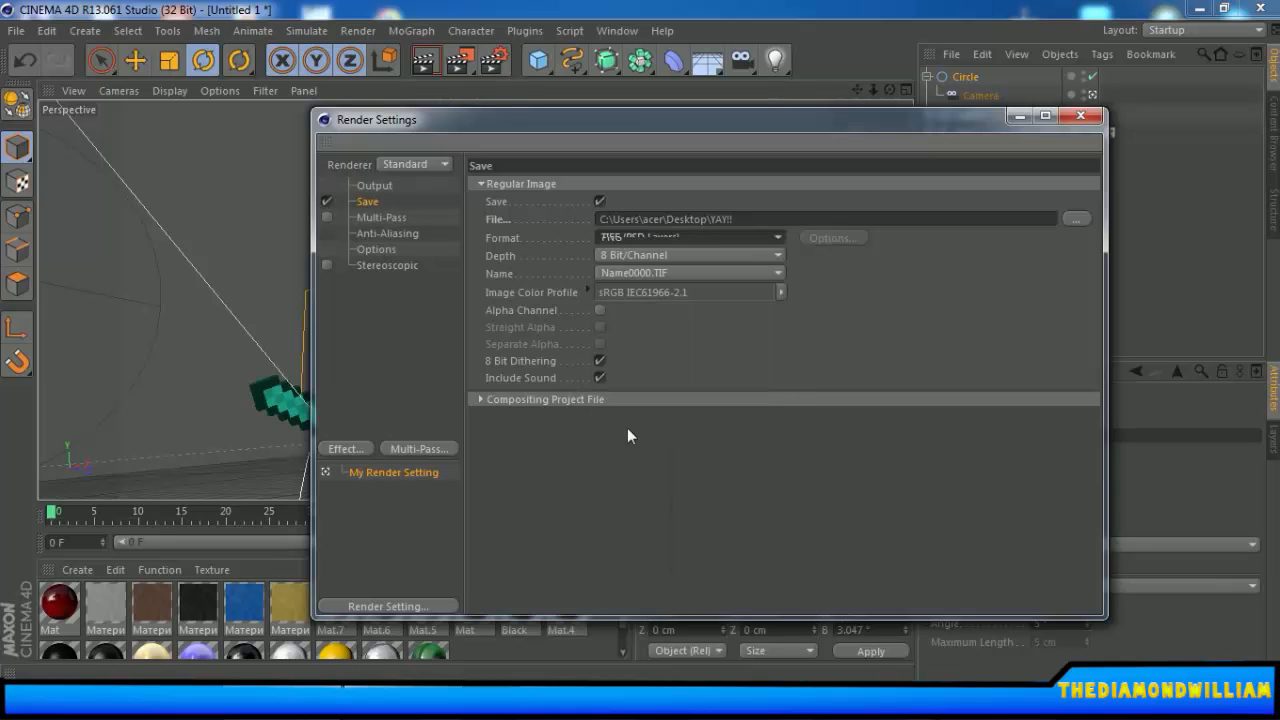
click(598, 311)
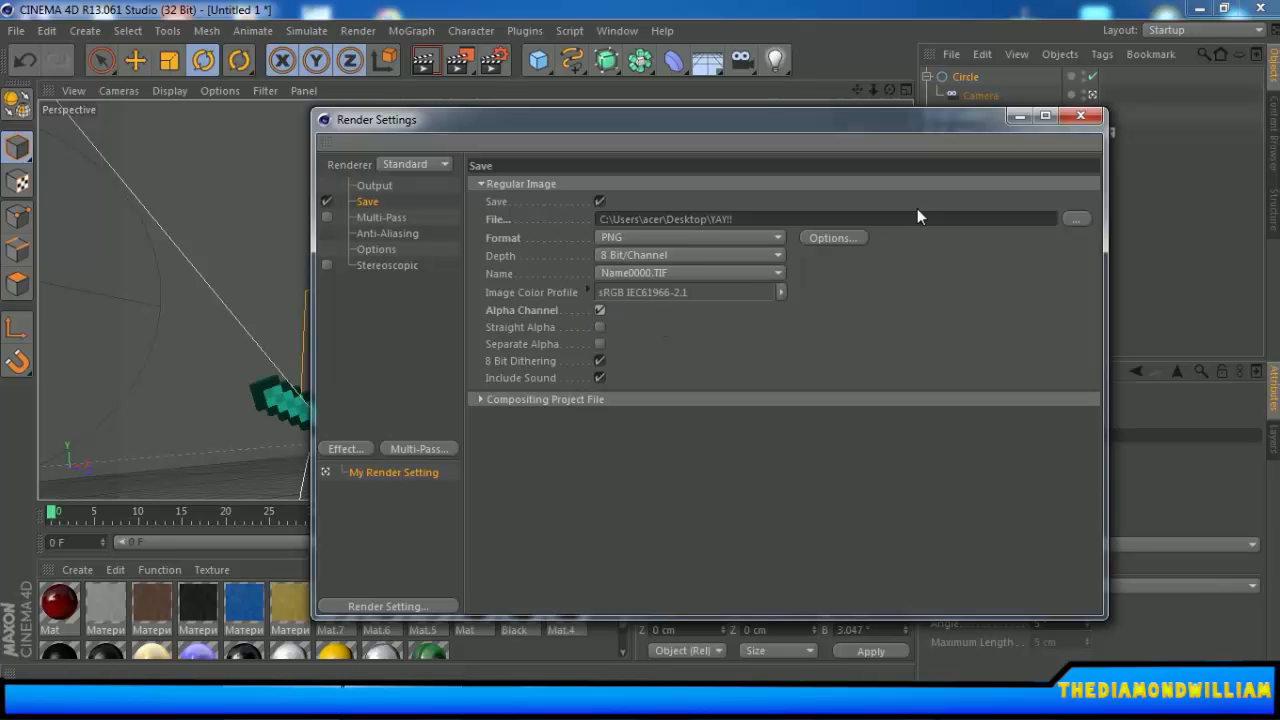
click(1080, 118)
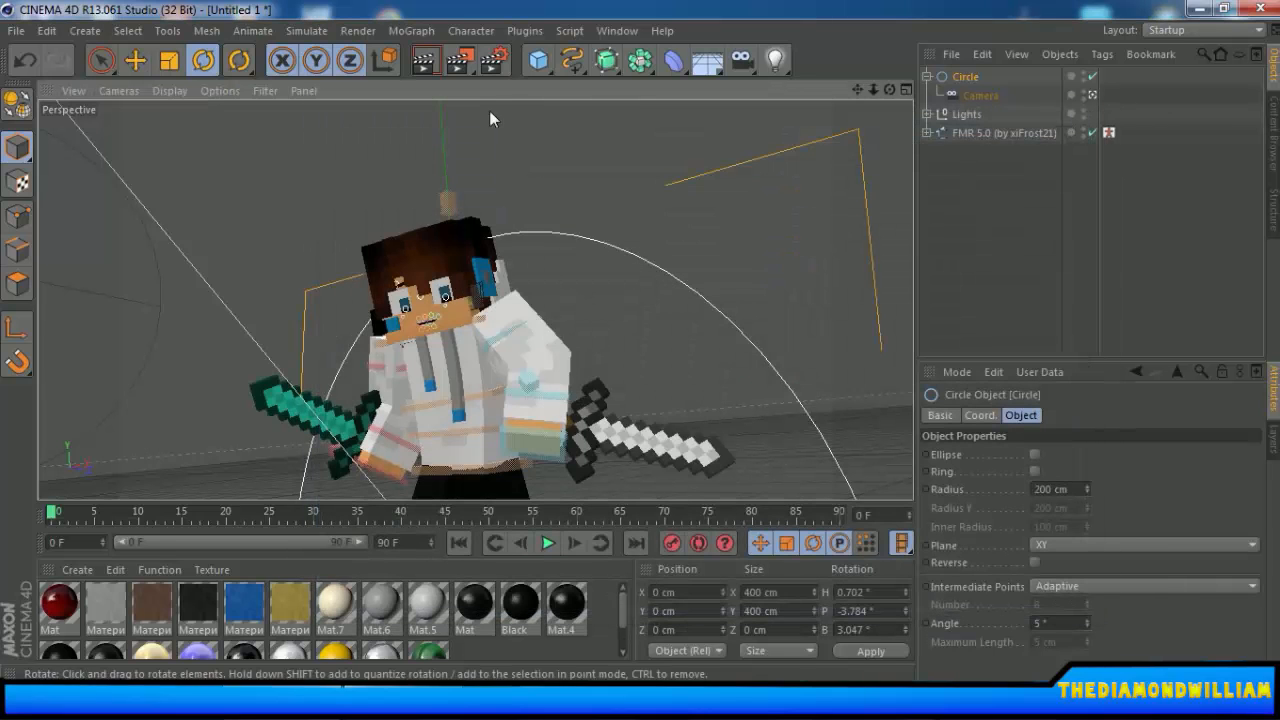
Render the image to the Picture Viewer and zoom out to review the whole picture before closing the viewer.
click(456, 66)
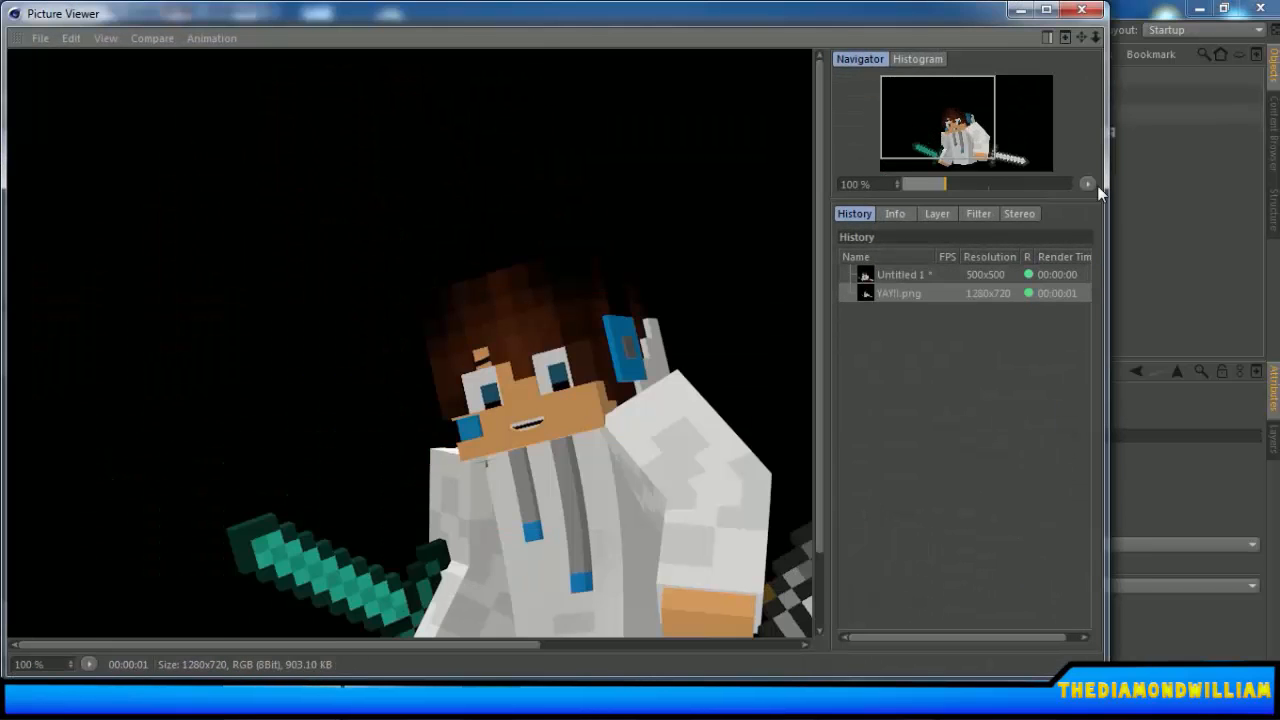
click(1089, 185)
click(1148, 201)
scroll(412, 412, down, 3)
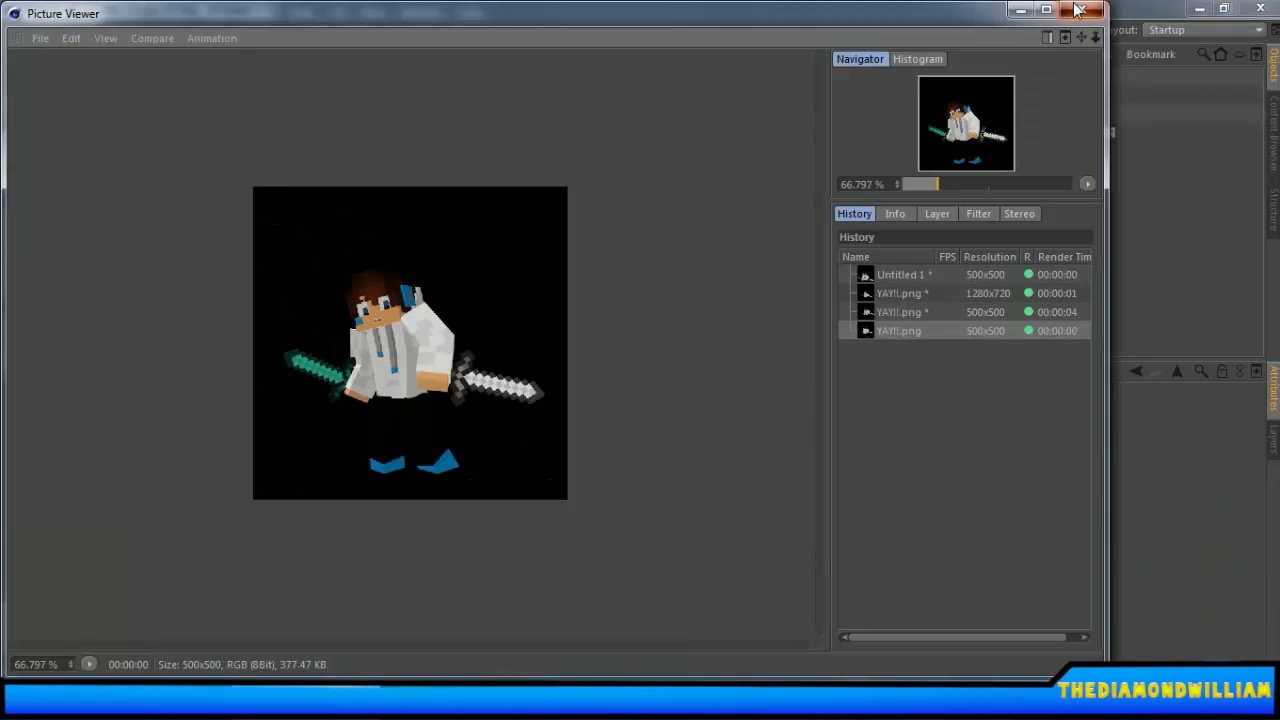
click(1078, 10)
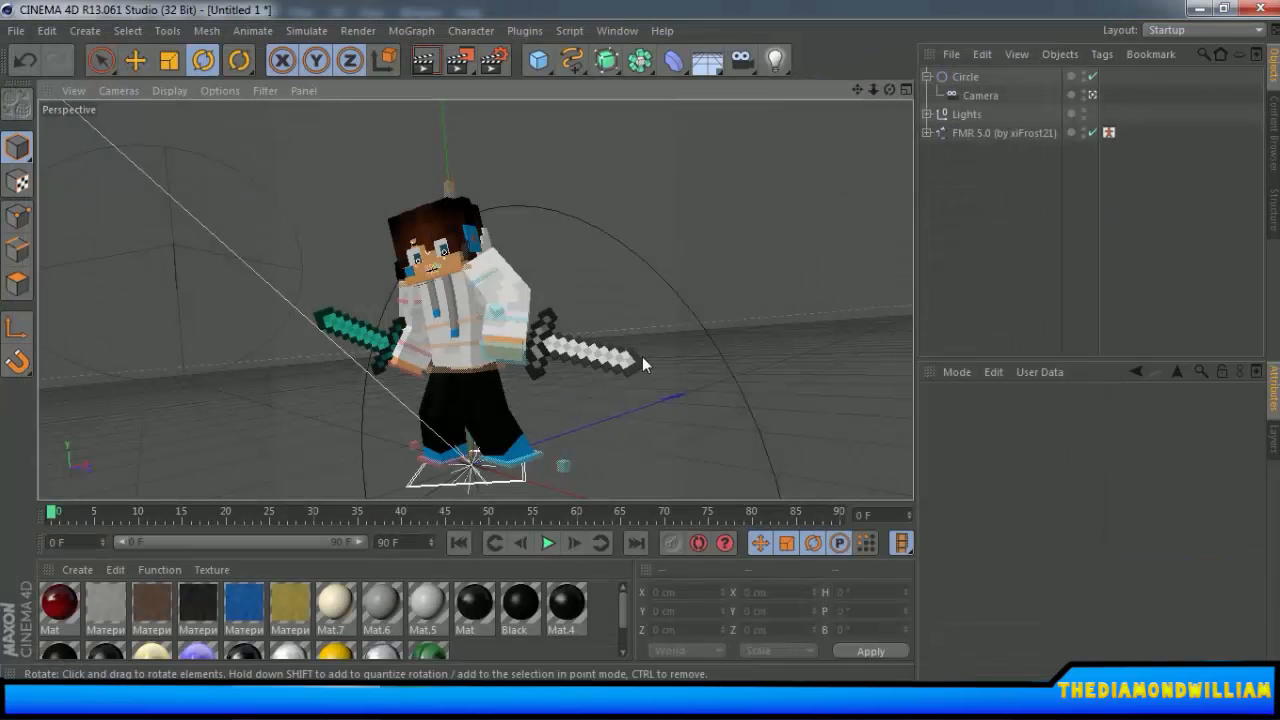
Try deleting the iron sword in the character's left hand, and undo the deletion.
click(642, 356)
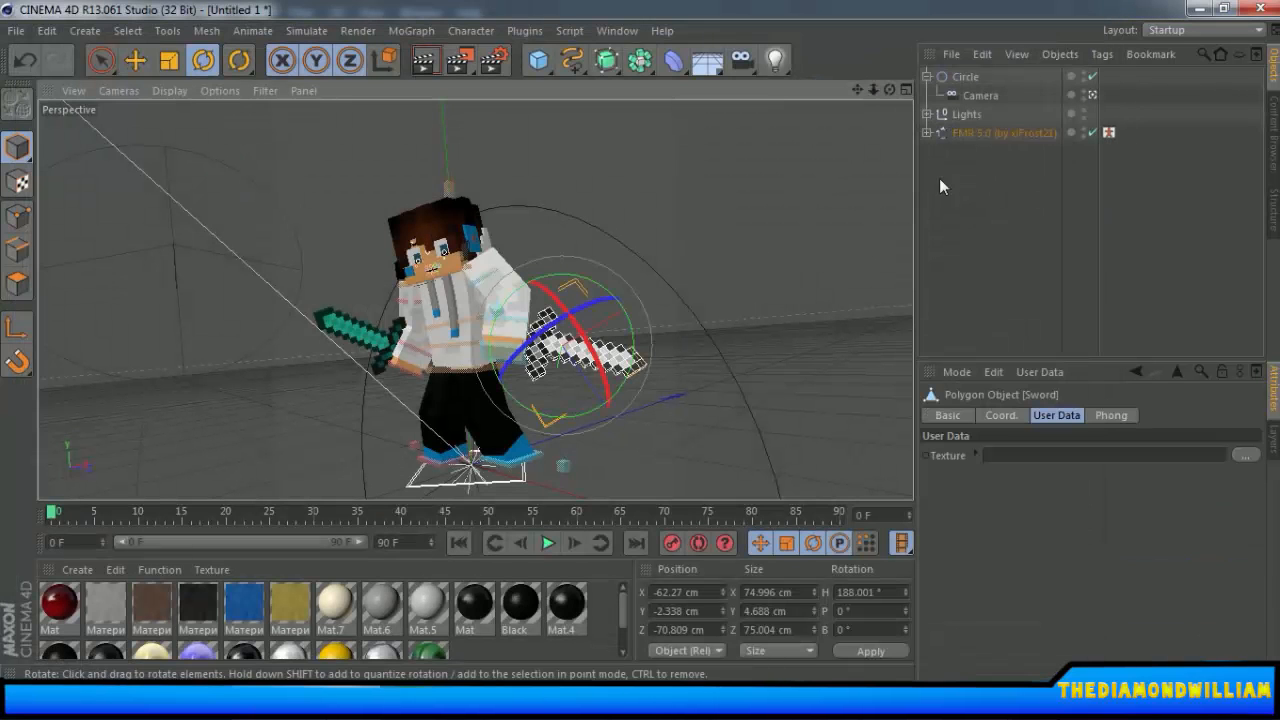
click(1001, 153)
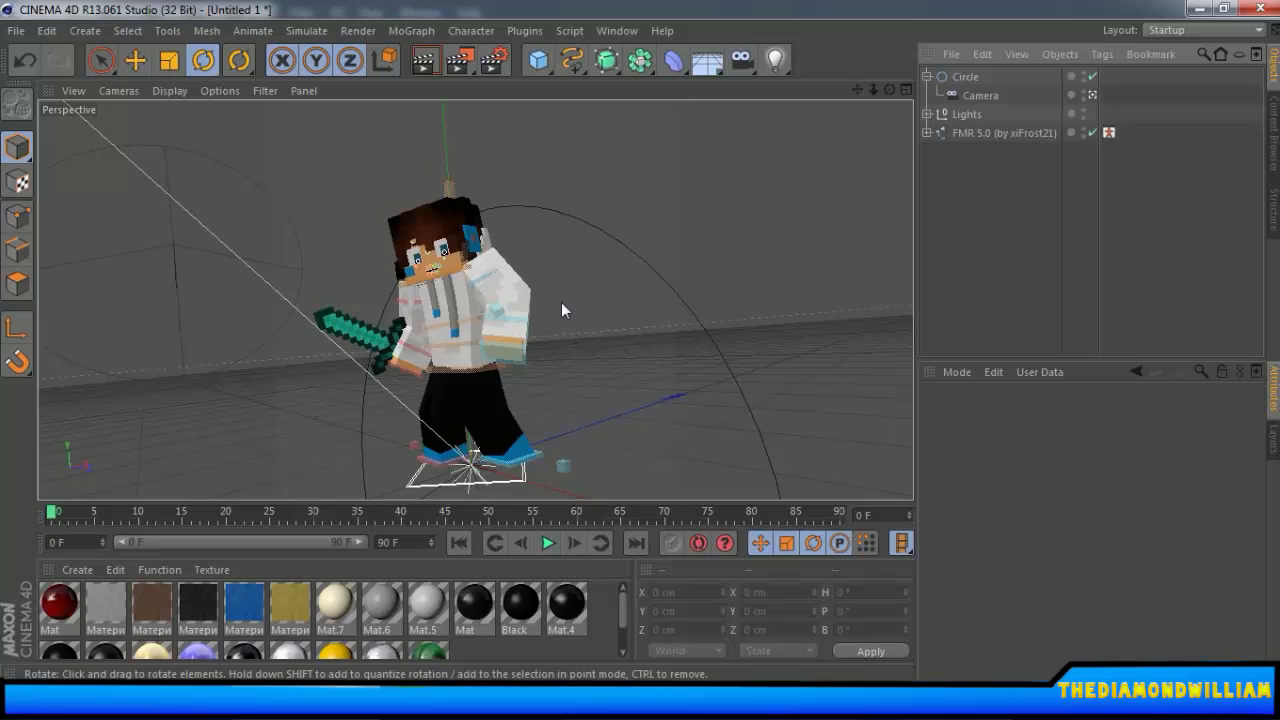
key(ctrl+z)
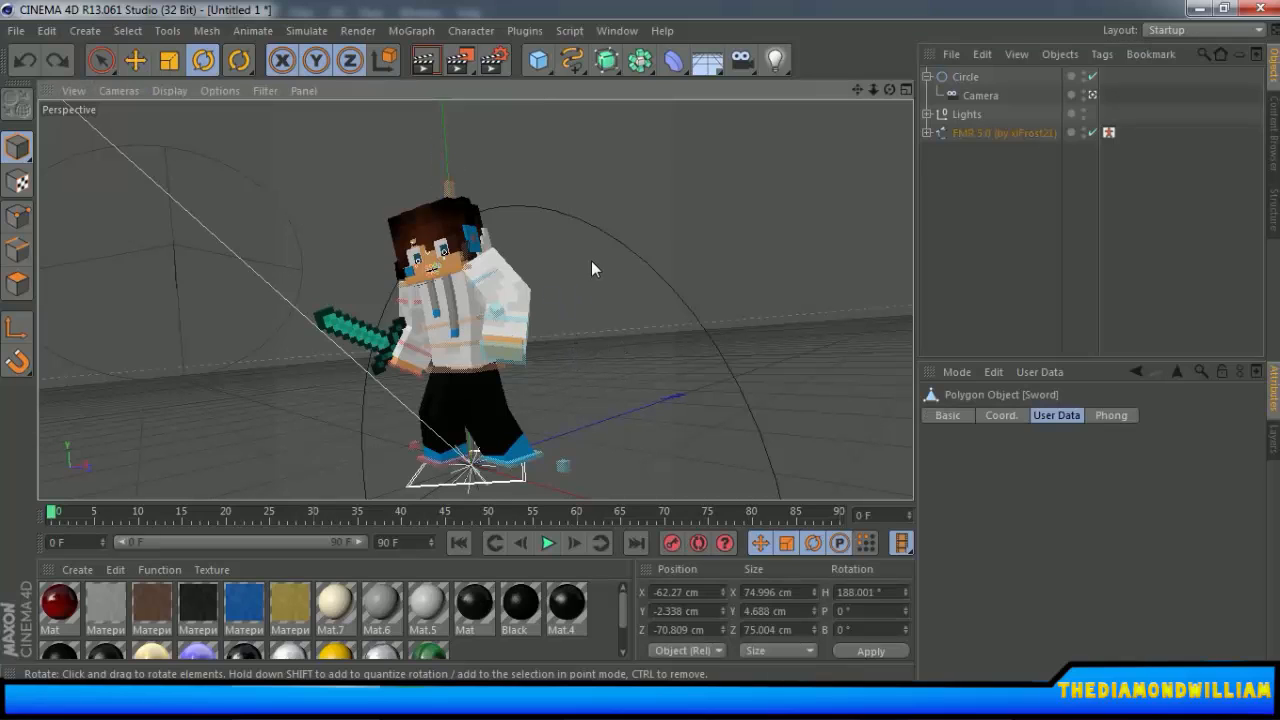
Turn off the FMR 5.0 rig's right sword and set its left sword to Diamond in the Tools options.
click(967, 79)
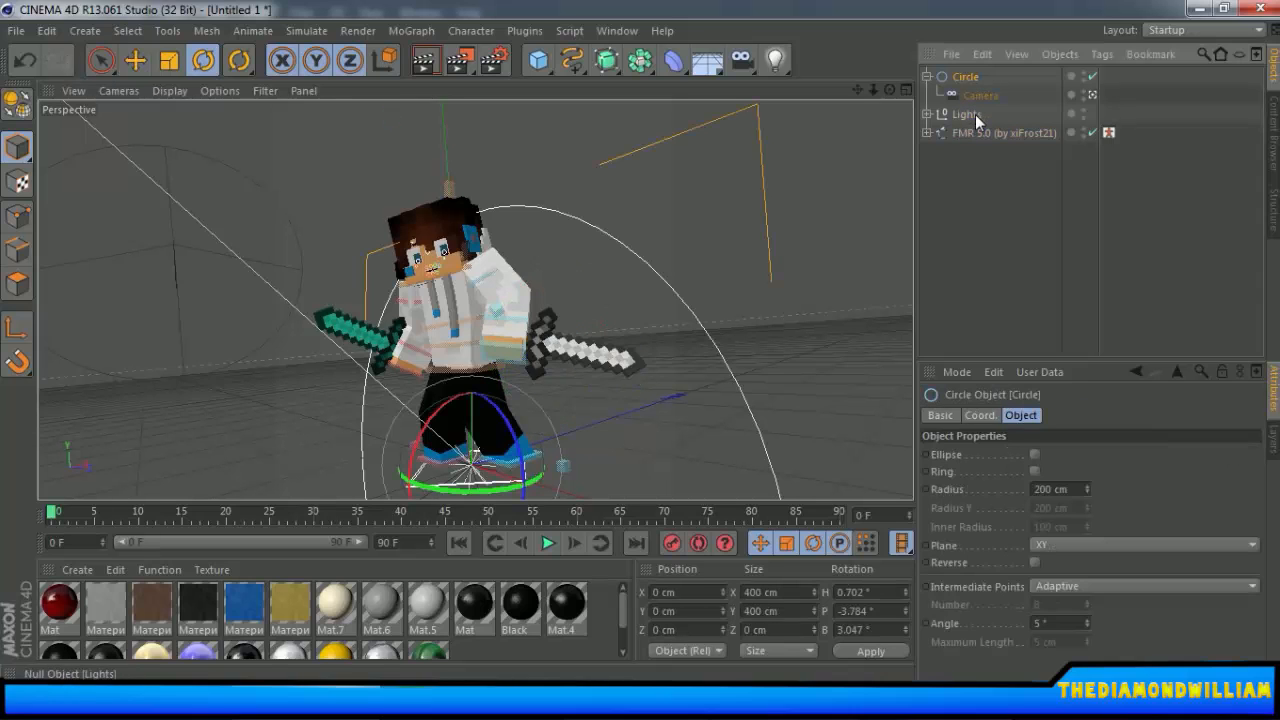
click(983, 131)
scroll(998, 540, down, 5)
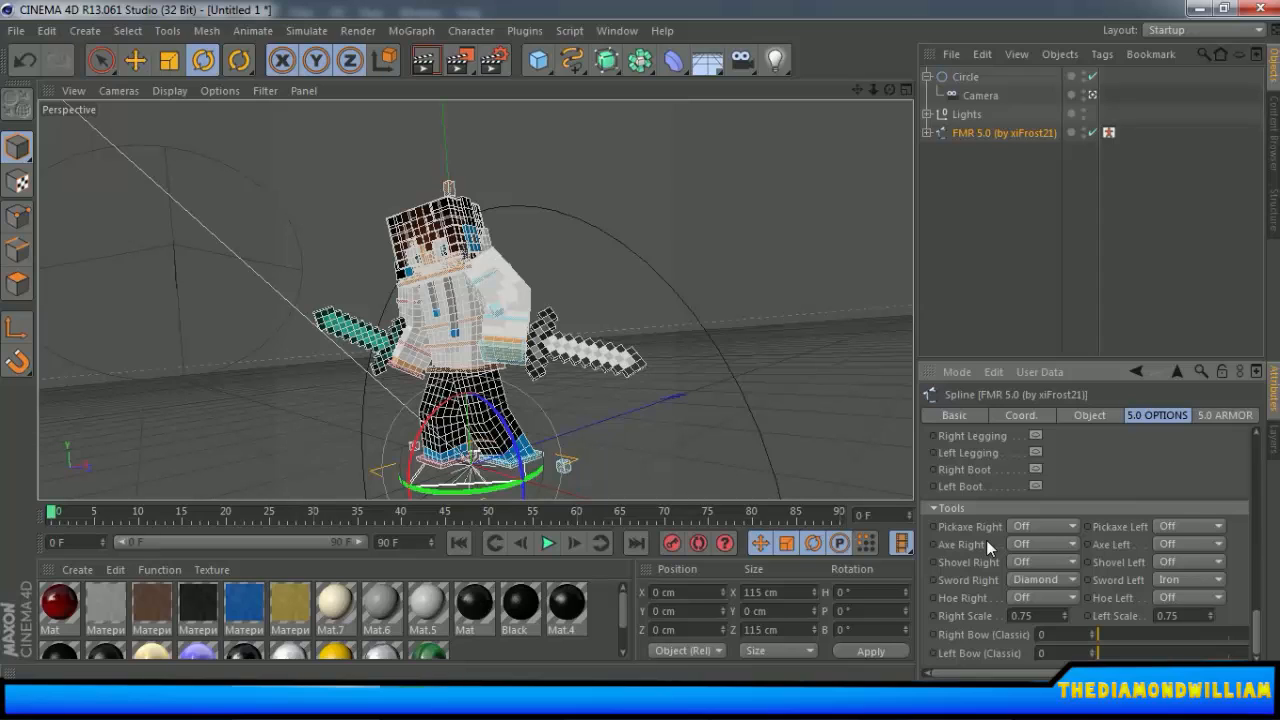
click(1072, 579)
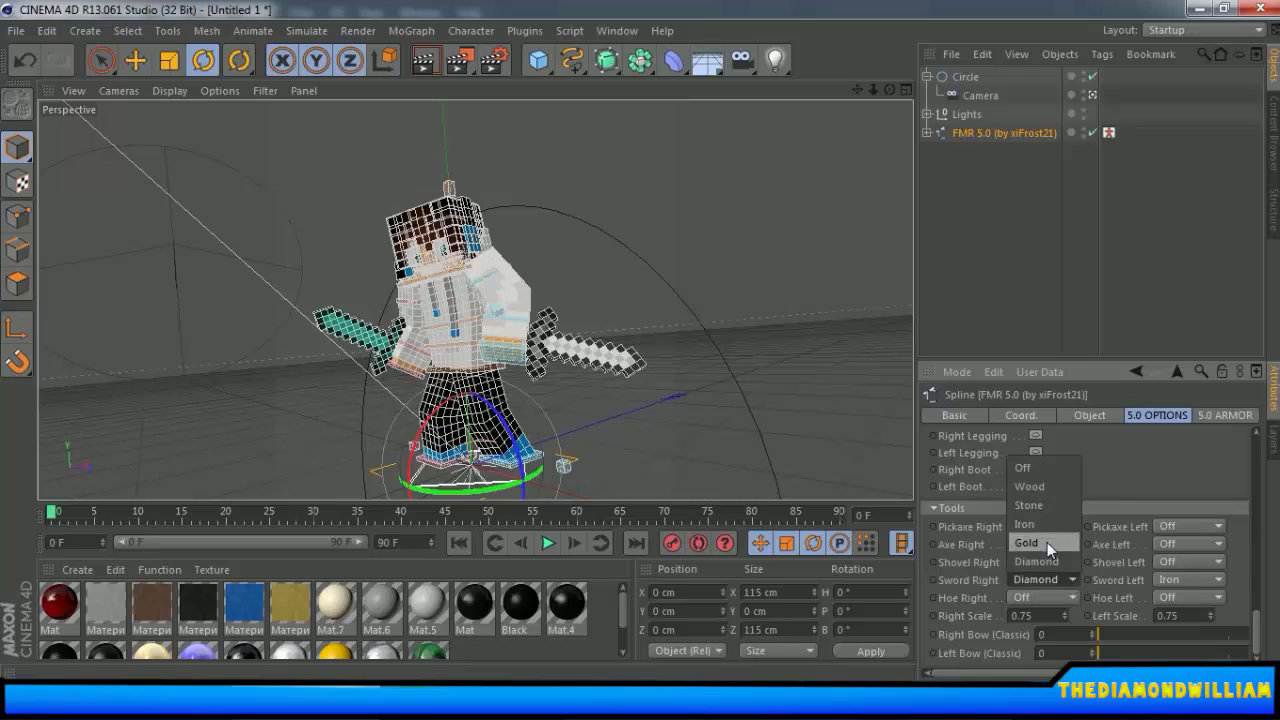
click(1033, 466)
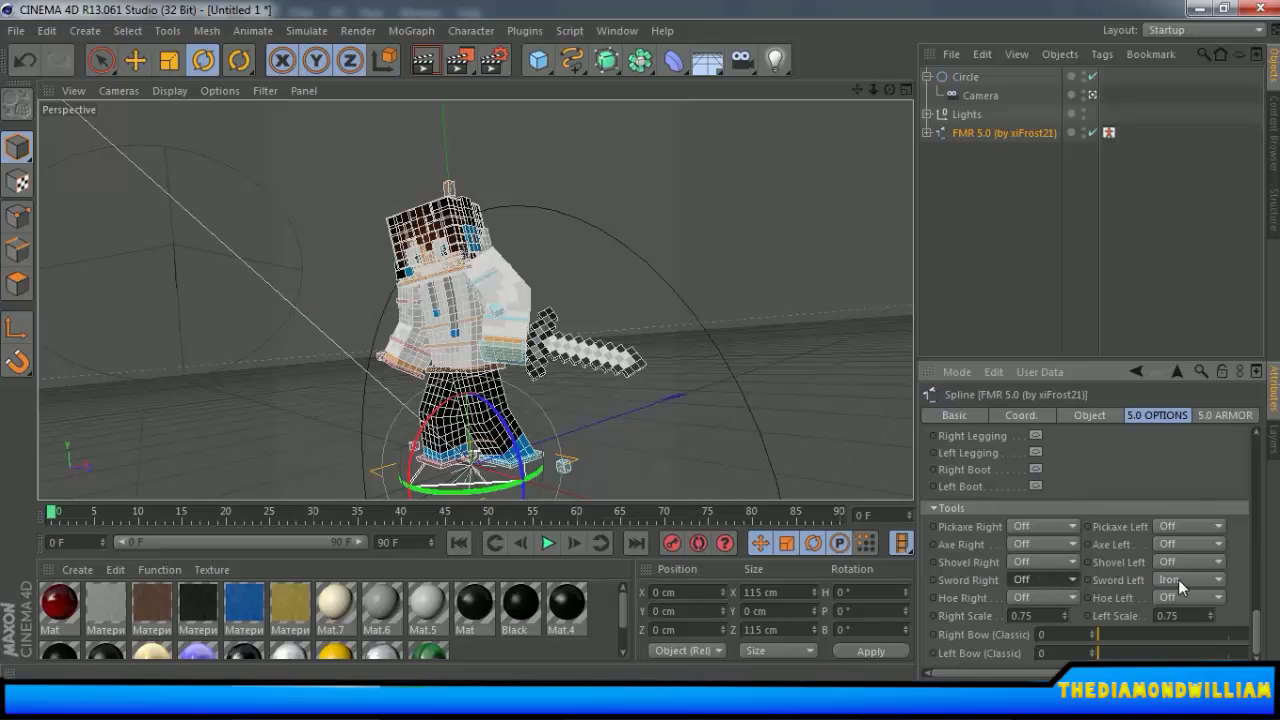
click(1178, 579)
click(1182, 566)
Set the rig's left shovel to Iron and switch it back off.
click(1184, 566)
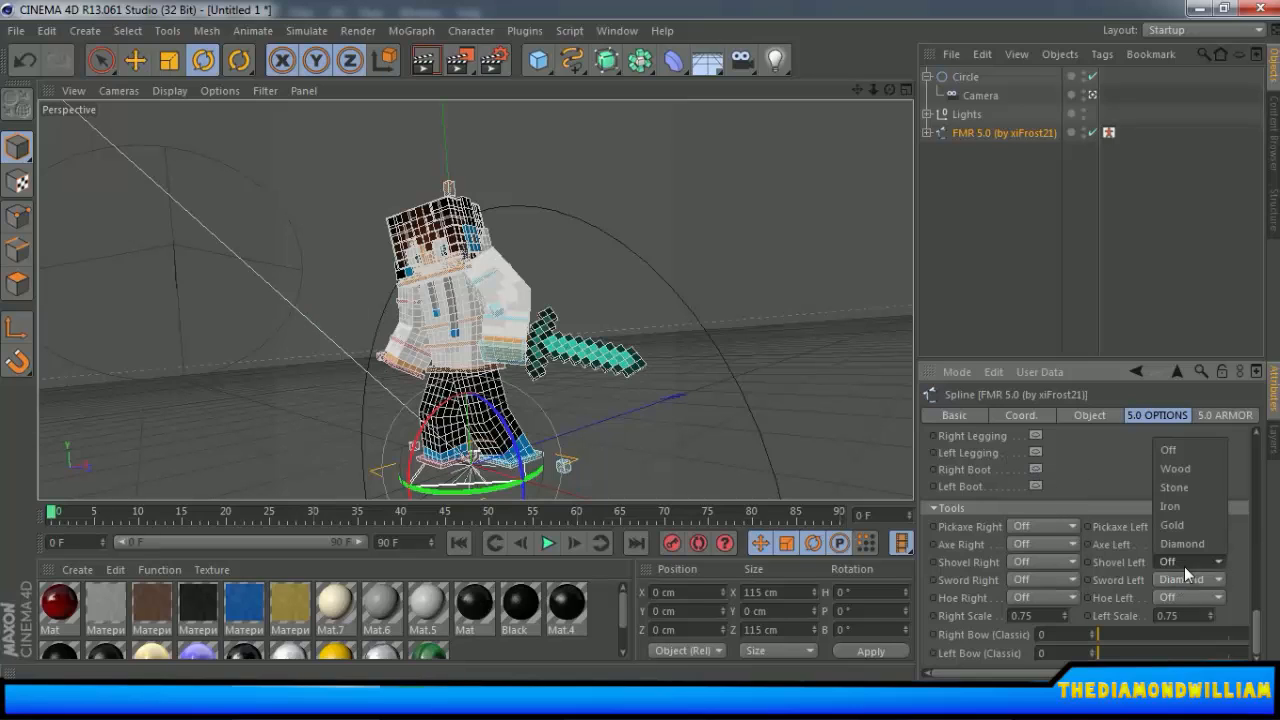
click(1171, 506)
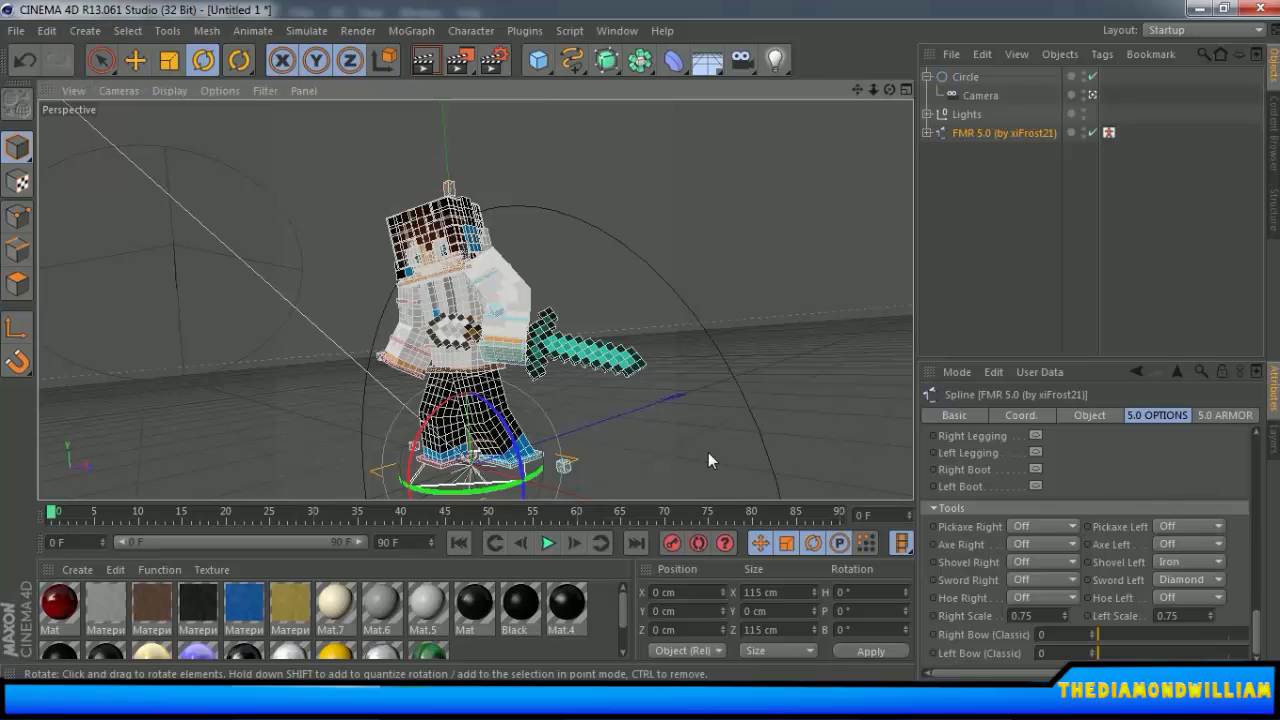
click(708, 452)
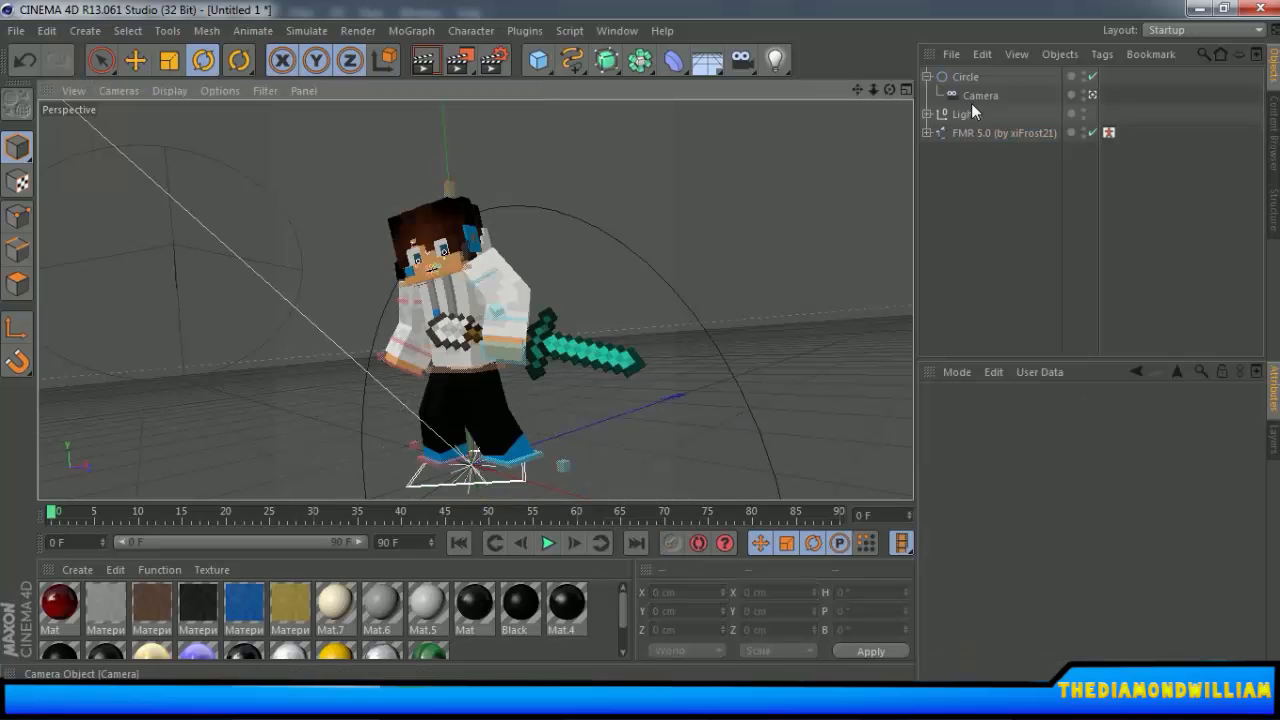
click(984, 131)
drag(1254, 465, 1254, 645)
click(1178, 561)
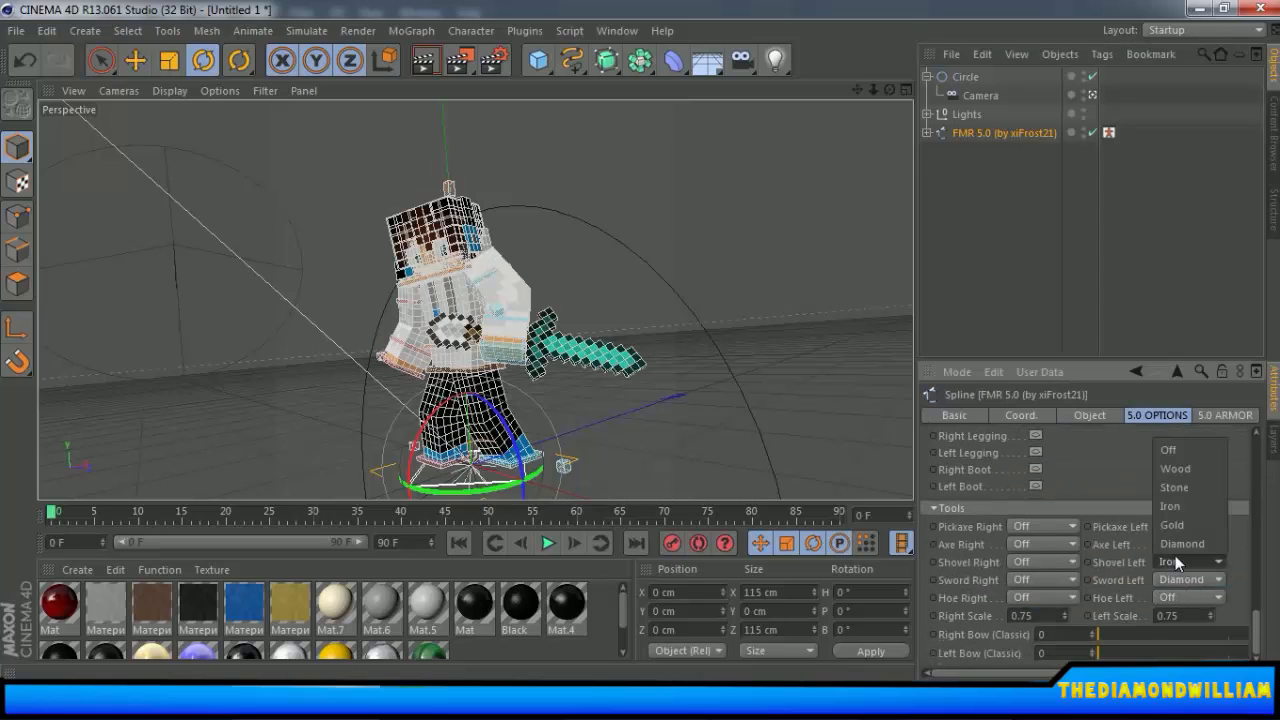
click(1178, 459)
Set the rig's left sword to Iron in the Tools options and clear the rig selection.
click(1180, 578)
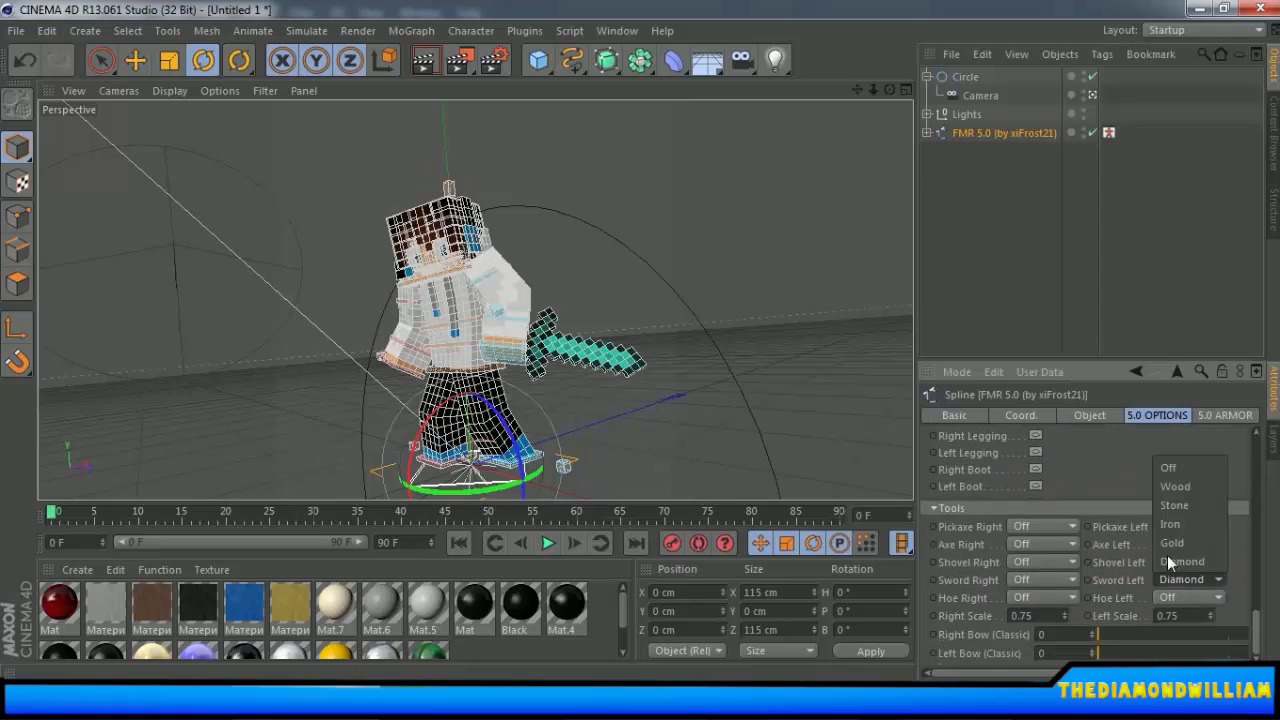
click(1184, 525)
click(710, 413)
Turn the iron sword around to a heading of about 367° and move it in front of the character's torso.
click(620, 350)
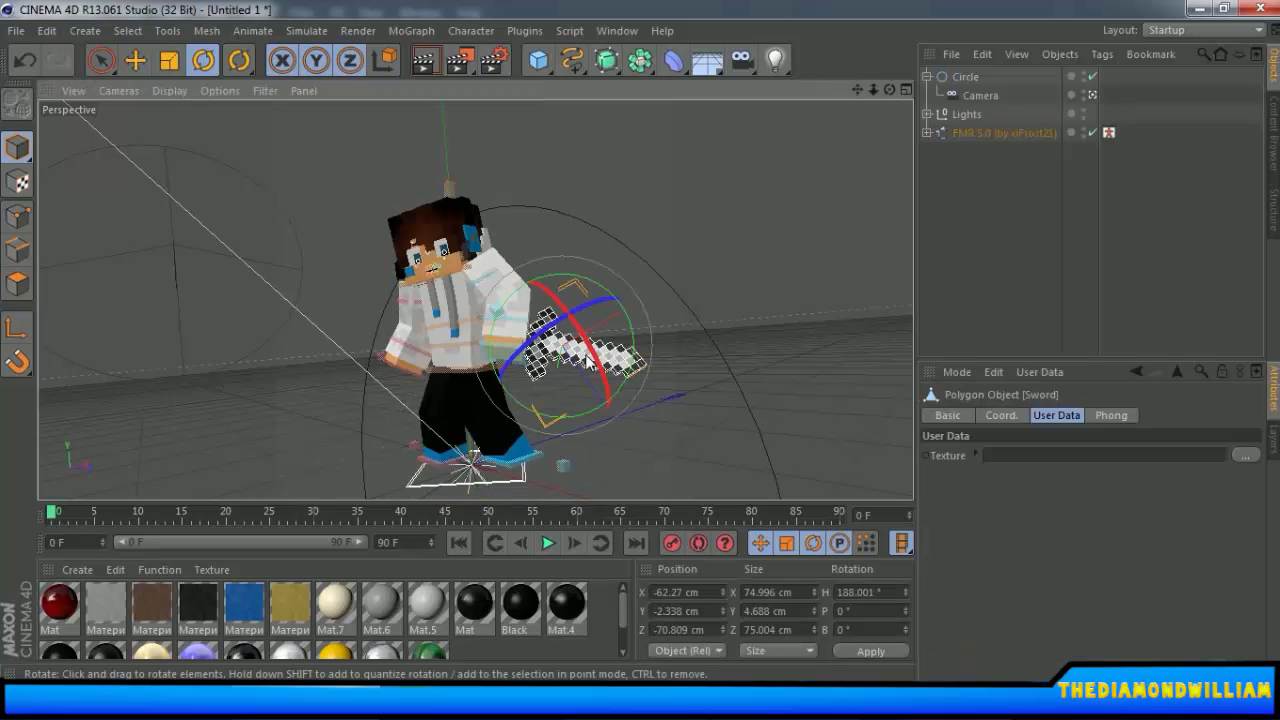
drag(632, 330, 508, 368)
click(135, 61)
scroll(507, 281, up, 5)
drag(675, 395, 406, 340)
Bring the sword closer to the chest with its hilt near the left hand, at about X 4.2, Y -13.6, Z 8.9 cm.
alt+drag(473, 411, 910, 398)
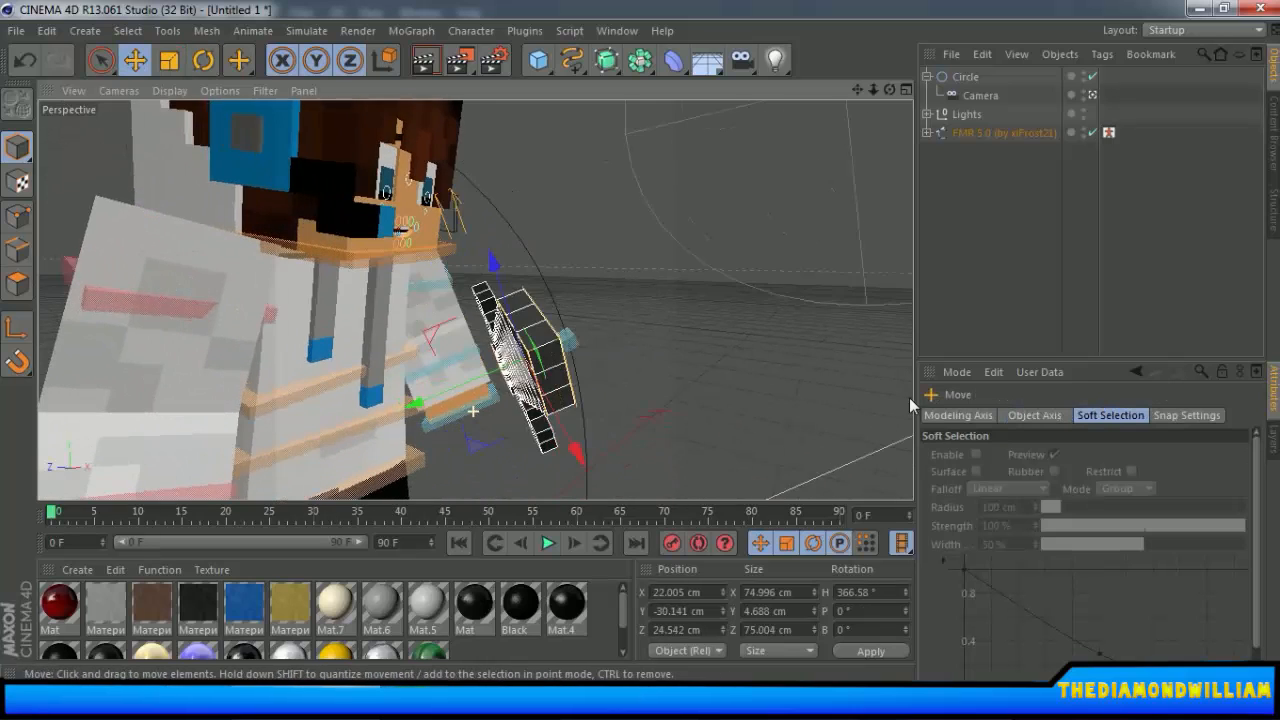
drag(574, 450, 434, 398)
alt+drag(798, 397, 476, 405)
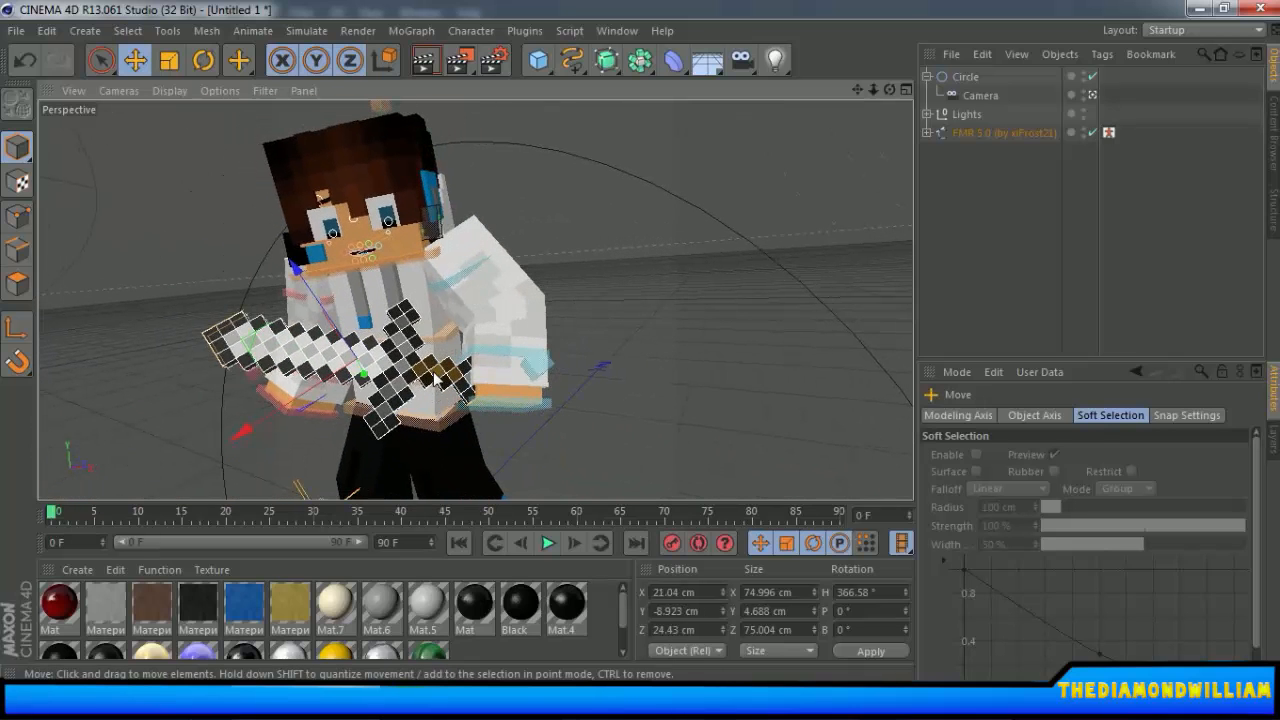
drag(435, 366, 486, 371)
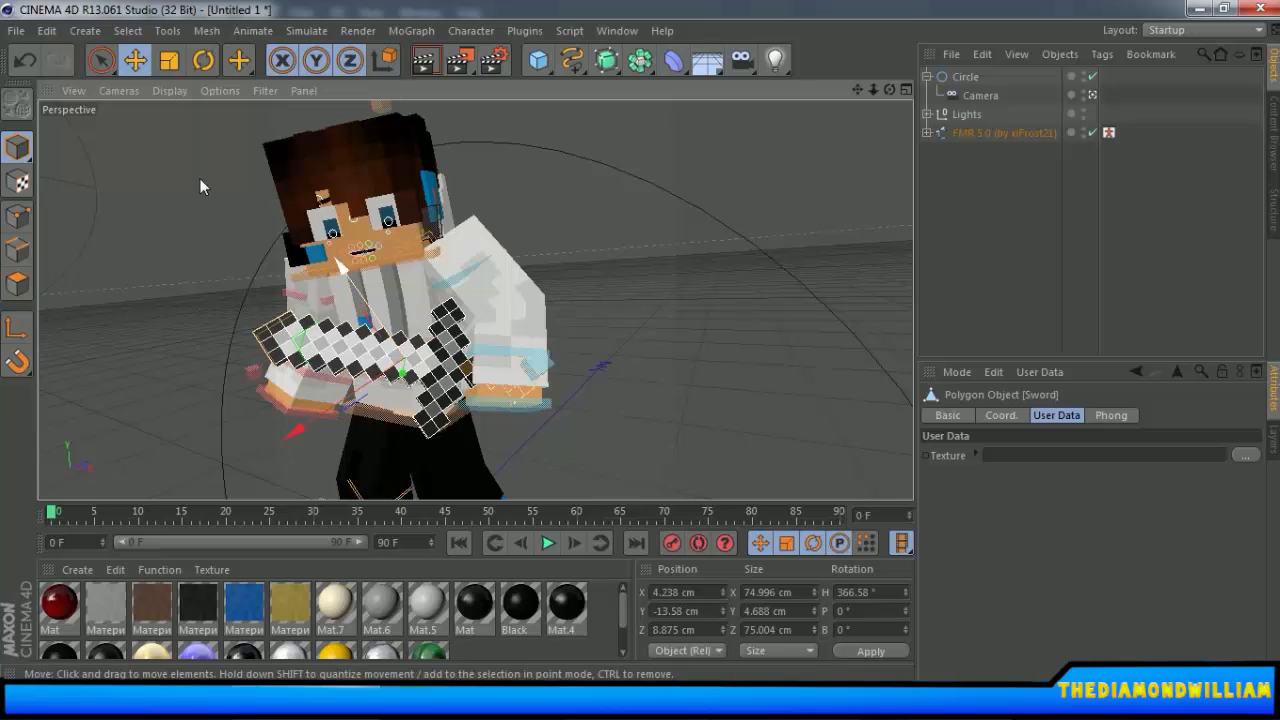
Fine-tune the sword to a heading of about 364° and a position of about X 3.4, Y -13.5, Z 5 cm.
click(204, 61)
drag(463, 323, 460, 318)
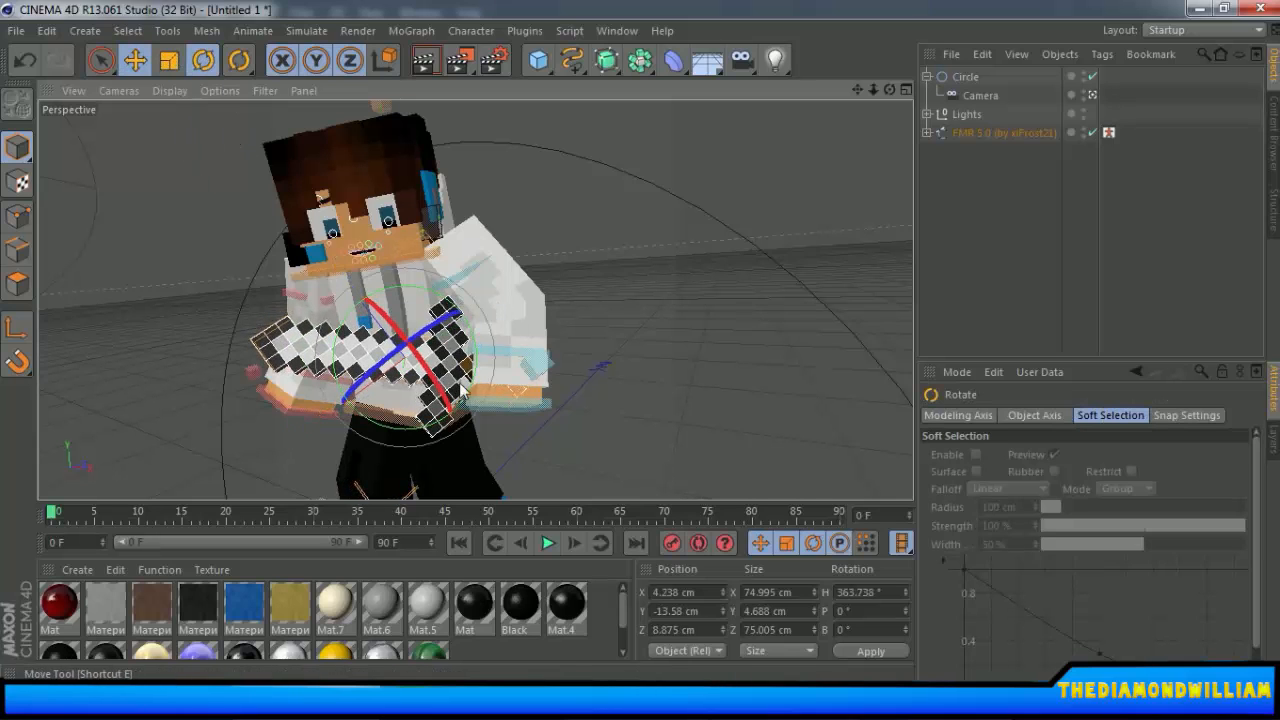
click(142, 65)
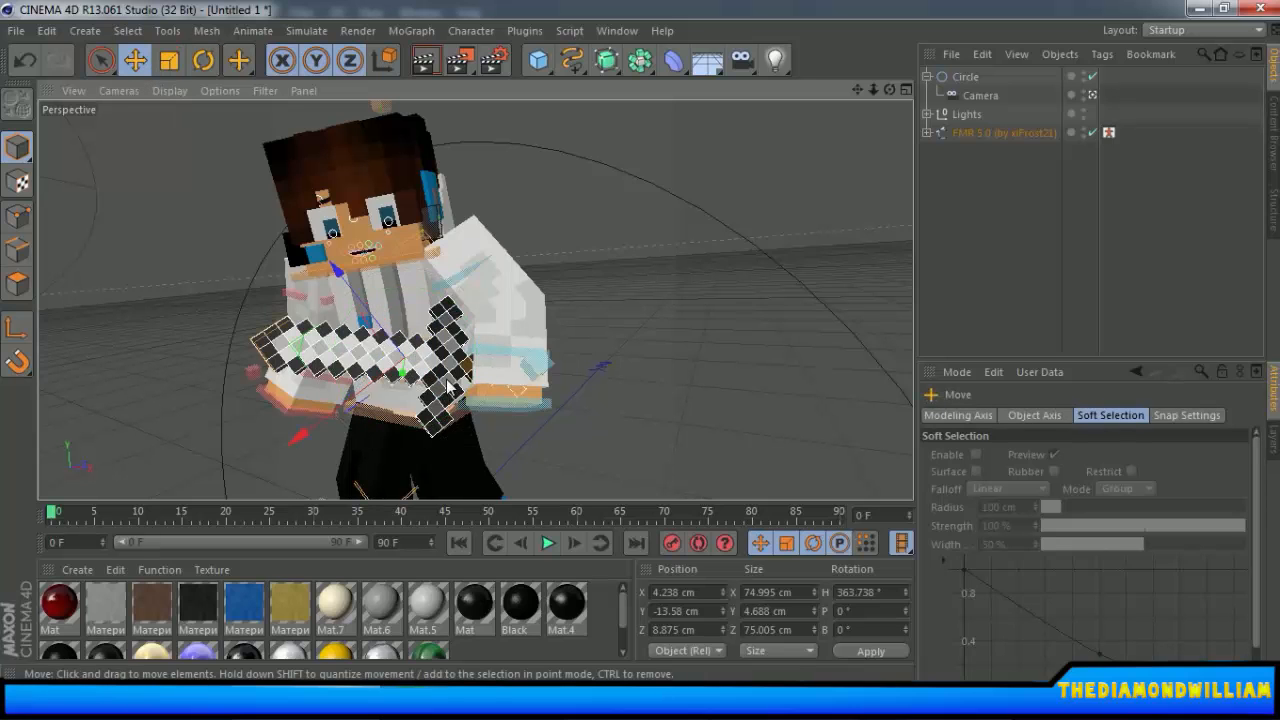
drag(452, 388, 438, 374)
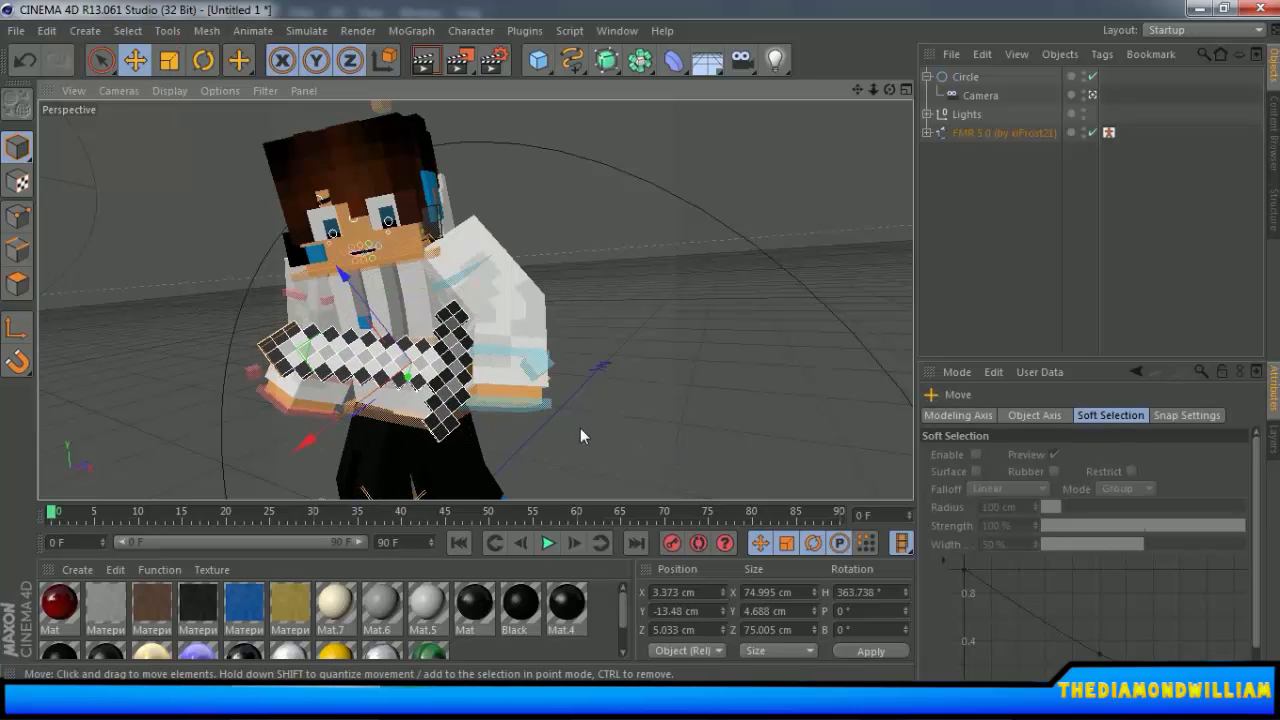
Frame the whole character and render it to the Picture Viewer, overwriting YAY!!.png, before closing the viewer.
alt+drag(580, 428, 700, 345)
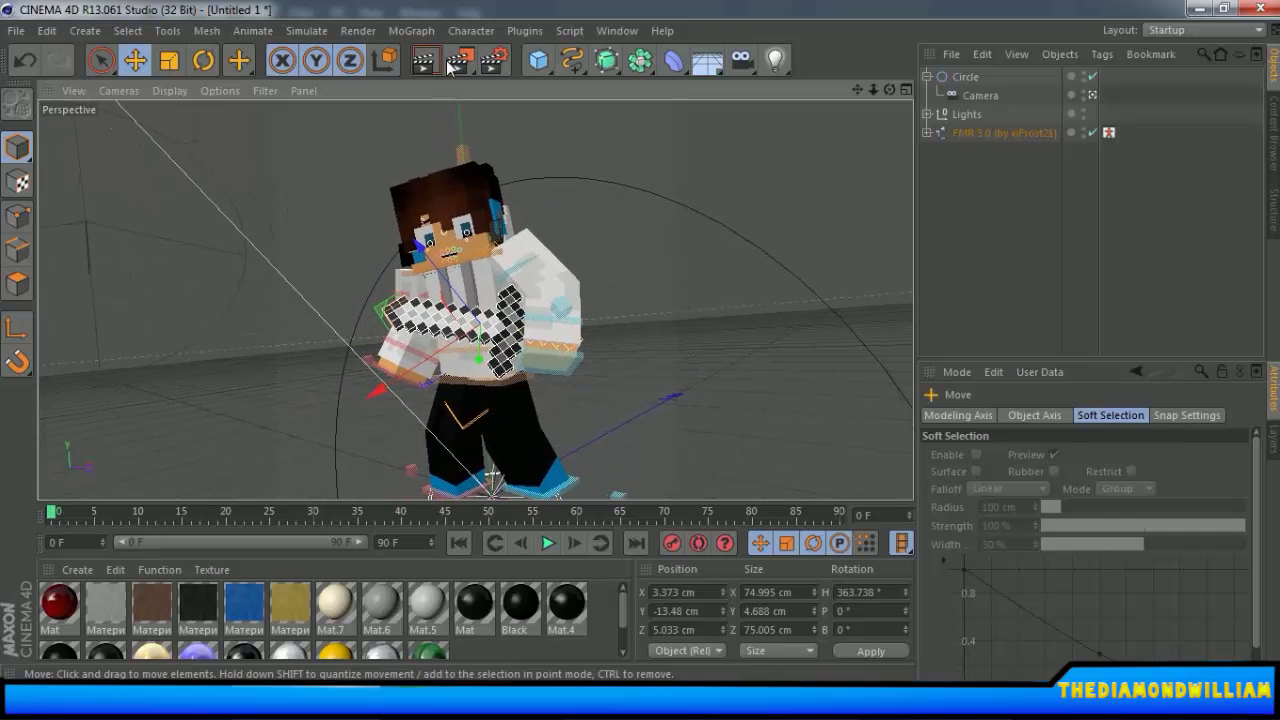
click(455, 62)
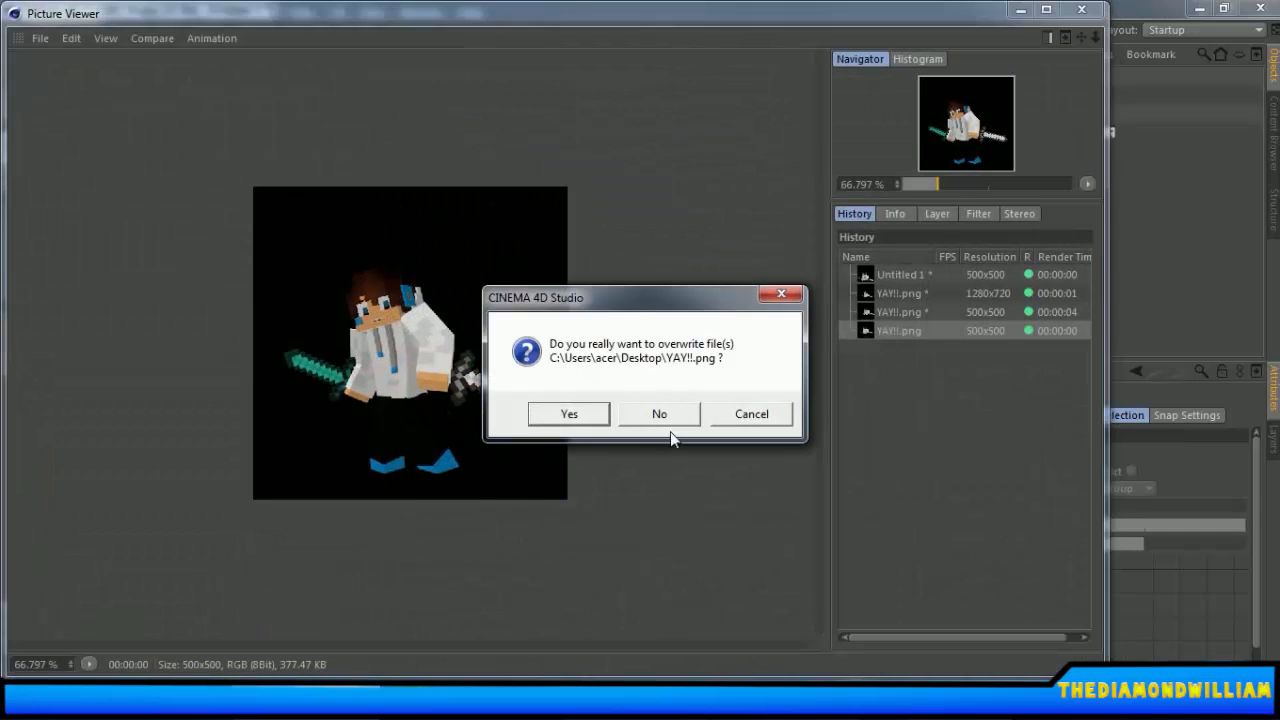
click(581, 409)
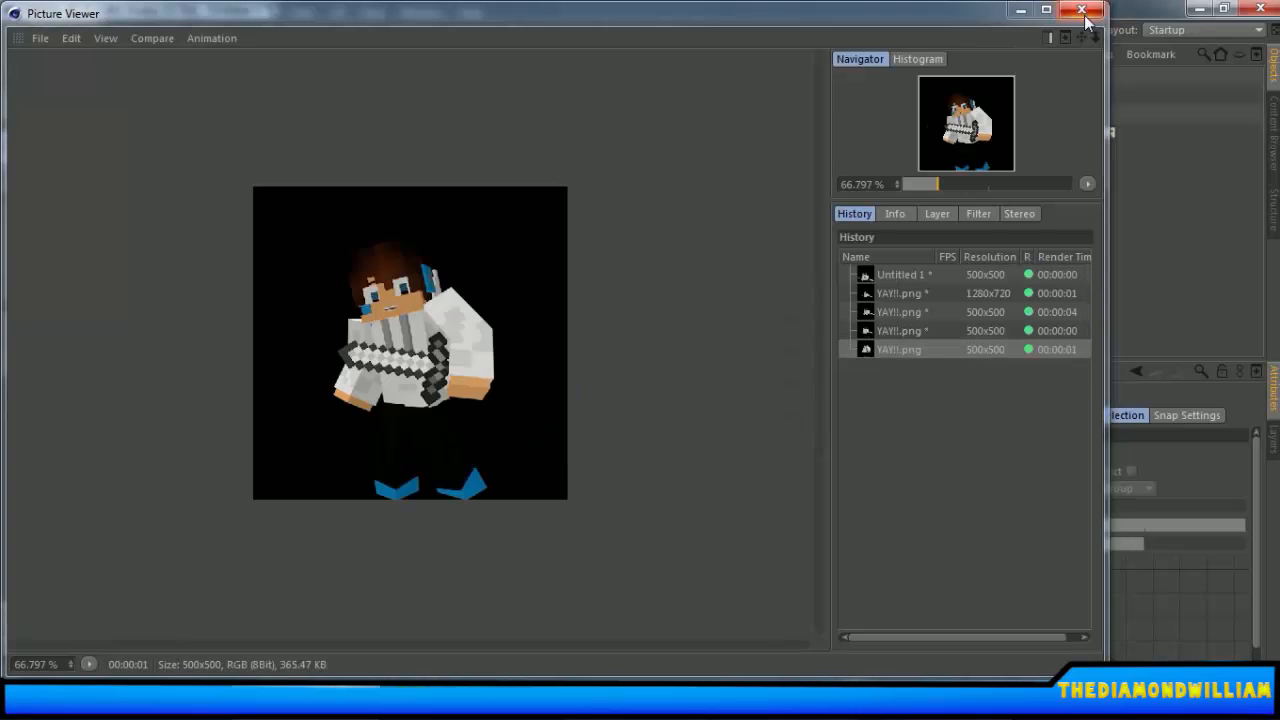
click(1085, 15)
Frame the character's upper body and sword up close and render it to the Picture Viewer, overwriting YAY!!.png again.
scroll(577, 289, up, 3)
alt+drag(577, 289, 723, 315)
alt+drag(723, 306, 681, 309)
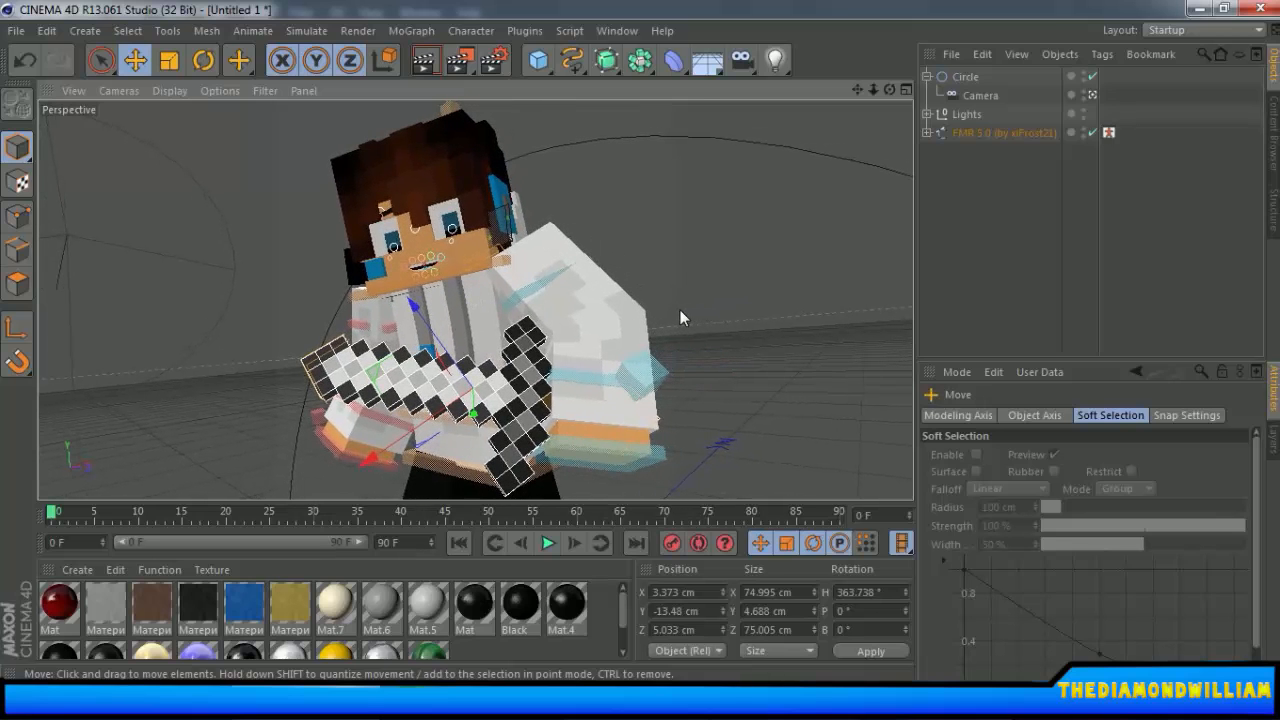
click(459, 60)
click(572, 416)
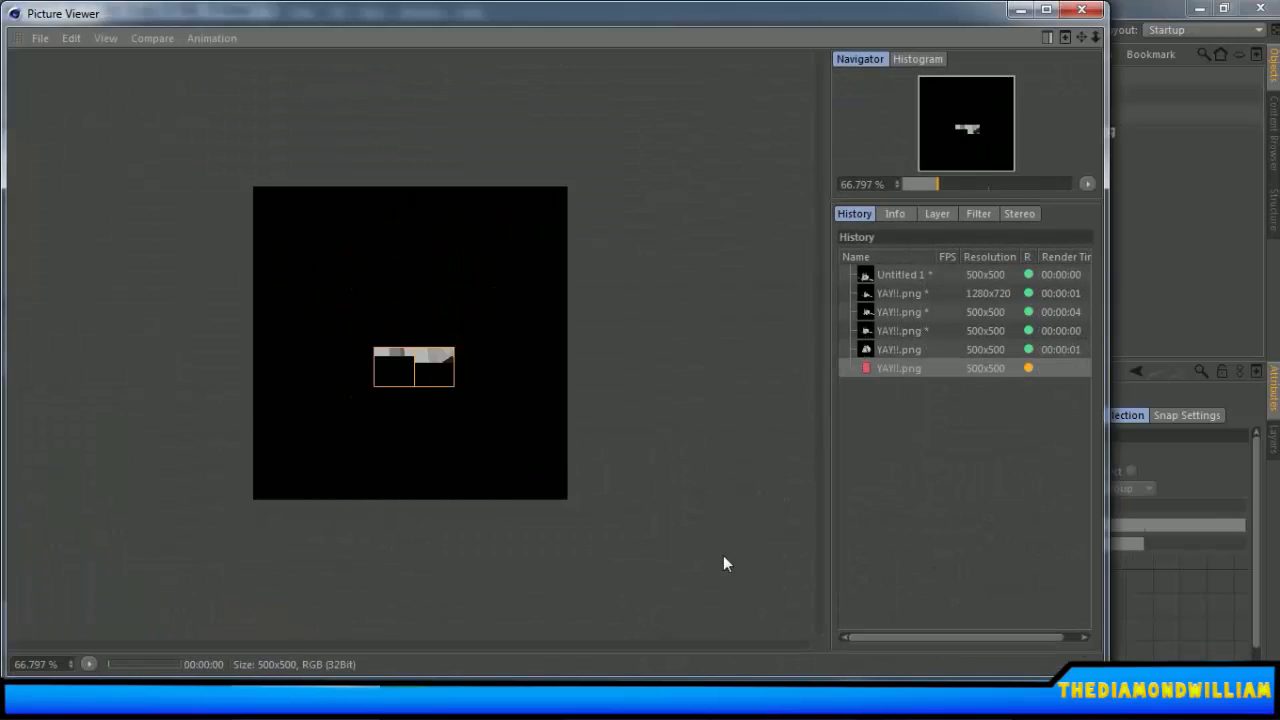